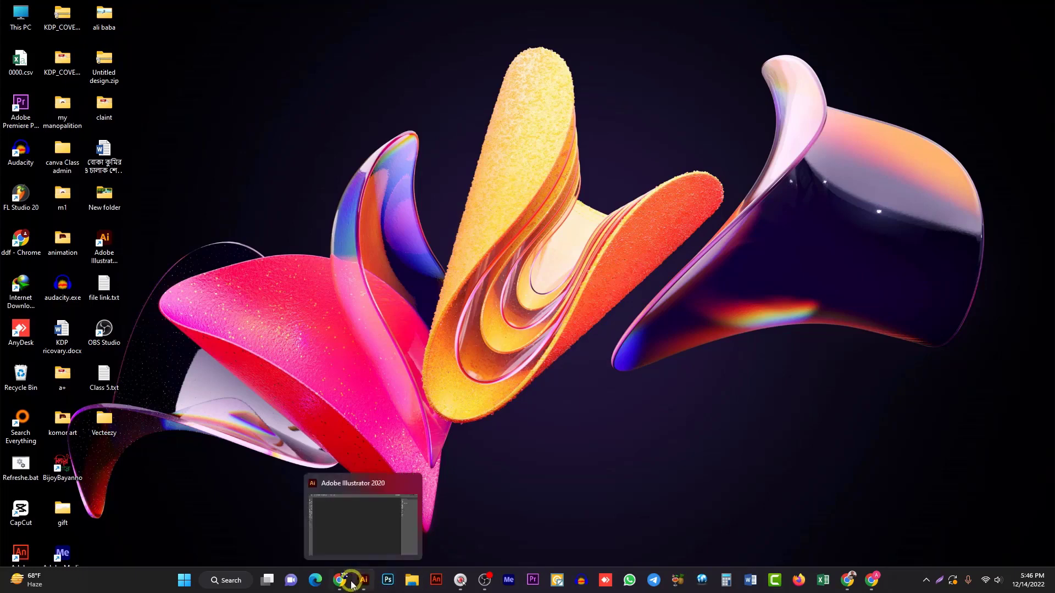
Open the class module document in Google Docs and find the topic list under Module 03 - KDP
{"action": "left_click", "coordinate": [350, 548]}
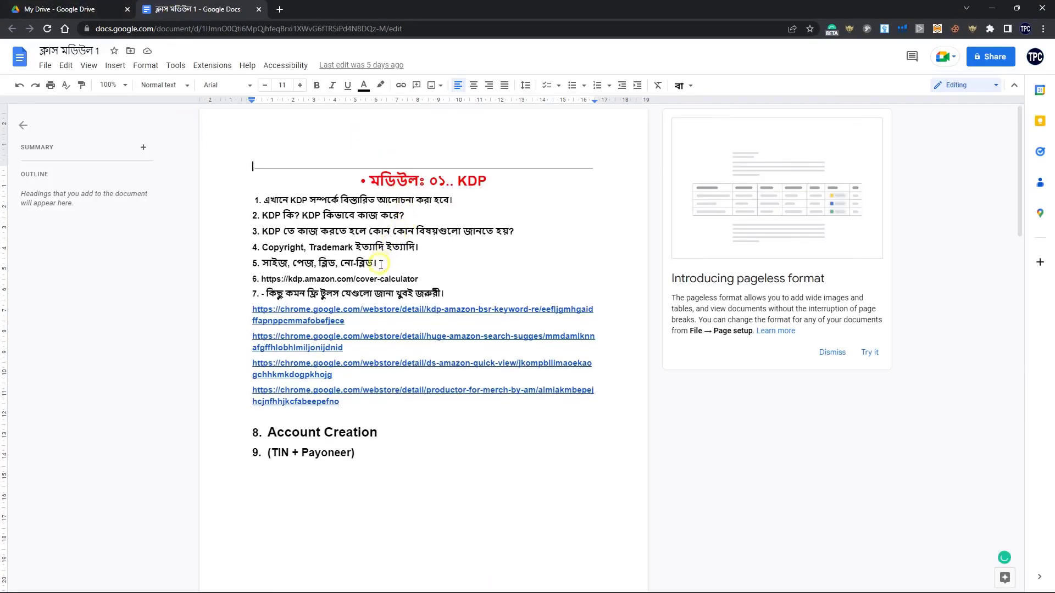
{"action": "scroll", "coordinate": [348, 381], "scroll_direction": "down", "scroll_amount": 15}
{"action": "scroll", "coordinate": [350, 384], "scroll_direction": "down", "scroll_amount": 3}
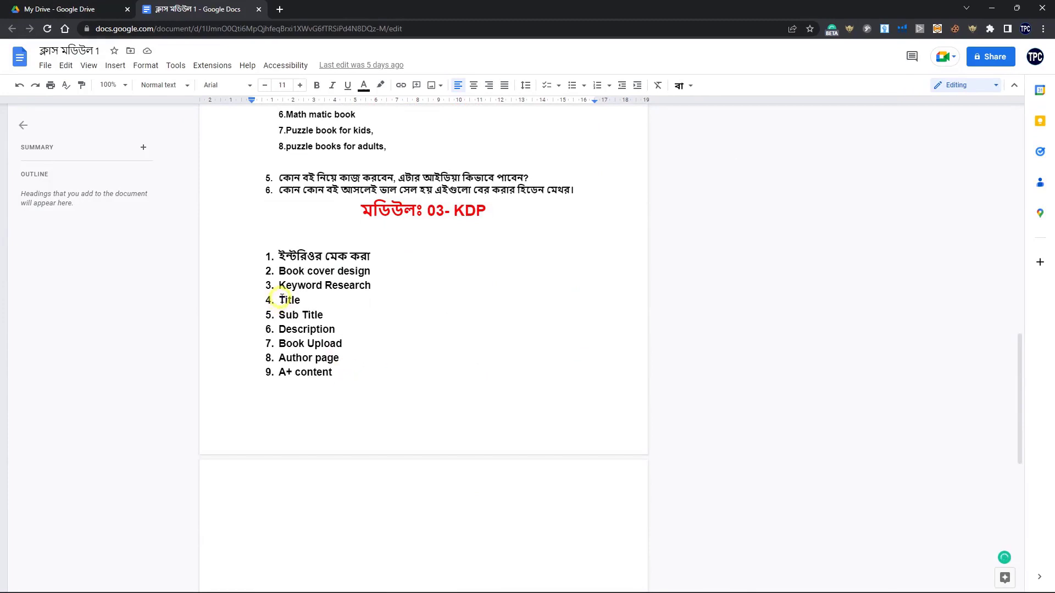
{"action": "mouse_move", "coordinate": [282, 300]}
{"action": "left_mouse_down"}
{"action": "mouse_move", "coordinate": [339, 329]}
{"action": "mouse_move", "coordinate": [297, 330]}
{"action": "mouse_move", "coordinate": [277, 297]}
{"action": "left_mouse_up"}
{"action": "left_click", "coordinate": [333, 306]}
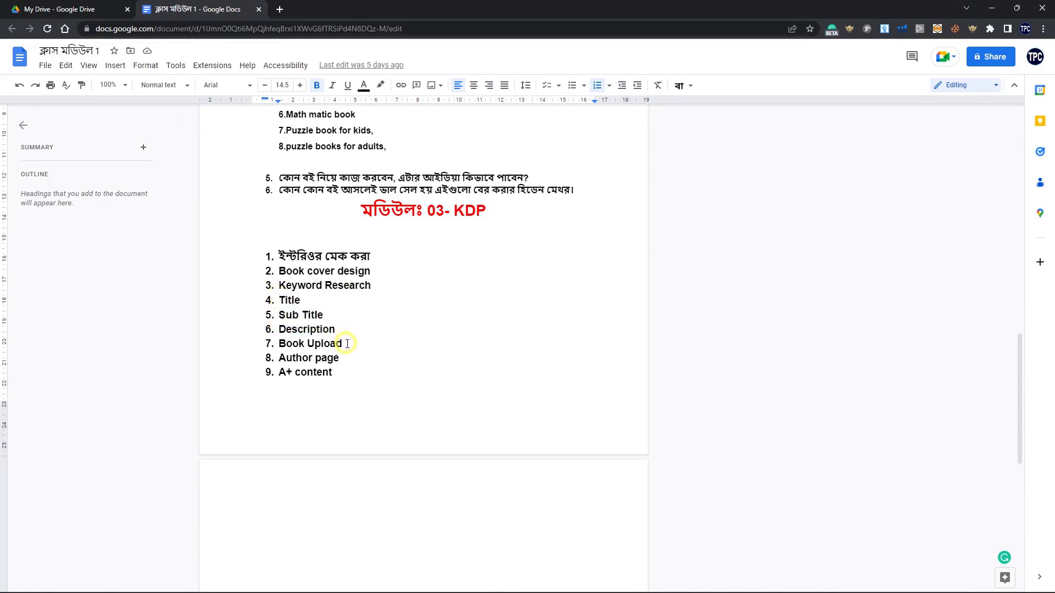
{"action": "scroll", "coordinate": [357, 345], "scroll_direction": "up", "scroll_amount": 1}
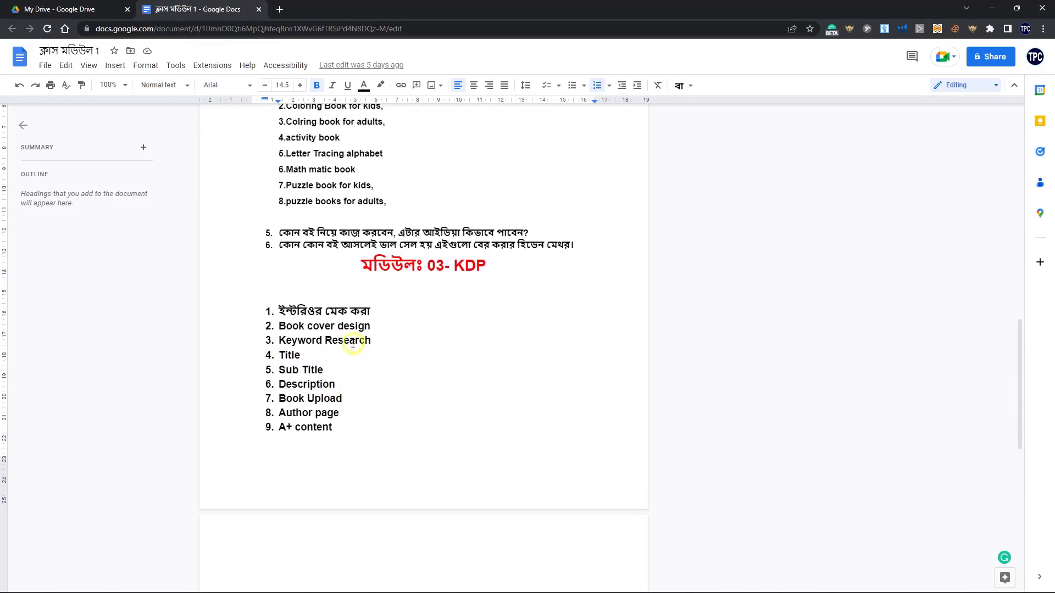
Highlight the "Book cover design" and "Keyword Research" topics in the Module 03 list for review
{"action": "left_click_drag", "start_coordinate": [278, 325], "coordinate": [377, 319]}
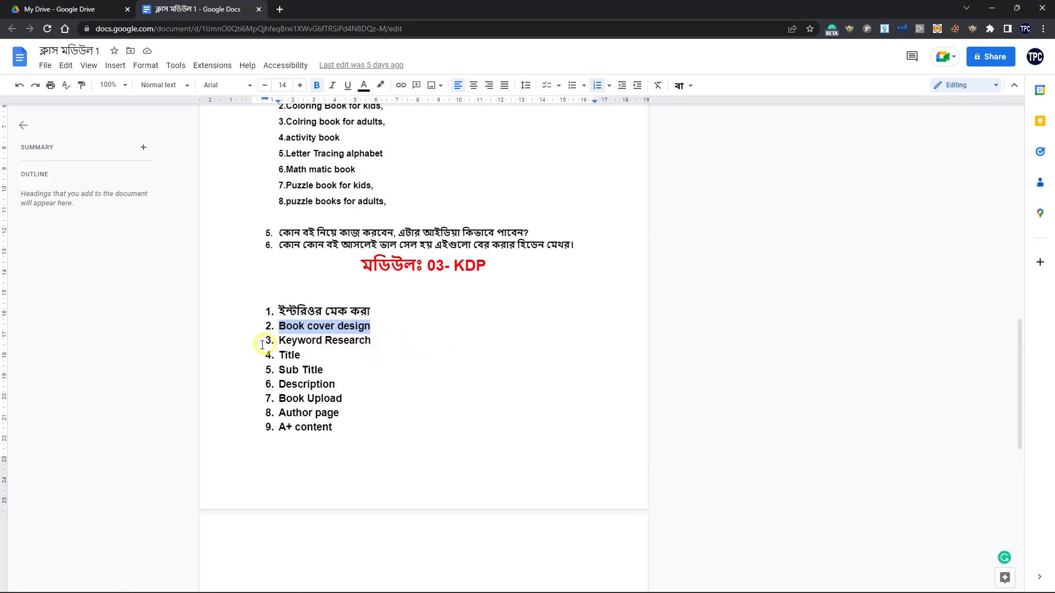
{"action": "left_click_drag", "start_coordinate": [276, 336], "coordinate": [372, 336]}
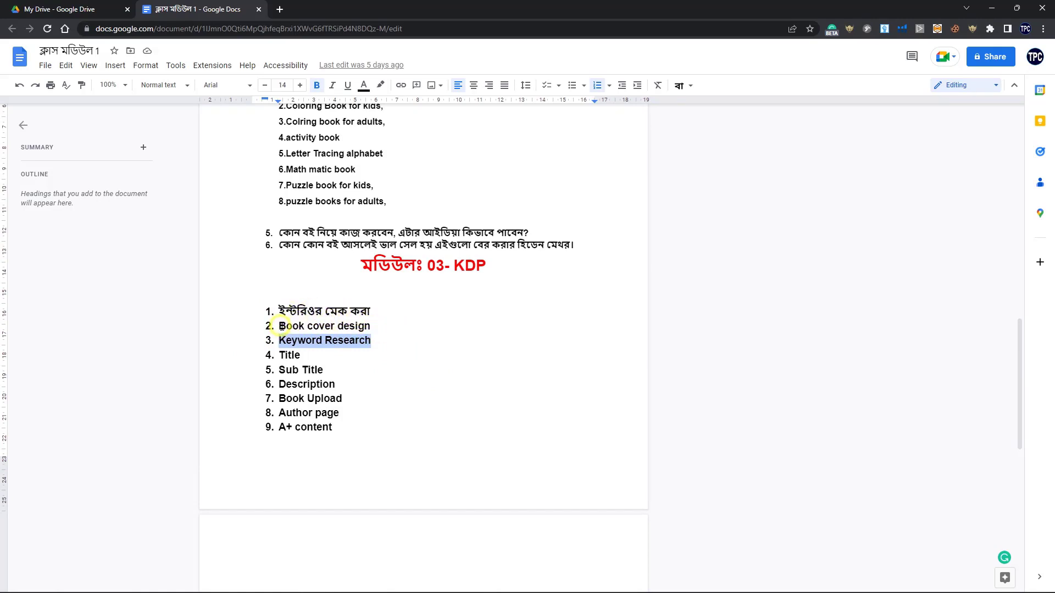
{"action": "left_click_drag", "start_coordinate": [282, 325], "coordinate": [367, 325]}
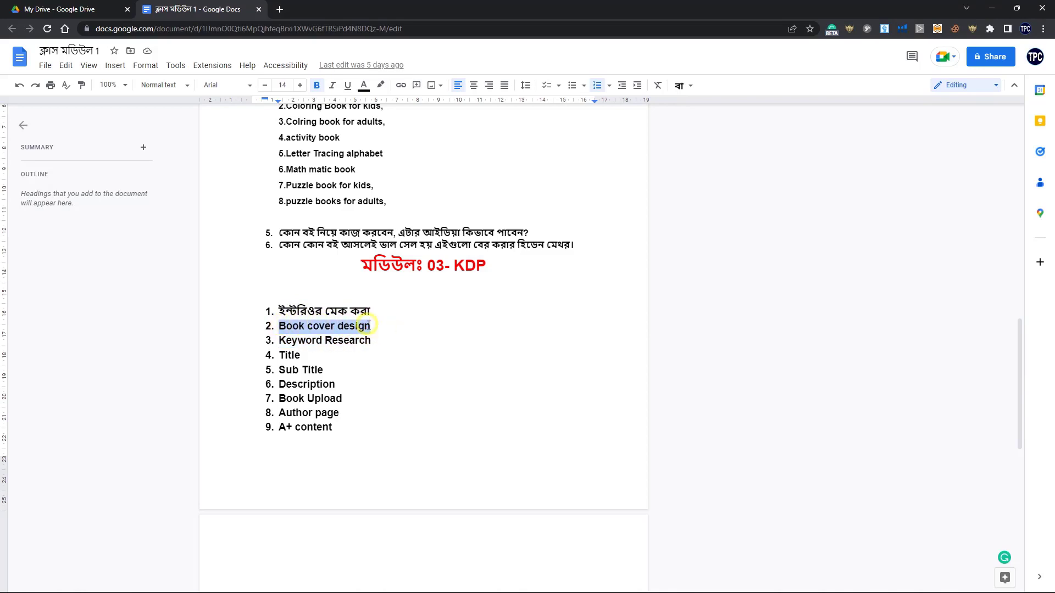
{"action": "left_click", "coordinate": [356, 341]}
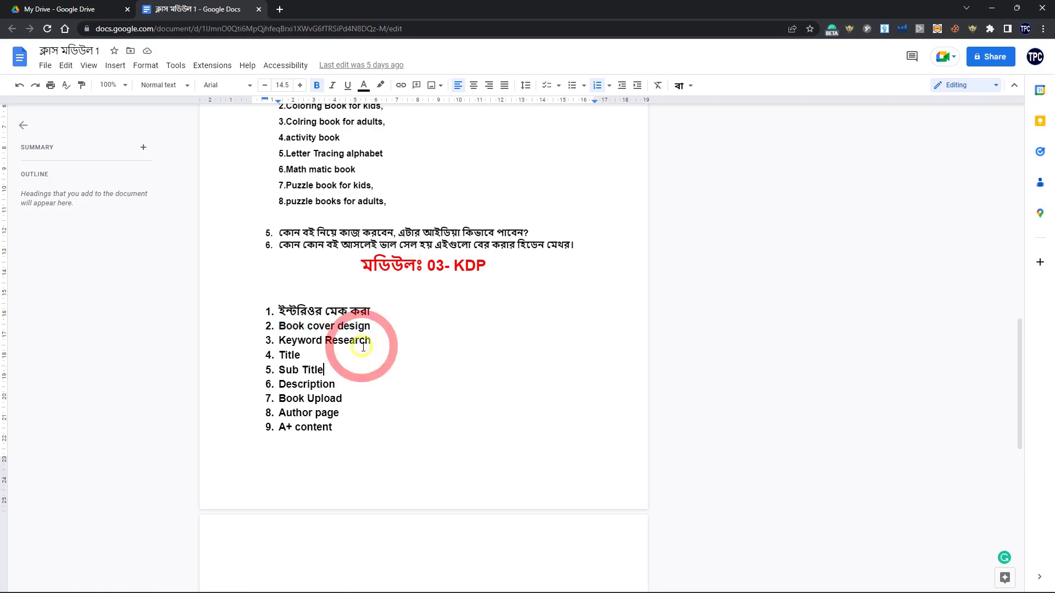
{"action": "left_click_drag", "start_coordinate": [282, 326], "coordinate": [379, 325]}
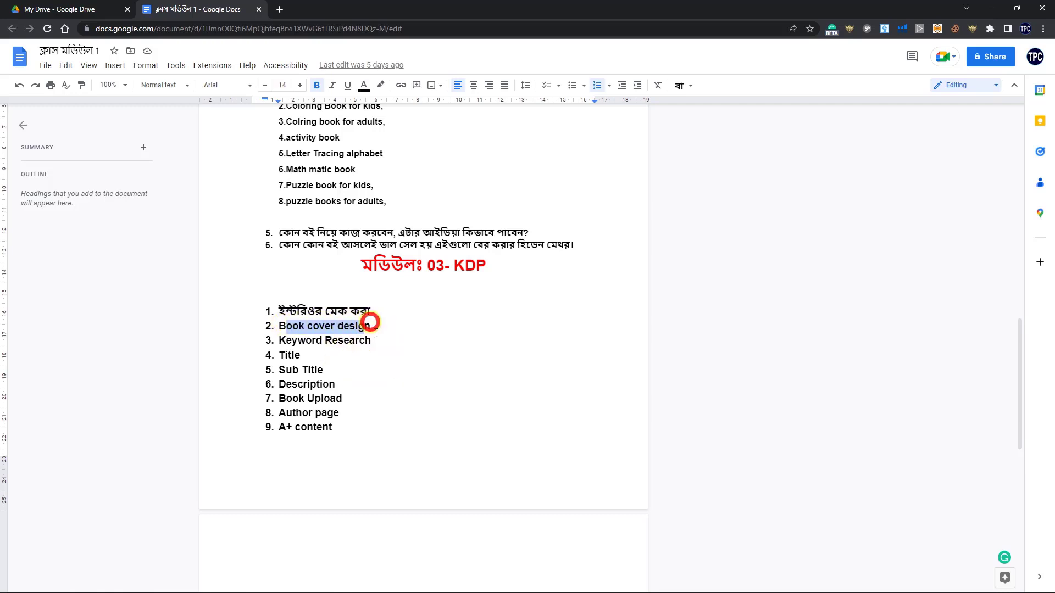
{"action": "left_click", "coordinate": [382, 354]}
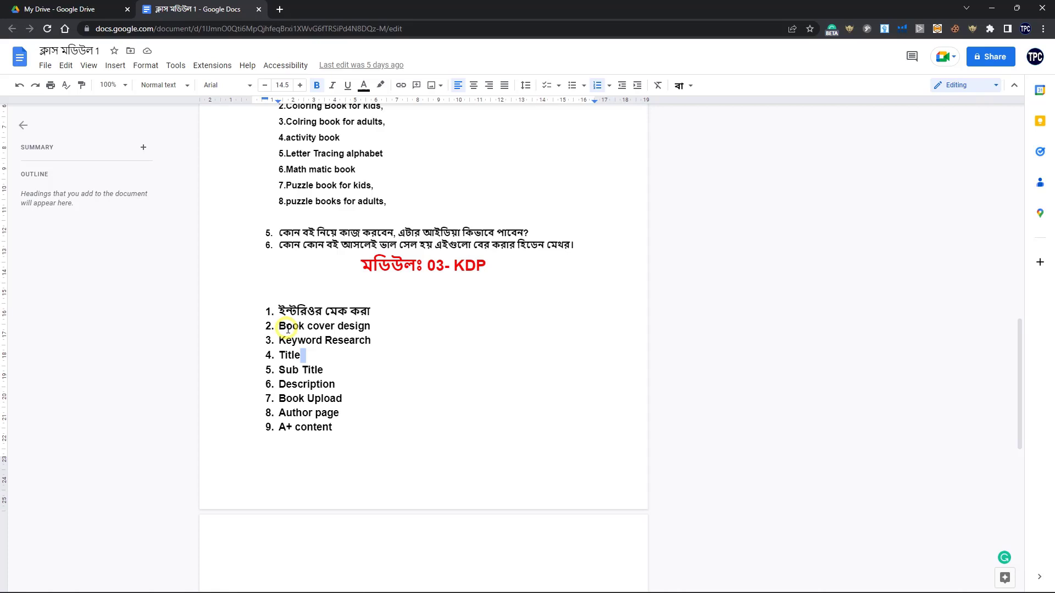
Switch to the Chrome window with the Amazon search results, look through the tracing books and return to the start of the results
{"action": "mouse_move", "coordinate": [424, 591]}
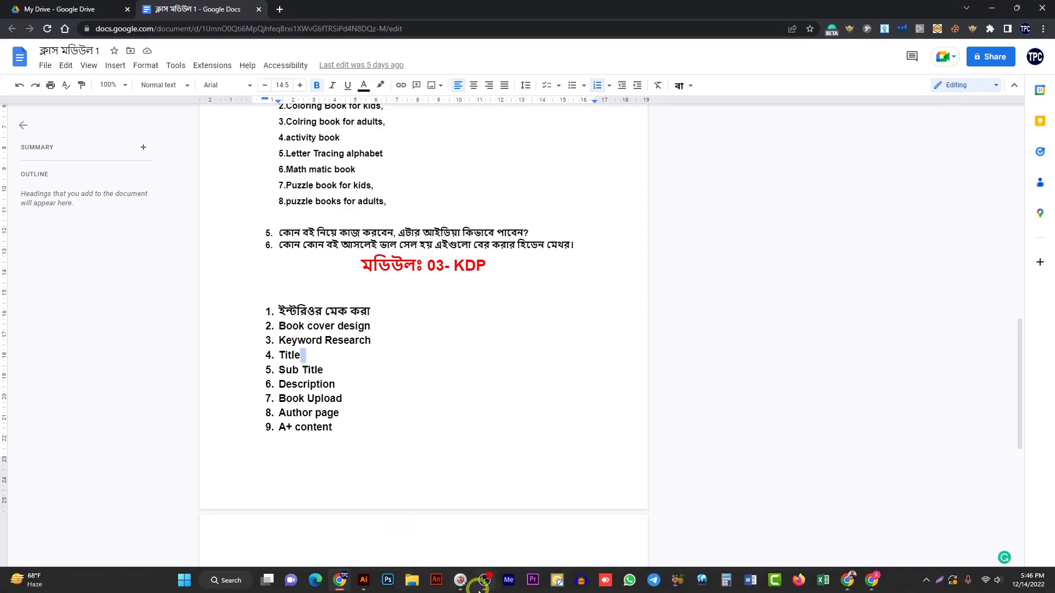
{"action": "mouse_move", "coordinate": [851, 582]}
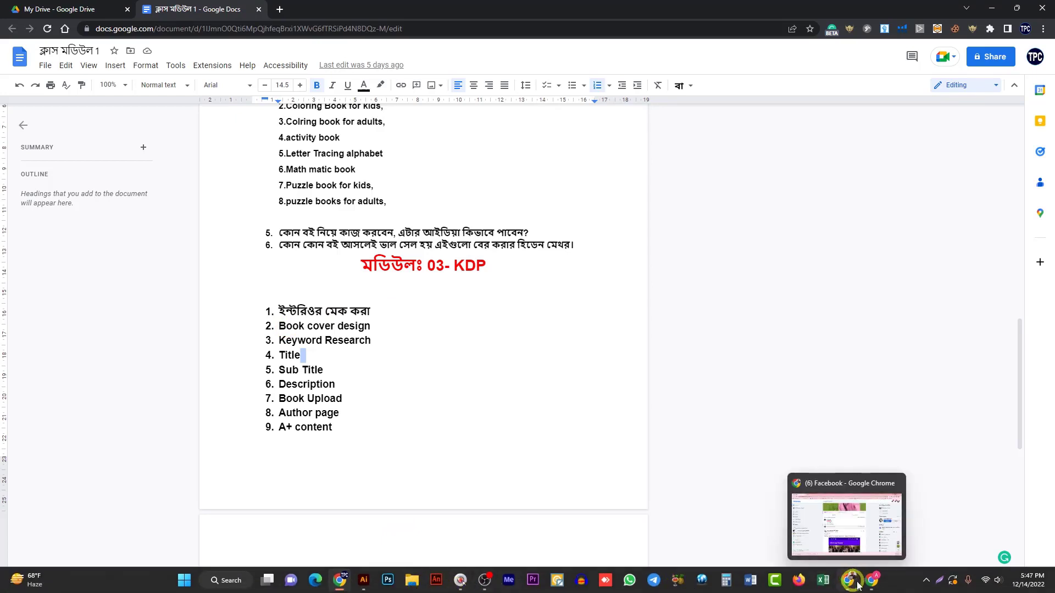
{"action": "left_click", "coordinate": [852, 581]}
{"action": "scroll", "coordinate": [177, 61], "scroll_direction": "up", "scroll_amount": 4}
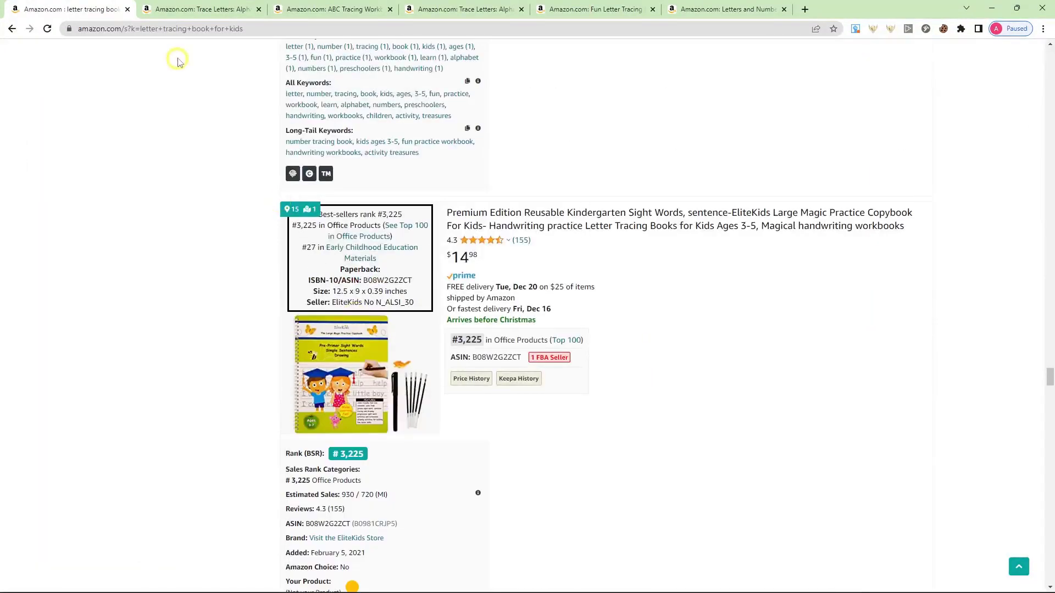
{"action": "scroll", "coordinate": [307, 220], "scroll_direction": "down", "scroll_amount": 20}
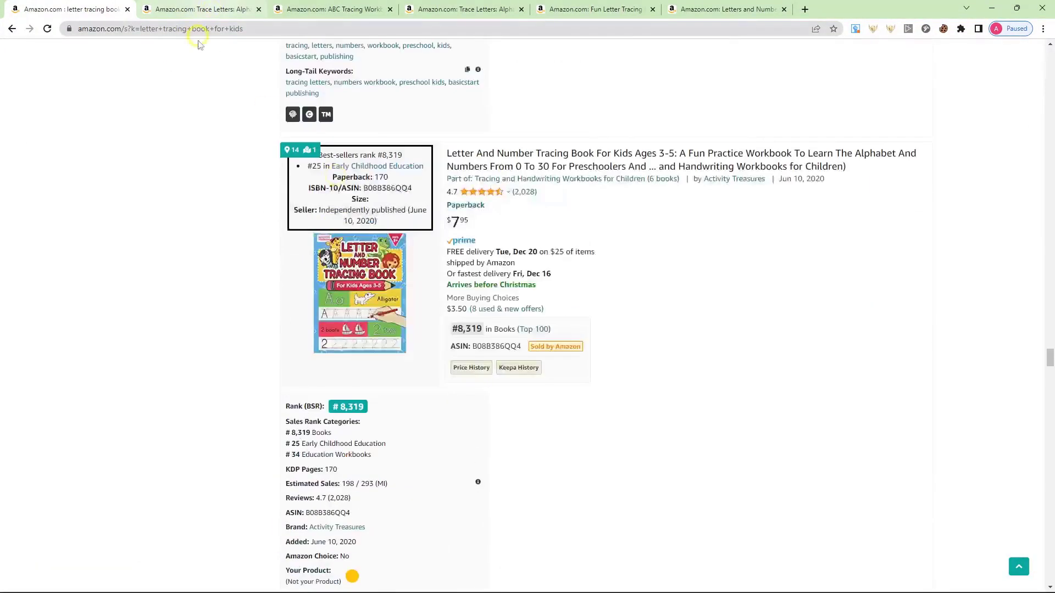
{"action": "scroll", "coordinate": [324, 268], "scroll_direction": "up", "scroll_amount": 7}
{"action": "scroll", "coordinate": [1031, 228], "scroll_direction": "up", "scroll_amount": 6}
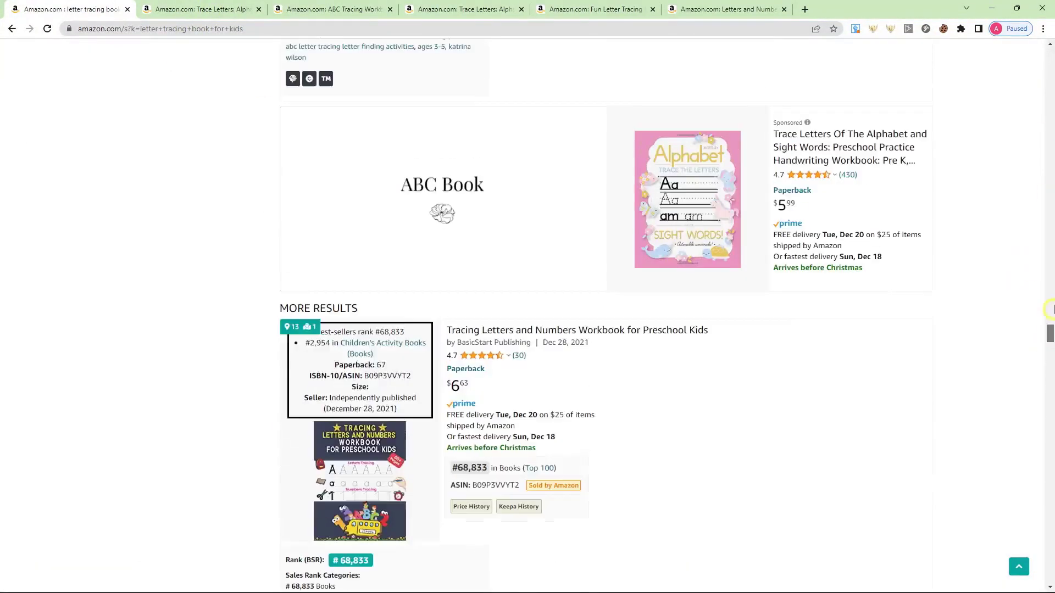
{"action": "left_click_drag", "start_coordinate": [1050, 295], "coordinate": [1050, 50]}
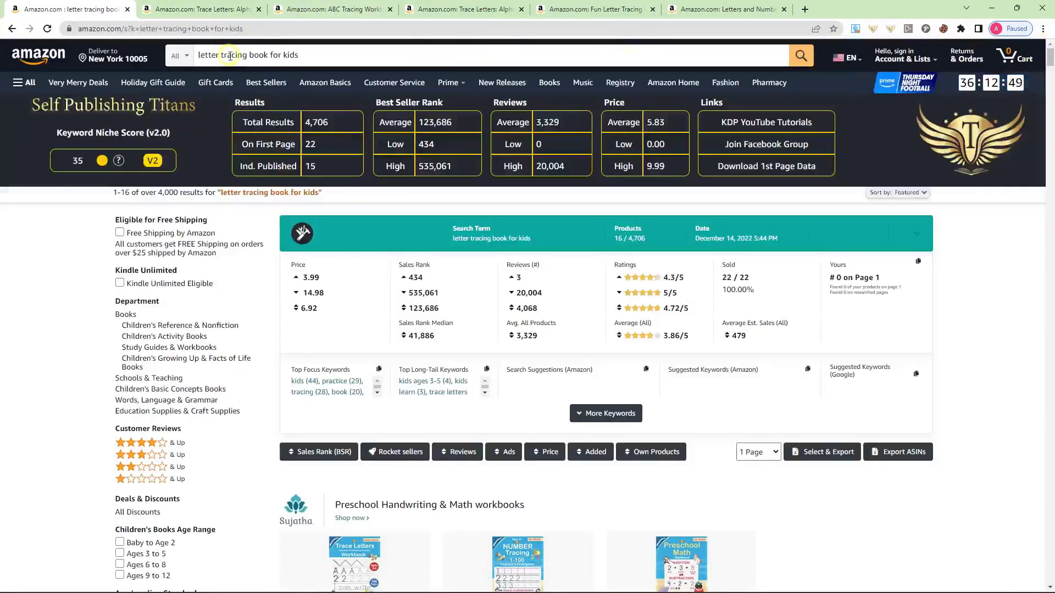
Examine the search phrase "letter tracing book for kids" with its suggestions, and view the first results
{"action": "left_click_drag", "start_coordinate": [197, 55], "coordinate": [299, 54]}
{"action": "left_click", "coordinate": [302, 53]}
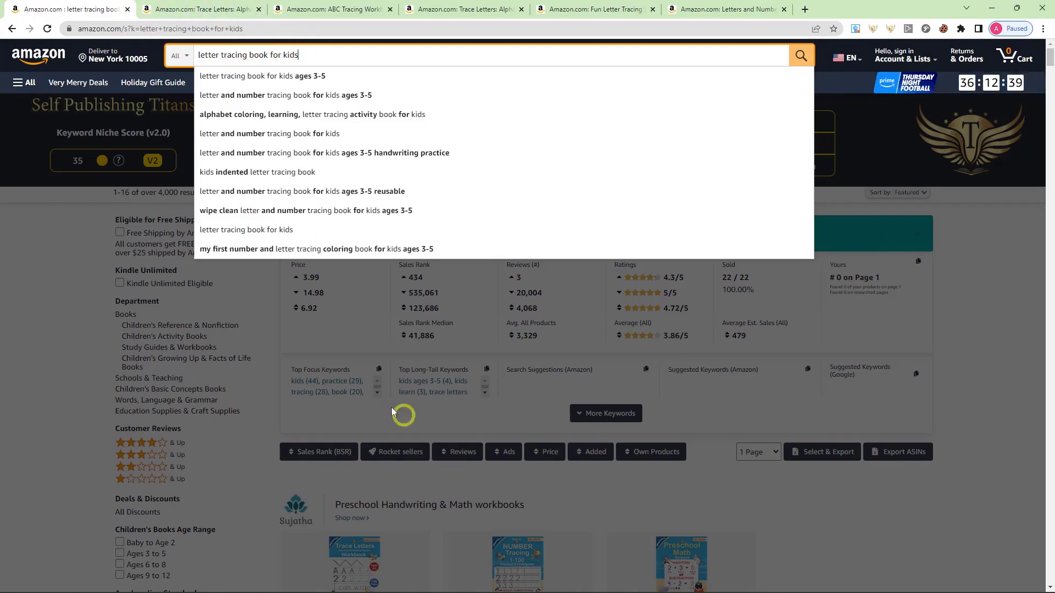
{"action": "left_click", "coordinate": [274, 450]}
{"action": "scroll", "coordinate": [280, 445], "scroll_direction": "down", "scroll_amount": 7}
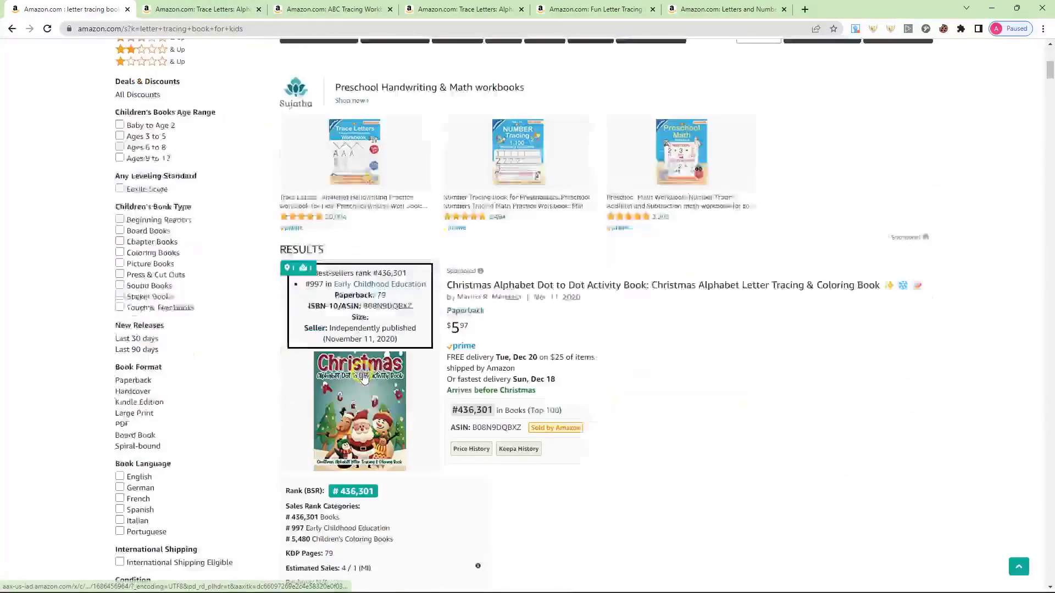
{"action": "scroll", "coordinate": [339, 320], "scroll_direction": "up", "scroll_amount": 3}
Look through the already opened Amazon product pages of tracing books to compare their covers
{"action": "left_click", "coordinate": [217, 9]}
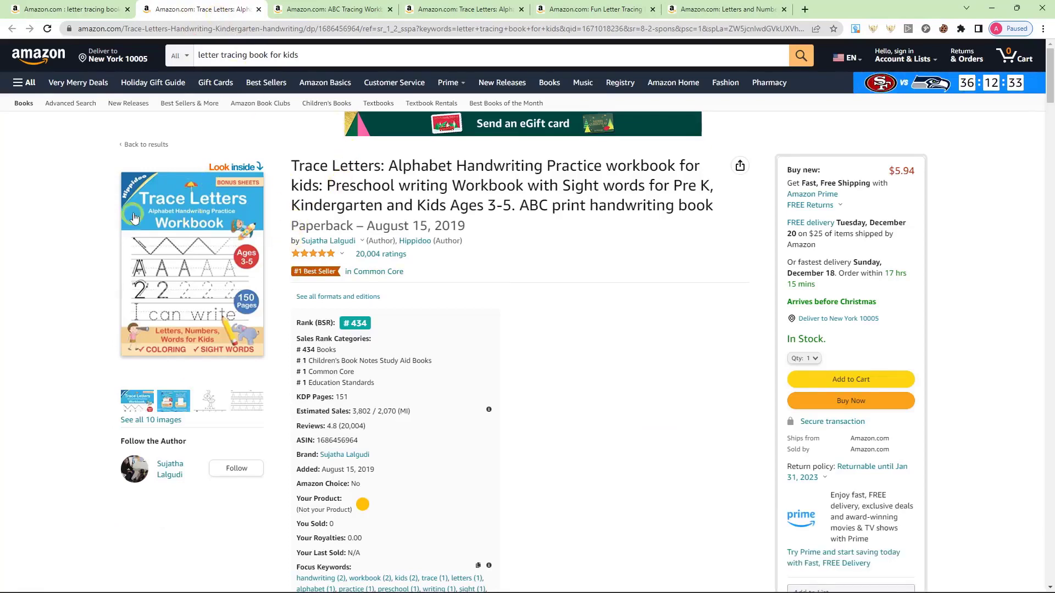
{"action": "left_click", "coordinate": [291, 9]}
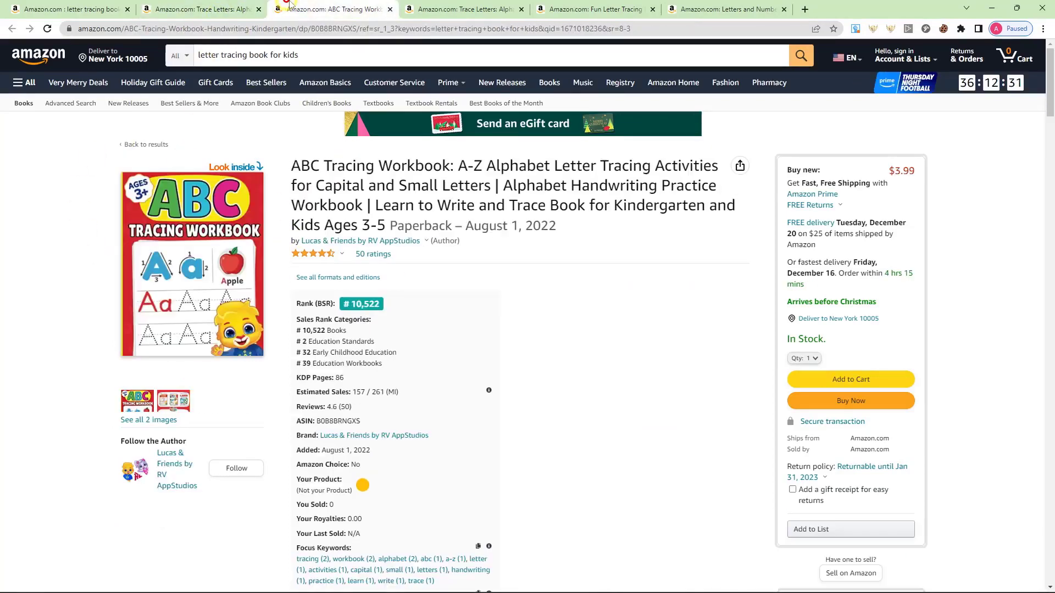
{"action": "left_click", "coordinate": [423, 8]}
{"action": "left_click", "coordinate": [594, 9]}
{"action": "left_click", "coordinate": [759, 5]}
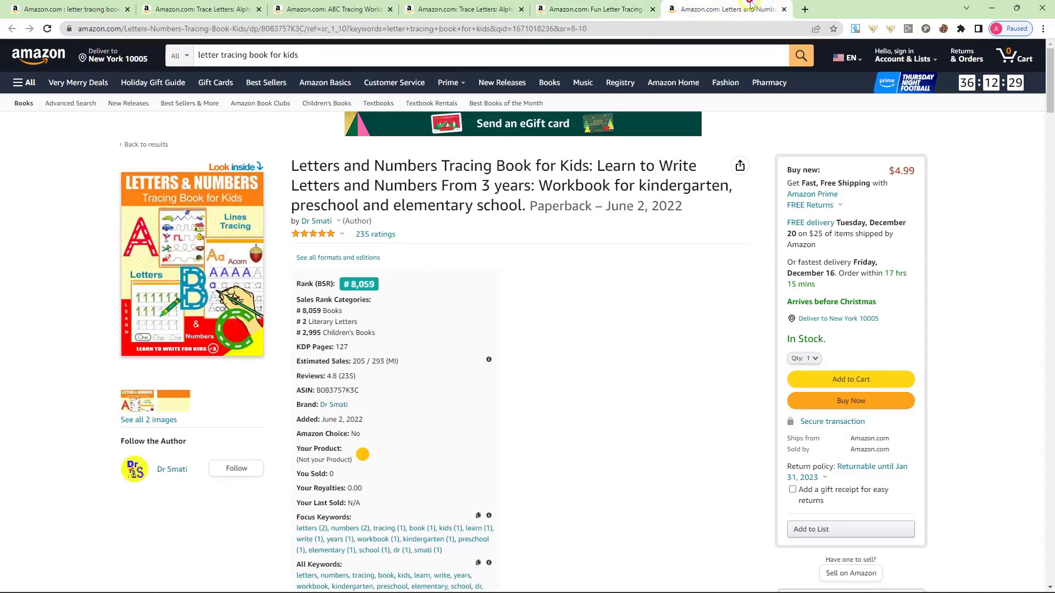
{"action": "left_click", "coordinate": [280, 9]}
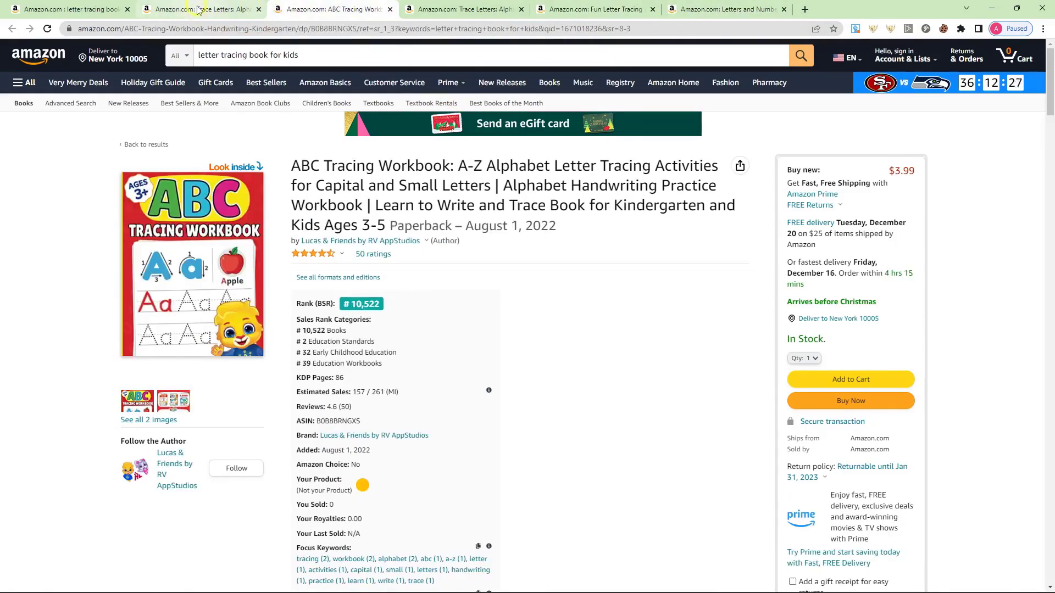
Check the print length and dimensions of the Trace Letters workbook on its product page
{"action": "left_click", "coordinate": [254, 10]}
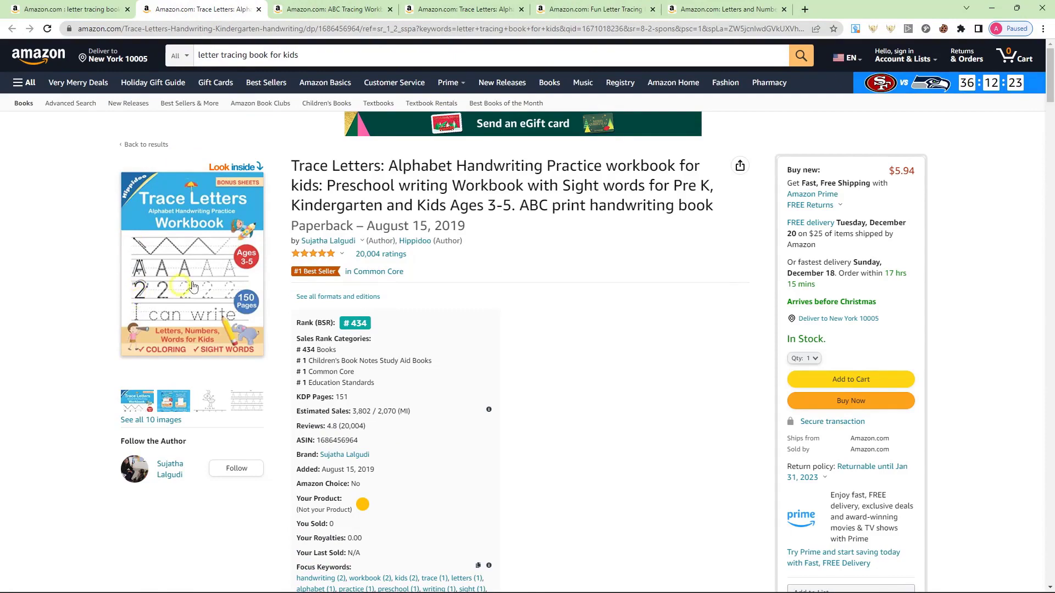
{"action": "scroll", "coordinate": [212, 265], "scroll_direction": "down", "scroll_amount": 7}
{"action": "scroll", "coordinate": [208, 265], "scroll_direction": "down", "scroll_amount": 3}
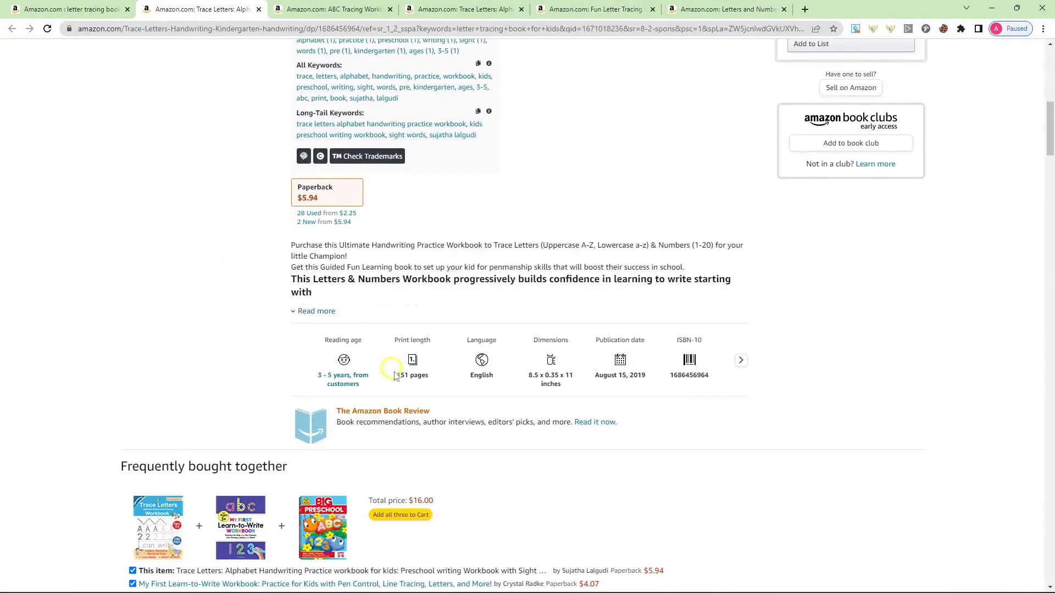
{"action": "left_click", "coordinate": [278, 348]}
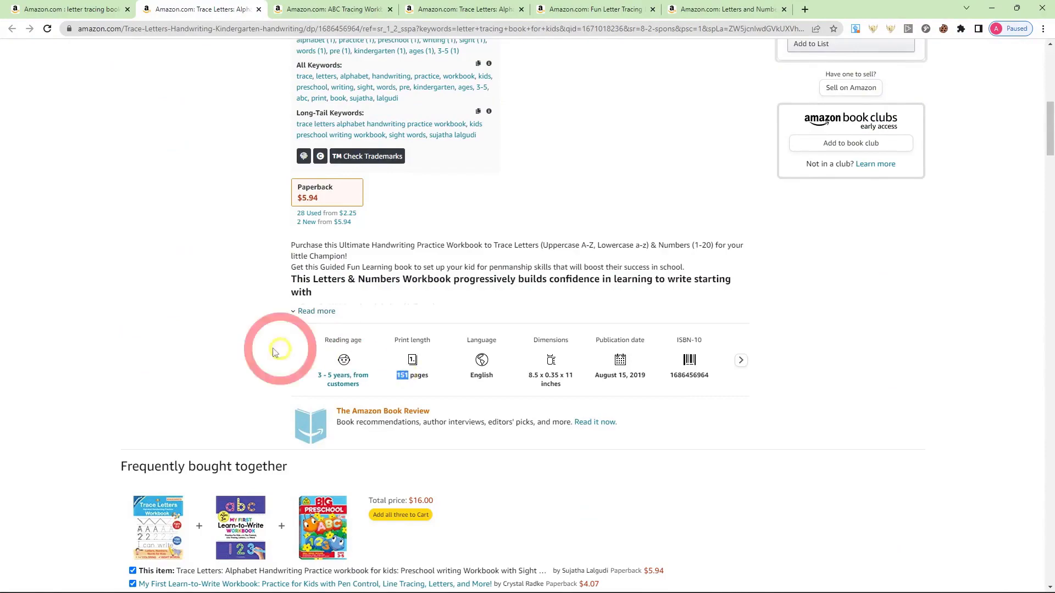
{"action": "scroll", "coordinate": [204, 340], "scroll_direction": "up", "scroll_amount": 8}
{"action": "scroll", "coordinate": [217, 325], "scroll_direction": "up", "scroll_amount": 2}
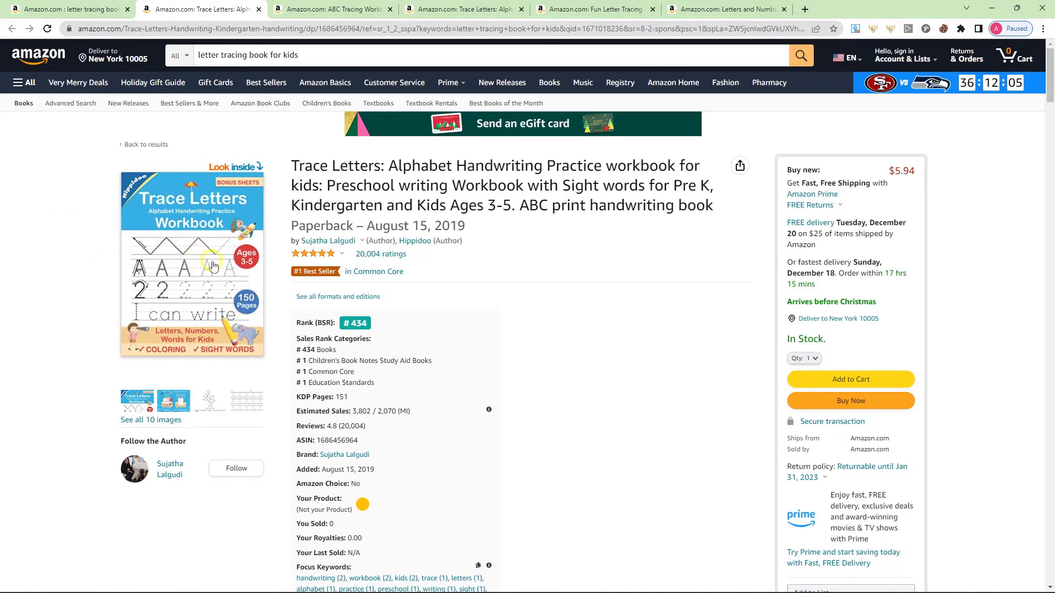
View the enlarged front and back cover images of the Trace Letters workbook, closing the image viewer when done
{"action": "scroll", "coordinate": [135, 325], "scroll_direction": "down", "scroll_amount": 1}
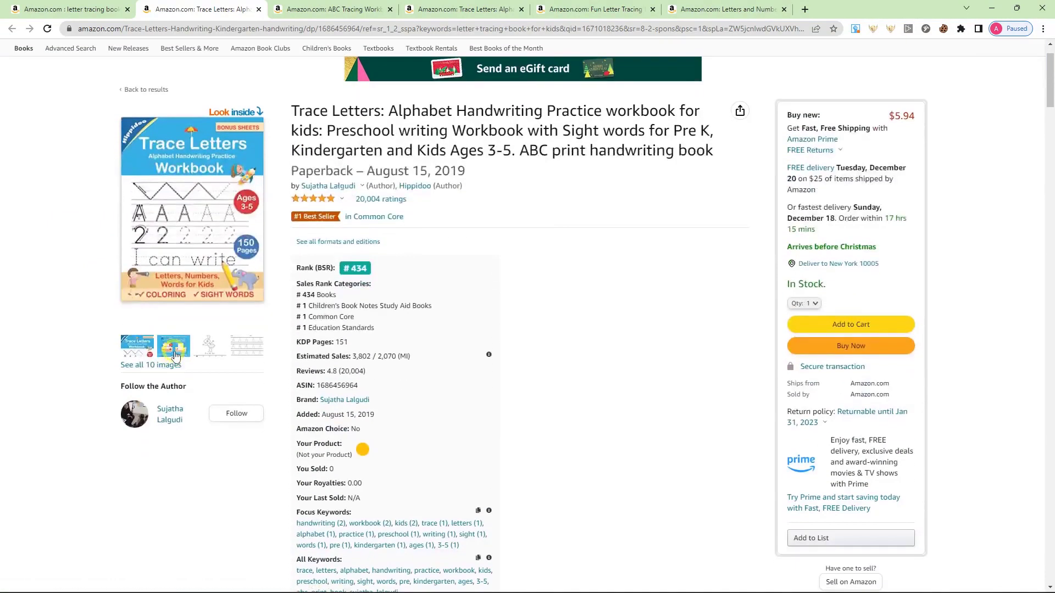
{"action": "left_click", "coordinate": [175, 353]}
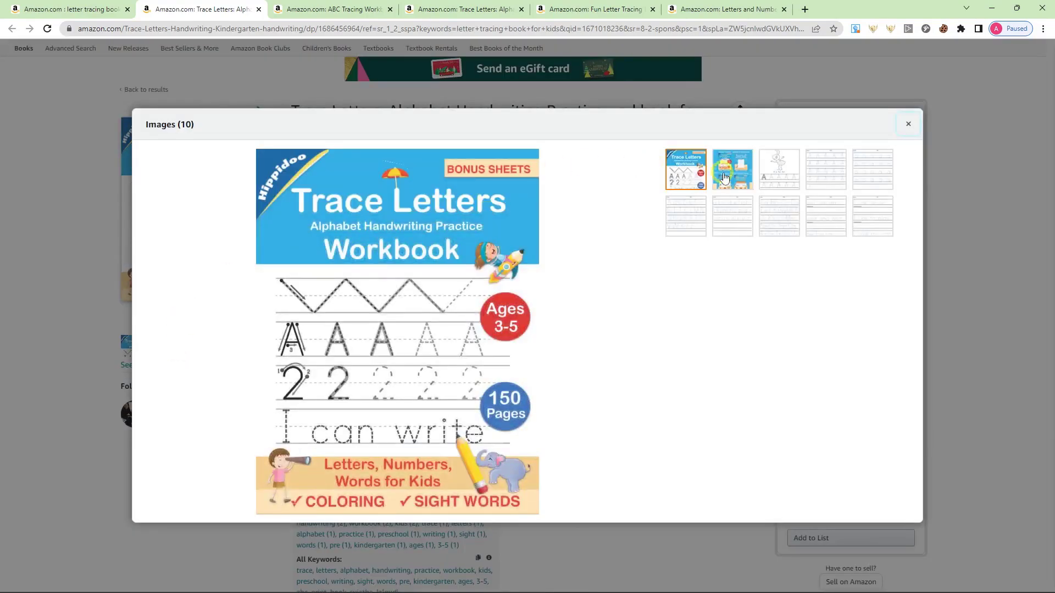
{"action": "left_click", "coordinate": [724, 178]}
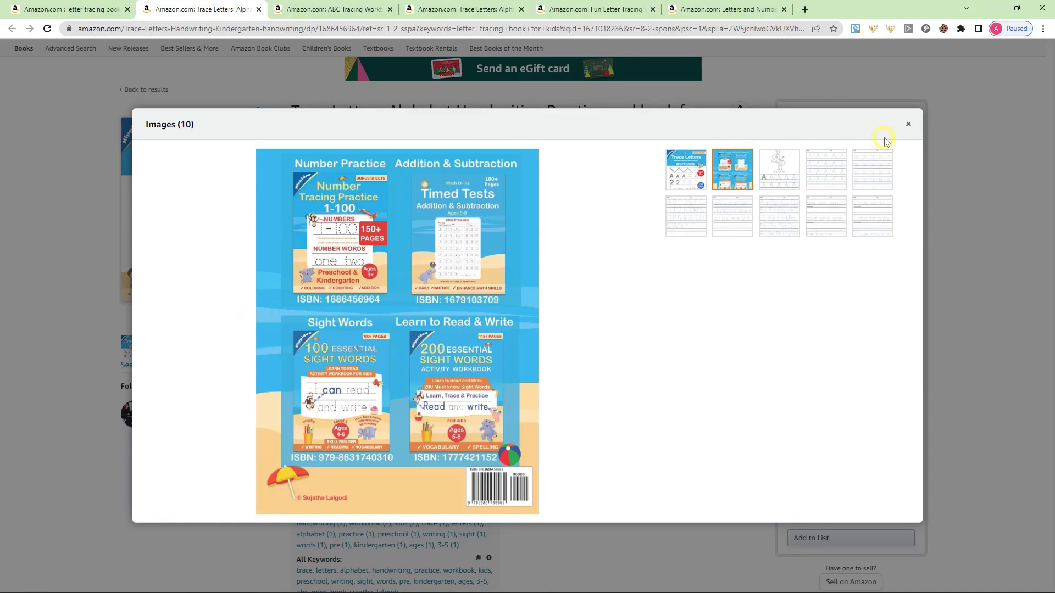
{"action": "left_click", "coordinate": [906, 126]}
Check the print length and dimensions of the ABC Tracing Workbook on its product page
{"action": "left_click", "coordinate": [302, 9]}
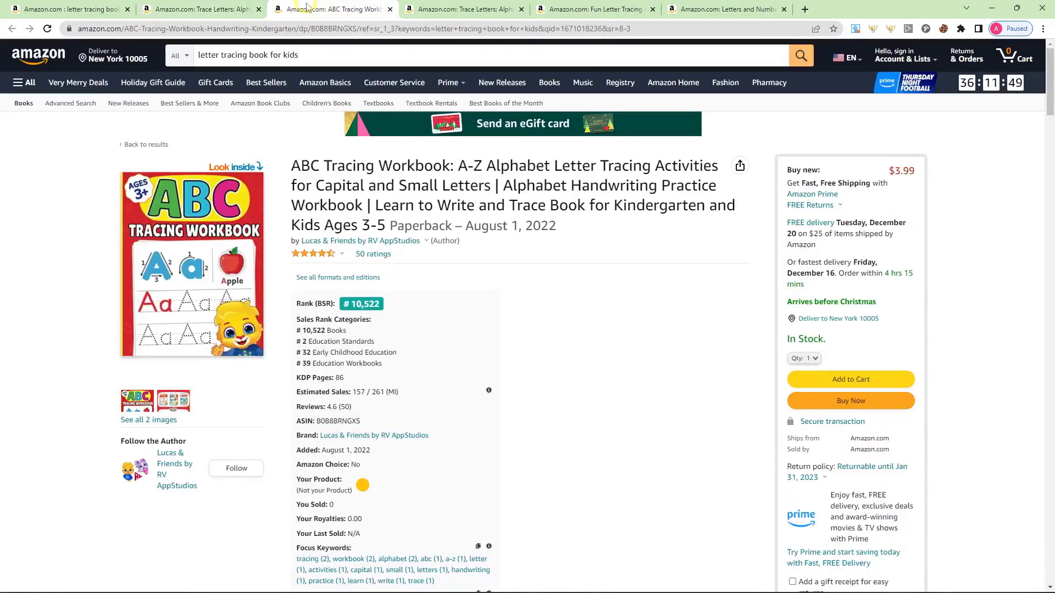
{"action": "scroll", "coordinate": [283, 274], "scroll_direction": "down", "scroll_amount": 8}
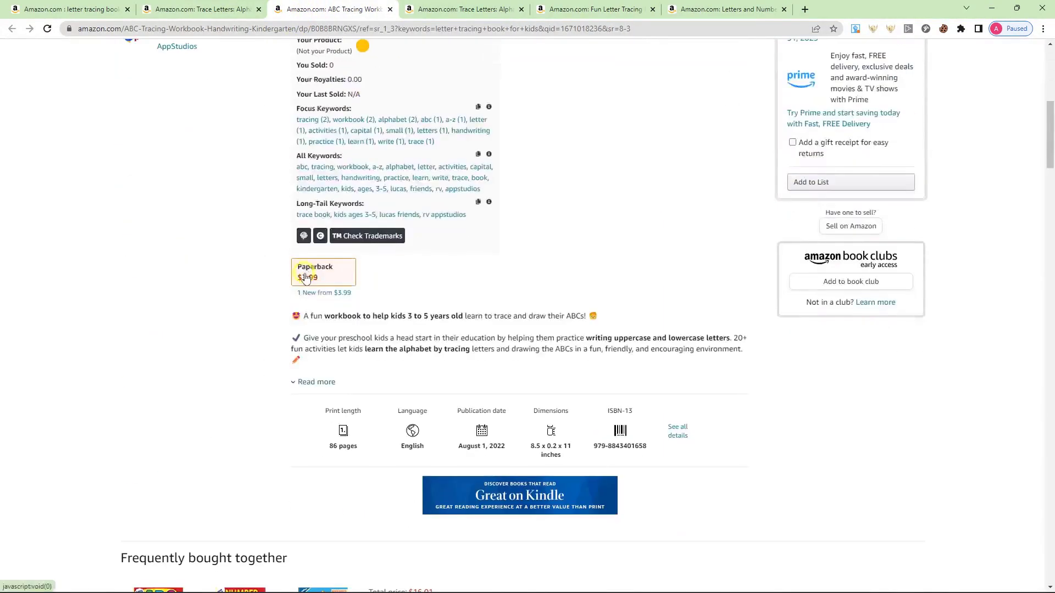
{"action": "scroll", "coordinate": [352, 384], "scroll_direction": "down", "scroll_amount": 2}
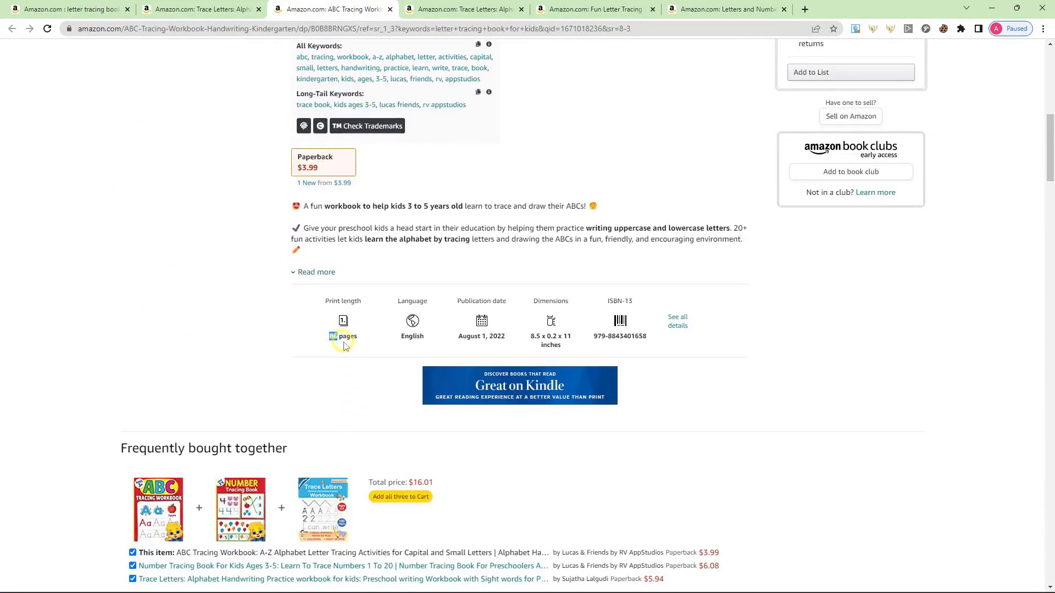
{"action": "scroll", "coordinate": [344, 345], "scroll_direction": "up", "scroll_amount": 6}
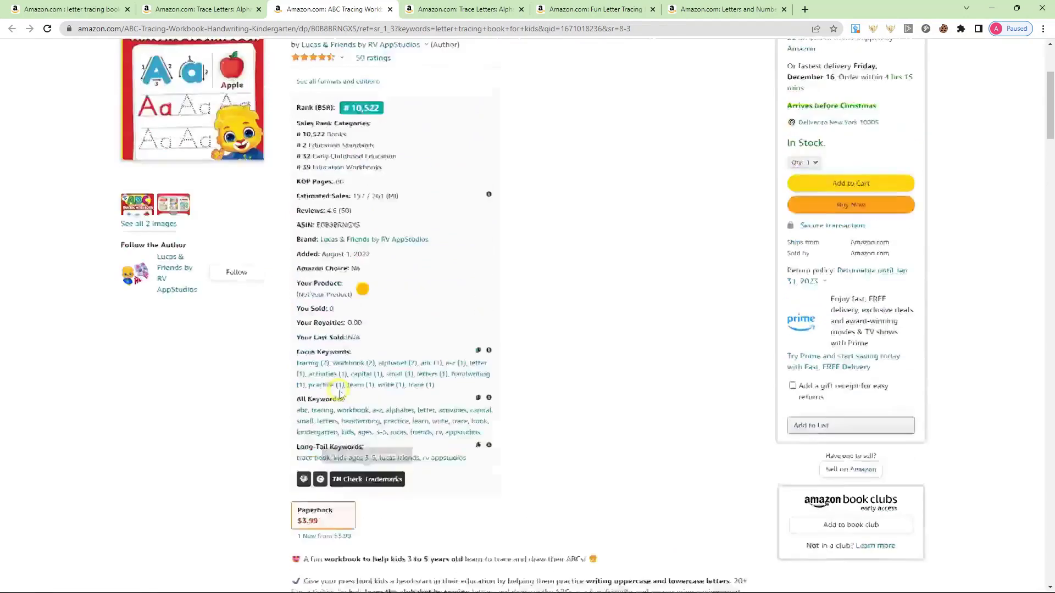
{"action": "scroll", "coordinate": [339, 391], "scroll_direction": "up", "scroll_amount": 4}
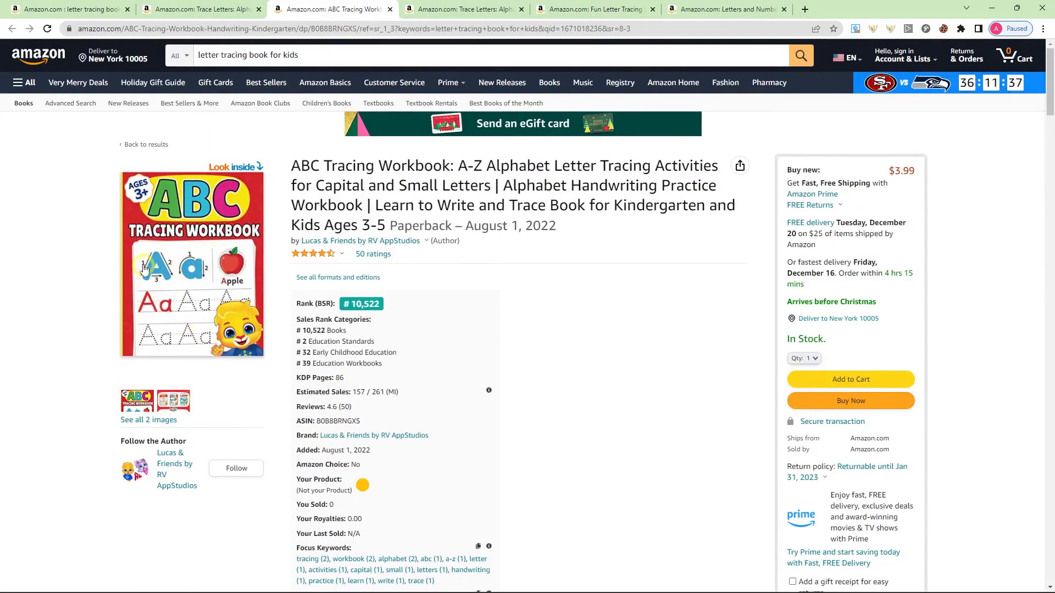
View the enlarged front and back cover images of the ABC Tracing Workbook, closing the image viewer when done
{"action": "left_click", "coordinate": [178, 406]}
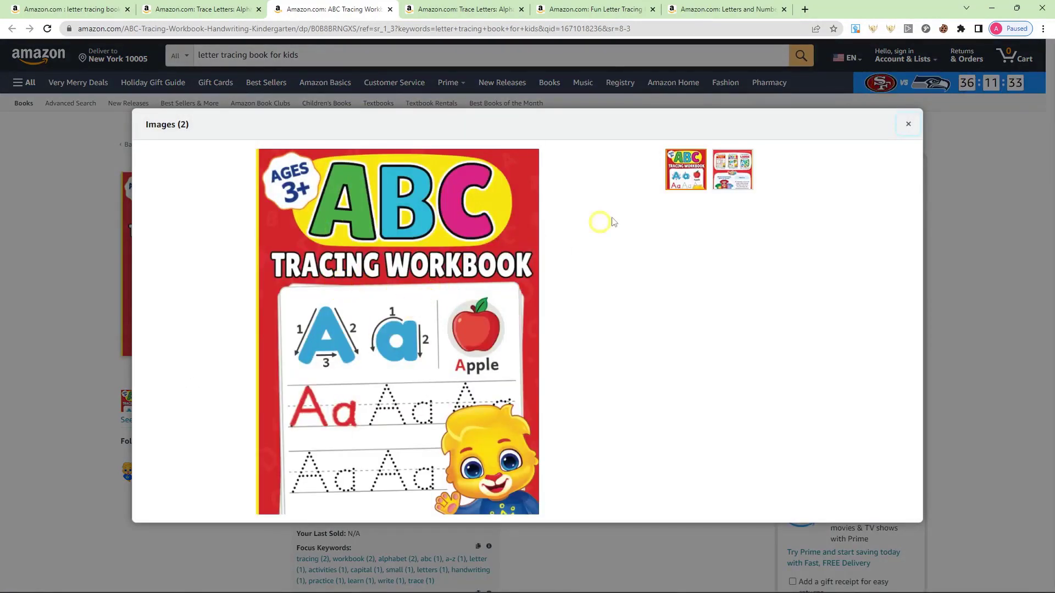
{"action": "left_click", "coordinate": [734, 175]}
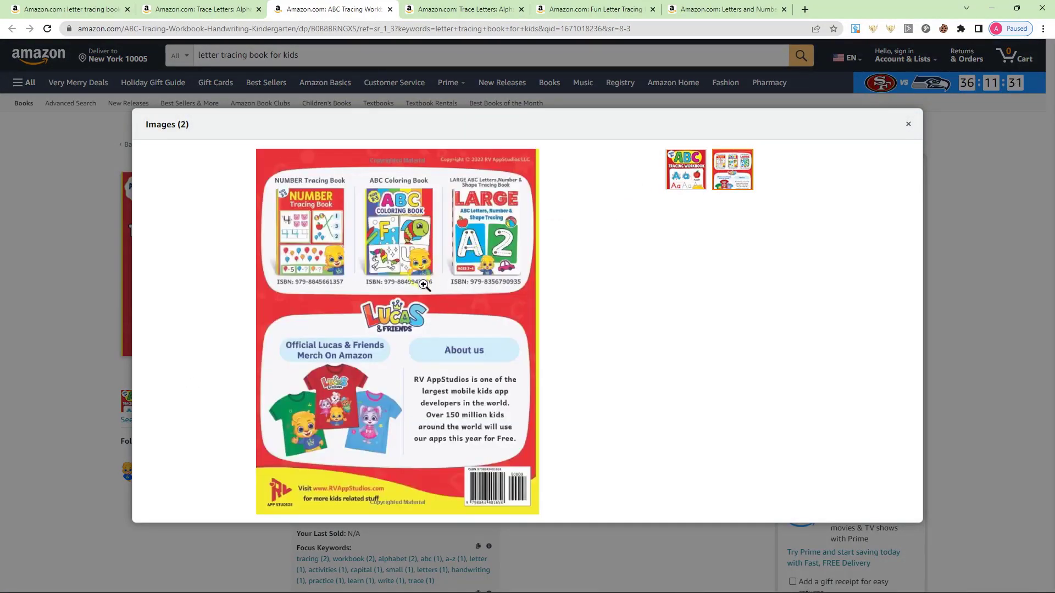
{"action": "left_click", "coordinate": [908, 124]}
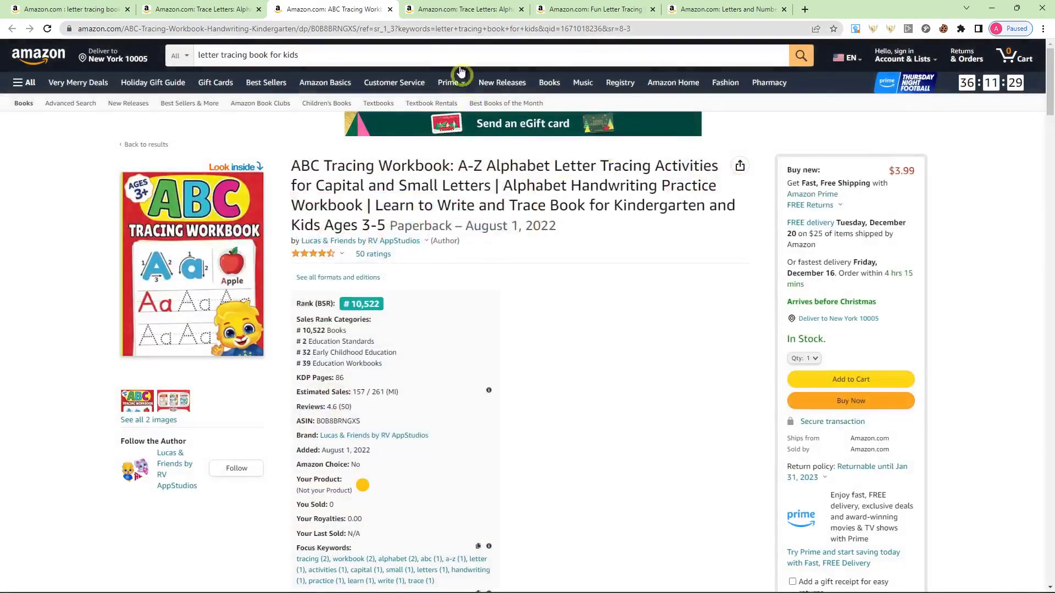
Go past the second Trace Letters page to the Fun Letter Tracing Book Vol 3 and view its enlarged front and back covers
{"action": "left_click", "coordinate": [450, 9]}
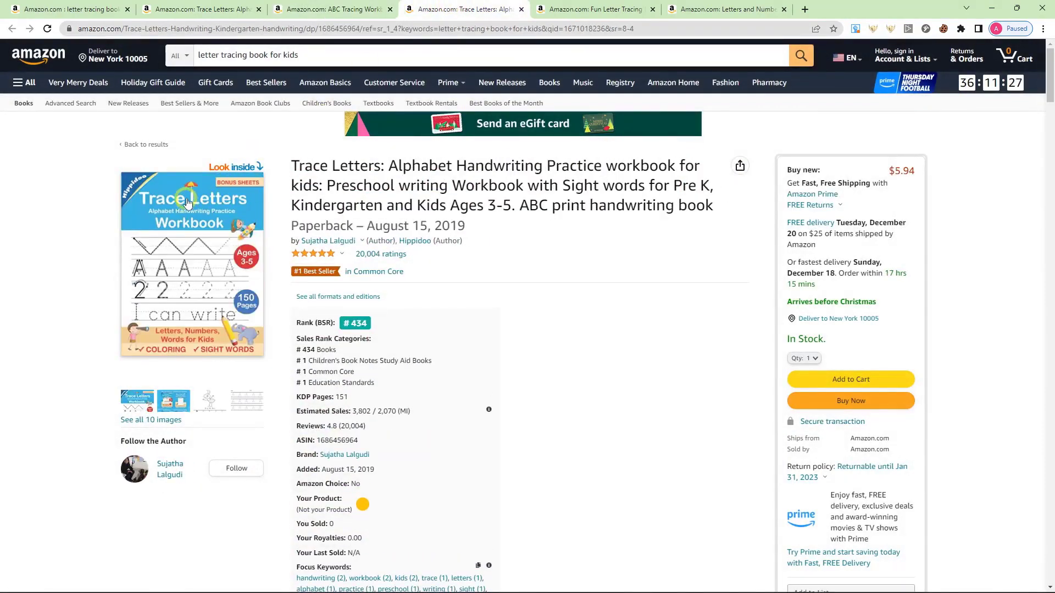
{"action": "key", "text": "ctrl+Tab"}
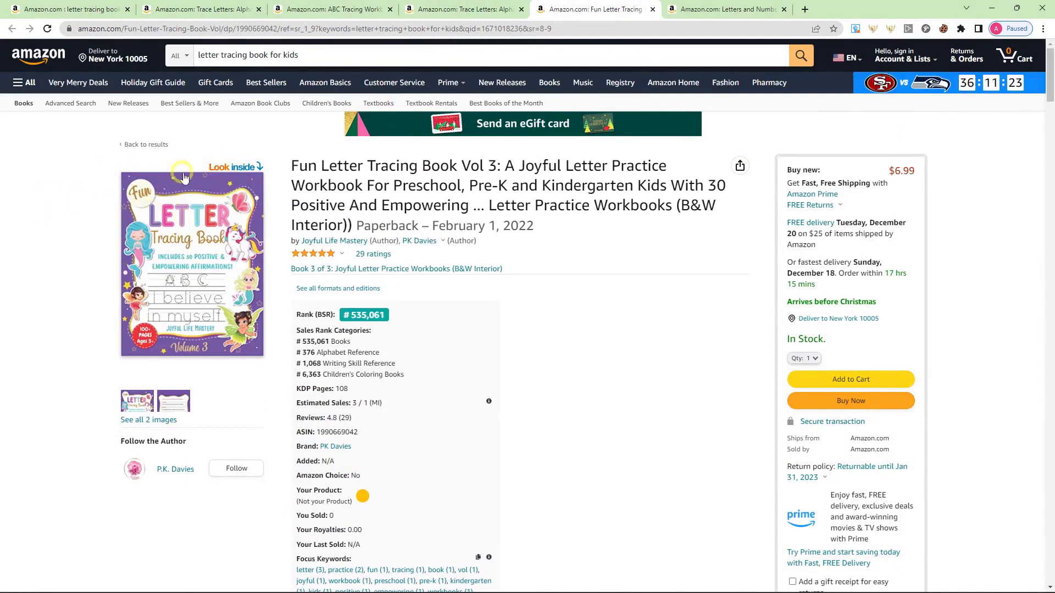
{"action": "scroll", "coordinate": [165, 165], "scroll_direction": "down", "scroll_amount": 1}
{"action": "scroll", "coordinate": [170, 153], "scroll_direction": "up", "scroll_amount": 1}
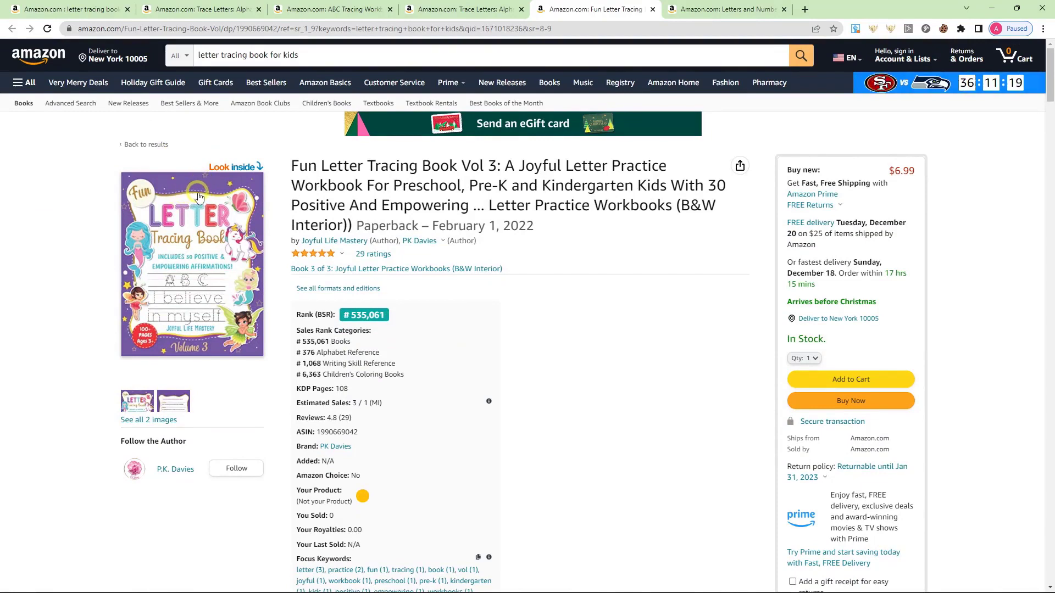
{"action": "left_click", "coordinate": [192, 352]}
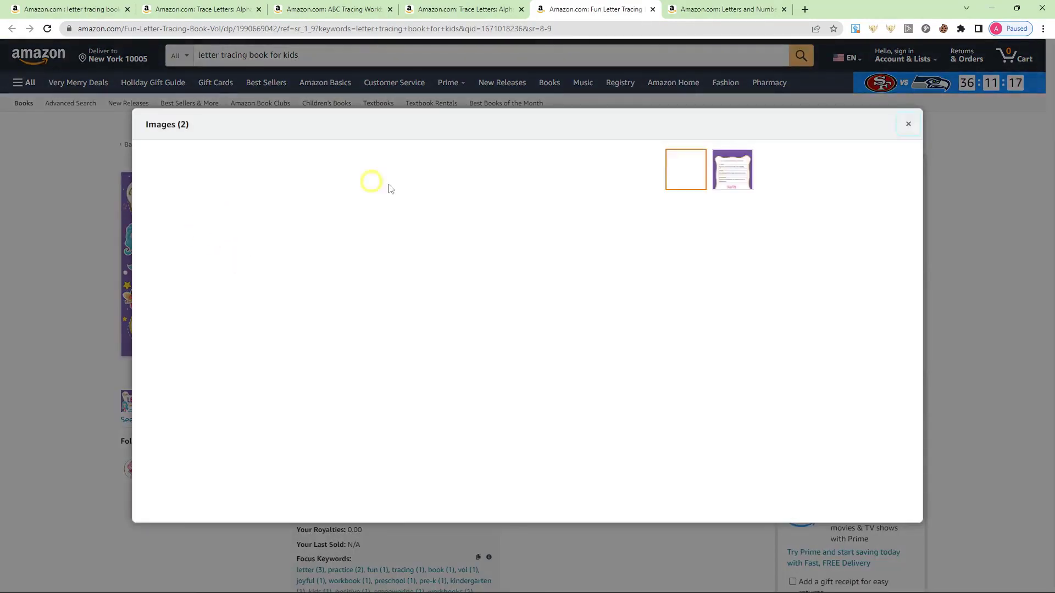
{"action": "left_click", "coordinate": [724, 174]}
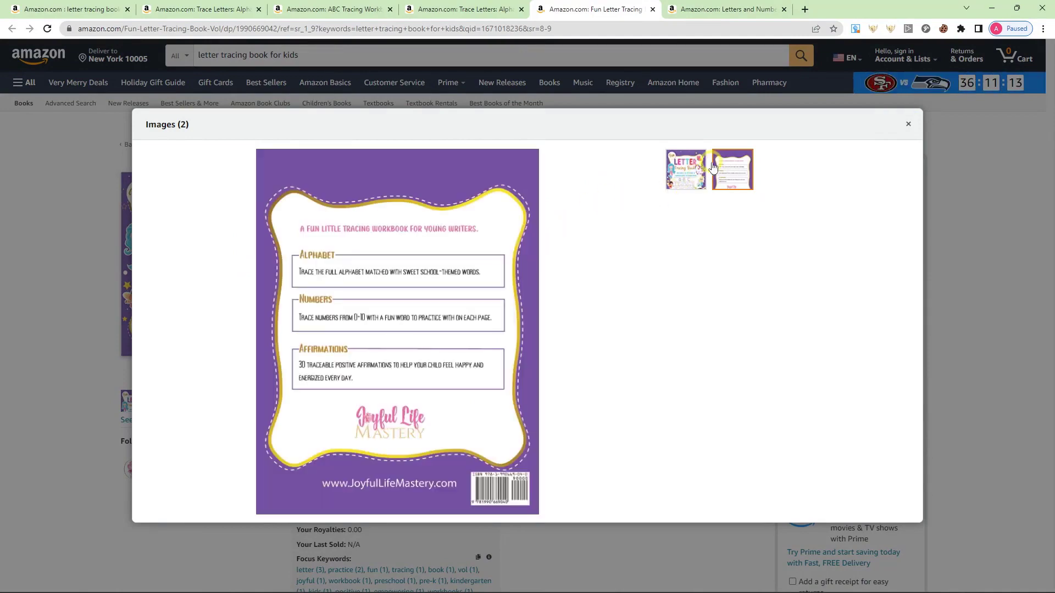
{"action": "left_click", "coordinate": [688, 176]}
{"action": "left_click", "coordinate": [908, 125]}
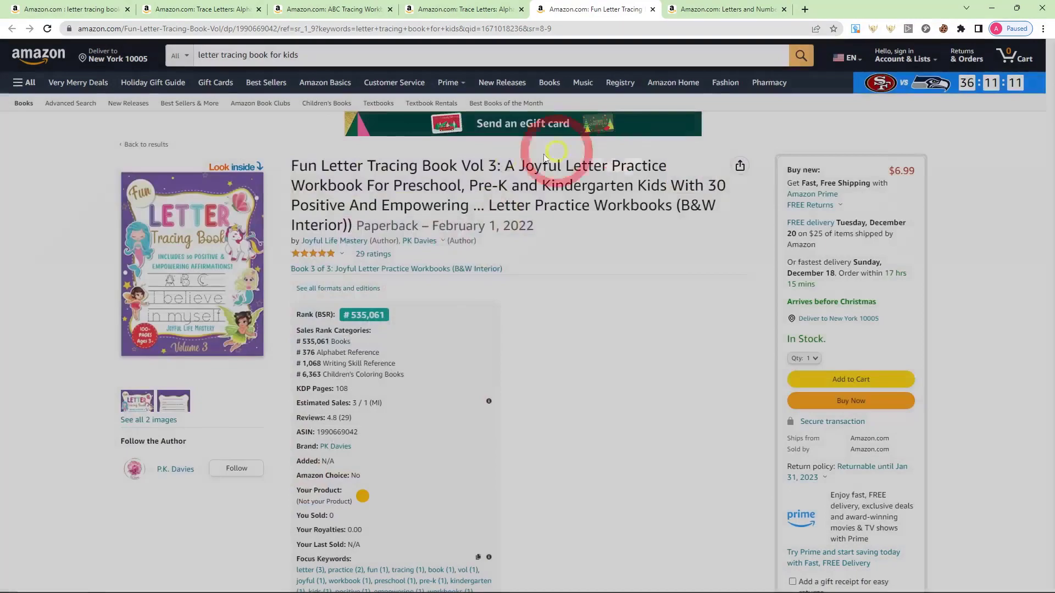
{"action": "mouse_move", "coordinate": [322, 254]}
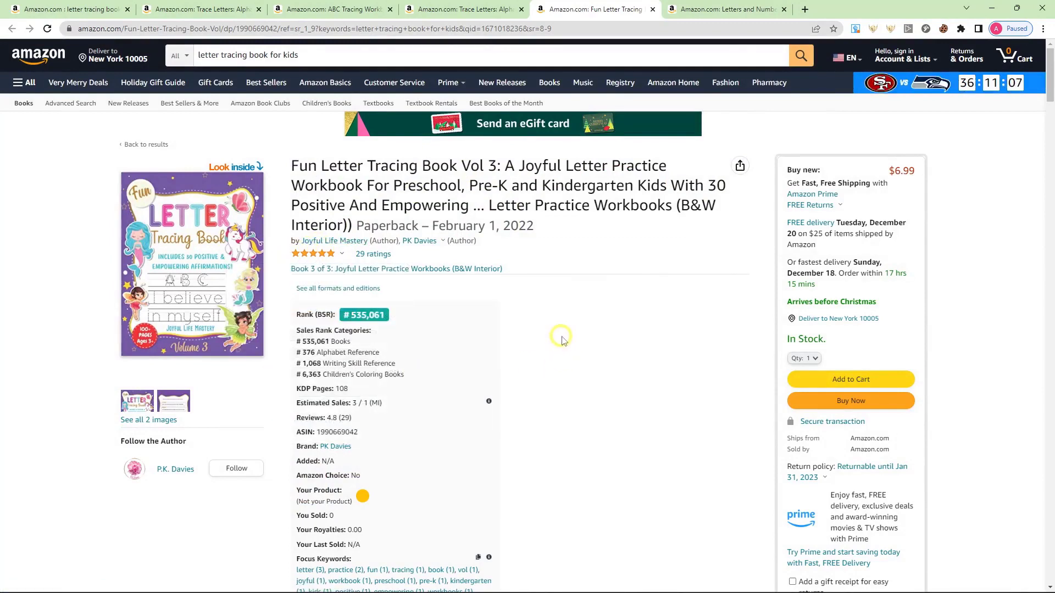
Look over the Letters and Numbers Tracing Book page, then revisit the search results and the other opened book pages to compare covers
{"action": "left_click", "coordinate": [714, 10]}
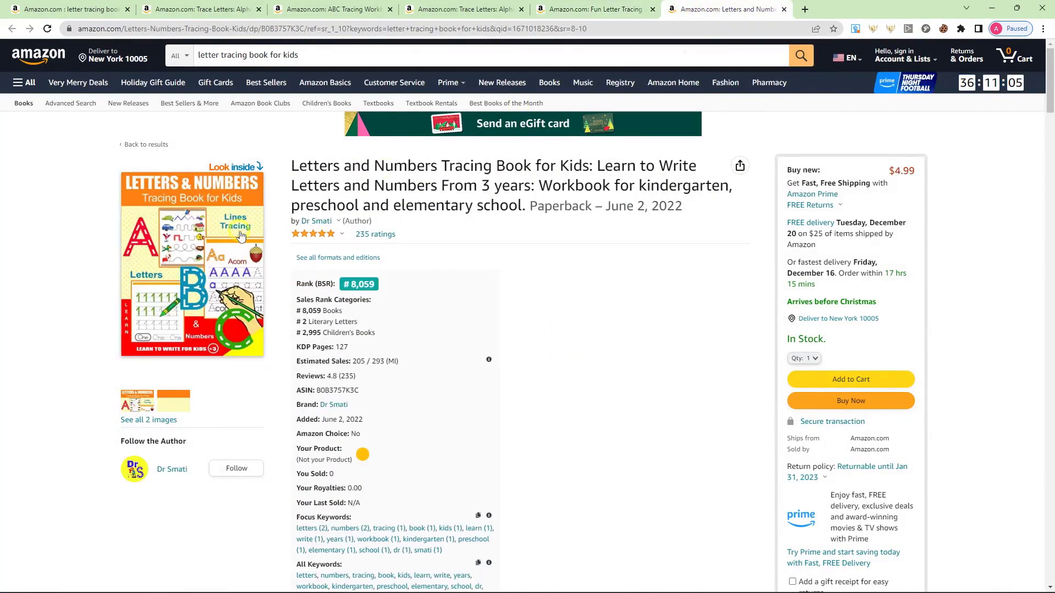
{"action": "left_click", "coordinate": [71, 9]}
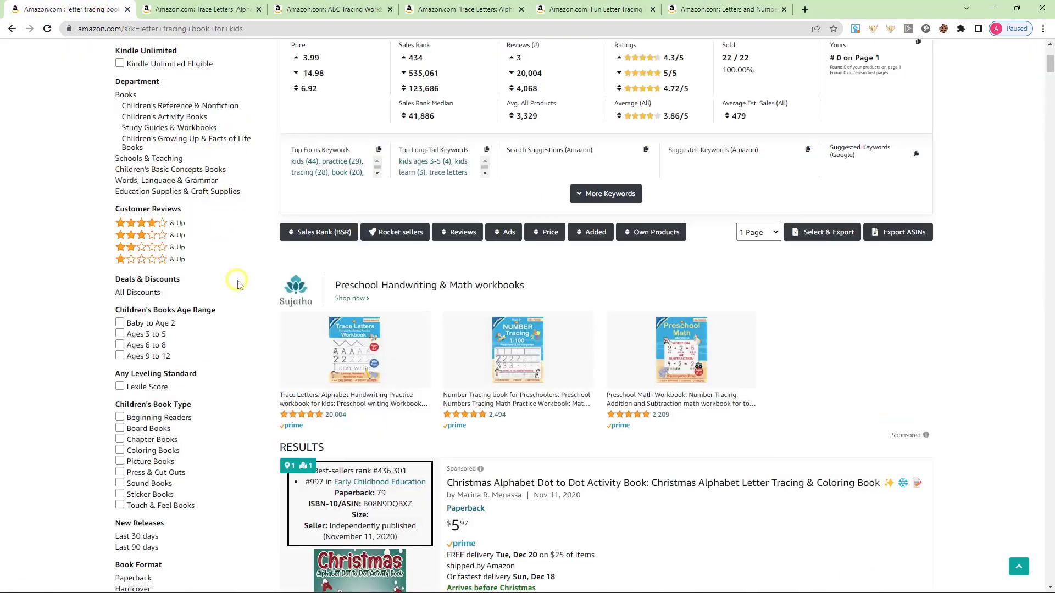
{"action": "left_click", "coordinate": [465, 9]}
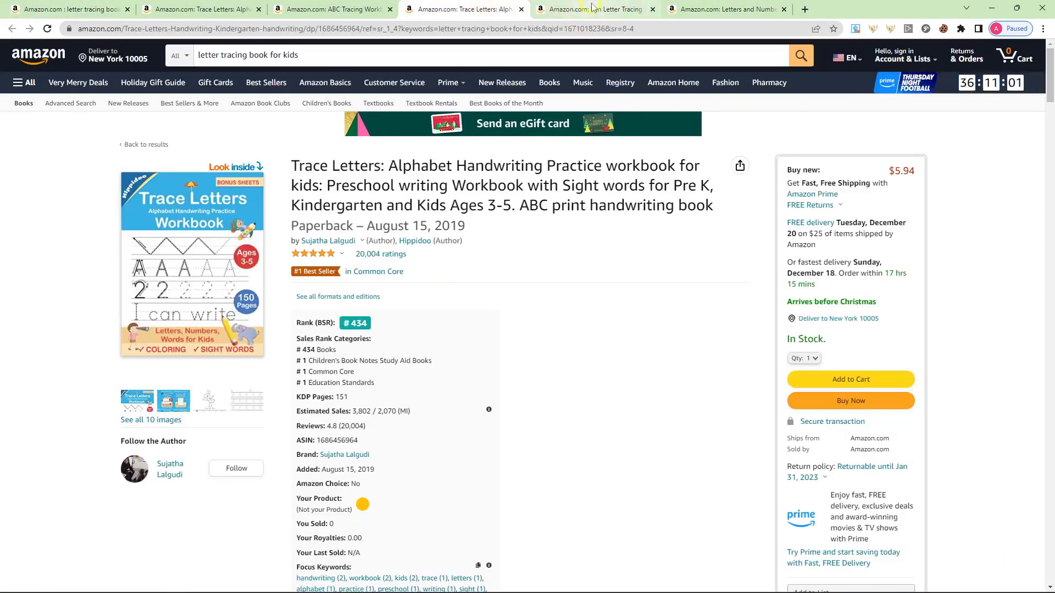
{"action": "left_click", "coordinate": [593, 8]}
{"action": "left_click", "coordinate": [730, 9]}
Search Google in a new browser tab for "letter tracing book cover" and show the image results
{"action": "left_click", "coordinate": [807, 9]}
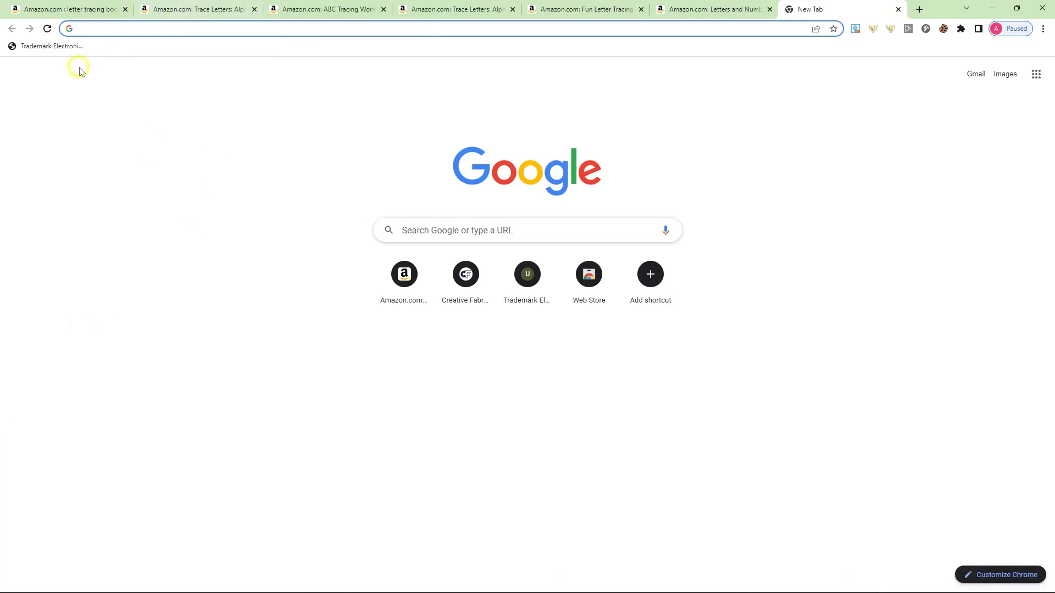
{"action": "left_click", "coordinate": [122, 28]}
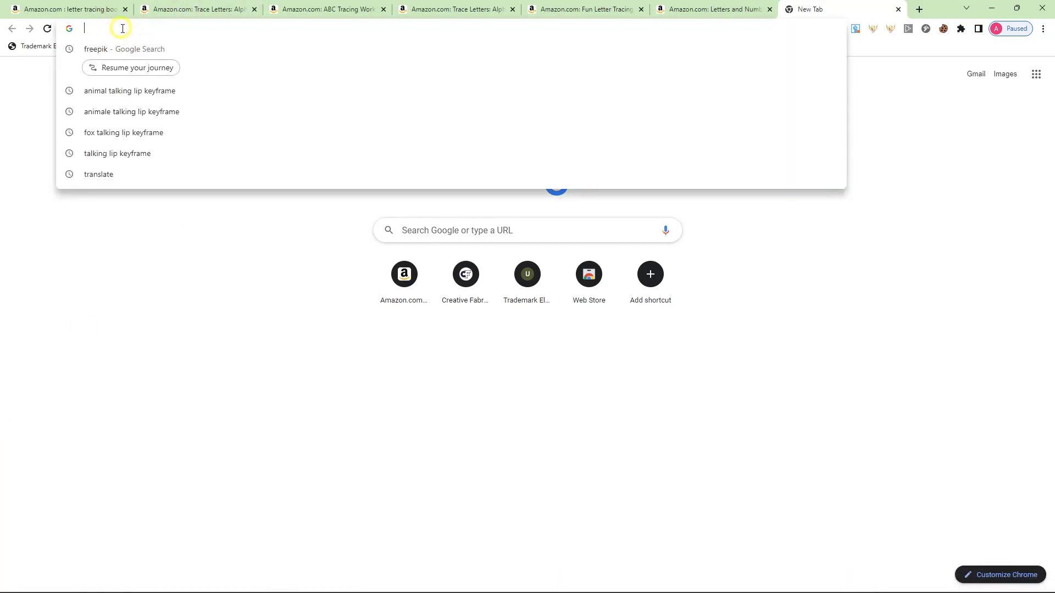
{"action": "type", "text": "lettwe"}
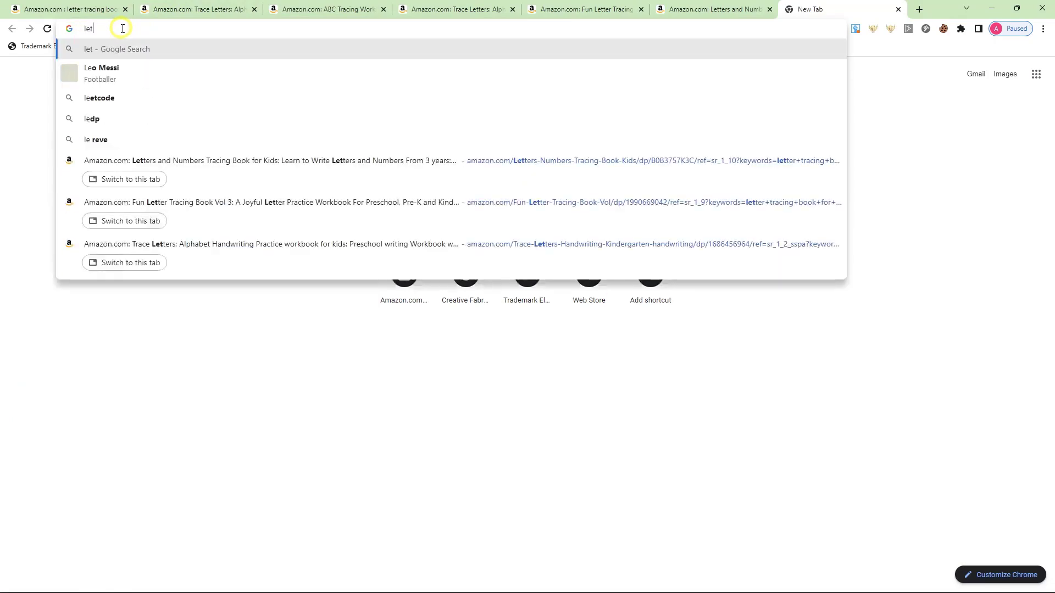
{"action": "key", "text": "BackSpace"}
{"action": "key", "text": "BackSpace"}
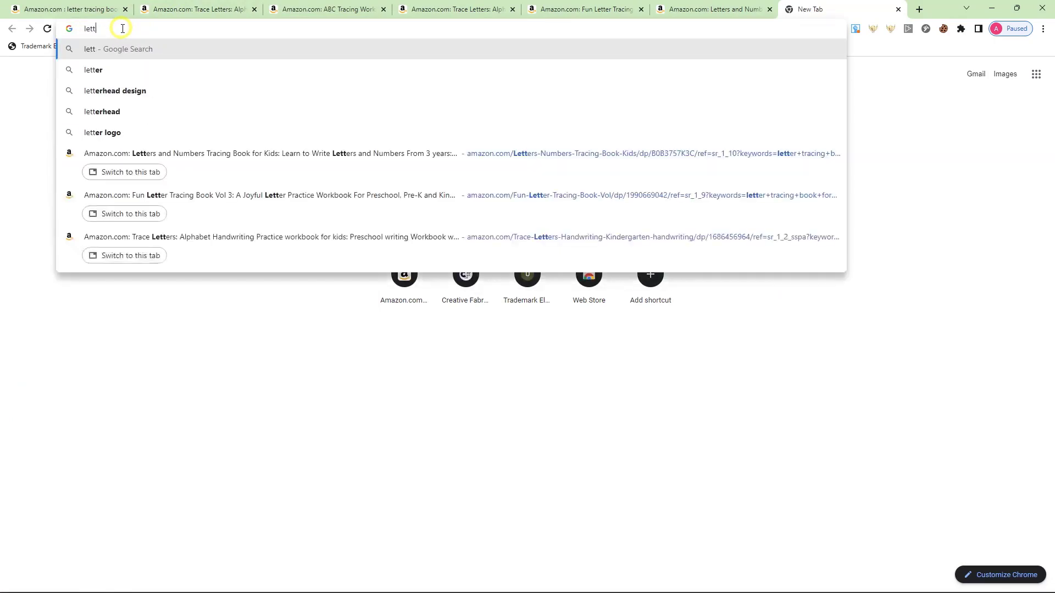
{"action": "type", "text": "er"}
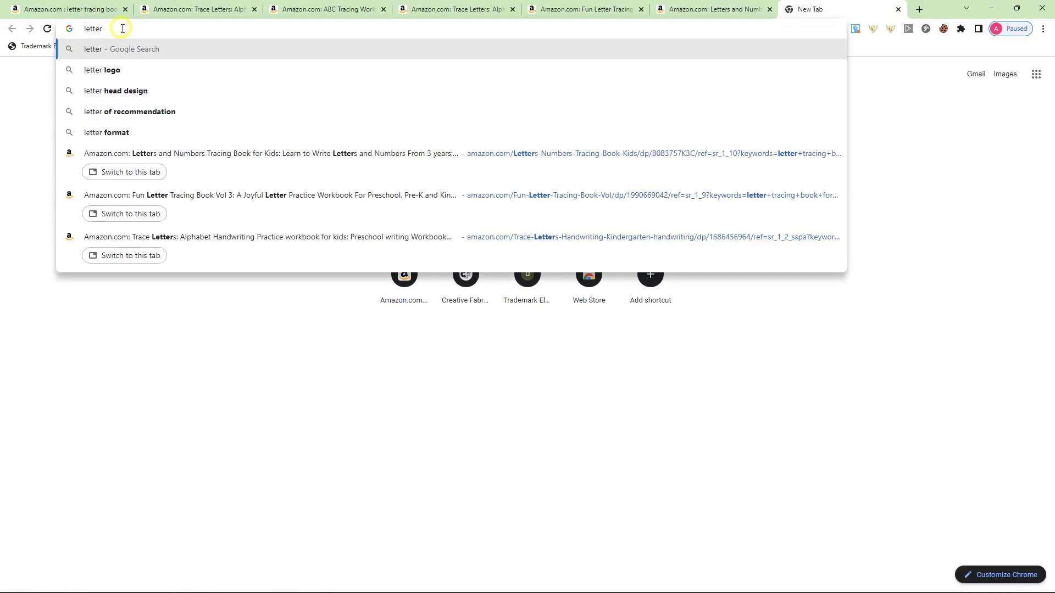
{"action": "type", "text": " ta"}
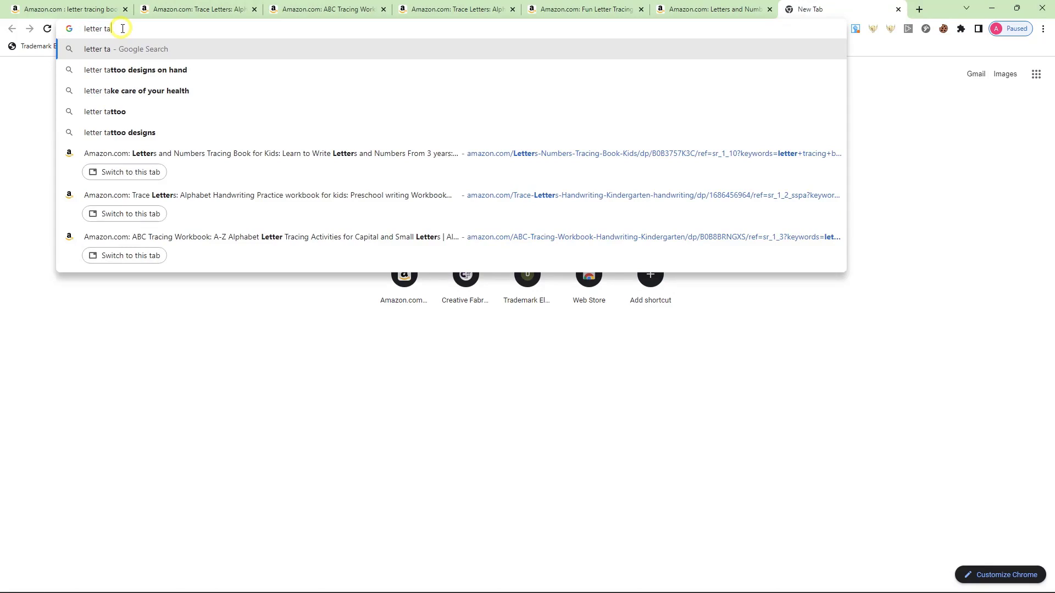
{"action": "key", "text": "BackSpace"}
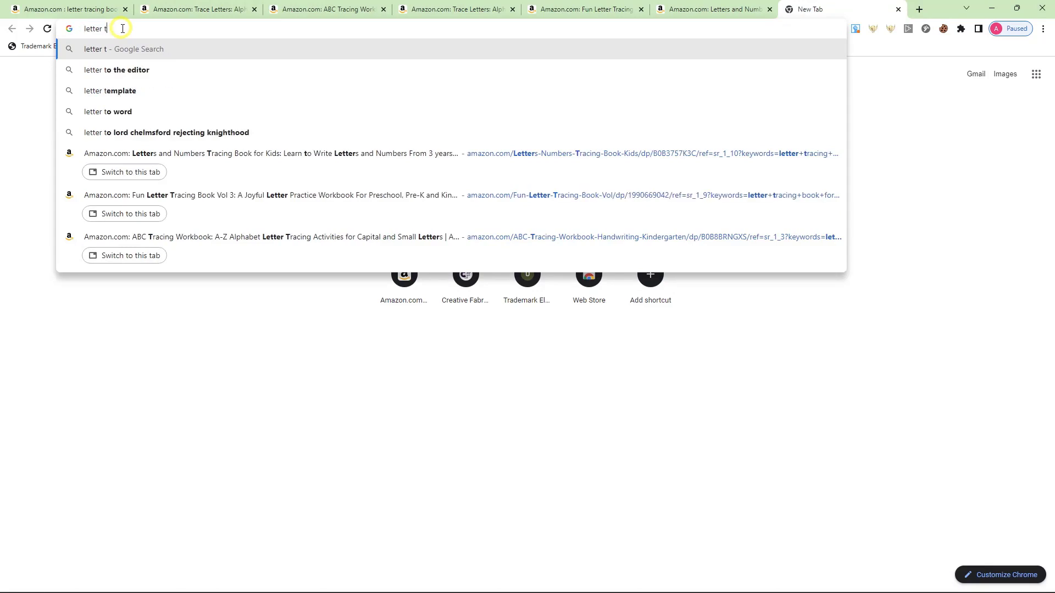
{"action": "type", "text": "r"}
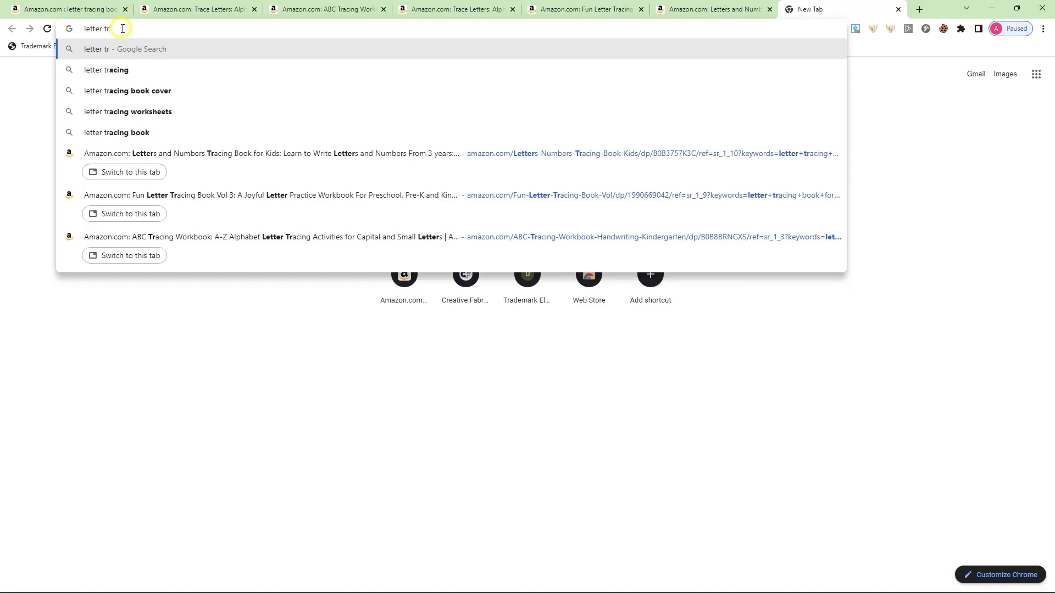
{"action": "type", "text": "a"}
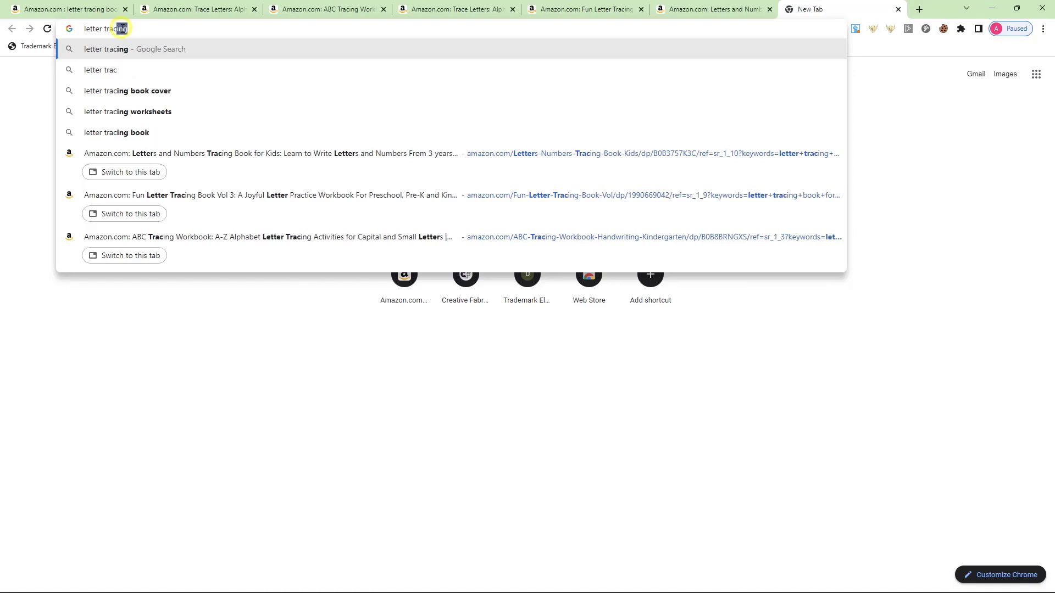
{"action": "type", "text": "cing"}
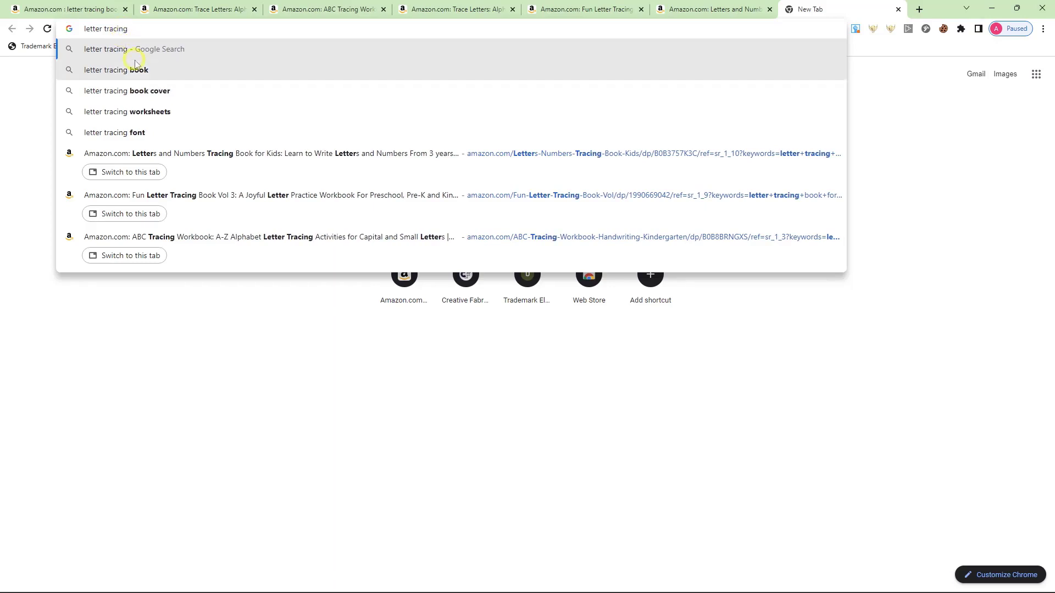
{"action": "left_click", "coordinate": [134, 91]}
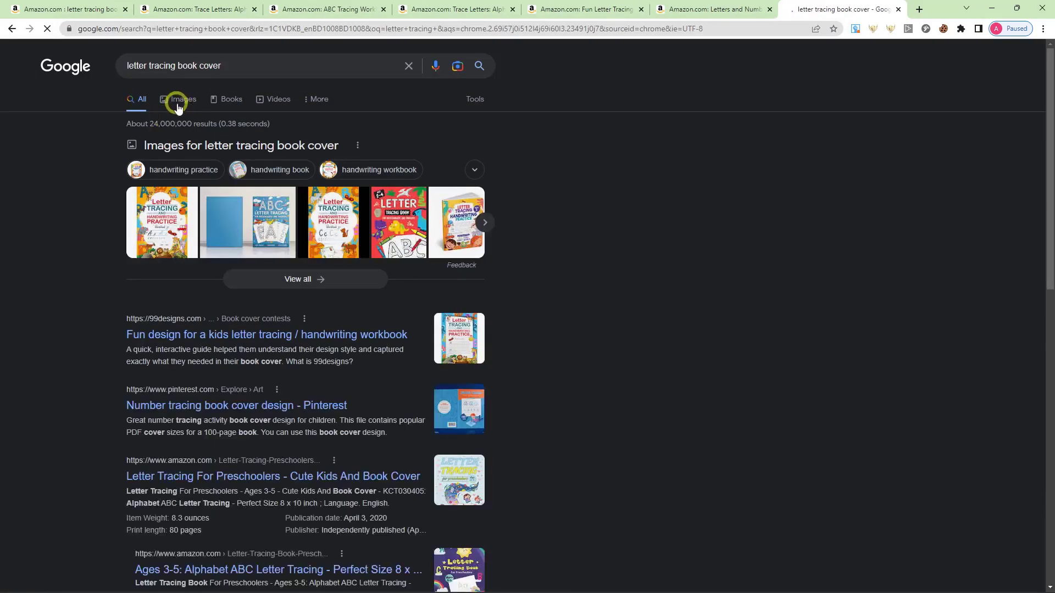
{"action": "left_click", "coordinate": [175, 102]}
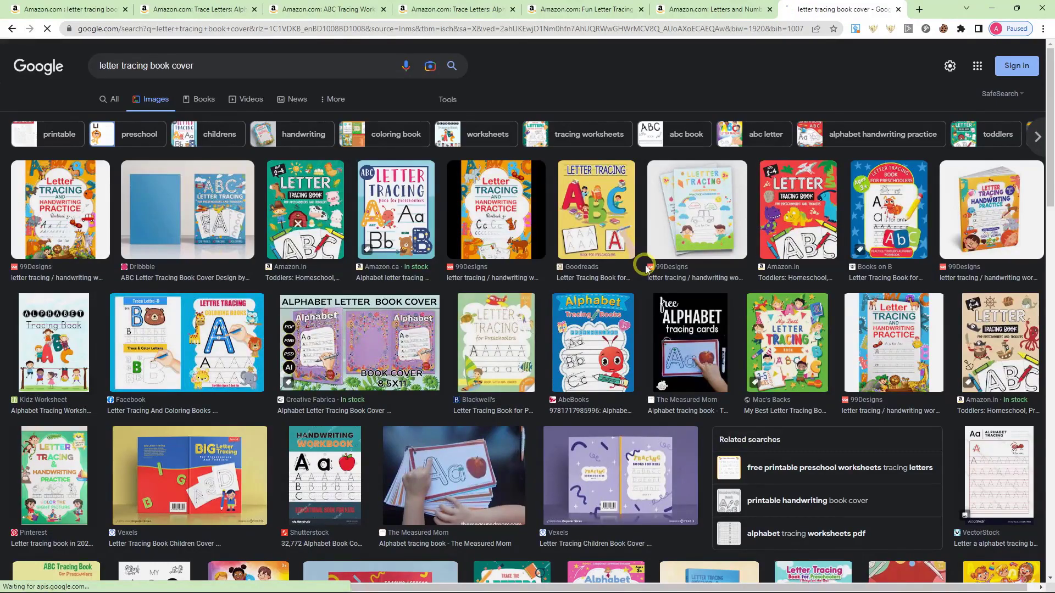
Browse the letter tracing book cover image results for design ideas, returning to the start of the results
{"action": "scroll", "coordinate": [351, 306], "scroll_direction": "down", "scroll_amount": 2}
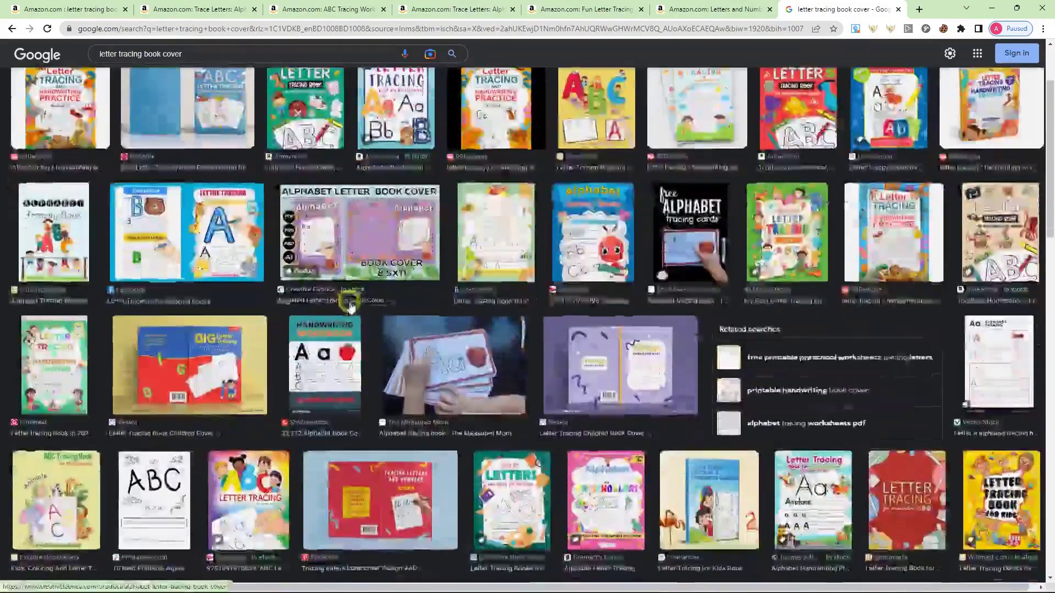
{"action": "scroll", "coordinate": [351, 307], "scroll_direction": "down", "scroll_amount": 5}
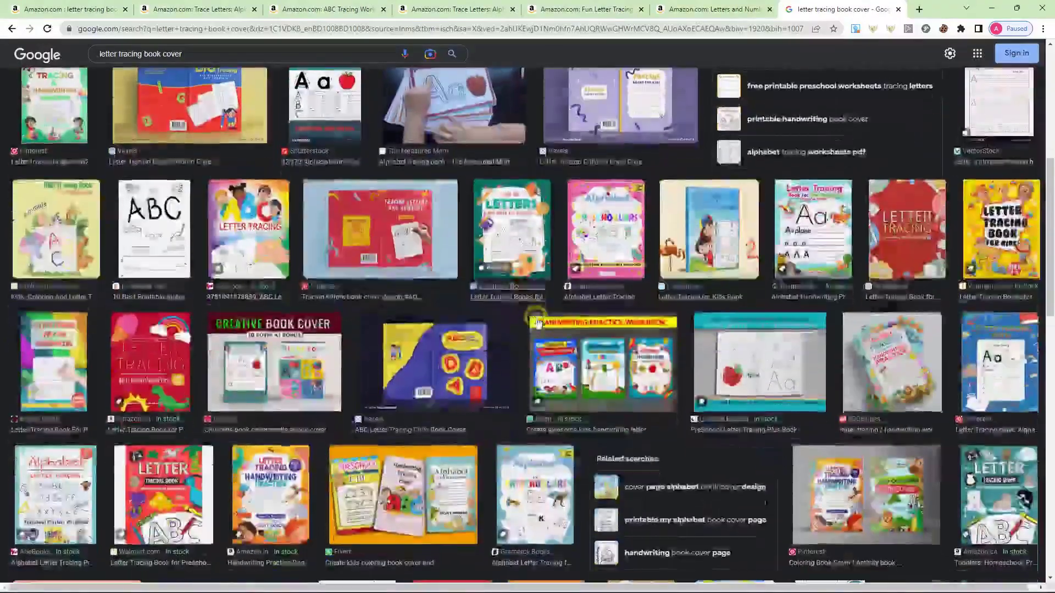
{"action": "scroll", "coordinate": [538, 325], "scroll_direction": "down", "scroll_amount": 1}
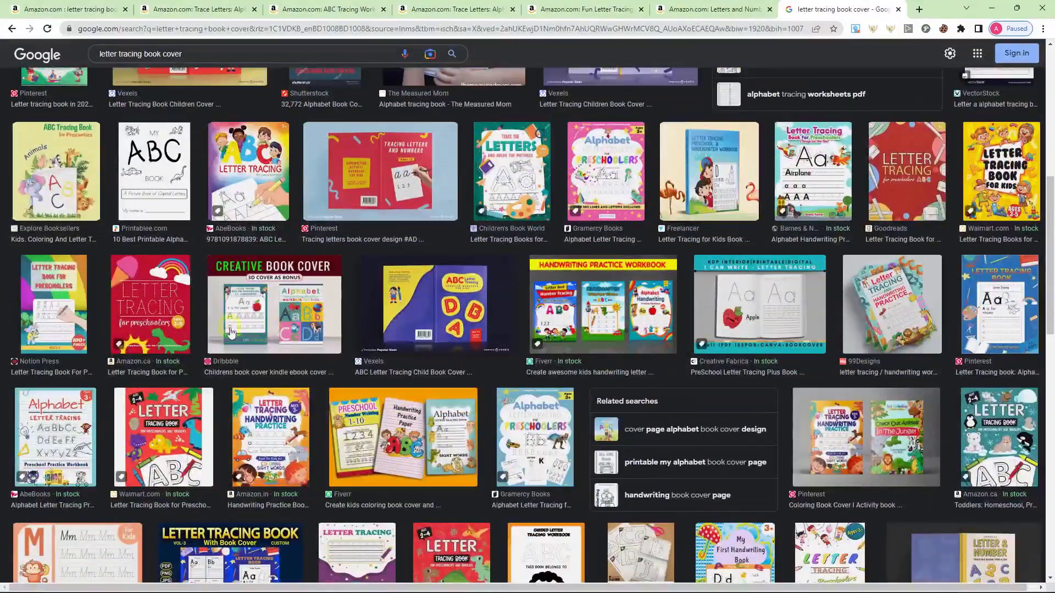
{"action": "scroll", "coordinate": [231, 332], "scroll_direction": "down", "scroll_amount": 4}
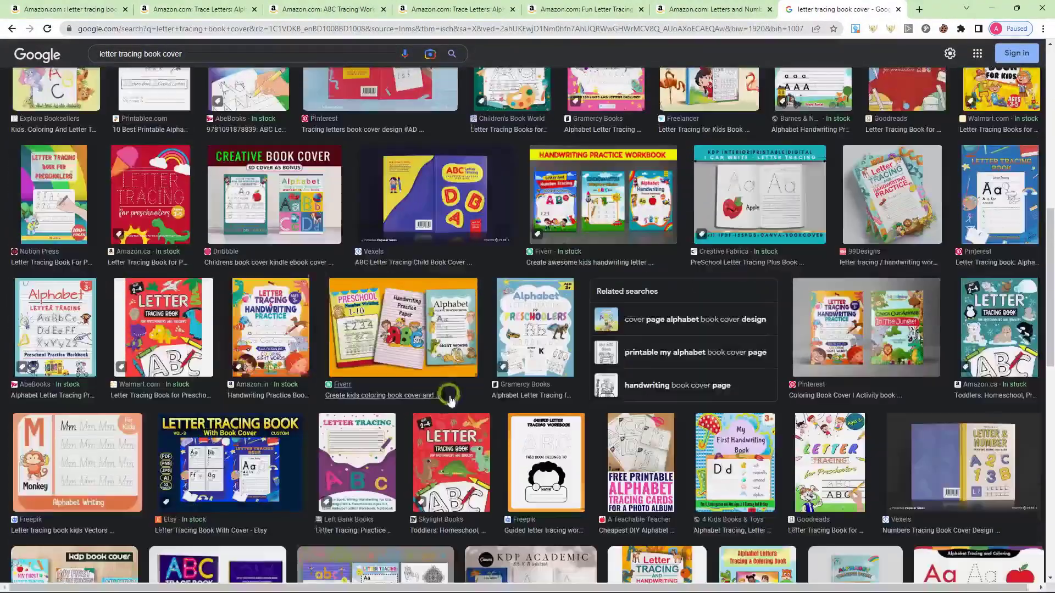
{"action": "scroll", "coordinate": [449, 407], "scroll_direction": "down", "scroll_amount": 3}
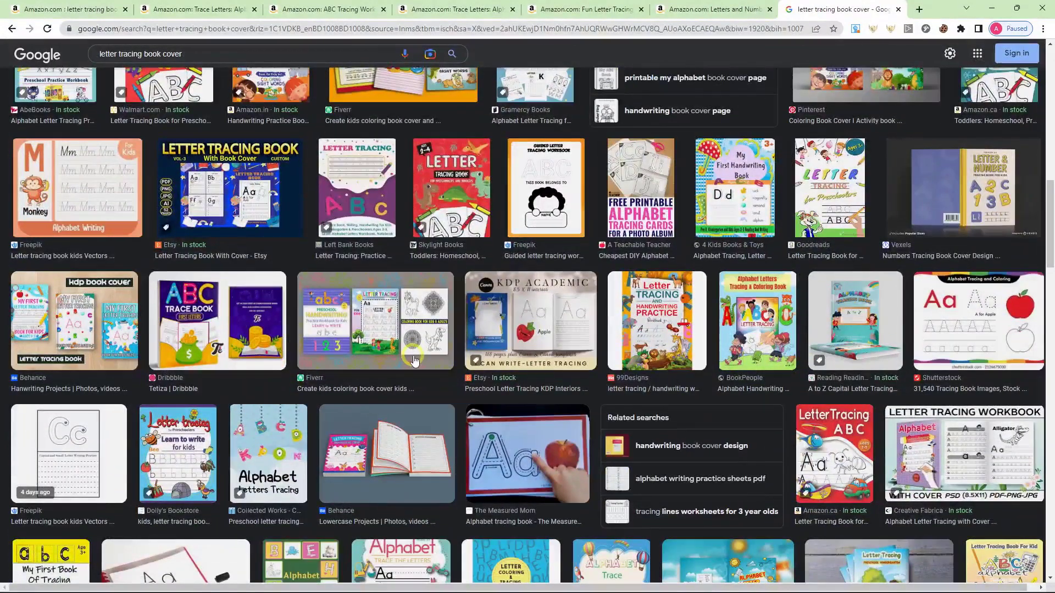
{"action": "scroll", "coordinate": [415, 360], "scroll_direction": "up", "scroll_amount": 4}
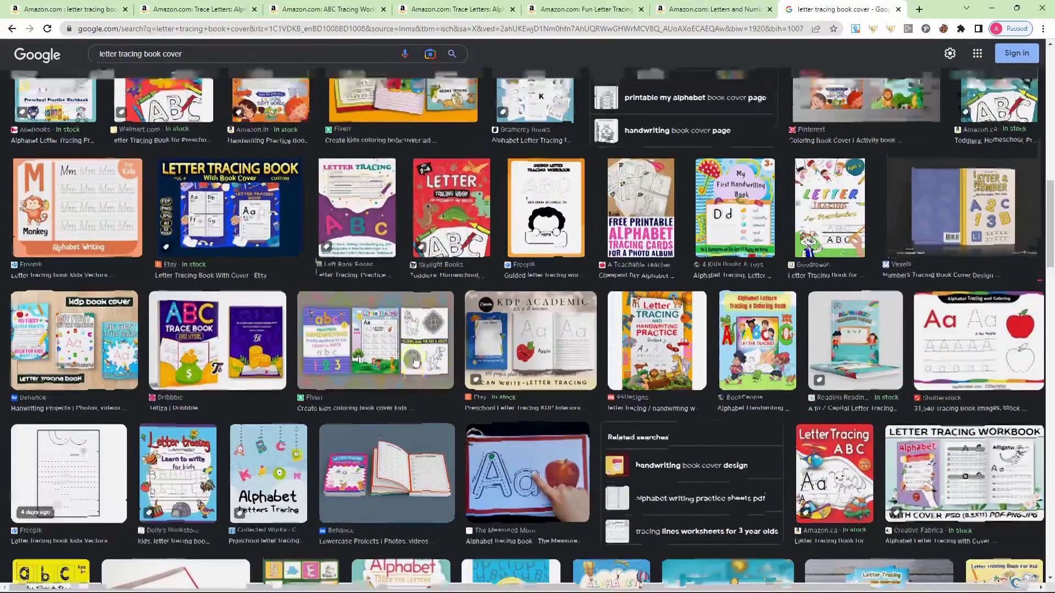
{"action": "scroll", "coordinate": [417, 360], "scroll_direction": "up", "scroll_amount": 3}
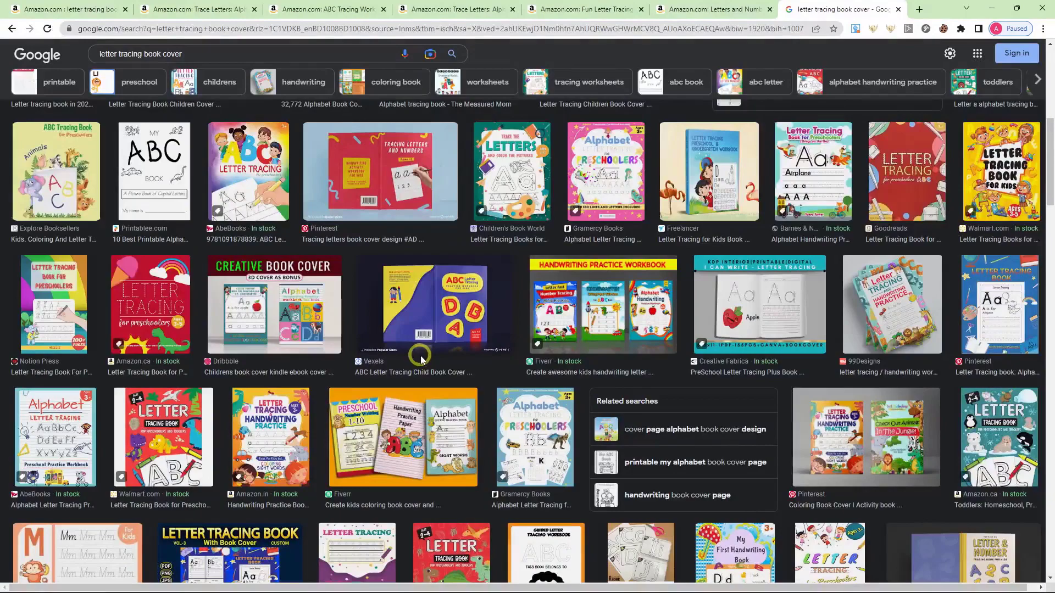
{"action": "scroll", "coordinate": [421, 358], "scroll_direction": "up", "scroll_amount": 3}
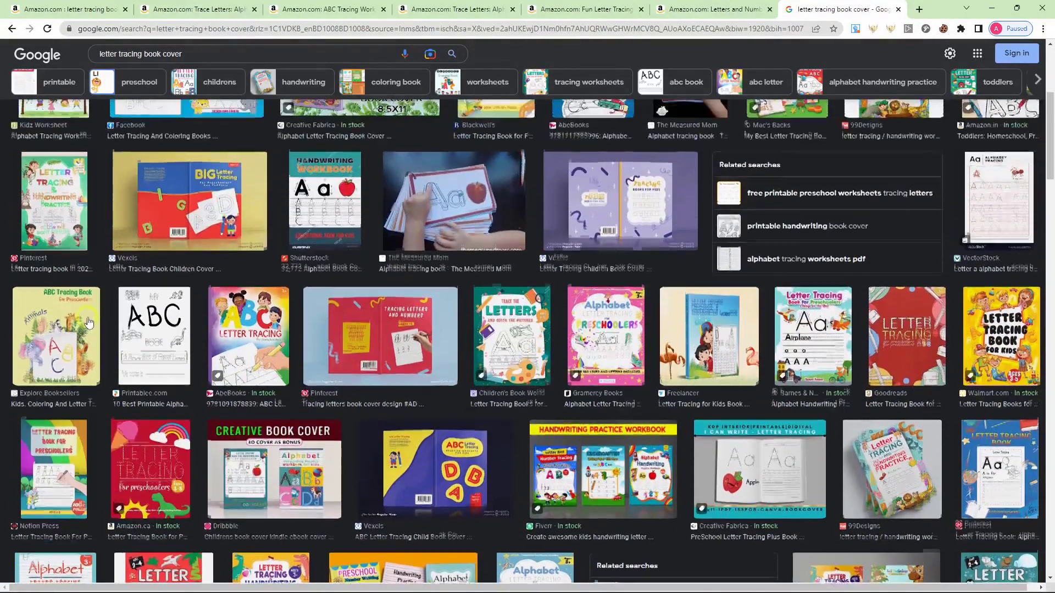
{"action": "scroll", "coordinate": [102, 308], "scroll_direction": "up", "scroll_amount": 1}
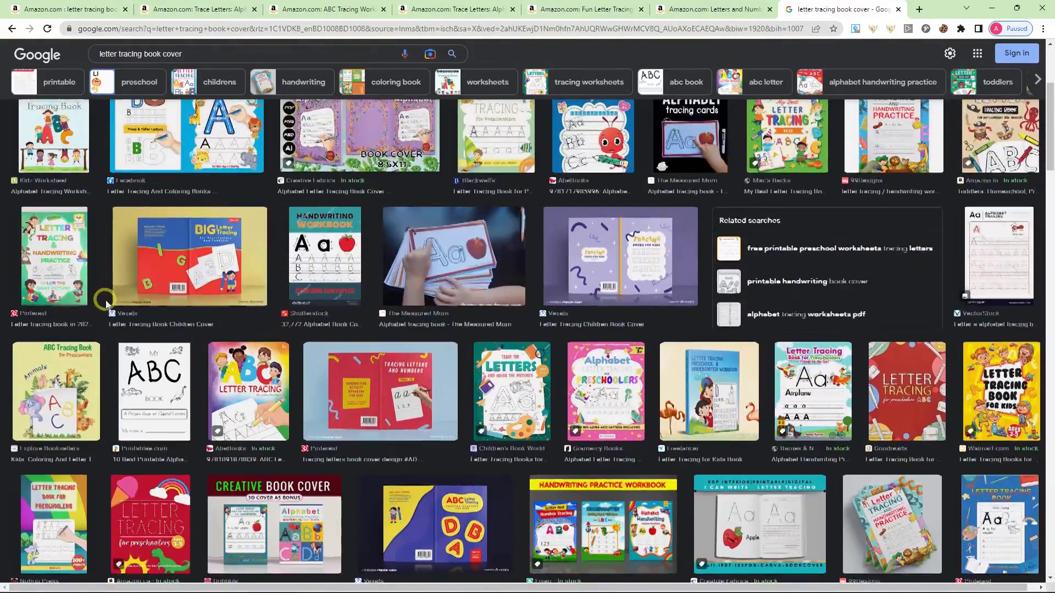
{"action": "scroll", "coordinate": [102, 303], "scroll_direction": "up", "scroll_amount": 3}
{"action": "scroll", "coordinate": [131, 330], "scroll_direction": "up", "scroll_amount": 1}
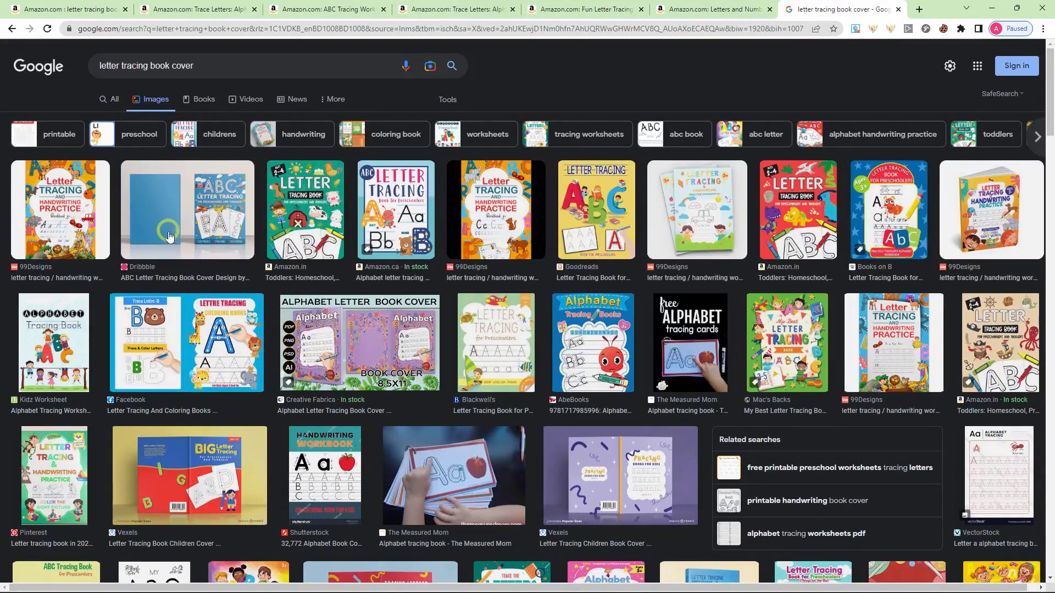
Open the Dribbble ABC Letter Tracing cover from the image results and copy its enlarged image
{"action": "left_click", "coordinate": [203, 218]}
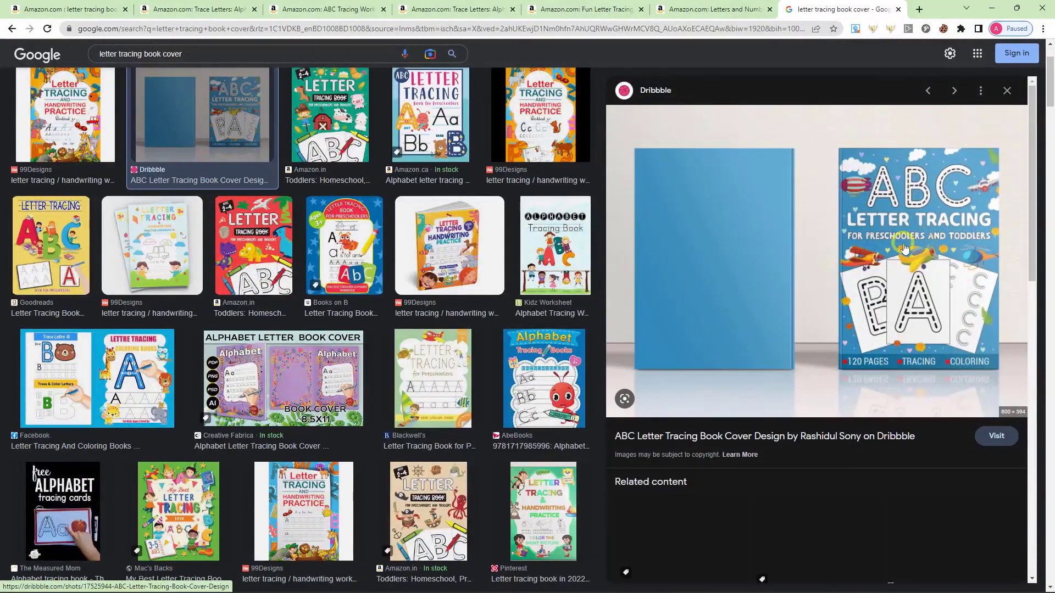
{"action": "right_click", "coordinate": [905, 248]}
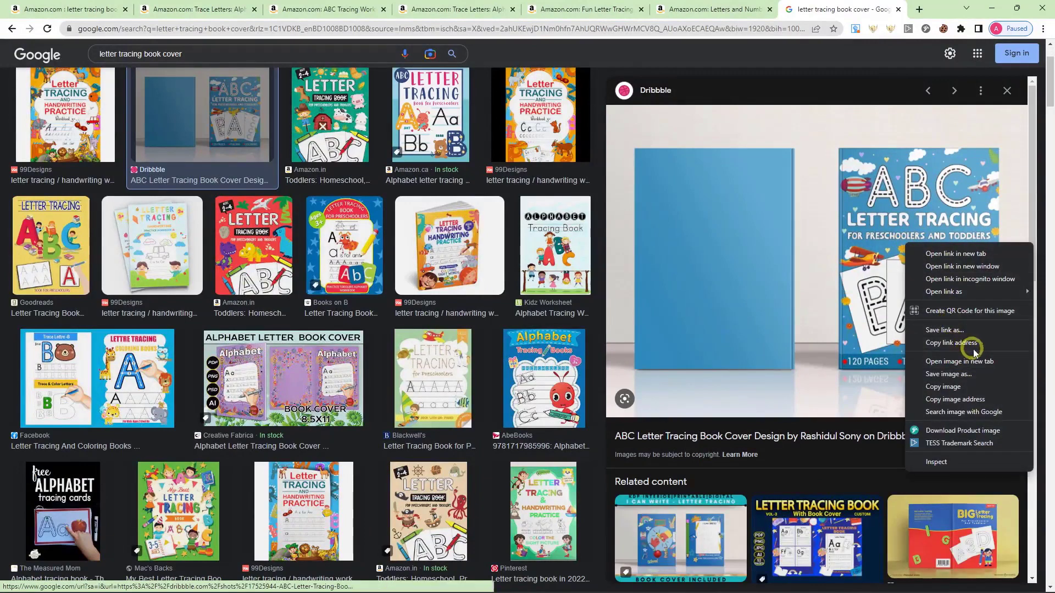
{"action": "left_click", "coordinate": [972, 385]}
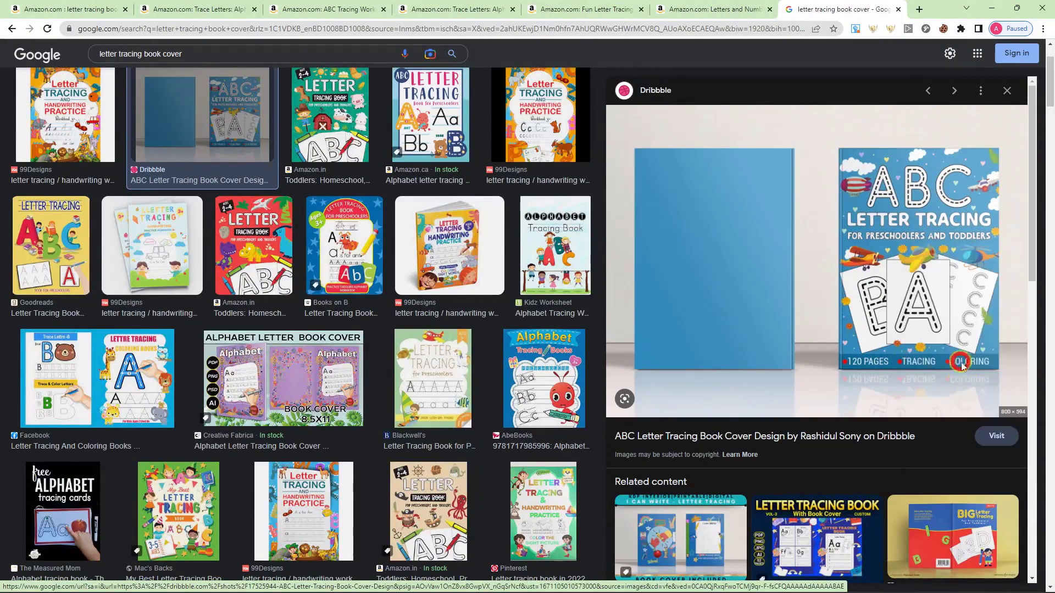
Switch to Illustrator and create a new Letter-size document, 8.5 x 11 in, with 0.125 in bleed and CMYK color mode
{"action": "mouse_move", "coordinate": [522, 586]}
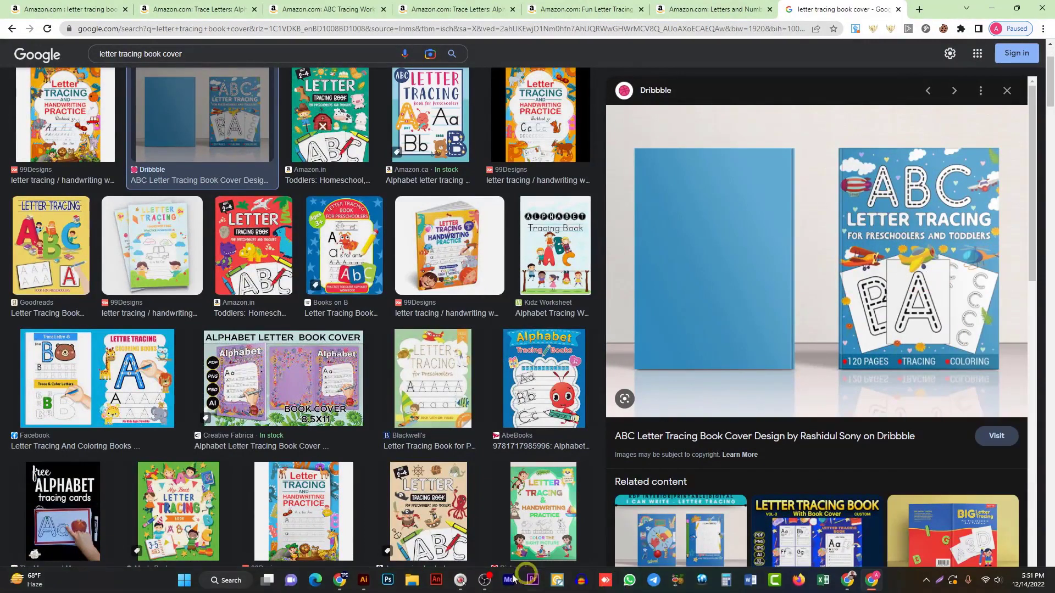
{"action": "left_click", "coordinate": [365, 586]}
{"action": "left_click", "coordinate": [54, 6]}
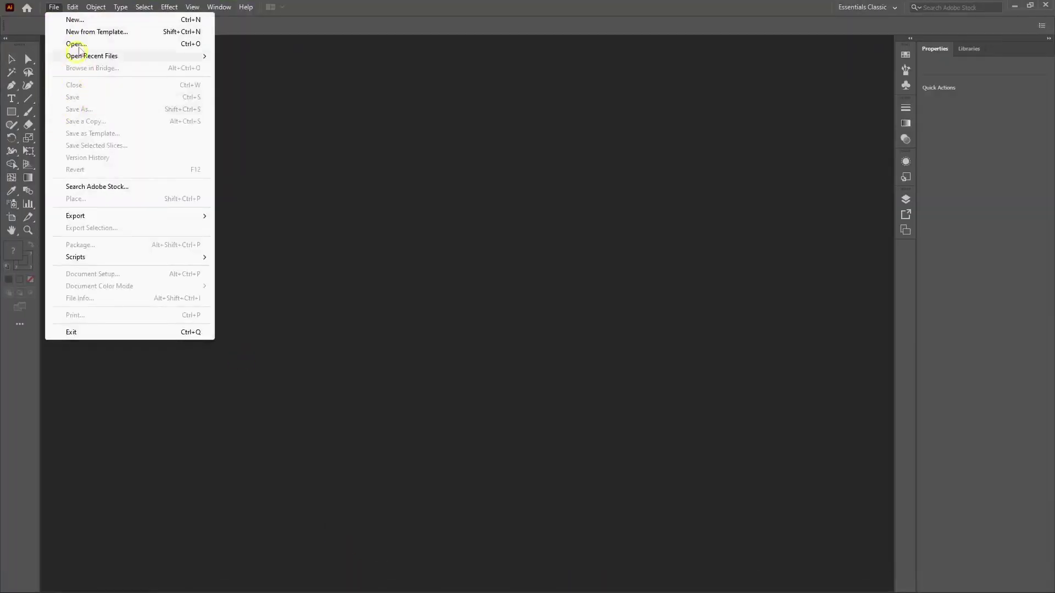
{"action": "left_click", "coordinate": [165, 116]}
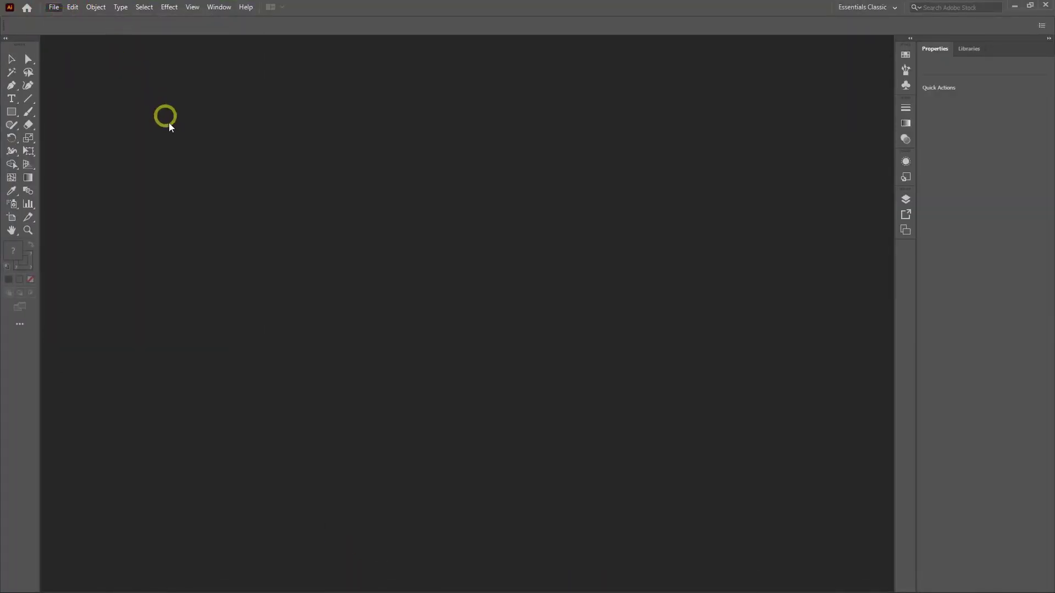
{"action": "key", "text": "ctrl+n"}
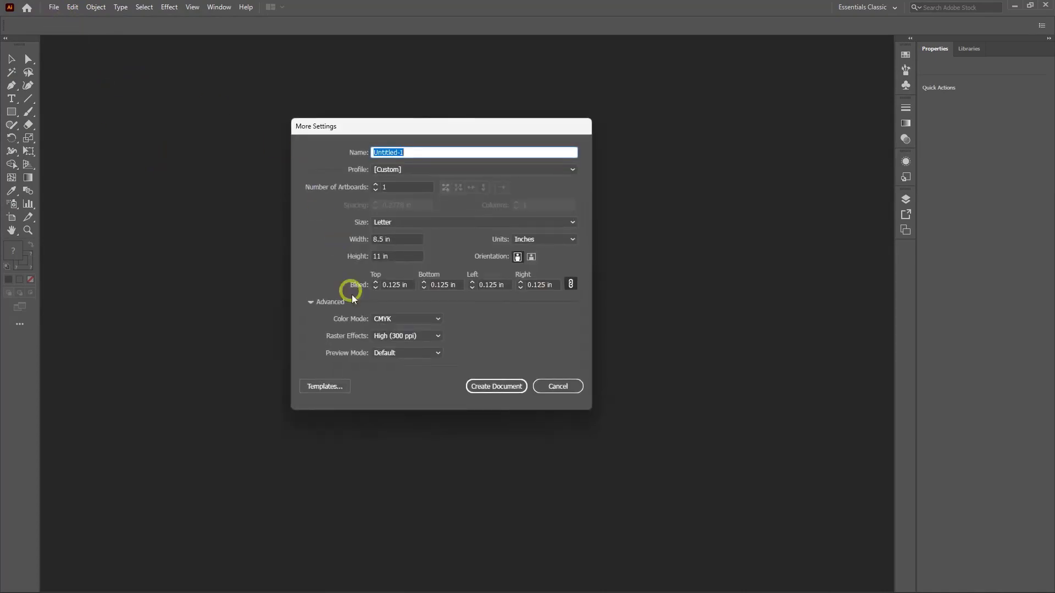
{"action": "left_click", "coordinate": [480, 388]}
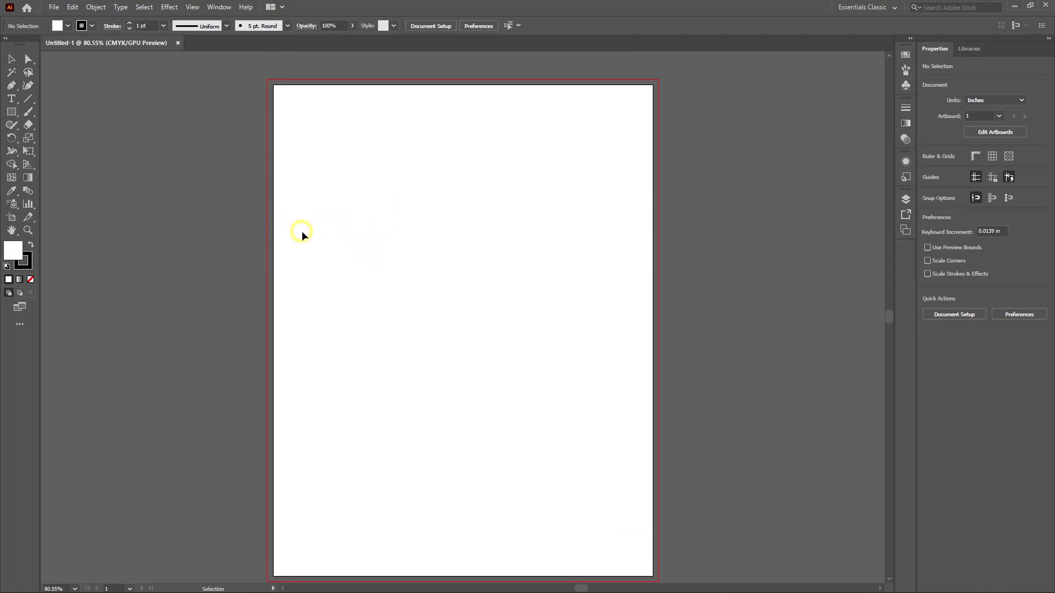
Return to Chrome and copy the enlarged Dribbble ABC Letter Tracing cover image again
{"action": "scroll", "coordinate": [304, 237], "scroll_direction": "down", "scroll_amount": 8, "text": "alt"}
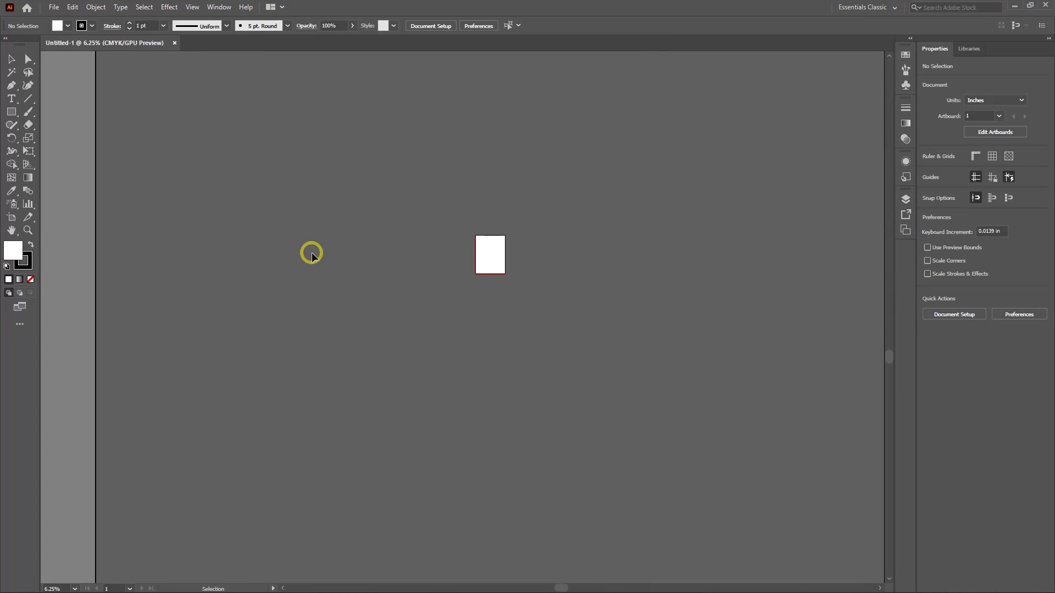
{"action": "scroll", "coordinate": [511, 315], "scroll_direction": "left", "scroll_amount": 2}
{"action": "scroll", "coordinate": [511, 315], "scroll_direction": "right", "scroll_amount": 4}
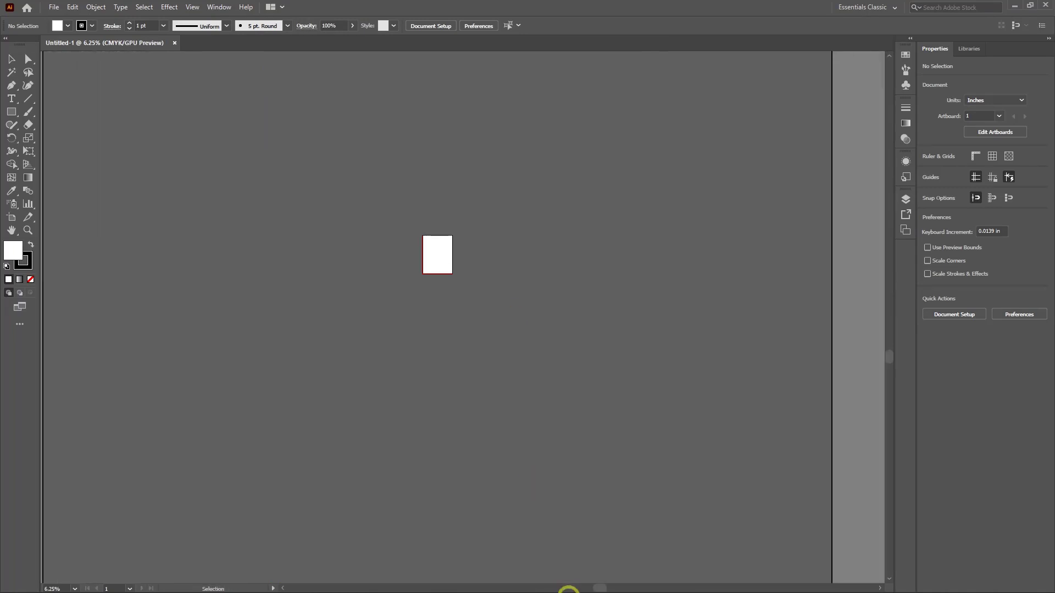
{"action": "left_click", "coordinate": [871, 583]}
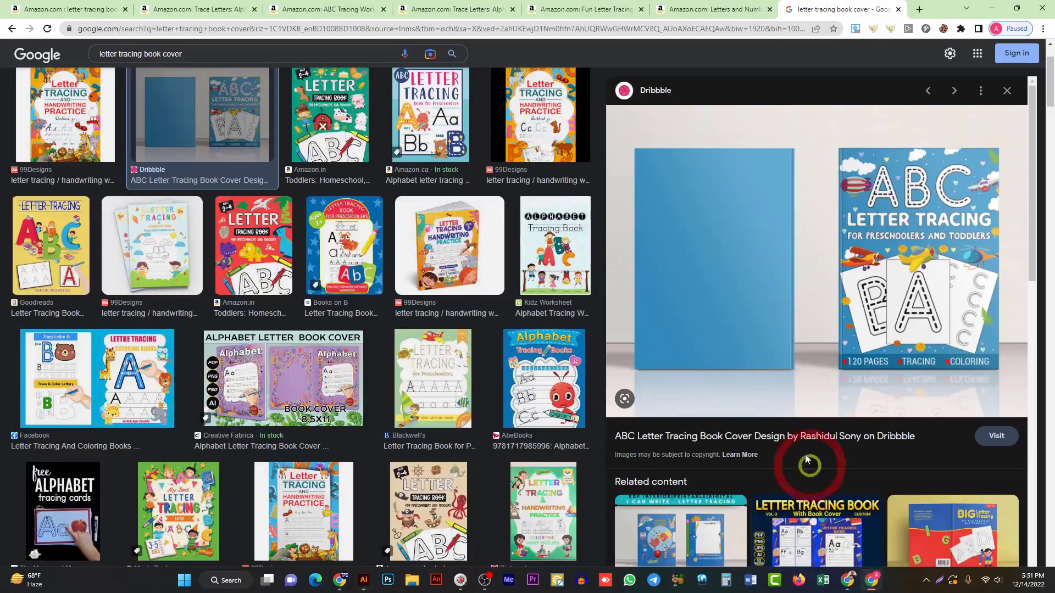
{"action": "right_click", "coordinate": [841, 287]}
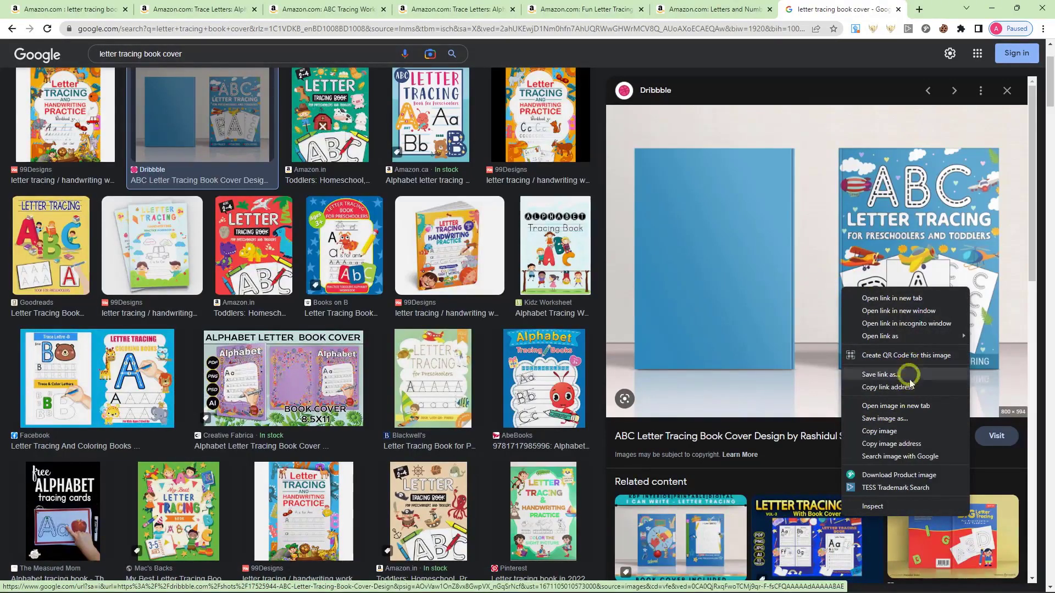
{"action": "left_click", "coordinate": [882, 431]}
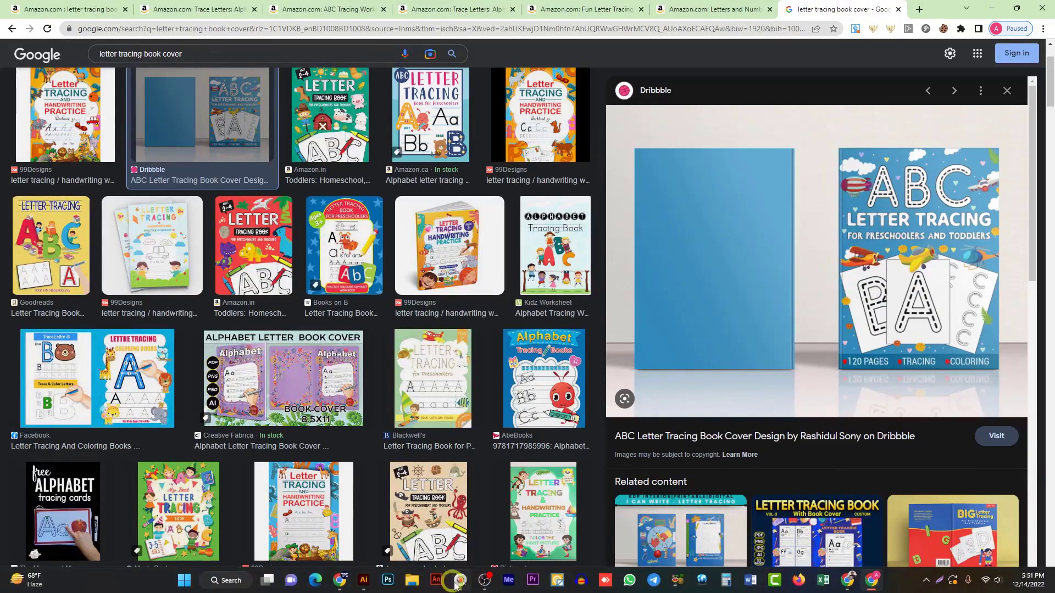
Switch to Illustrator, paste the copied cover image and place it over the lower part of the artboard
{"action": "left_click", "coordinate": [363, 581]}
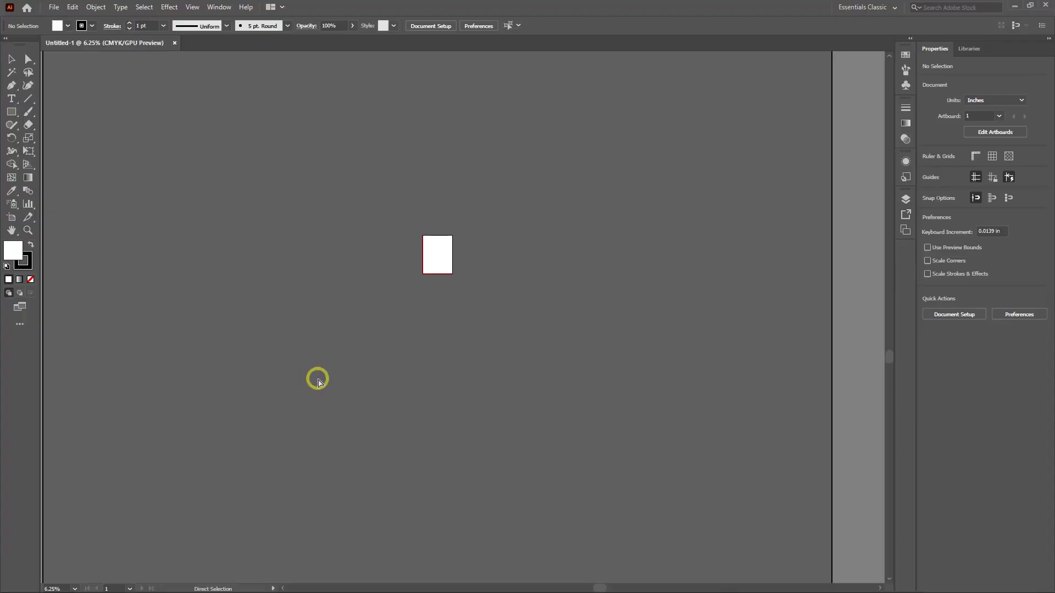
{"action": "key", "text": "ctrl+v"}
{"action": "left_click_drag", "start_coordinate": [462, 322], "coordinate": [440, 264]}
{"action": "scroll", "coordinate": [440, 274], "scroll_direction": "left", "scroll_amount": 3}
{"action": "scroll", "coordinate": [514, 258], "scroll_direction": "up", "scroll_amount": 2}
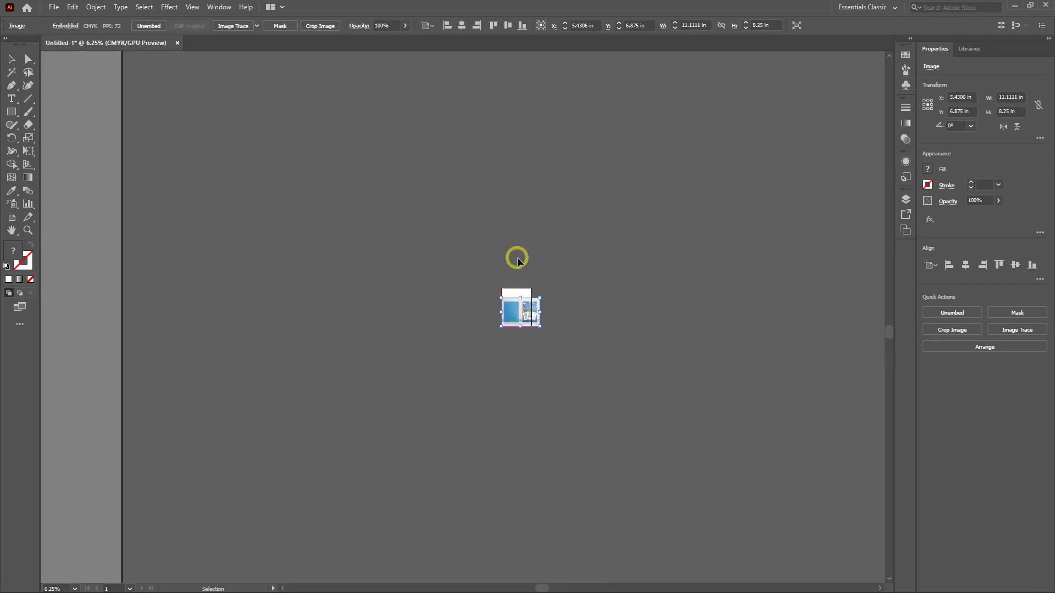
{"action": "scroll", "coordinate": [516, 259], "scroll_direction": "up", "scroll_amount": 9}
{"action": "scroll", "coordinate": [505, 349], "scroll_direction": "down", "scroll_amount": 3}
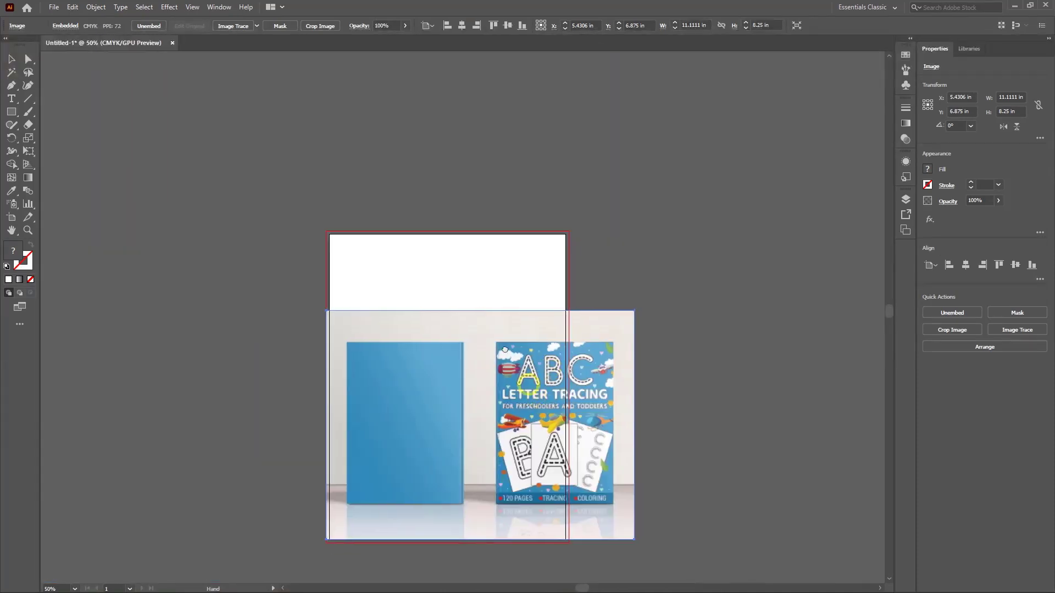
{"action": "scroll", "coordinate": [505, 350], "scroll_direction": "down", "scroll_amount": 3}
{"action": "scroll", "coordinate": [495, 330], "scroll_direction": "down", "scroll_amount": 1}
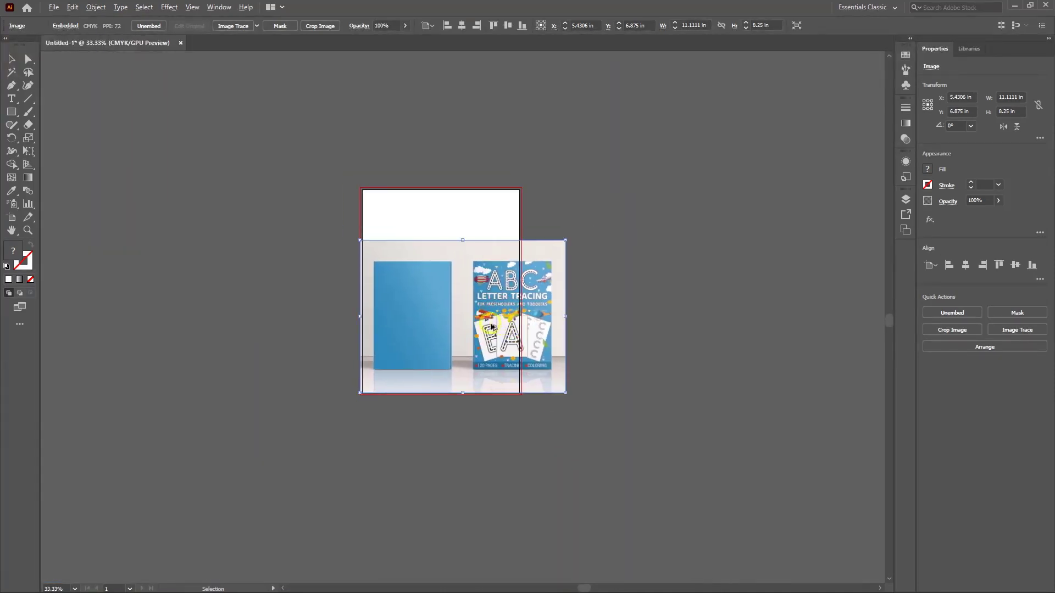
{"action": "scroll", "coordinate": [492, 327], "scroll_direction": "up", "scroll_amount": 2}
Shift the pasted cover image up and to the left, enlarge it to about 13.73 x 10.44 in, and deselect it
{"action": "left_click_drag", "start_coordinate": [491, 327], "coordinate": [408, 274]}
{"action": "left_click", "coordinate": [613, 338]}
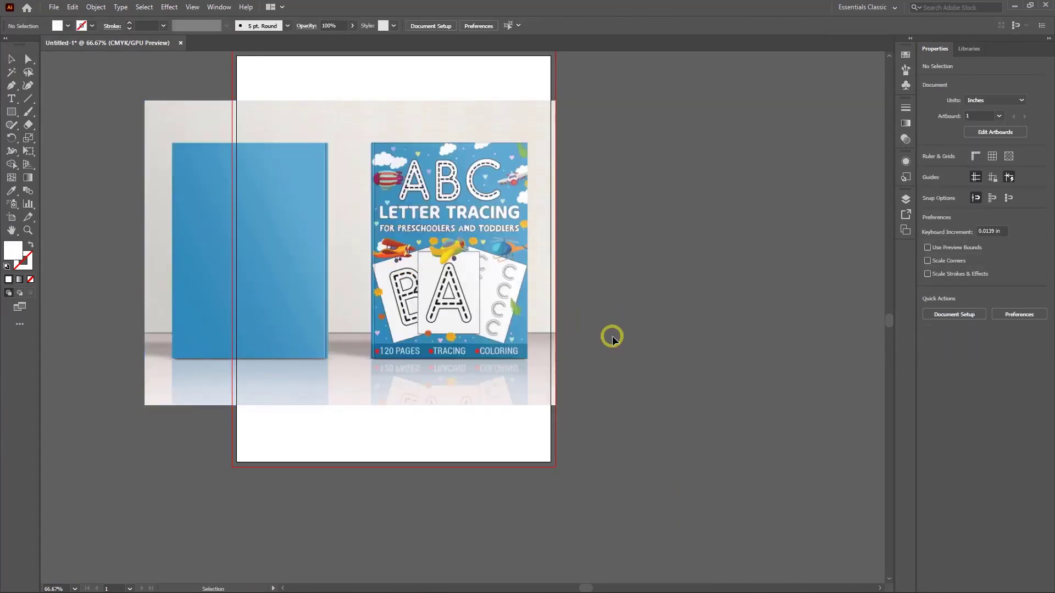
{"action": "left_click_drag", "start_coordinate": [598, 306], "coordinate": [608, 369]}
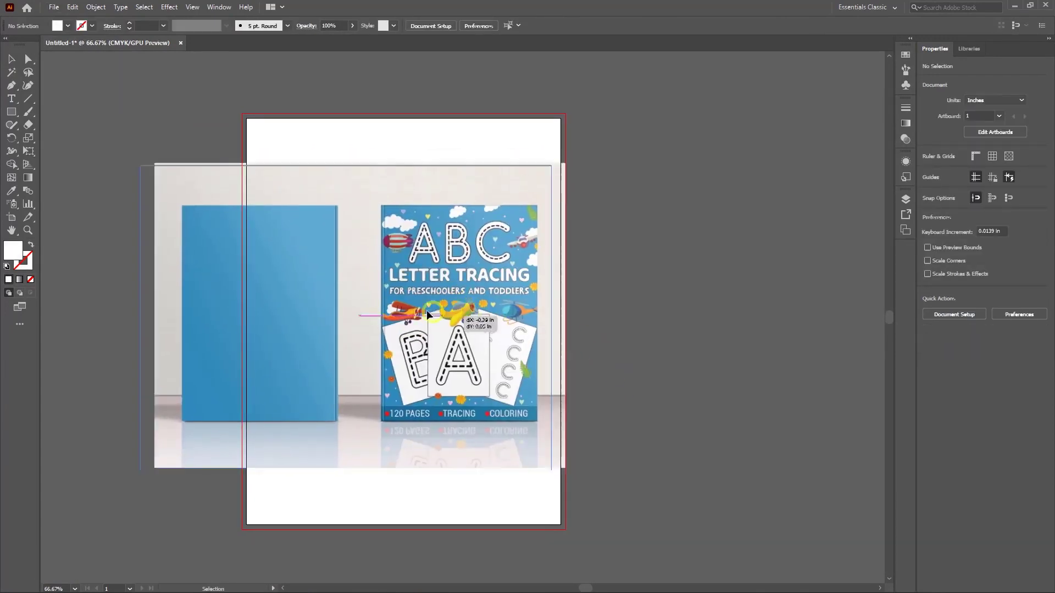
{"action": "left_click_drag", "start_coordinate": [477, 320], "coordinate": [374, 279]}
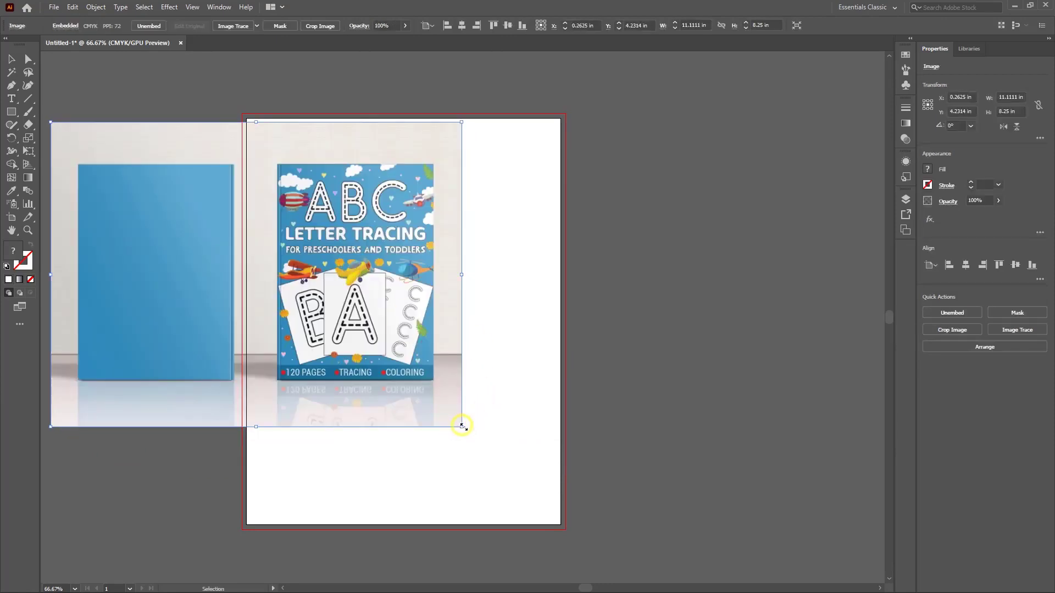
{"action": "left_click_drag", "start_coordinate": [463, 424], "coordinate": [558, 505]}
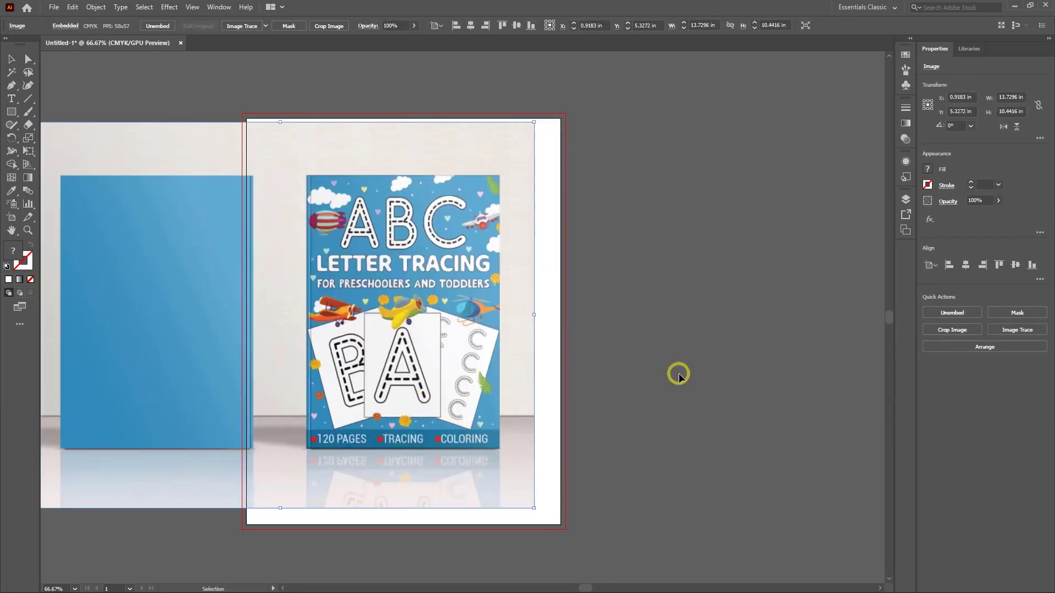
{"action": "left_click", "coordinate": [780, 215]}
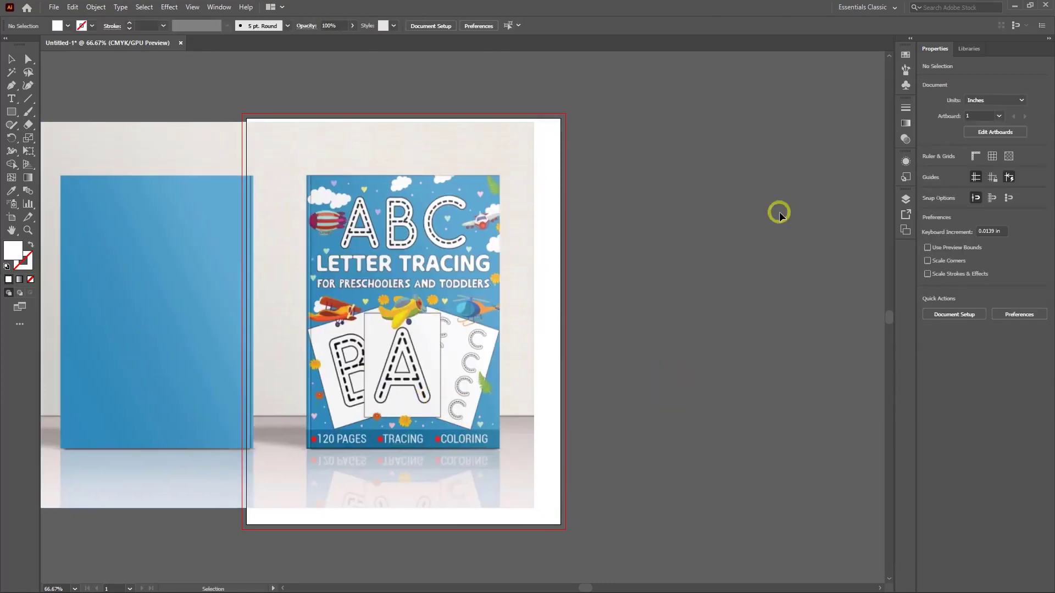
Switch back to Chrome, search for "kdp cover template" in a new browser tab and open the KDP Cover Calculator result
{"action": "left_click", "coordinate": [1010, 6]}
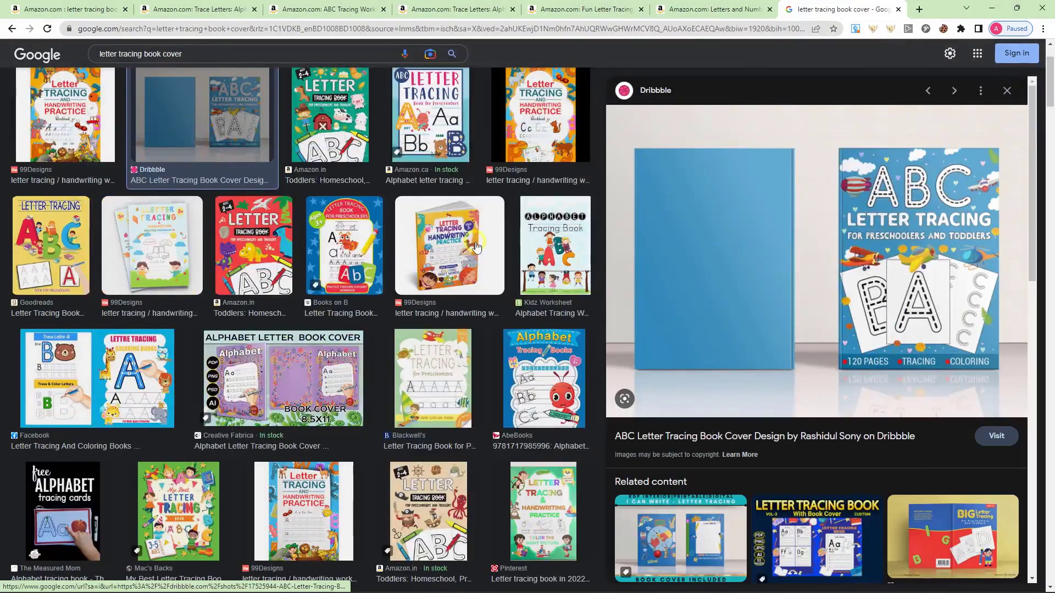
{"action": "scroll", "coordinate": [454, 273], "scroll_direction": "up", "scroll_amount": 2}
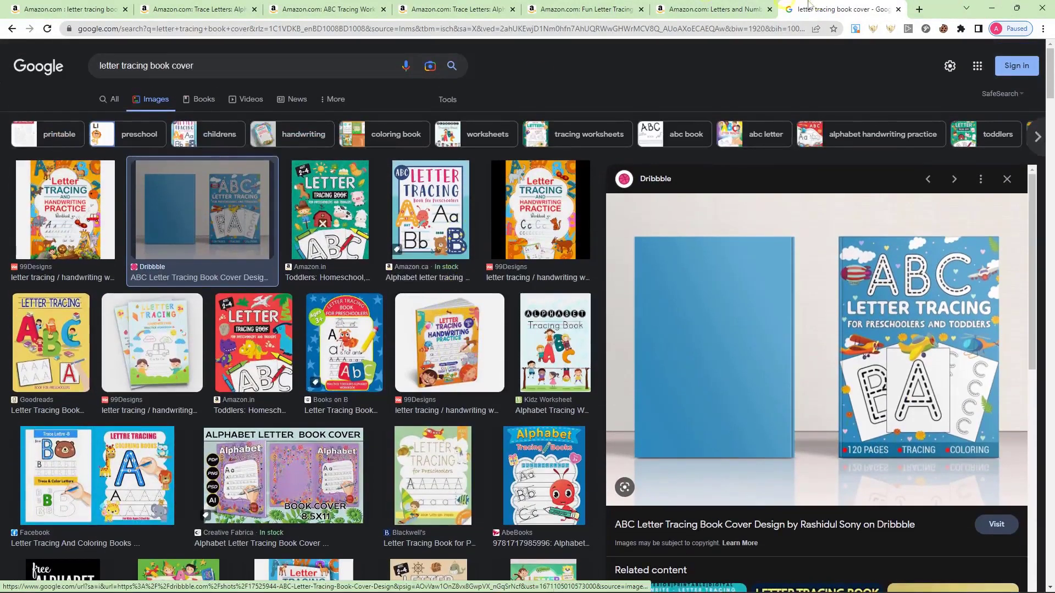
{"action": "left_click", "coordinate": [918, 10]}
{"action": "left_click", "coordinate": [455, 28]}
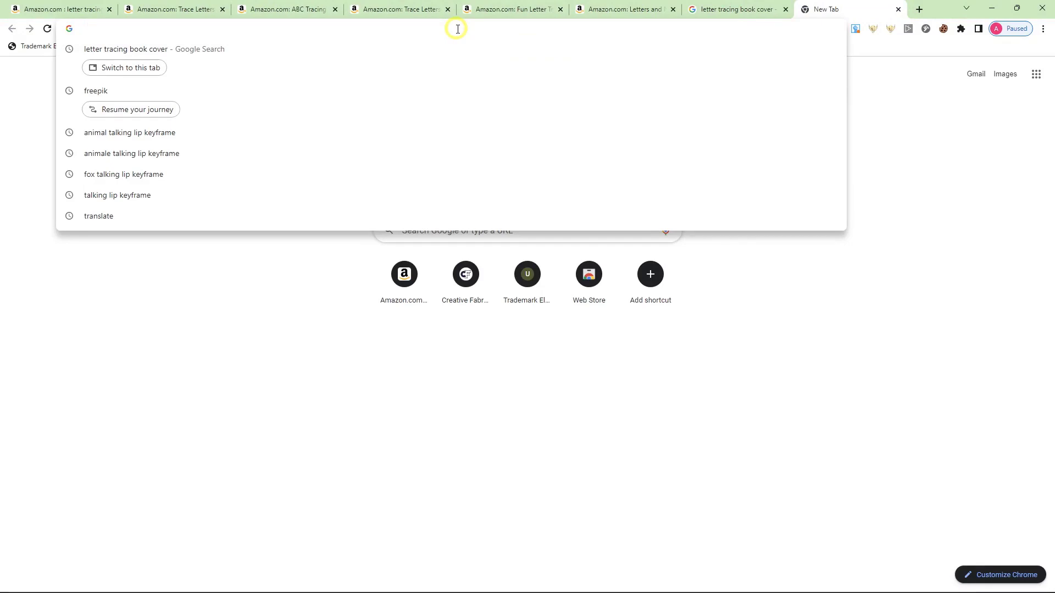
{"action": "type", "text": "kdp"}
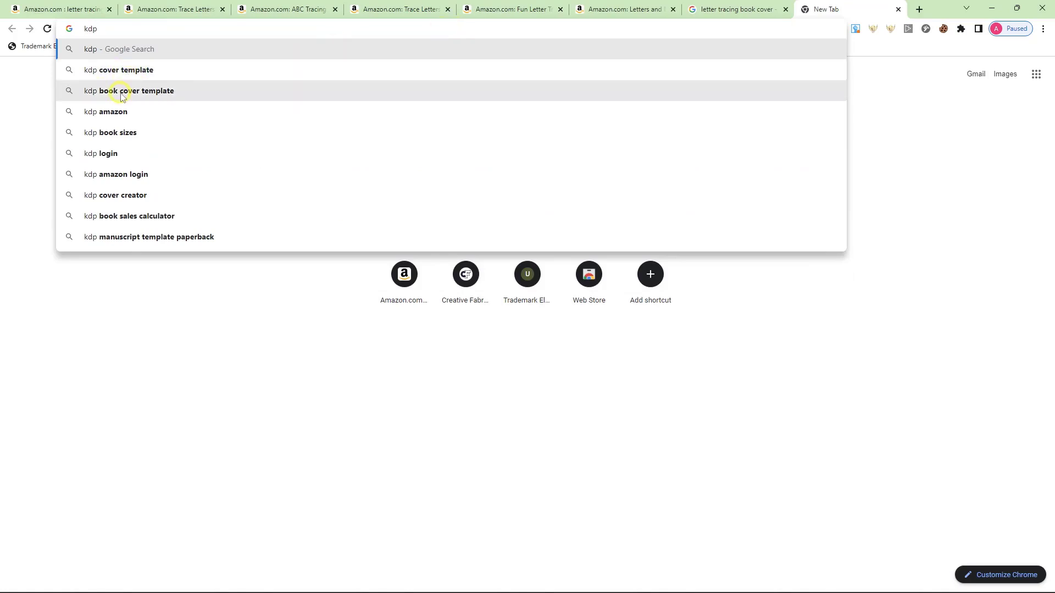
{"action": "left_click", "coordinate": [117, 70]}
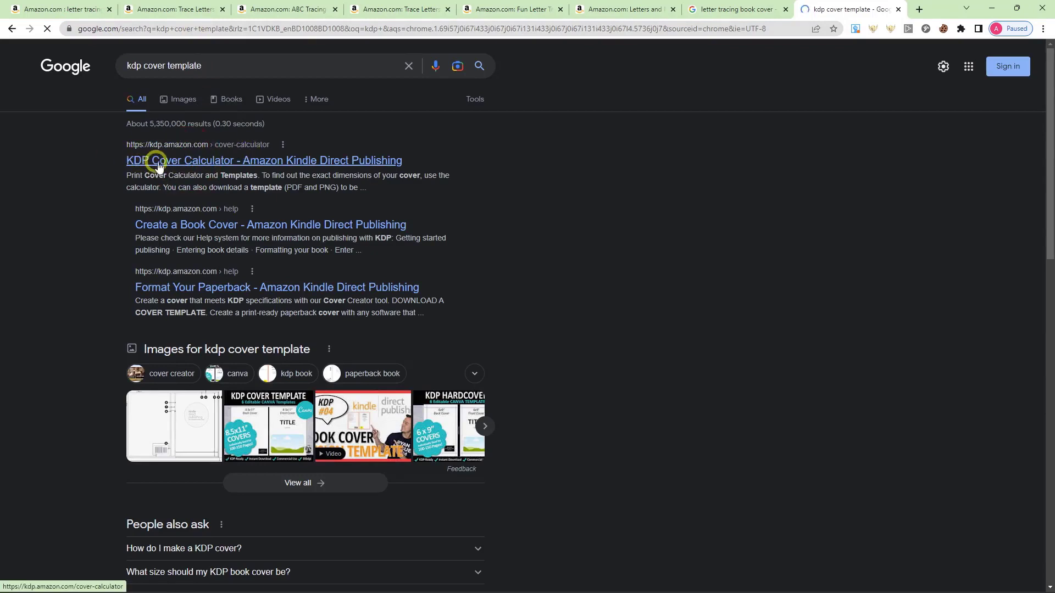
{"action": "left_click", "coordinate": [291, 161]}
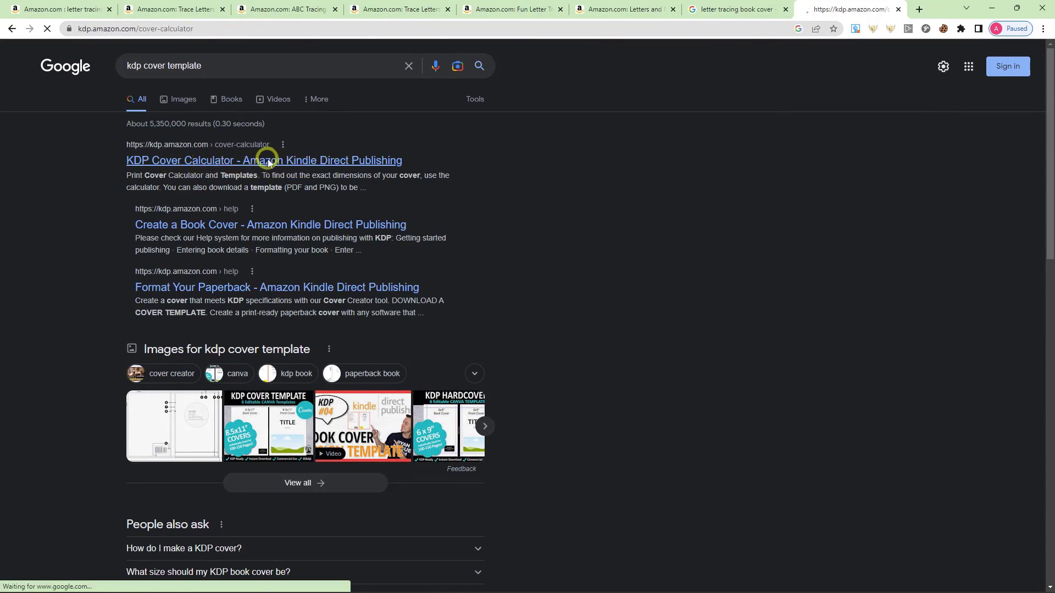
Look over the KDP Cover Calculator's book information form, from binding type to page count and the template download option
{"action": "scroll", "coordinate": [377, 271], "scroll_direction": "down", "scroll_amount": 3}
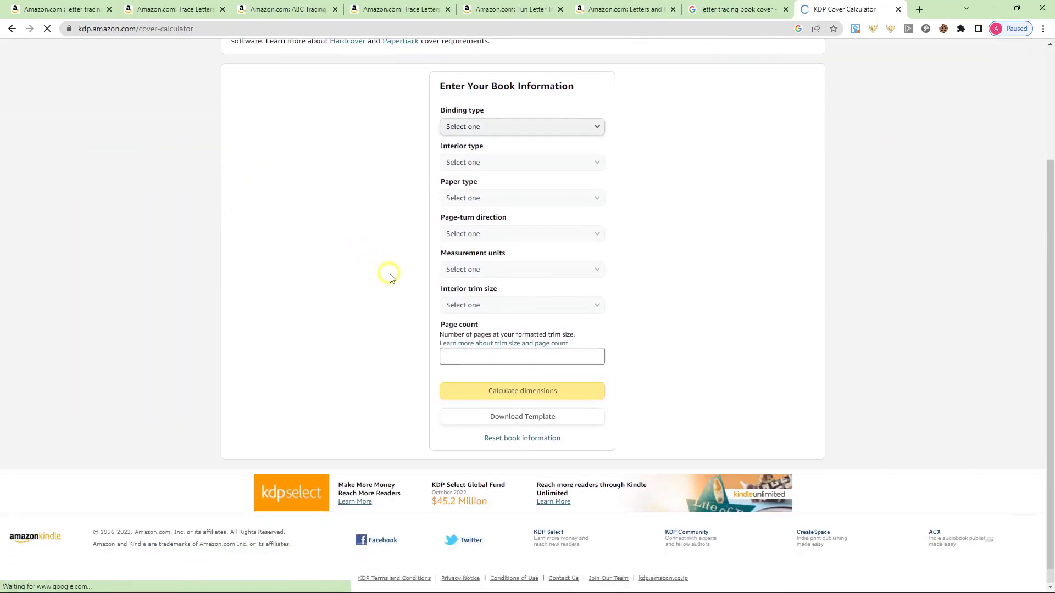
{"action": "scroll", "coordinate": [388, 275], "scroll_direction": "up", "scroll_amount": 3}
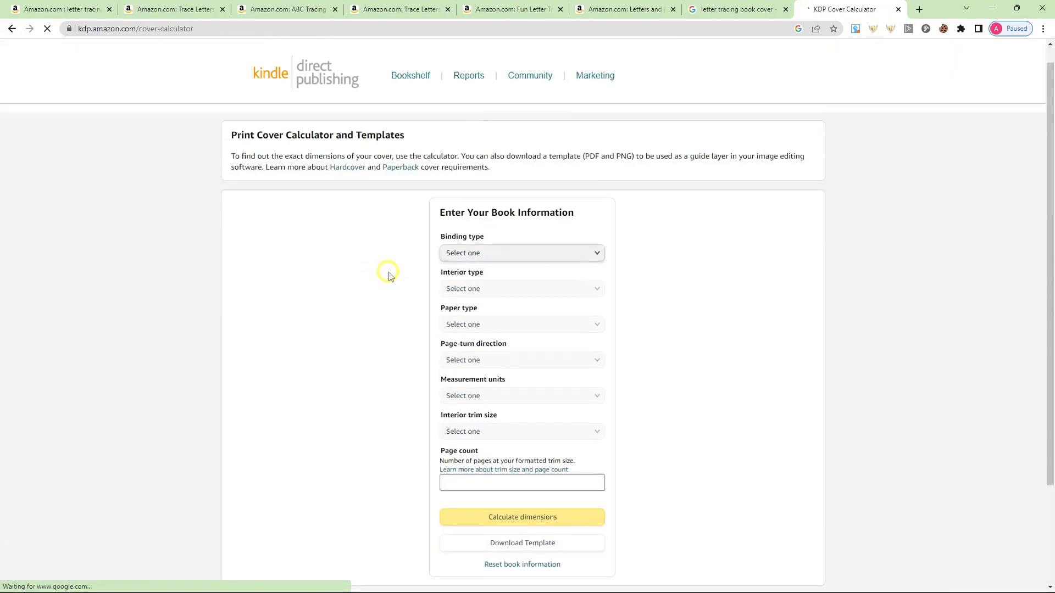
{"action": "scroll", "coordinate": [387, 275], "scroll_direction": "down", "scroll_amount": 2}
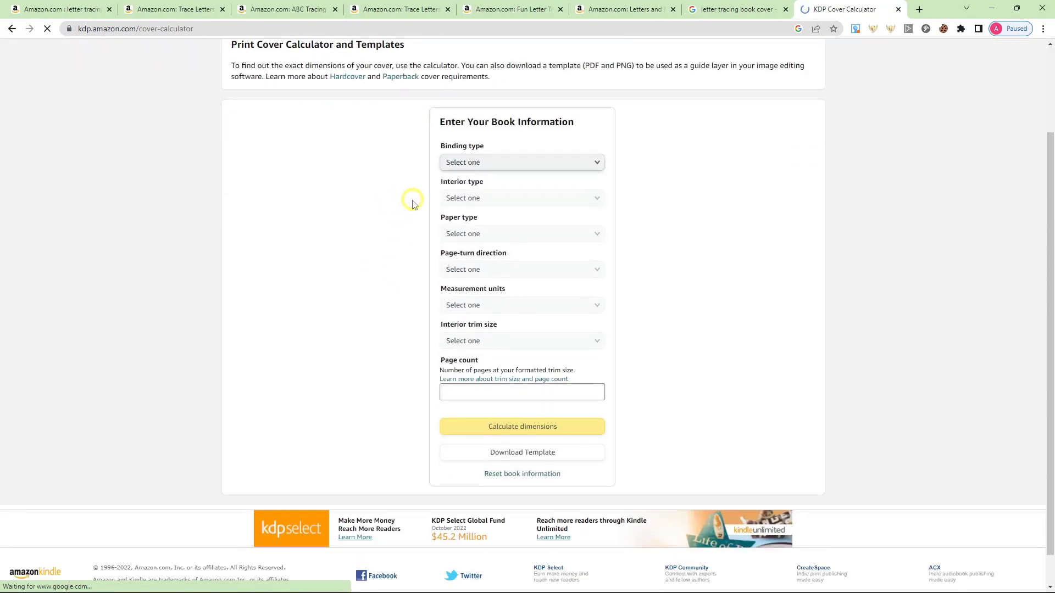
{"action": "left_click", "coordinate": [511, 163]}
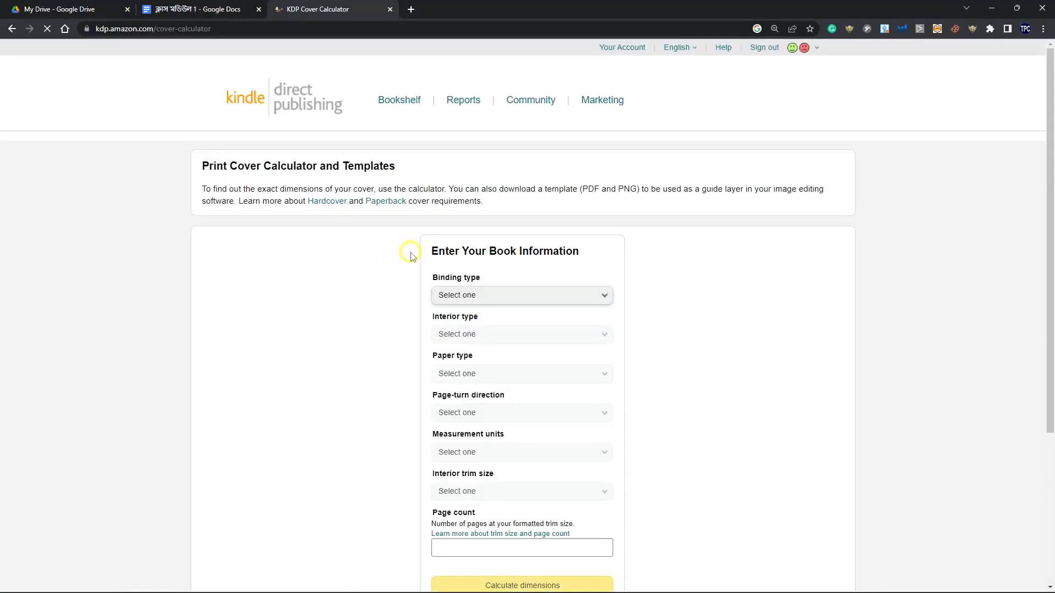
{"action": "scroll", "coordinate": [405, 188], "scroll_direction": "down", "scroll_amount": 1}
{"action": "scroll", "coordinate": [379, 256], "scroll_direction": "down", "scroll_amount": 3}
{"action": "scroll", "coordinate": [378, 251], "scroll_direction": "up", "scroll_amount": 4}
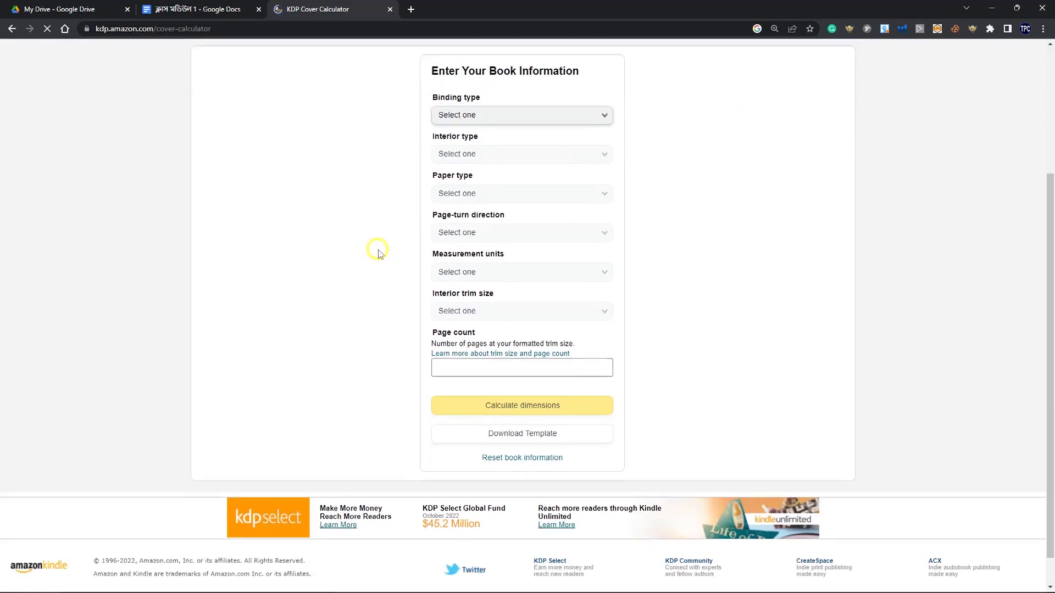
{"action": "scroll", "coordinate": [382, 250], "scroll_direction": "down", "scroll_amount": 1}
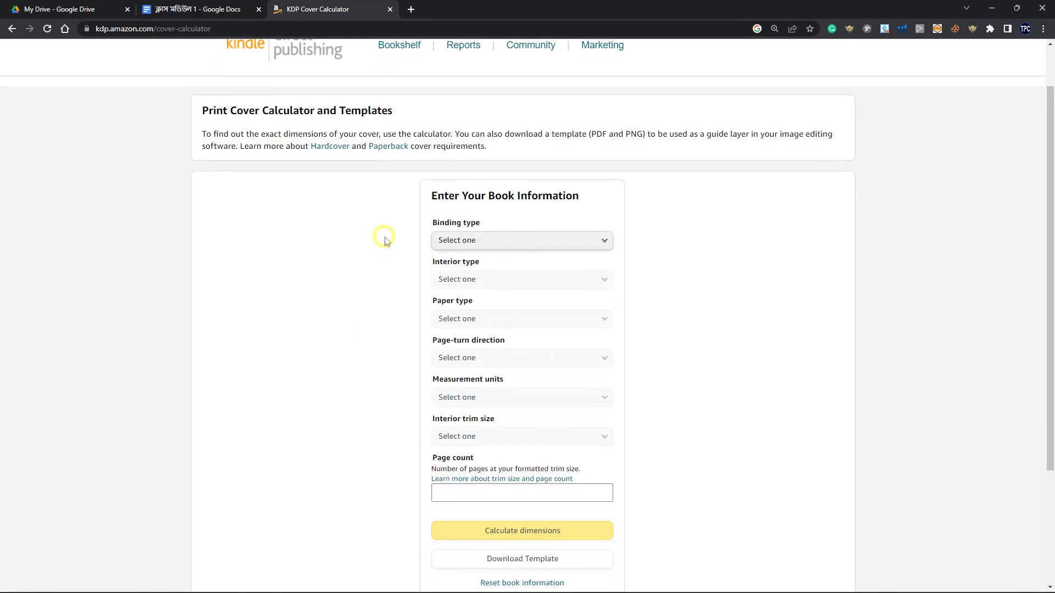
{"action": "scroll", "coordinate": [610, 203], "scroll_direction": "down", "scroll_amount": 2}
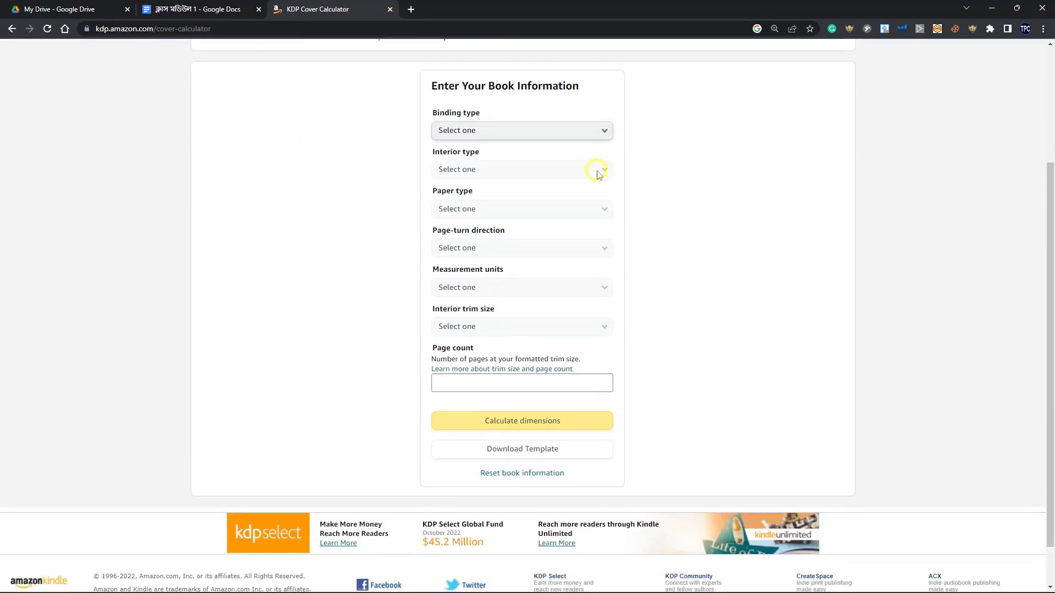
Specify a paperback binding, black & white interior and white paper in the book information form
{"action": "left_click", "coordinate": [599, 134]}
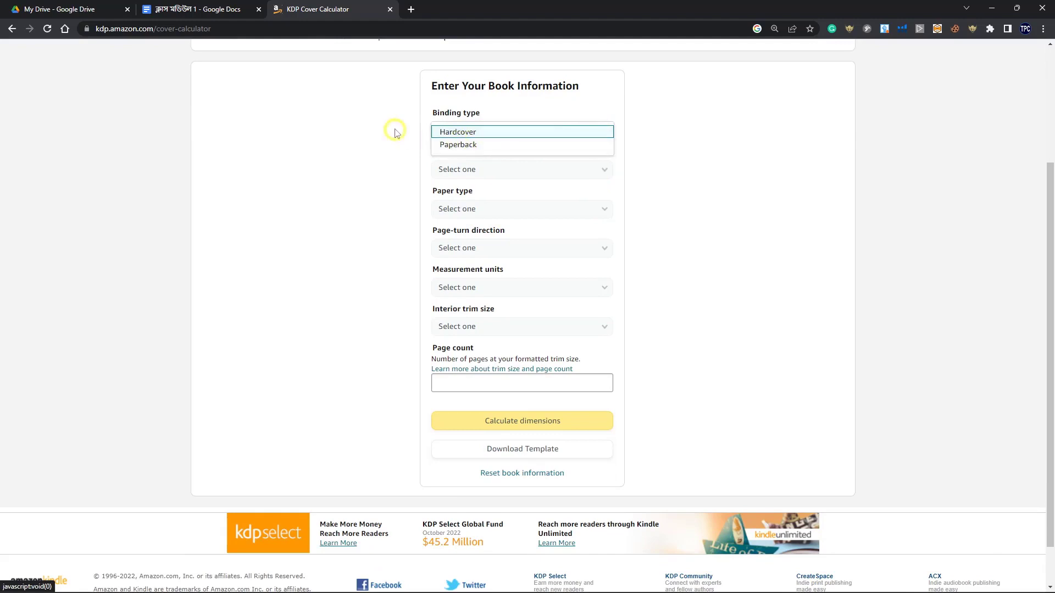
{"action": "left_click", "coordinate": [477, 152]}
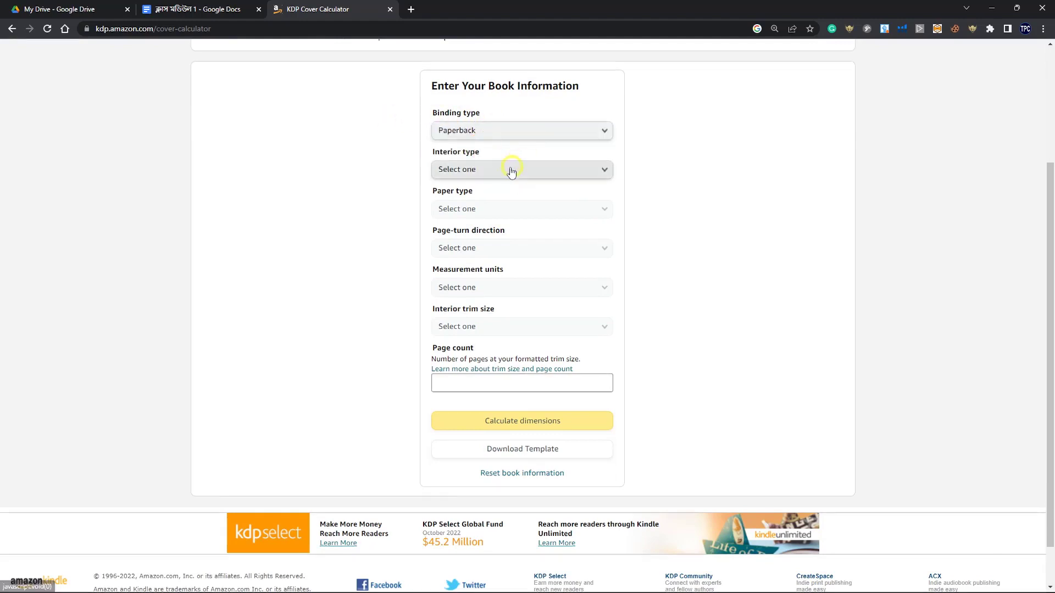
{"action": "left_click", "coordinate": [607, 171]}
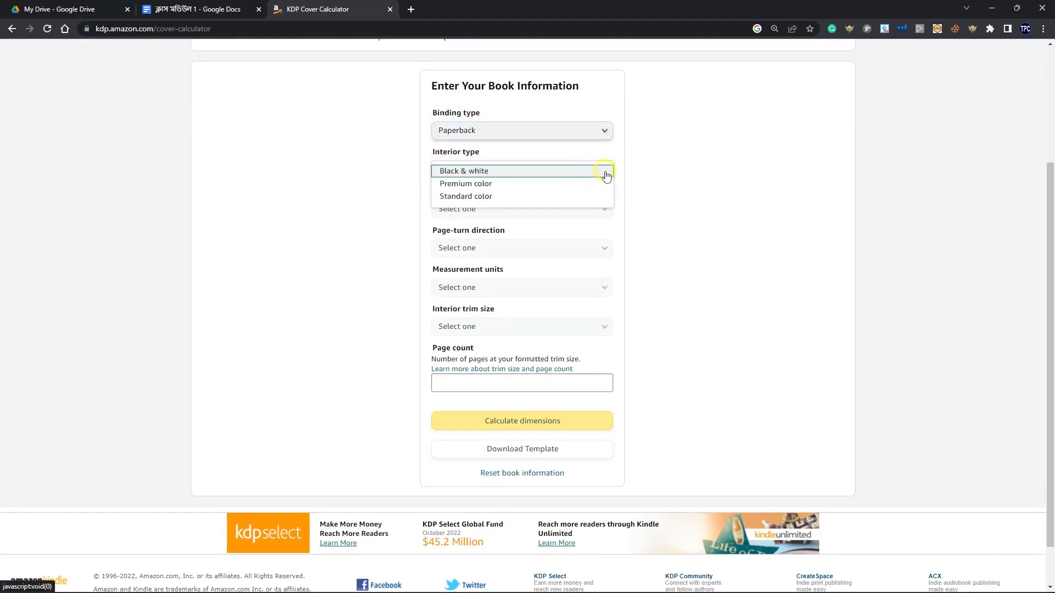
{"action": "left_click", "coordinate": [509, 175]}
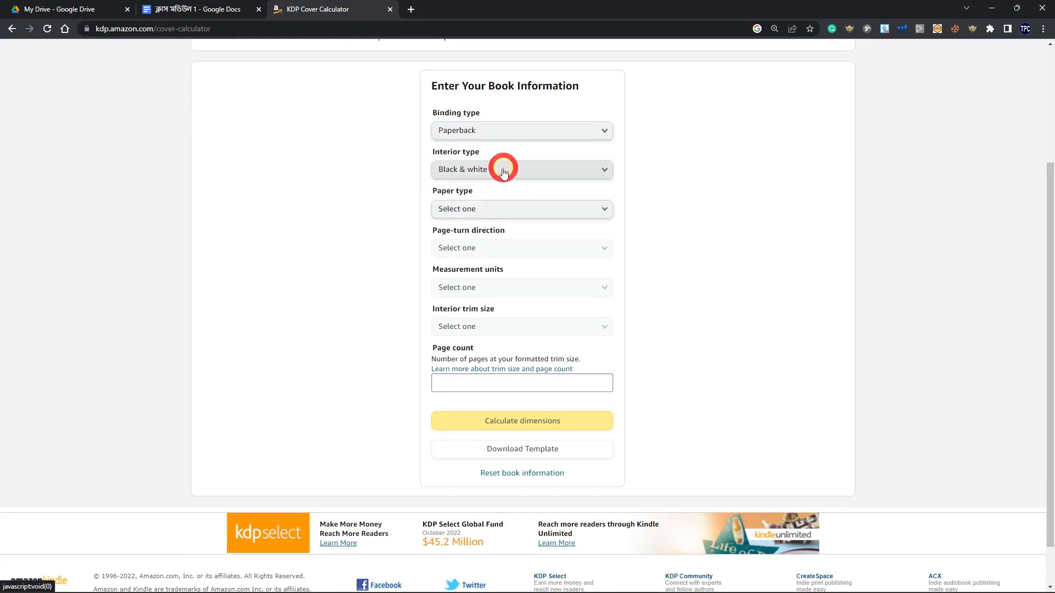
{"action": "left_click", "coordinate": [557, 209]}
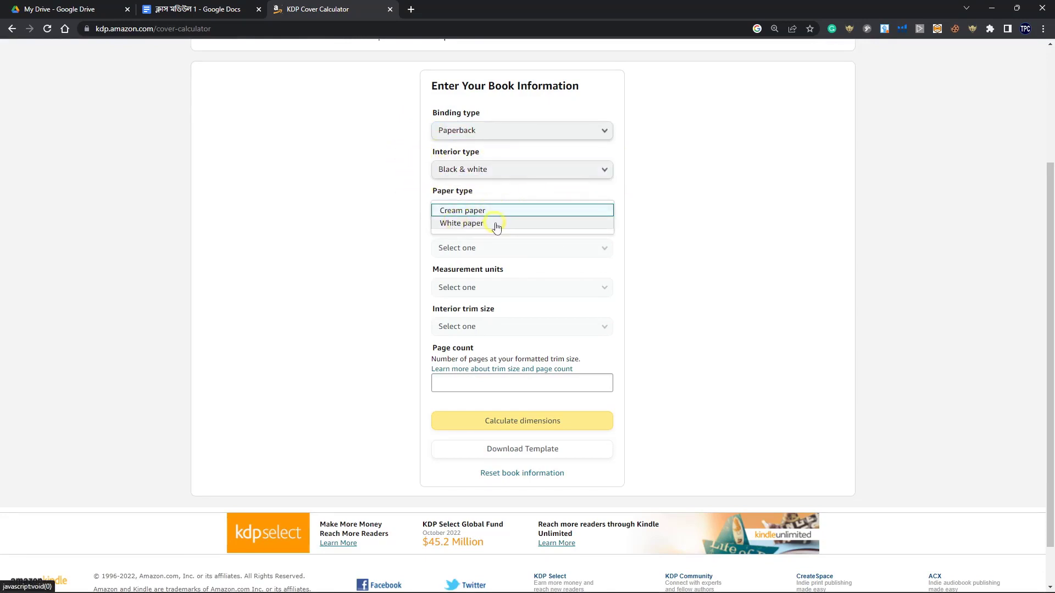
{"action": "left_click", "coordinate": [496, 226]}
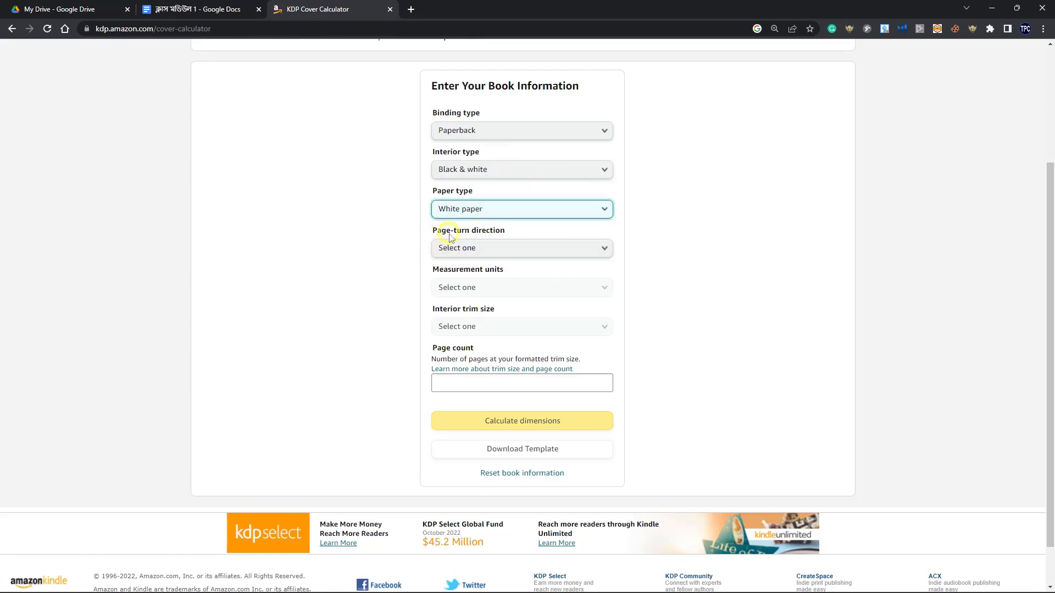
Set the page-turn direction to Left to Right and the measurement units to Inches
{"action": "left_click", "coordinate": [571, 255]}
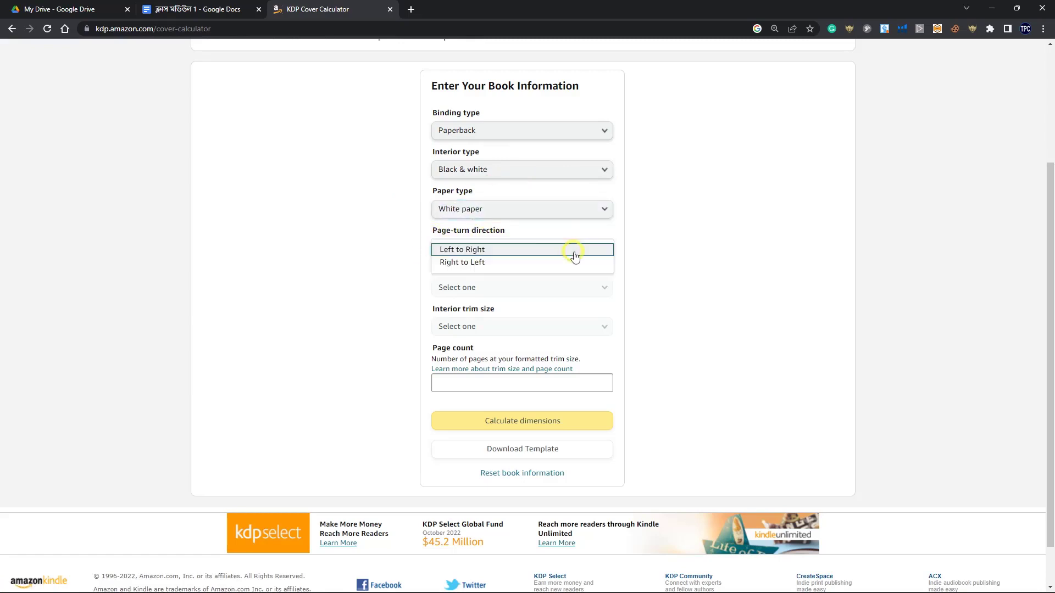
{"action": "left_click", "coordinate": [493, 253]}
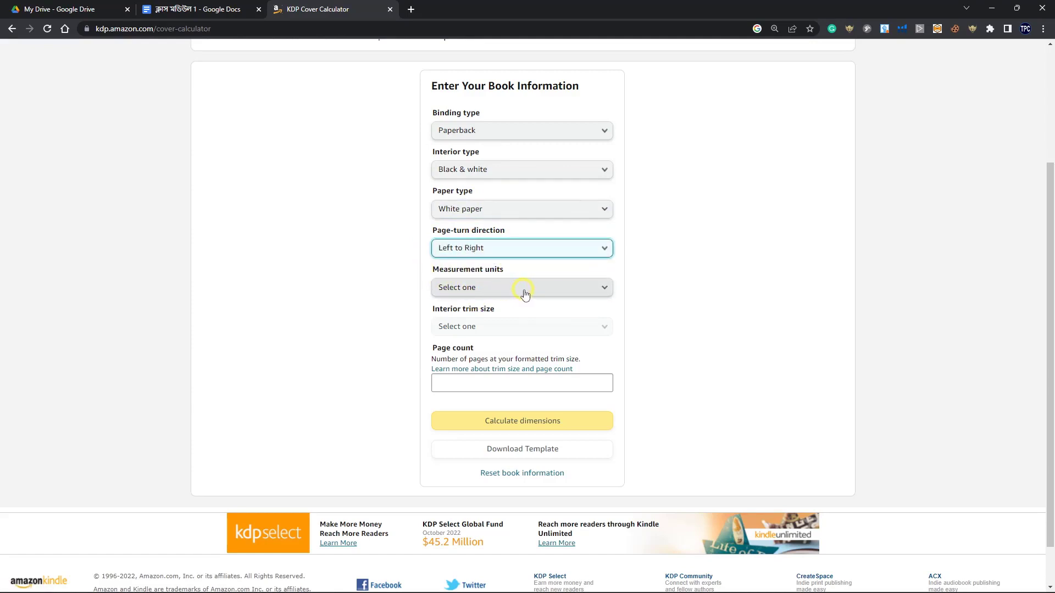
{"action": "left_click", "coordinate": [525, 295]}
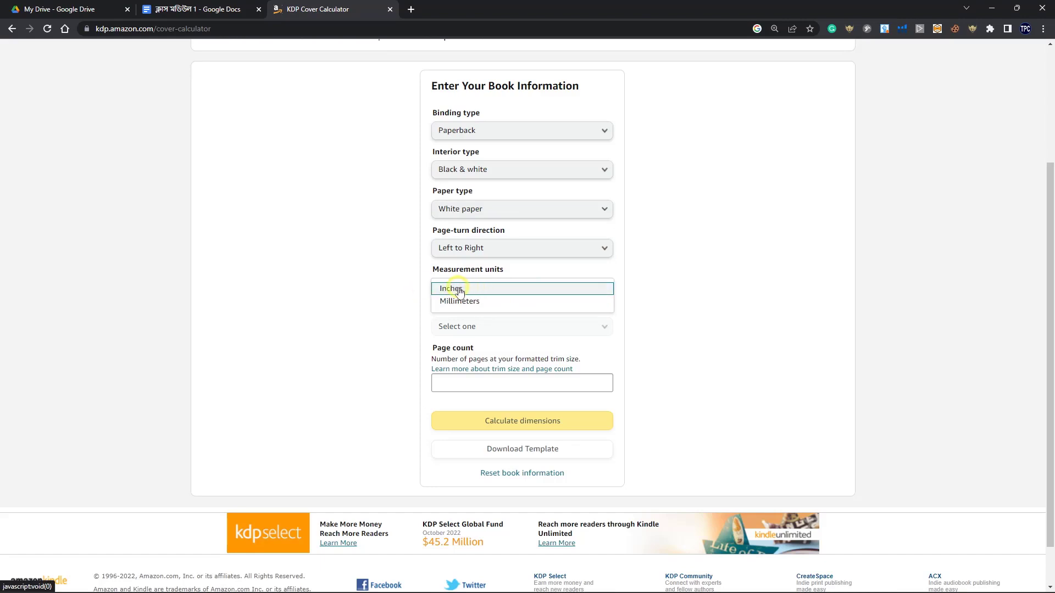
{"action": "left_click", "coordinate": [439, 289]}
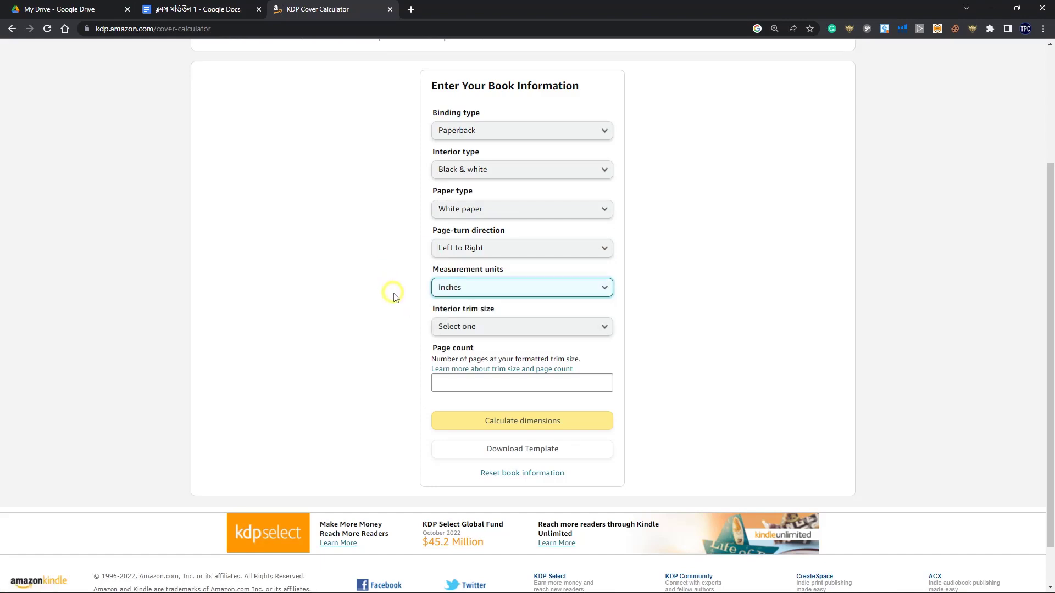
Choose the 8.5 x 11 in interior trim size, enter a page count of 80 and calculate the cover dimensions
{"action": "left_click", "coordinate": [603, 332]}
{"action": "scroll", "coordinate": [659, 348], "scroll_direction": "down", "scroll_amount": 1}
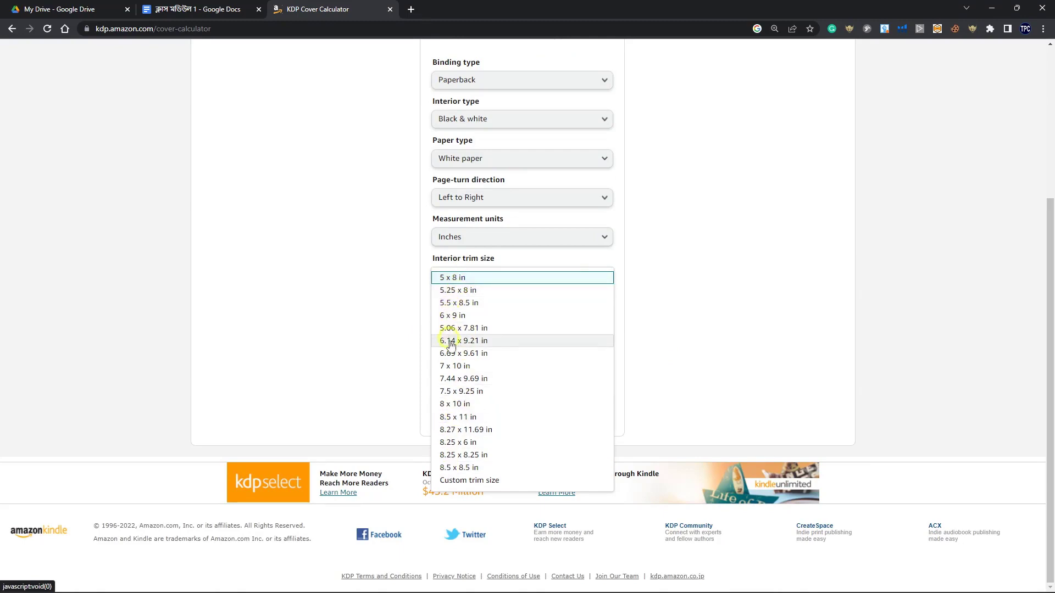
{"action": "left_click", "coordinate": [473, 419]}
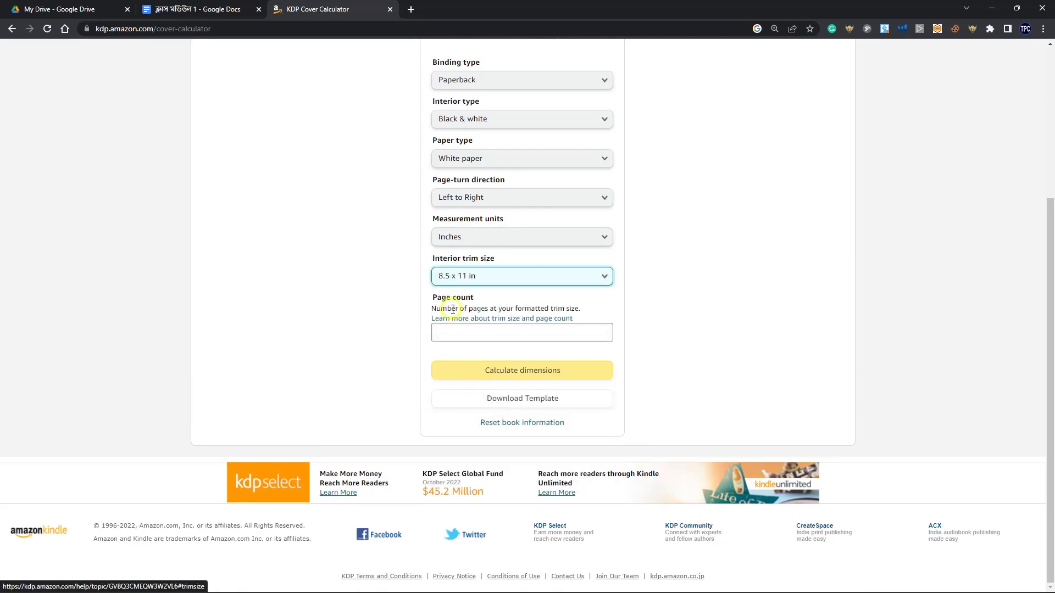
{"action": "left_click", "coordinate": [443, 334]}
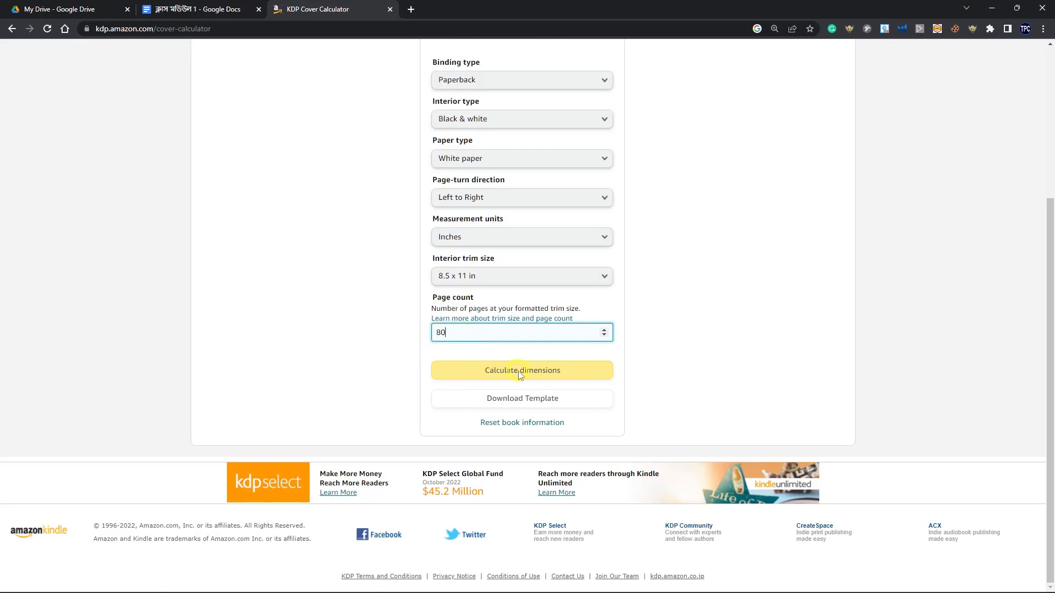
{"action": "left_click", "coordinate": [537, 370]}
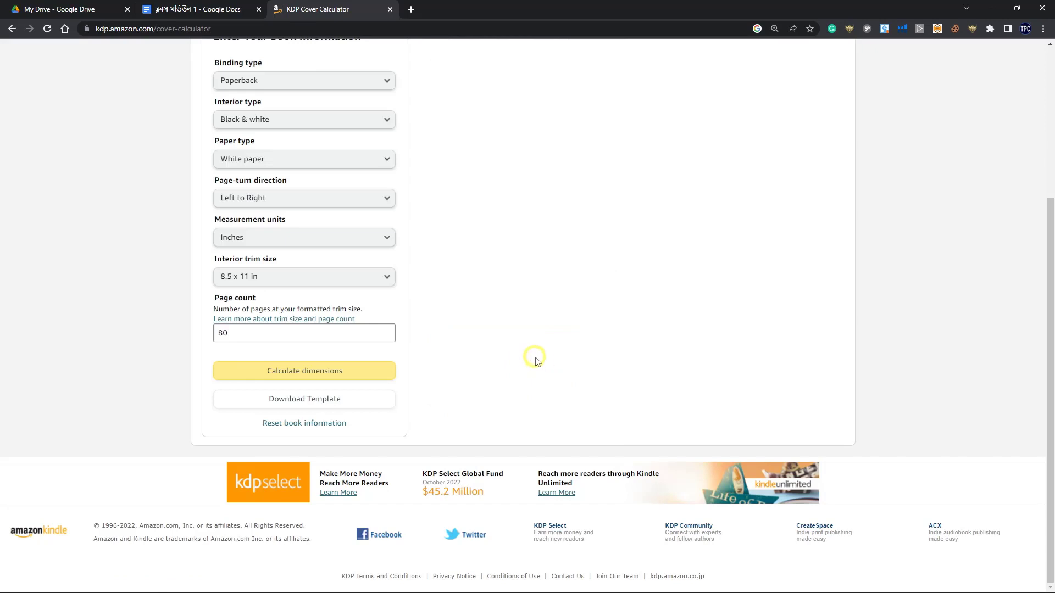
Review the calculated cover dimensions and download the template as KDP_COVER_TEMPLATE.zip to the desktop's Vecteezy folder
{"action": "scroll", "coordinate": [542, 354], "scroll_direction": "up", "scroll_amount": 4}
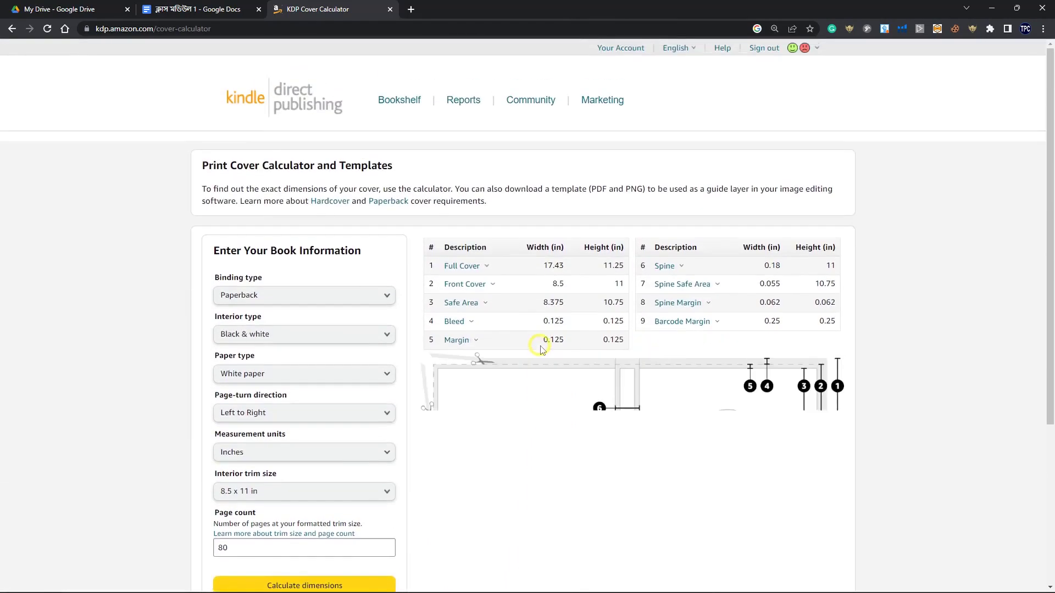
{"action": "scroll", "coordinate": [537, 345], "scroll_direction": "down", "scroll_amount": 3}
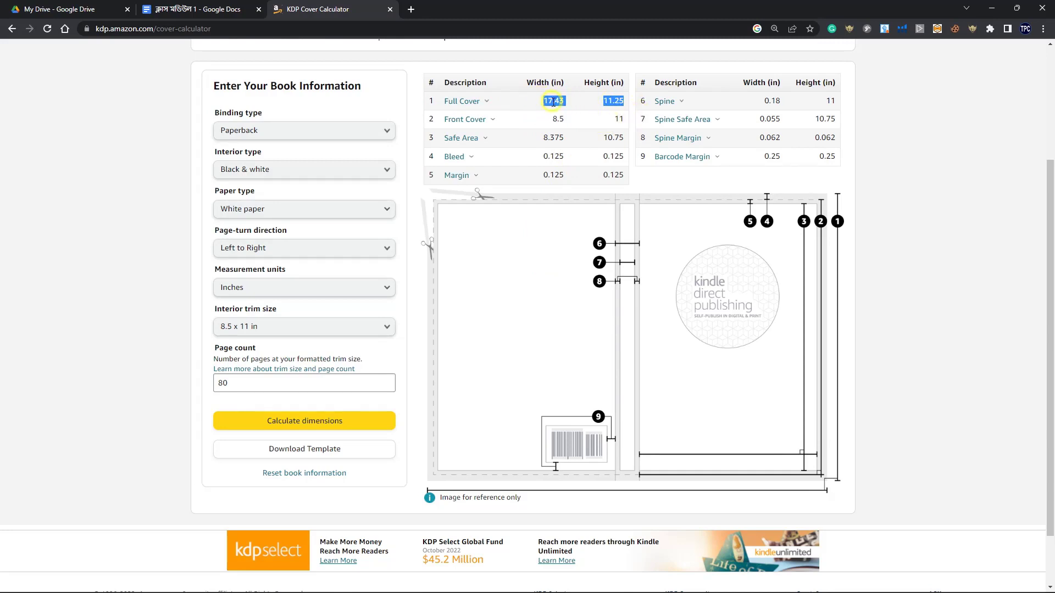
{"action": "scroll", "coordinate": [434, 264], "scroll_direction": "down", "scroll_amount": 2}
{"action": "scroll", "coordinate": [544, 209], "scroll_direction": "up", "scroll_amount": 3}
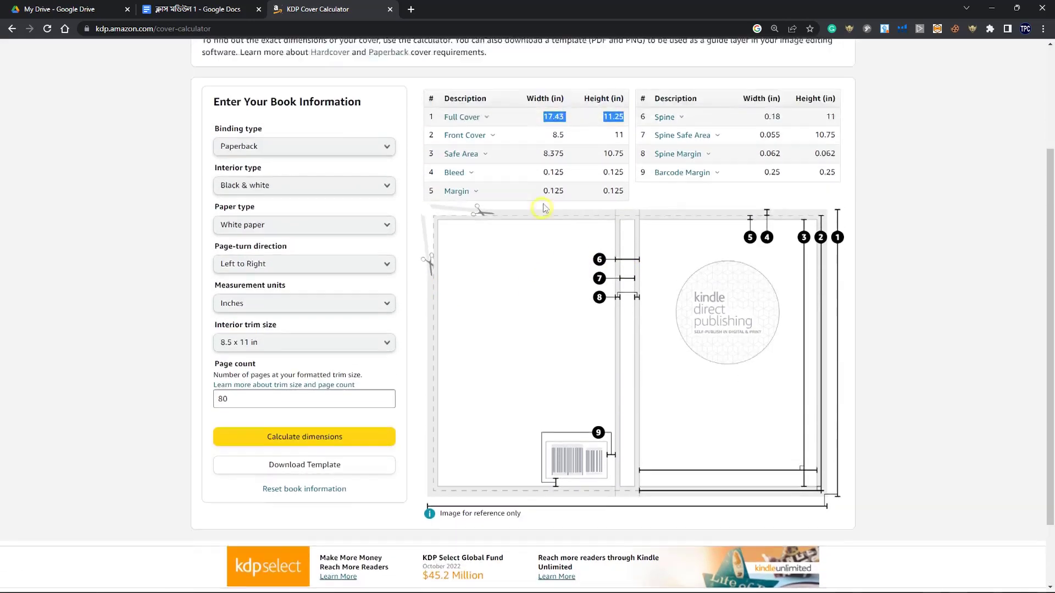
{"action": "scroll", "coordinate": [632, 217], "scroll_direction": "down", "scroll_amount": 2}
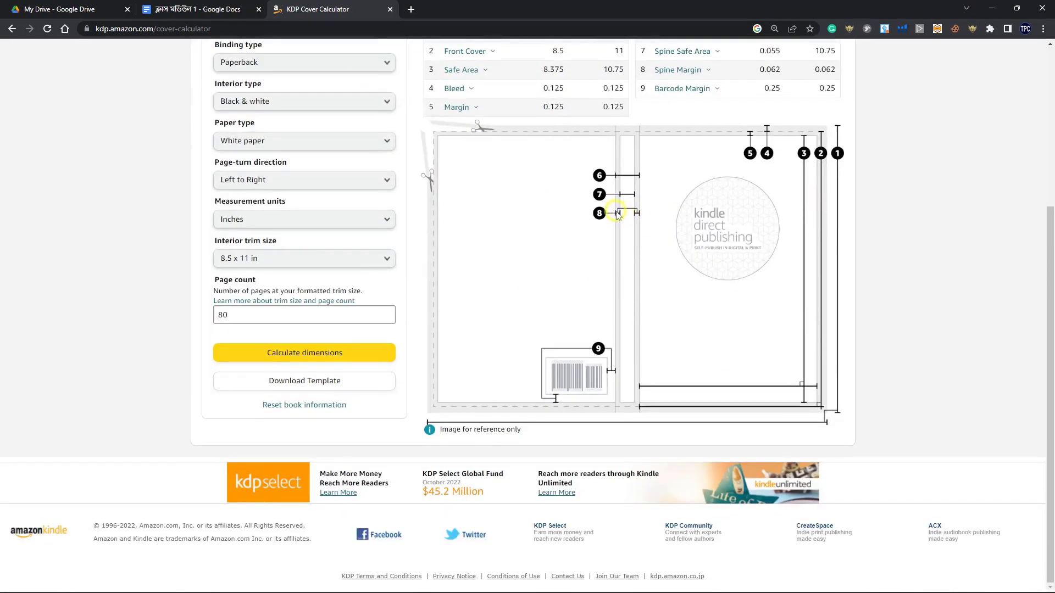
{"action": "left_click", "coordinate": [314, 386]}
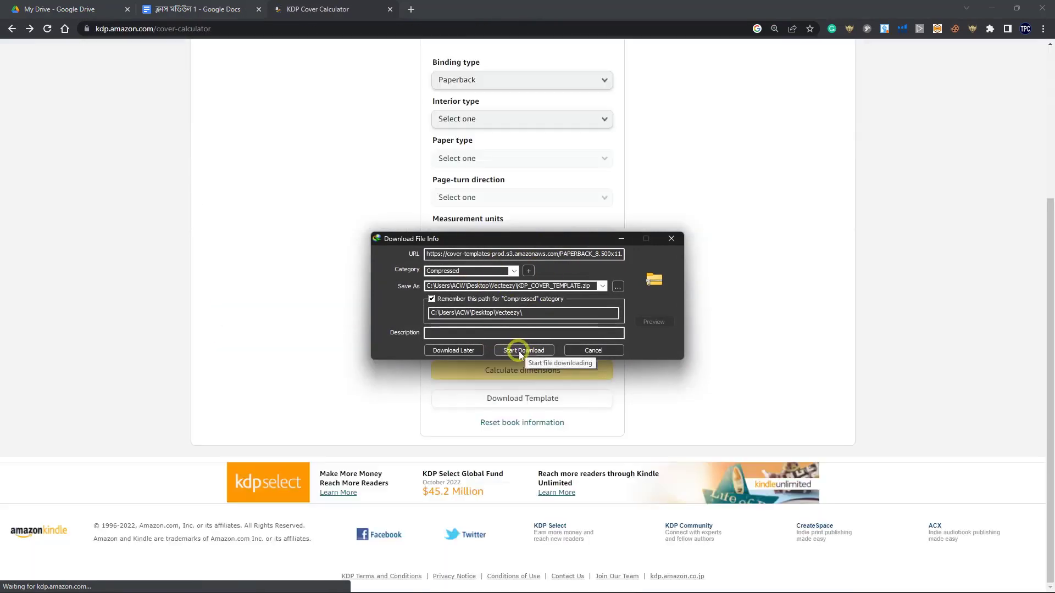
{"action": "left_click", "coordinate": [519, 351]}
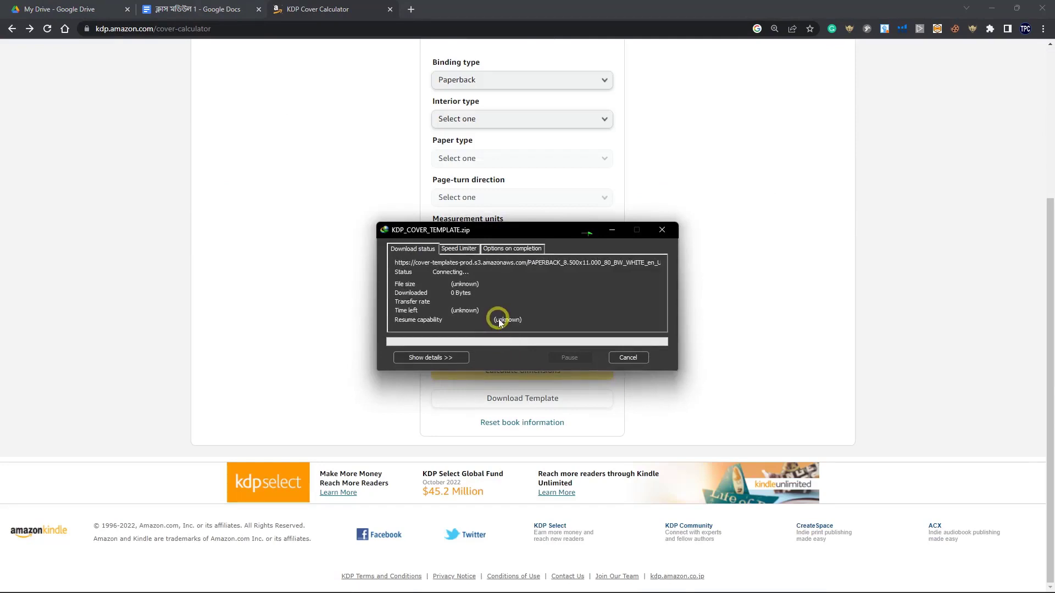
Minimize the download window, restore it and check the progress of the template download
{"action": "left_click_drag", "start_coordinate": [493, 230], "coordinate": [429, 151]}
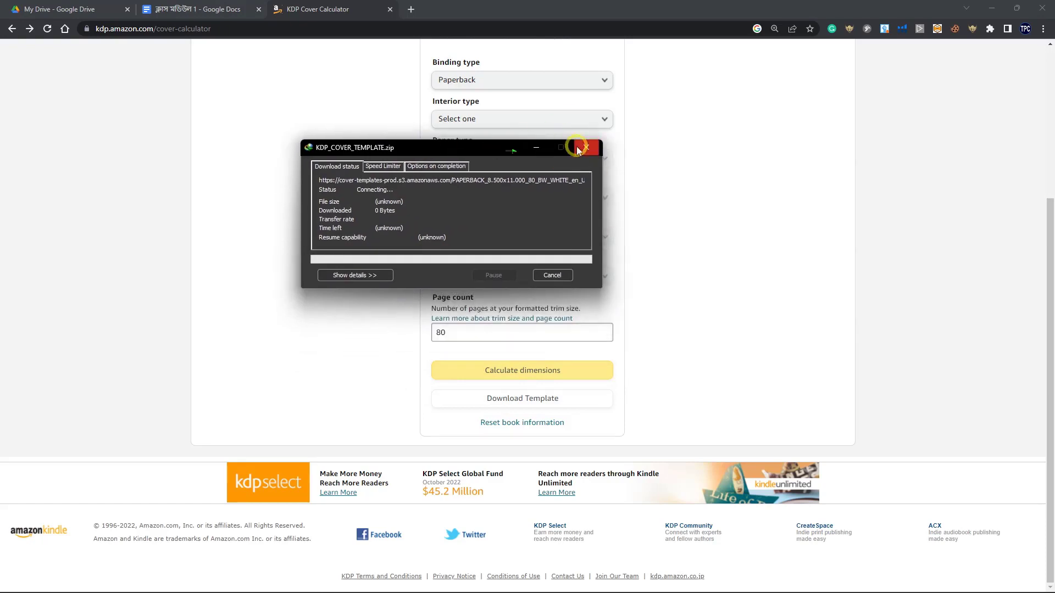
{"action": "left_click", "coordinate": [537, 149]}
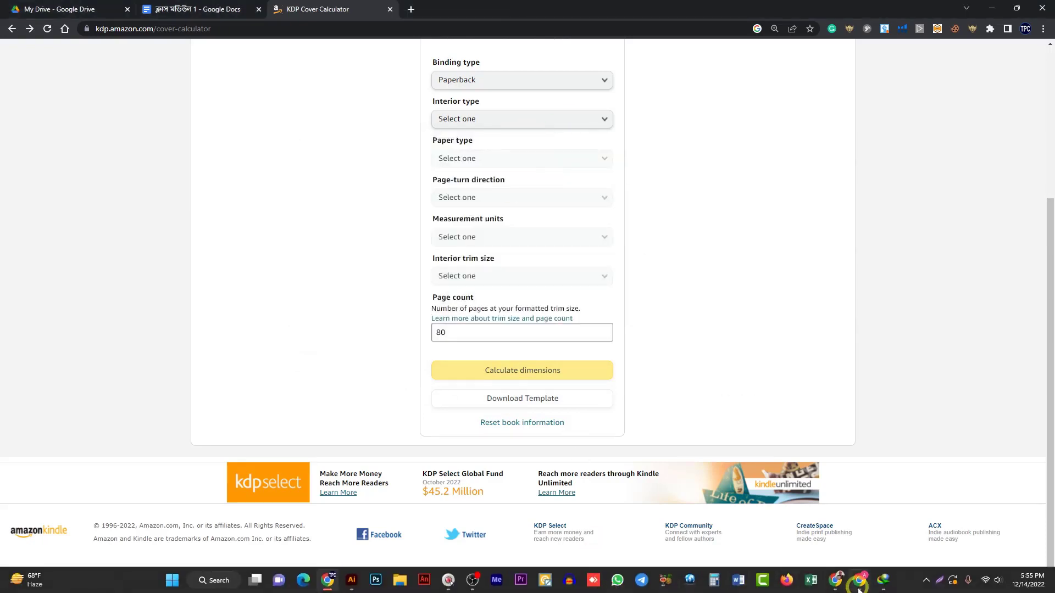
{"action": "left_click", "coordinate": [897, 582]}
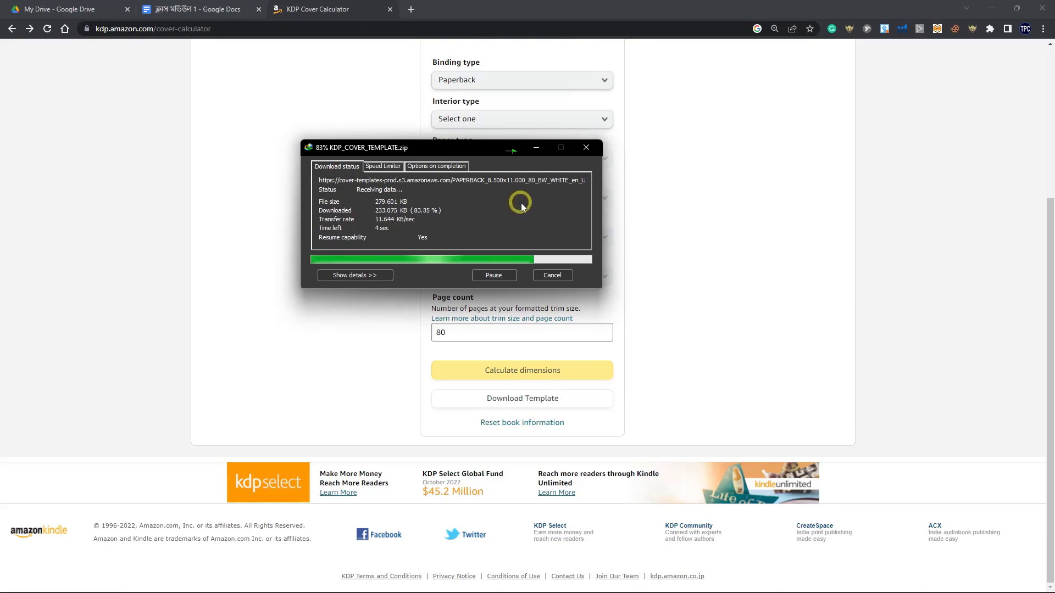
{"action": "left_click_drag", "start_coordinate": [468, 147], "coordinate": [520, 146]}
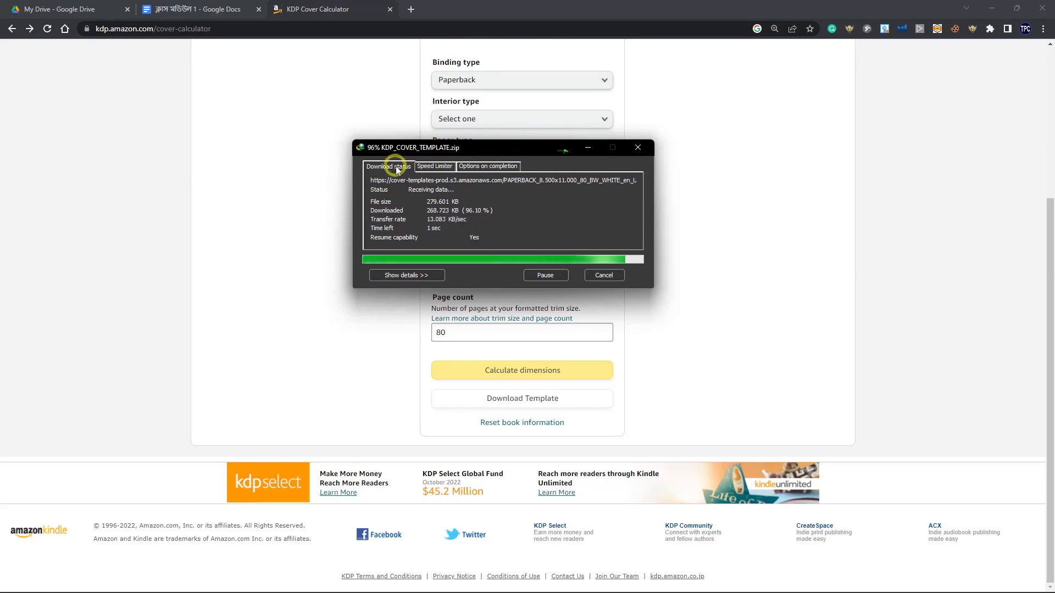
Minimize the open windows and open the Vecteezy folder on the desktop
{"action": "left_click", "coordinate": [987, 8]}
{"action": "left_click", "coordinate": [988, 8]}
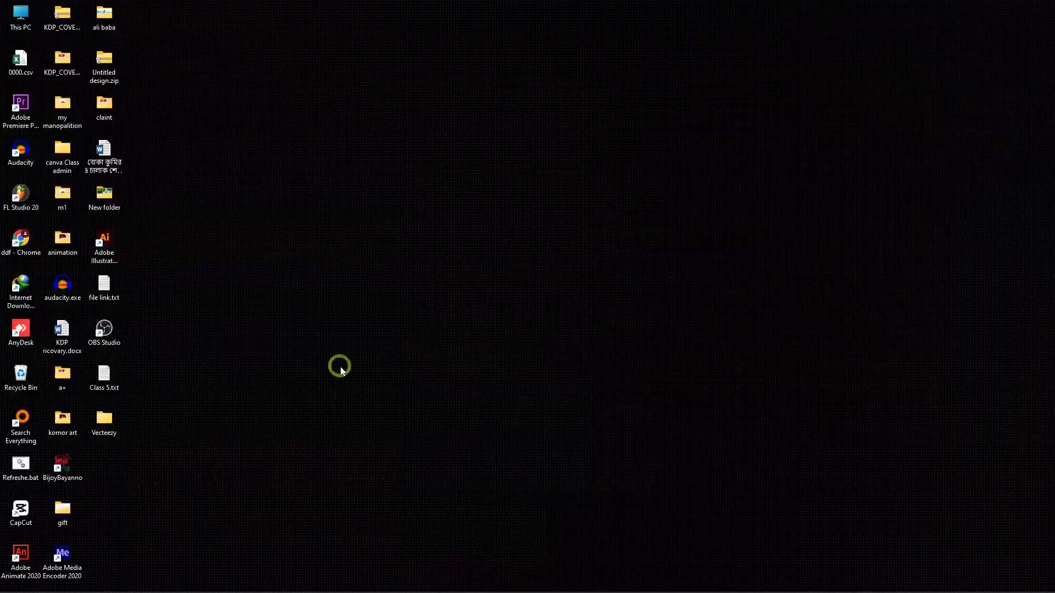
{"action": "double_click", "coordinate": [104, 425]}
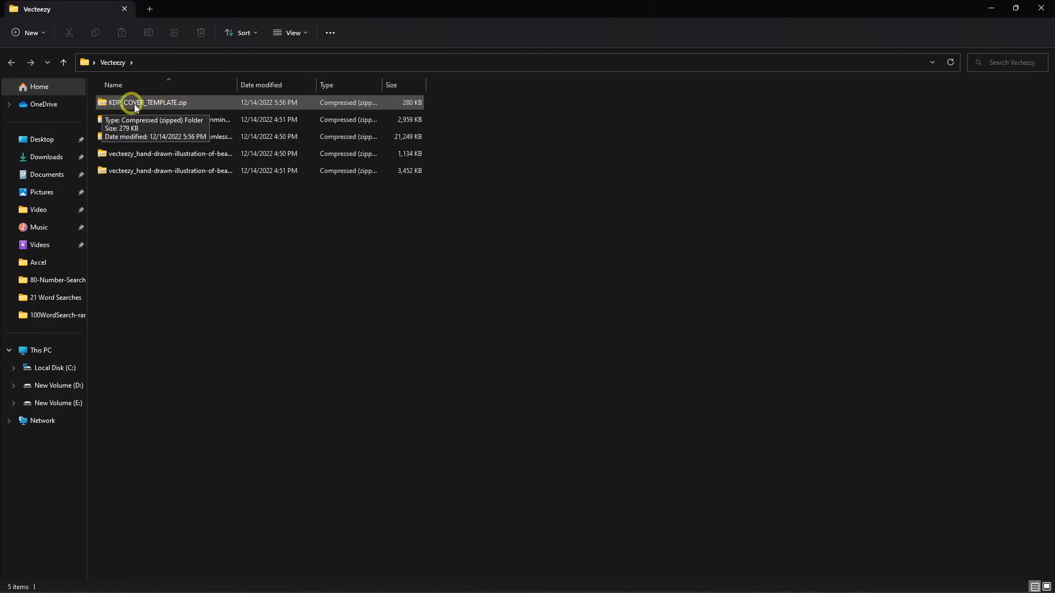
{"action": "right_click", "coordinate": [182, 102]}
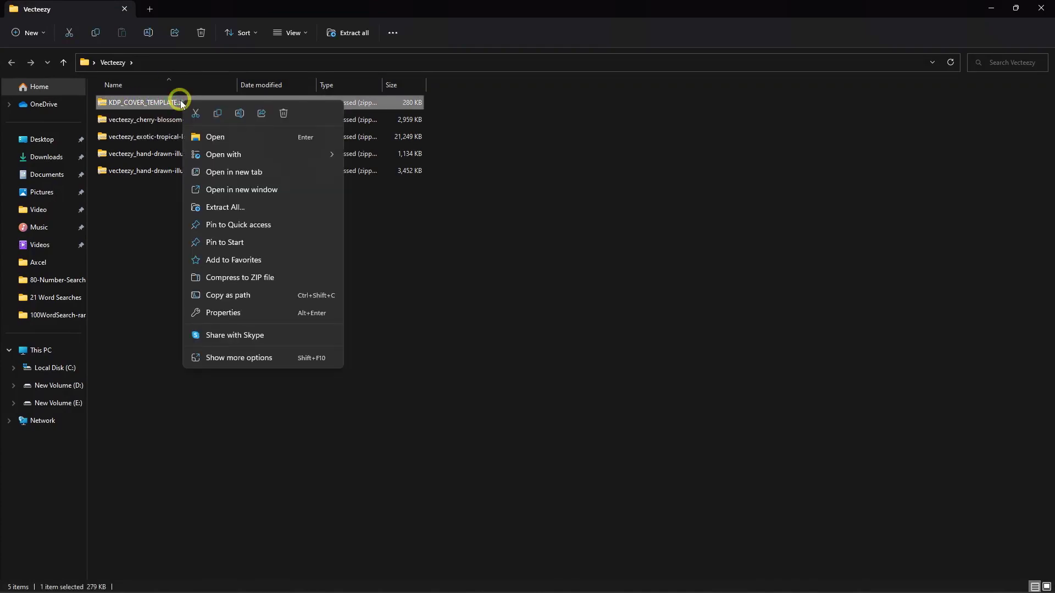
{"action": "left_click", "coordinate": [220, 360]}
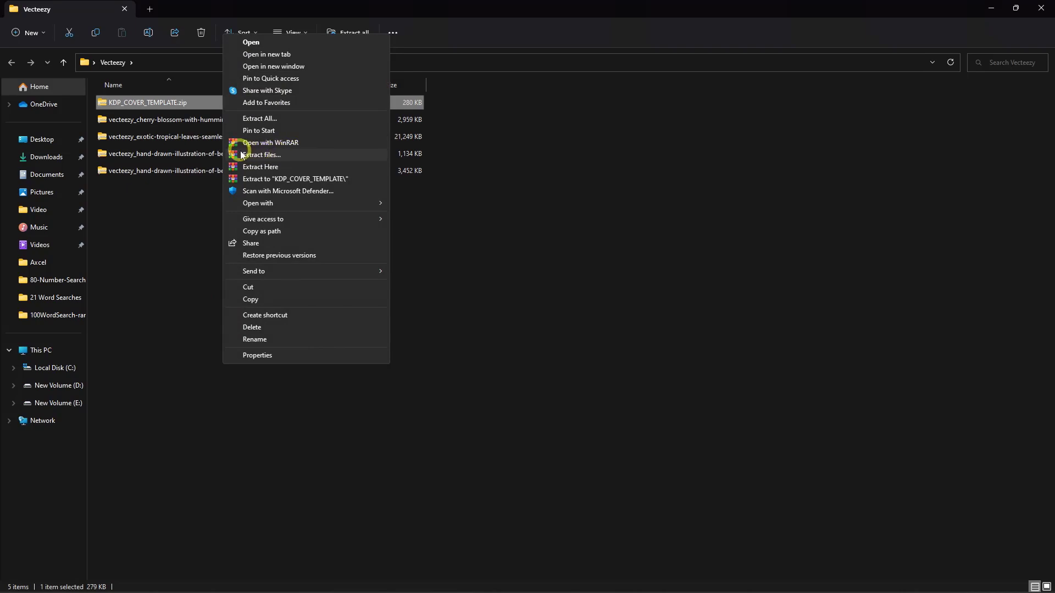
{"action": "left_click", "coordinate": [146, 247]}
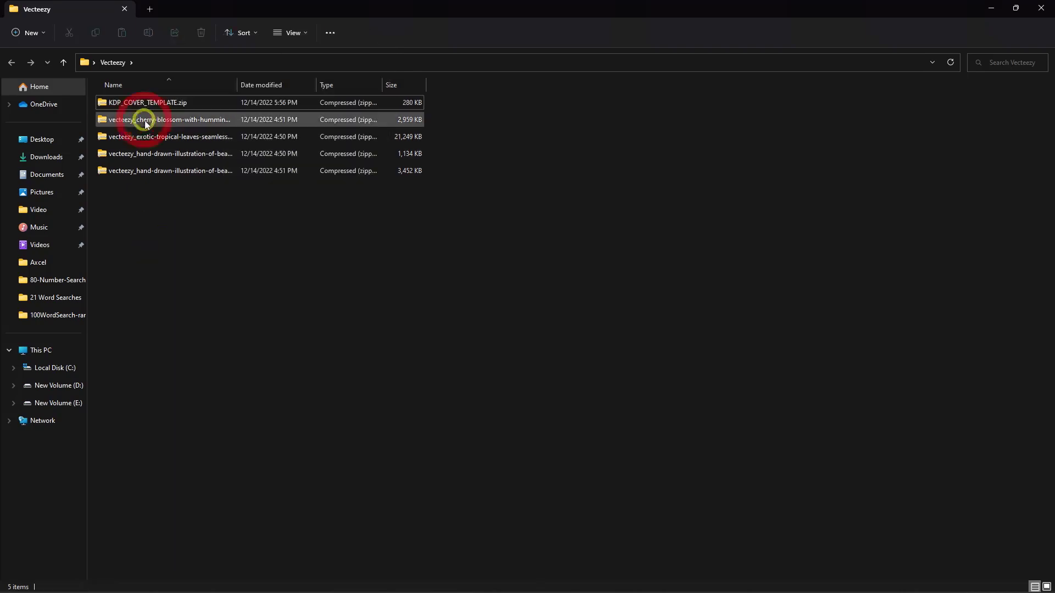
Extract KDP_COVER_TEMPLATE.zip with WinRAR to a KDP_COVER_TEMPLATE folder inside Vecteezy, keeping the default extraction options
{"action": "left_click", "coordinate": [147, 104]}
{"action": "right_click", "coordinate": [150, 110]}
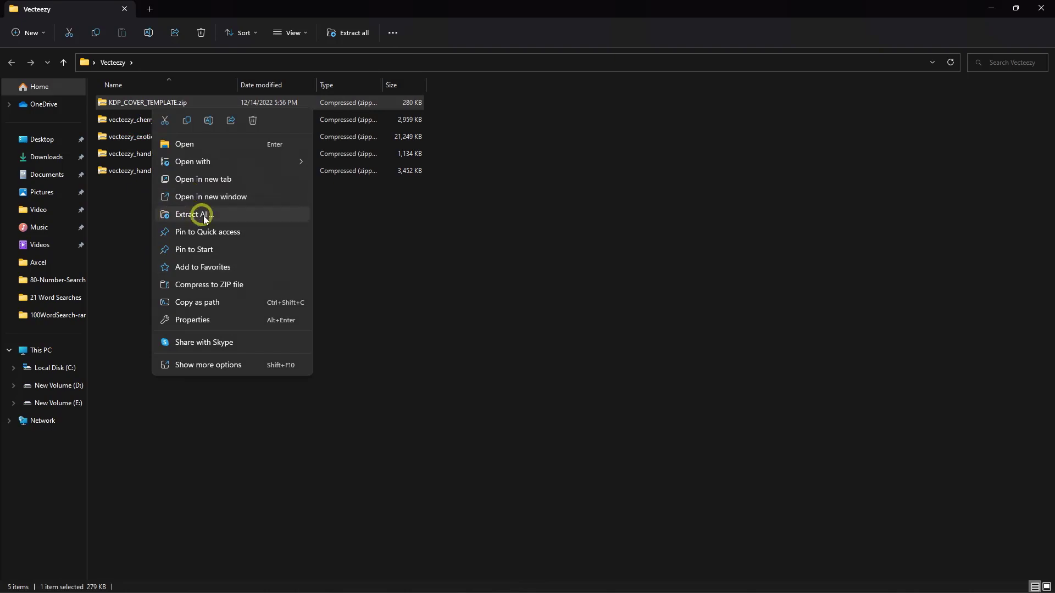
{"action": "left_click", "coordinate": [184, 366]}
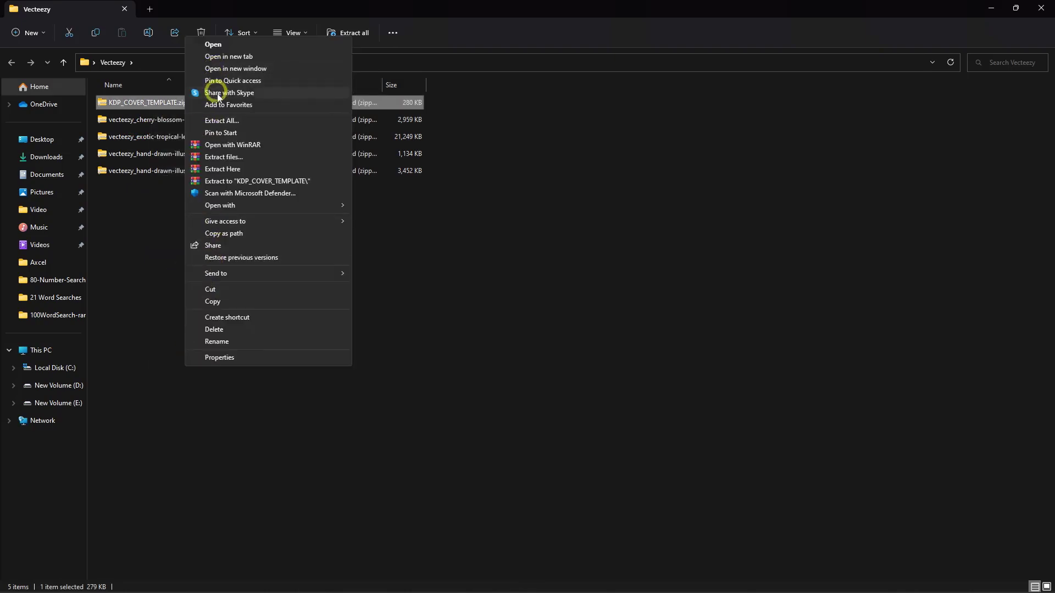
{"action": "left_click", "coordinate": [212, 159]}
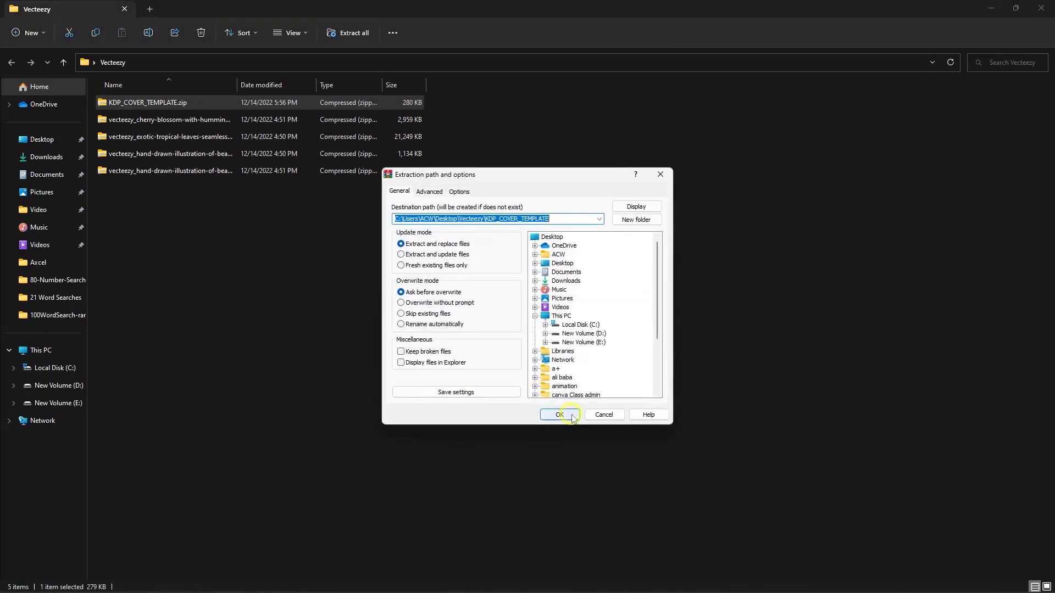
{"action": "left_click", "coordinate": [559, 415]}
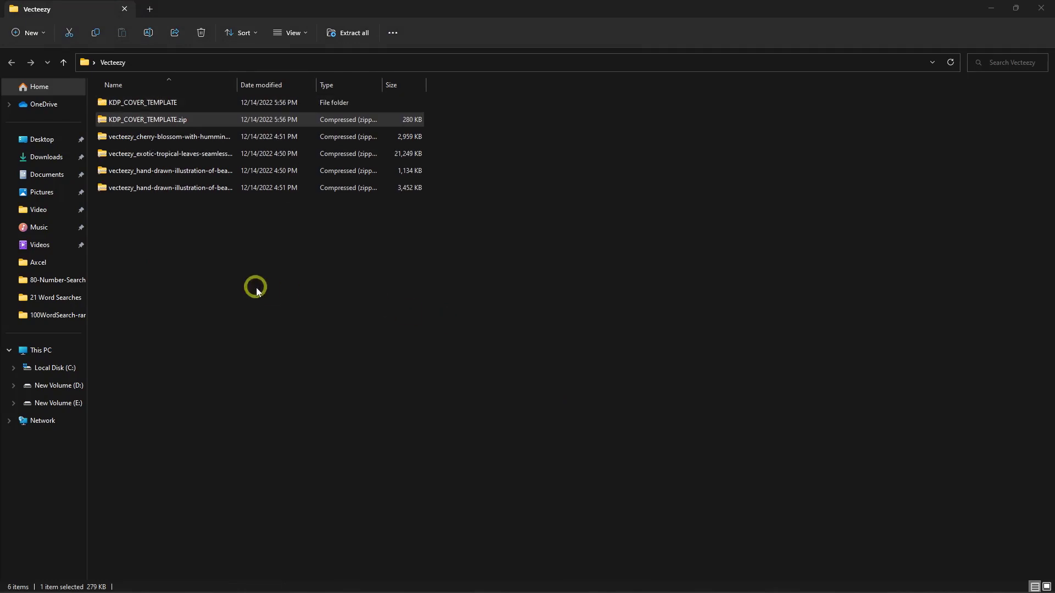
Open the extracted KDP_COVER_TEMPLATE folder and display its files as extra large icons
{"action": "double_click", "coordinate": [156, 106]}
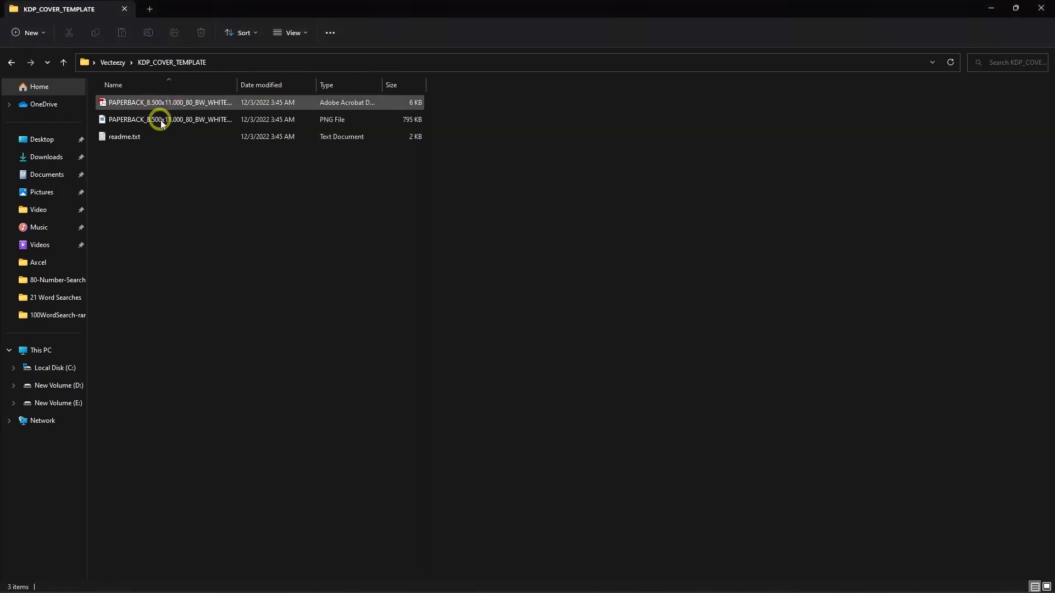
{"action": "left_click", "coordinate": [290, 34]}
{"action": "left_click", "coordinate": [288, 61]}
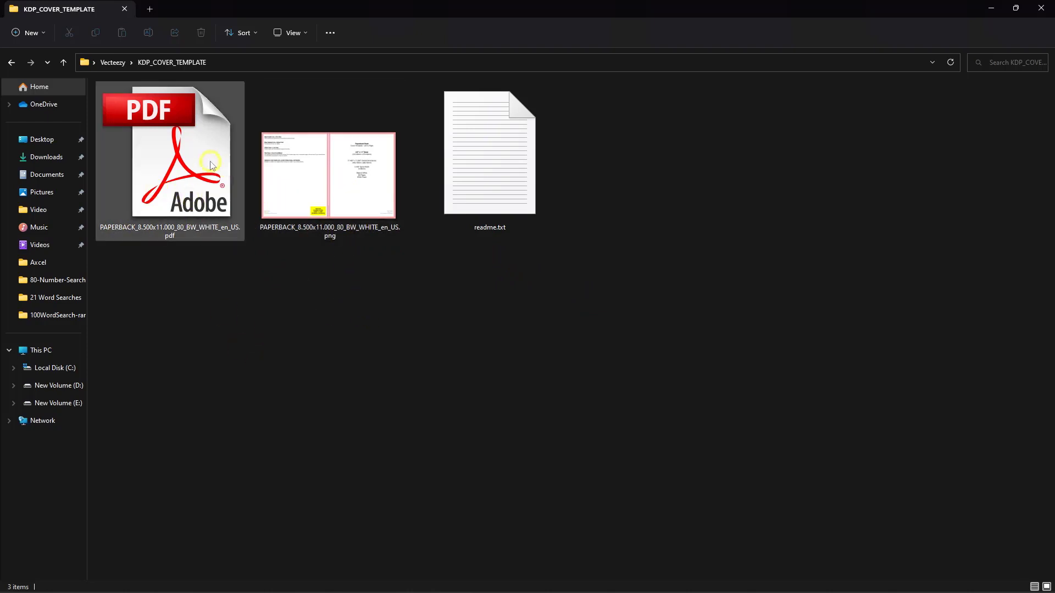
Open the extracted file PAPERBACK_8.500x11.000_80_BW_WHITE_en_US.pdf as a document in Illustrator
{"action": "left_click_drag", "start_coordinate": [181, 142], "coordinate": [290, 47]}
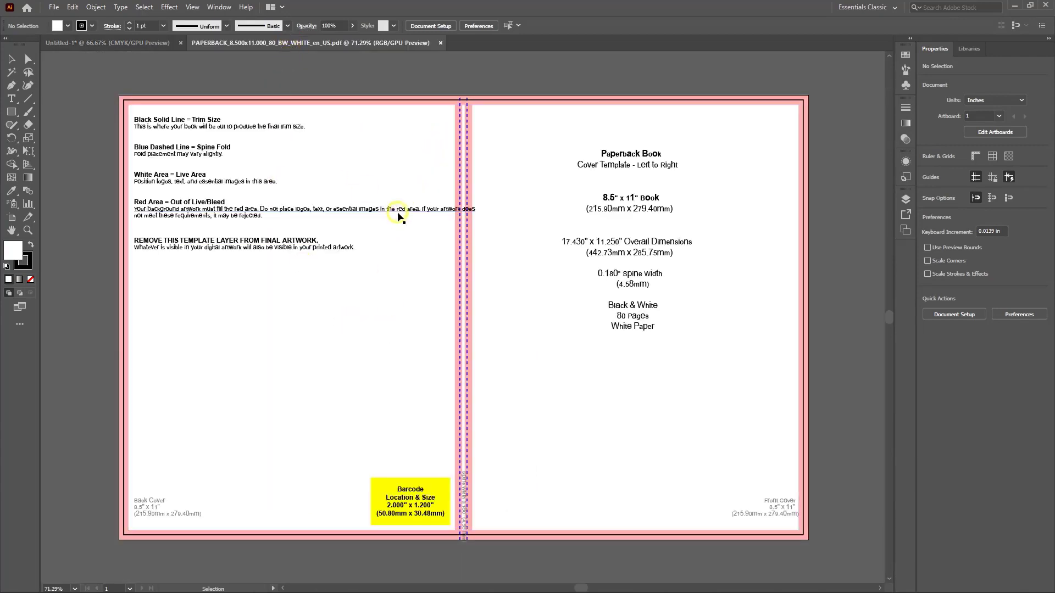
{"action": "scroll", "coordinate": [355, 198], "scroll_direction": "up", "scroll_amount": 1}
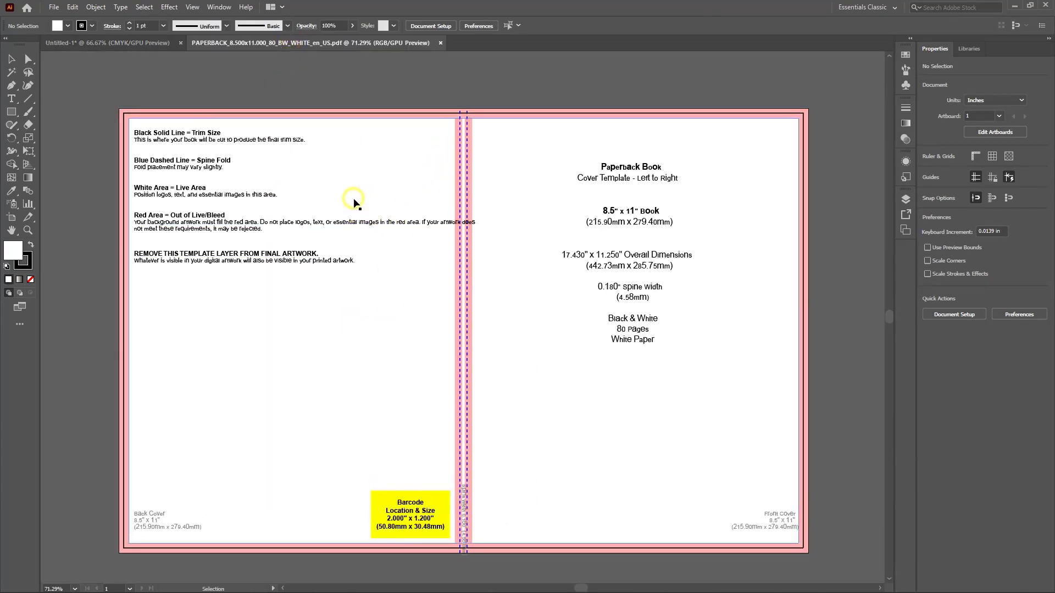
{"action": "scroll", "coordinate": [353, 205], "scroll_direction": "down", "scroll_amount": 3}
{"action": "scroll", "coordinate": [365, 217], "scroll_direction": "up", "scroll_amount": 2}
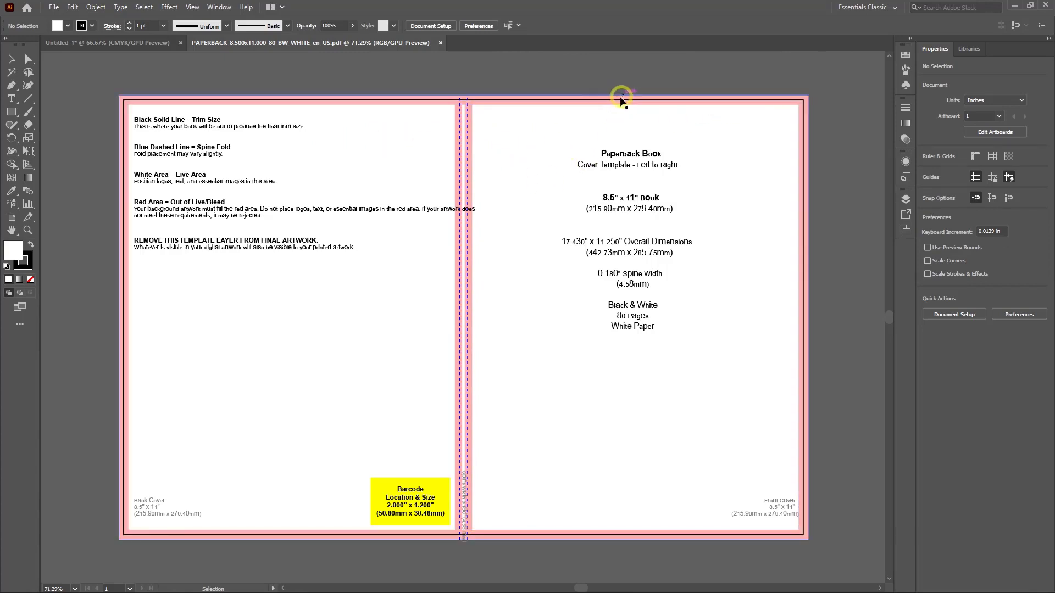
Examine the template's trim line, red bleed area, spine folds and front cover dimensions up close and as a whole
{"action": "scroll", "coordinate": [607, 126], "scroll_direction": "left", "scroll_amount": 2}
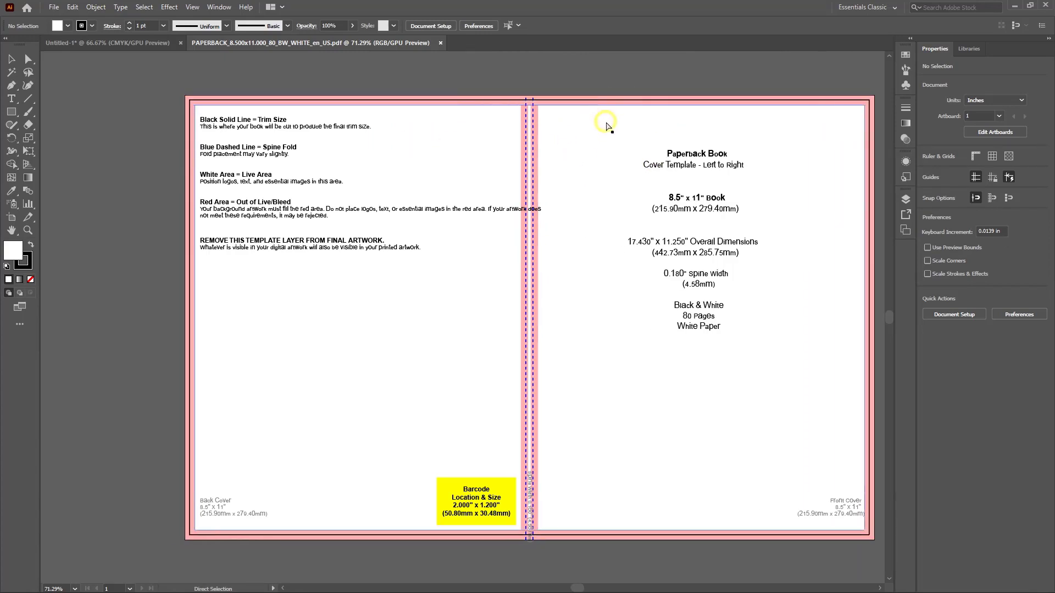
{"action": "scroll", "coordinate": [596, 122], "scroll_direction": "up", "scroll_amount": 3}
{"action": "scroll", "coordinate": [537, 118], "scroll_direction": "up", "scroll_amount": 3}
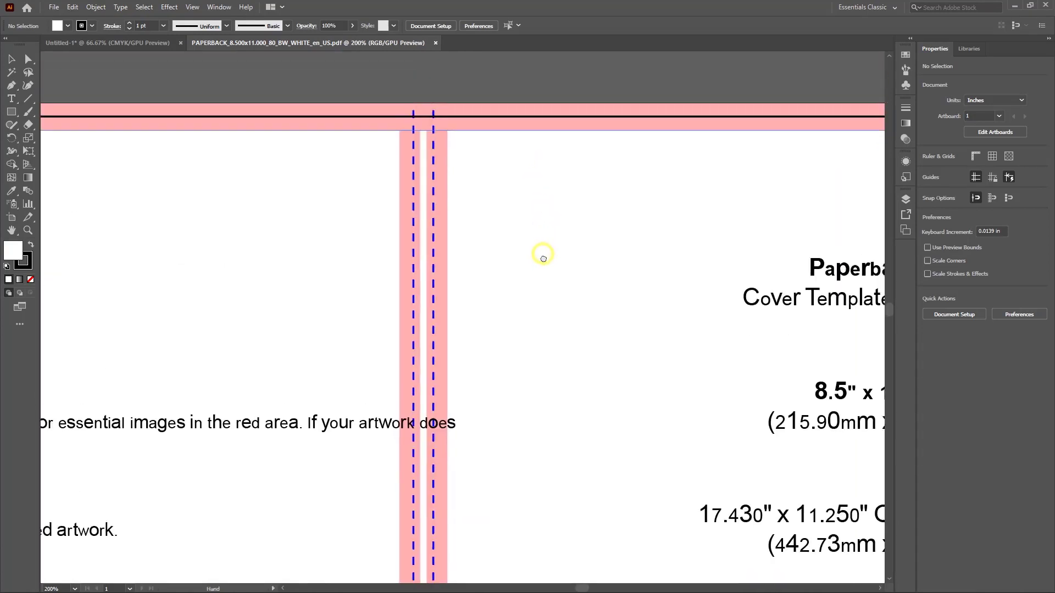
{"action": "left_click", "coordinate": [517, 199]}
{"action": "scroll", "coordinate": [517, 200], "scroll_direction": "up", "scroll_amount": 3}
{"action": "scroll", "coordinate": [473, 275], "scroll_direction": "up", "scroll_amount": 2}
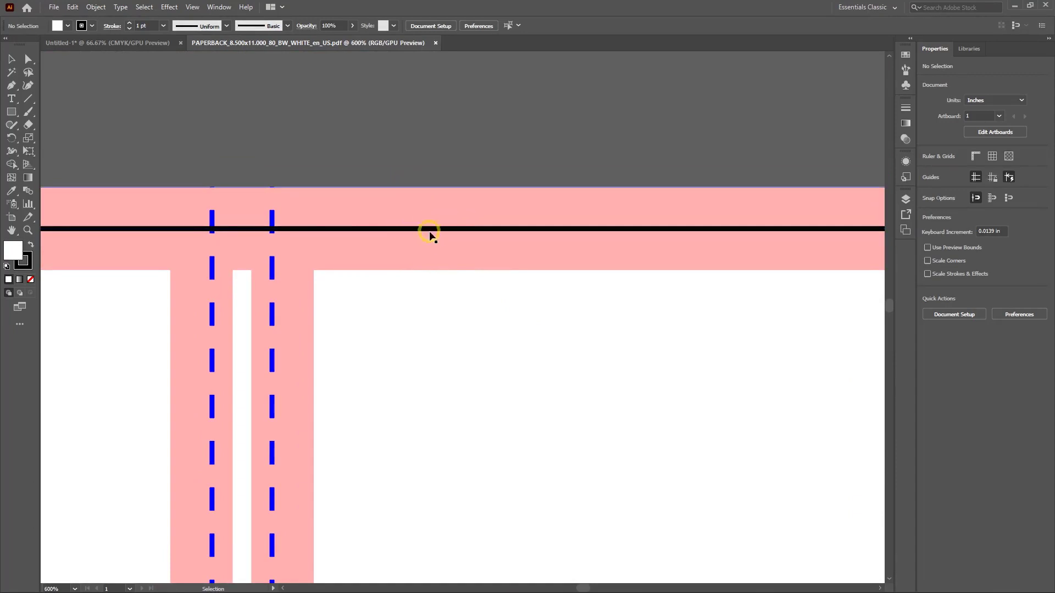
{"action": "scroll", "coordinate": [434, 275], "scroll_direction": "down", "scroll_amount": 6}
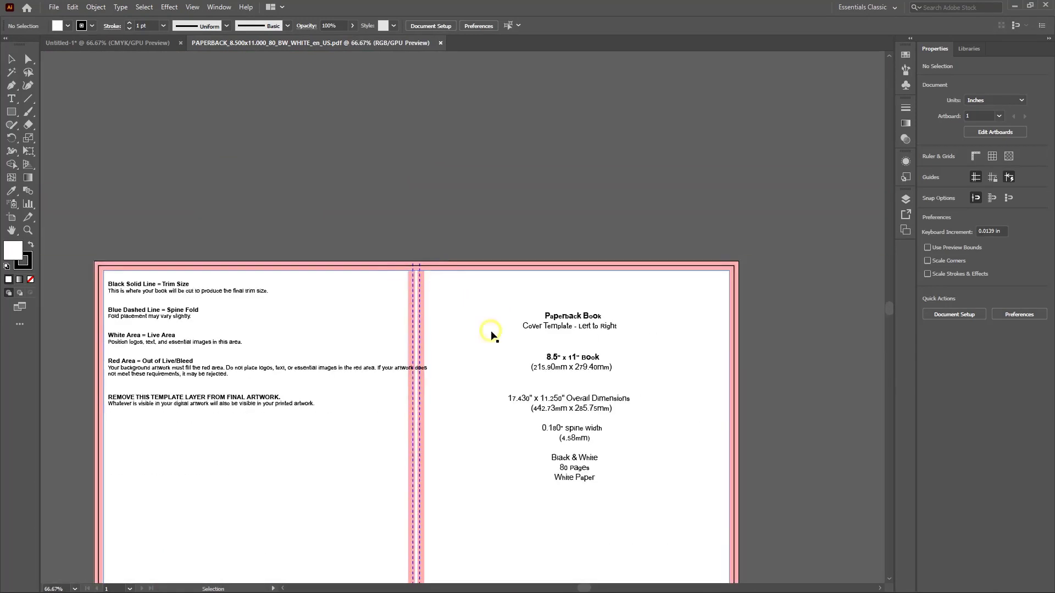
{"action": "left_click_drag", "start_coordinate": [491, 335], "coordinate": [476, 251]}
{"action": "scroll", "coordinate": [547, 351], "scroll_direction": "down", "scroll_amount": 2}
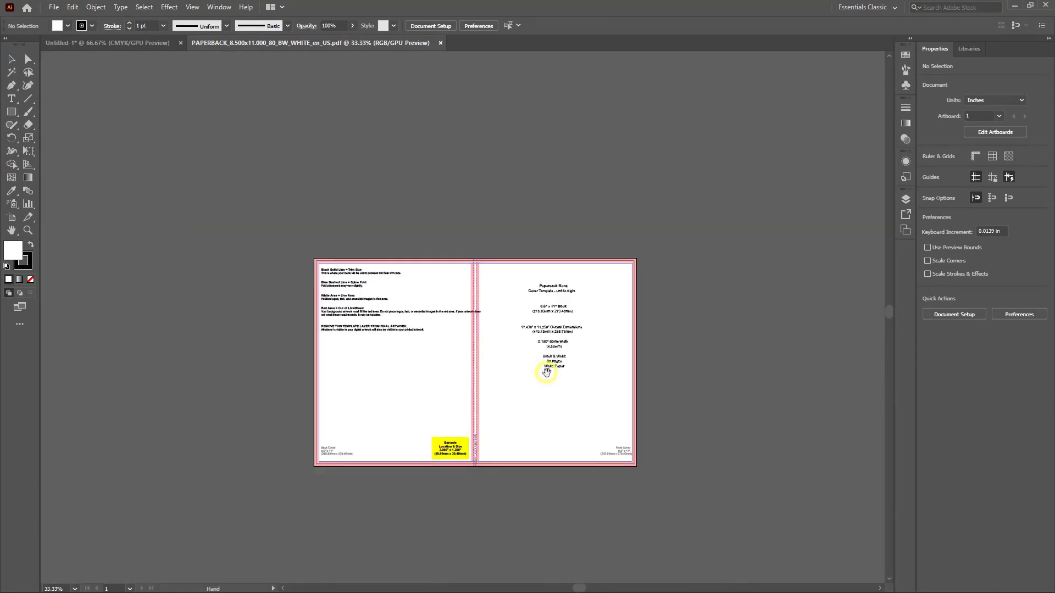
{"action": "scroll", "coordinate": [538, 338], "scroll_direction": "up", "scroll_amount": 3}
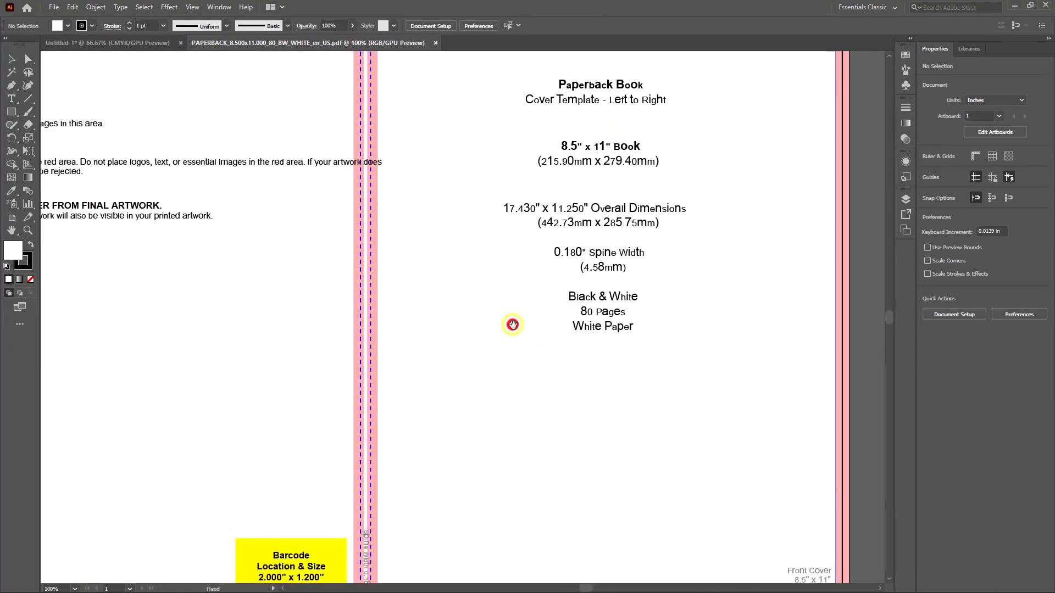
{"action": "scroll", "coordinate": [508, 324], "scroll_direction": "down", "scroll_amount": 1}
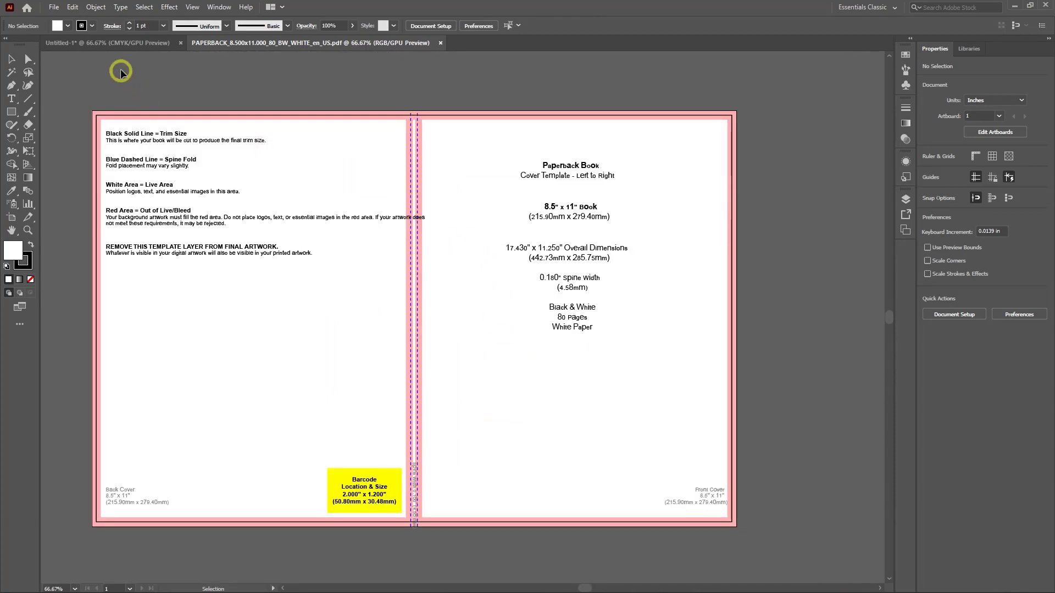
Transfer the reference cover image from Untitled-1 into the PDF template document, accepting the conversion to its RGB color profile
{"action": "left_click", "coordinate": [120, 42]}
{"action": "left_click_drag", "start_coordinate": [317, 226], "coordinate": [239, 116]}
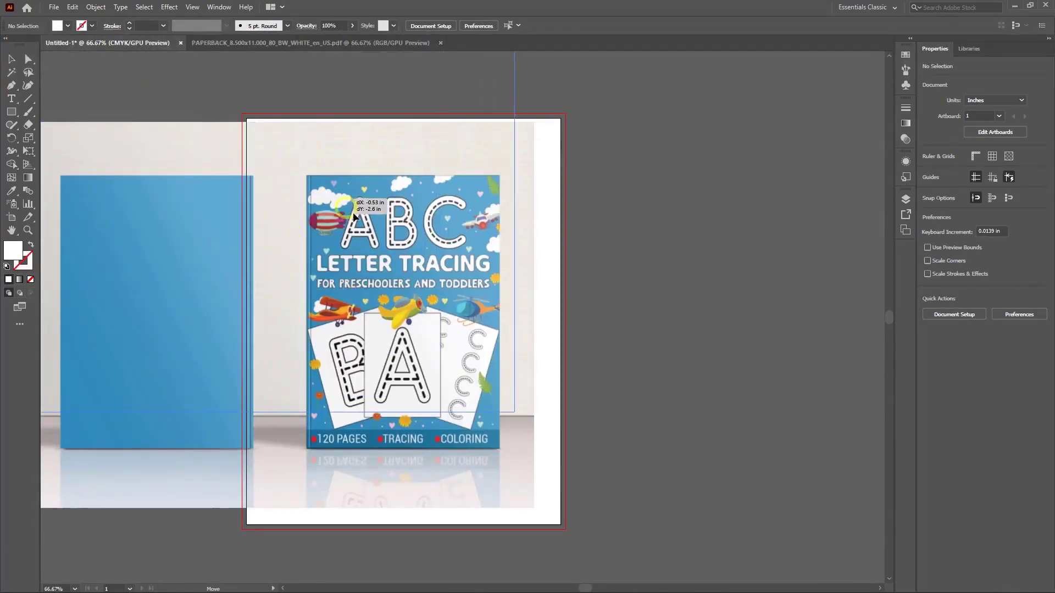
{"action": "left_click_drag", "start_coordinate": [282, 293], "coordinate": [399, 292]}
{"action": "left_click_drag", "start_coordinate": [362, 214], "coordinate": [303, 308]}
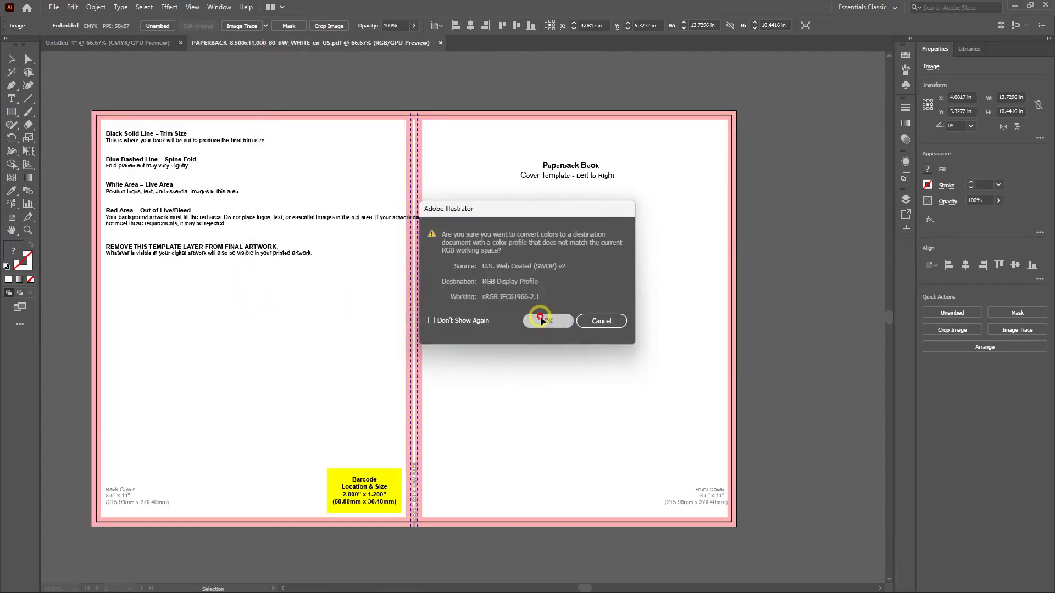
{"action": "left_click", "coordinate": [544, 321]}
Move the reference cover image off the template, beside the front cover, at about X 25.43 in and Y 5.73 in
{"action": "left_click_drag", "start_coordinate": [383, 319], "coordinate": [586, 402]}
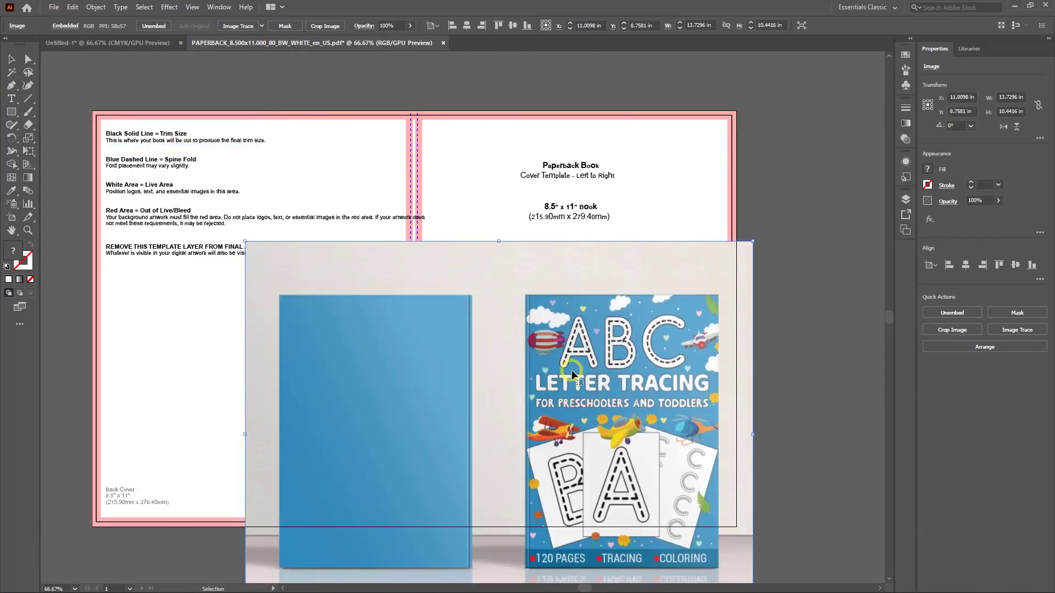
{"action": "scroll", "coordinate": [392, 321], "scroll_direction": "down", "scroll_amount": 3}
{"action": "left_click_drag", "start_coordinate": [437, 349], "coordinate": [636, 306]}
{"action": "scroll", "coordinate": [494, 317], "scroll_direction": "up", "scroll_amount": 5}
{"action": "scroll", "coordinate": [678, 312], "scroll_direction": "down", "scroll_amount": 3}
{"action": "scroll", "coordinate": [494, 318], "scroll_direction": "down", "scroll_amount": 2}
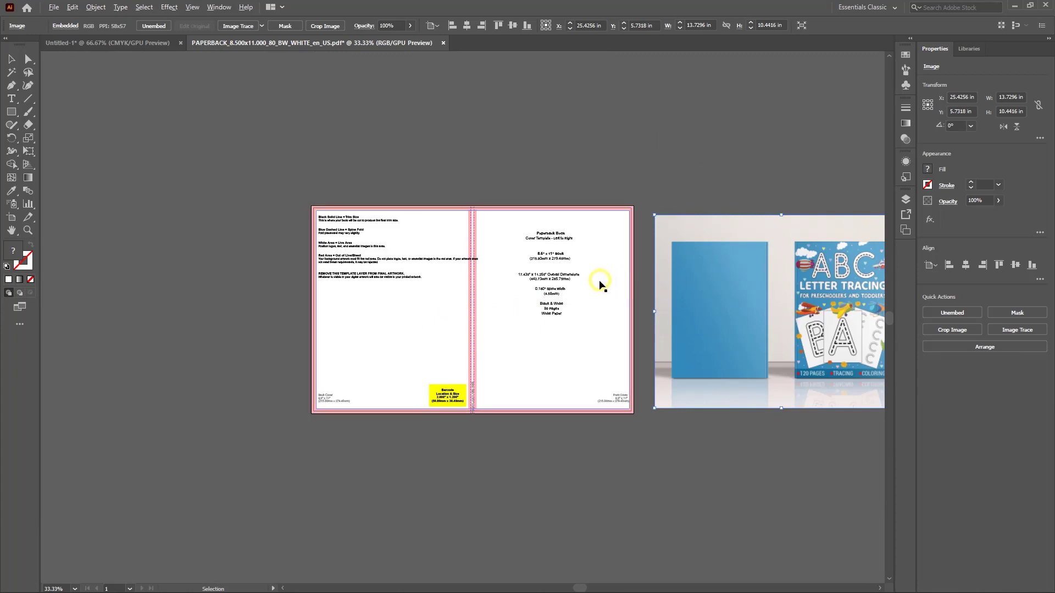
{"action": "scroll", "coordinate": [594, 283], "scroll_direction": "up", "scroll_amount": 1}
{"action": "scroll", "coordinate": [594, 283], "scroll_direction": "up", "scroll_amount": 1}
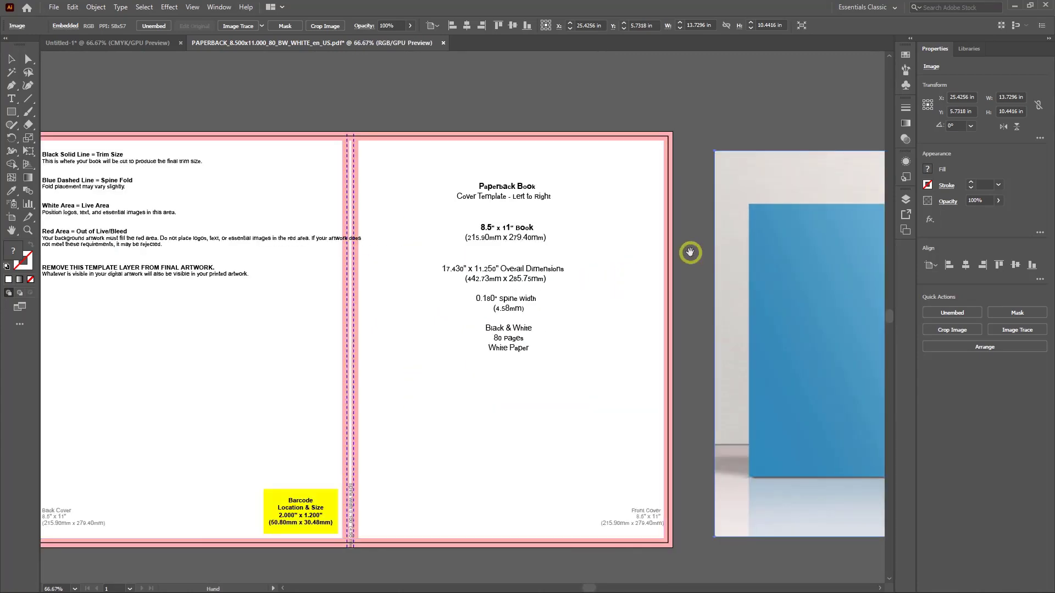
{"action": "left_click_drag", "start_coordinate": [690, 248], "coordinate": [745, 264]}
{"action": "left_click_drag", "start_coordinate": [554, 379], "coordinate": [546, 346]}
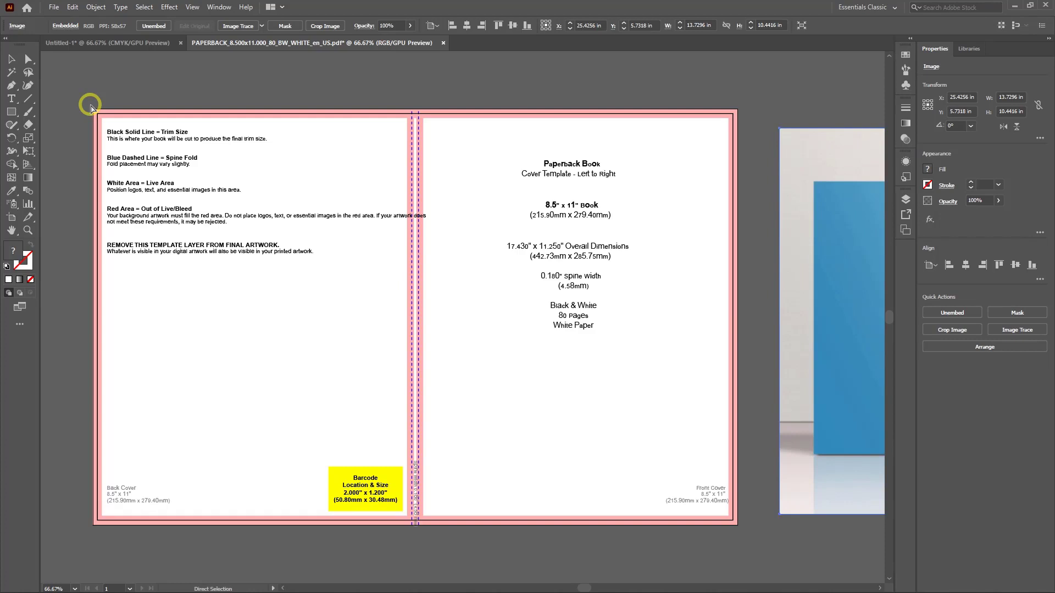
Show the rulers and place horizontal guides on the cover's top edge and the top bleed's inner edge at 0.25 in
{"action": "key", "text": "ctrl+r"}
{"action": "key", "text": "v"}
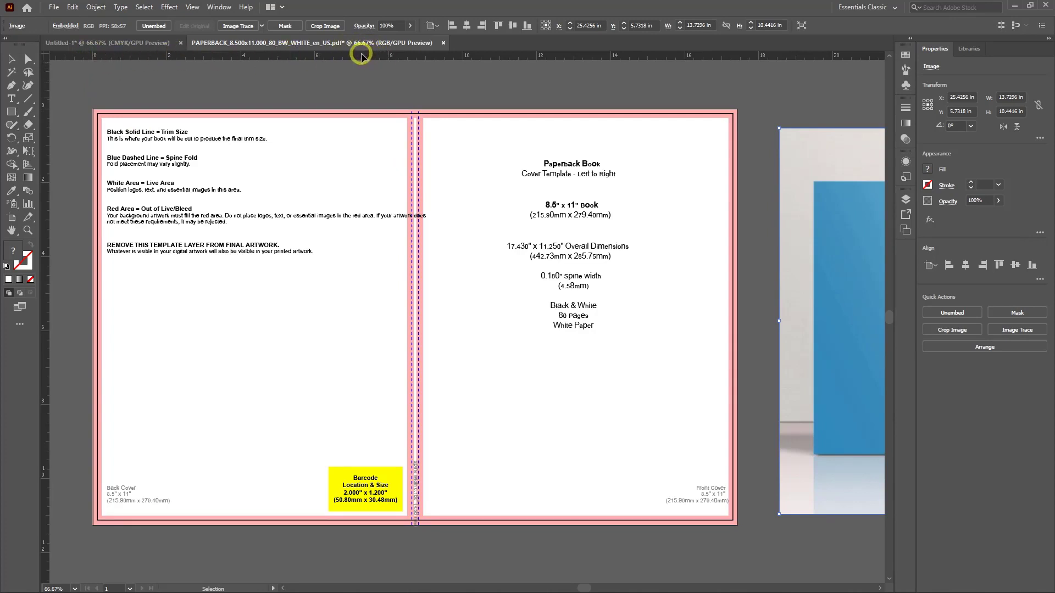
{"action": "scroll", "coordinate": [366, 59], "scroll_direction": "up", "scroll_amount": 4}
{"action": "left_click_drag", "start_coordinate": [413, 148], "coordinate": [340, 160]}
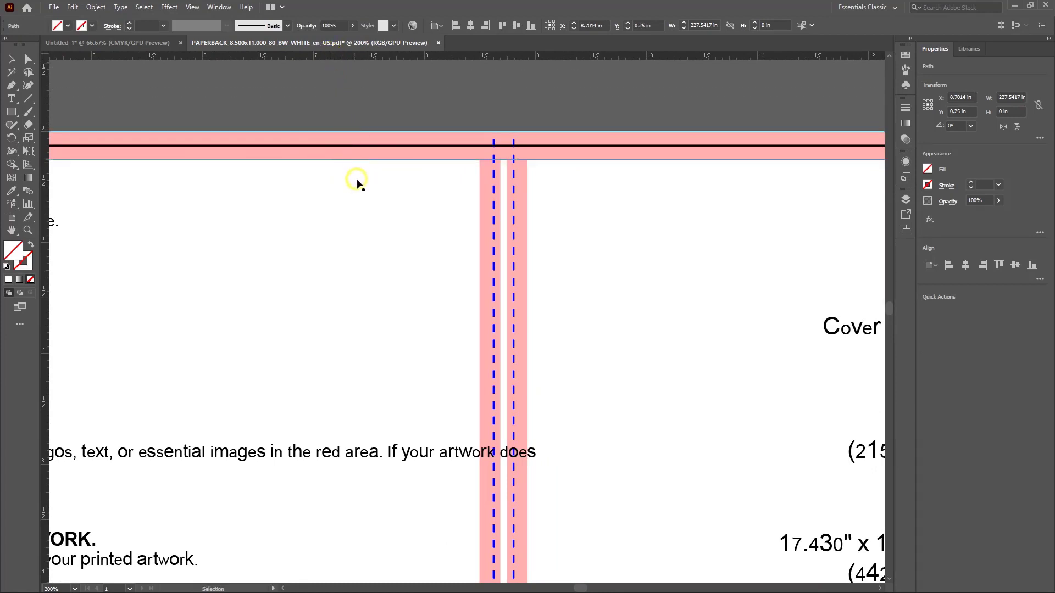
Place vertical guides on the back cover's outer edge at 0 in and the red area's inner edge at 0.25 in
{"action": "scroll", "coordinate": [357, 183], "scroll_direction": "down", "scroll_amount": 5}
{"action": "scroll", "coordinate": [247, 242], "scroll_direction": "up", "scroll_amount": 4}
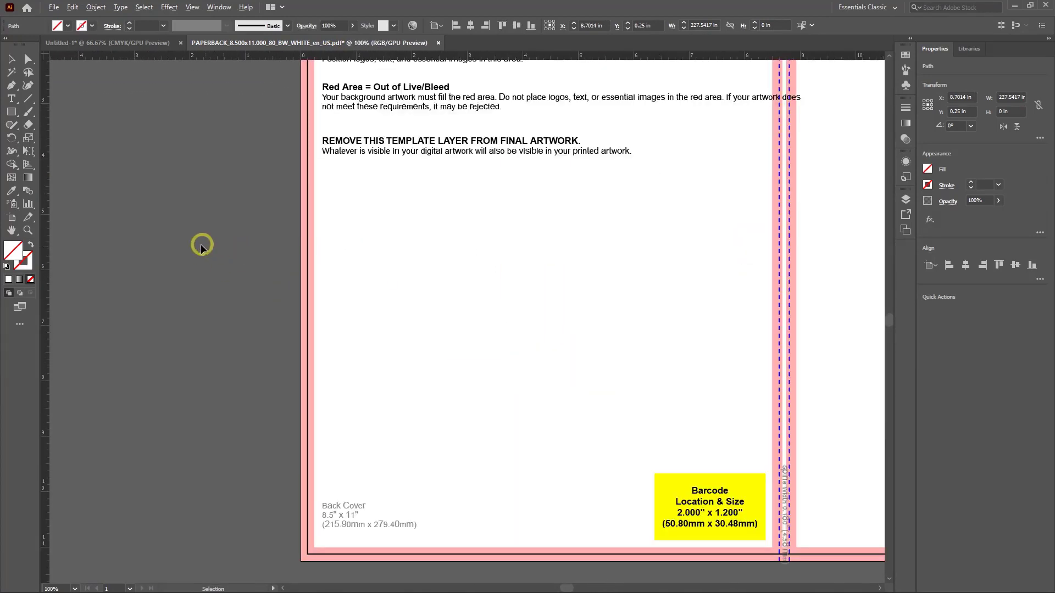
{"action": "scroll", "coordinate": [201, 246], "scroll_direction": "up", "scroll_amount": 3}
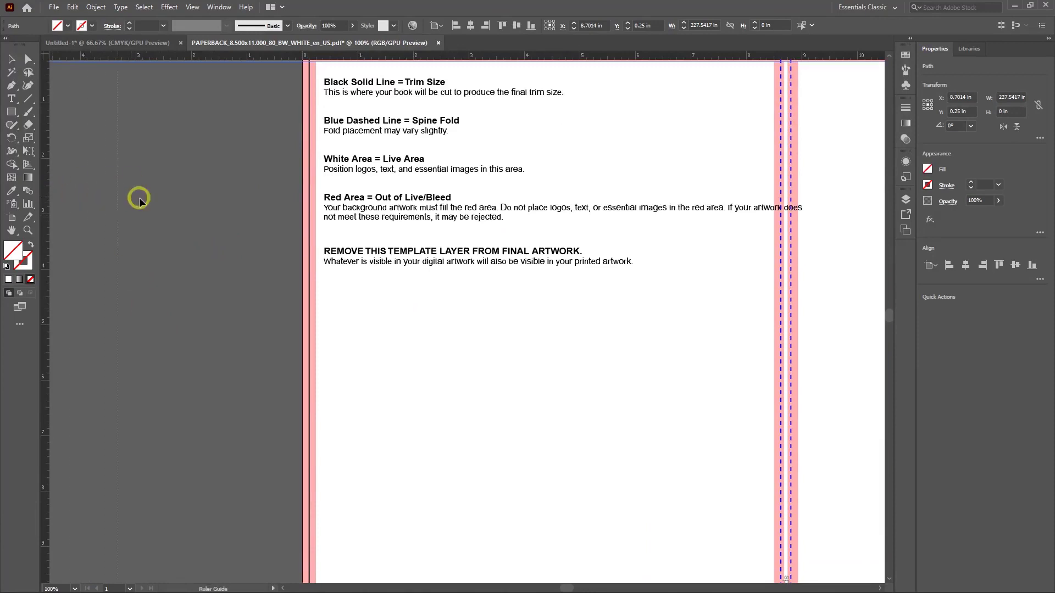
{"action": "left_click", "coordinate": [305, 200]}
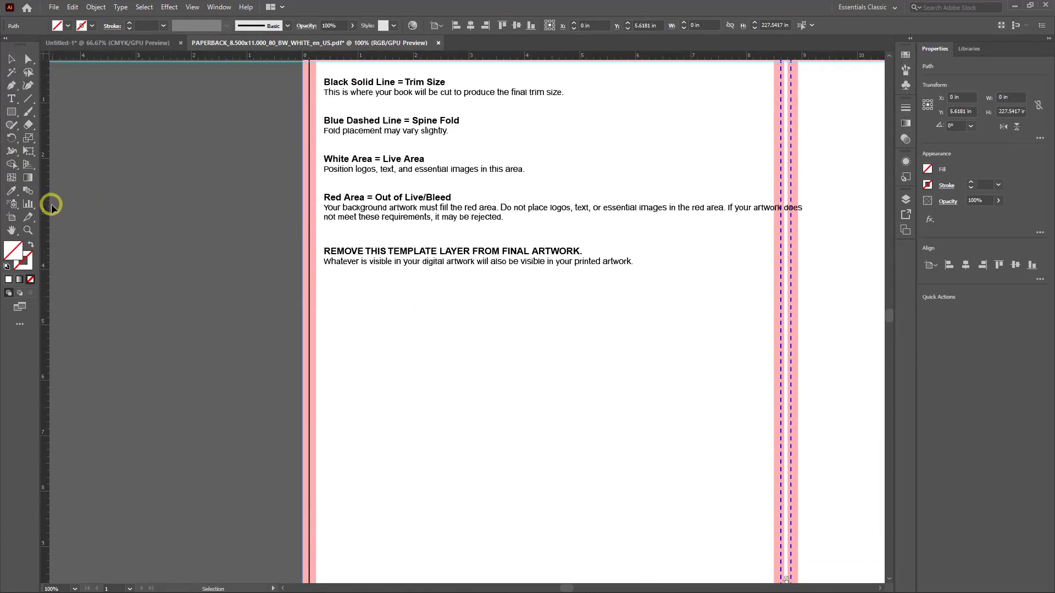
{"action": "left_click_drag", "start_coordinate": [304, 221], "coordinate": [316, 225]}
{"action": "scroll", "coordinate": [318, 228], "scroll_direction": "up", "scroll_amount": 5}
{"action": "scroll", "coordinate": [318, 228], "scroll_direction": "down", "scroll_amount": 1}
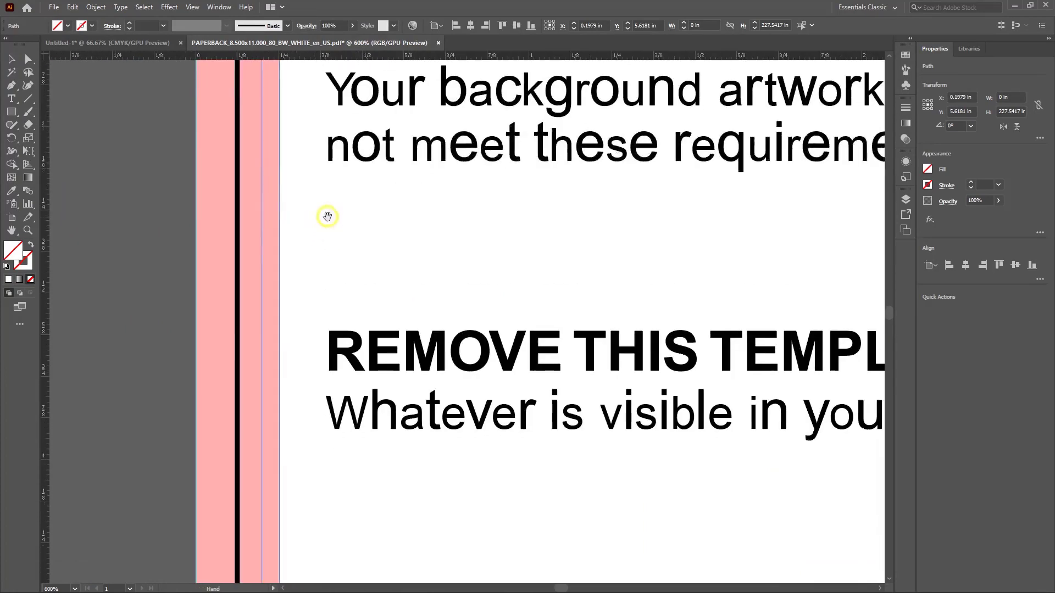
{"action": "left_click_drag", "start_coordinate": [265, 225], "coordinate": [279, 225]}
{"action": "scroll", "coordinate": [431, 238], "scroll_direction": "down", "scroll_amount": 5}
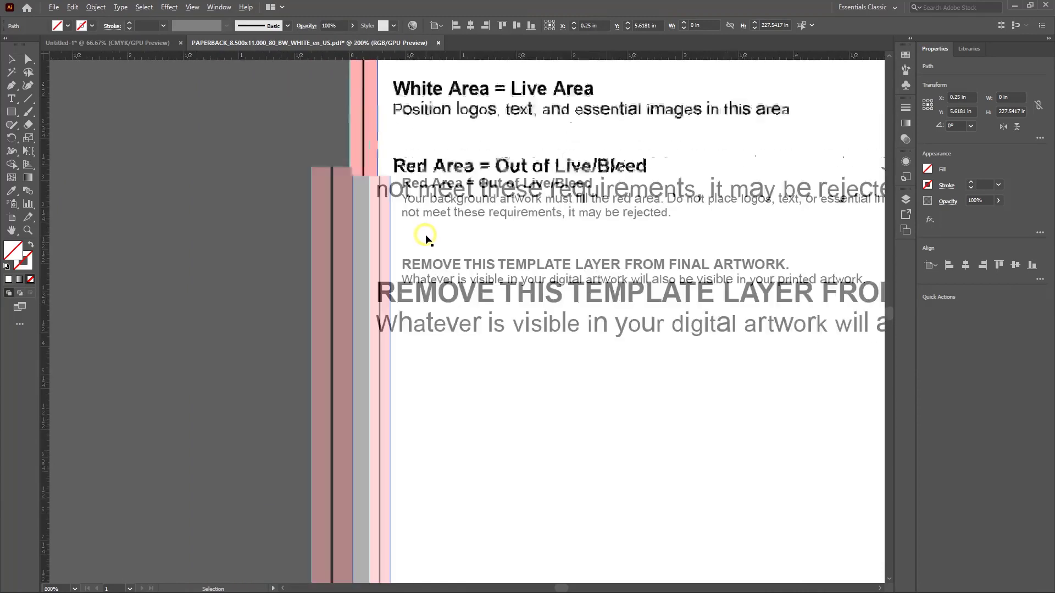
Place horizontal guides on both edges of the bottom red band, at 11 in and 11.25 in
{"action": "left_click_drag", "start_coordinate": [537, 344], "coordinate": [227, 183]}
{"action": "scroll", "coordinate": [294, 183], "scroll_direction": "down", "scroll_amount": 3}
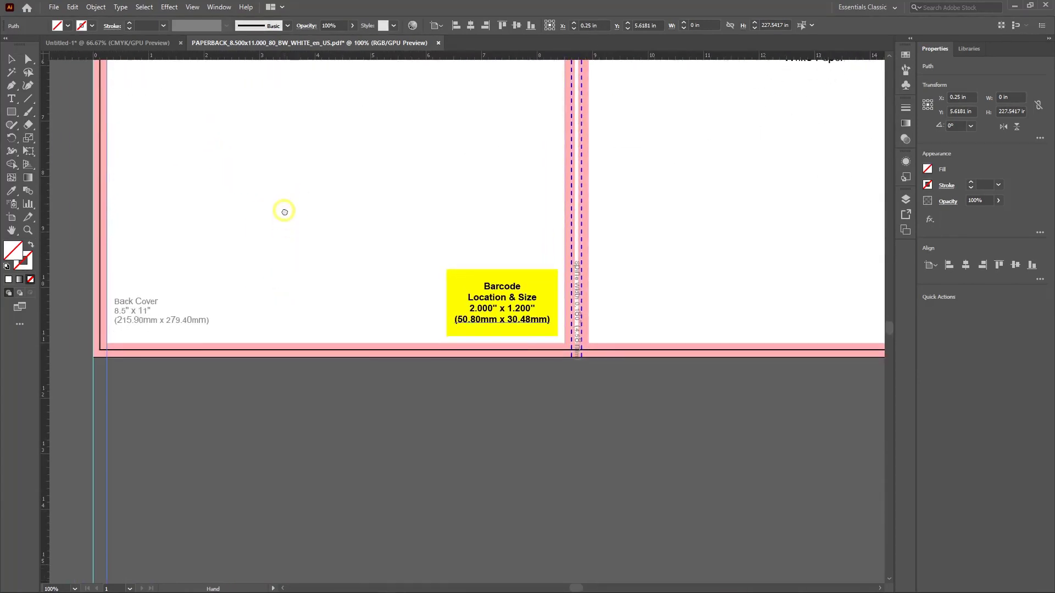
{"action": "scroll", "coordinate": [271, 313], "scroll_direction": "up", "scroll_amount": 4}
{"action": "scroll", "coordinate": [285, 350], "scroll_direction": "down", "scroll_amount": 3}
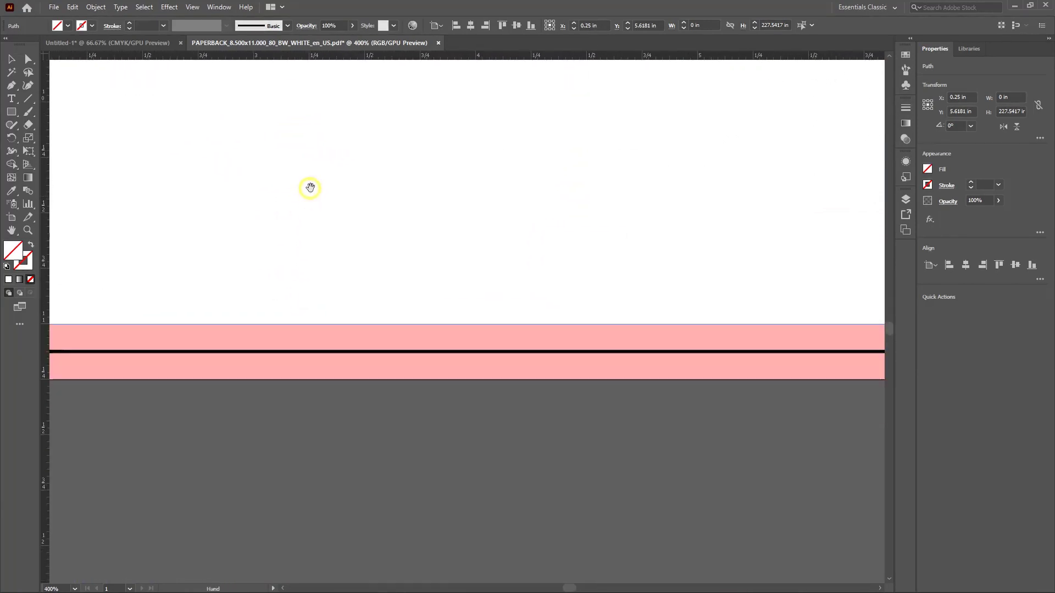
{"action": "left_click_drag", "start_coordinate": [331, 59], "coordinate": [318, 322]}
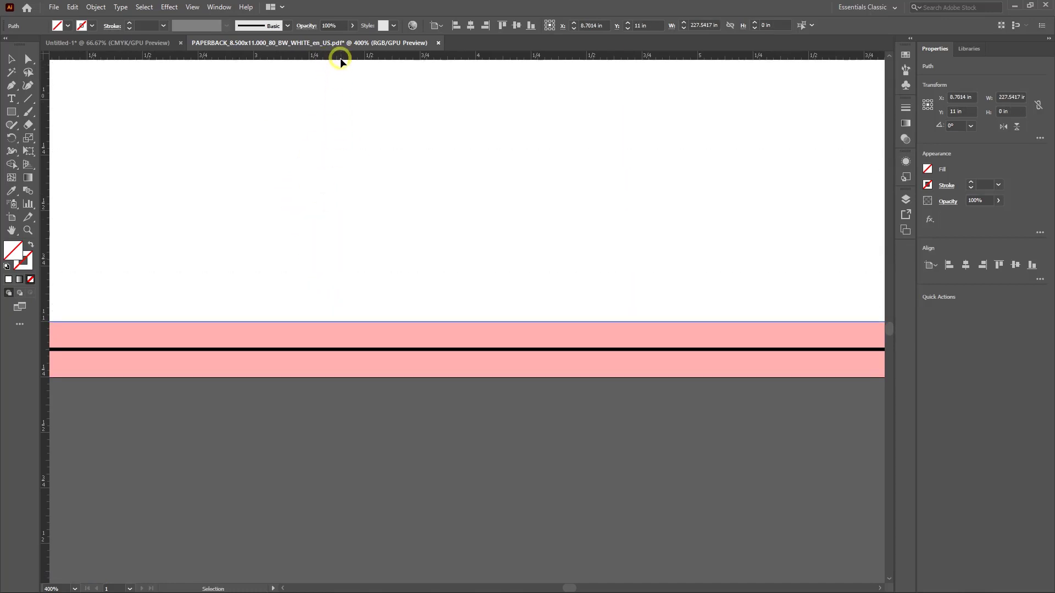
{"action": "left_click_drag", "start_coordinate": [340, 60], "coordinate": [344, 378]}
Place vertical guides on the front cover's outer edge at about 17.43 in and the red area's inner edge at about 17.18 in
{"action": "scroll", "coordinate": [427, 253], "scroll_direction": "down", "scroll_amount": 1}
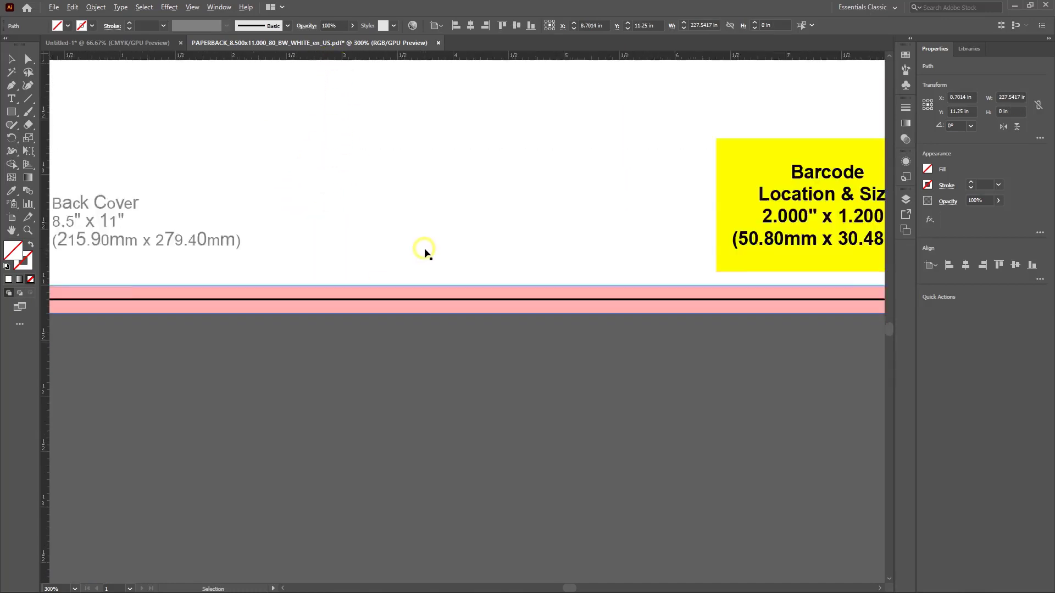
{"action": "scroll", "coordinate": [426, 253], "scroll_direction": "down", "scroll_amount": 3}
{"action": "scroll", "coordinate": [507, 172], "scroll_direction": "up", "scroll_amount": 2}
{"action": "left_click_drag", "start_coordinate": [438, 301], "coordinate": [381, 348]}
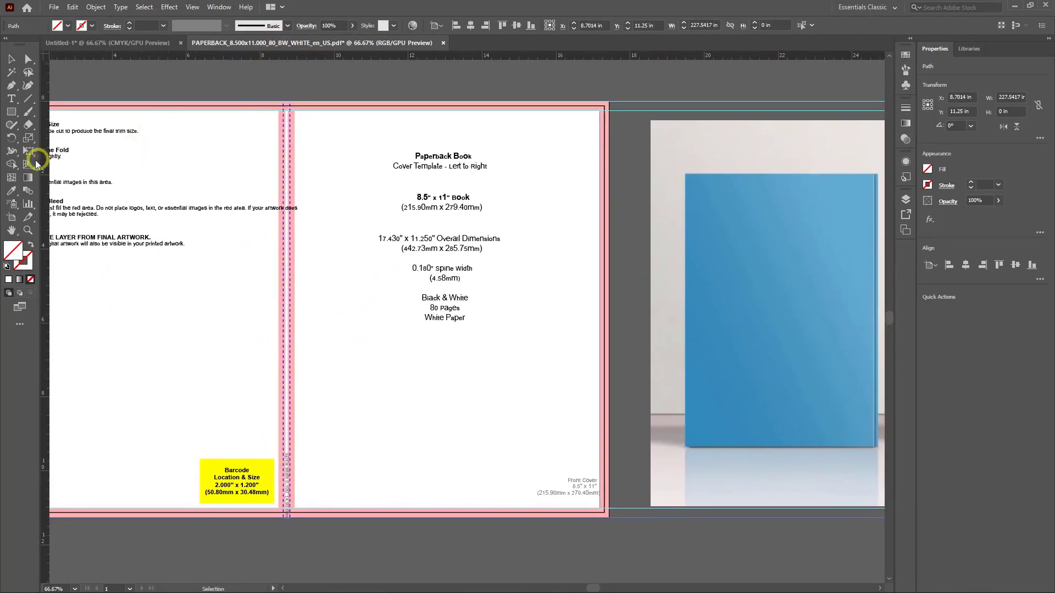
{"action": "left_click_drag", "start_coordinate": [37, 162], "coordinate": [608, 190]}
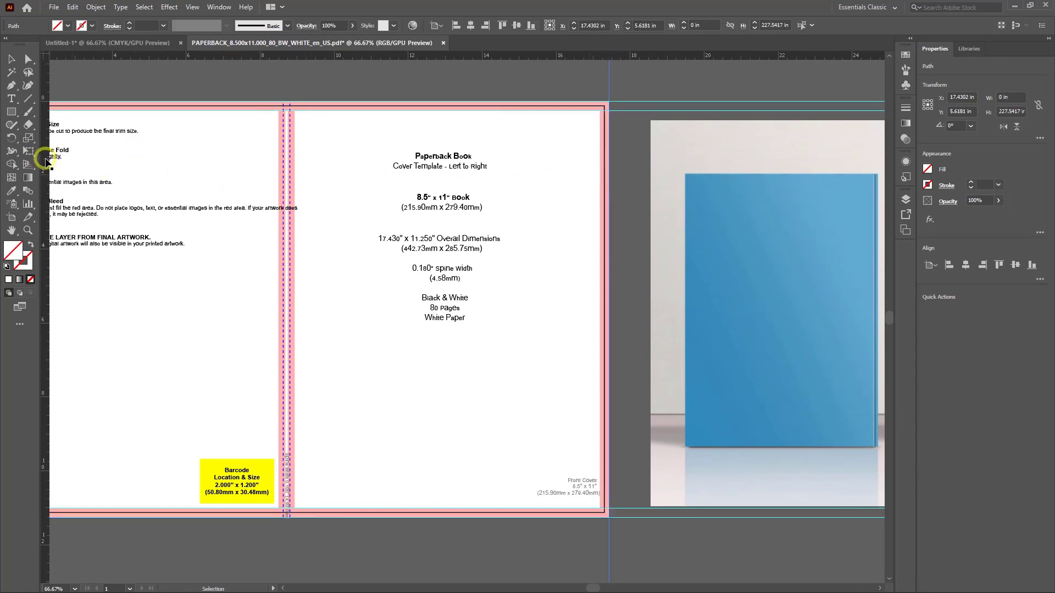
{"action": "left_click_drag", "start_coordinate": [45, 159], "coordinate": [599, 207]}
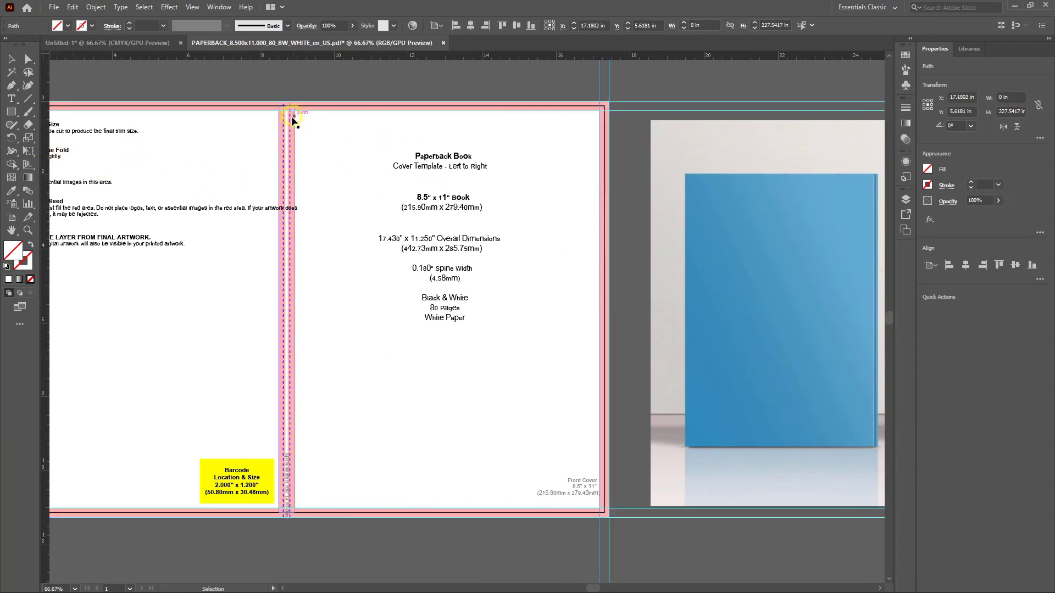
Place vertical guides on the outer edges of the spine's red bands, the front cover side at about 8.93 in
{"action": "scroll", "coordinate": [313, 266], "scroll_direction": "up", "scroll_amount": 4}
{"action": "scroll", "coordinate": [499, 258], "scroll_direction": "left", "scroll_amount": 5}
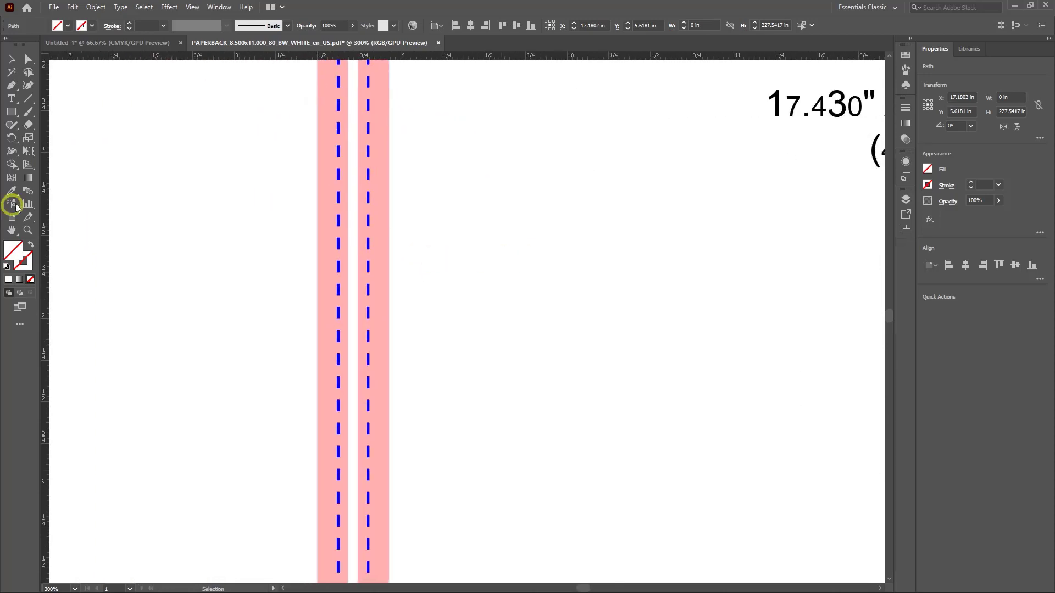
{"action": "left_click_drag", "start_coordinate": [47, 206], "coordinate": [317, 245]}
{"action": "left_click_drag", "start_coordinate": [49, 189], "coordinate": [389, 251]}
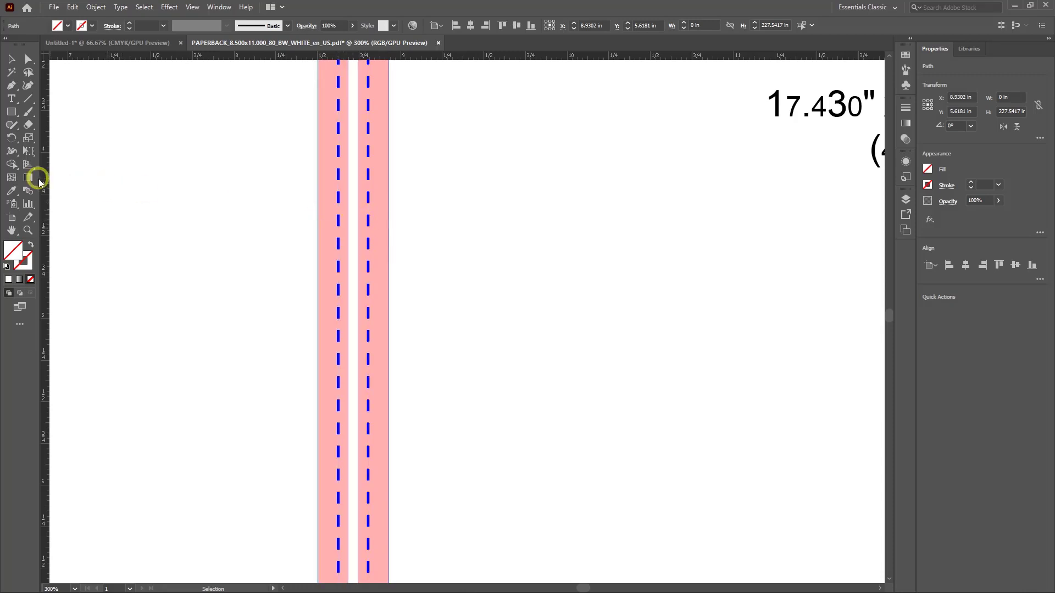
Place vertical guides on the two blue dashed spine fold lines, at 8.625 in and about 8.805 in
{"action": "left_click_drag", "start_coordinate": [48, 184], "coordinate": [338, 261]}
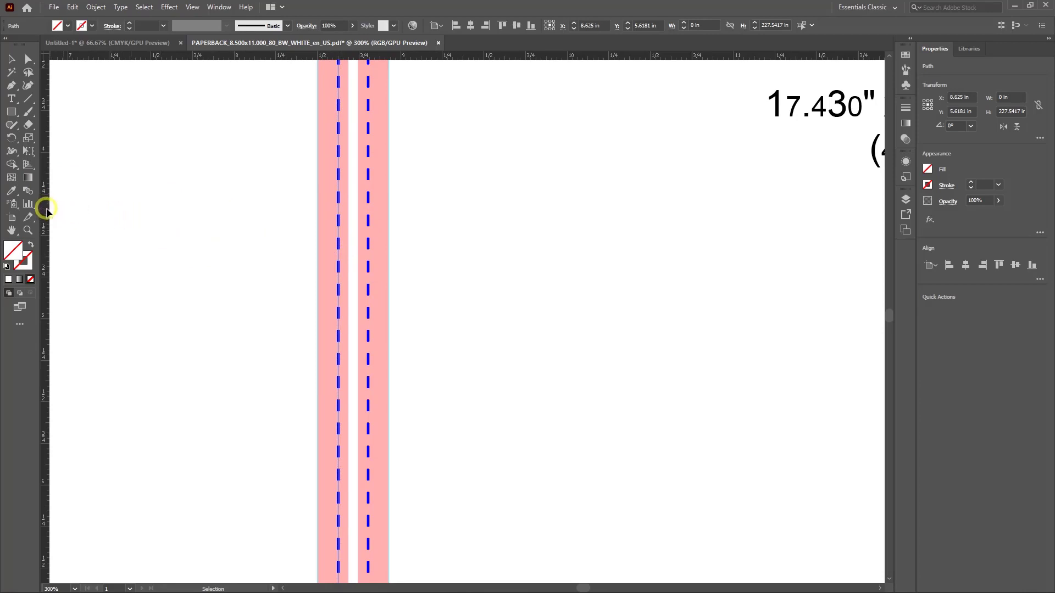
{"action": "left_click_drag", "start_coordinate": [47, 212], "coordinate": [370, 238]}
{"action": "scroll", "coordinate": [410, 245], "scroll_direction": "down", "scroll_amount": 3}
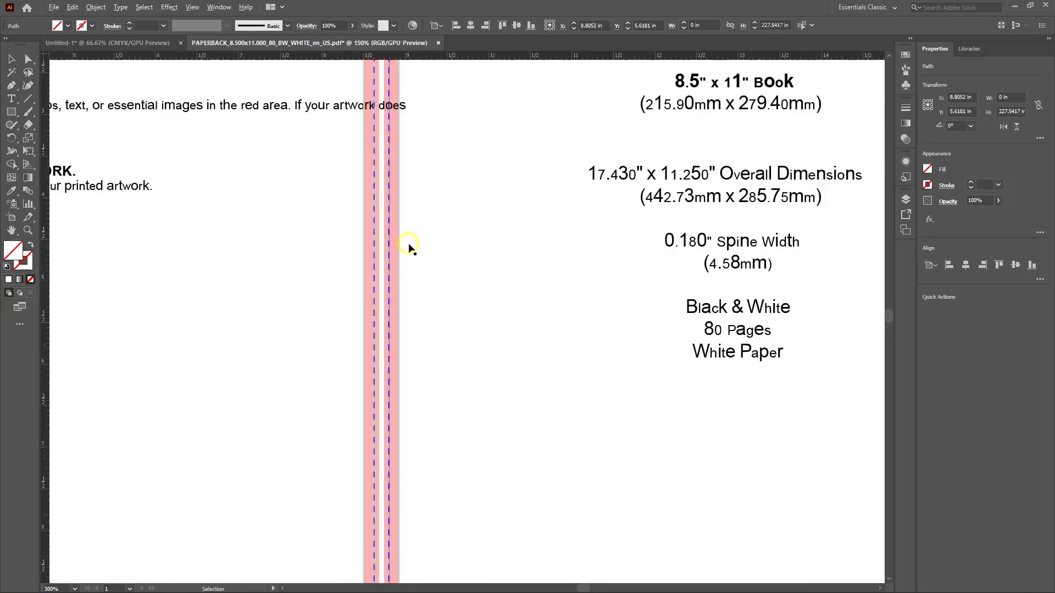
{"action": "scroll", "coordinate": [417, 266], "scroll_direction": "down", "scroll_amount": 4}
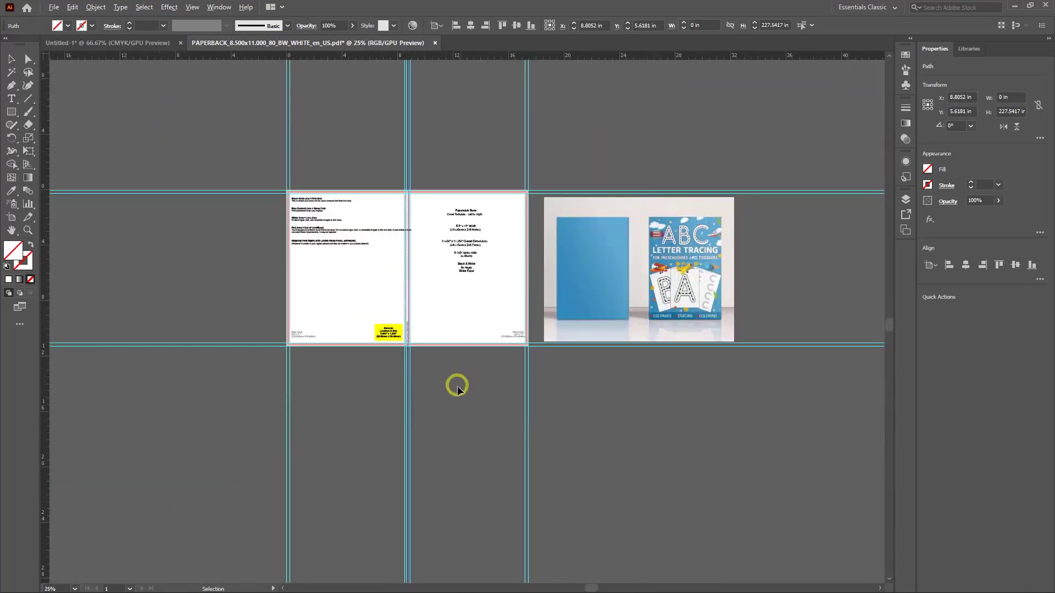
Move the reference cover image off to the empty canvas below and outside the back cover, and clear the selection
{"action": "left_click_drag", "start_coordinate": [601, 301], "coordinate": [113, 522]}
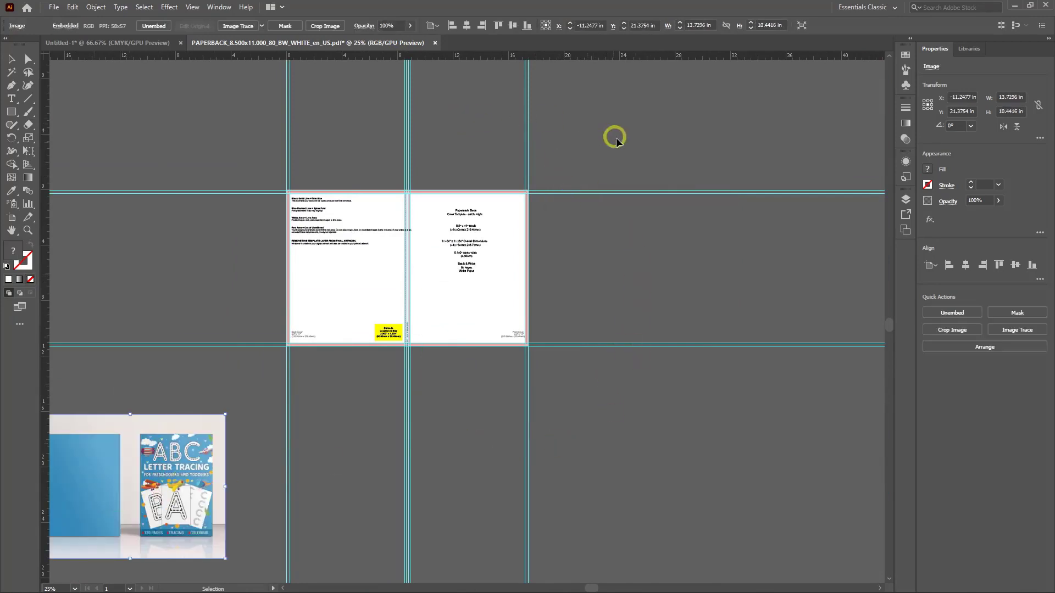
{"action": "scroll", "coordinate": [593, 252], "scroll_direction": "up", "scroll_amount": 1}
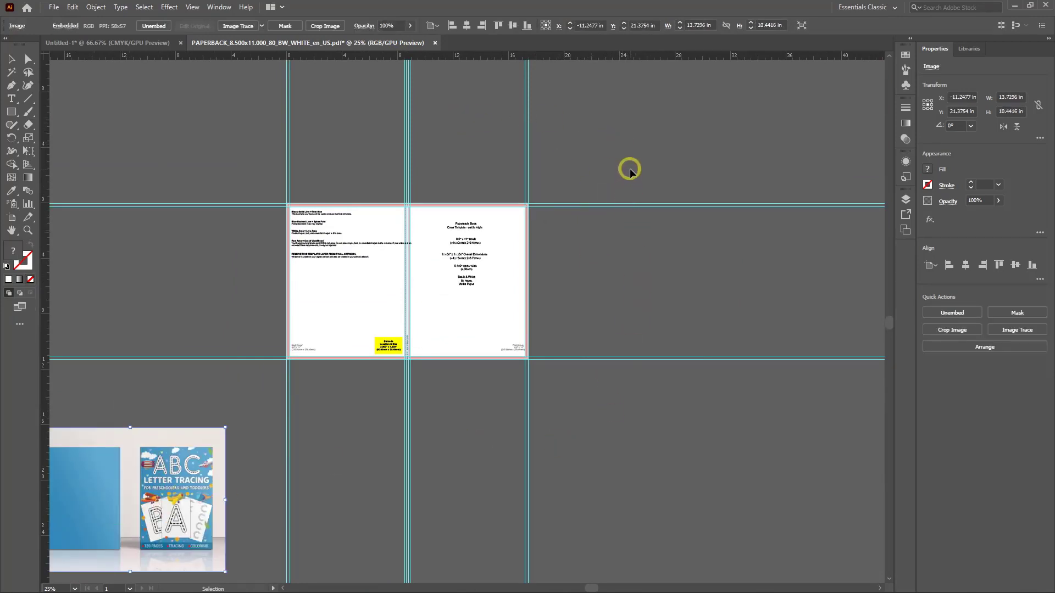
{"action": "left_click_drag", "start_coordinate": [629, 169], "coordinate": [722, 427]}
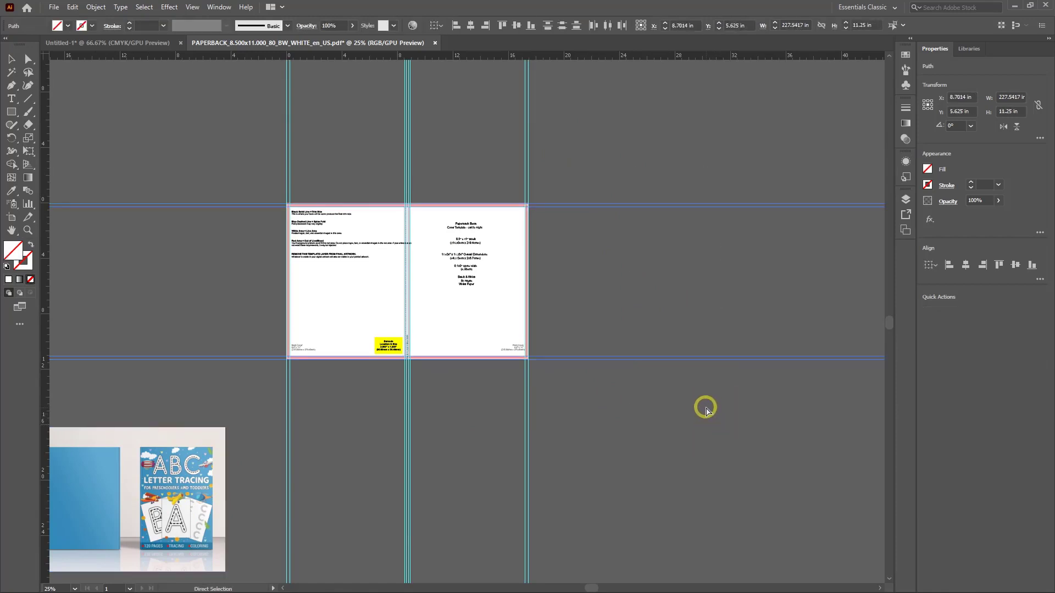
{"action": "key", "text": "v"}
{"action": "left_click", "coordinate": [706, 410]}
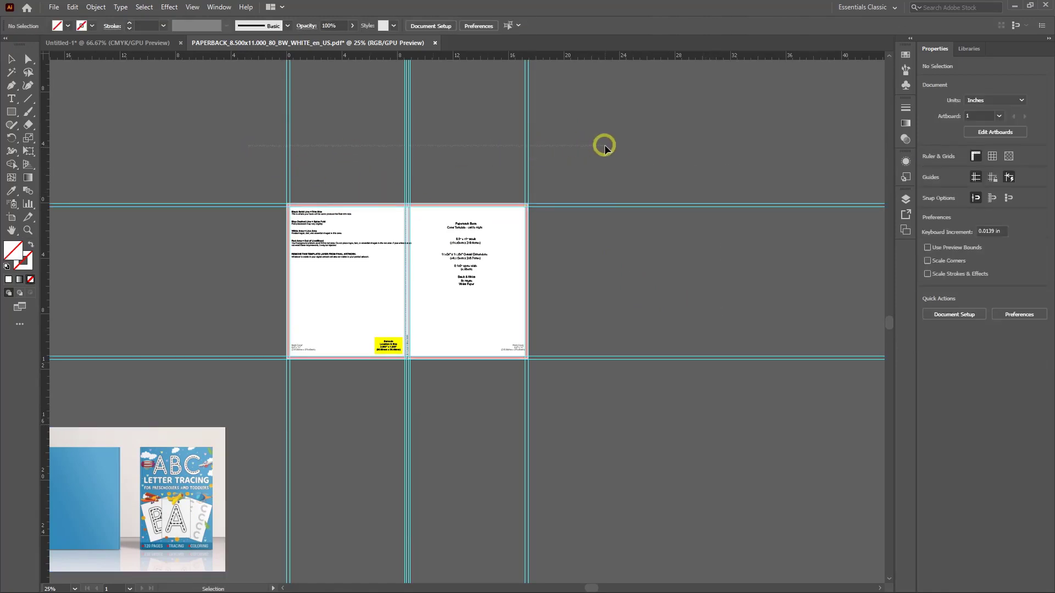
{"action": "mouse_move", "coordinate": [604, 148]}
{"action": "left_mouse_down"}
{"action": "mouse_move", "coordinate": [615, 129]}
{"action": "mouse_move", "coordinate": [607, 135]}
{"action": "left_mouse_up"}
{"action": "left_click", "coordinate": [591, 145]}
Delete all the template's artwork and text from the artboard, keeping the guides and the reference image
{"action": "scroll", "coordinate": [472, 312], "scroll_direction": "up", "scroll_amount": 1}
{"action": "scroll", "coordinate": [490, 302], "scroll_direction": "up", "scroll_amount": 1}
{"action": "scroll", "coordinate": [490, 307], "scroll_direction": "up", "scroll_amount": 3}
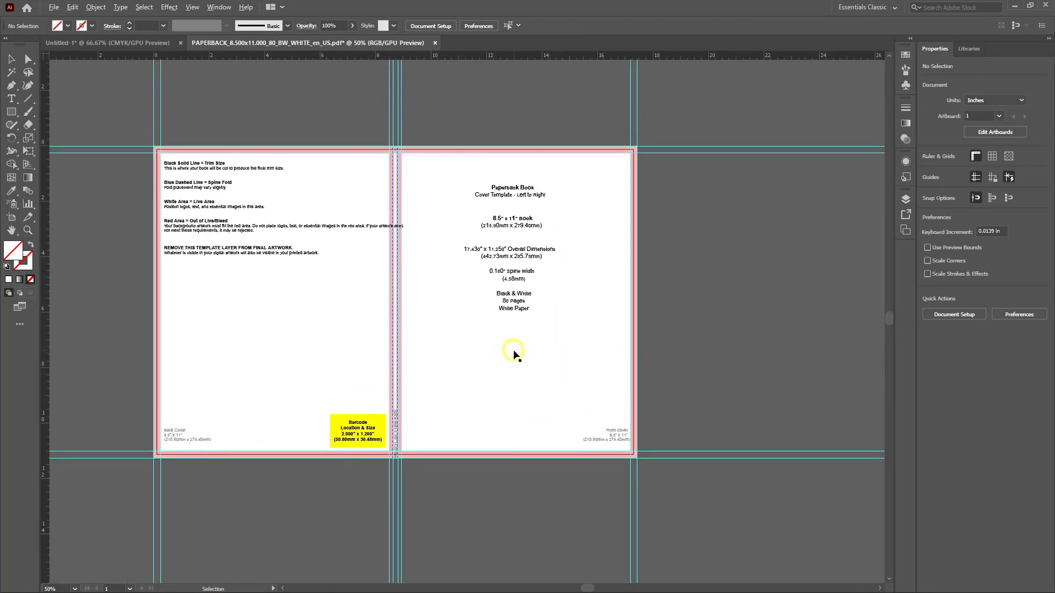
{"action": "scroll", "coordinate": [513, 354], "scroll_direction": "up", "scroll_amount": 1}
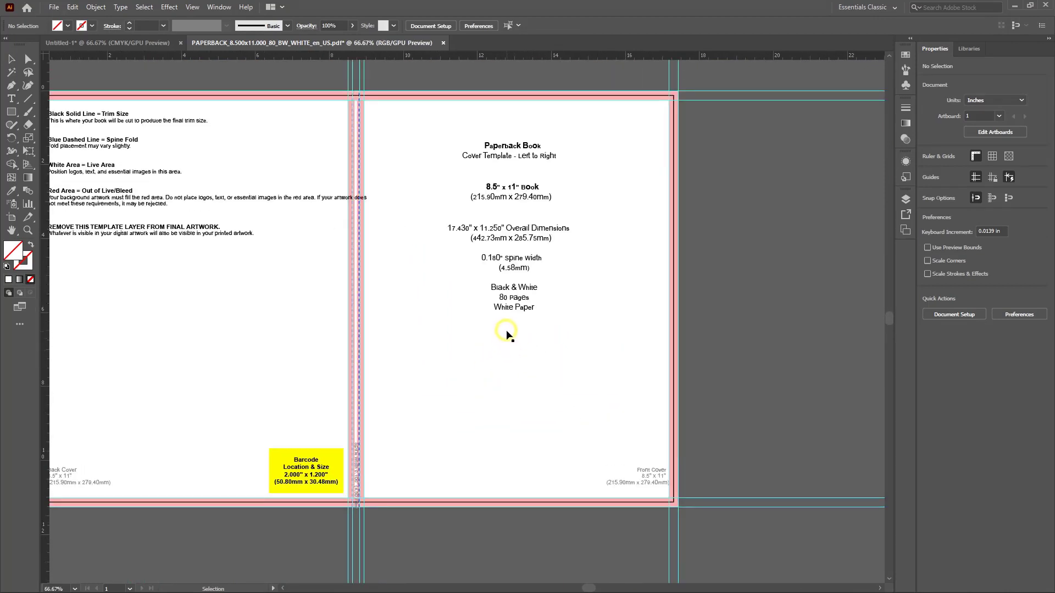
{"action": "scroll", "coordinate": [478, 311], "scroll_direction": "down", "scroll_amount": 3}
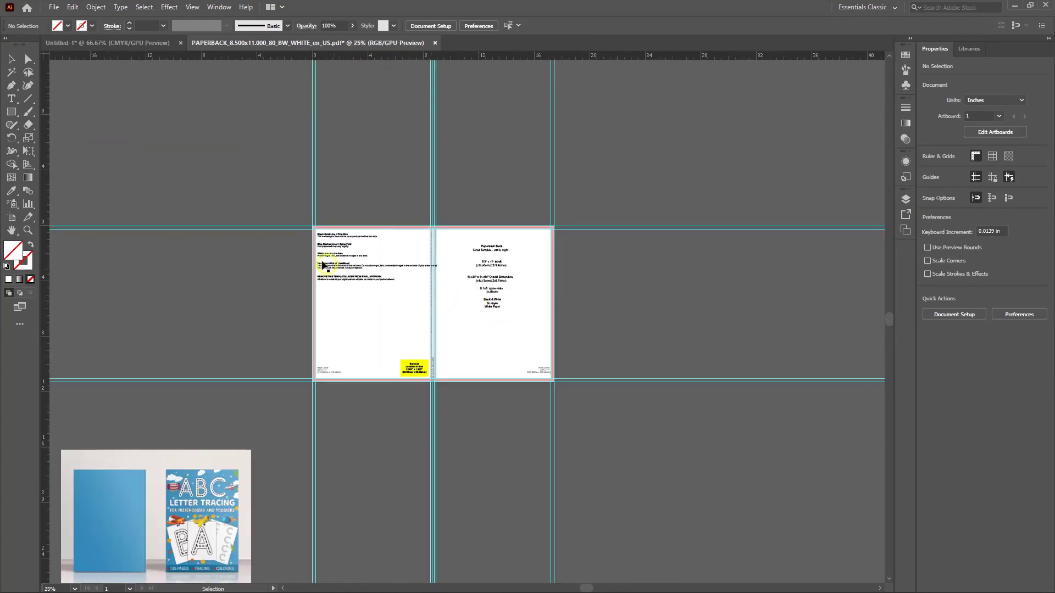
{"action": "key", "text": "ctrl+a"}
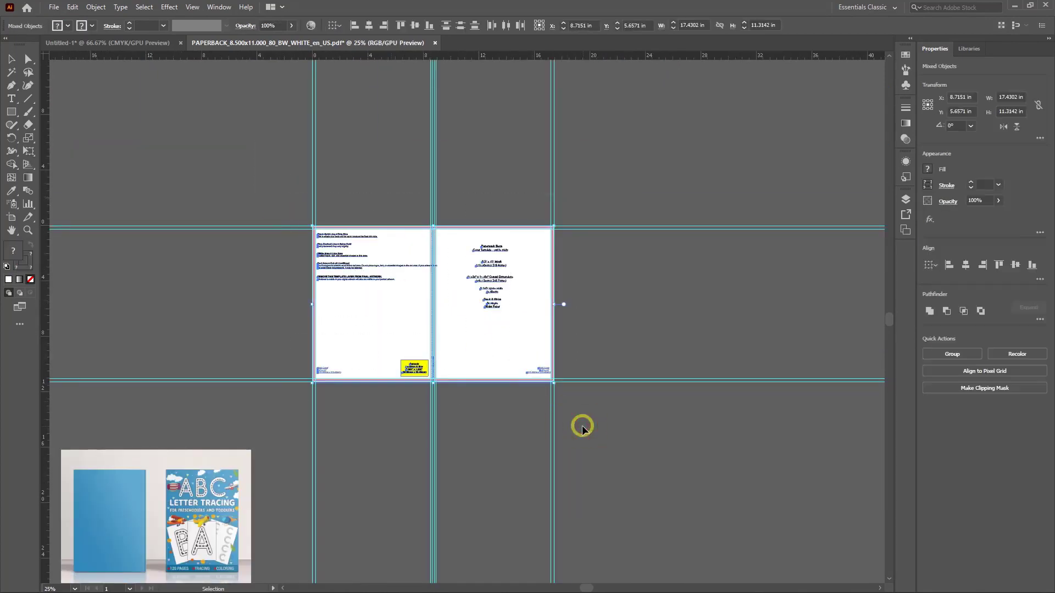
{"action": "key", "text": "Delete"}
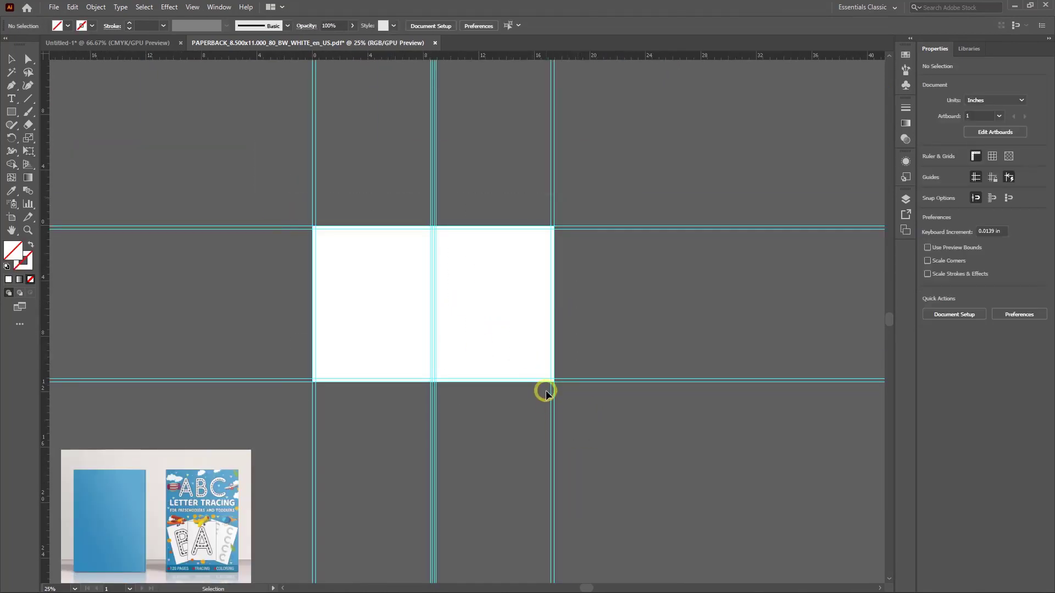
Move the reference image up beside the artboard, level with the back cover
{"action": "scroll", "coordinate": [497, 358], "scroll_direction": "up", "scroll_amount": 3}
{"action": "scroll", "coordinate": [508, 363], "scroll_direction": "down", "scroll_amount": 1}
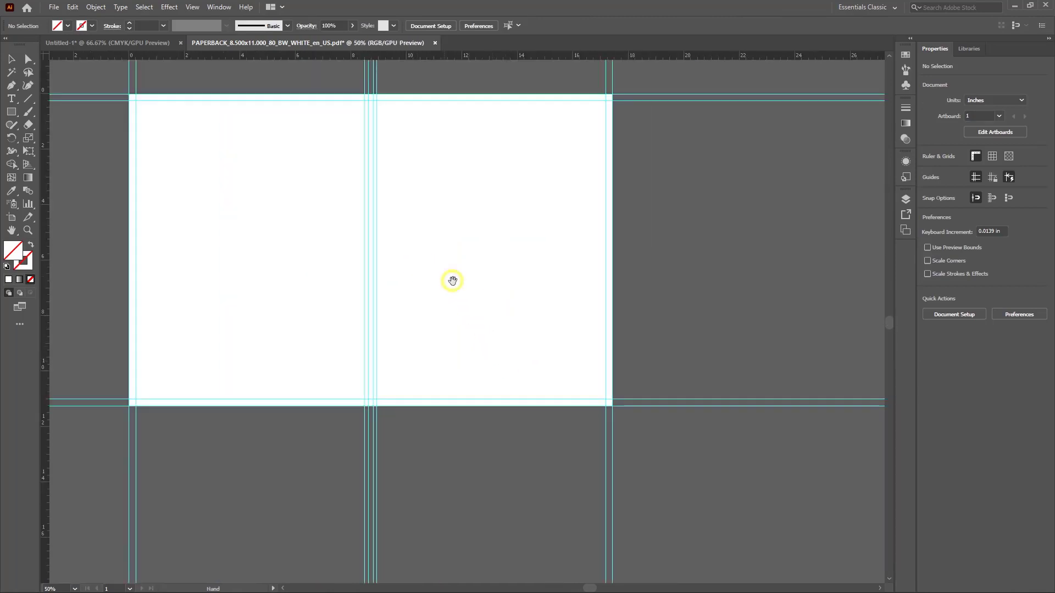
{"action": "left_click_drag", "start_coordinate": [452, 281], "coordinate": [577, 332]}
{"action": "scroll", "coordinate": [452, 299], "scroll_direction": "down", "scroll_amount": 1}
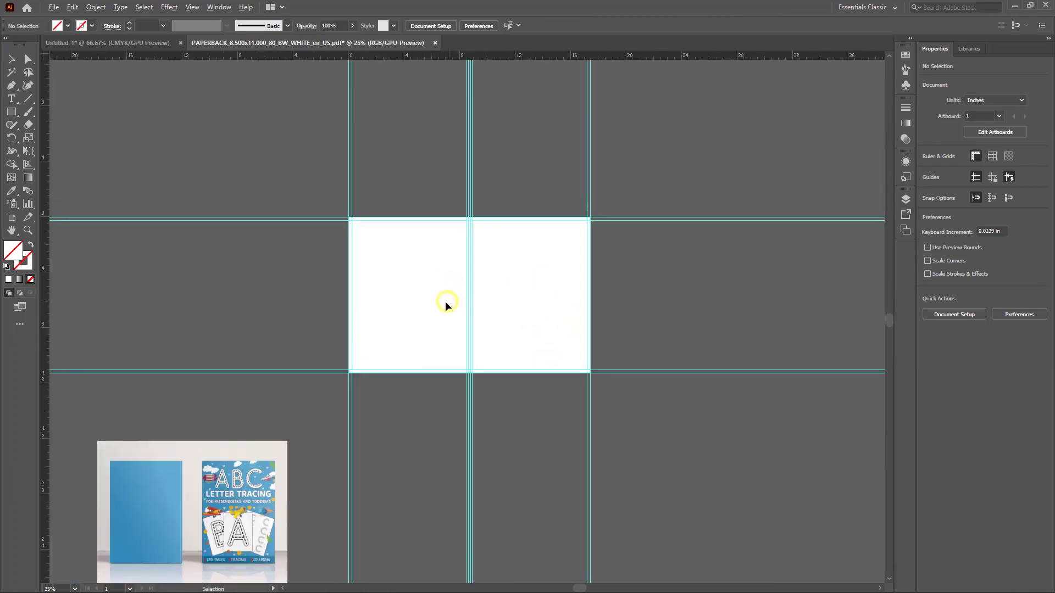
{"action": "left_click_drag", "start_coordinate": [413, 360], "coordinate": [442, 333]}
{"action": "left_click_drag", "start_coordinate": [279, 474], "coordinate": [298, 253]}
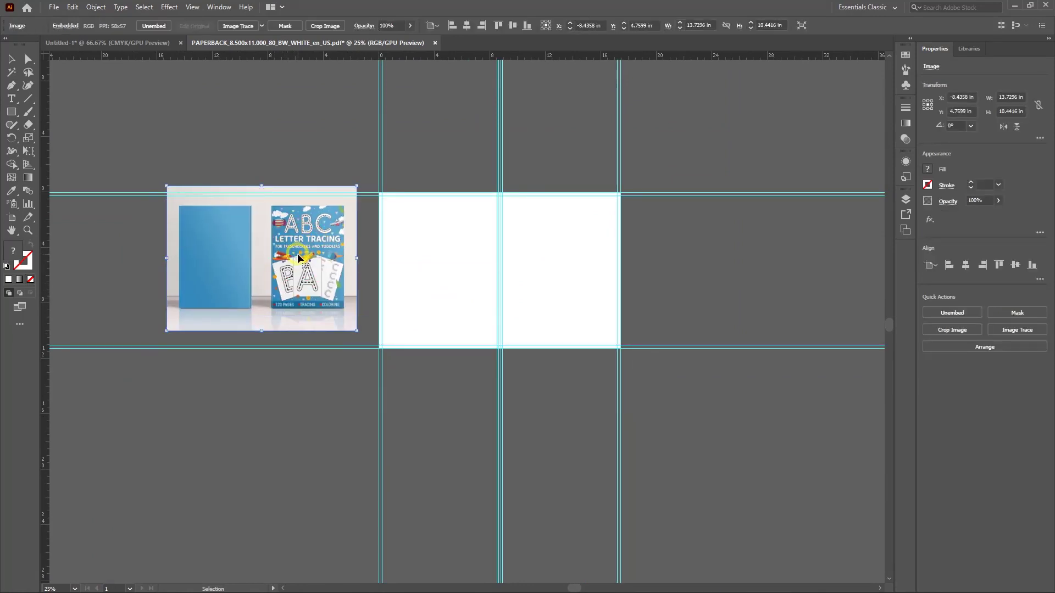
{"action": "scroll", "coordinate": [329, 296], "scroll_direction": "up", "scroll_amount": 1}
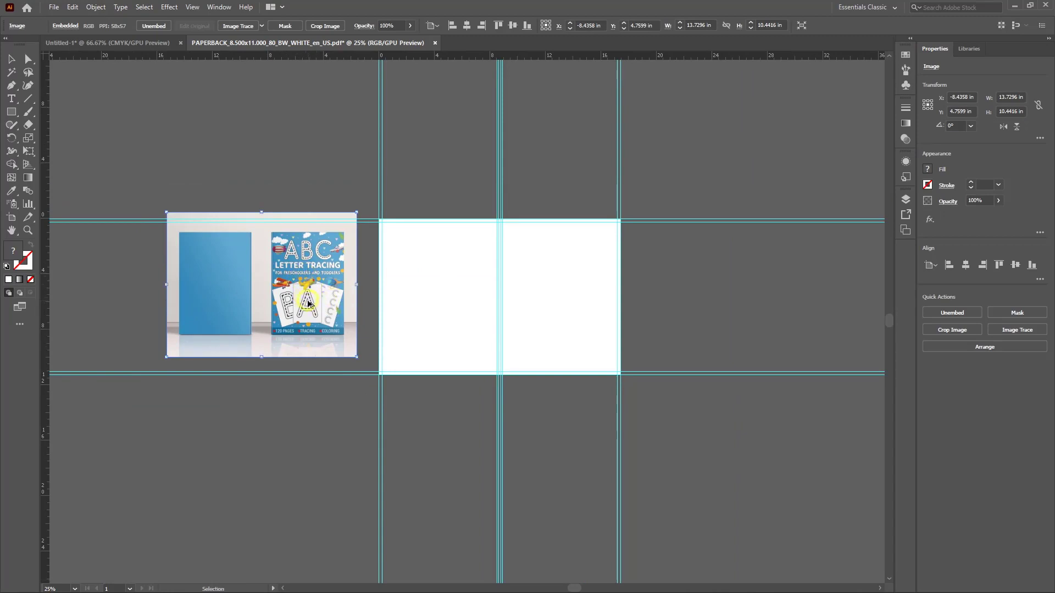
{"action": "scroll", "coordinate": [307, 303], "scroll_direction": "up", "scroll_amount": 3}
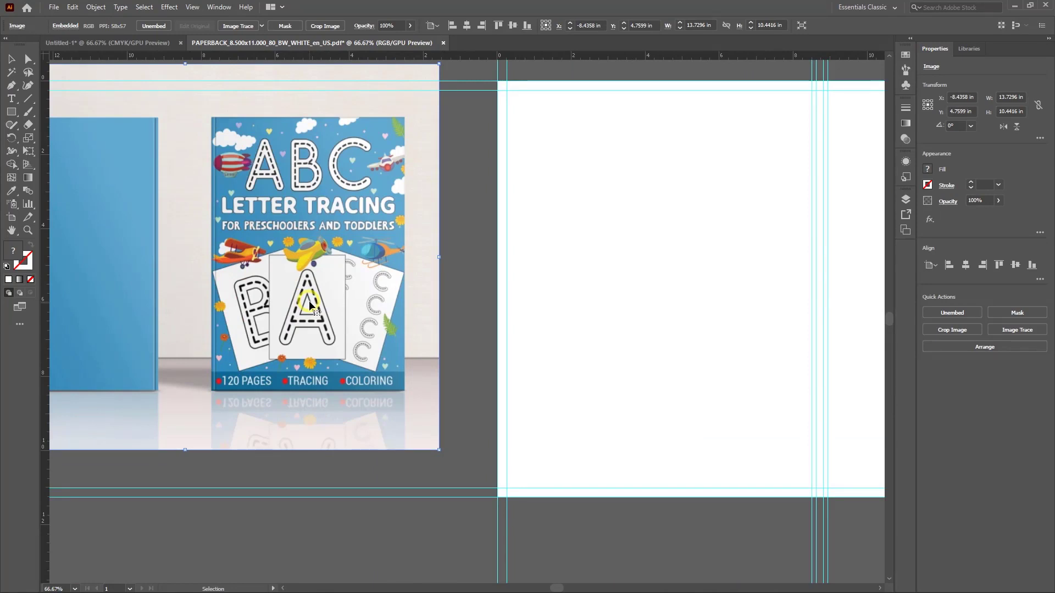
Reposition the reference image at about X -9.64 in, Y 5.19 in, leaving a gap beside the back cover
{"action": "left_click_drag", "start_coordinate": [640, 275], "coordinate": [548, 275]}
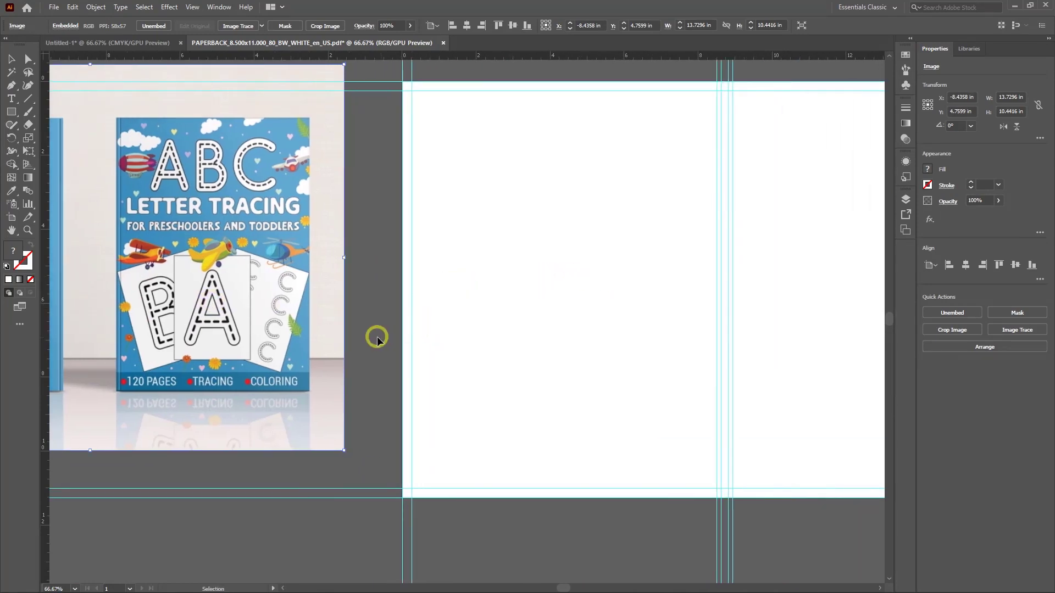
{"action": "scroll", "coordinate": [377, 341], "scroll_direction": "down", "scroll_amount": 1}
{"action": "scroll", "coordinate": [370, 336], "scroll_direction": "down", "scroll_amount": 1}
{"action": "left_click_drag", "start_coordinate": [511, 308], "coordinate": [406, 307]}
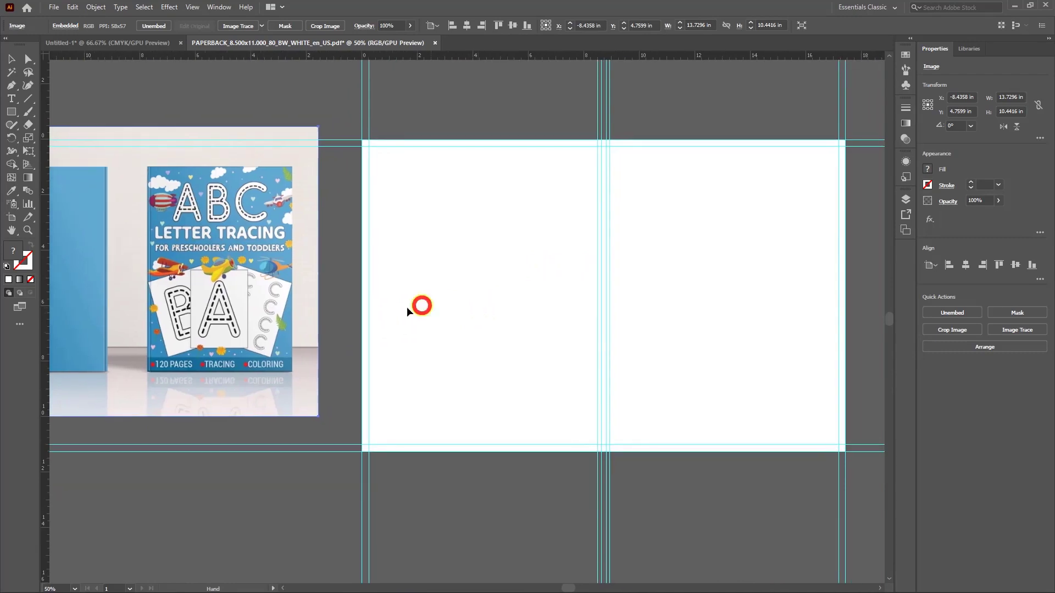
{"action": "left_click_drag", "start_coordinate": [257, 297], "coordinate": [285, 312]}
{"action": "left_click_drag", "start_coordinate": [472, 297], "coordinate": [409, 294]}
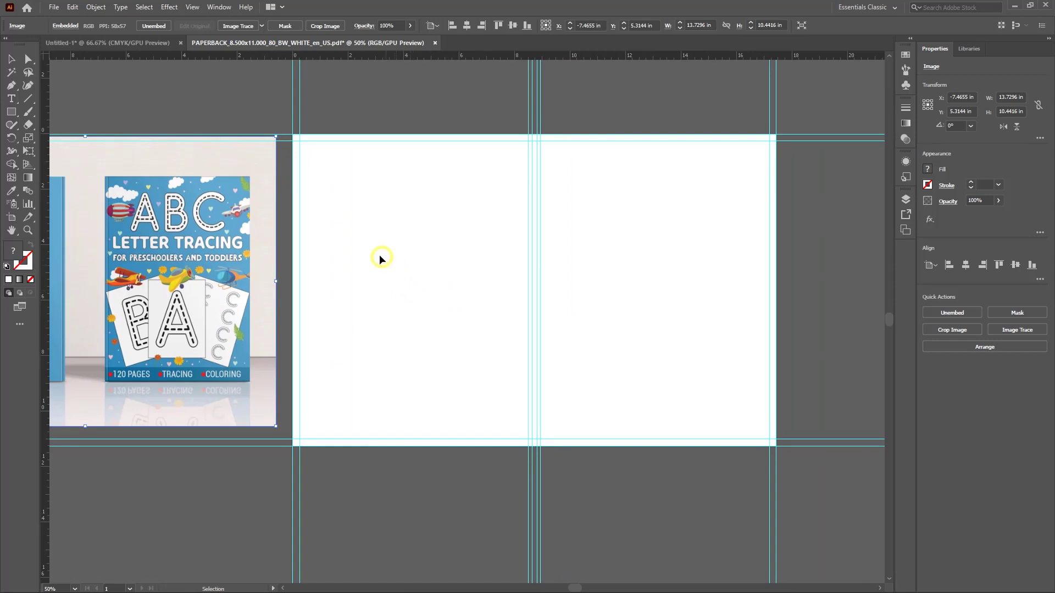
{"action": "scroll", "coordinate": [179, 281], "scroll_direction": "down", "scroll_amount": 2}
{"action": "left_click_drag", "start_coordinate": [325, 308], "coordinate": [544, 306]}
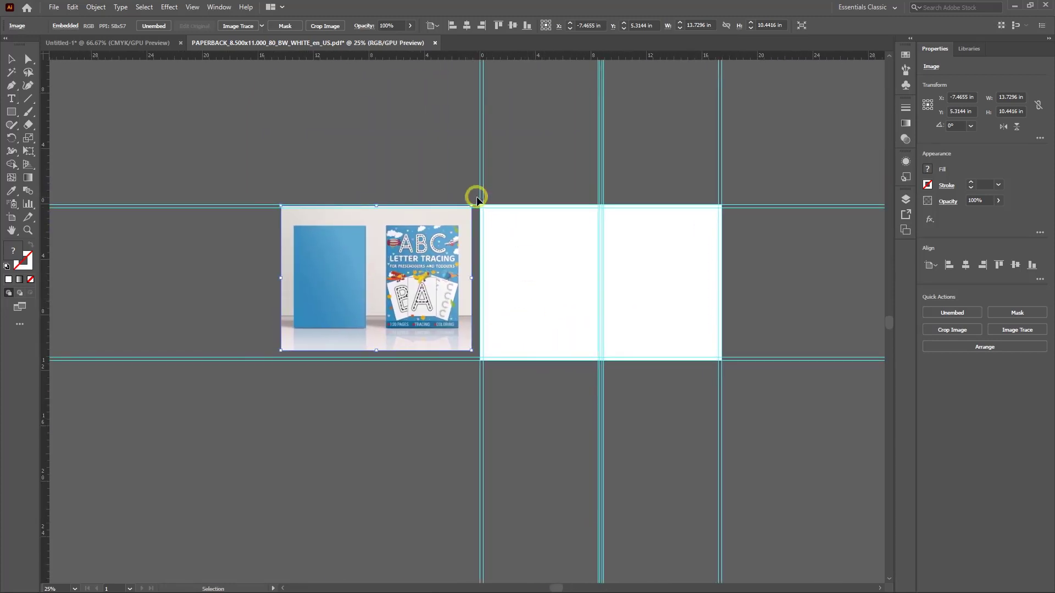
{"action": "left_click_drag", "start_coordinate": [417, 284], "coordinate": [387, 281]}
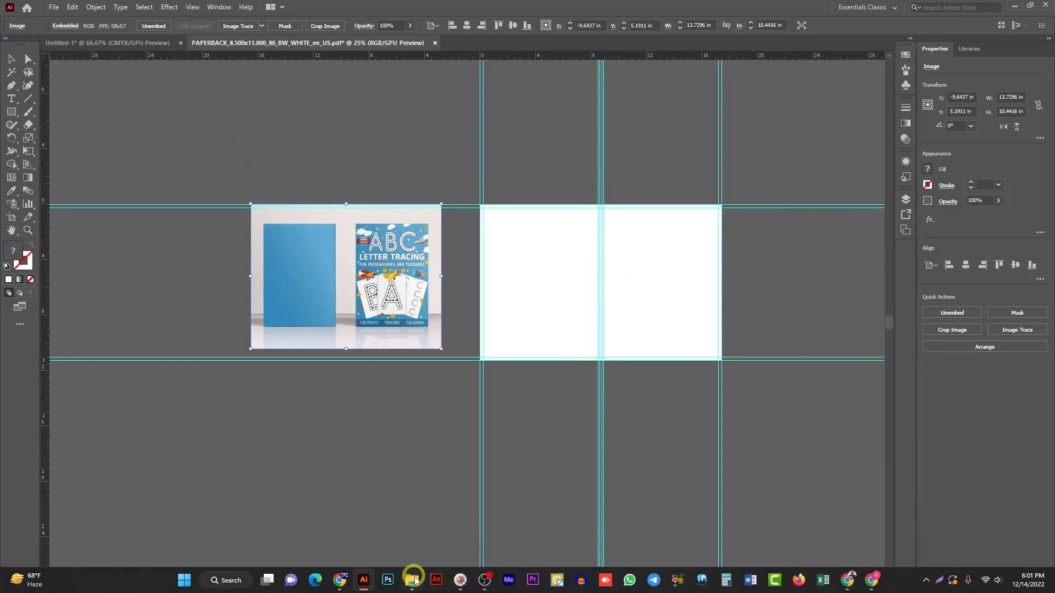
Open PAPERBACK_8.500x11.000_80_BW_WHITE_en_US.png from the KDP_COVER_TEMPLATE folder to check the overall cover dimensions, and return to Illustrator
{"action": "mouse_move", "coordinate": [415, 581]}
{"action": "left_click", "coordinate": [403, 520]}
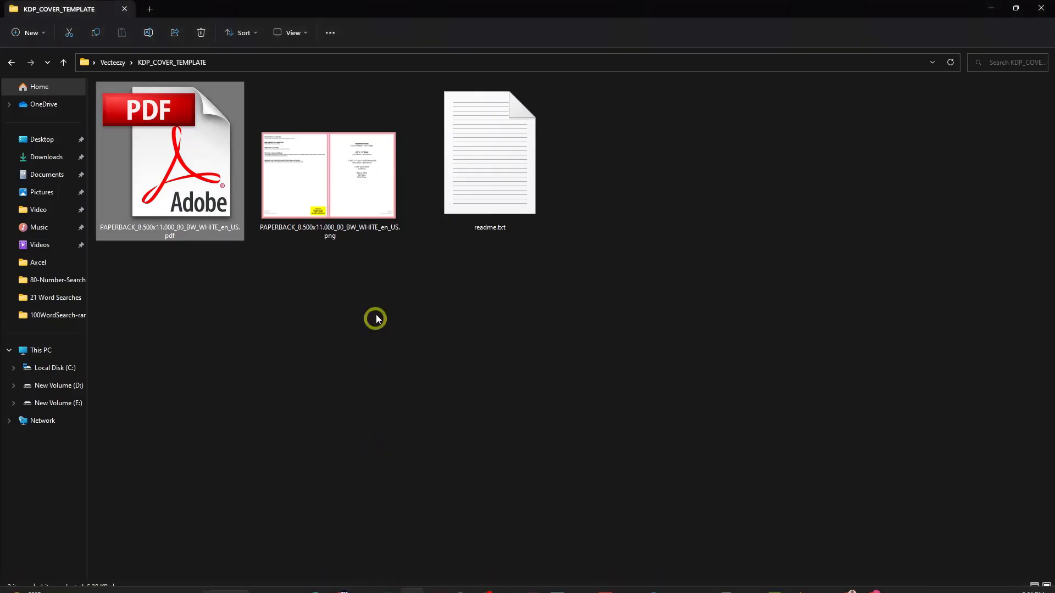
{"action": "double_click", "coordinate": [324, 194]}
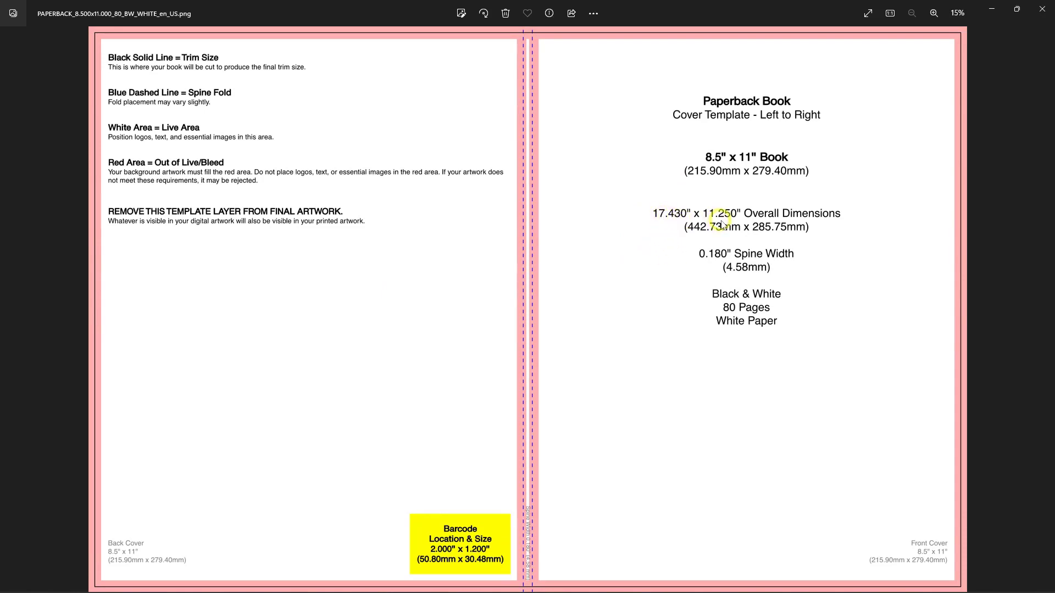
{"action": "left_click", "coordinate": [992, 9]}
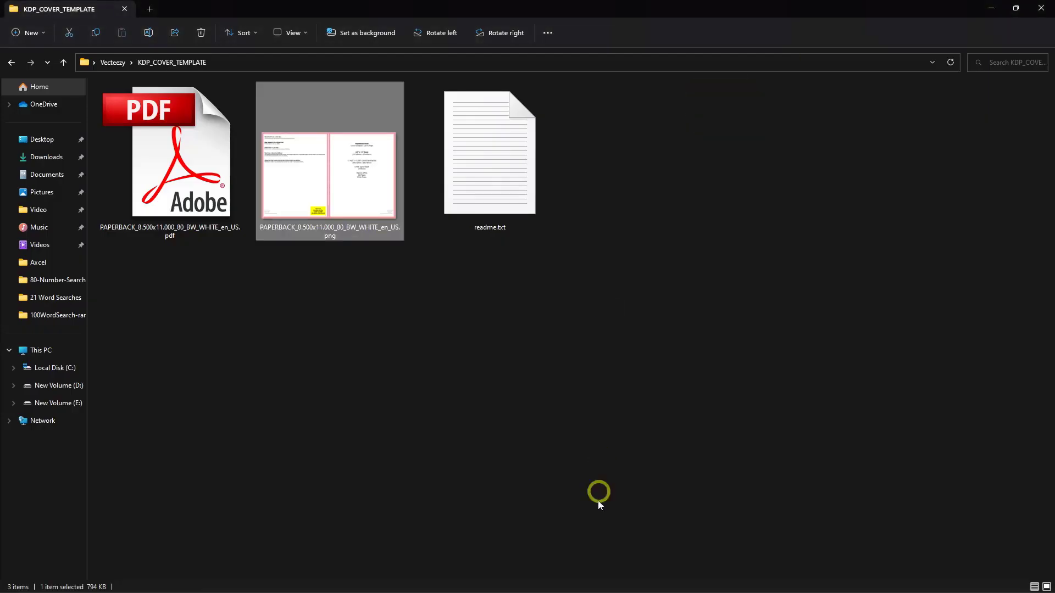
{"action": "left_click", "coordinate": [992, 7]}
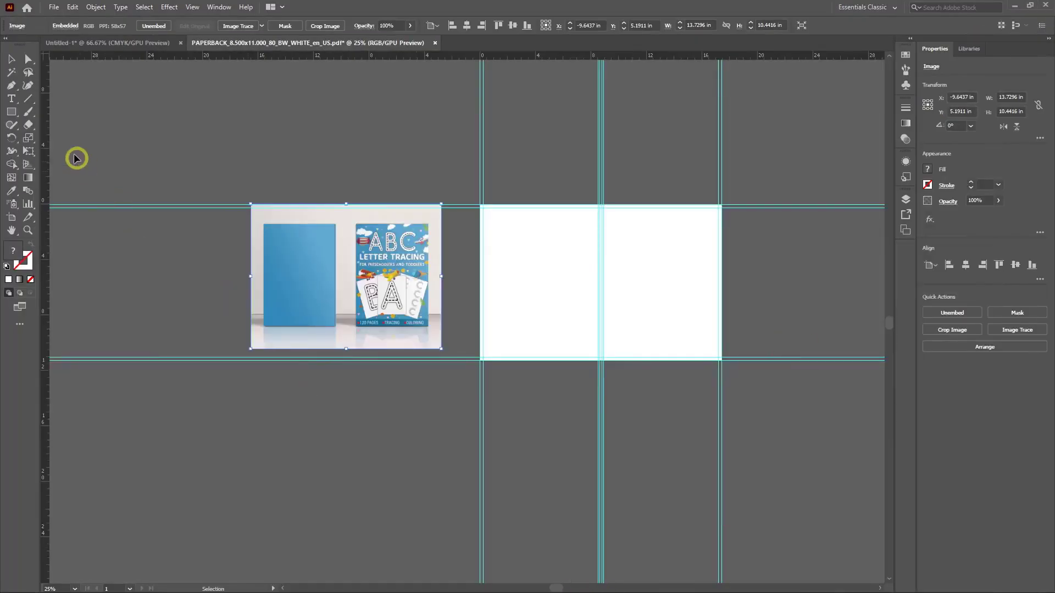
Create a rectangle 17.43 in wide and 11.25 in high on the empty canvas below the artboard
{"action": "left_click", "coordinate": [396, 413]}
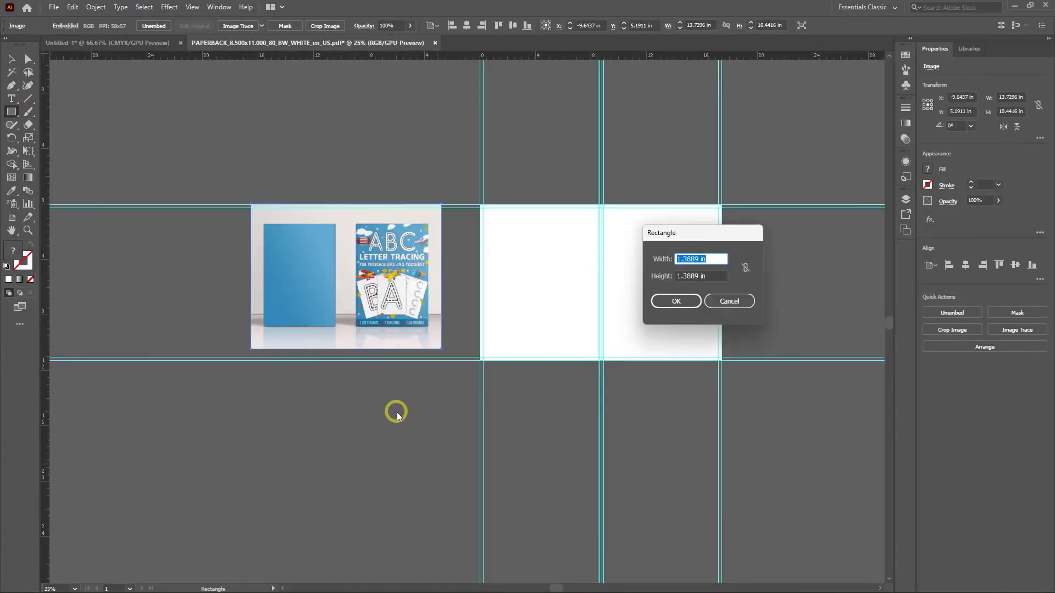
{"action": "left_click_drag", "start_coordinate": [697, 235], "coordinate": [593, 268]}
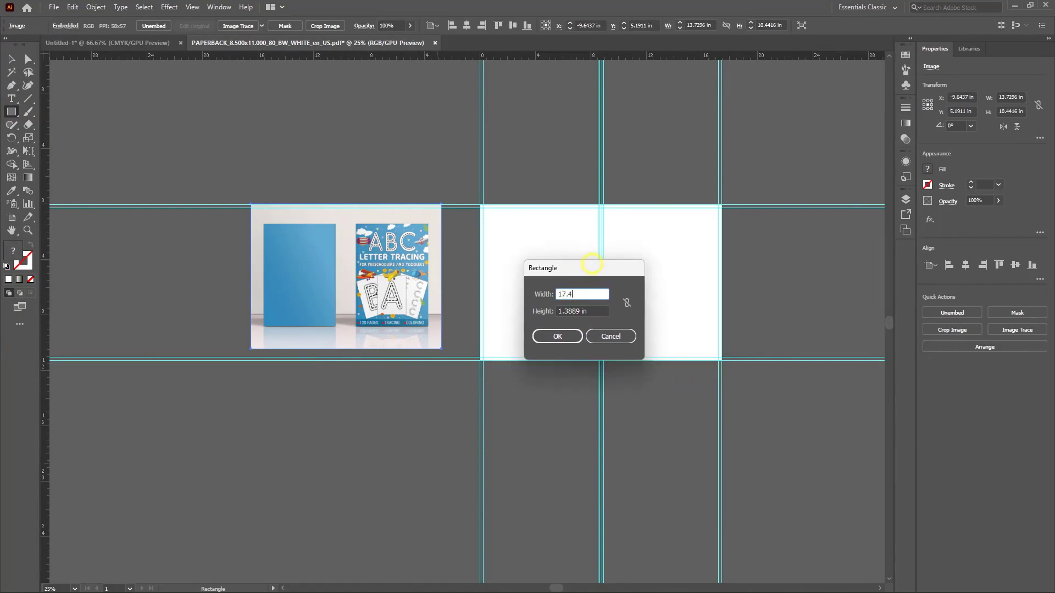
{"action": "left_click_drag", "start_coordinate": [596, 310], "coordinate": [560, 312]}
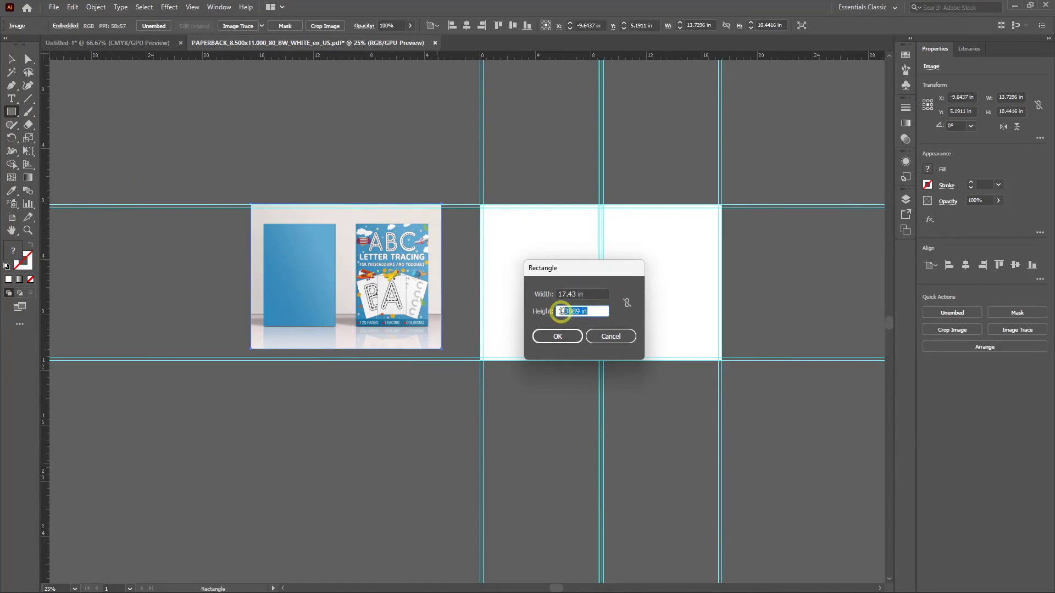
{"action": "type", "text": "11.2"}
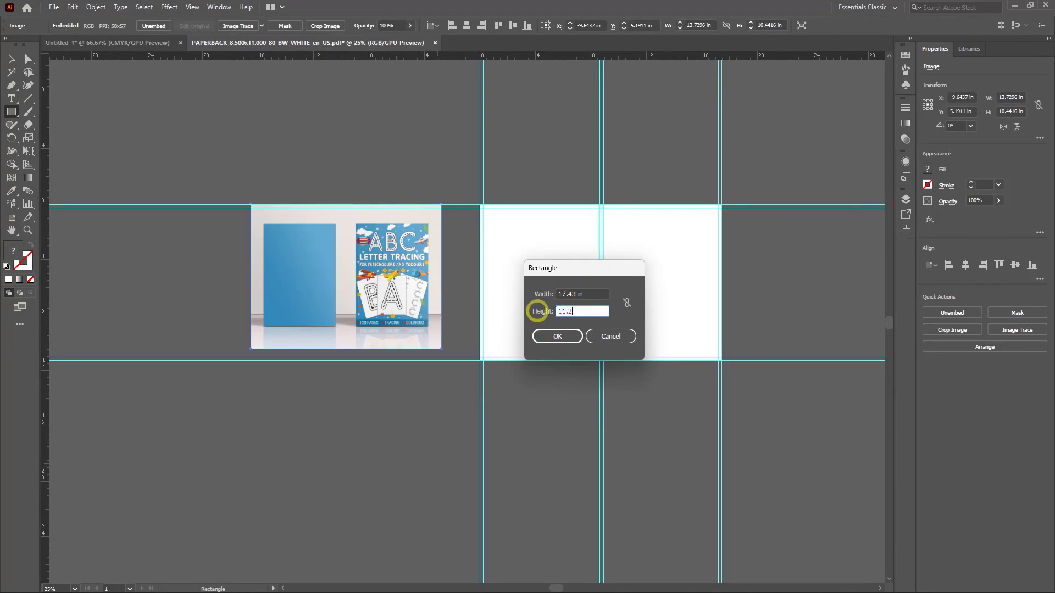
{"action": "type", "text": "50"}
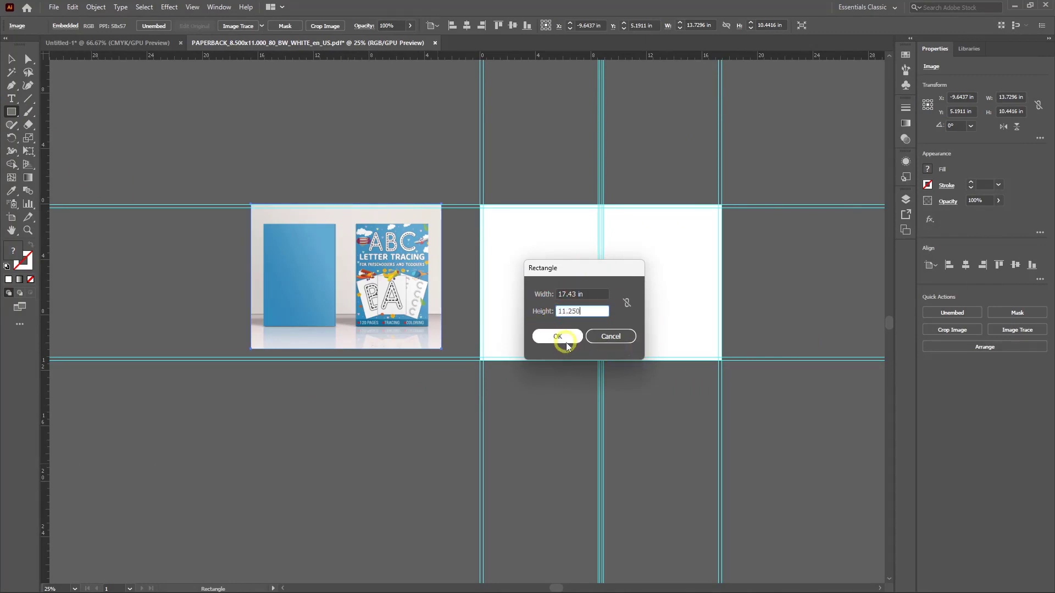
{"action": "left_click", "coordinate": [558, 337]}
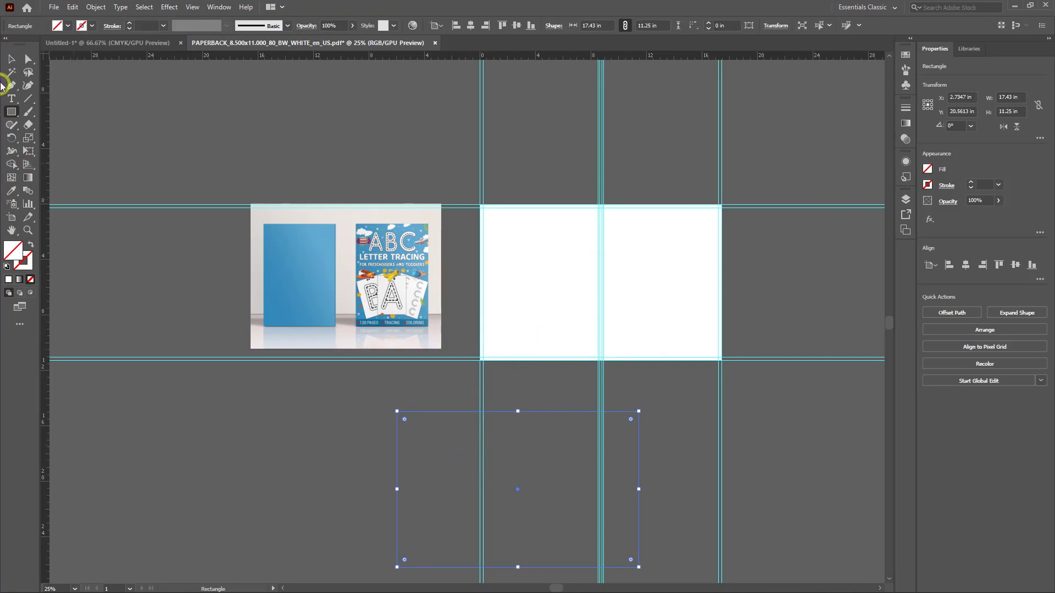
Fill the new rectangle with a salmon pink and move it beyond the back cover side, below the reference image
{"action": "left_click", "coordinate": [68, 26]}
{"action": "left_click", "coordinate": [68, 26]}
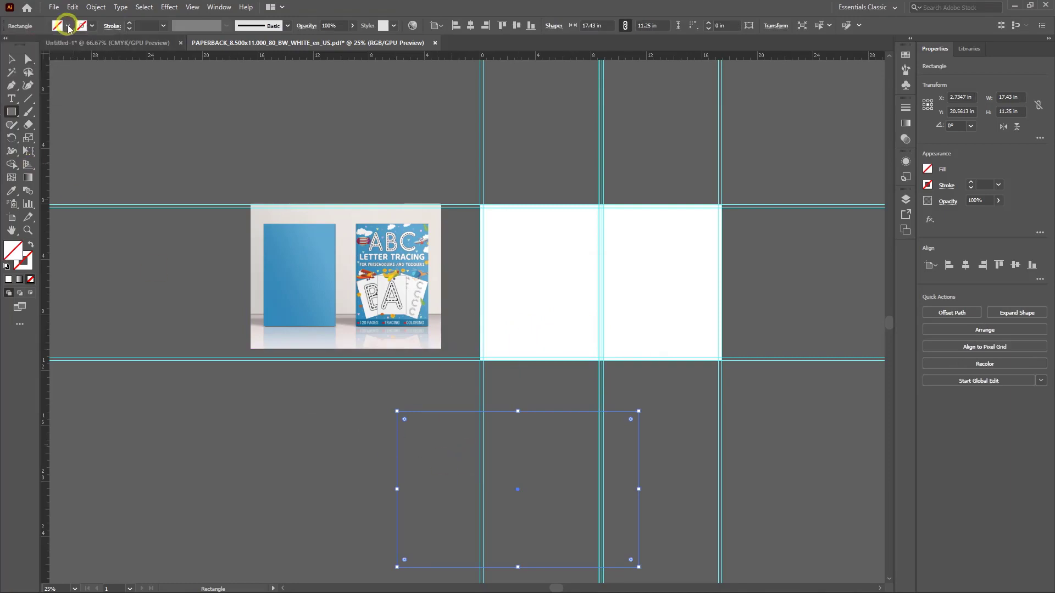
{"action": "double_click", "coordinate": [12, 255]}
{"action": "left_click_drag", "start_coordinate": [191, 187], "coordinate": [189, 172]}
{"action": "left_click", "coordinate": [363, 171]}
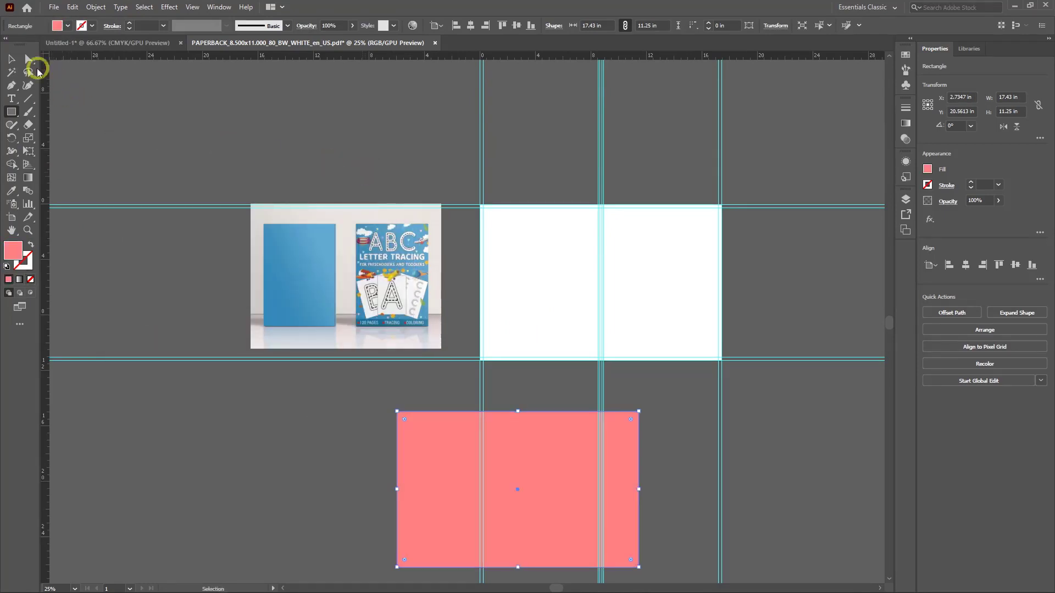
{"action": "left_click", "coordinate": [8, 60]}
{"action": "left_click_drag", "start_coordinate": [456, 457], "coordinate": [213, 440]}
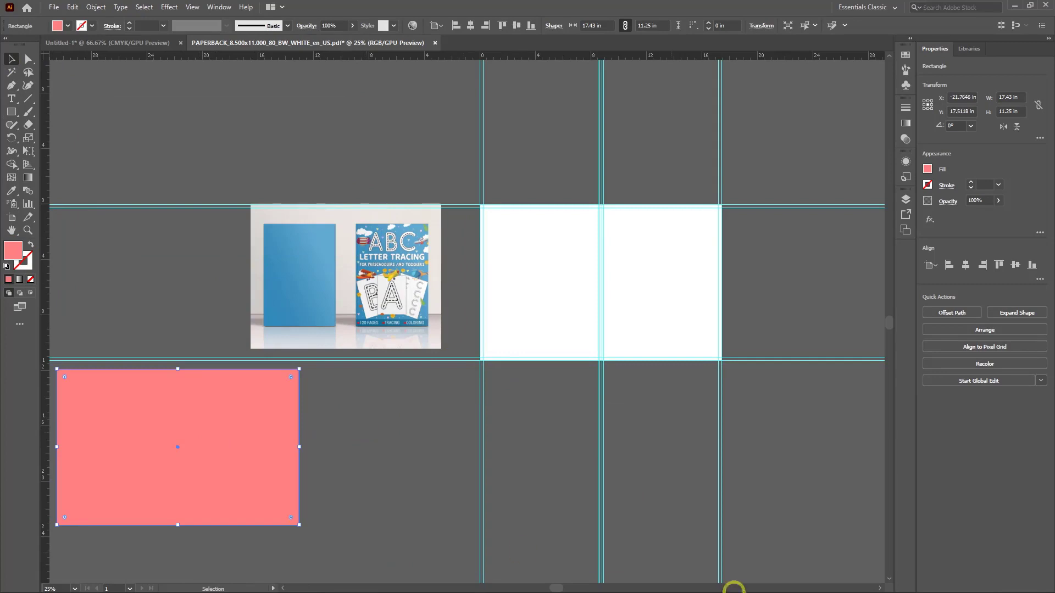
Check the spine width in the open PAPERBACK_8.500x11.000_80_BW_WHITE_en_US.png template image, and return to Illustrator
{"action": "mouse_move", "coordinate": [830, 581]}
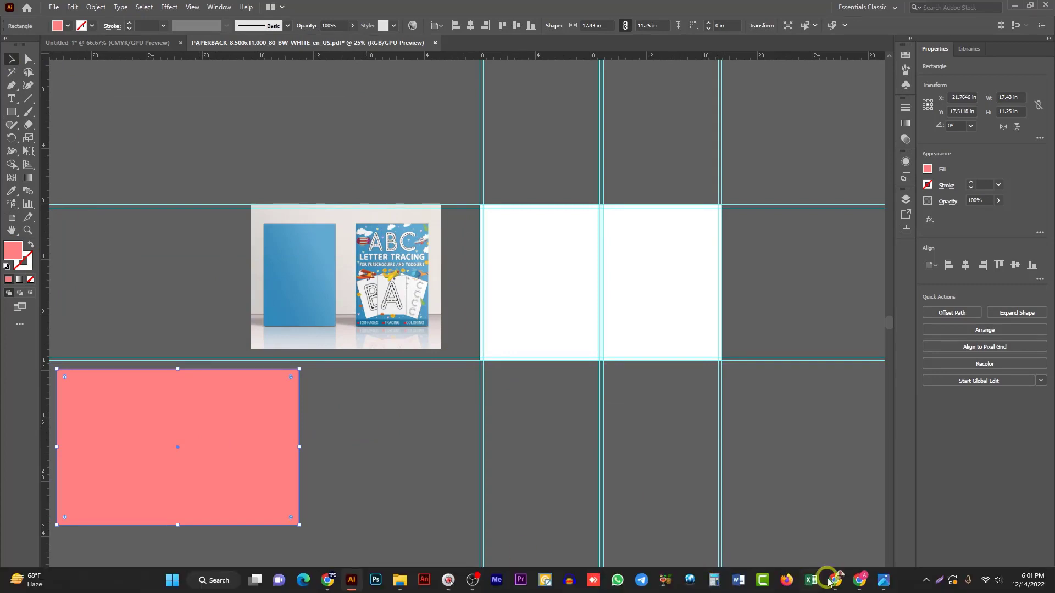
{"action": "left_click", "coordinate": [883, 581]}
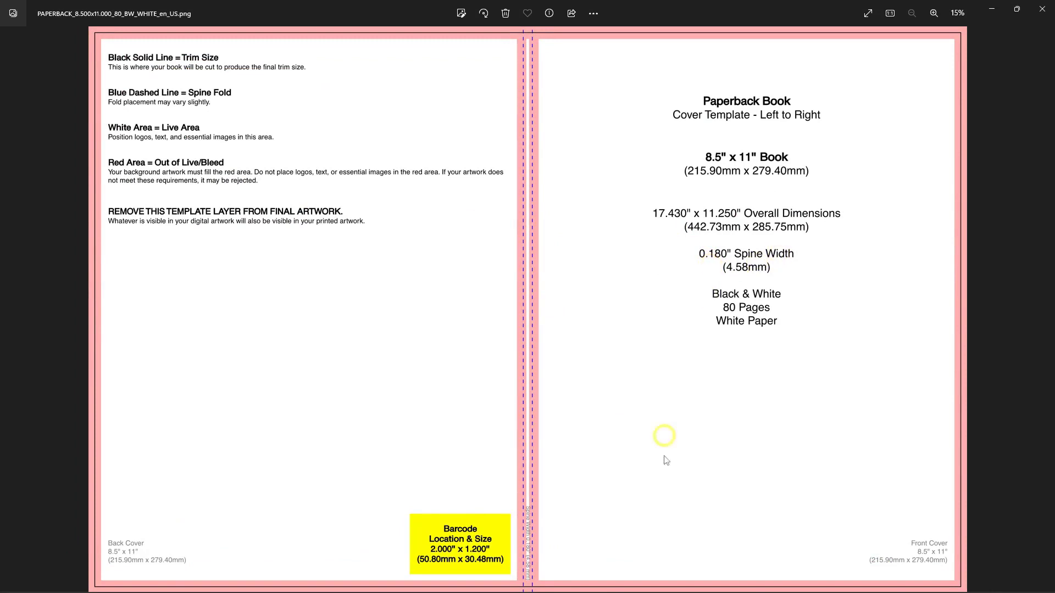
{"action": "mouse_move", "coordinate": [844, 587]}
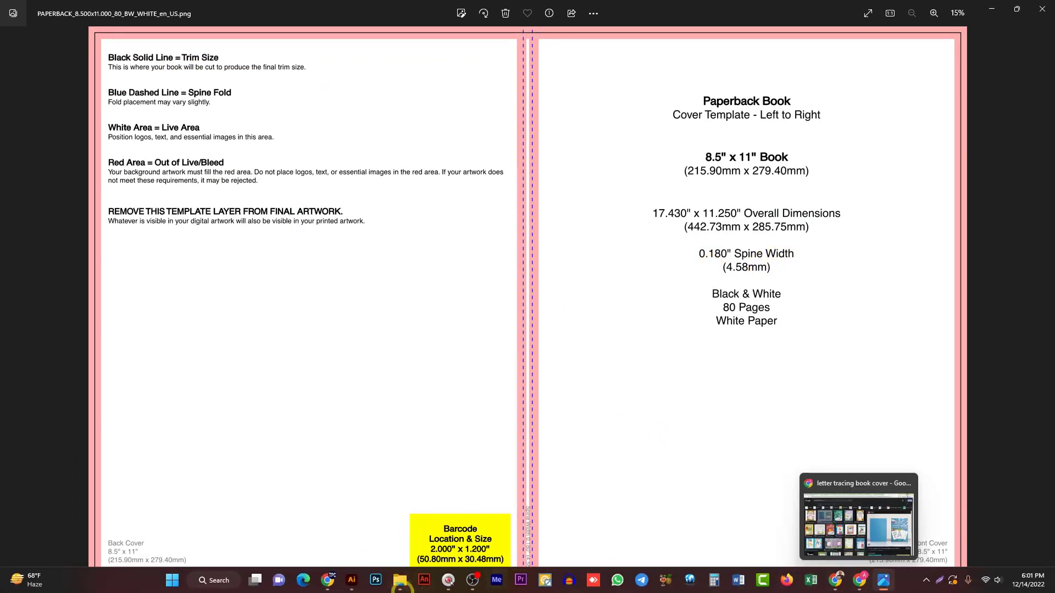
{"action": "left_click", "coordinate": [351, 580]}
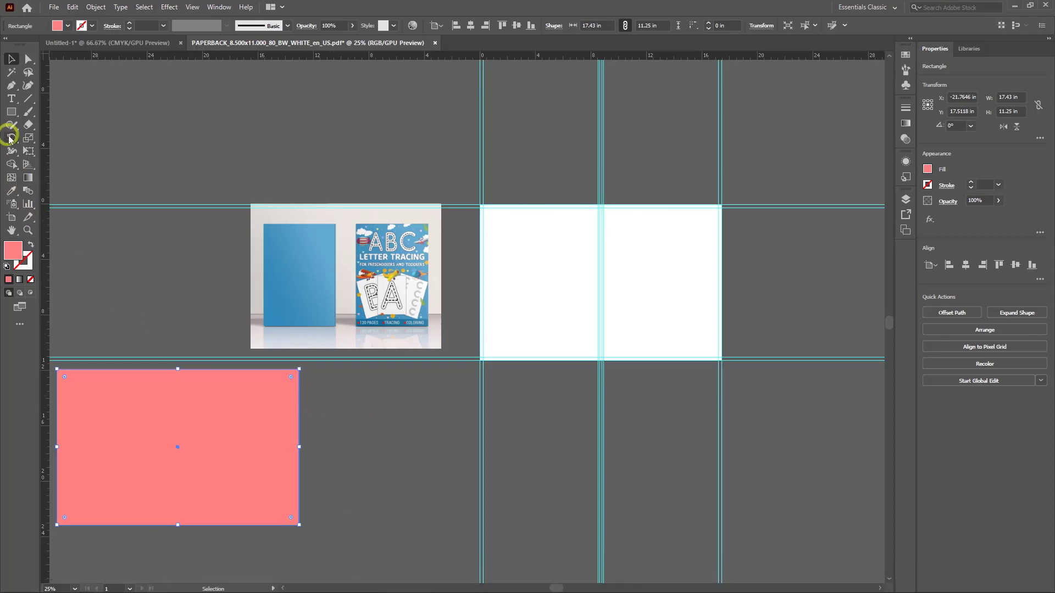
Create a spine rectangle 0.18 in wide and 11.25 in high on the empty canvas, rechecking the spine width in the template image
{"action": "left_click", "coordinate": [11, 111]}
{"action": "left_click", "coordinate": [413, 438]}
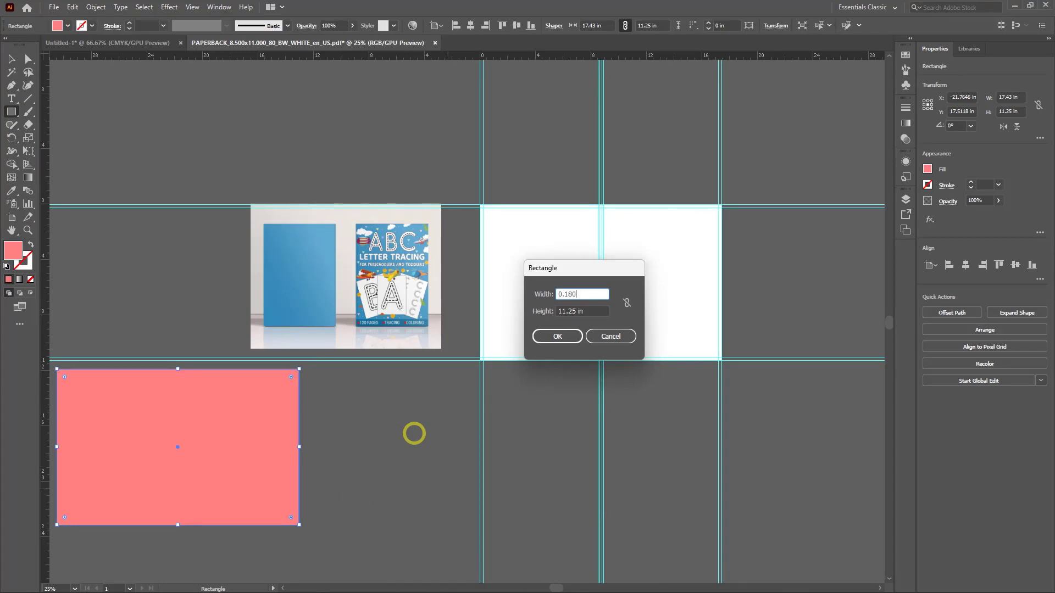
{"action": "mouse_move", "coordinate": [846, 586]}
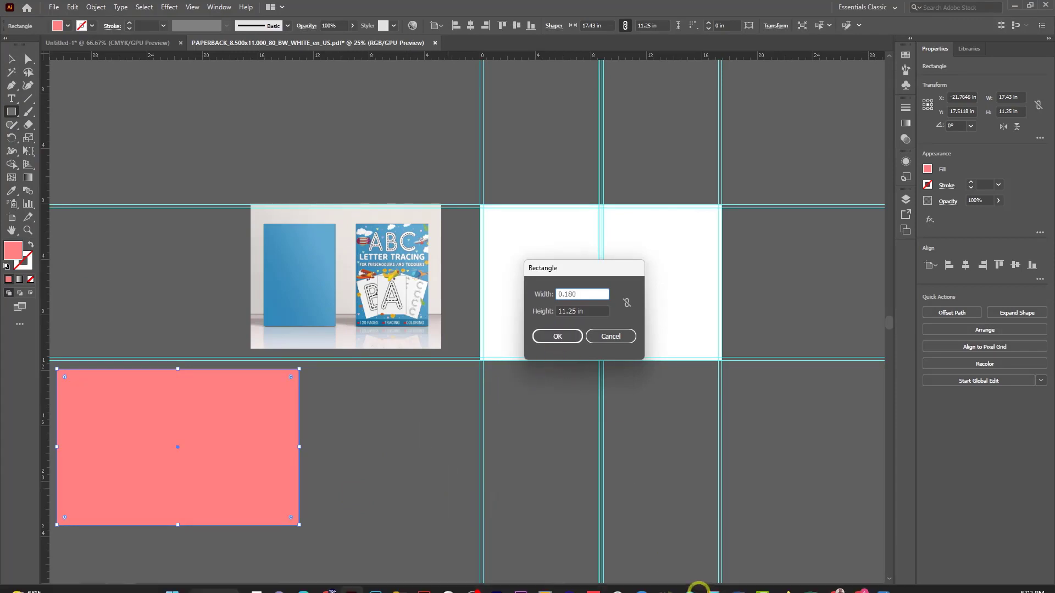
{"action": "mouse_move", "coordinate": [884, 580]}
{"action": "left_click", "coordinate": [846, 522]}
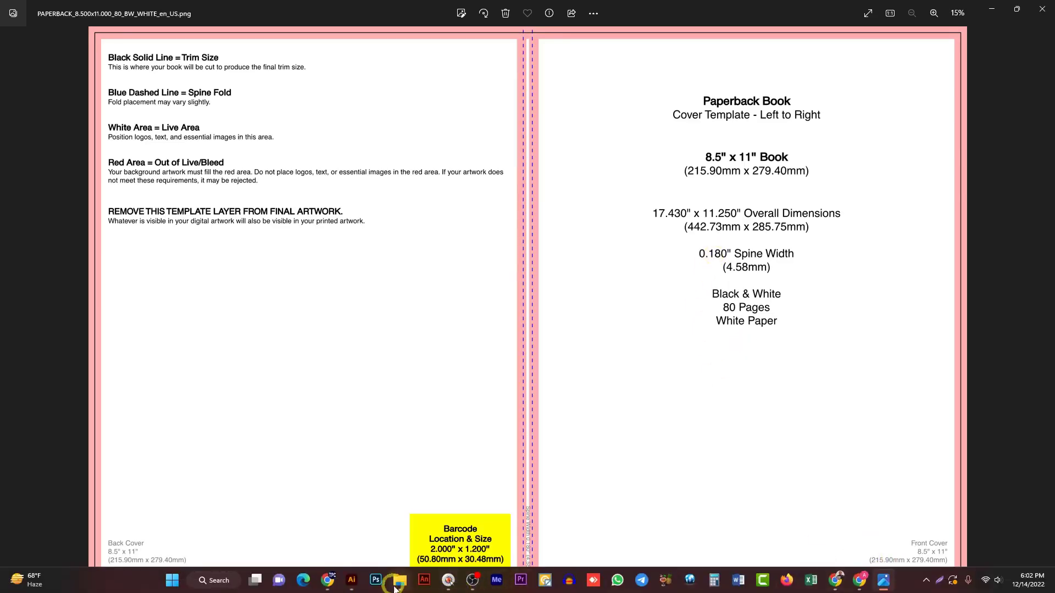
{"action": "left_click", "coordinate": [348, 582]}
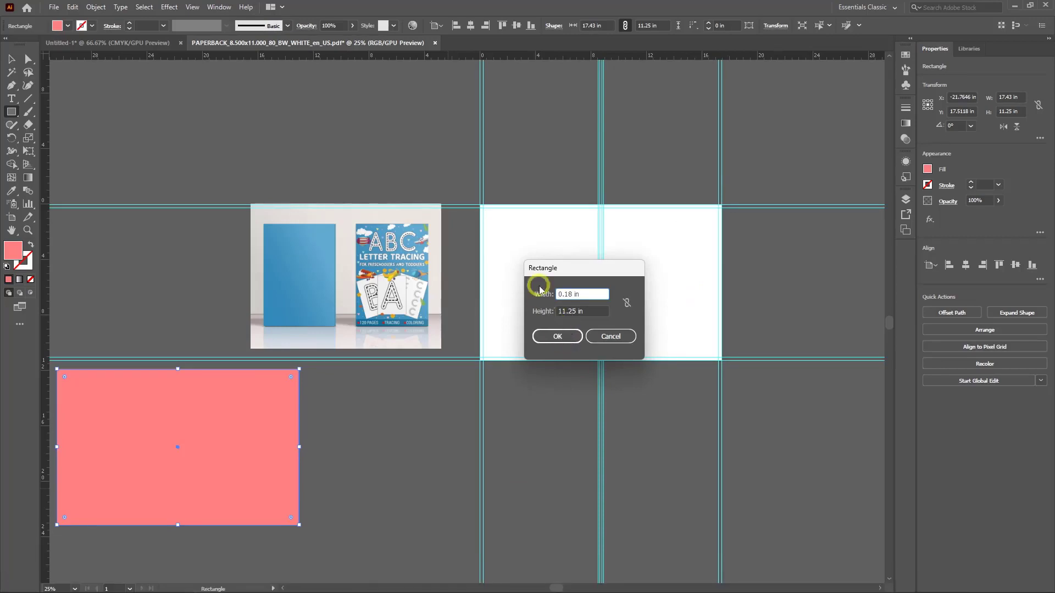
{"action": "left_click", "coordinate": [554, 294]}
{"action": "left_click", "coordinate": [554, 338]}
{"action": "left_click", "coordinate": [557, 337]}
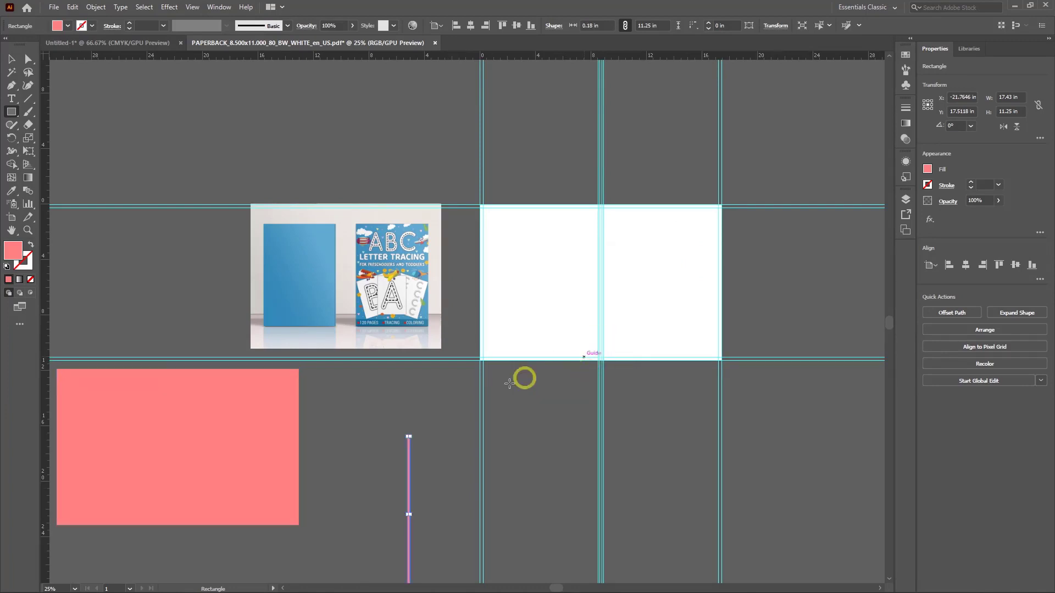
Move the narrow spine rectangle beside the large pink rectangle, below the reference image, and deselect it
{"action": "left_click", "coordinate": [11, 59]}
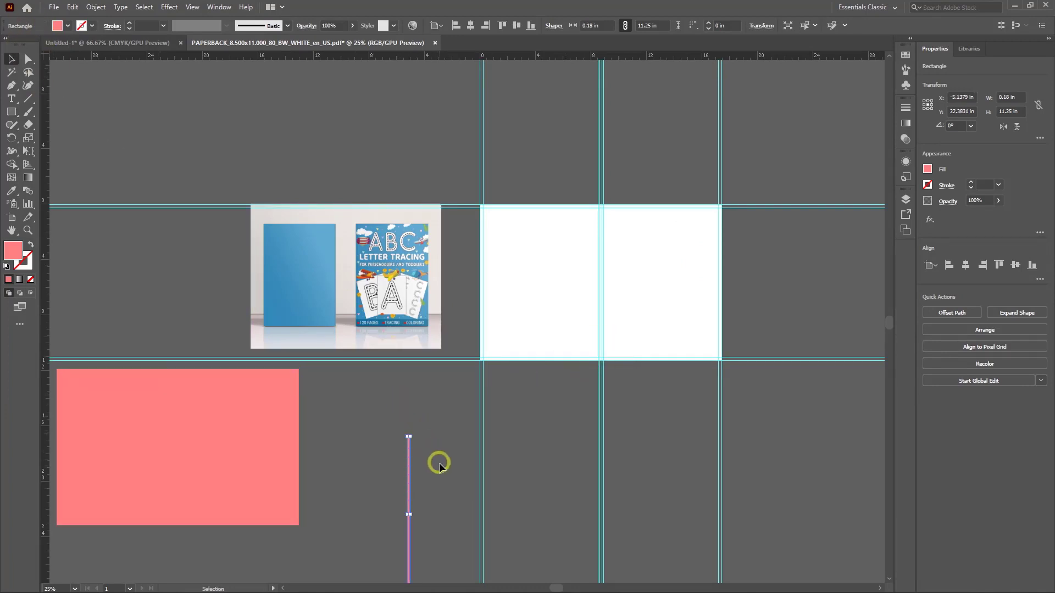
{"action": "scroll", "coordinate": [446, 484], "scroll_direction": "up", "scroll_amount": 4}
{"action": "left_click_drag", "start_coordinate": [295, 422], "coordinate": [120, 258]}
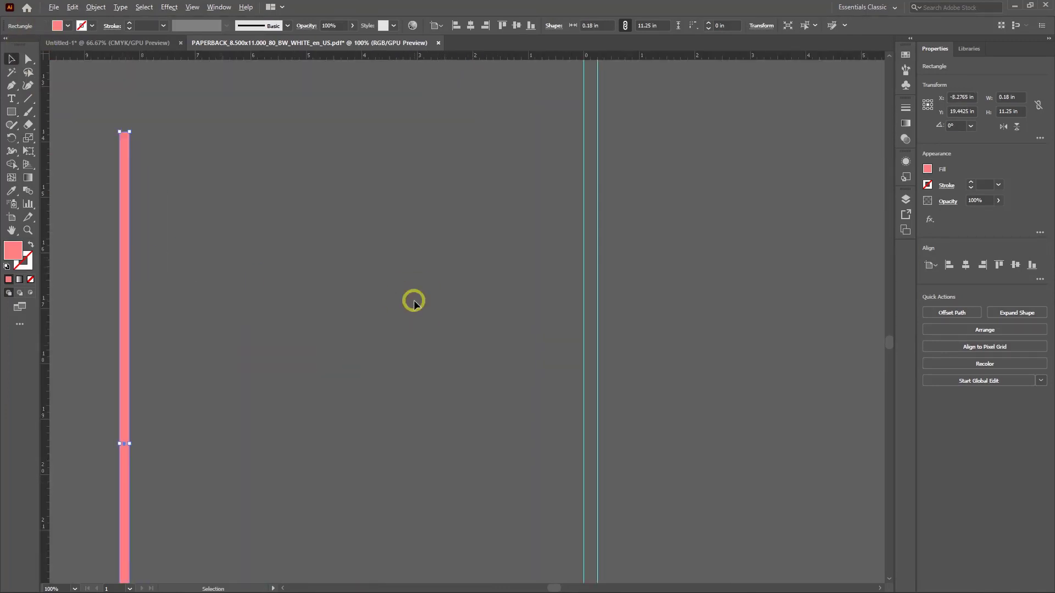
{"action": "scroll", "coordinate": [415, 299], "scroll_direction": "down", "scroll_amount": 4}
{"action": "scroll", "coordinate": [405, 326], "scroll_direction": "up", "scroll_amount": 2}
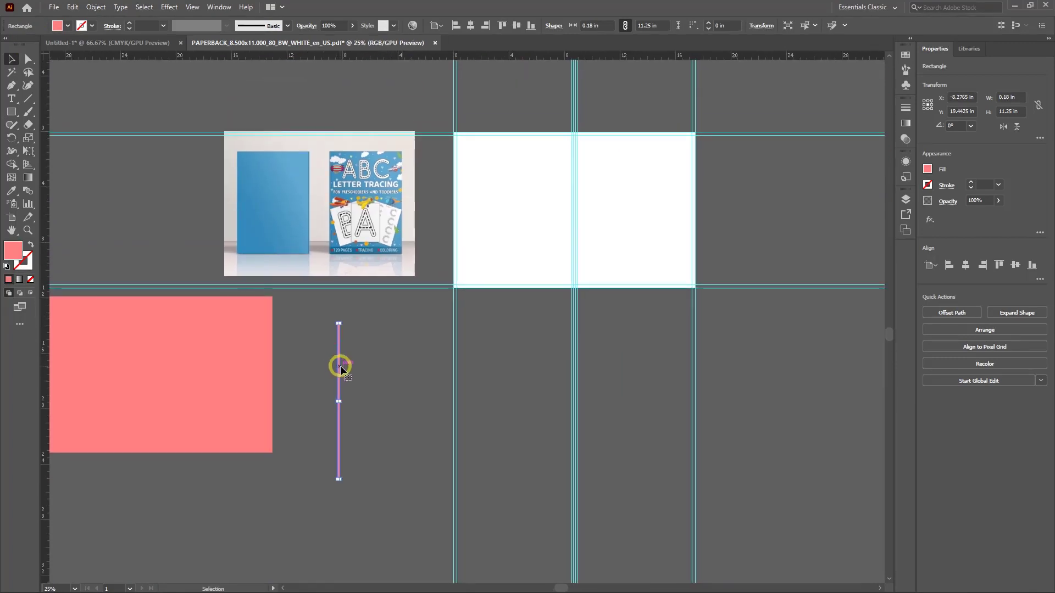
{"action": "left_click_drag", "start_coordinate": [336, 367], "coordinate": [293, 345]}
{"action": "left_click", "coordinate": [394, 368]}
Move the reference image close to the artboard's back cover edge, at about X -7.31 in, Y 5.30 in, and deselect it
{"action": "scroll", "coordinate": [555, 353], "scroll_direction": "up", "scroll_amount": 2}
{"action": "scroll", "coordinate": [403, 450], "scroll_direction": "up", "scroll_amount": 5}
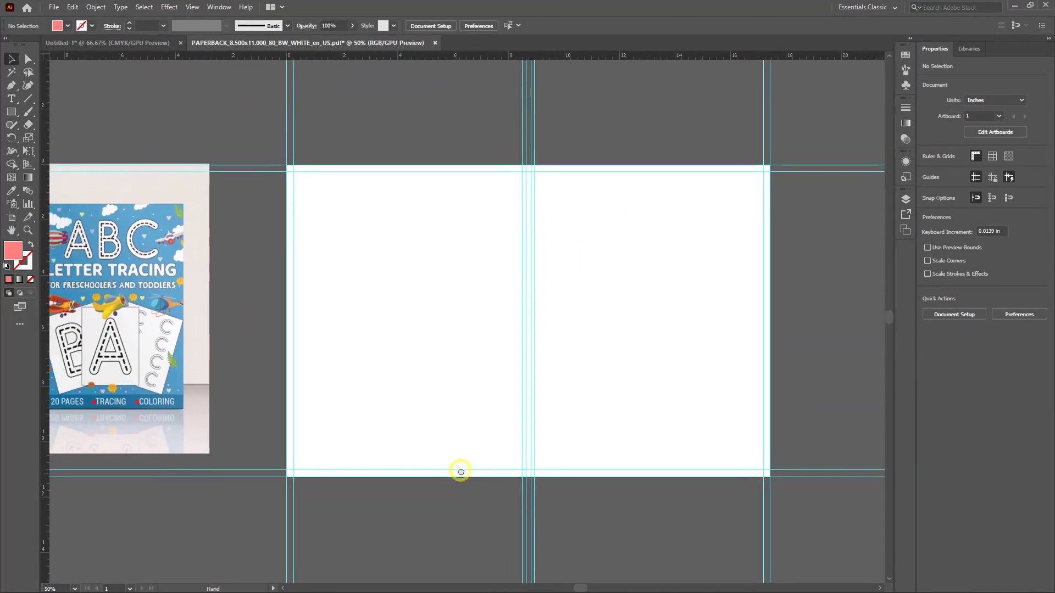
{"action": "scroll", "coordinate": [477, 411], "scroll_direction": "left", "scroll_amount": 2}
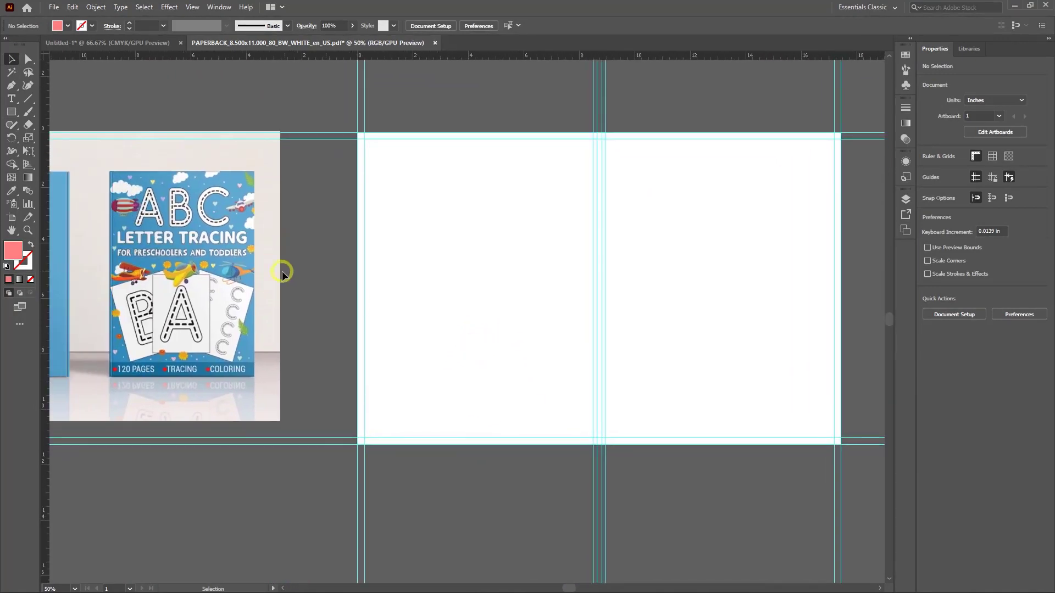
{"action": "left_click_drag", "start_coordinate": [216, 275], "coordinate": [281, 258]}
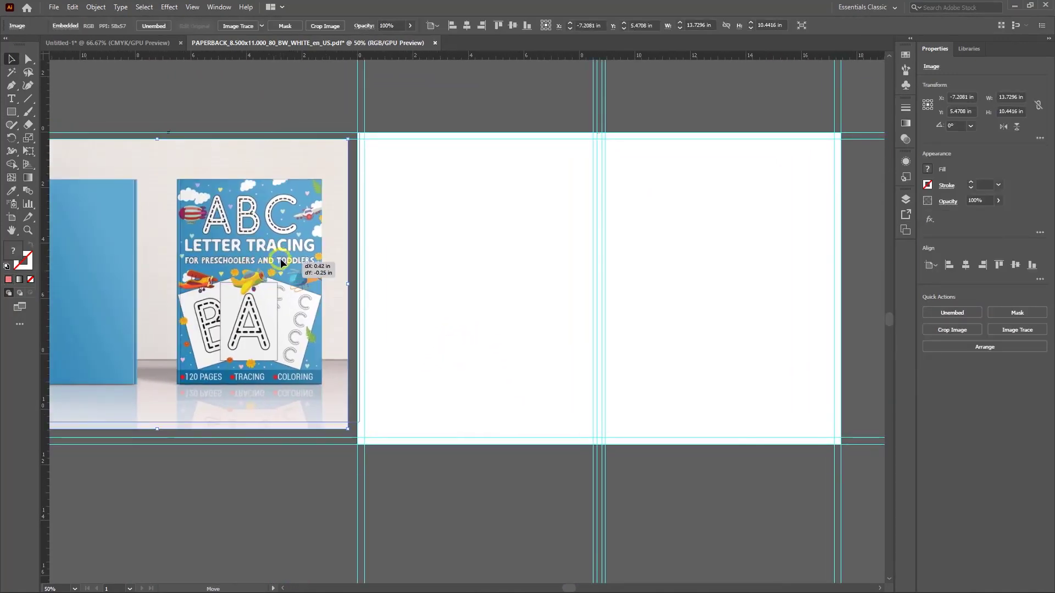
{"action": "scroll", "coordinate": [494, 346], "scroll_direction": "left", "scroll_amount": 3}
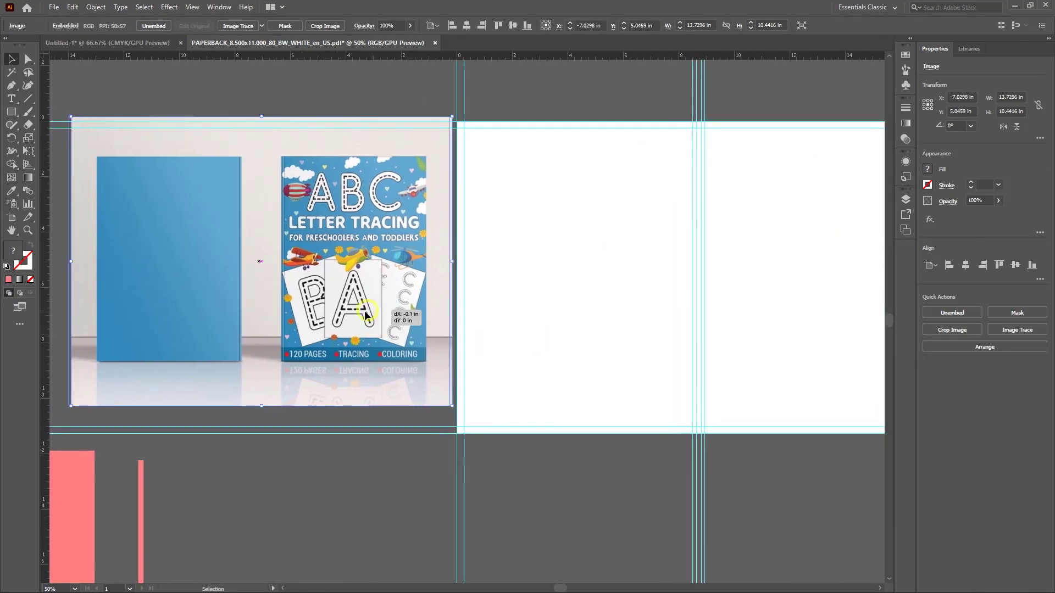
{"action": "left_click_drag", "start_coordinate": [422, 280], "coordinate": [396, 285]}
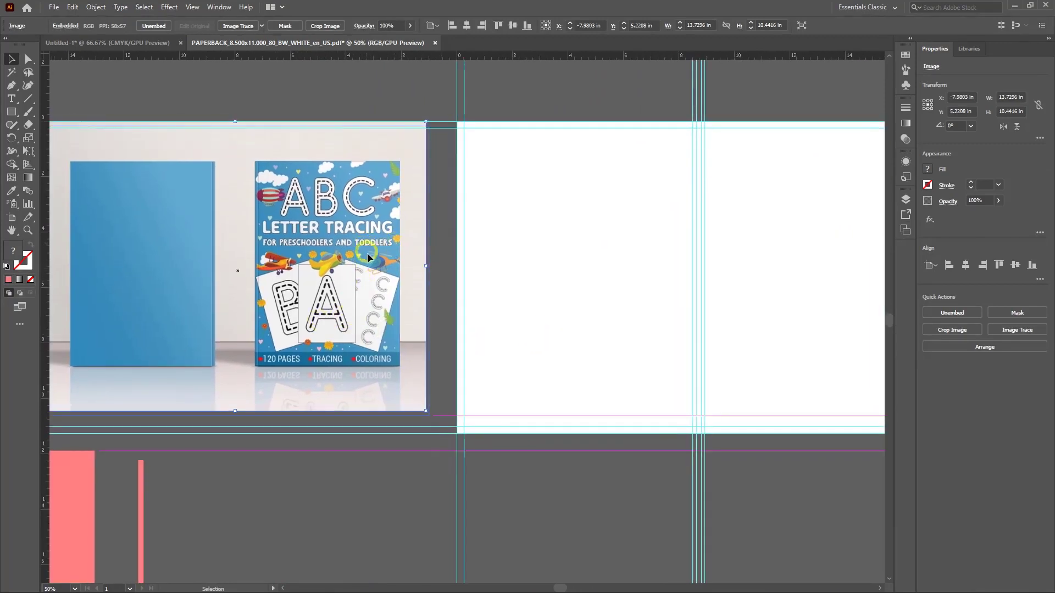
{"action": "mouse_move", "coordinate": [367, 253]}
{"action": "left_mouse_down"}
{"action": "mouse_move", "coordinate": [335, 263]}
{"action": "mouse_move", "coordinate": [346, 252]}
{"action": "left_mouse_up"}
{"action": "left_click_drag", "start_coordinate": [551, 281], "coordinate": [495, 287]}
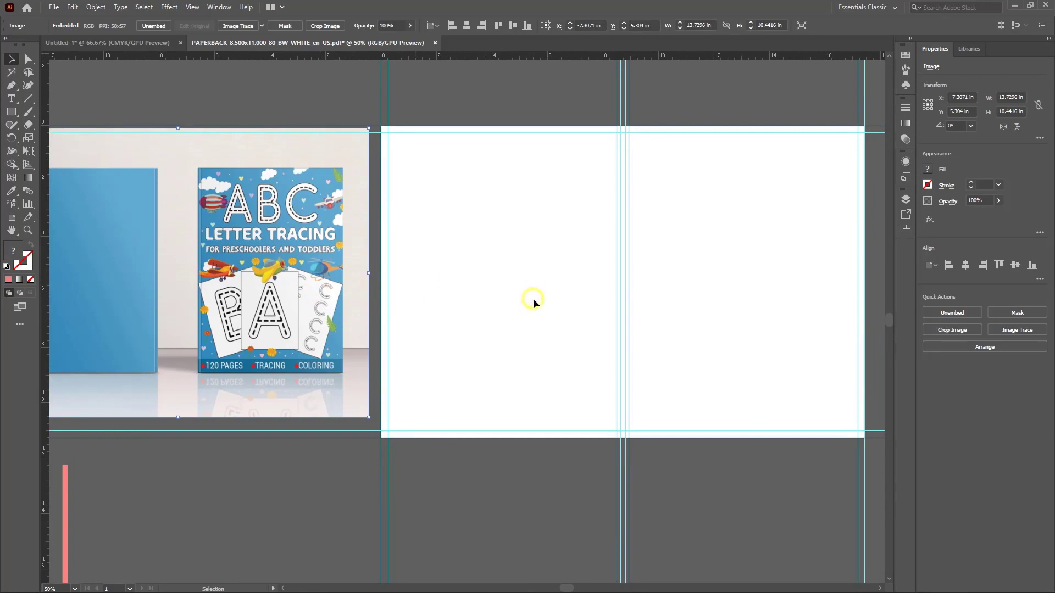
{"action": "left_click_drag", "start_coordinate": [506, 301], "coordinate": [444, 265]}
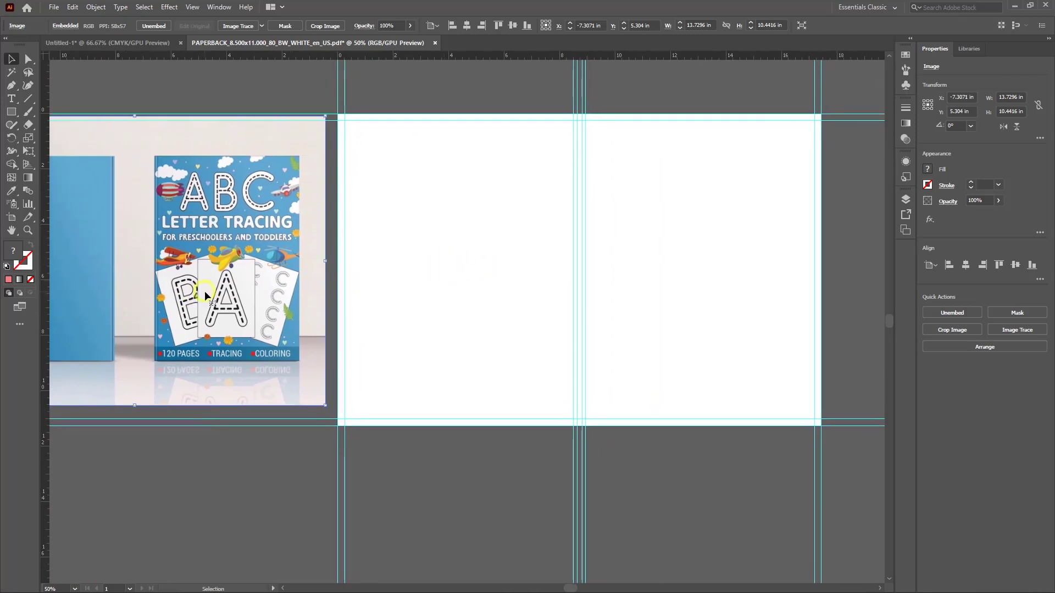
{"action": "left_click_drag", "start_coordinate": [265, 286], "coordinate": [310, 283]}
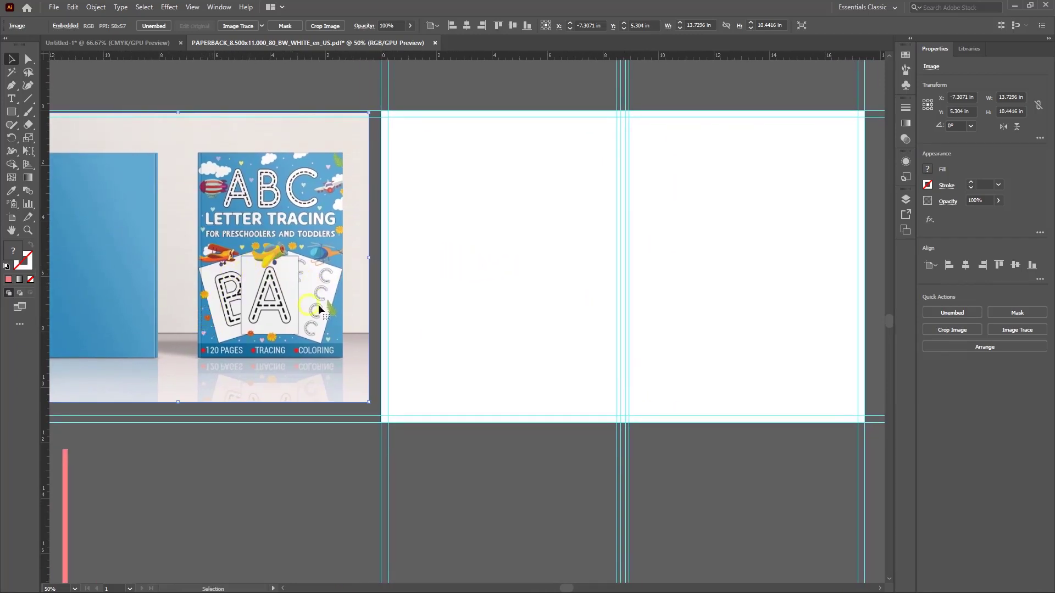
{"action": "left_click", "coordinate": [448, 299]}
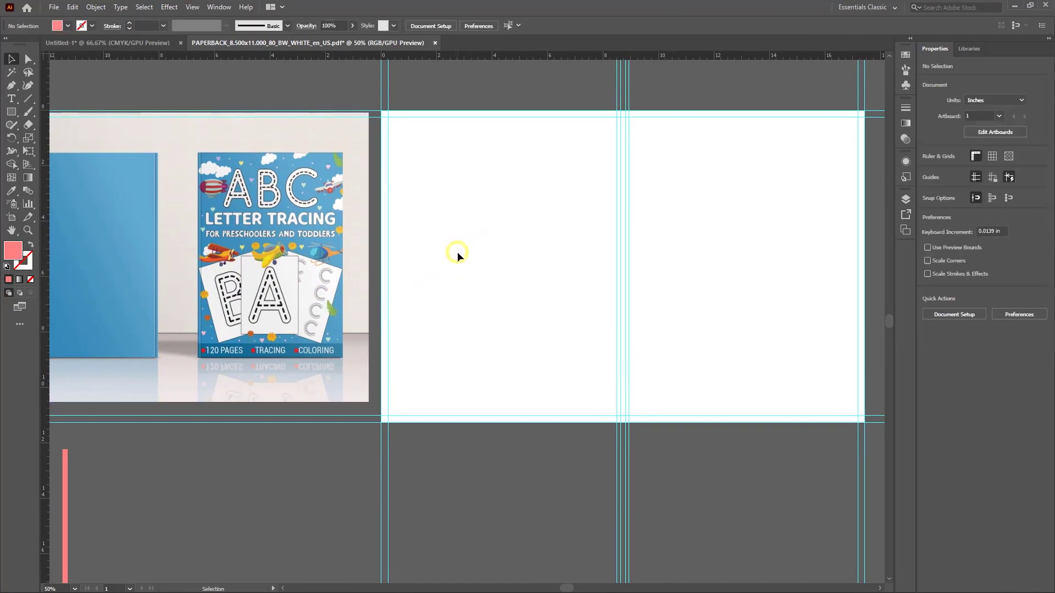
Duplicate the large pink rectangle onto the artboard and move the reference image away to about X -14.52 in, Y 4.89 in
{"action": "scroll", "coordinate": [451, 252], "scroll_direction": "down", "scroll_amount": 1}
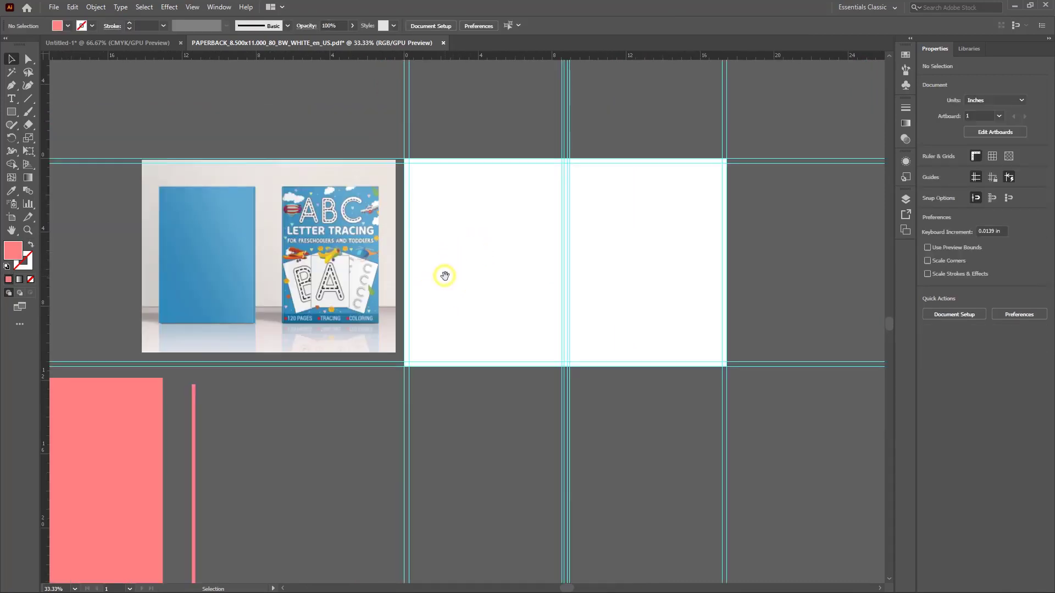
{"action": "left_click", "coordinate": [493, 207]}
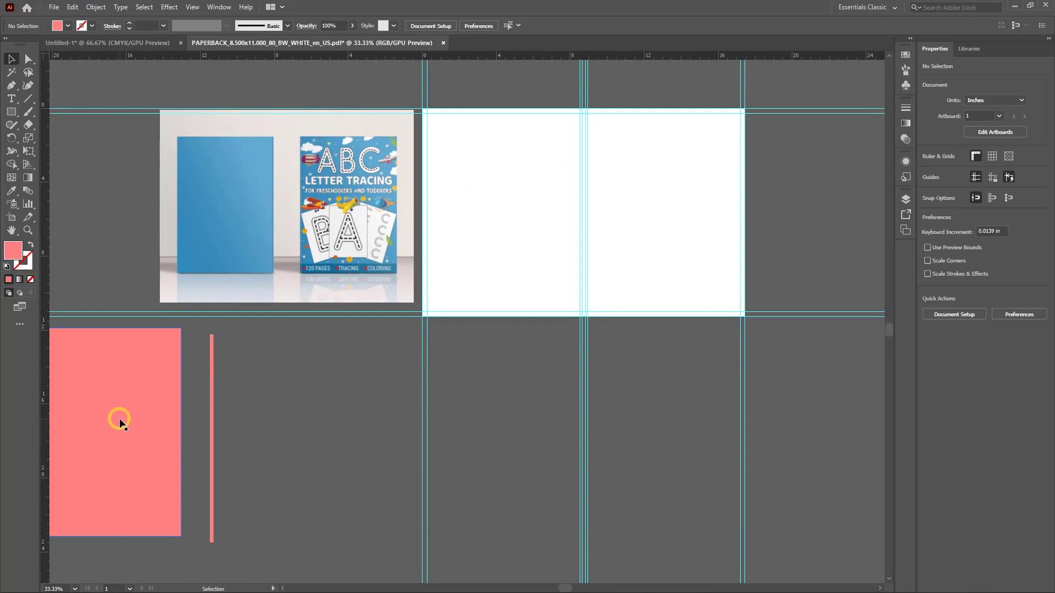
{"action": "left_click_drag", "start_coordinate": [119, 422], "coordinate": [675, 198]}
{"action": "left_click_drag", "start_coordinate": [313, 222], "coordinate": [178, 216]}
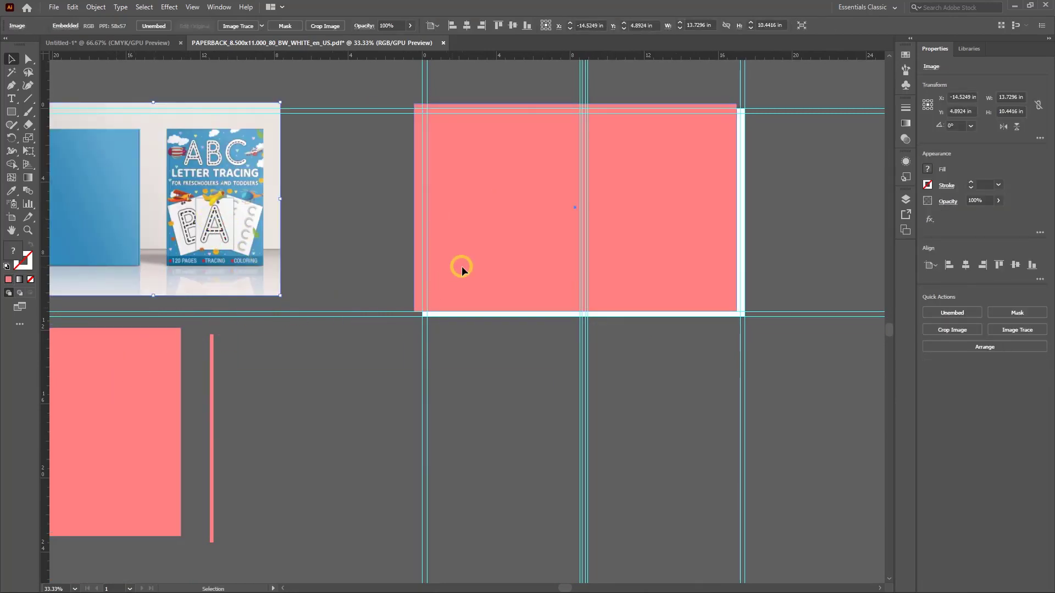
Enlarge the rectangle copy past the artboard edges to about 20.51 x 13.24 in, placing it at about X 8.35 in, Y 5.62 in
{"action": "left_click_drag", "start_coordinate": [462, 266], "coordinate": [455, 257]}
{"action": "left_click_drag", "start_coordinate": [731, 303], "coordinate": [786, 339]}
{"action": "left_click_drag", "start_coordinate": [702, 282], "coordinate": [686, 277]}
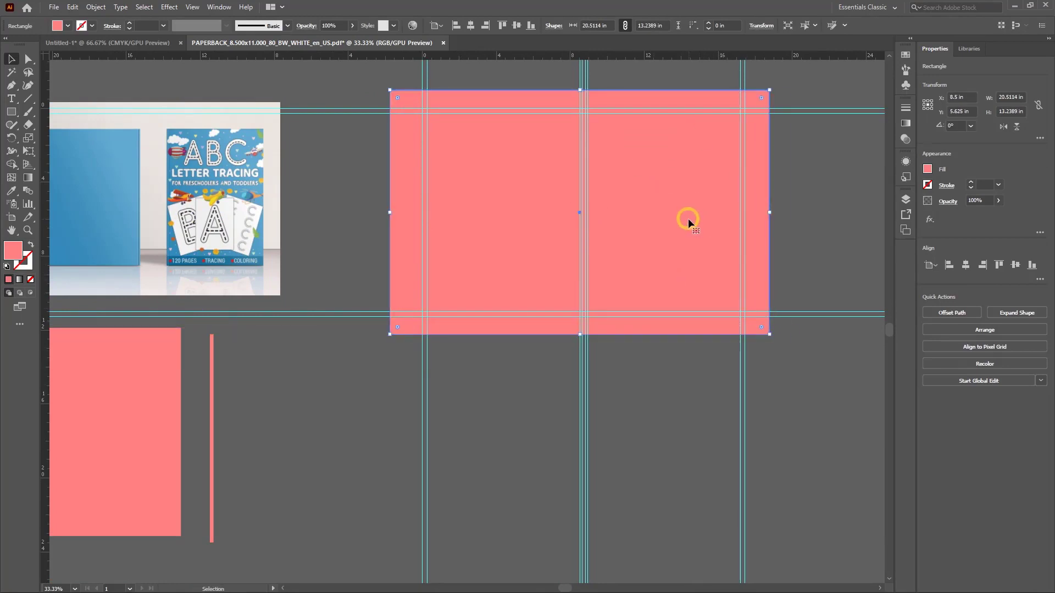
{"action": "left_click_drag", "start_coordinate": [688, 219], "coordinate": [684, 218]}
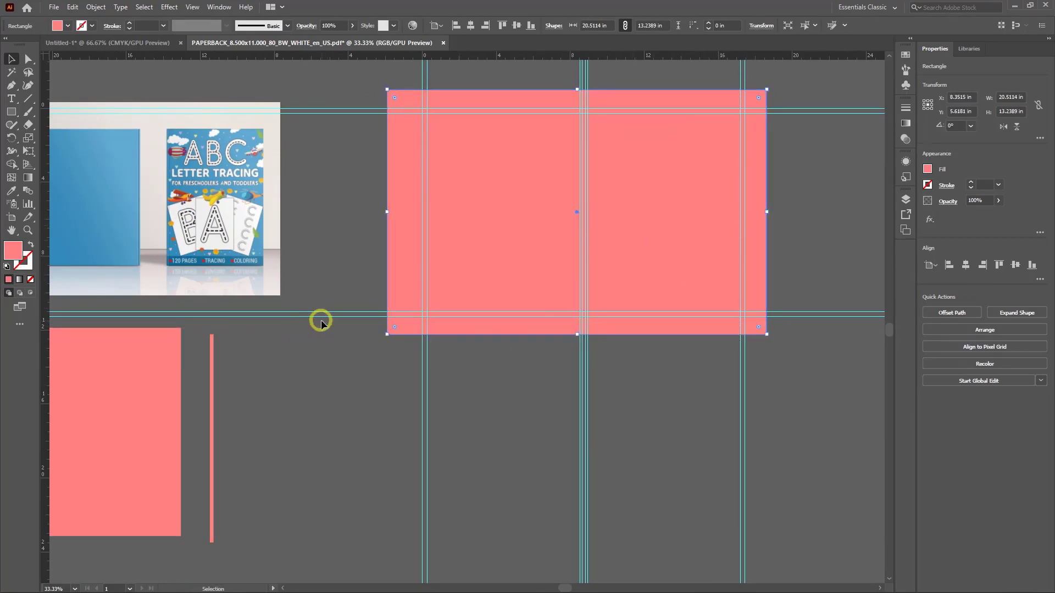
Apply a freeform gradient drawn with points to the enlarged background rectangle
{"action": "scroll", "coordinate": [320, 334], "scroll_direction": "up", "scroll_amount": 1}
{"action": "left_click_drag", "start_coordinate": [320, 193], "coordinate": [207, 329]}
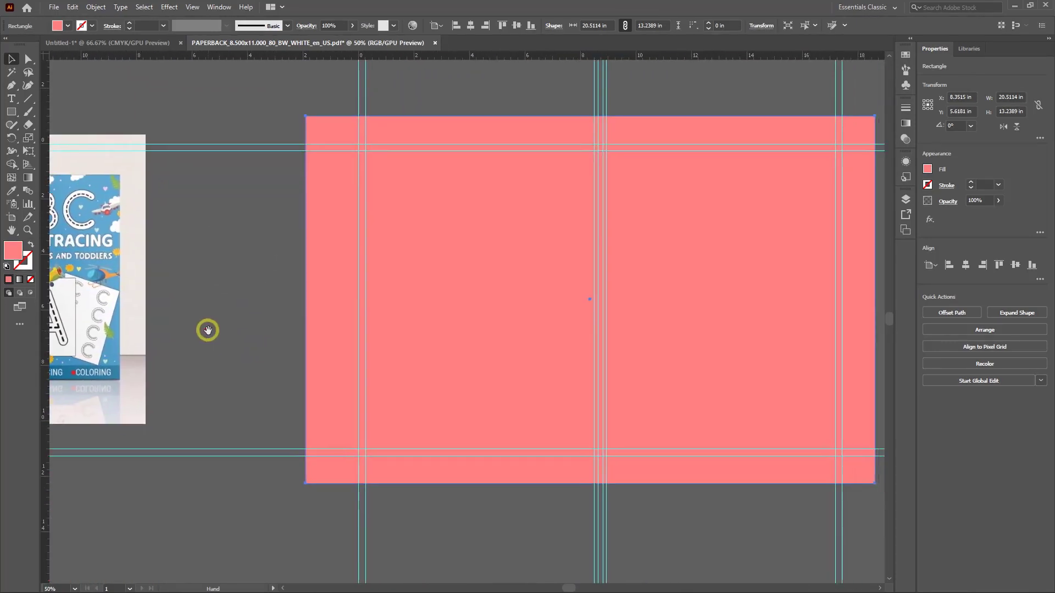
{"action": "scroll", "coordinate": [328, 315], "scroll_direction": "down", "scroll_amount": 2}
{"action": "left_click_drag", "start_coordinate": [410, 329], "coordinate": [405, 269]}
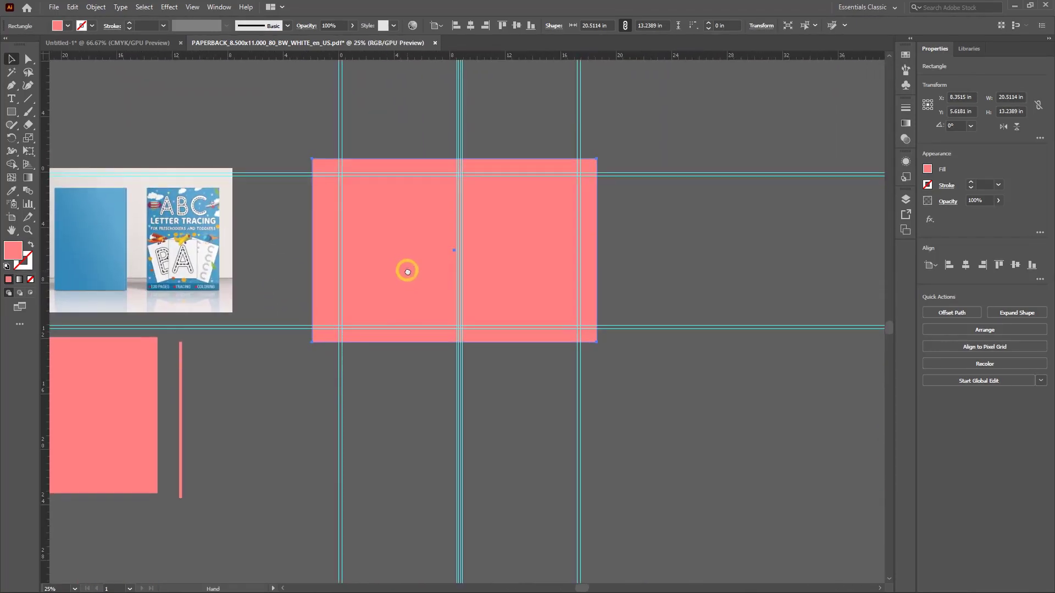
{"action": "left_click", "coordinate": [28, 177]}
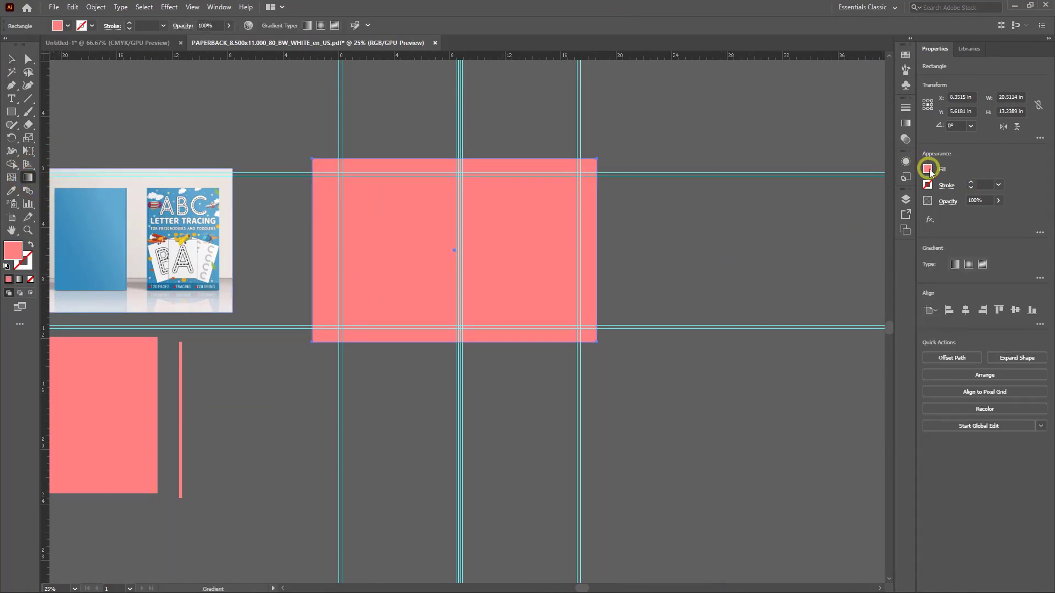
{"action": "double_click", "coordinate": [28, 178]}
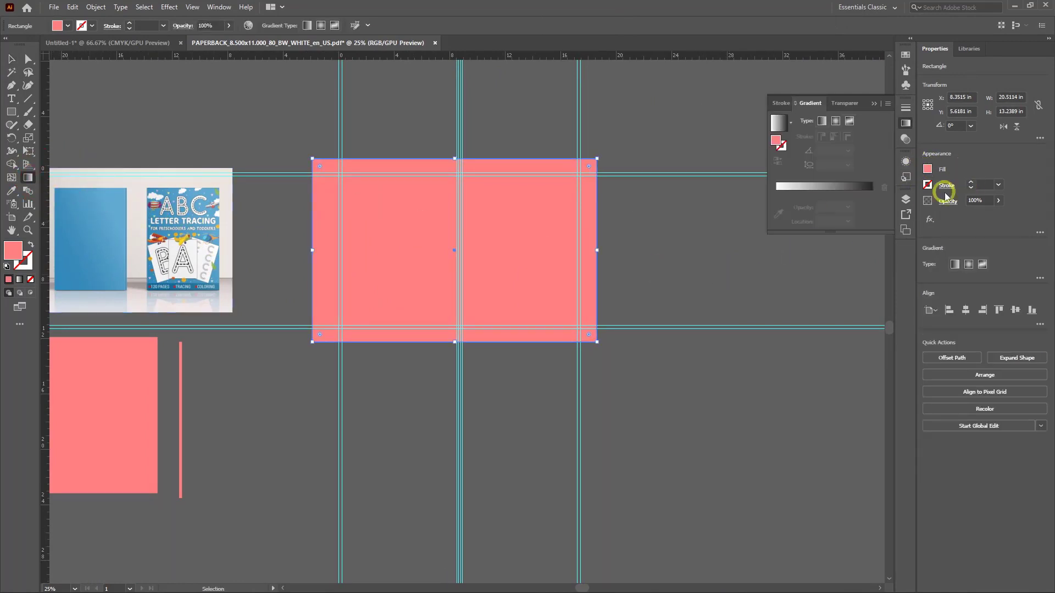
{"action": "left_click", "coordinate": [792, 125]}
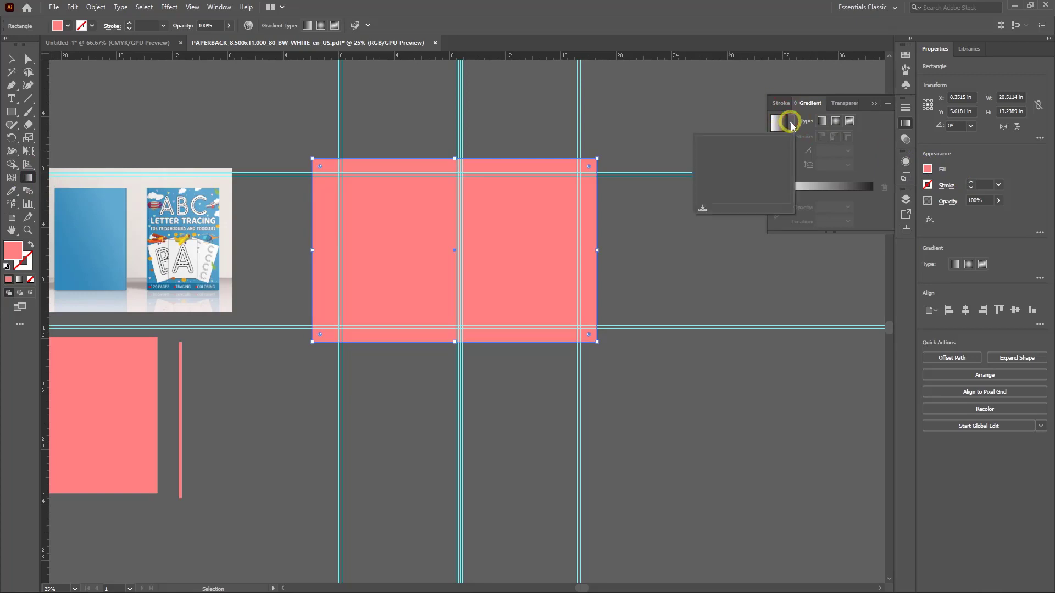
{"action": "left_click", "coordinate": [790, 122]}
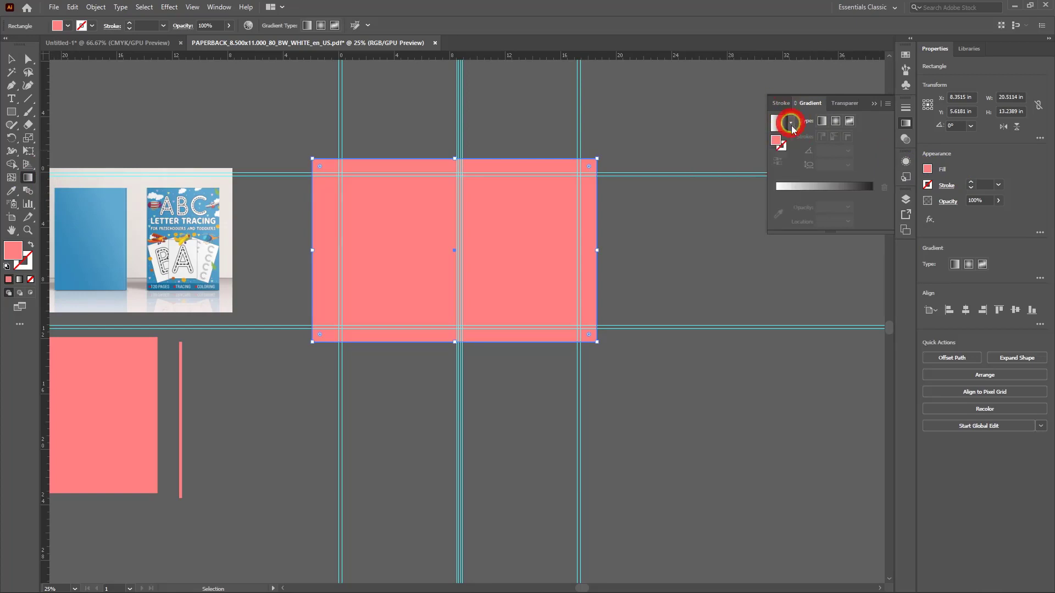
{"action": "left_click", "coordinate": [850, 121]}
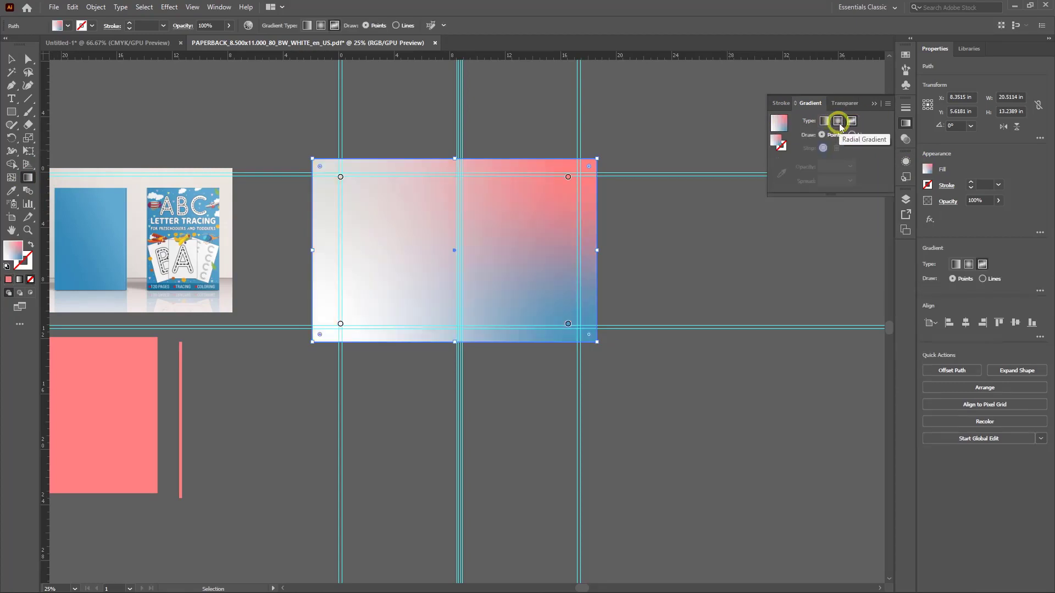
Recolour the background gradient's upper-right point with light blue sampled from the top of the reference front cover
{"action": "key", "text": "g"}
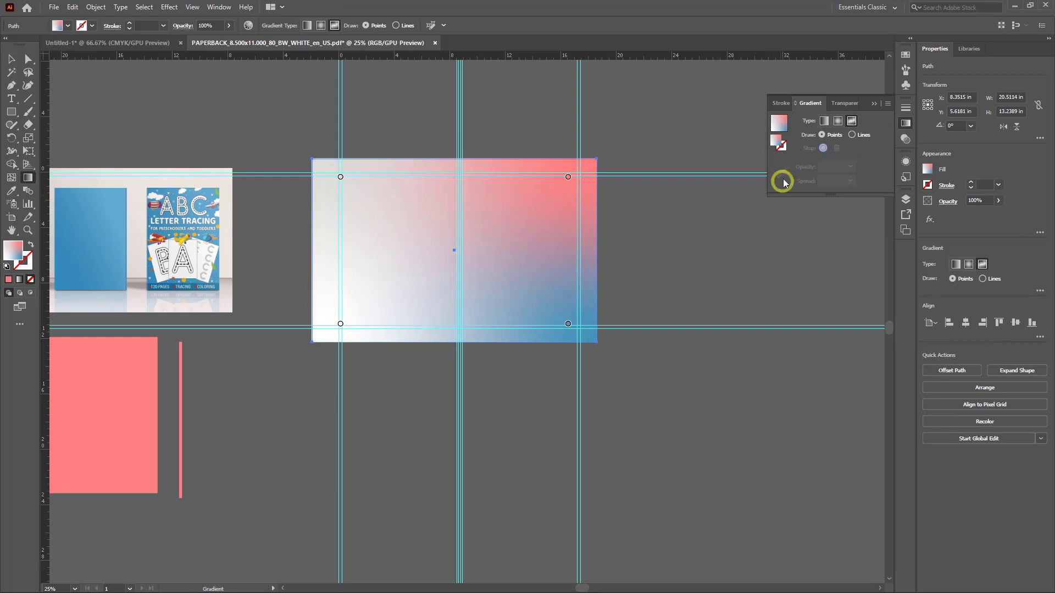
{"action": "left_click", "coordinate": [568, 178]}
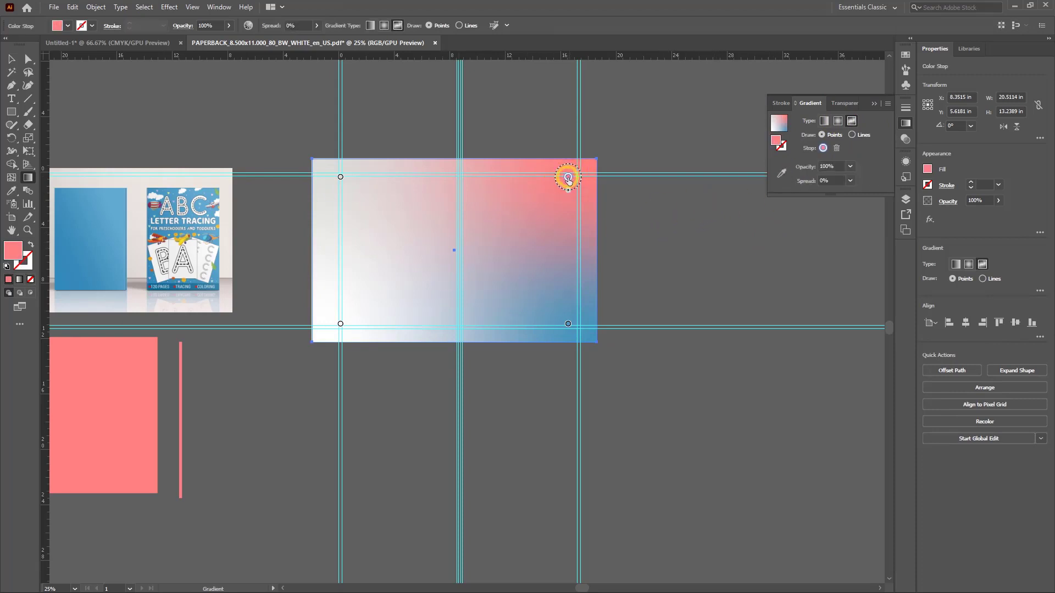
{"action": "left_click", "coordinate": [567, 177]}
{"action": "left_click", "coordinate": [780, 175]}
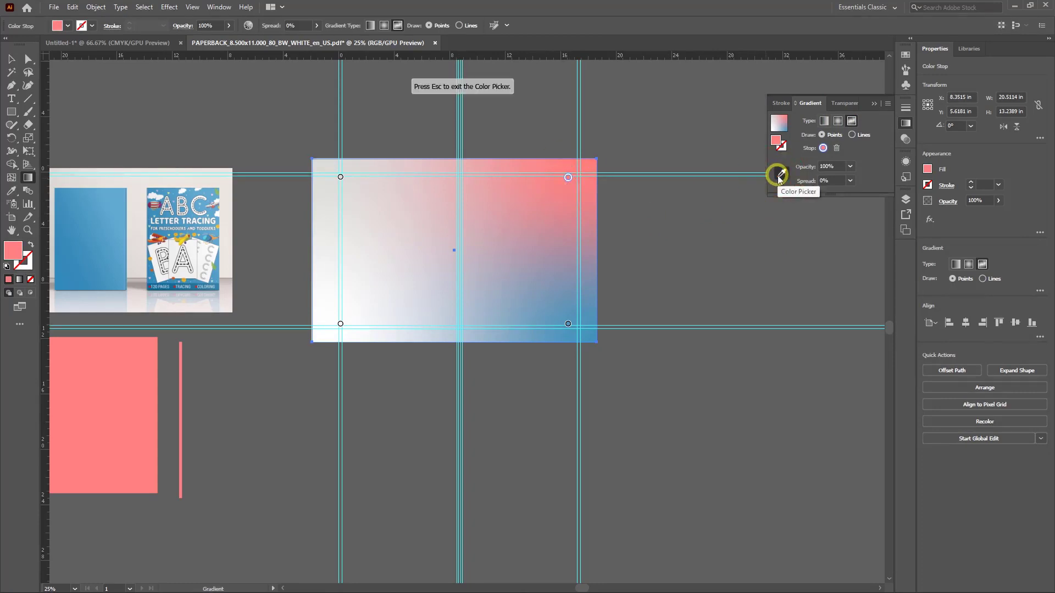
{"action": "left_click", "coordinate": [213, 192]}
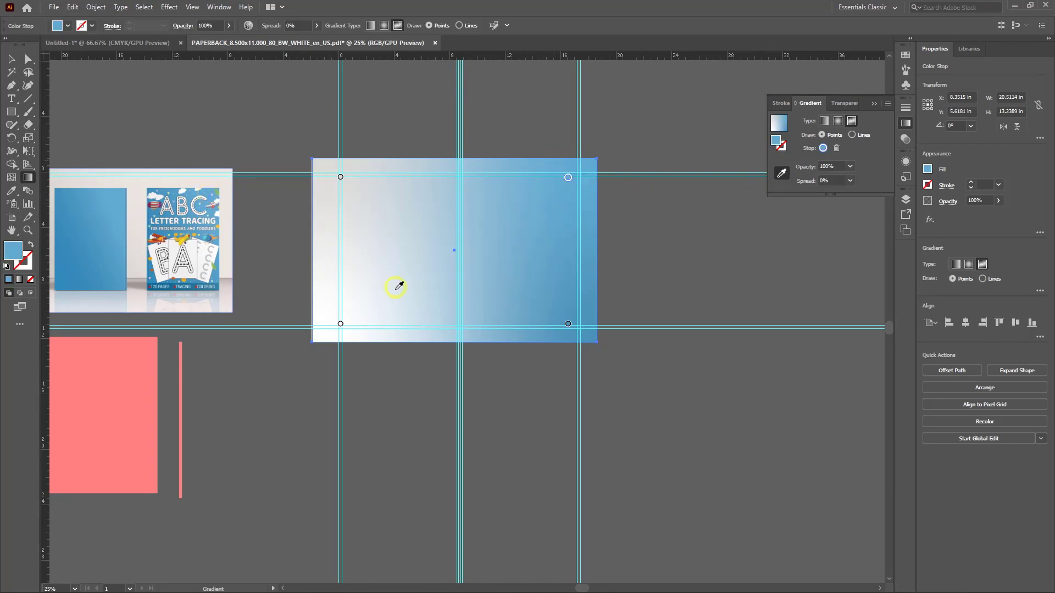
Recolour the background gradient's lower-left point with blue sampled from the reference back cover
{"action": "left_click", "coordinate": [339, 325]}
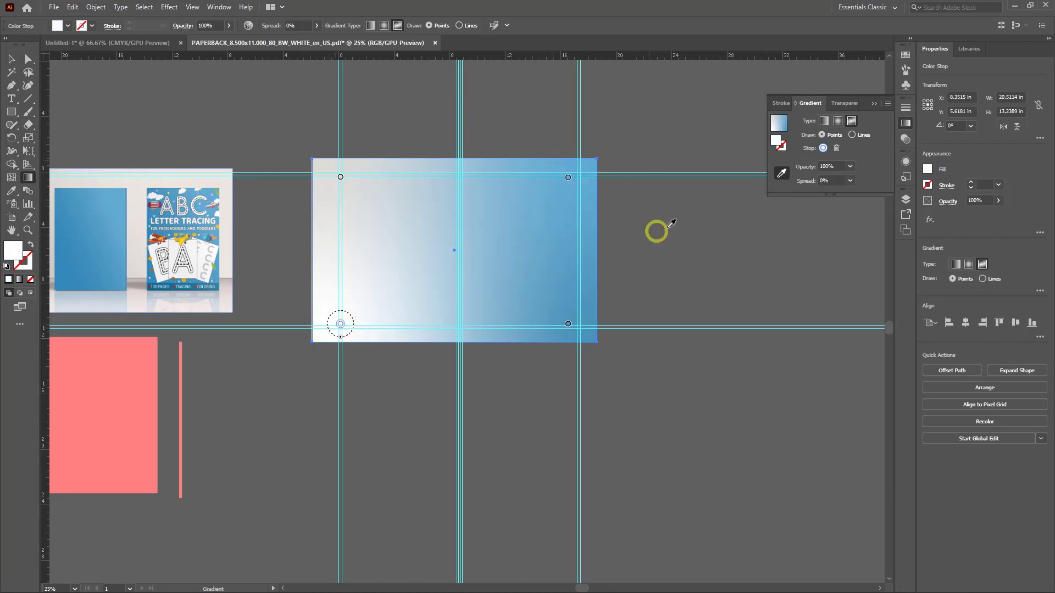
{"action": "left_click", "coordinate": [781, 172]}
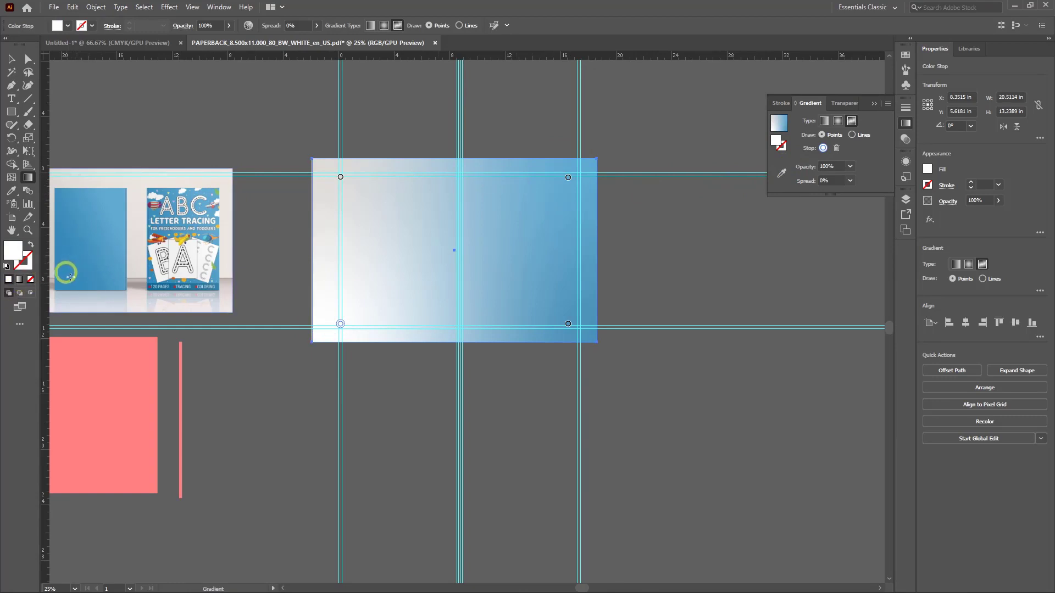
{"action": "left_click", "coordinate": [781, 173]}
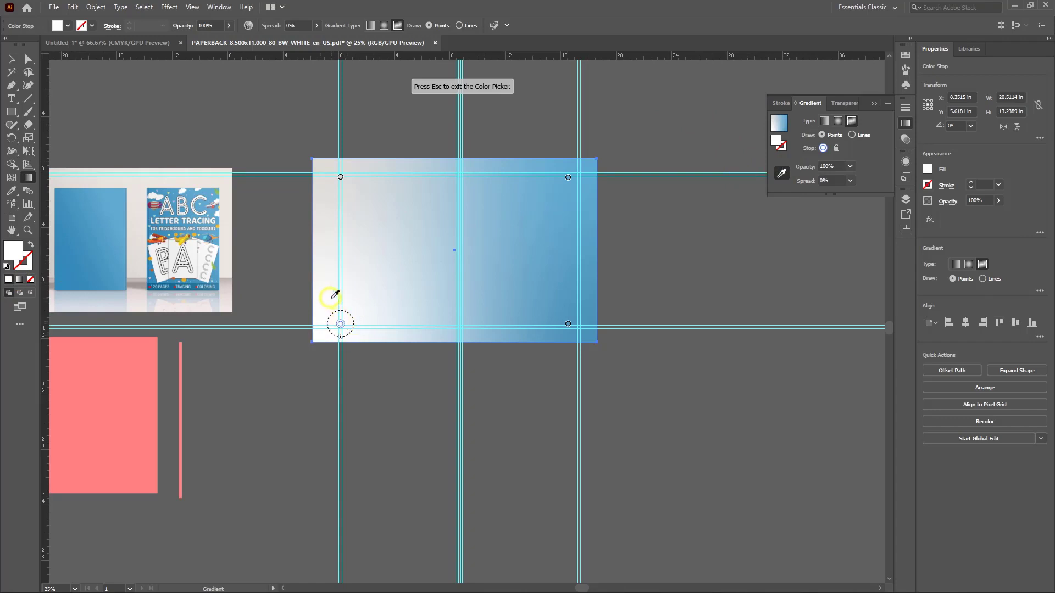
{"action": "left_click", "coordinate": [341, 323]}
{"action": "key", "text": "v"}
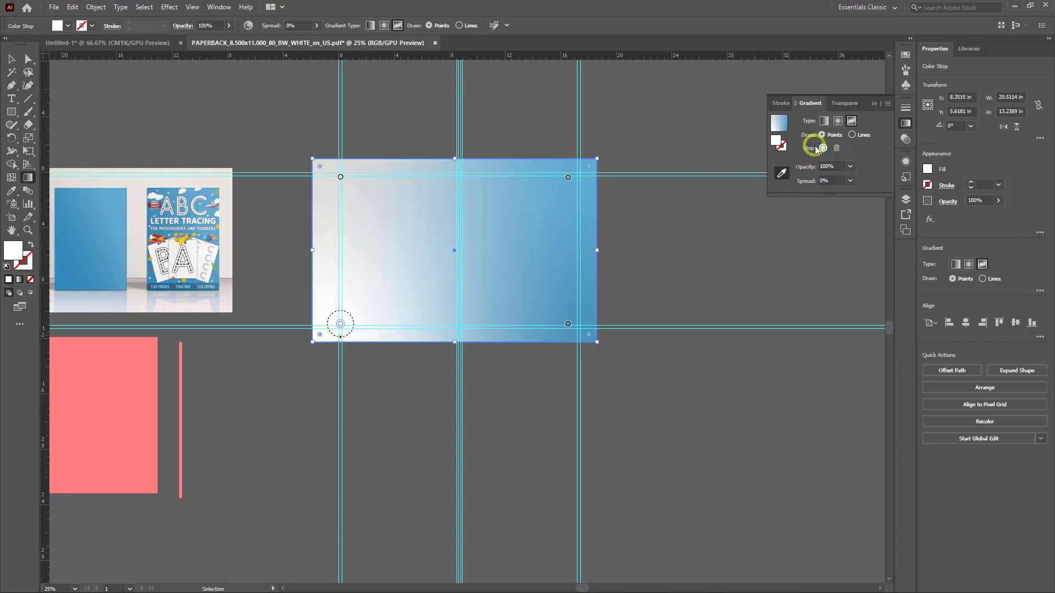
{"action": "key", "text": "g"}
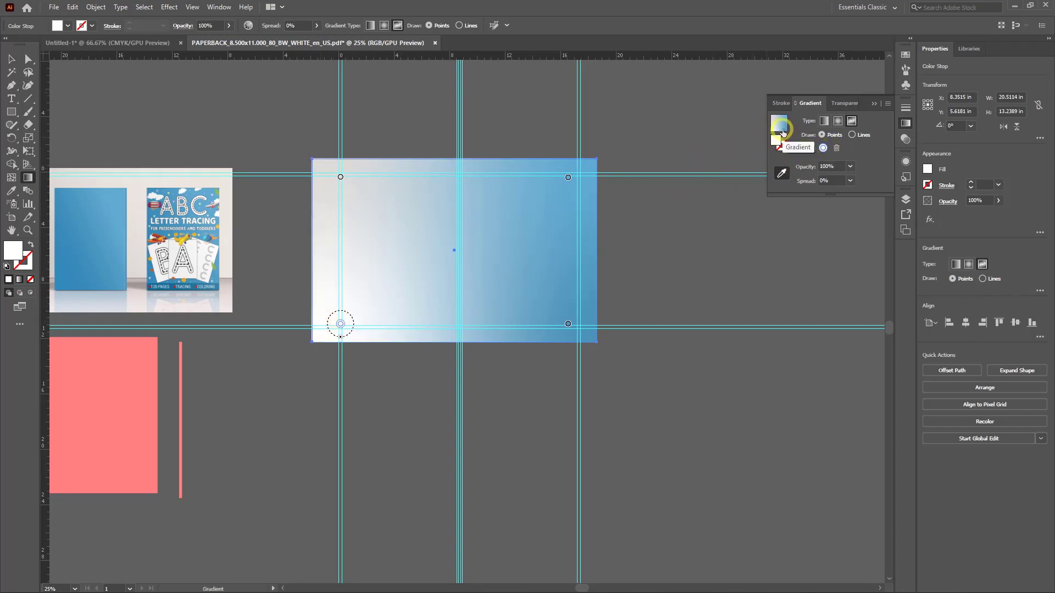
{"action": "left_click", "coordinate": [781, 173]}
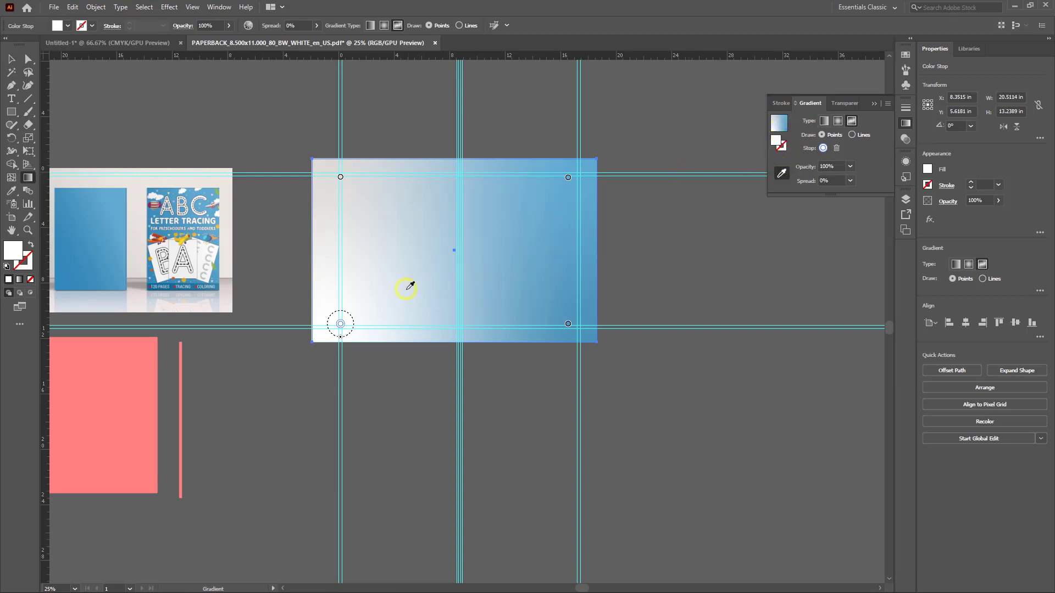
{"action": "left_click", "coordinate": [106, 227]}
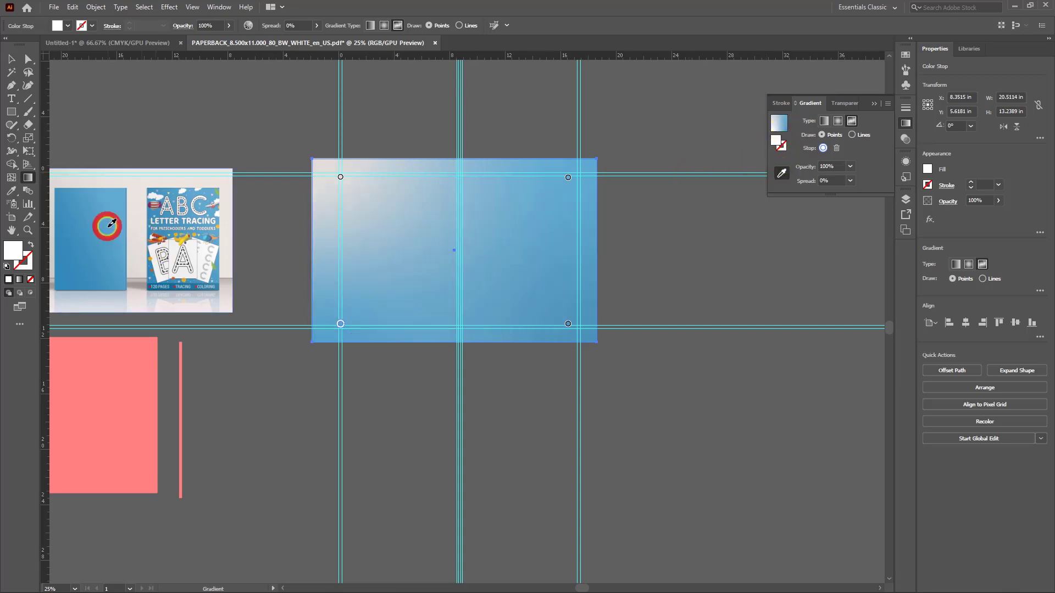
Change the lower-left gradient point to a more saturated blue in the Color Picker
{"action": "double_click", "coordinate": [14, 251]}
{"action": "left_click_drag", "start_coordinate": [264, 155], "coordinate": [648, 277]}
{"action": "left_click", "coordinate": [552, 316]}
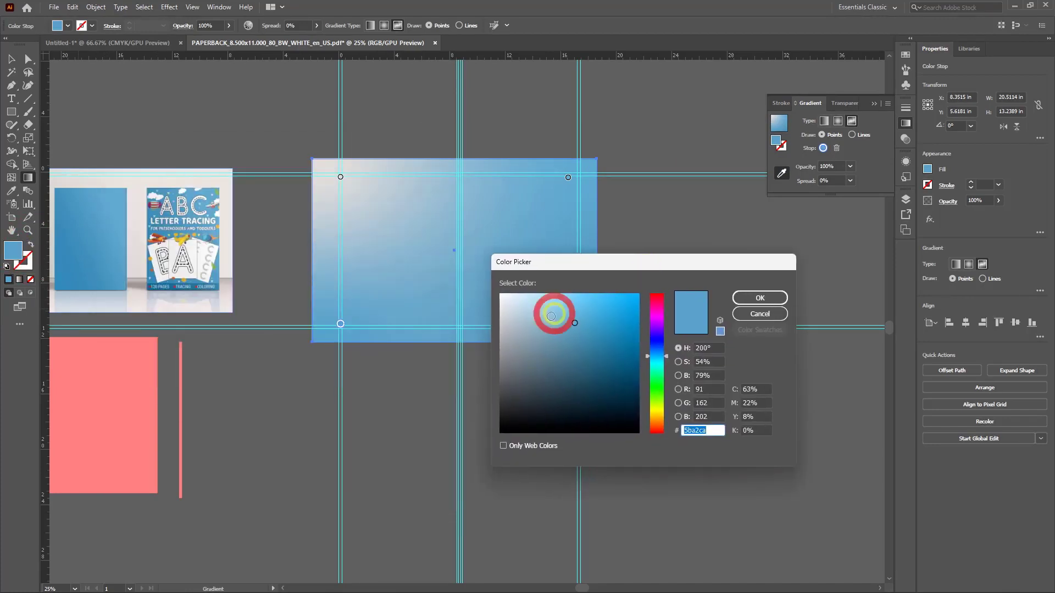
{"action": "mouse_move", "coordinate": [551, 316]}
{"action": "left_mouse_down"}
{"action": "mouse_move", "coordinate": [566, 323]}
{"action": "mouse_move", "coordinate": [636, 304]}
{"action": "mouse_move", "coordinate": [607, 311]}
{"action": "left_mouse_up"}
{"action": "left_click", "coordinate": [739, 299]}
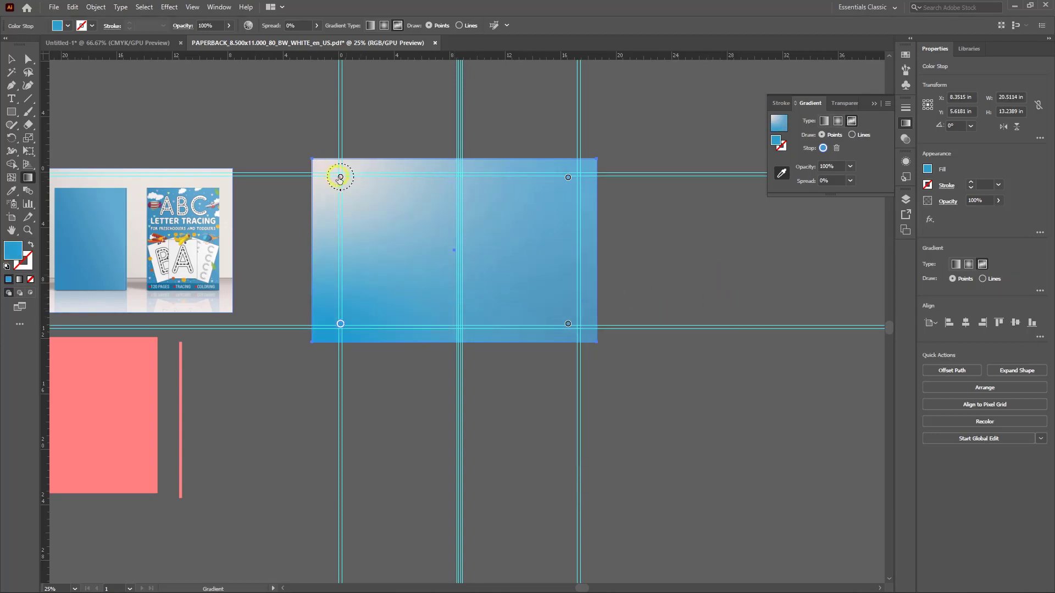
Set the upper-left gradient point's colour to the deep blue 057cce
{"action": "left_click", "coordinate": [340, 177]}
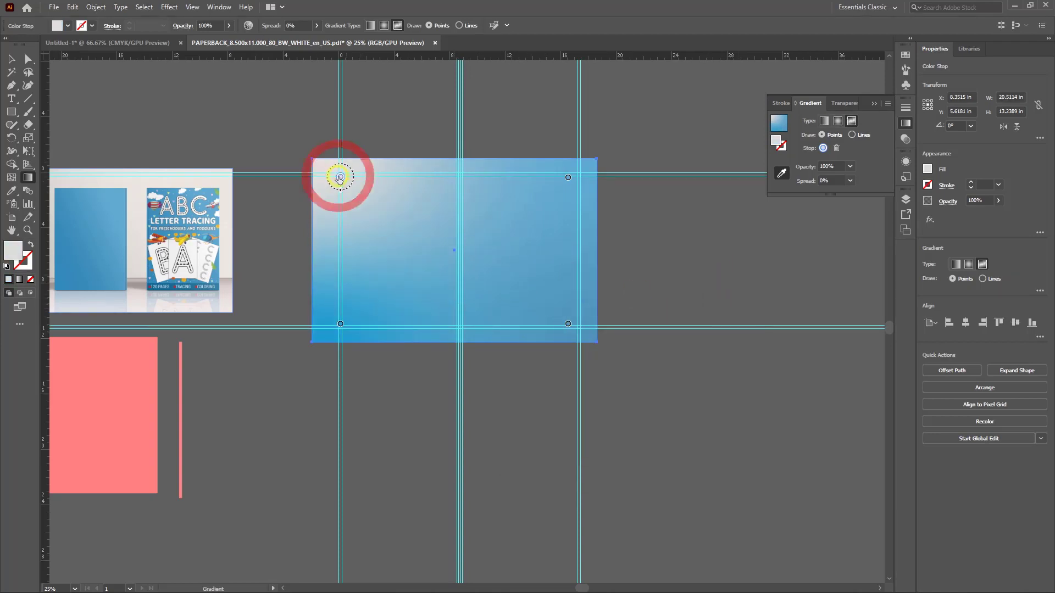
{"action": "double_click", "coordinate": [14, 253]}
{"action": "left_click", "coordinate": [656, 356]}
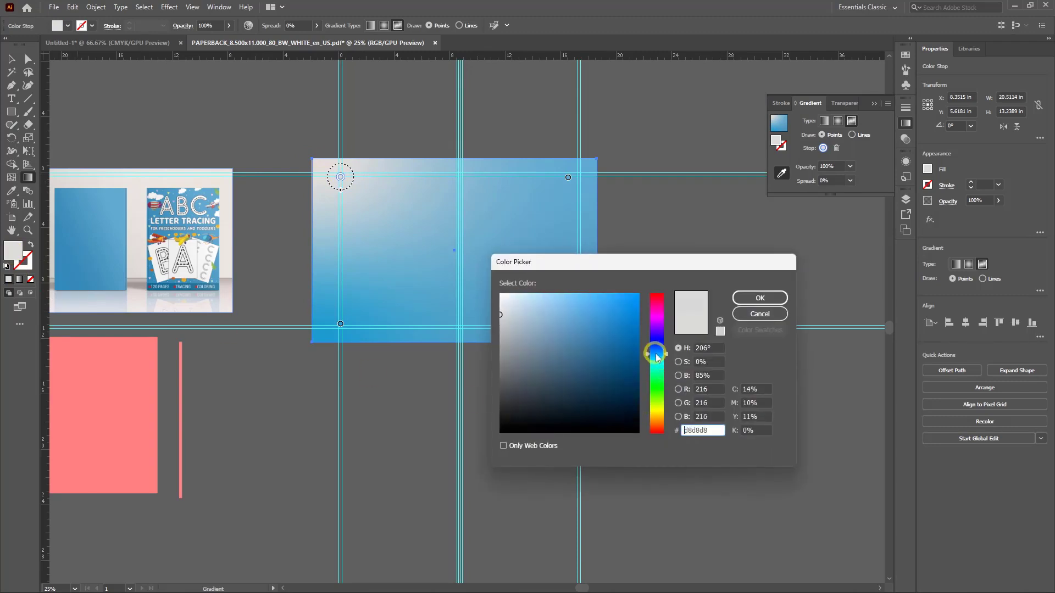
{"action": "left_click_drag", "start_coordinate": [625, 318], "coordinate": [637, 320]}
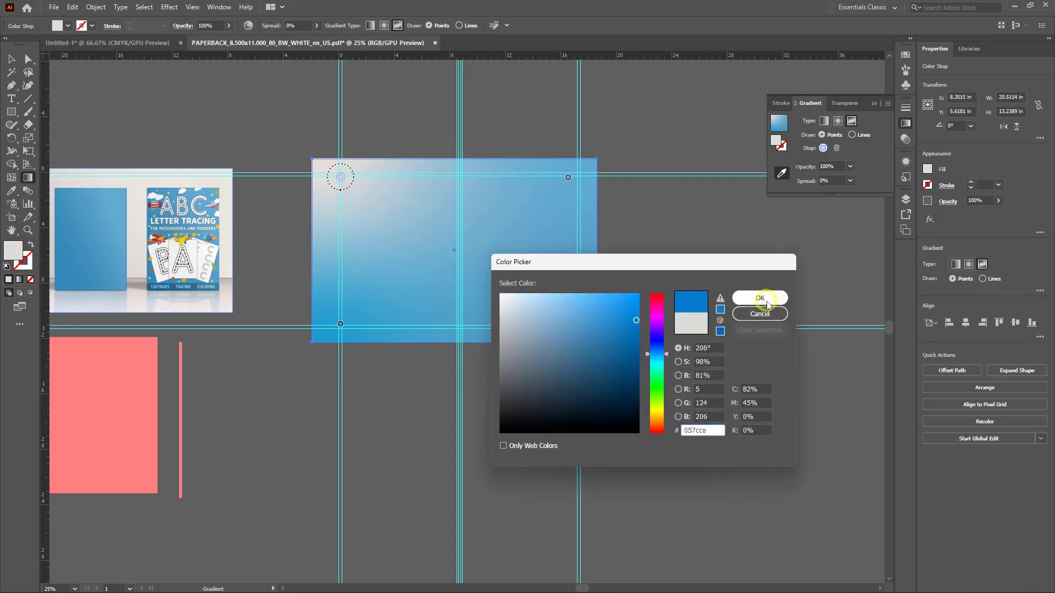
{"action": "left_click", "coordinate": [766, 301]}
Adjust the upper-right gradient point to teal with cyan 84%, magenta 0%, yellow about 25% and slightly more black
{"action": "left_click", "coordinate": [568, 178]}
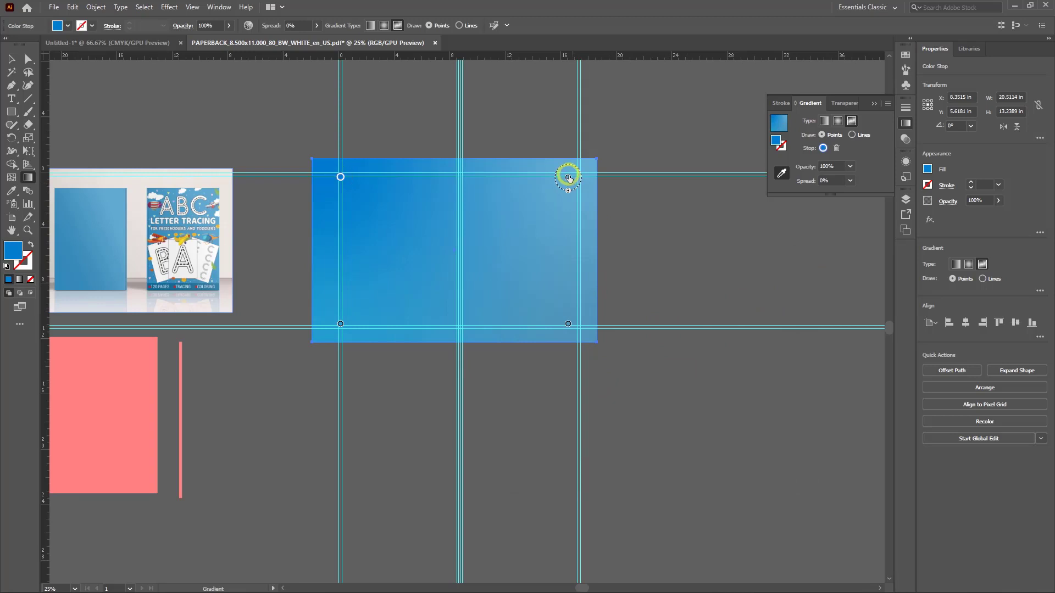
{"action": "left_click", "coordinate": [568, 177]}
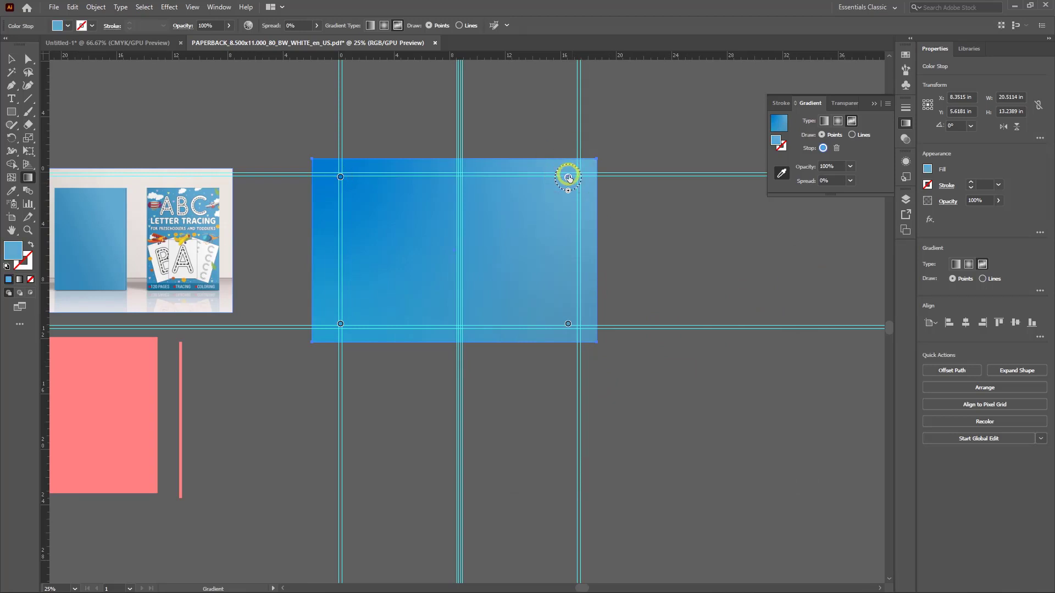
{"action": "double_click", "coordinate": [568, 177]}
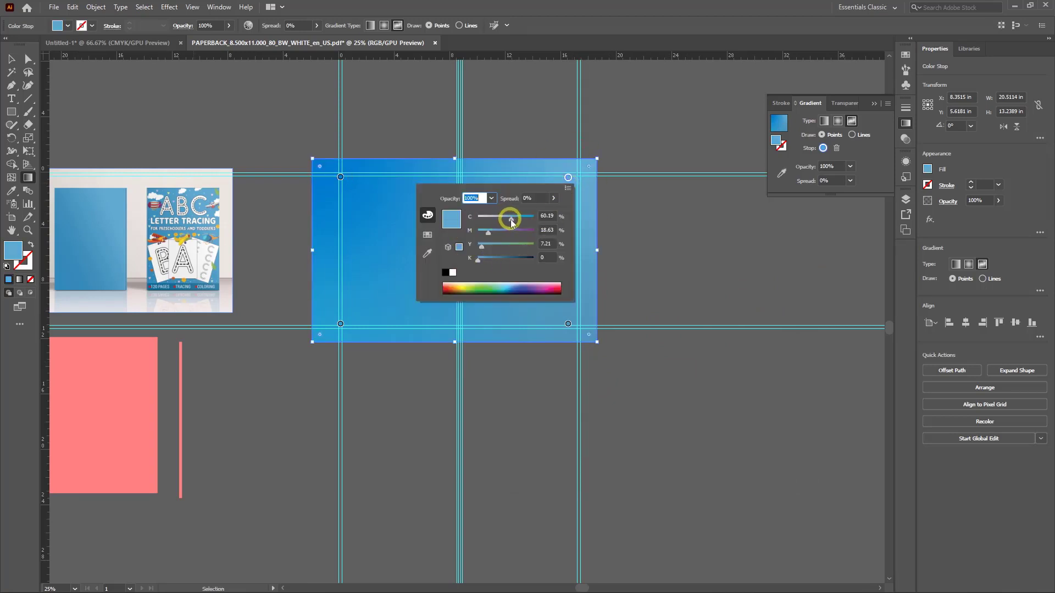
{"action": "left_click_drag", "start_coordinate": [511, 222], "coordinate": [524, 221]}
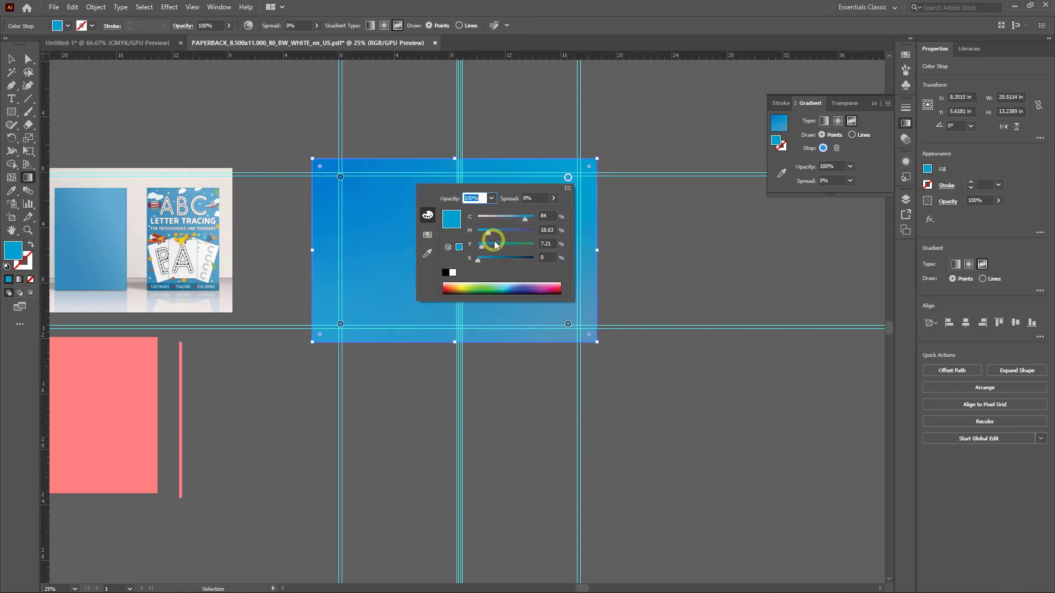
{"action": "left_click_drag", "start_coordinate": [493, 238], "coordinate": [467, 235]}
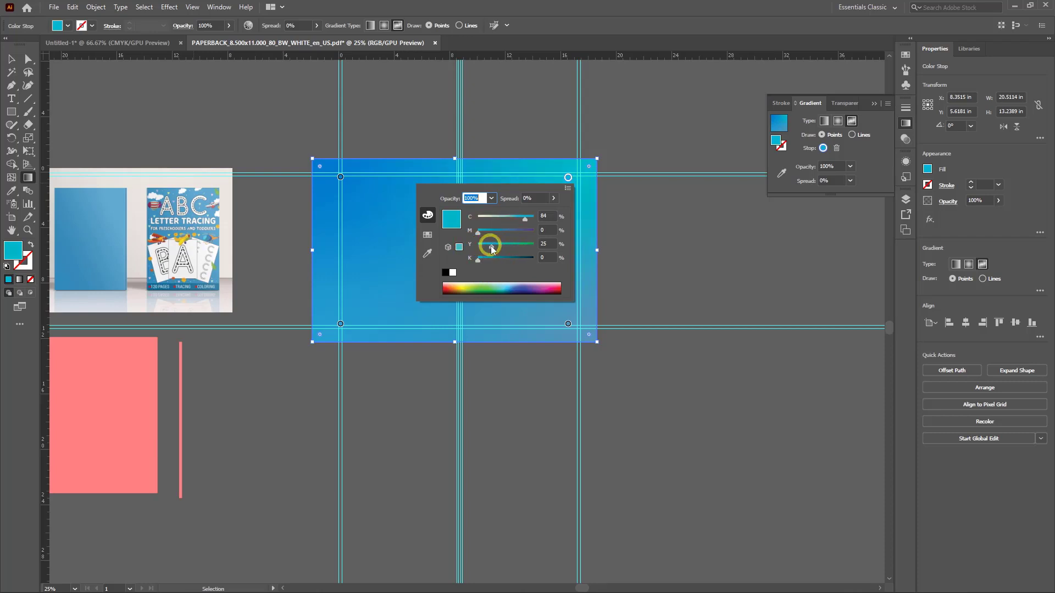
{"action": "left_click_drag", "start_coordinate": [485, 263], "coordinate": [487, 264]}
{"action": "left_click", "coordinate": [607, 278]}
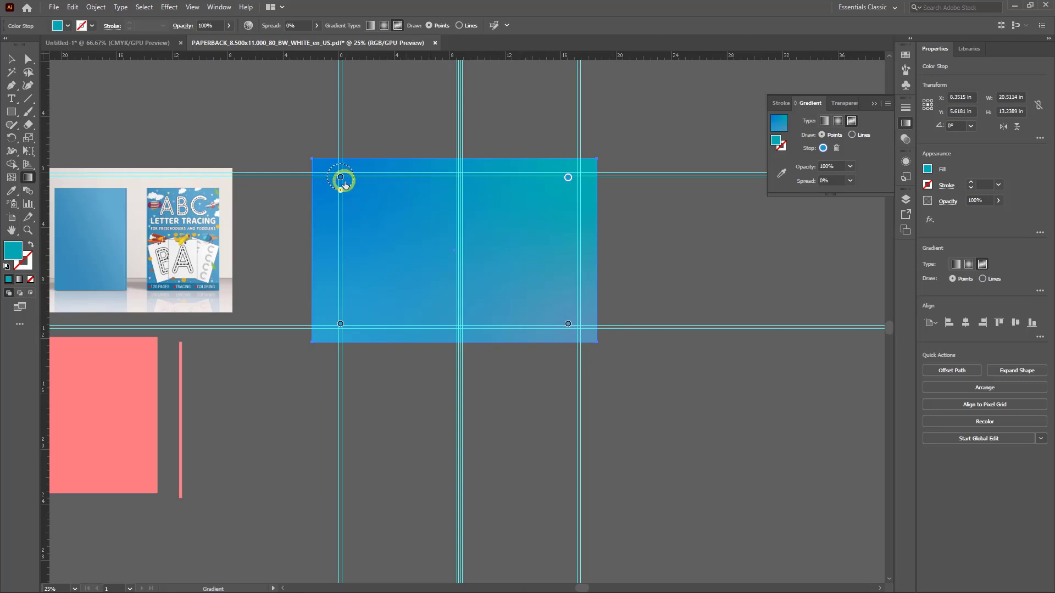
{"action": "left_click", "coordinate": [341, 178]}
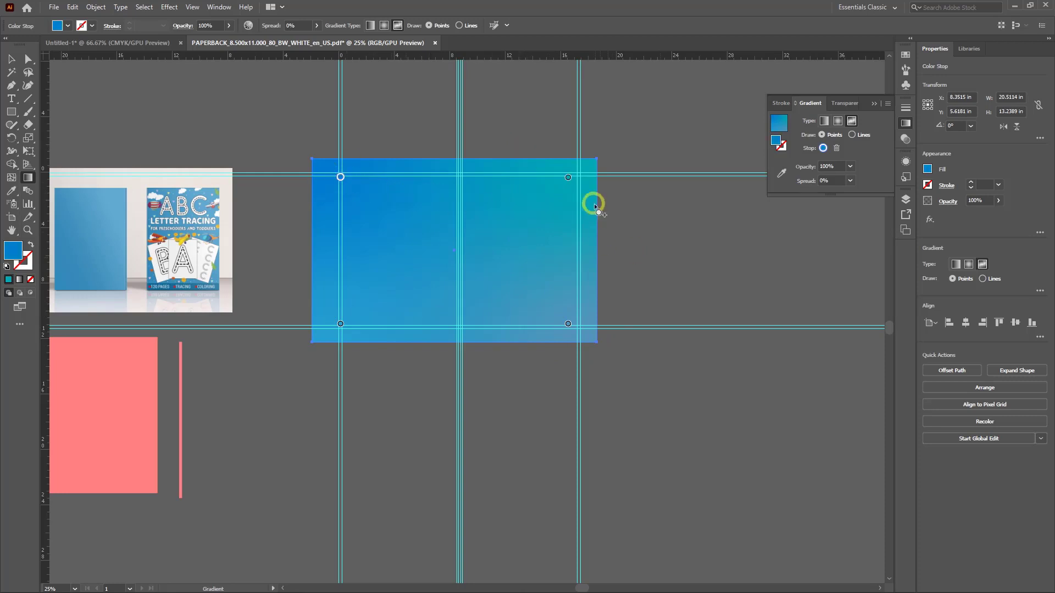
{"action": "scroll", "coordinate": [626, 392], "scroll_direction": "down", "scroll_amount": 2}
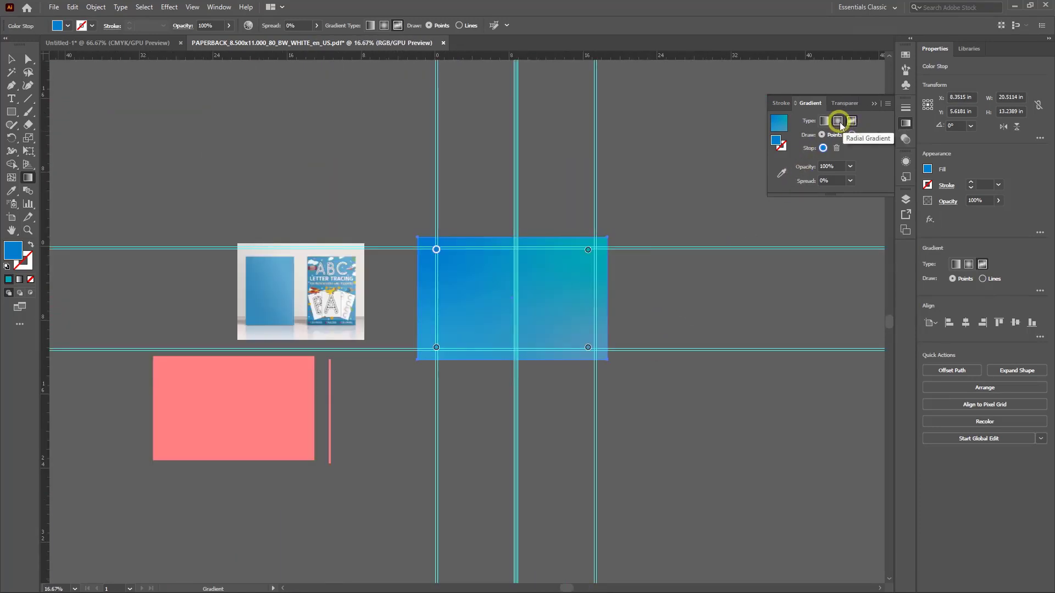
{"action": "scroll", "coordinate": [695, 398], "scroll_direction": "up", "scroll_amount": 2}
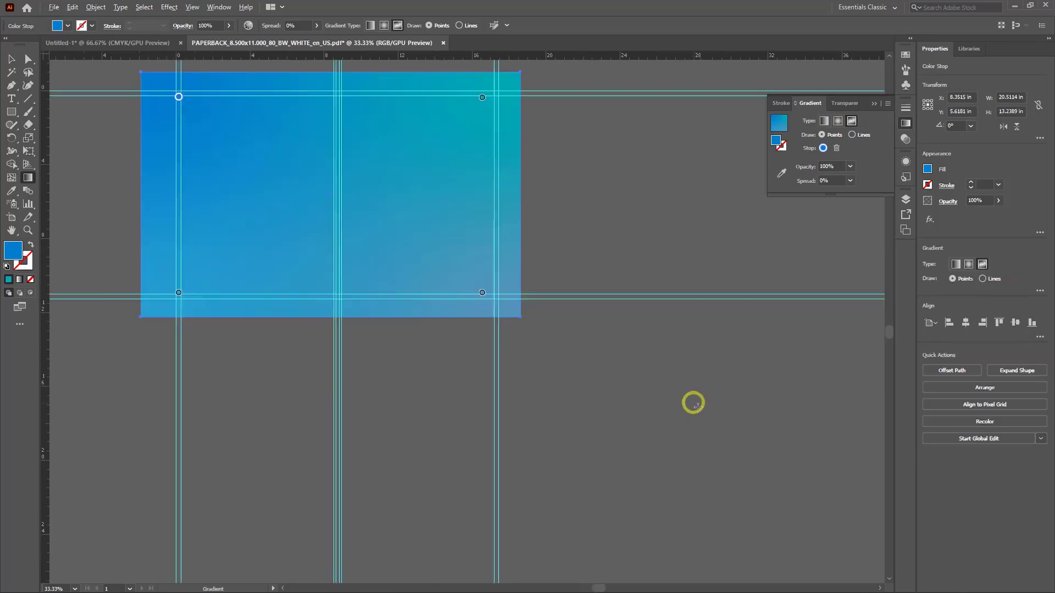
{"action": "scroll", "coordinate": [649, 371], "scroll_direction": "down", "scroll_amount": 2}
{"action": "left_click", "coordinate": [428, 381]}
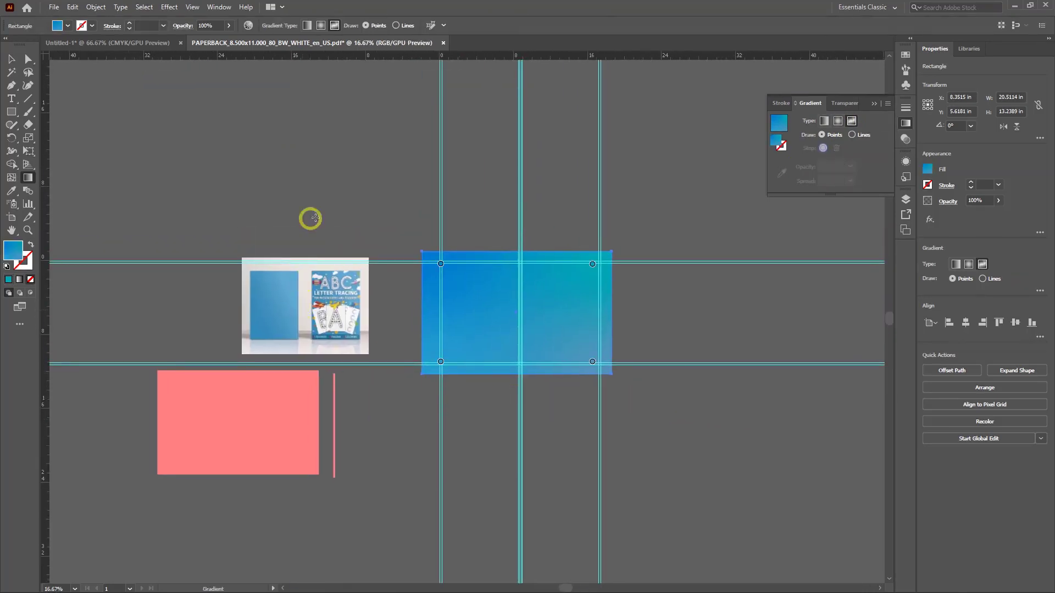
Move the reference image up and away from the pink rectangle, to about X -12.88 in, Y -4.79 in
{"action": "left_click", "coordinate": [321, 283]}
{"action": "key", "text": "v"}
{"action": "left_click_drag", "start_coordinate": [307, 308], "coordinate": [320, 220]}
Examine the title lettering, illustrations and bottom strip on the reference front cover beside the gradient background
{"action": "scroll", "coordinate": [377, 297], "scroll_direction": "up", "scroll_amount": 2}
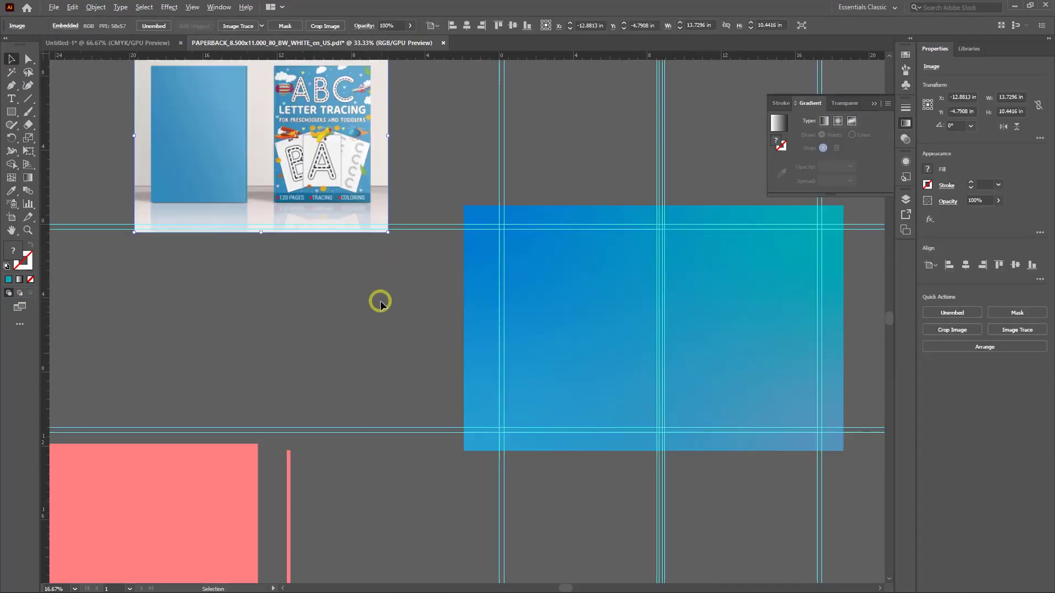
{"action": "left_click_drag", "start_coordinate": [377, 297], "coordinate": [287, 349]}
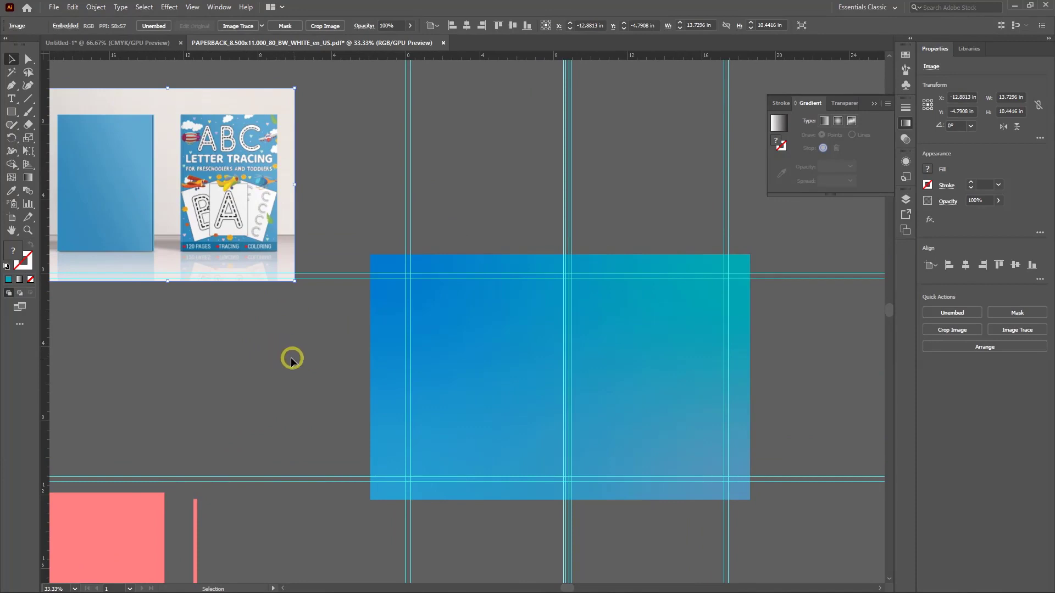
{"action": "key", "text": "ctrl+equal"}
{"action": "key", "text": "ctrl+equal"}
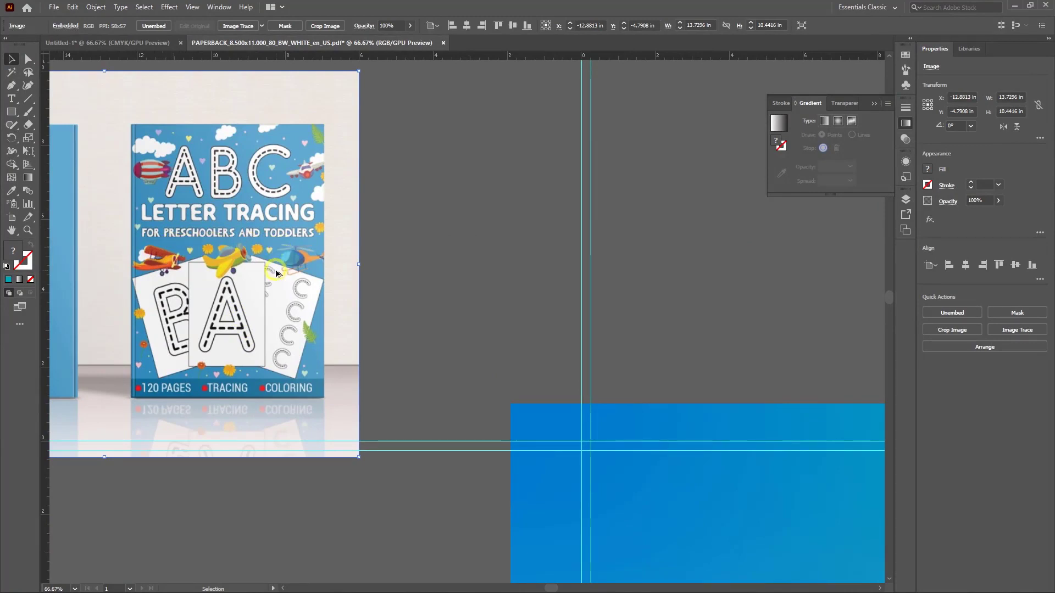
{"action": "scroll", "coordinate": [277, 268], "scroll_direction": "down", "scroll_amount": 1}
{"action": "scroll", "coordinate": [321, 342], "scroll_direction": "down", "scroll_amount": 2}
{"action": "left_click_drag", "start_coordinate": [278, 438], "coordinate": [278, 369]}
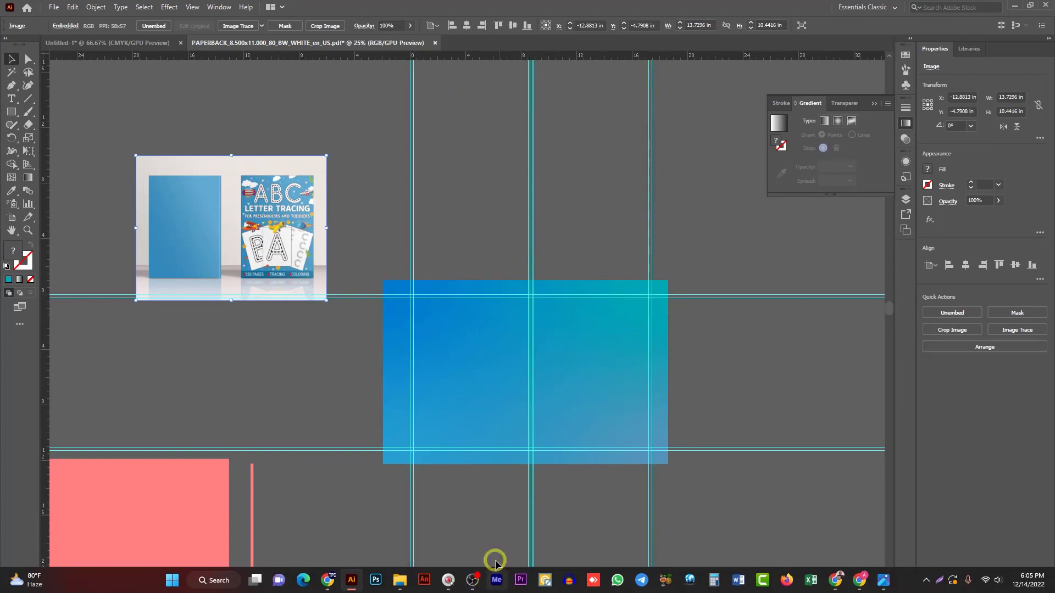
Switch to the desktop and open the text file Class 5.txt in Notepad
{"action": "left_click", "coordinate": [1014, 6]}
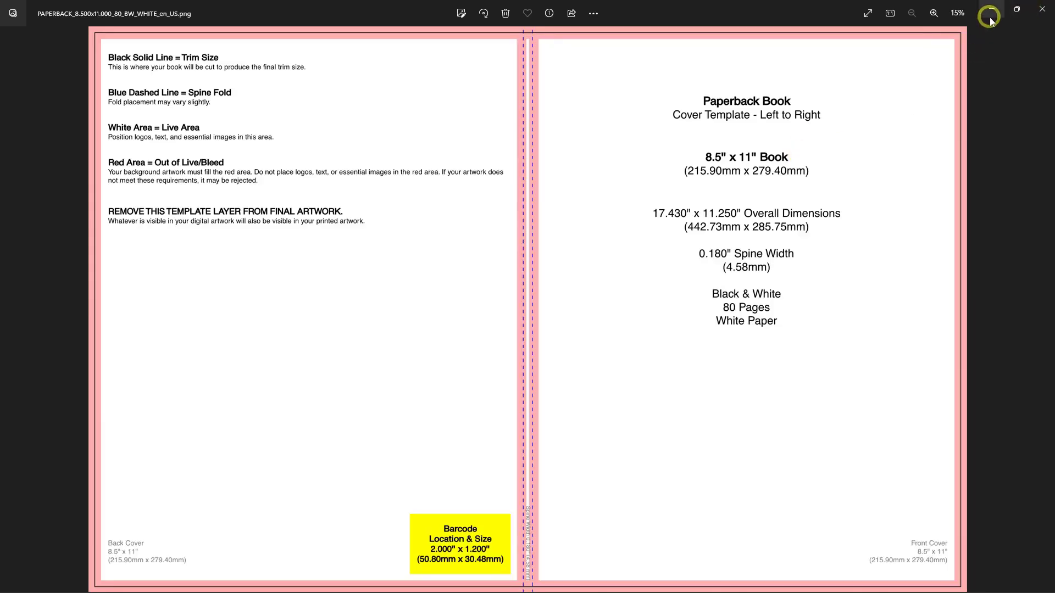
{"action": "left_click", "coordinate": [959, 25]}
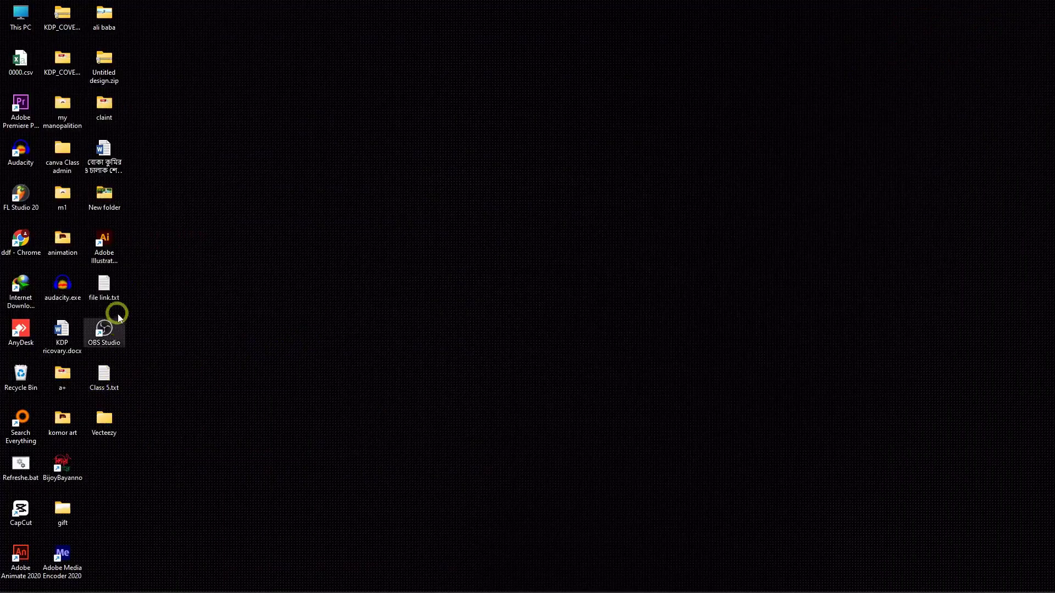
{"action": "double_click", "coordinate": [99, 383]}
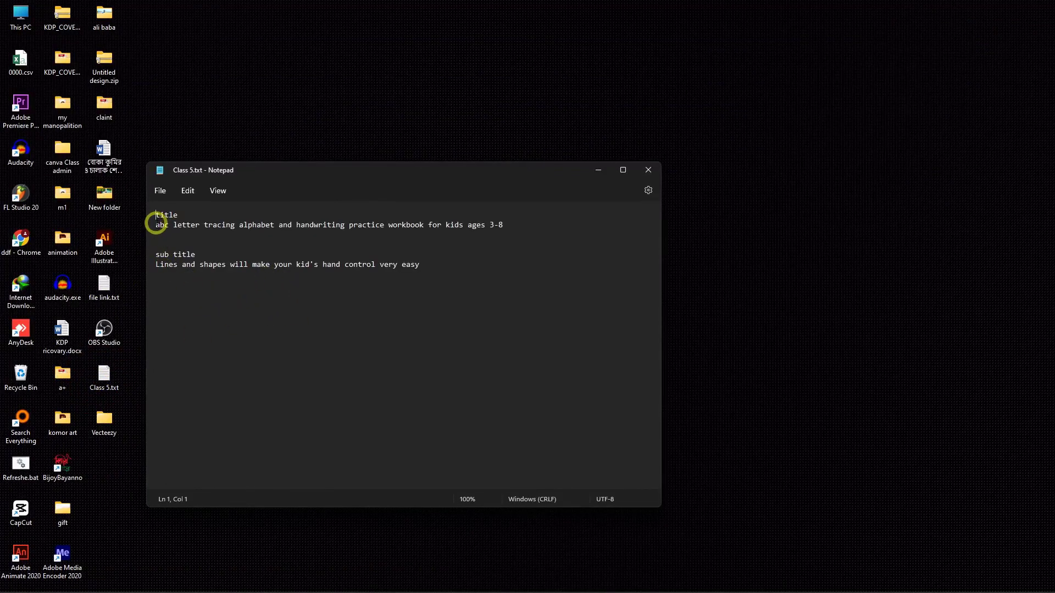
Copy the title line "abc letter tracing alphabet and handwriting practice workbook for kids ages 3-8"
{"action": "left_click_drag", "start_coordinate": [156, 223], "coordinate": [503, 224]}
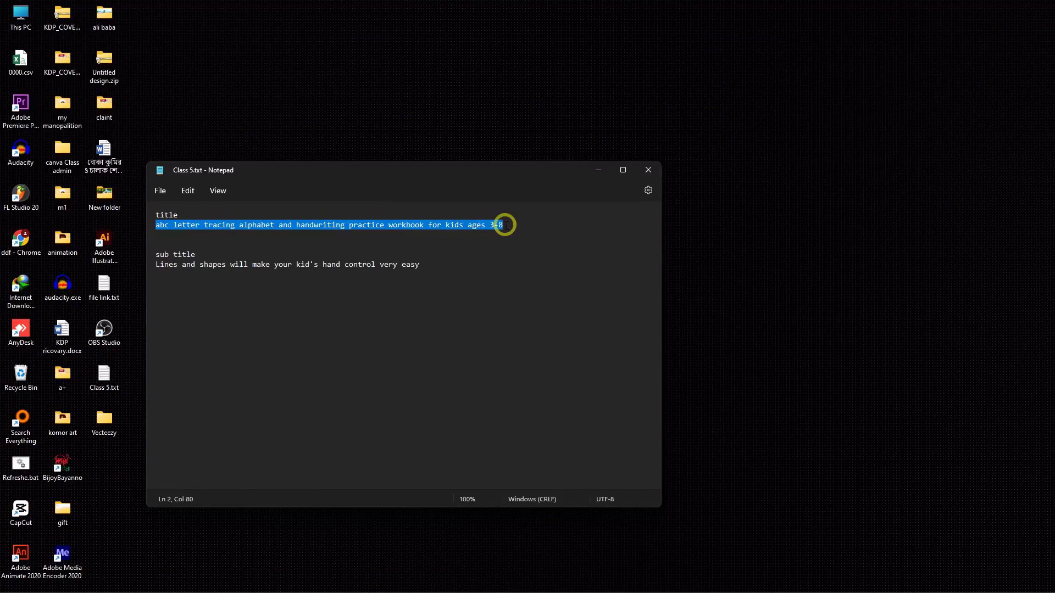
{"action": "right_click", "coordinate": [429, 230]}
{"action": "left_click", "coordinate": [464, 286]}
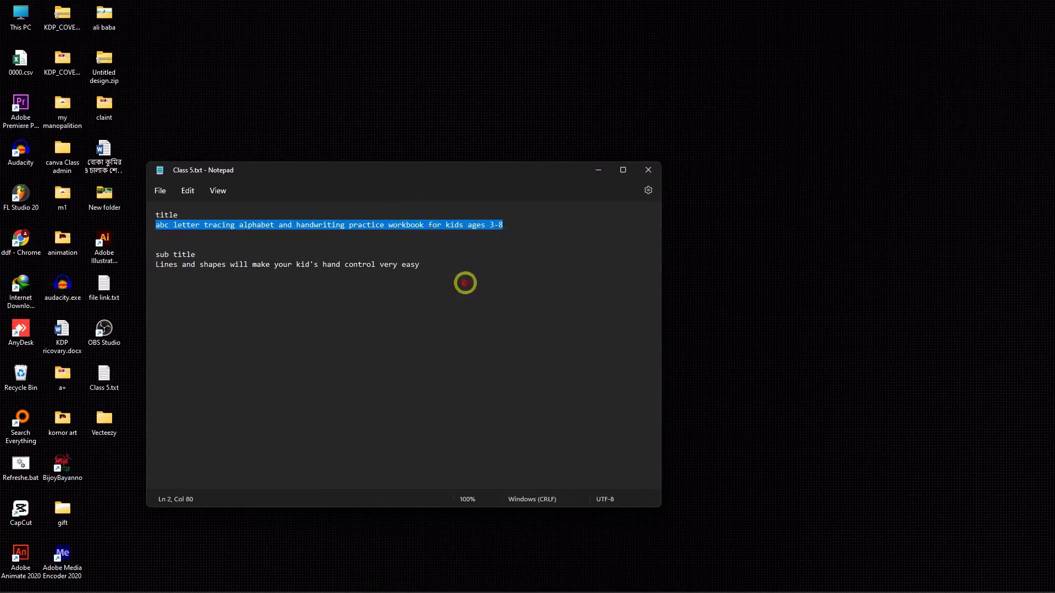
Switch back to Illustrator and paste the copied title line as point text on the empty canvas below the reference image
{"action": "left_click", "coordinate": [597, 175]}
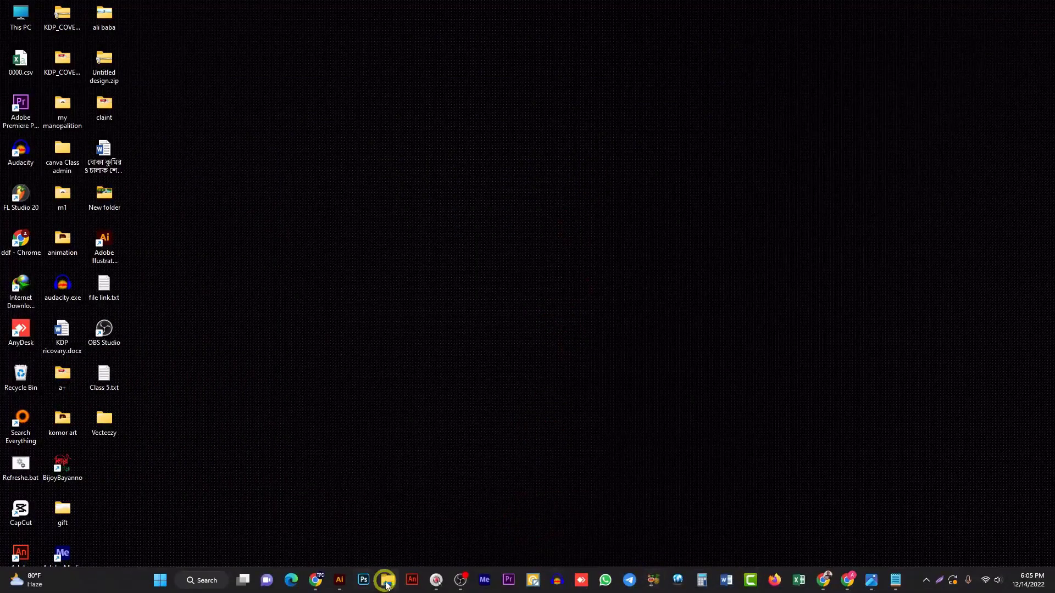
{"action": "left_click", "coordinate": [340, 580]}
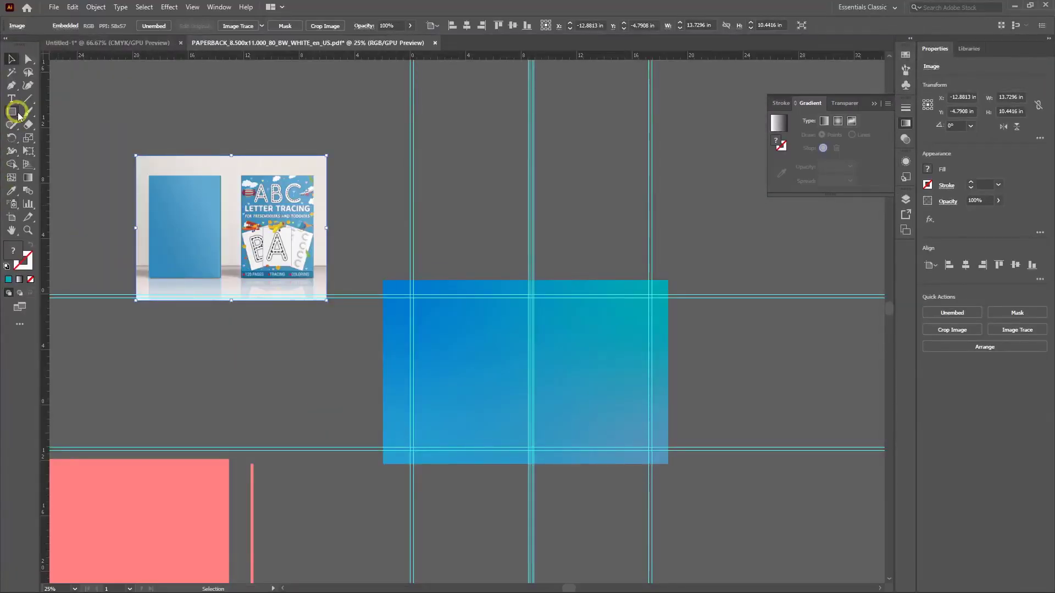
{"action": "left_click", "coordinate": [12, 99]}
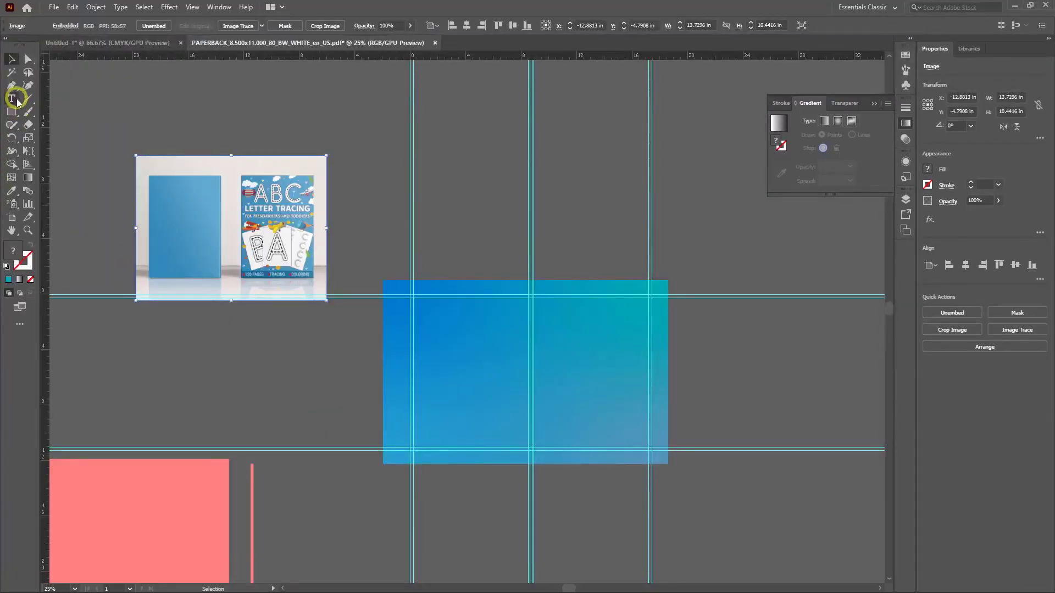
{"action": "left_click", "coordinate": [166, 376]}
{"action": "key", "text": "ctrl+v"}
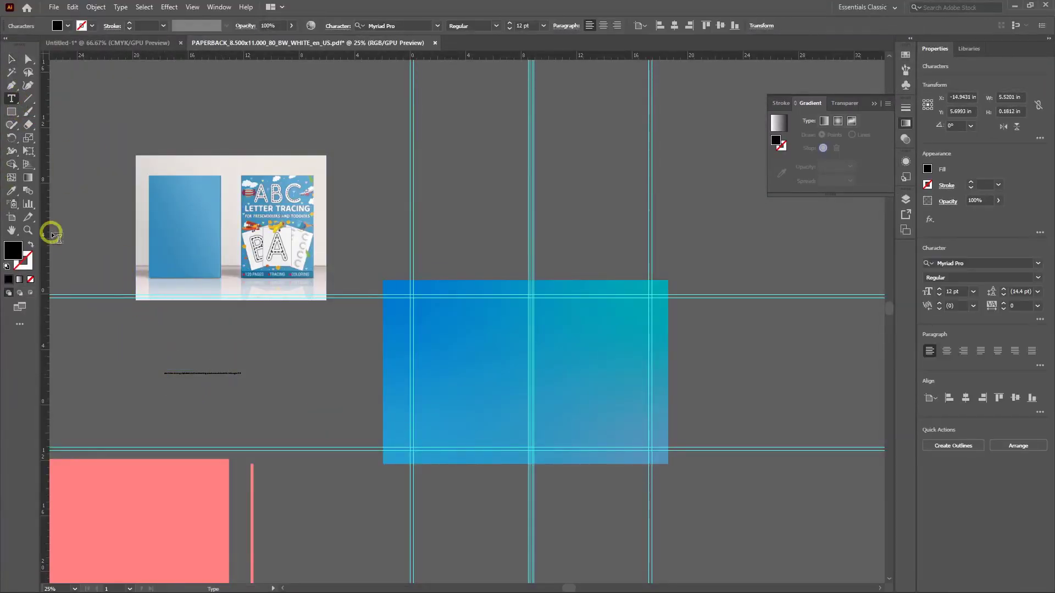
Set the title text's font size to 100 pt and move it above the gradient background, to about X 8.19 in, Y -6.70 in
{"action": "left_click", "coordinate": [12, 59]}
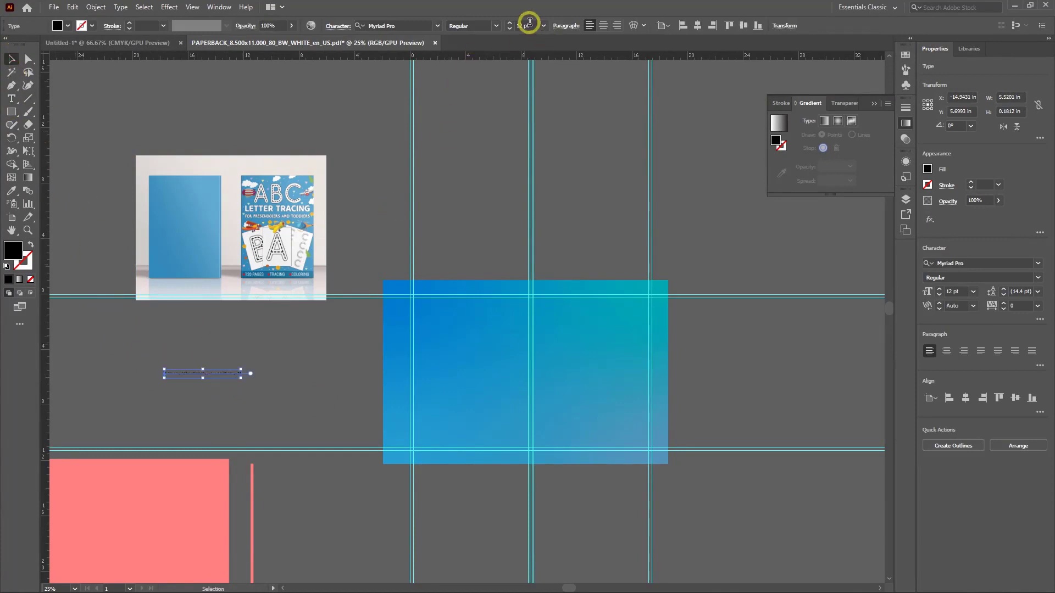
{"action": "left_click", "coordinate": [517, 27]}
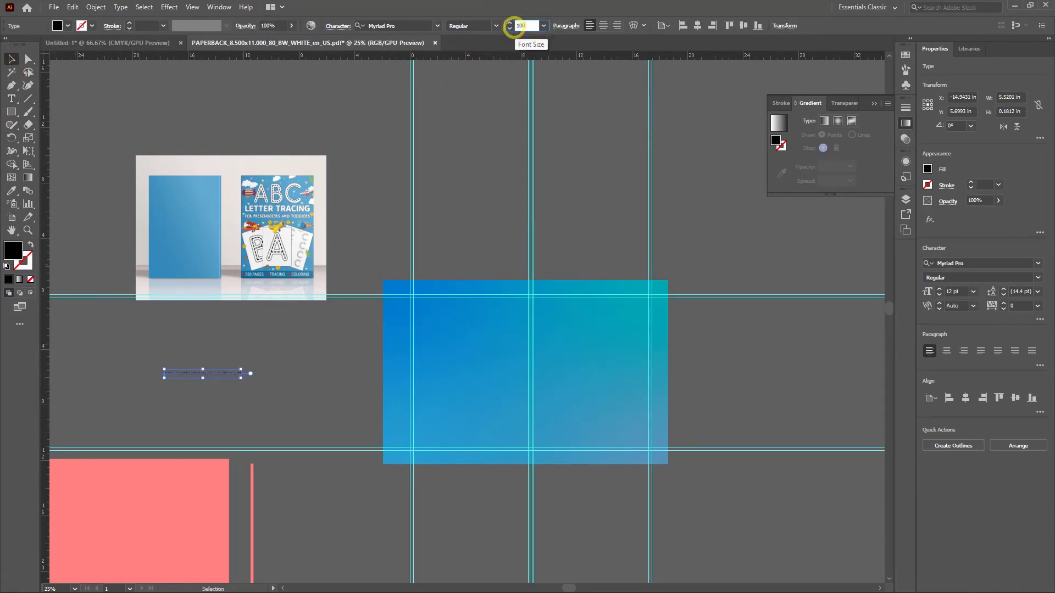
{"action": "key", "text": "Return"}
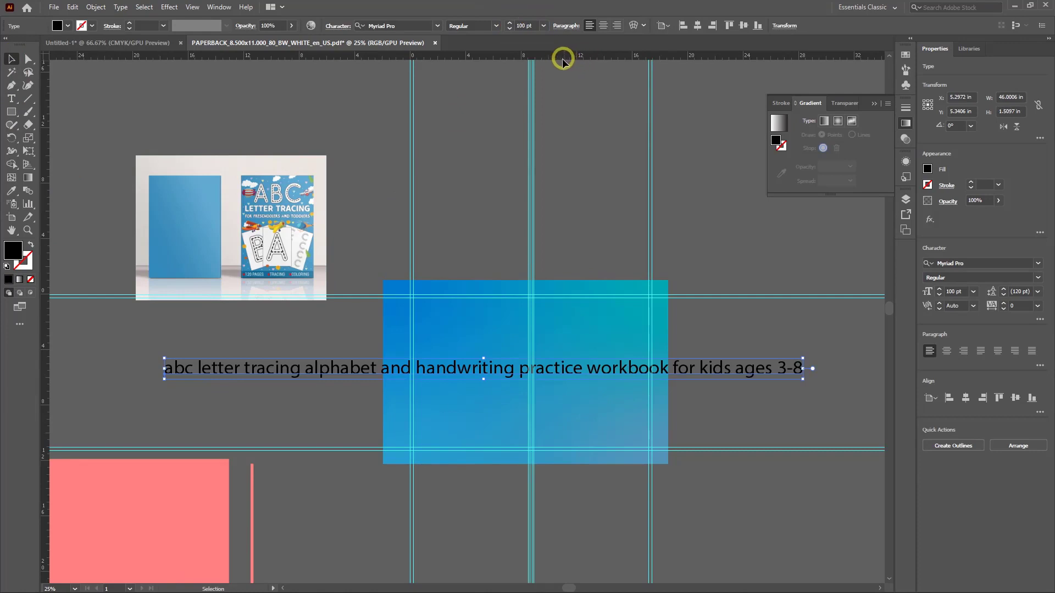
{"action": "left_click_drag", "start_coordinate": [360, 373], "coordinate": [550, 224]}
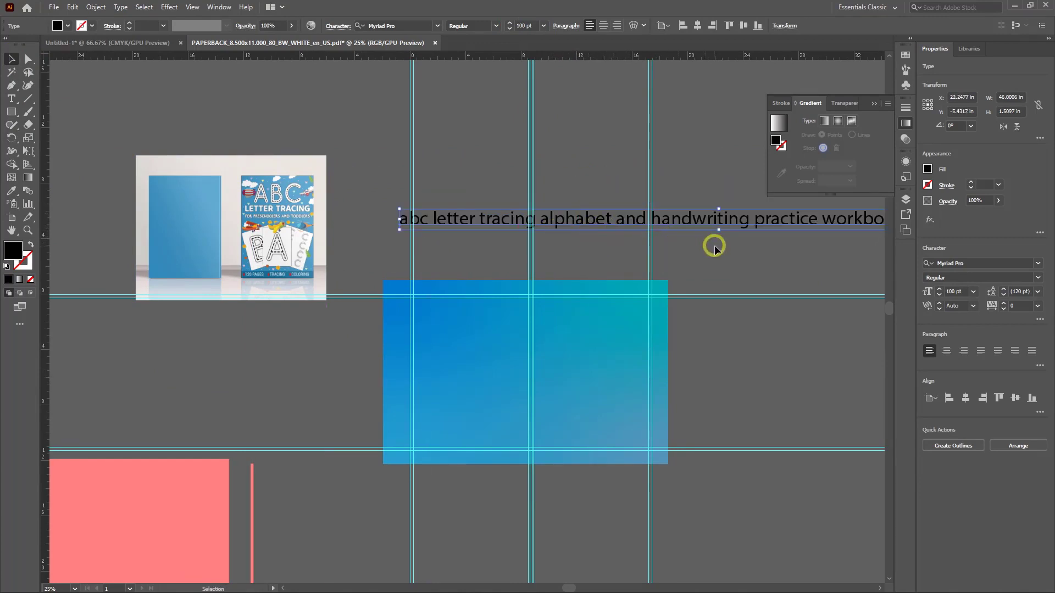
{"action": "left_click_drag", "start_coordinate": [757, 229], "coordinate": [568, 205]}
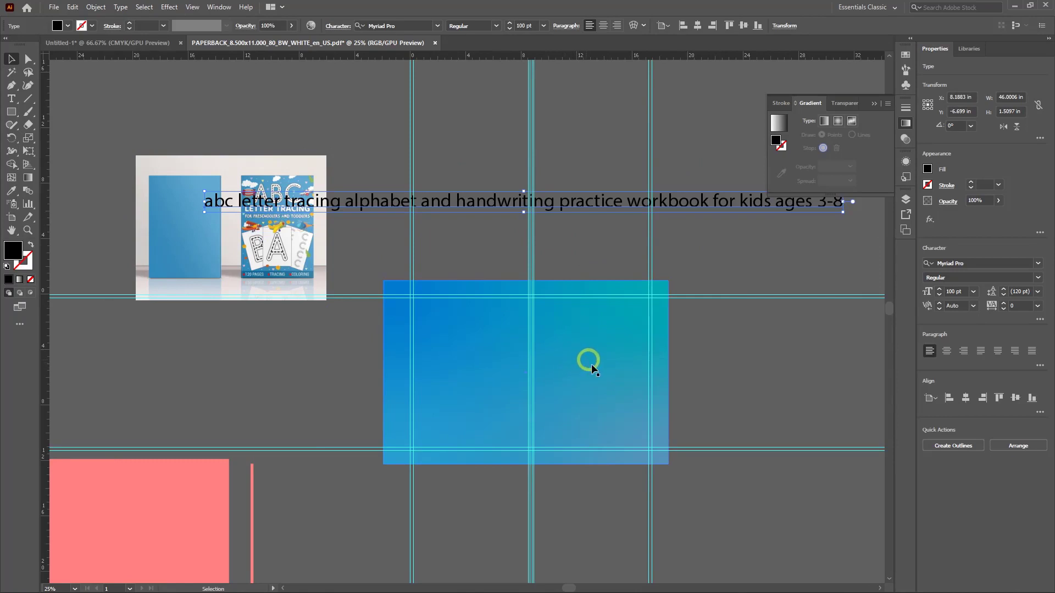
Switch to Chrome, open freepik.com in a new tab and search its assets for "alphabet"
{"action": "mouse_move", "coordinate": [557, 589]}
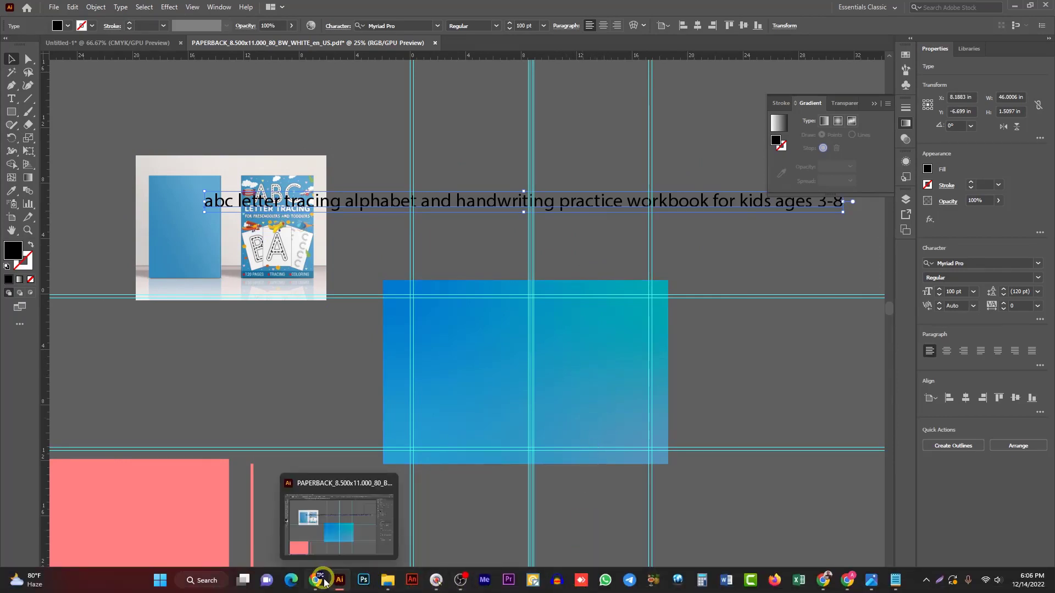
{"action": "mouse_move", "coordinate": [319, 583]}
{"action": "left_click", "coordinate": [315, 526]}
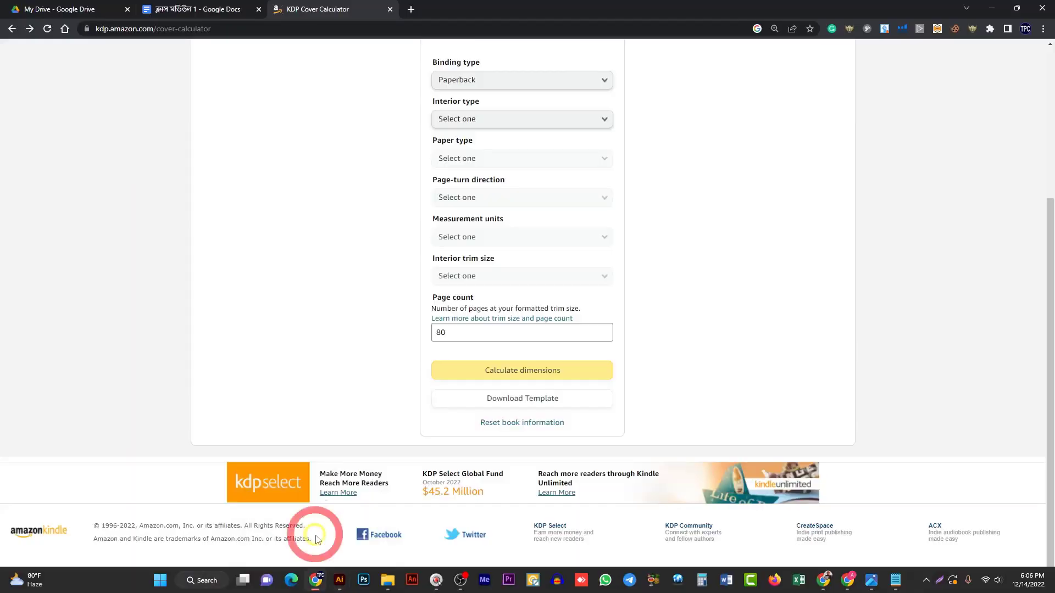
{"action": "left_click", "coordinate": [417, 8]}
{"action": "left_click", "coordinate": [251, 29]}
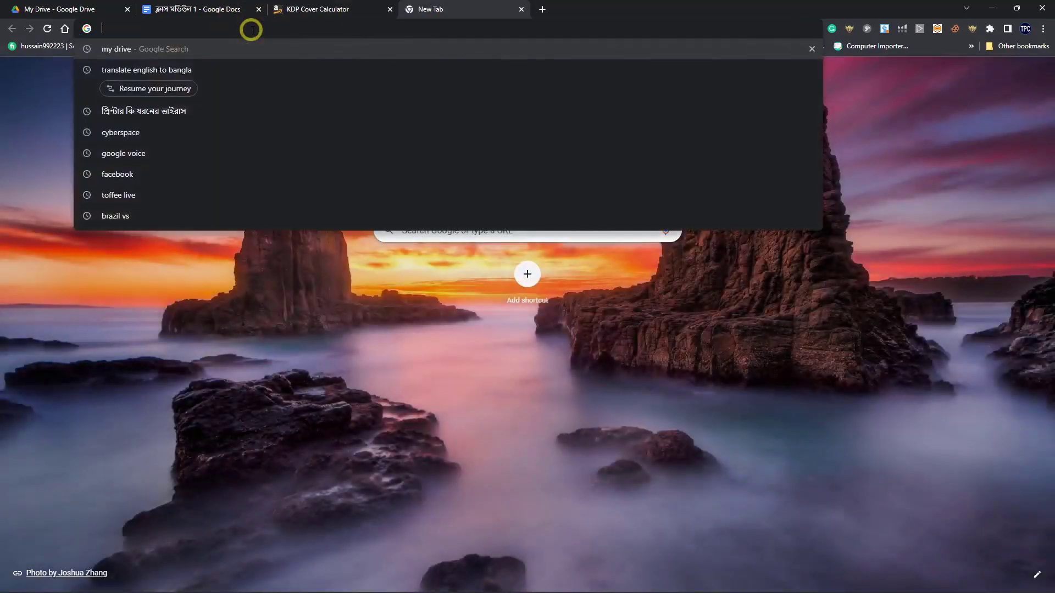
{"action": "type", "text": "free"}
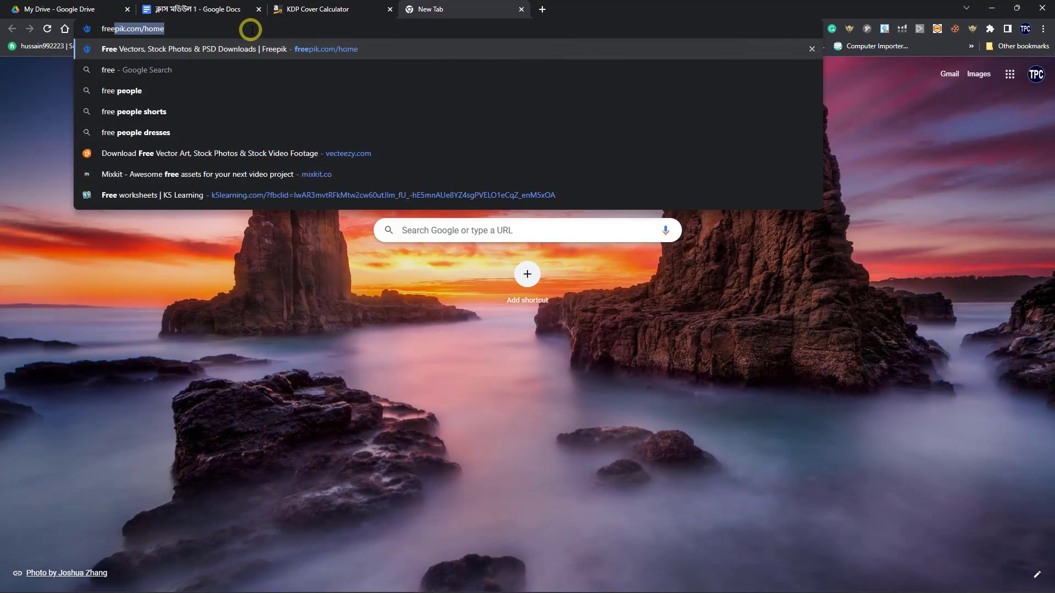
{"action": "key", "text": "Return"}
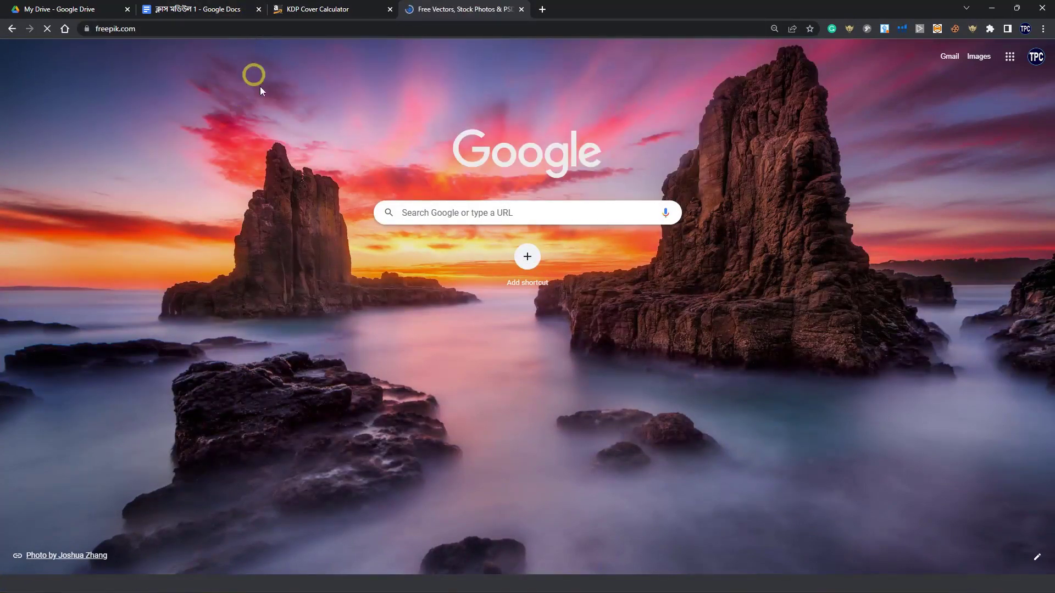
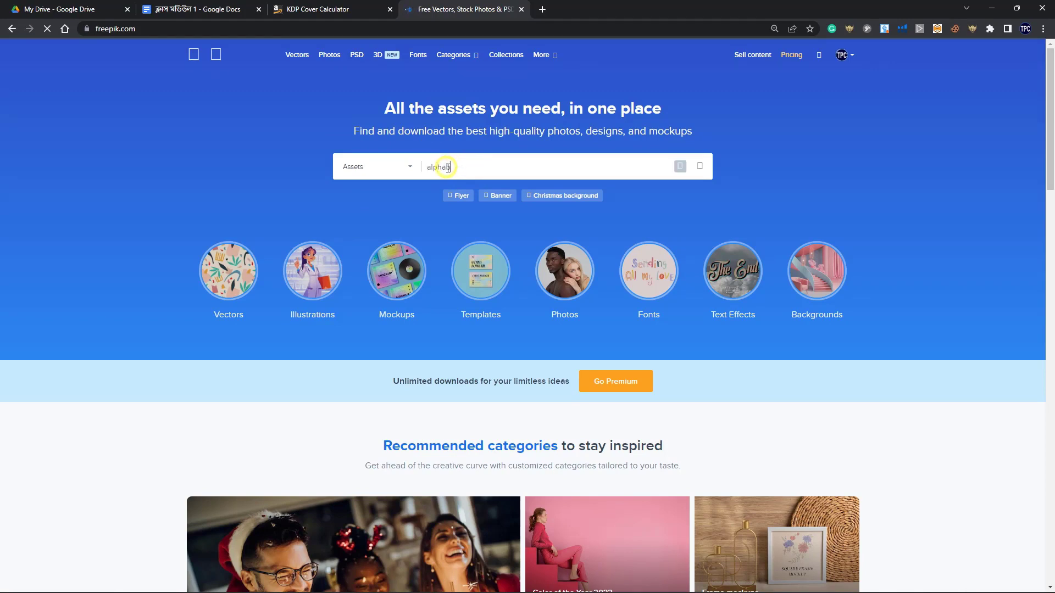
{"action": "type", "text": "t"}
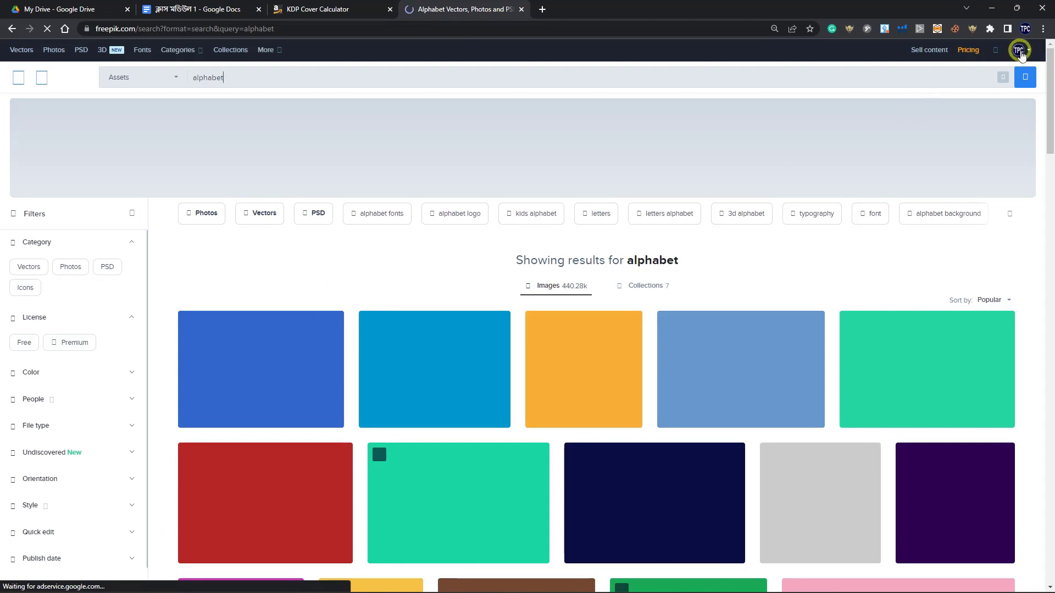
{"action": "left_click", "coordinate": [1020, 52]}
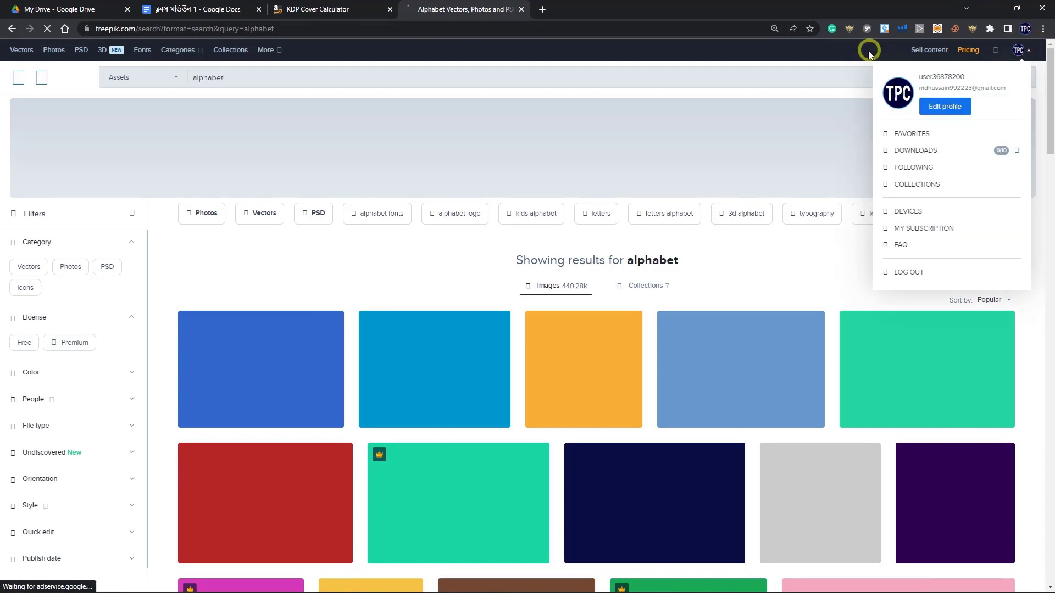
{"action": "left_click", "coordinate": [827, 51]}
{"action": "left_click", "coordinate": [1026, 52]}
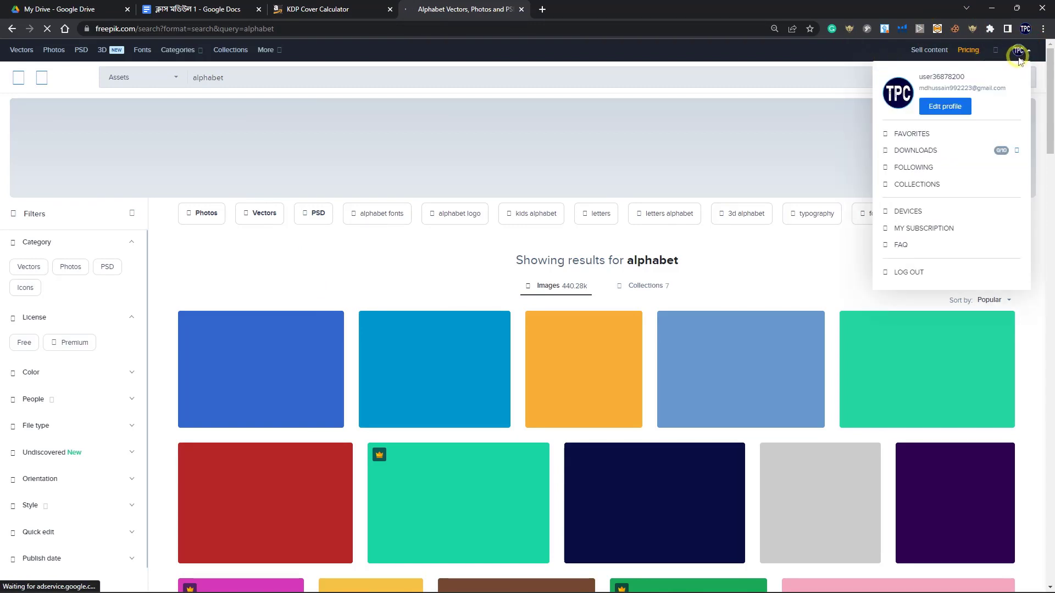
{"action": "left_click", "coordinate": [1017, 55]}
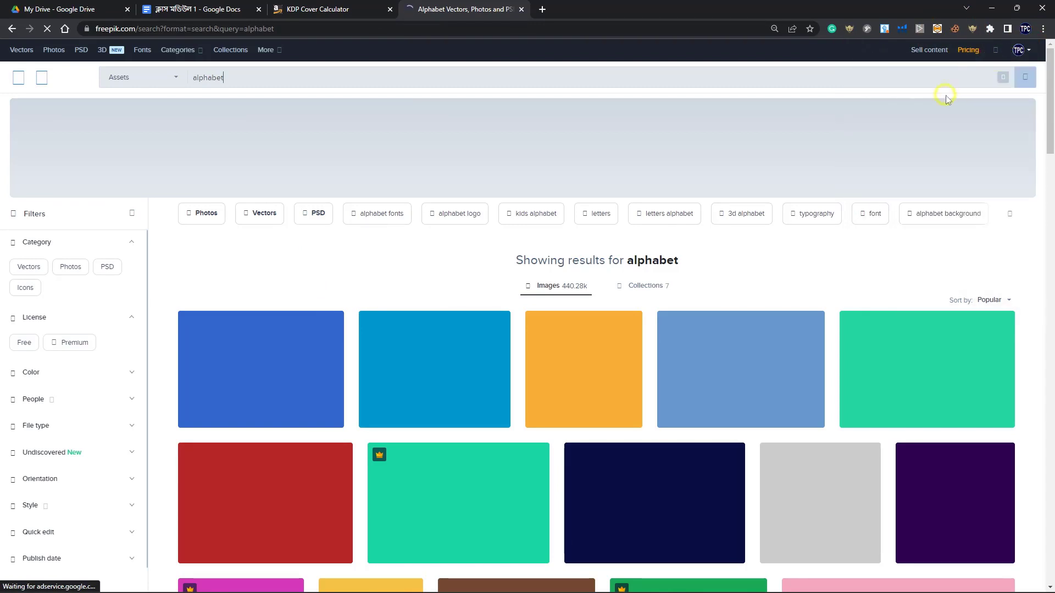
{"action": "left_click", "coordinate": [1029, 52]}
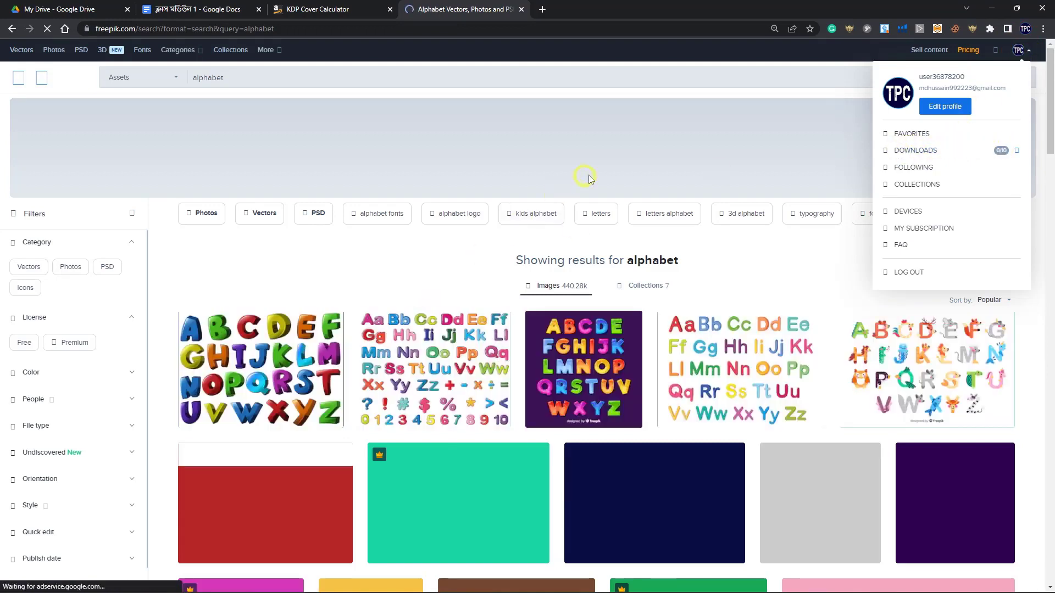
{"action": "left_click", "coordinate": [601, 166]}
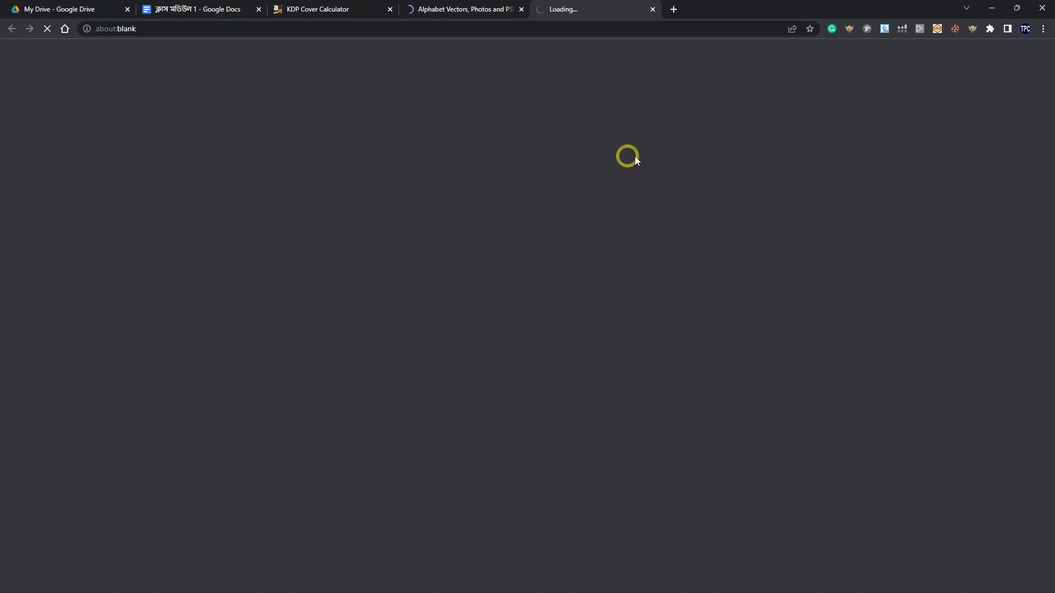
{"action": "left_click", "coordinate": [652, 9]}
Open the "Colorful alphabet" vector from the alphabet search results in a separate browser tab
{"action": "scroll", "coordinate": [749, 289], "scroll_direction": "down", "scroll_amount": 1}
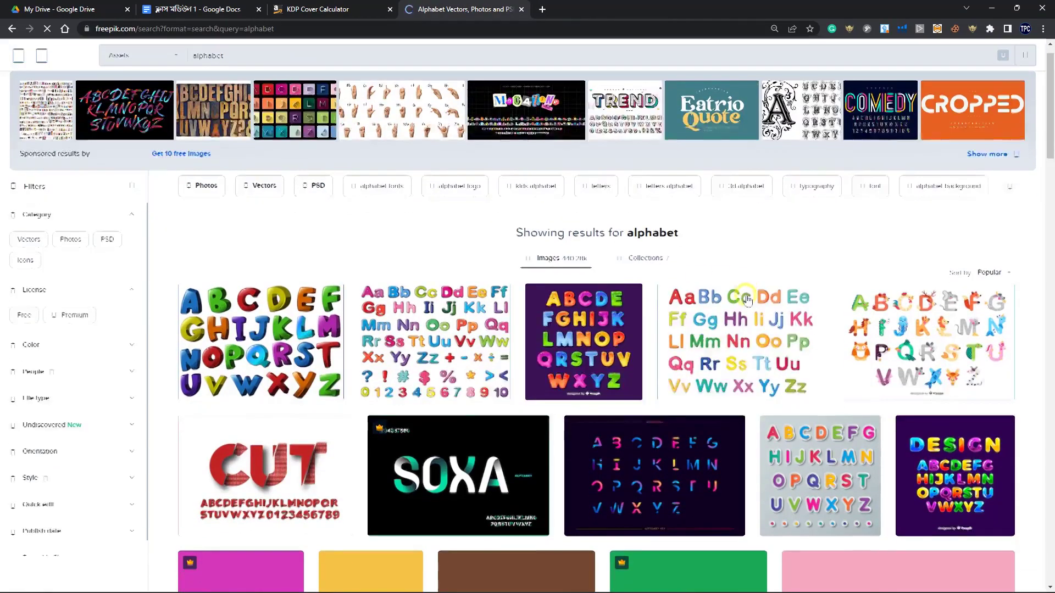
{"action": "scroll", "coordinate": [747, 301], "scroll_direction": "down", "scroll_amount": 1}
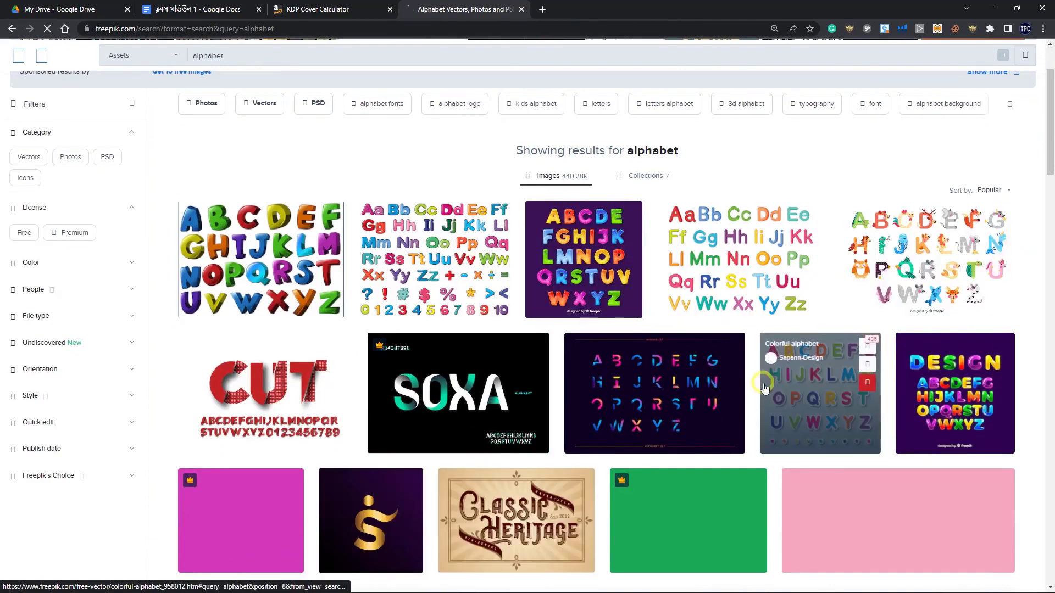
{"action": "scroll", "coordinate": [824, 418], "scroll_direction": "down", "scroll_amount": 2}
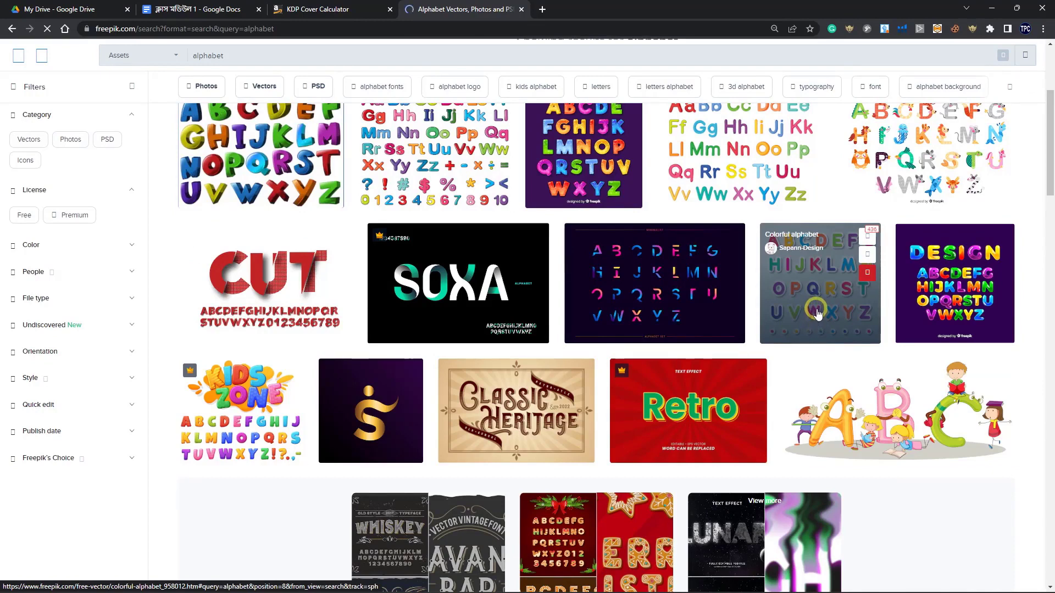
{"action": "middle_click", "coordinate": [817, 314]}
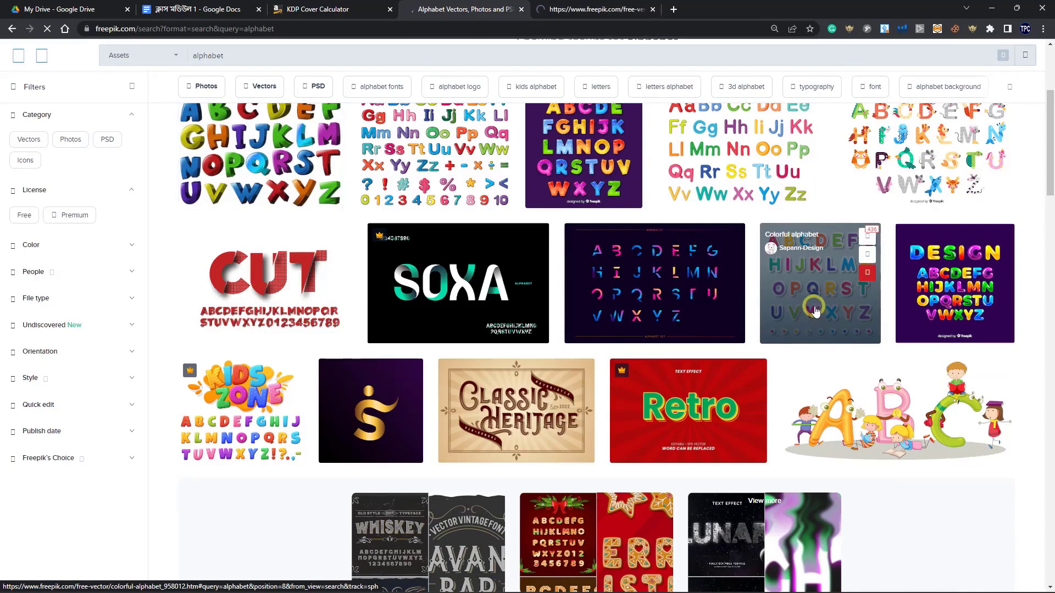
Look through further alphabet search results and check the opened "Colorful alphabet" vector page
{"action": "scroll", "coordinate": [808, 300], "scroll_direction": "down", "scroll_amount": 5}
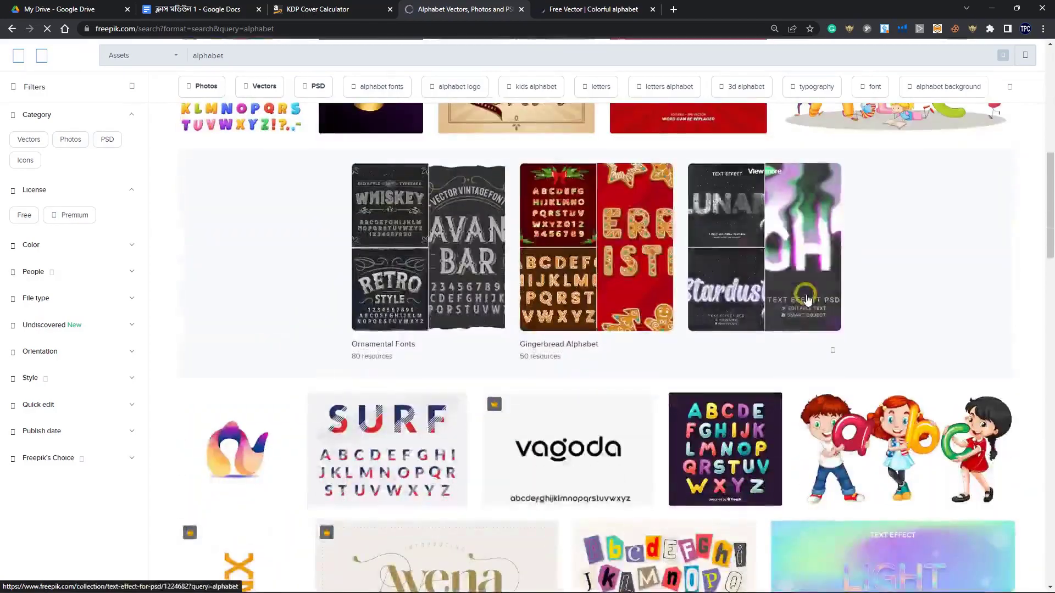
{"action": "scroll", "coordinate": [808, 297], "scroll_direction": "down", "scroll_amount": 5}
{"action": "scroll", "coordinate": [568, 44], "scroll_direction": "up", "scroll_amount": 4}
{"action": "scroll", "coordinate": [568, 44], "scroll_direction": "up", "scroll_amount": 10}
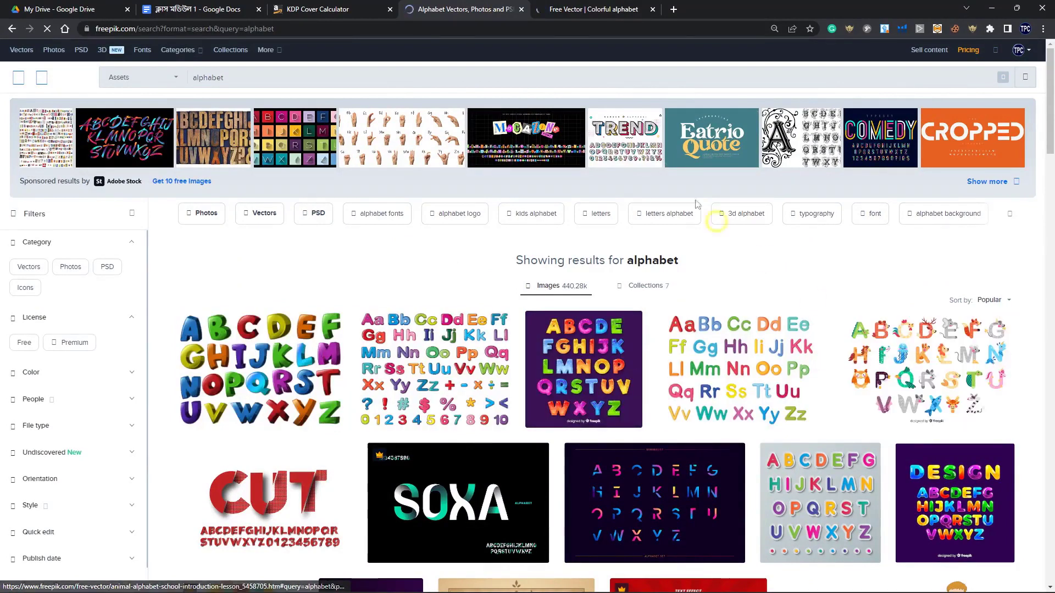
{"action": "left_click", "coordinate": [581, 11]}
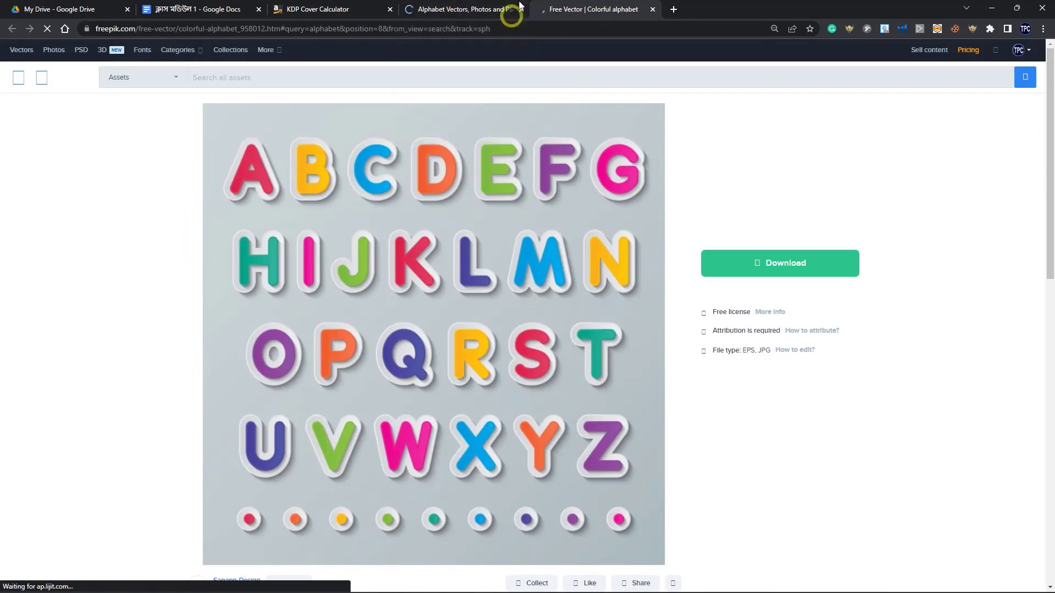
{"action": "left_click", "coordinate": [494, 9]}
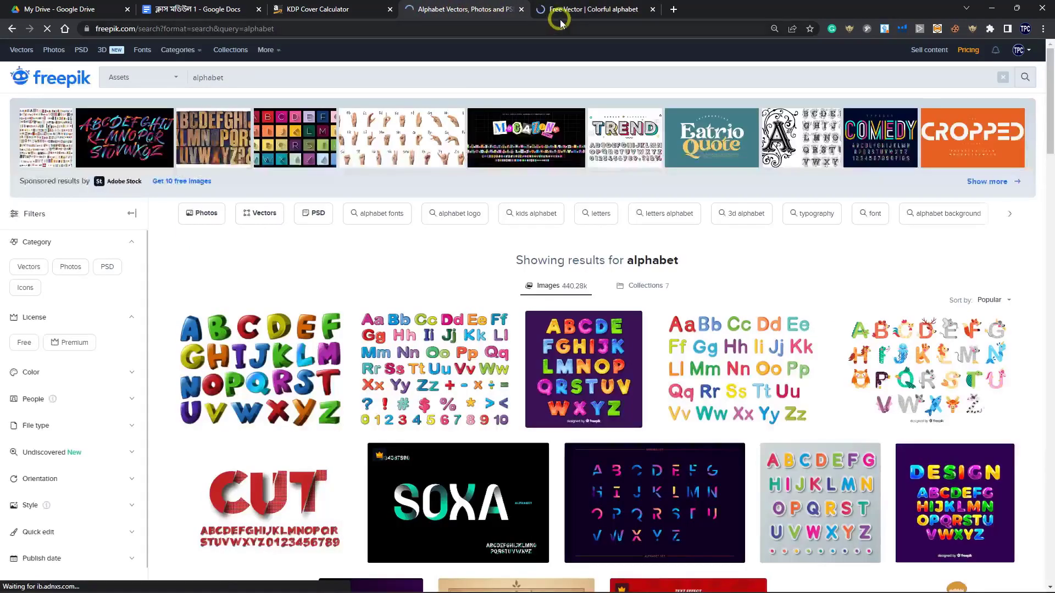
{"action": "left_click", "coordinate": [319, 9]}
{"action": "left_click", "coordinate": [467, 9]}
{"action": "left_click", "coordinate": [558, 7]}
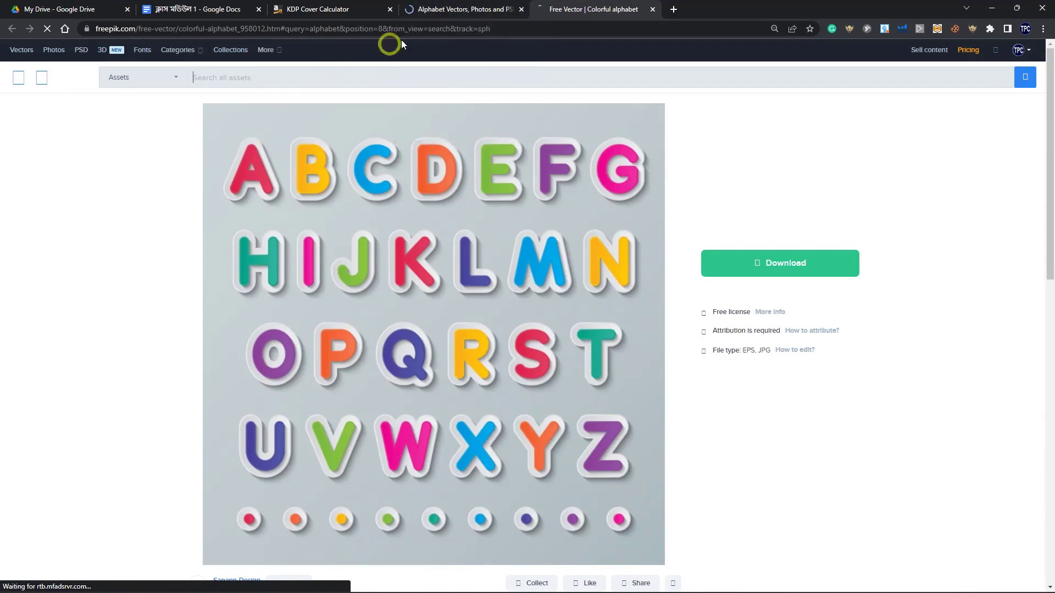
{"action": "left_click", "coordinate": [440, 9]}
Download the "Colorful alphabet" vector as colorful-alphabet.jpg.zip into the Vecteezy folder on the desktop
{"action": "left_click", "coordinate": [602, 4]}
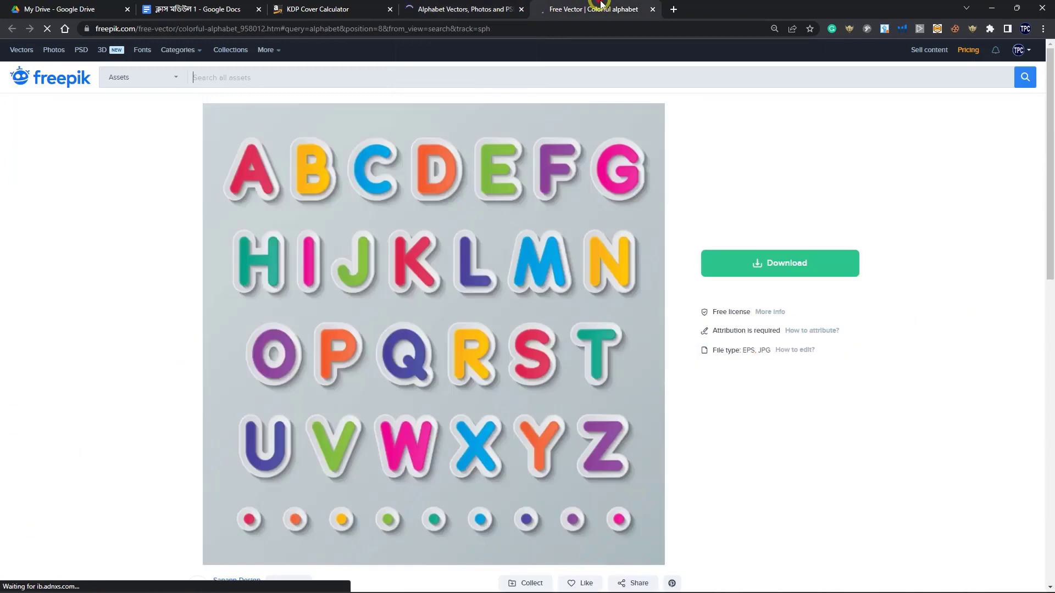
{"action": "left_click", "coordinate": [815, 273]}
{"action": "left_click", "coordinate": [775, 400]}
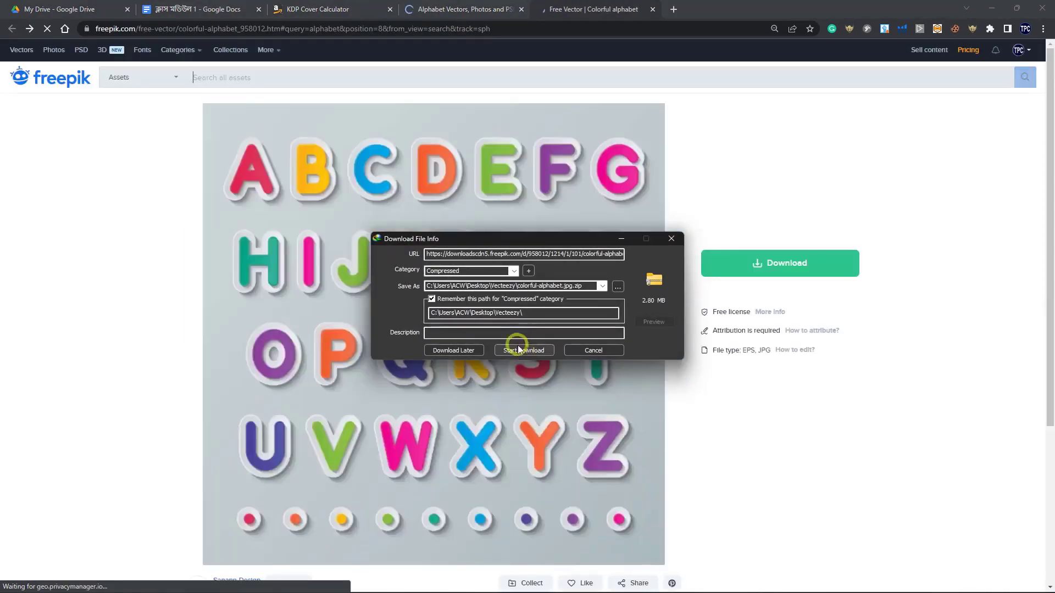
{"action": "left_click", "coordinate": [519, 350]}
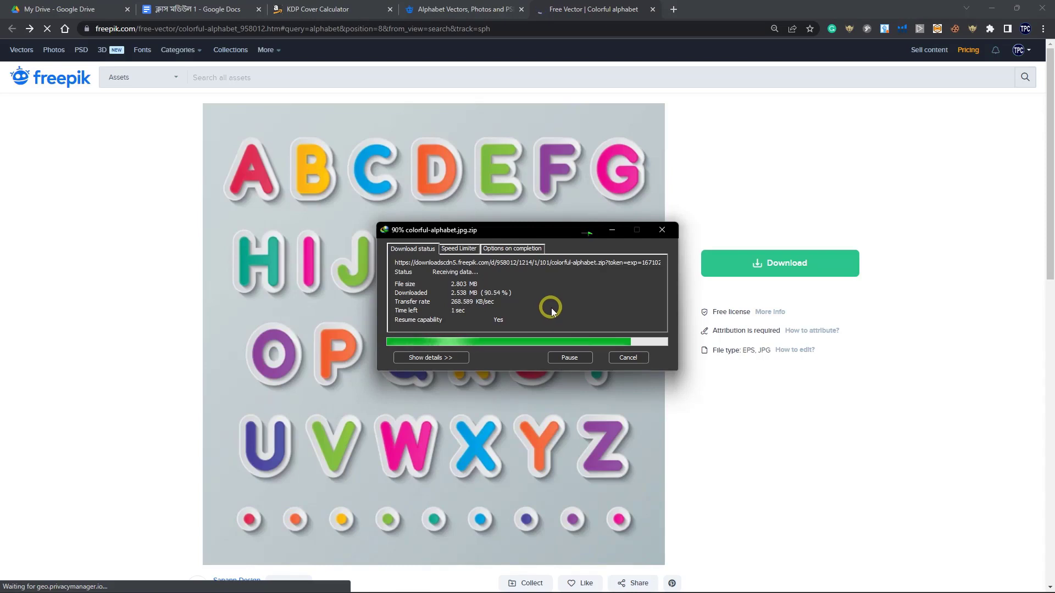
Switch to the desktop's Vecteezy folder and extract colorful-alphabet.jpg.zip into the suggested colorful-alphabet.jpg folder
{"action": "left_click", "coordinate": [987, 9]}
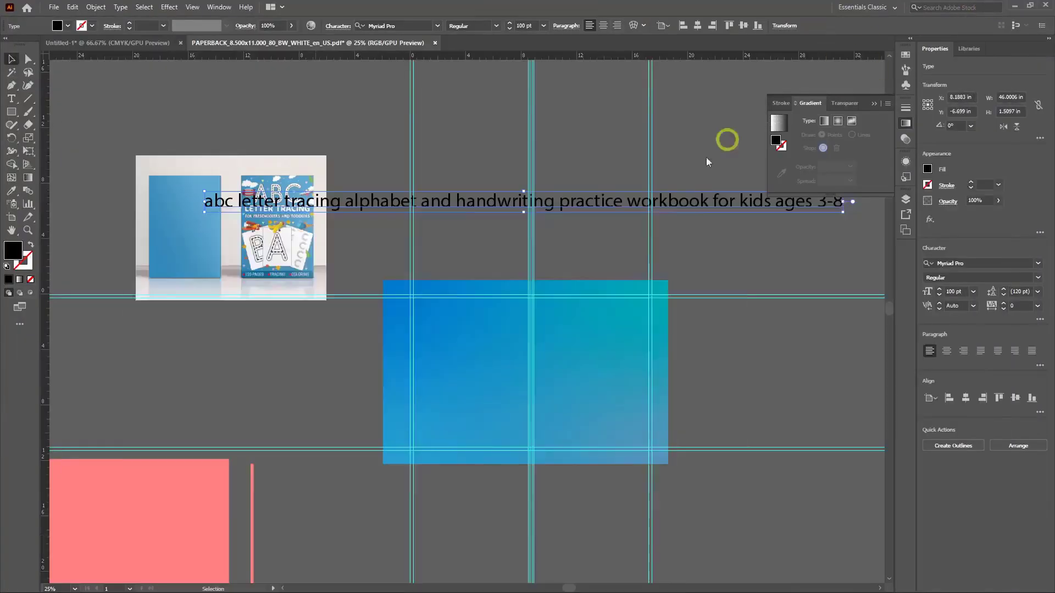
{"action": "left_click", "coordinate": [1016, 7]}
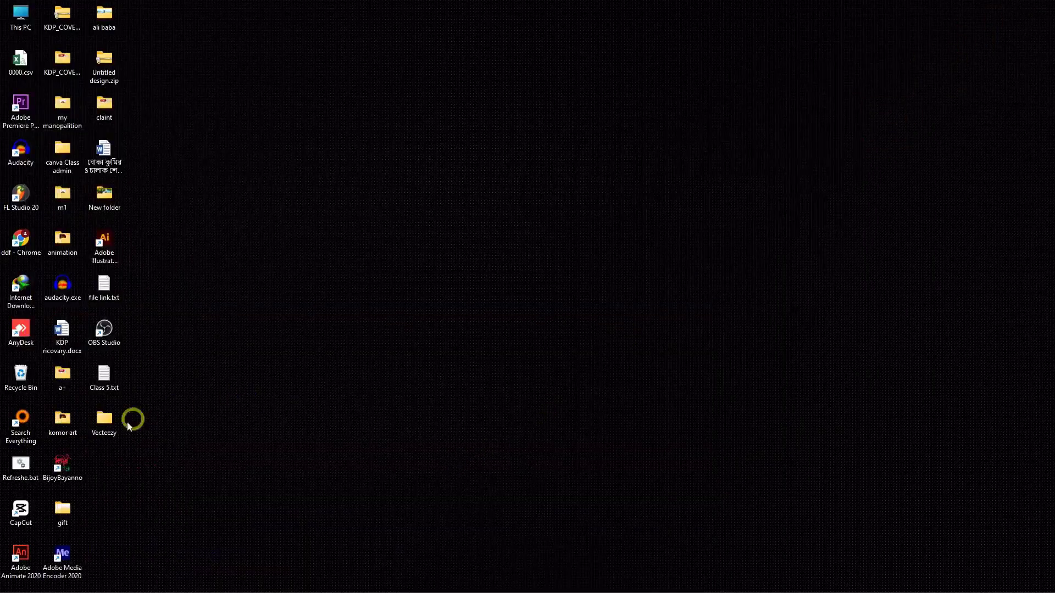
{"action": "double_click", "coordinate": [104, 422]}
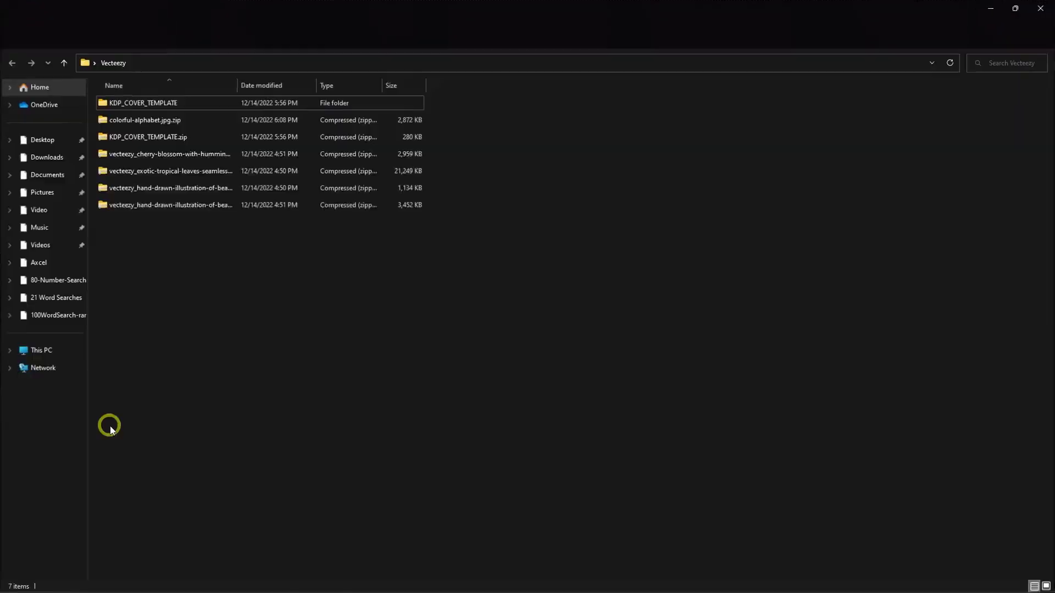
{"action": "right_click", "coordinate": [188, 121]}
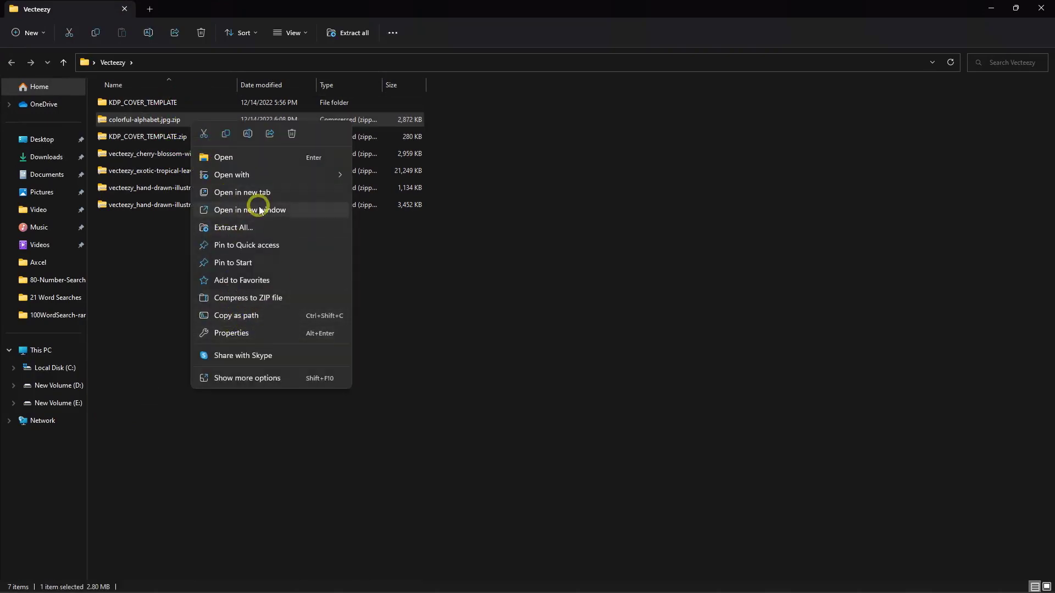
{"action": "left_click", "coordinate": [245, 227]}
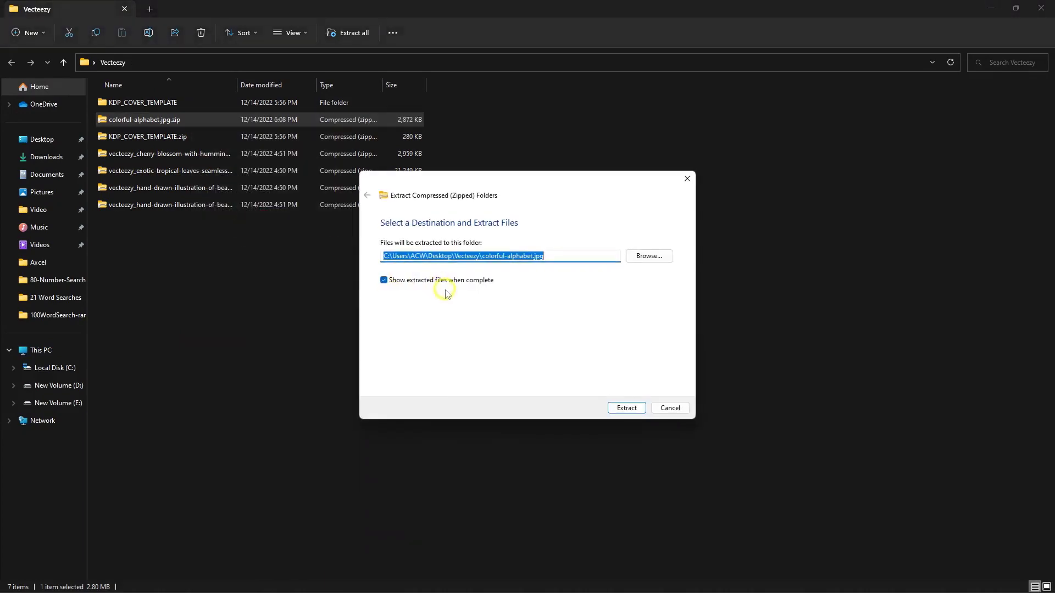
{"action": "left_click", "coordinate": [613, 407]}
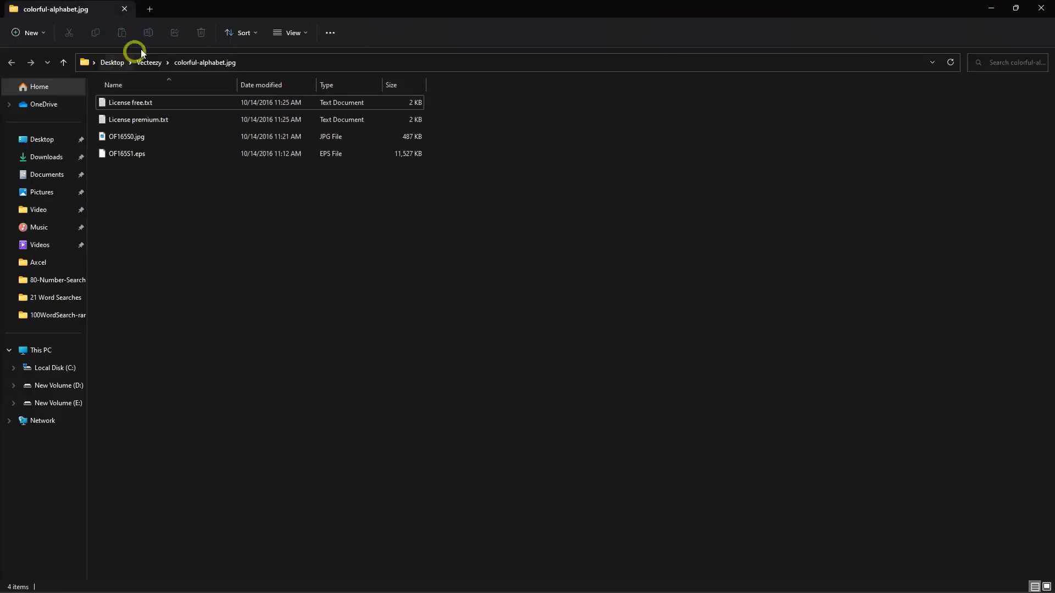
Show the extracted files as extra large icons and open OF165S1.eps as a separate document in Adobe Illustrator
{"action": "left_click", "coordinate": [281, 34]}
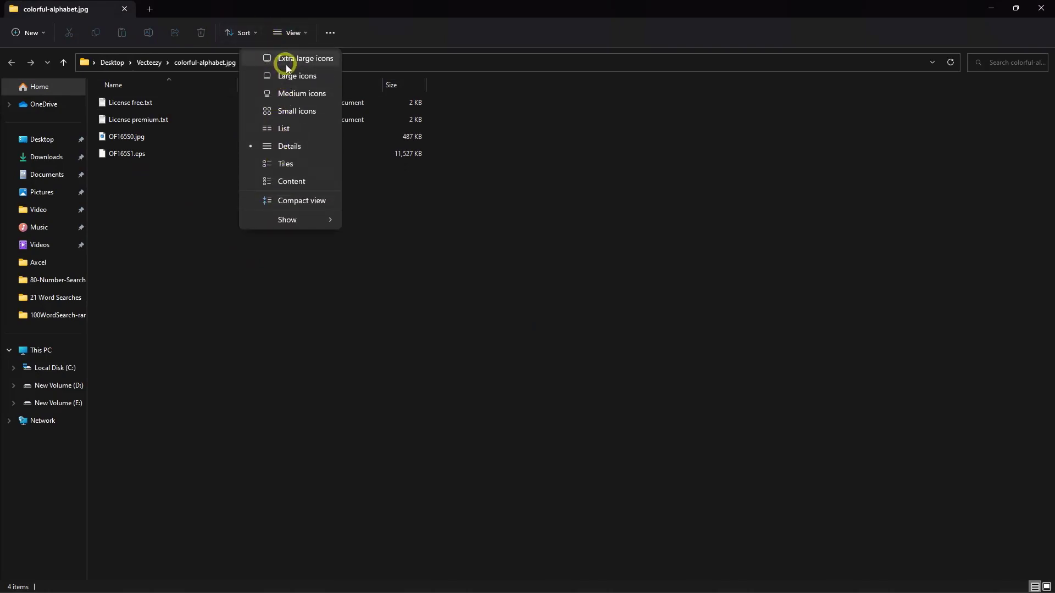
{"action": "left_click", "coordinate": [285, 60]}
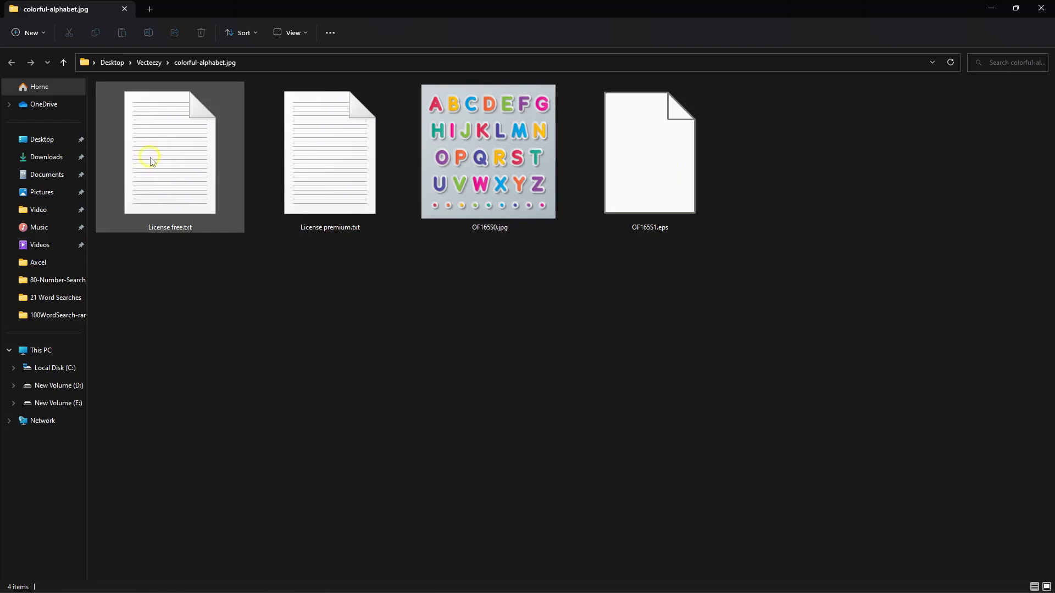
{"action": "left_click_drag", "start_coordinate": [352, 269], "coordinate": [164, 212]}
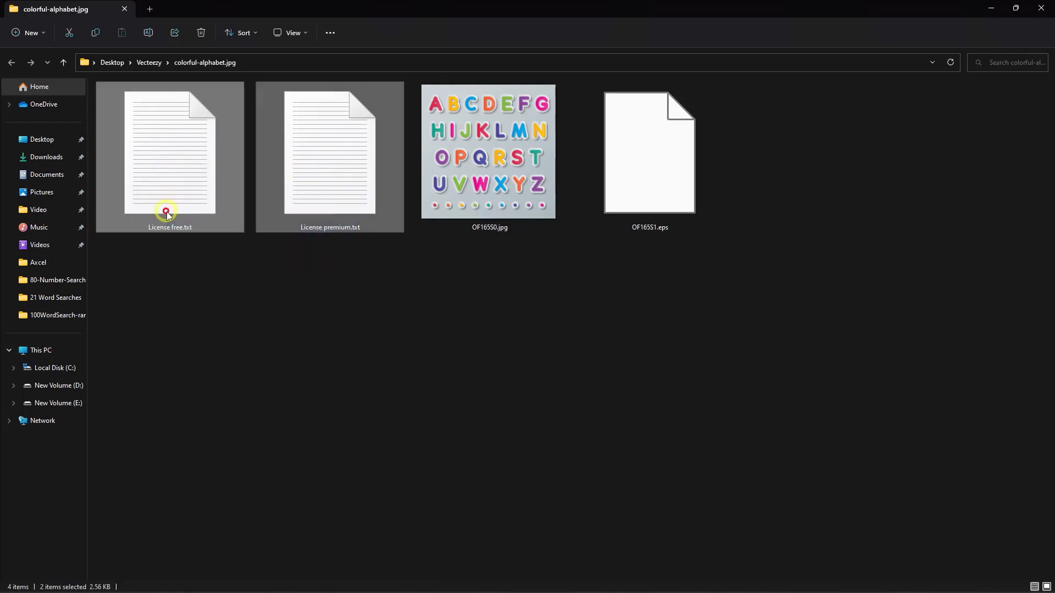
{"action": "left_click", "coordinate": [220, 278]}
{"action": "left_click_drag", "start_coordinate": [640, 196], "coordinate": [488, 42]}
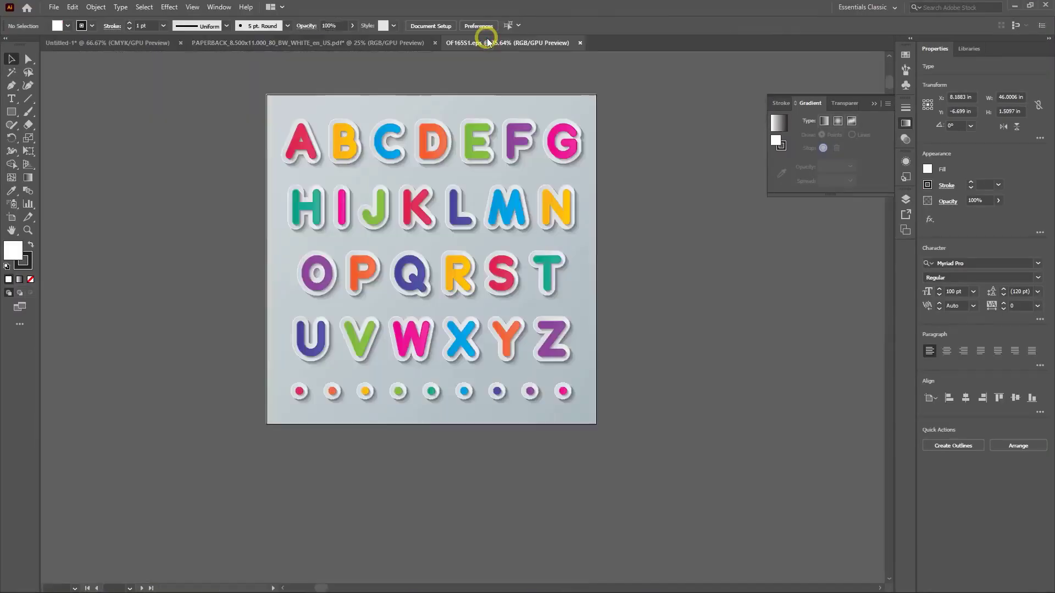
Copy the letters A, B and C with their grey background into the PAPERBACK cover document, accepting the color conversion, and move them clear of the cover
{"action": "left_click", "coordinate": [427, 154]}
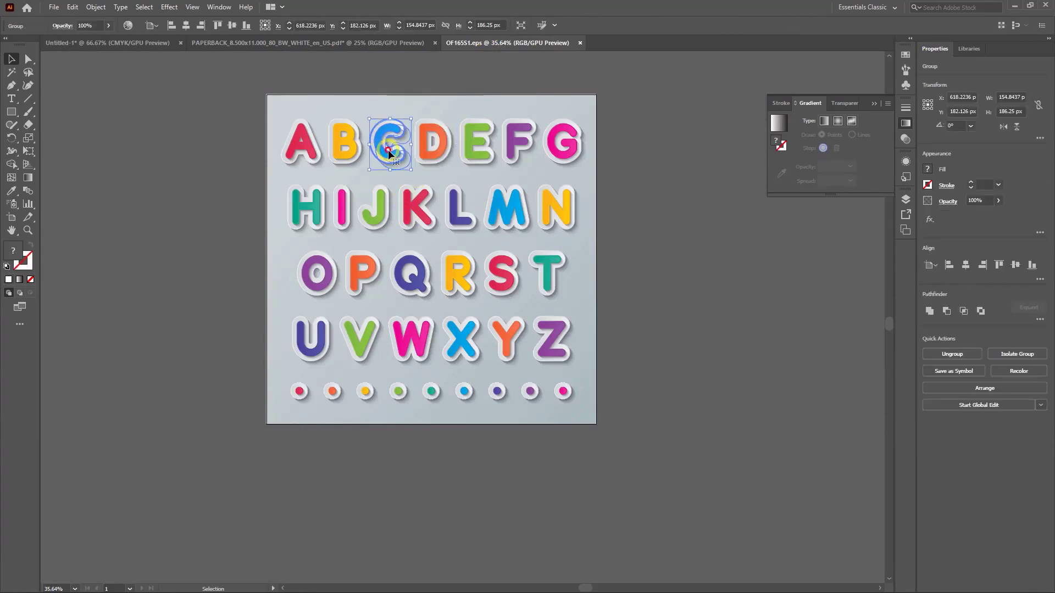
{"action": "left_click", "coordinate": [237, 114]}
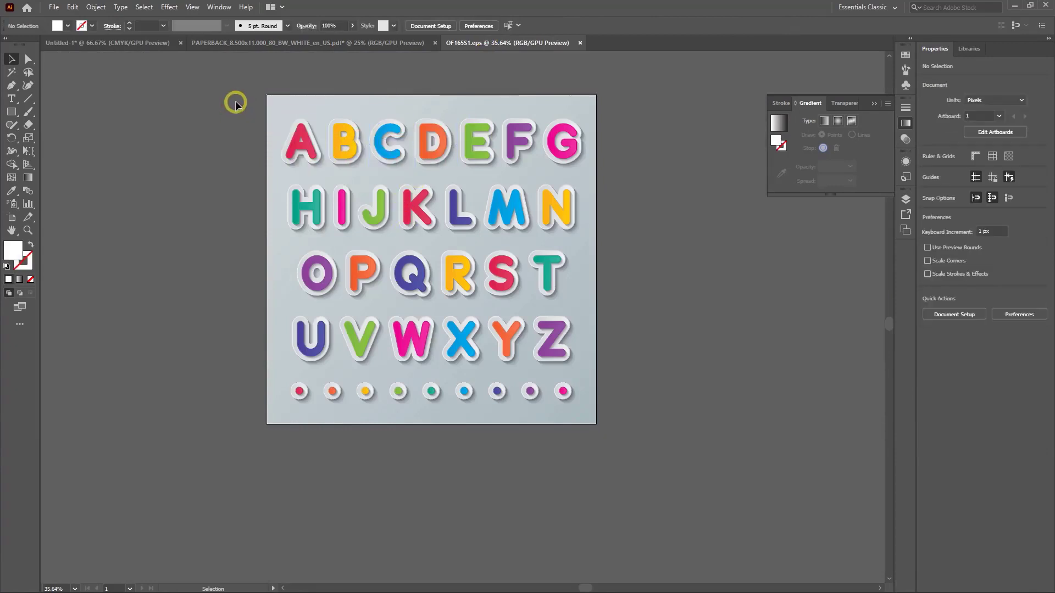
{"action": "left_click_drag", "start_coordinate": [416, 164], "coordinate": [475, 175]}
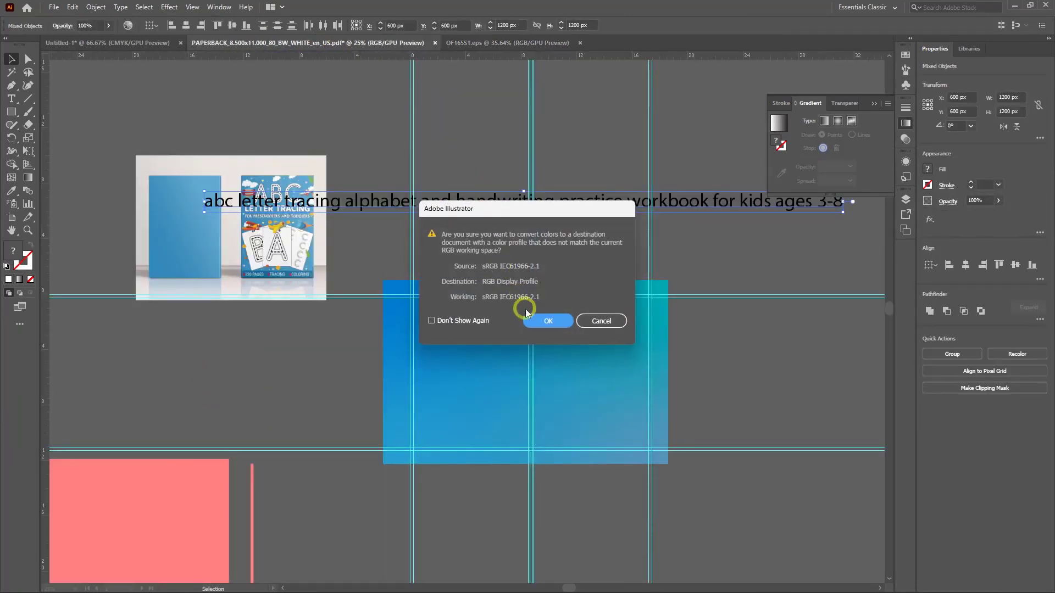
{"action": "left_click", "coordinate": [539, 319]}
{"action": "left_click_drag", "start_coordinate": [487, 228], "coordinate": [681, 237]}
Delete the grey gradient background square behind the pasted A, B and C letters
{"action": "scroll", "coordinate": [220, 297], "scroll_direction": "down", "scroll_amount": 3}
{"action": "left_click", "coordinate": [595, 209]}
{"action": "left_click", "coordinate": [681, 229]}
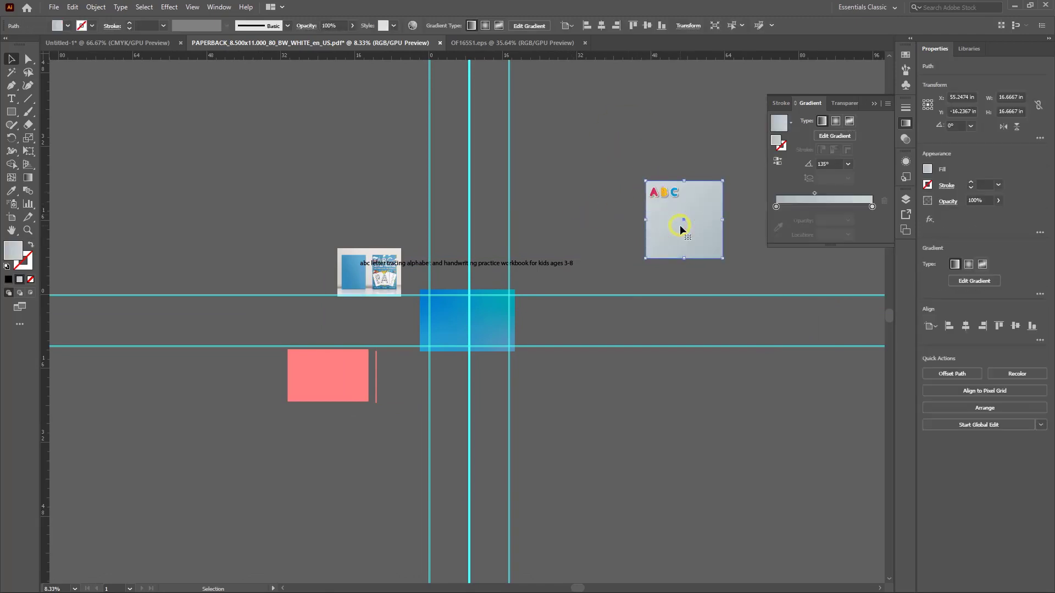
{"action": "key", "text": "Delete"}
Move the A, B and C letter groups together onto the upper part of the blue gradient's front cover half
{"action": "scroll", "coordinate": [670, 231], "scroll_direction": "up", "scroll_amount": 3}
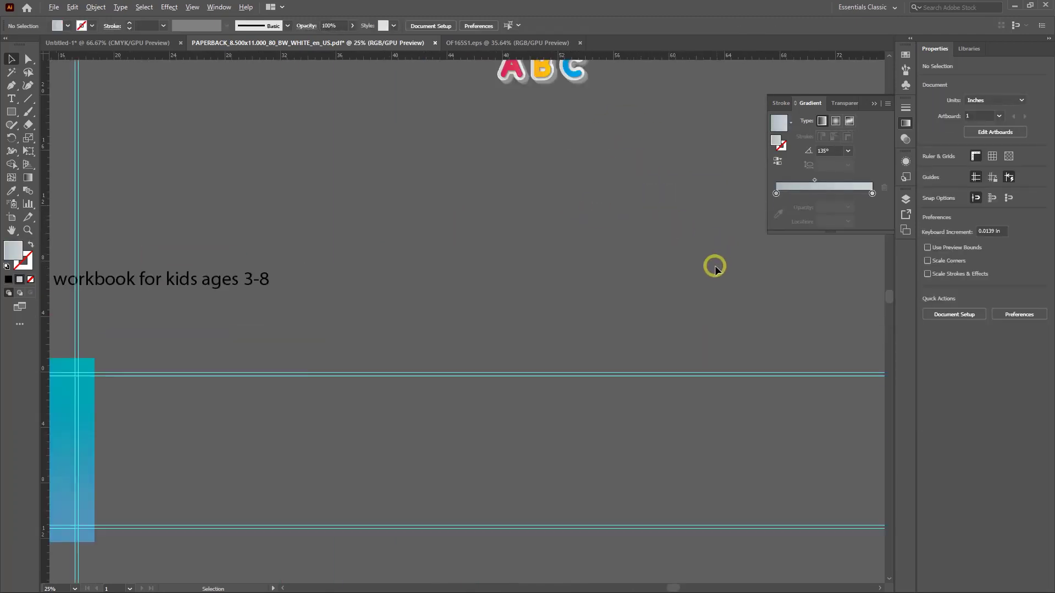
{"action": "scroll", "coordinate": [710, 344], "scroll_direction": "up", "scroll_amount": 1}
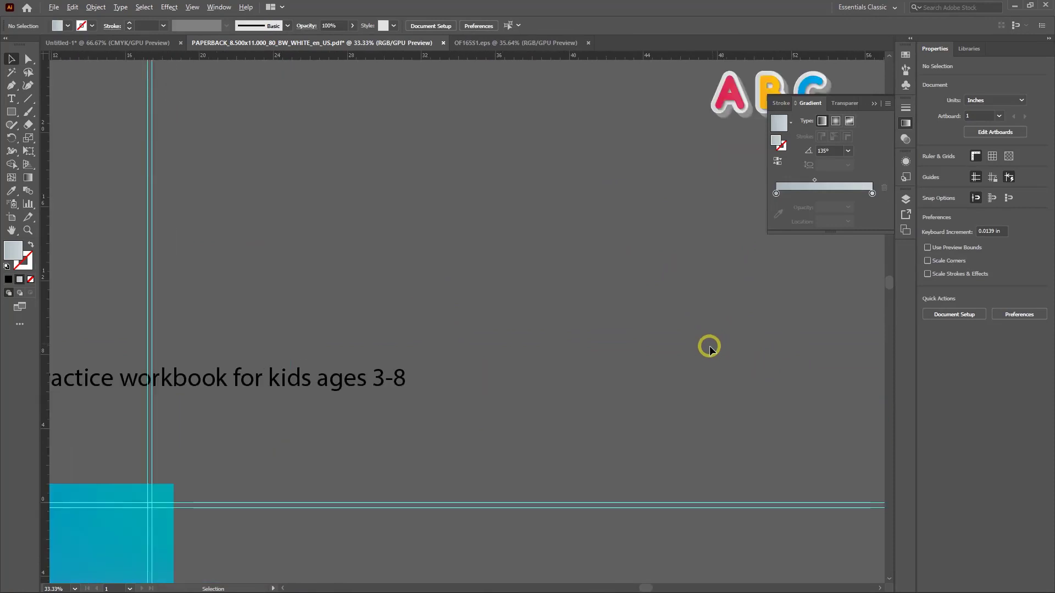
{"action": "scroll", "coordinate": [704, 349], "scroll_direction": "down", "scroll_amount": 1}
{"action": "left_click_drag", "start_coordinate": [696, 328], "coordinate": [704, 298]}
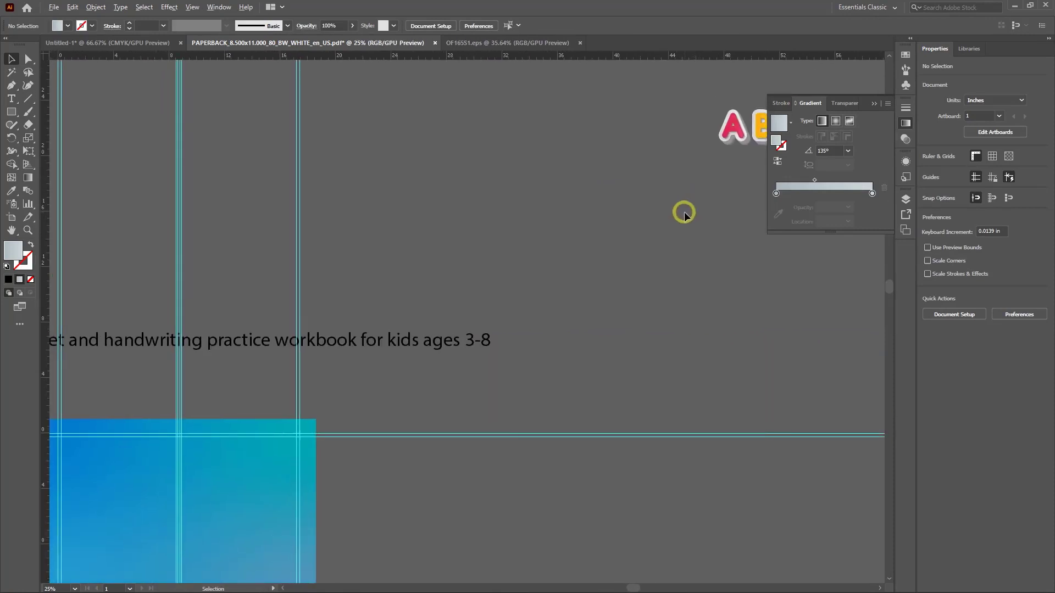
{"action": "scroll", "coordinate": [692, 225], "scroll_direction": "down", "scroll_amount": 2}
{"action": "scroll", "coordinate": [659, 204], "scroll_direction": "right", "scroll_amount": 2}
{"action": "left_click_drag", "start_coordinate": [608, 153], "coordinate": [377, 342]}
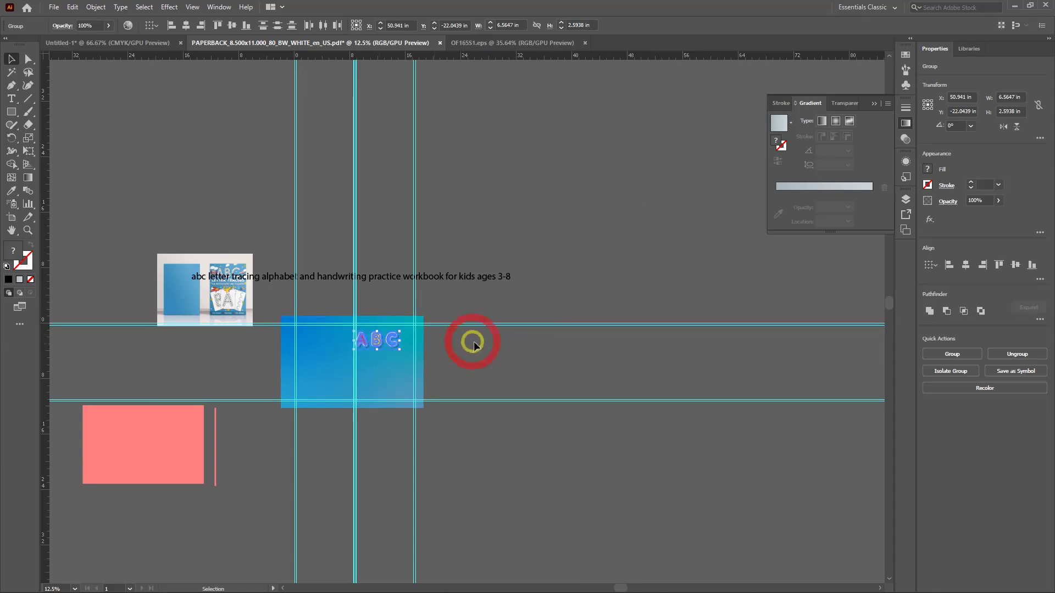
Move the A, B and C letters further into the front cover, to about X 12.89 in and Y 2.08 in
{"action": "scroll", "coordinate": [456, 349], "scroll_direction": "up", "scroll_amount": 1}
{"action": "scroll", "coordinate": [461, 357], "scroll_direction": "up", "scroll_amount": 3}
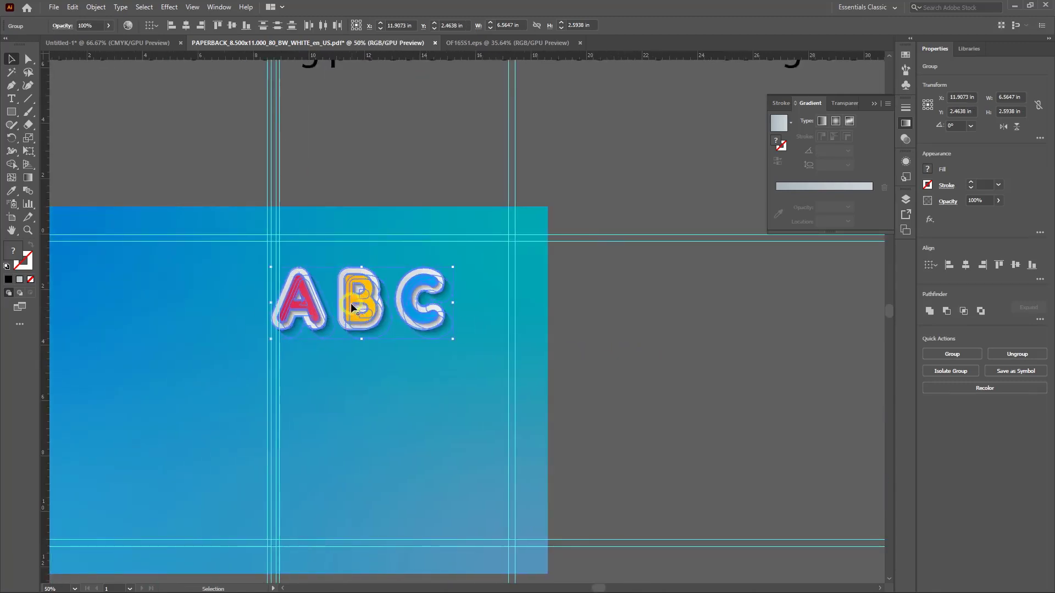
{"action": "left_click_drag", "start_coordinate": [352, 307], "coordinate": [379, 295]}
{"action": "left_click", "coordinate": [700, 339]}
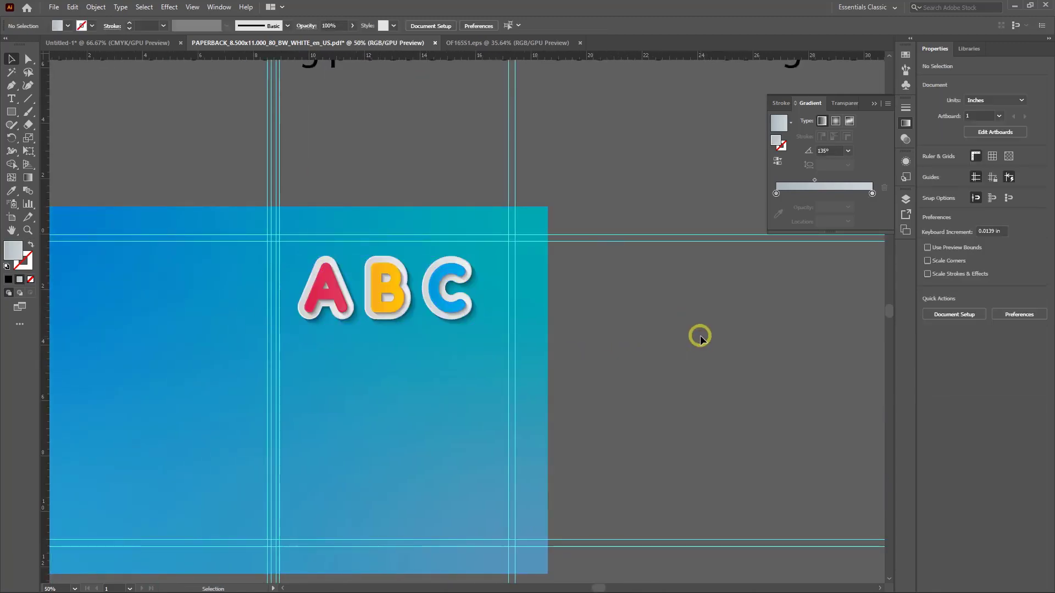
{"action": "scroll", "coordinate": [699, 337], "scroll_direction": "down", "scroll_amount": 2}
{"action": "scroll", "coordinate": [720, 372], "scroll_direction": "up", "scroll_amount": 1}
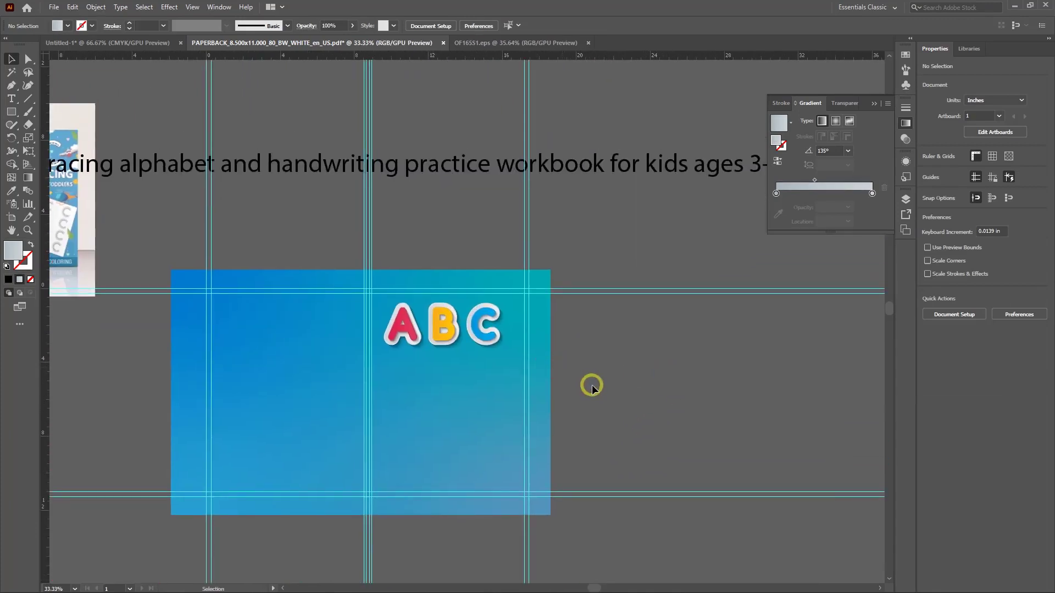
{"action": "scroll", "coordinate": [592, 389], "scroll_direction": "up", "scroll_amount": 2}
{"action": "left_click_drag", "start_coordinate": [203, 268], "coordinate": [338, 318]}
{"action": "key", "text": "ctrl+z"}
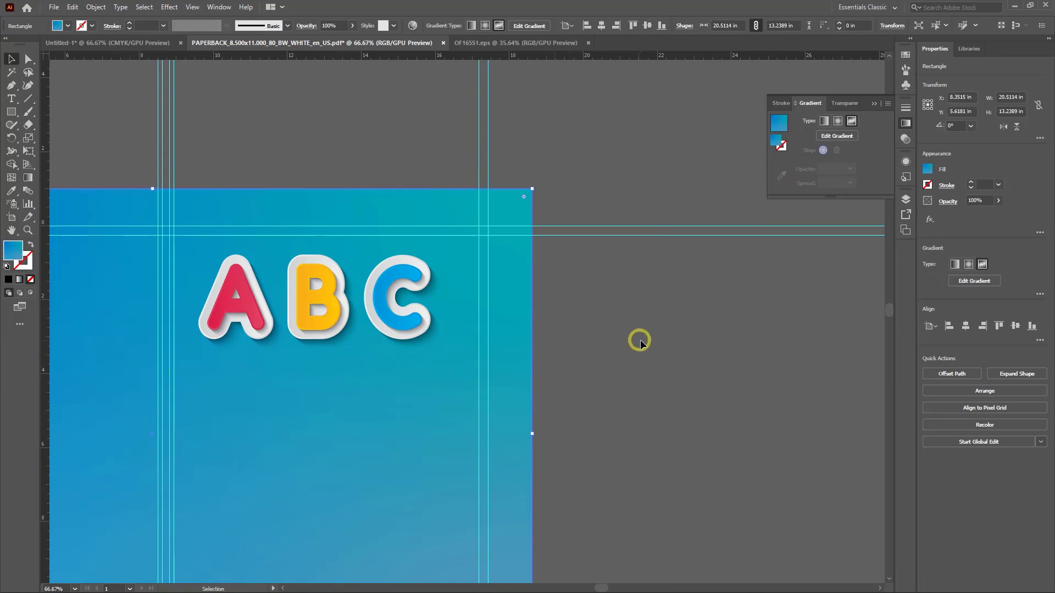
{"action": "scroll", "coordinate": [640, 342], "scroll_direction": "down", "scroll_amount": 2}
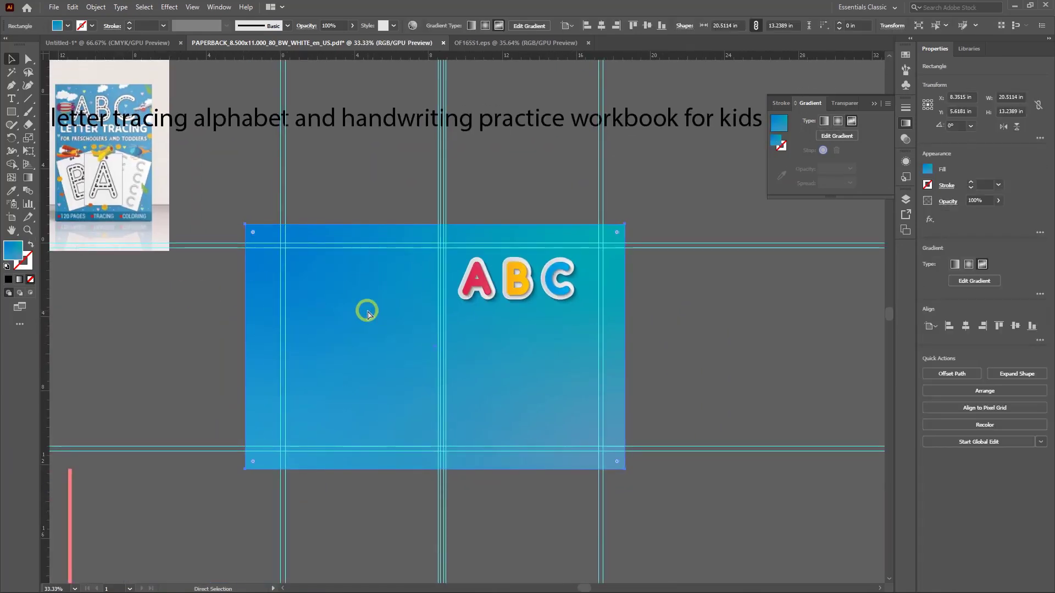
{"action": "key", "text": "ctrl+shift+a"}
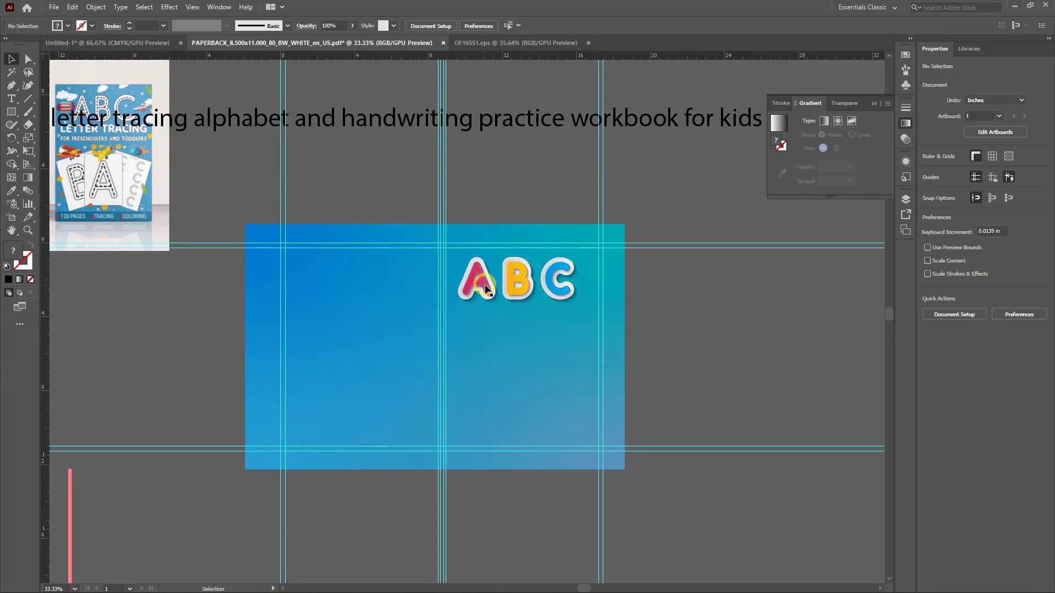
Scale the A, B and C letters down proportionally to about 5.56 × 2.19 in, keeping them in place on the front cover
{"action": "left_click", "coordinate": [504, 337]}
{"action": "left_click", "coordinate": [483, 279]}
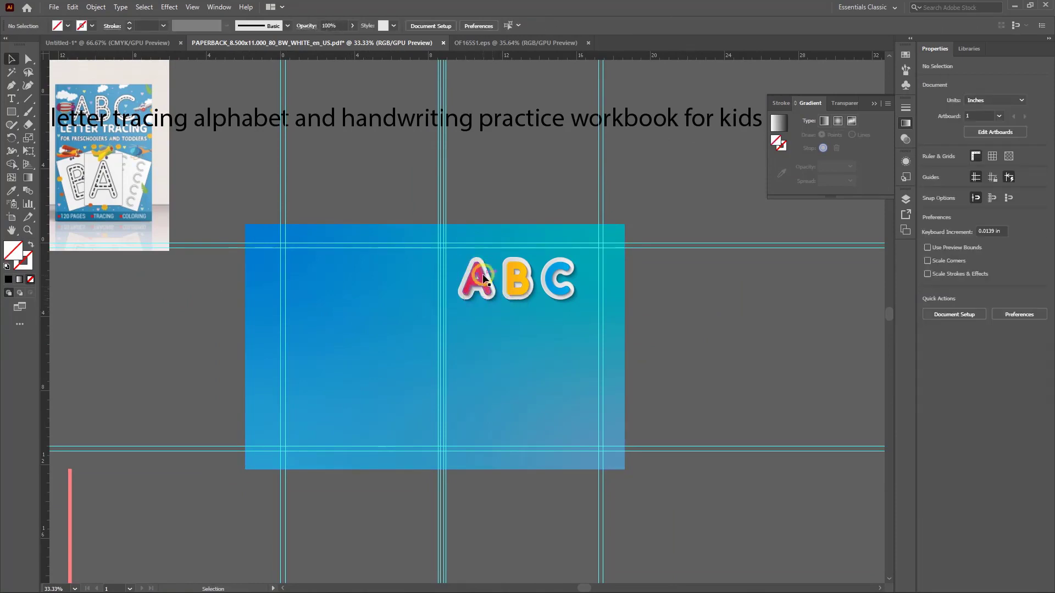
{"action": "left_click", "coordinate": [562, 292]}
{"action": "key", "text": "ctrl+equal"}
{"action": "key", "text": "ctrl+equal"}
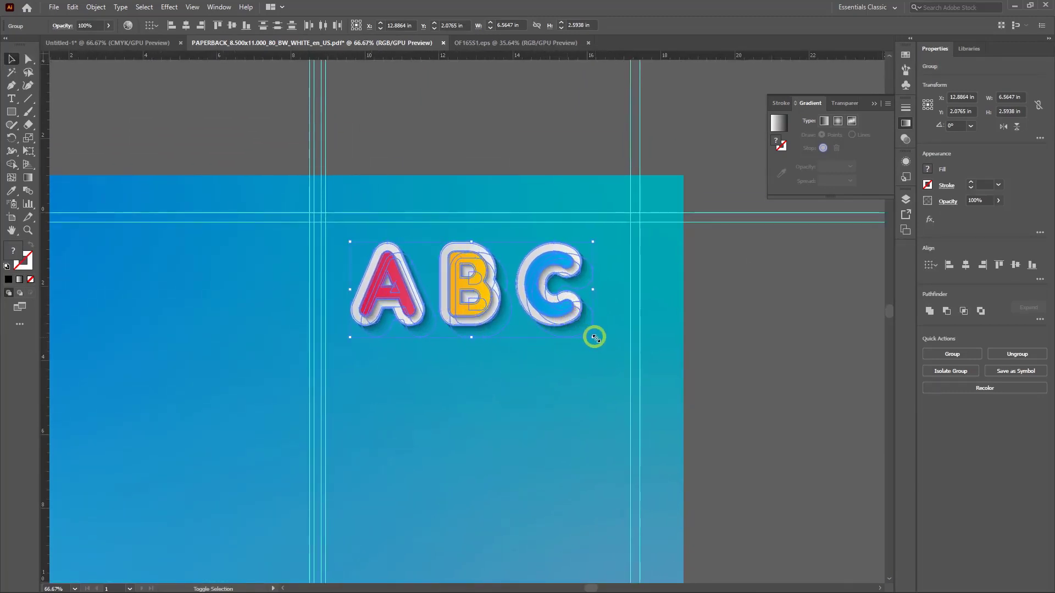
{"action": "left_click_drag", "start_coordinate": [594, 337], "coordinate": [574, 330]}
{"action": "mouse_move", "coordinate": [488, 299]}
{"action": "left_mouse_down"}
{"action": "mouse_move", "coordinate": [482, 288]}
{"action": "mouse_move", "coordinate": [489, 300]}
{"action": "left_mouse_up"}
{"action": "left_click", "coordinate": [511, 372]}
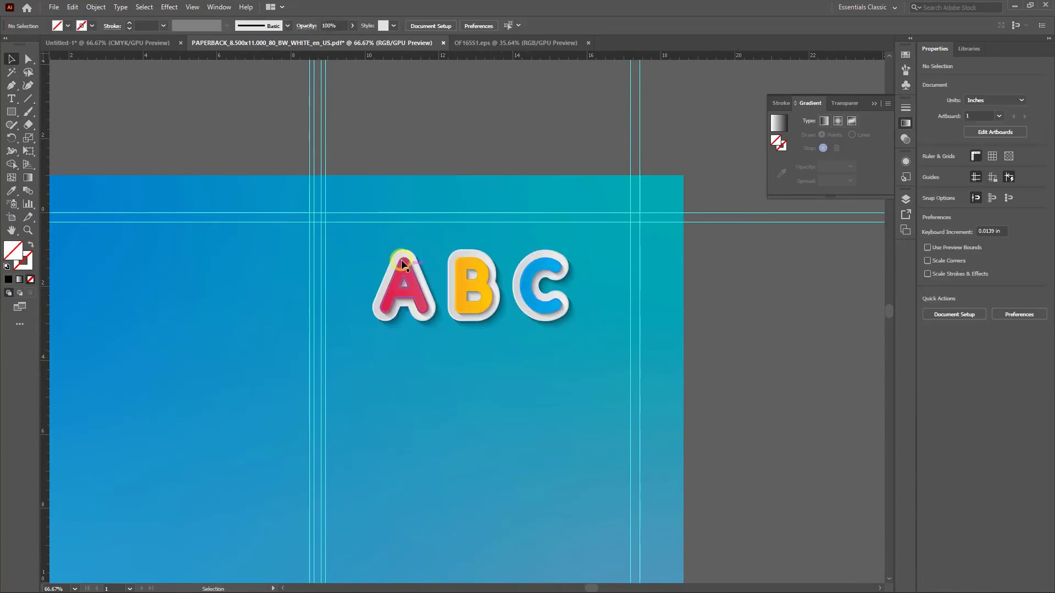
Shrink the A, B and C letters proportionally once more, to about 5.01 × 1.98 in
{"action": "left_click", "coordinate": [522, 312]}
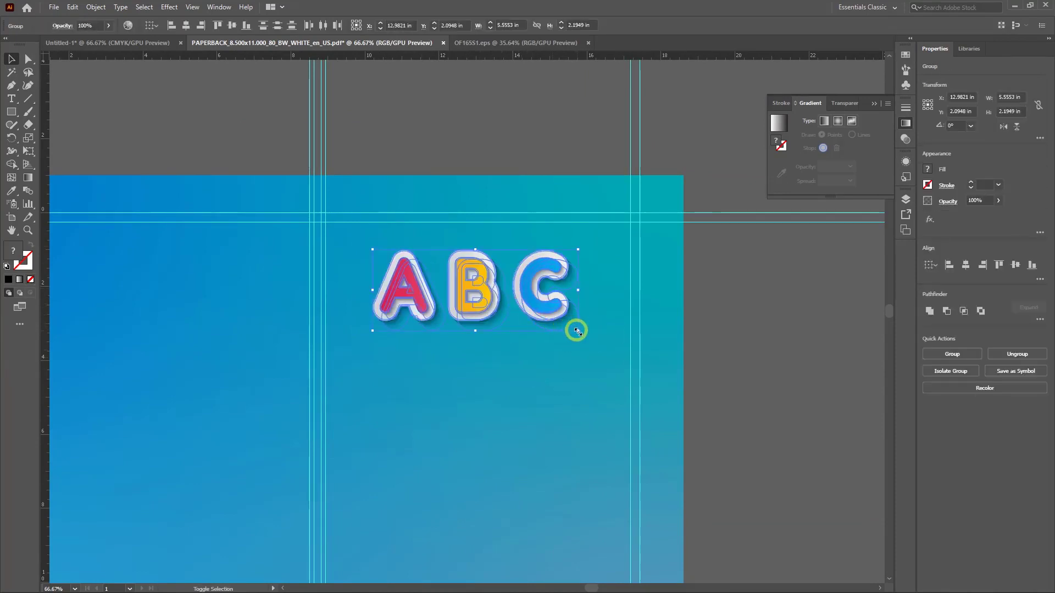
{"action": "left_click_drag", "start_coordinate": [576, 331], "coordinate": [576, 330]}
{"action": "left_click", "coordinate": [558, 356]}
{"action": "scroll", "coordinate": [555, 360], "scroll_direction": "down", "scroll_amount": 2}
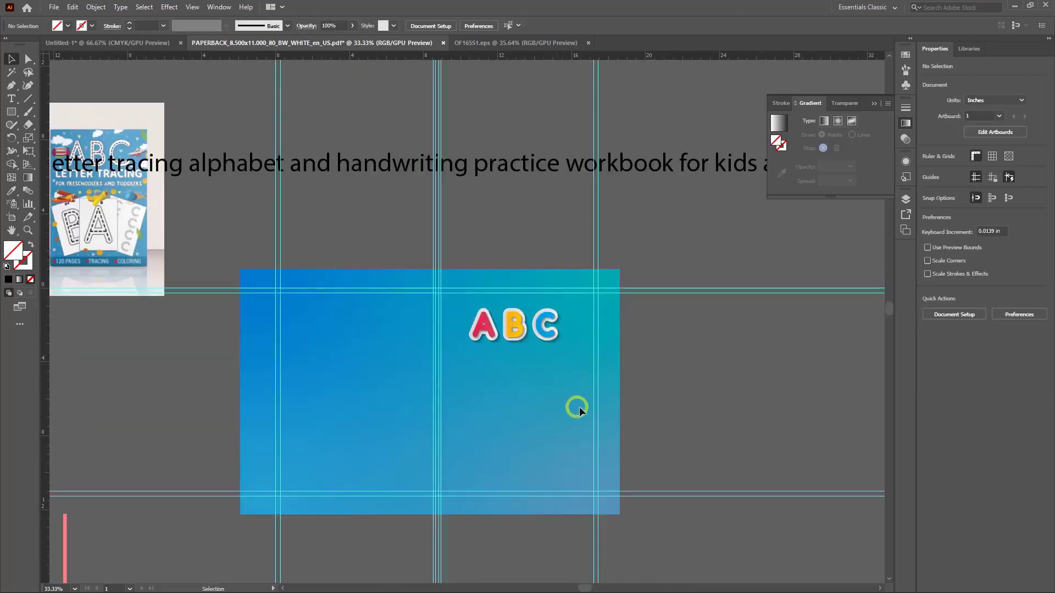
{"action": "scroll", "coordinate": [550, 407], "scroll_direction": "up", "scroll_amount": 3}
{"action": "scroll", "coordinate": [525, 404], "scroll_direction": "down", "scroll_amount": 2}
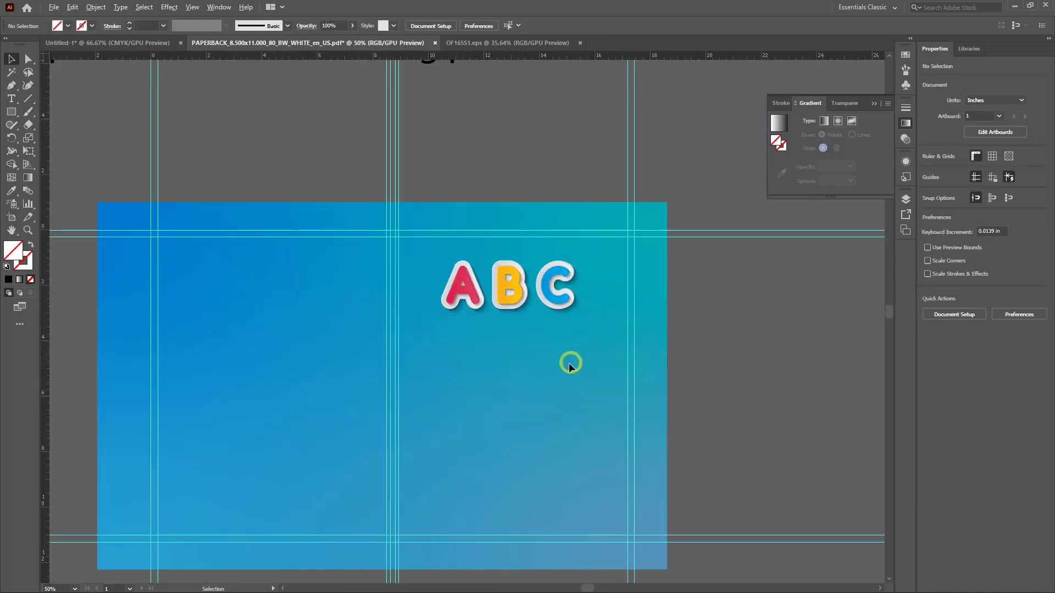
Reposition the long black title line above the cover so it sits clear of the reference mockup image
{"action": "scroll", "coordinate": [570, 367], "scroll_direction": "down", "scroll_amount": 1}
{"action": "left_click_drag", "start_coordinate": [697, 356], "coordinate": [653, 357]}
{"action": "scroll", "coordinate": [533, 317], "scroll_direction": "down", "scroll_amount": 1}
{"action": "left_click_drag", "start_coordinate": [226, 212], "coordinate": [472, 213]}
{"action": "left_click_drag", "start_coordinate": [672, 213], "coordinate": [507, 185]}
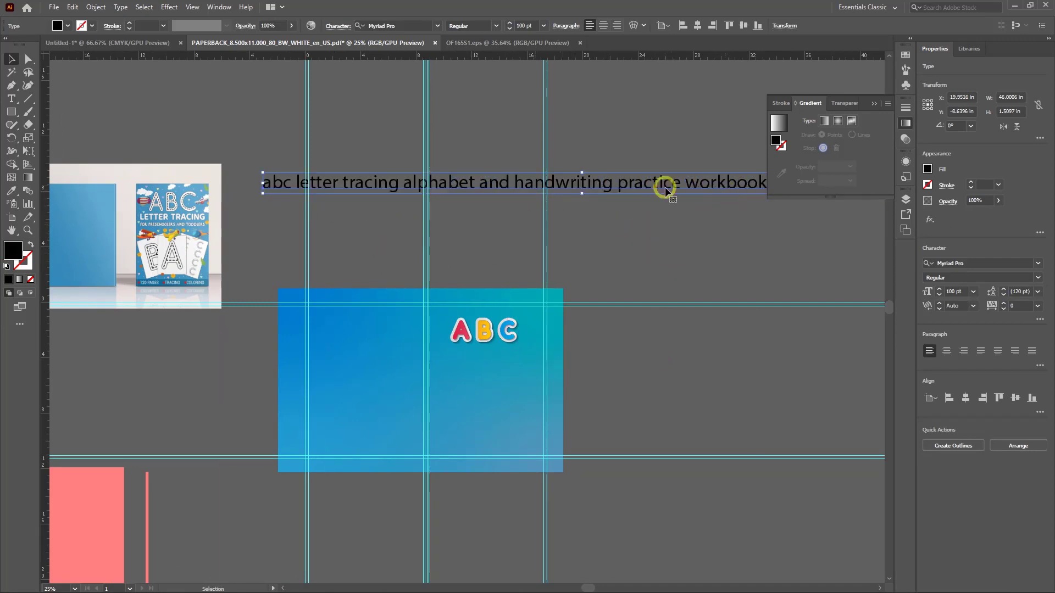
{"action": "left_click_drag", "start_coordinate": [651, 191], "coordinate": [495, 189]}
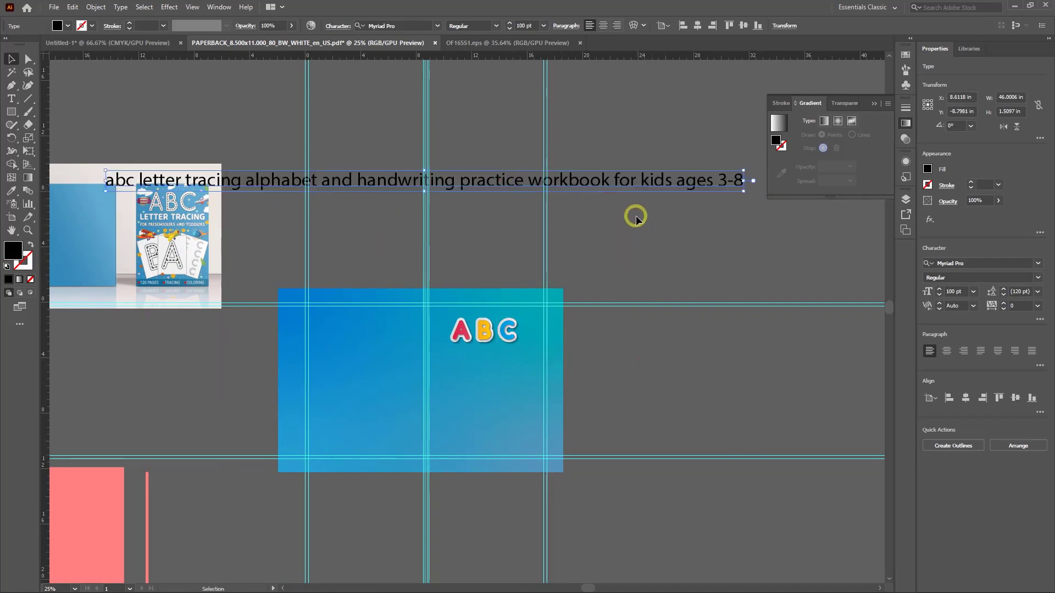
{"action": "left_click_drag", "start_coordinate": [660, 182], "coordinate": [655, 171]}
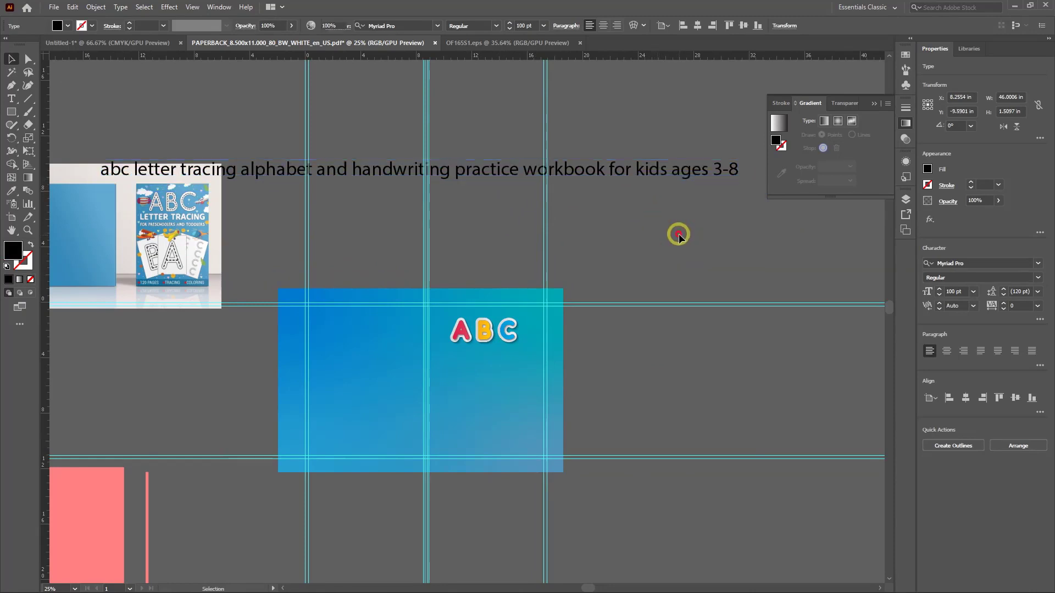
{"action": "left_click", "coordinate": [678, 233]}
{"action": "left_click_drag", "start_coordinate": [391, 178], "coordinate": [565, 192]}
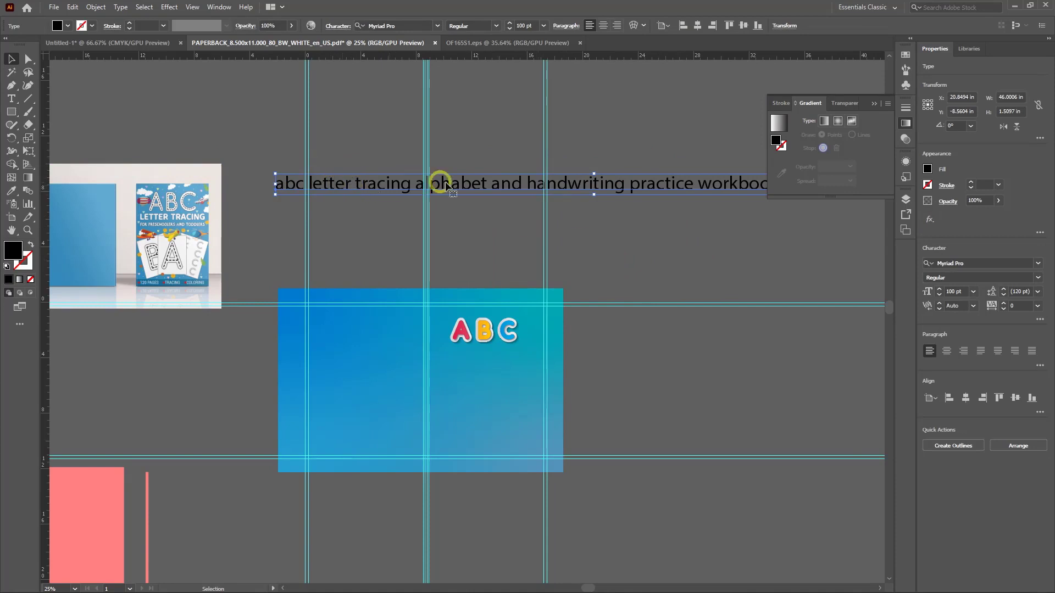
Cut "letter tracing alphabet" out of the long title line and paste it as a separate text object just above the cover
{"action": "double_click", "coordinate": [330, 184]}
{"action": "mouse_move", "coordinate": [312, 182]}
{"action": "left_mouse_down"}
{"action": "mouse_move", "coordinate": [325, 183]}
{"action": "mouse_move", "coordinate": [303, 182]}
{"action": "mouse_move", "coordinate": [502, 195]}
{"action": "mouse_move", "coordinate": [488, 197]}
{"action": "left_mouse_up"}
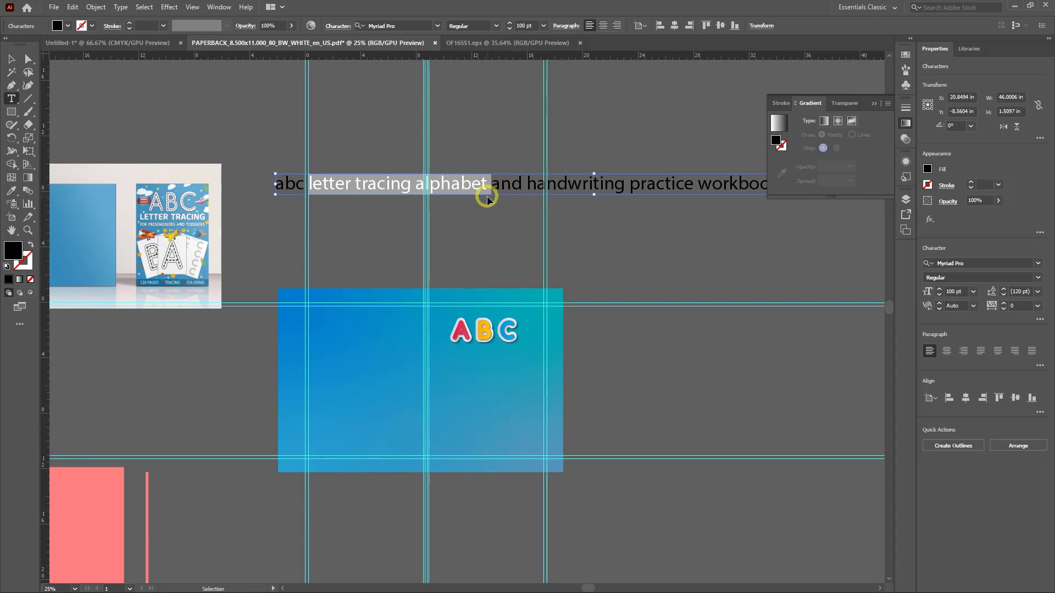
{"action": "key", "text": "BackSpace"}
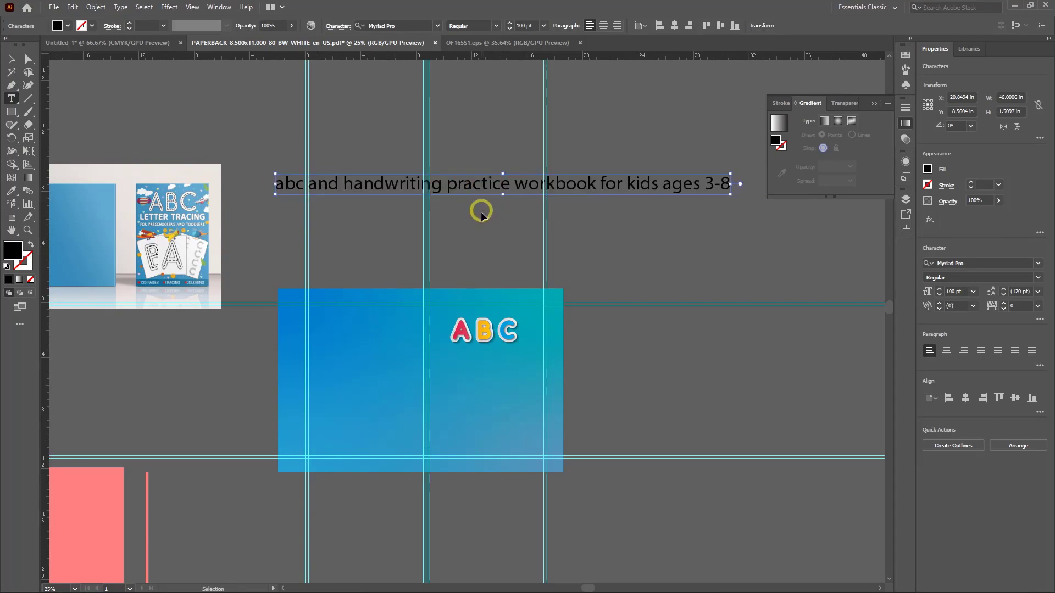
{"action": "left_click", "coordinate": [18, 99]}
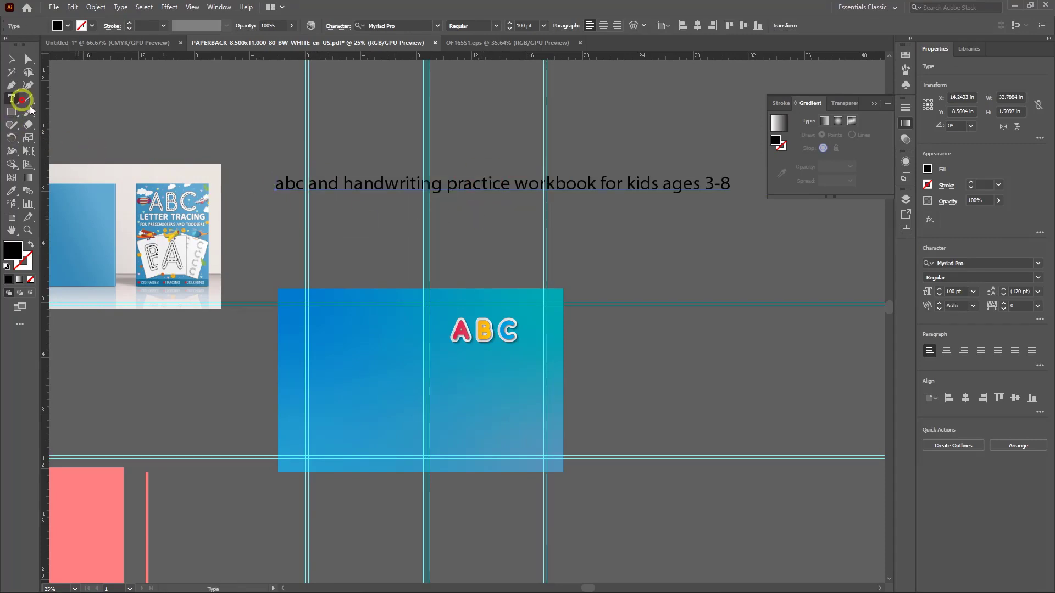
{"action": "left_click", "coordinate": [359, 257]}
{"action": "type", "text": "letter tracing alphabet"}
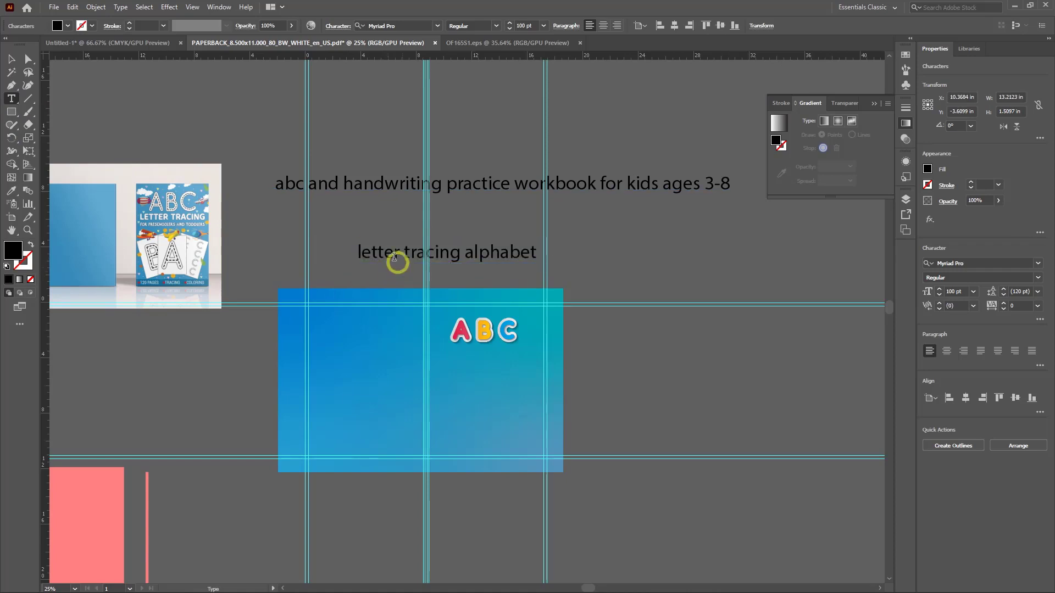
{"action": "key", "text": "Escape"}
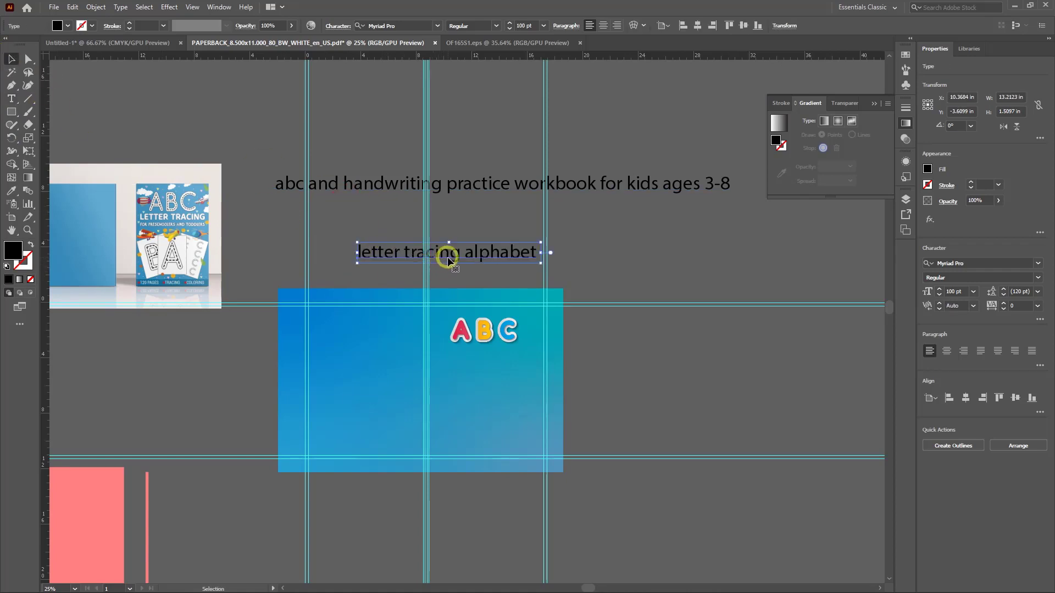
Move the "letter tracing alphabet" text onto the cover, just below the A, B and C letters
{"action": "mouse_move", "coordinate": [450, 257]}
{"action": "left_mouse_down"}
{"action": "mouse_move", "coordinate": [494, 365]}
{"action": "mouse_move", "coordinate": [489, 377]}
{"action": "left_mouse_up"}
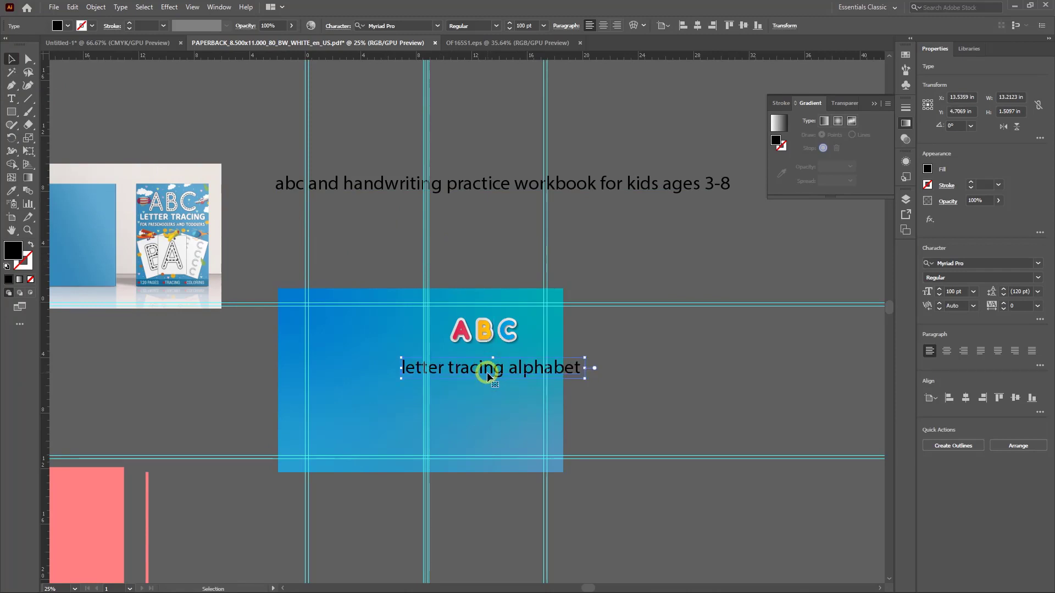
{"action": "left_click_drag", "start_coordinate": [492, 371], "coordinate": [435, 427]}
{"action": "scroll", "coordinate": [485, 388], "scroll_direction": "up", "scroll_amount": 2}
{"action": "left_click_drag", "start_coordinate": [436, 388], "coordinate": [463, 379]}
{"action": "scroll", "coordinate": [464, 379], "scroll_direction": "down", "scroll_amount": 3}
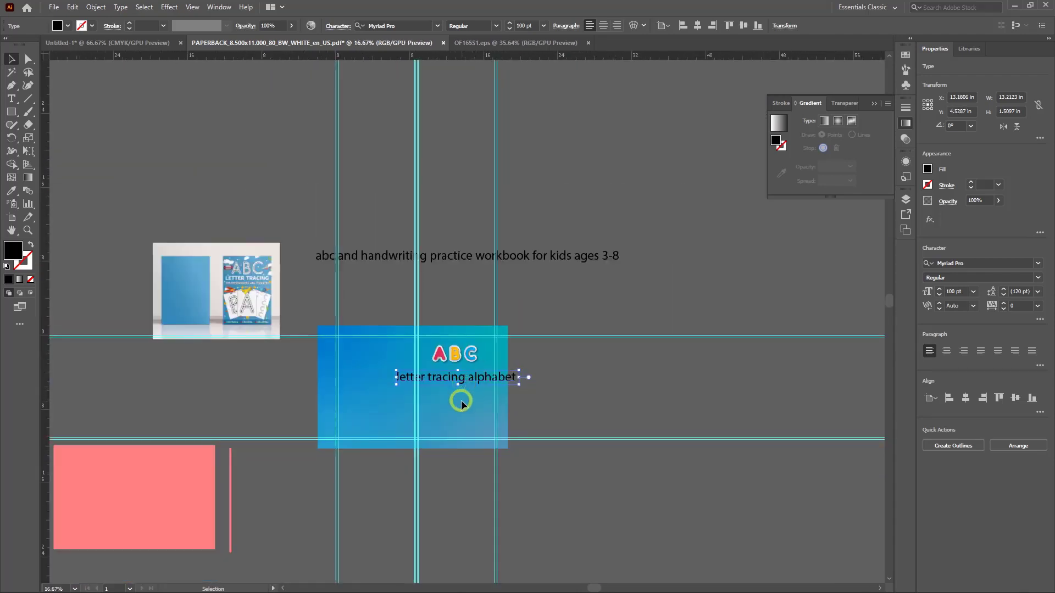
{"action": "scroll", "coordinate": [461, 404], "scroll_direction": "up", "scroll_amount": 3}
{"action": "scroll", "coordinate": [437, 457], "scroll_direction": "down", "scroll_amount": 1}
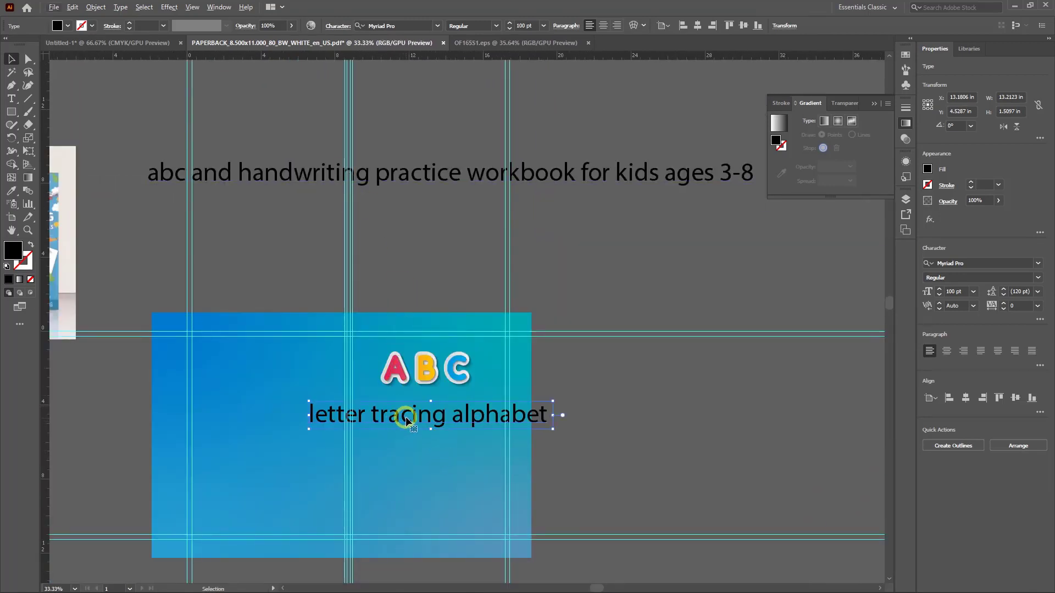
{"action": "left_click_drag", "start_coordinate": [407, 419], "coordinate": [334, 414]}
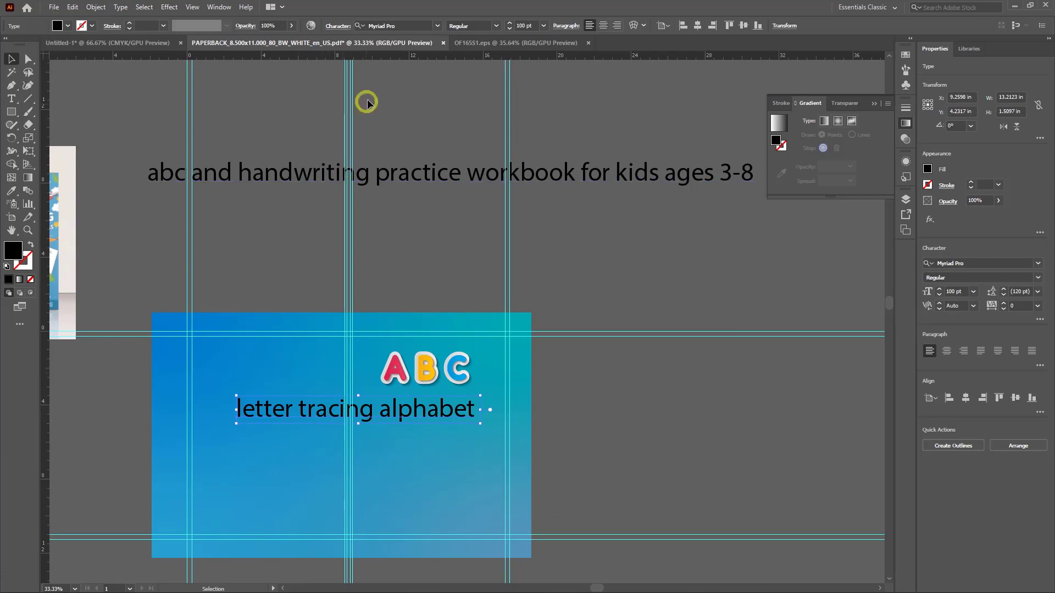
Set the "letter tracing alphabet" text in All Caps and change its font to Chubby Highlight
{"action": "left_click", "coordinate": [337, 28]}
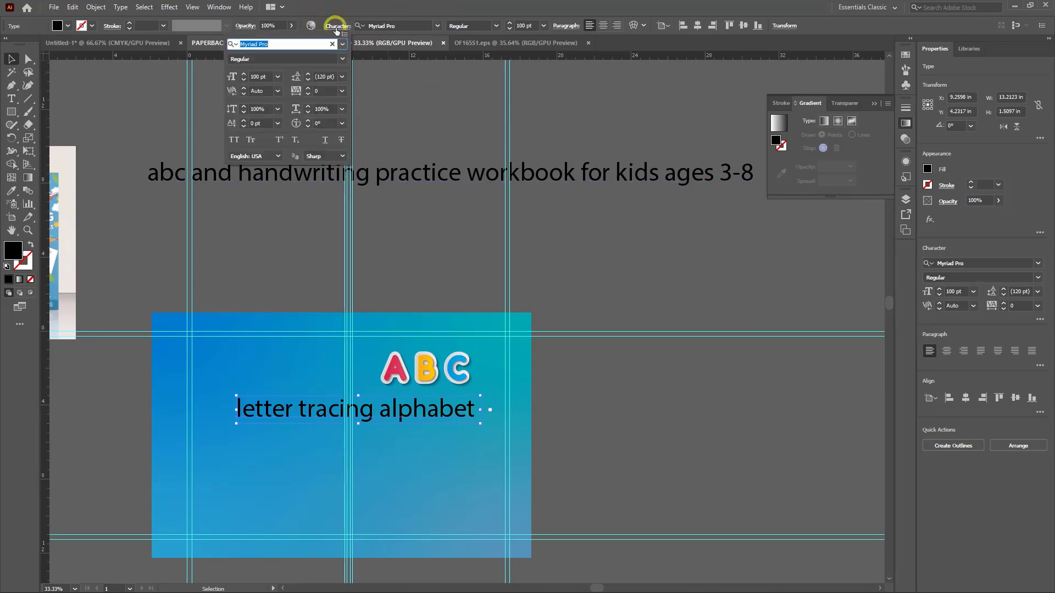
{"action": "left_click", "coordinate": [231, 141]}
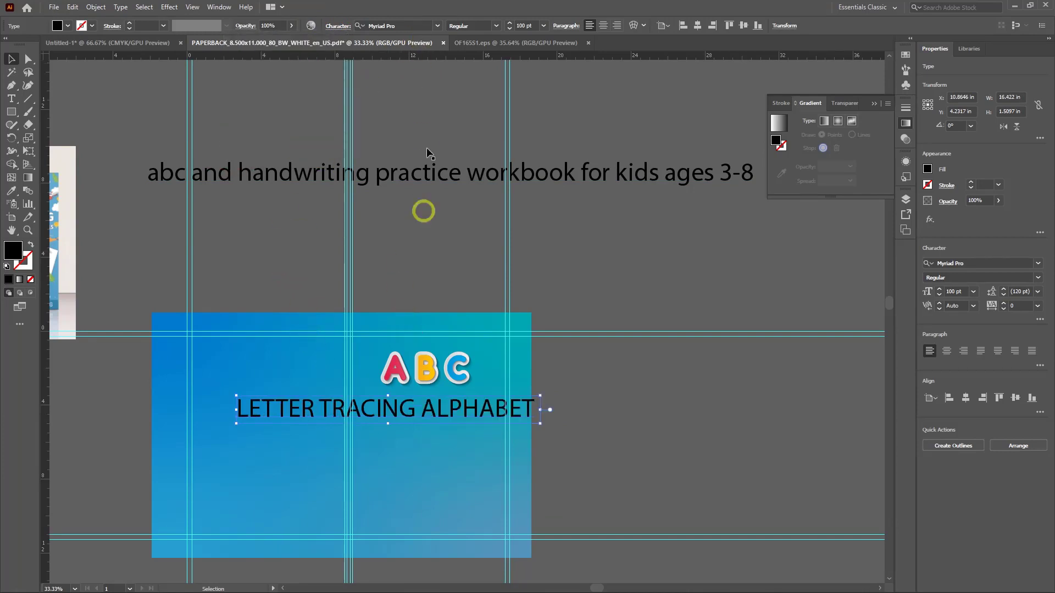
{"action": "left_click", "coordinate": [438, 26]}
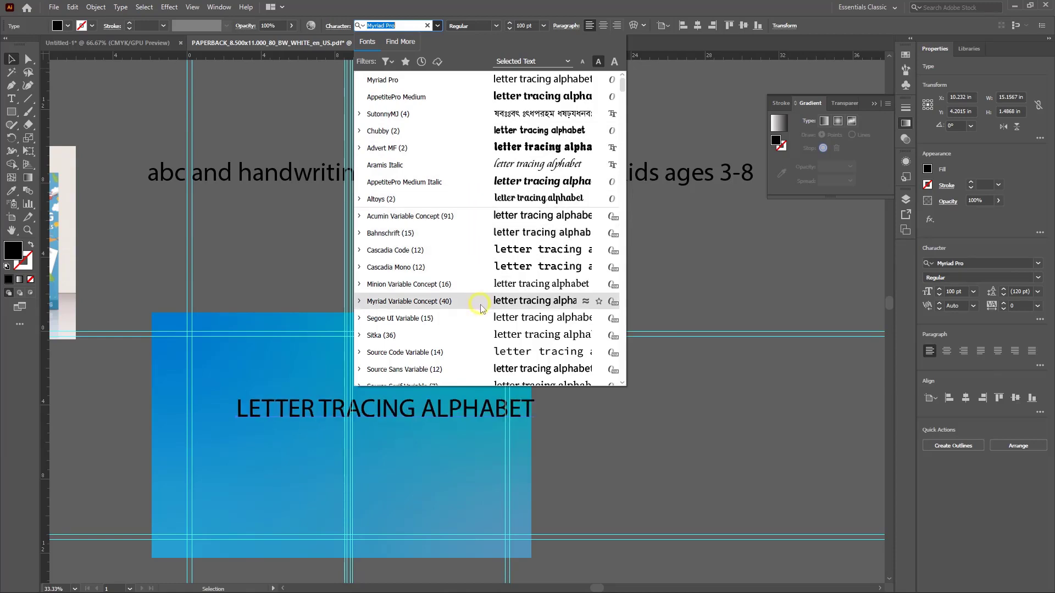
{"action": "left_click", "coordinate": [464, 138]}
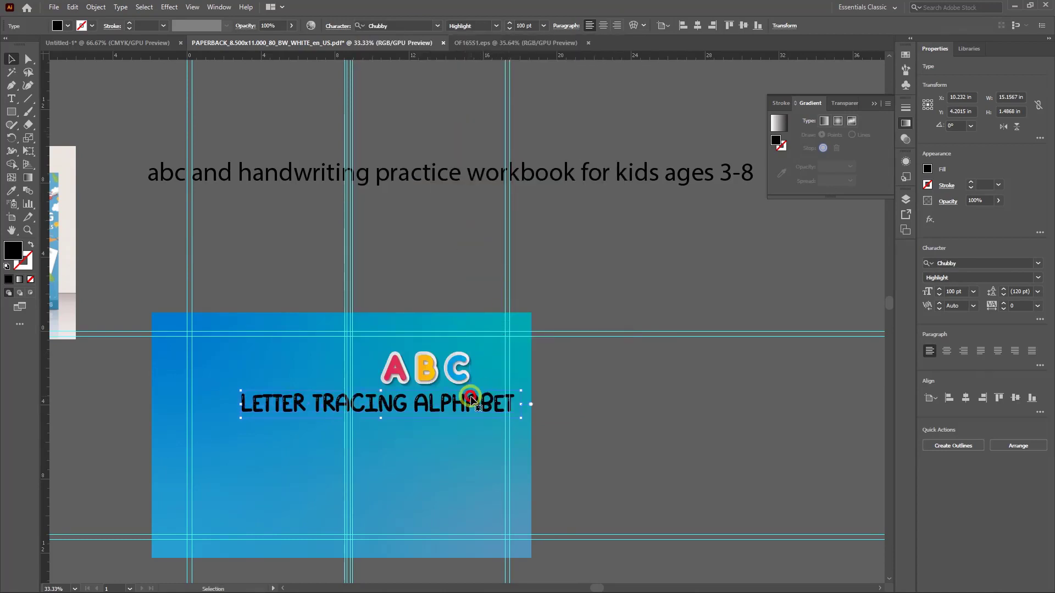
Scale the LETTER TRACING ALPHABET text down to about 34.69 pt and place it beneath the ABC letters on the front cover
{"action": "scroll", "coordinate": [459, 469], "scroll_direction": "up", "scroll_amount": 3}
{"action": "scroll", "coordinate": [460, 455], "scroll_direction": "down", "scroll_amount": 2}
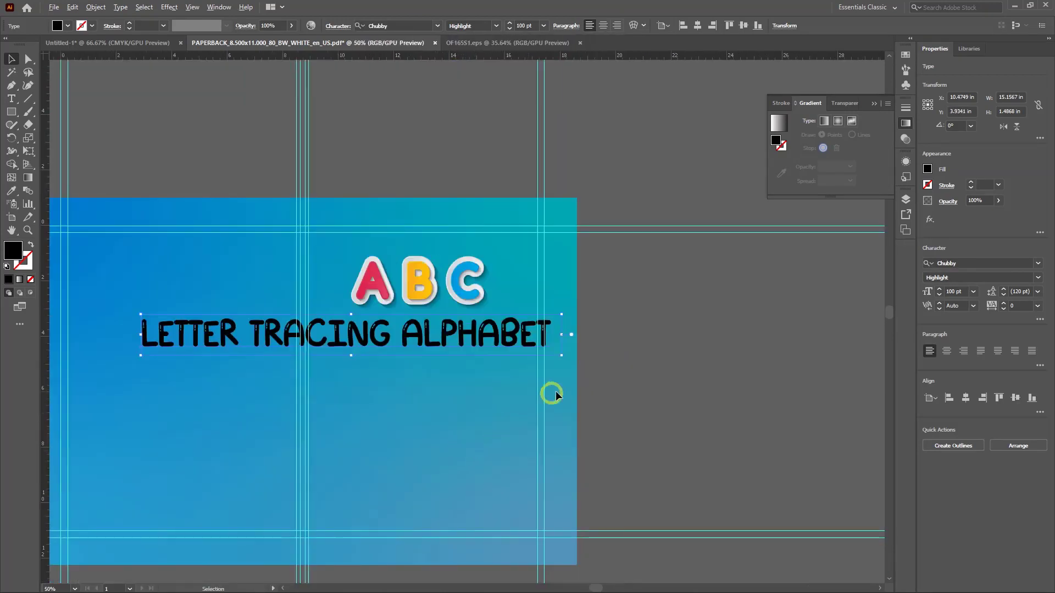
{"action": "mouse_move", "coordinate": [560, 356]}
{"action": "left_mouse_down"}
{"action": "mouse_move", "coordinate": [537, 344]}
{"action": "mouse_move", "coordinate": [474, 347]}
{"action": "left_mouse_up"}
{"action": "mouse_move", "coordinate": [383, 335]}
{"action": "left_mouse_down"}
{"action": "mouse_move", "coordinate": [484, 330]}
{"action": "mouse_move", "coordinate": [447, 325]}
{"action": "mouse_move", "coordinate": [457, 330]}
{"action": "left_mouse_up"}
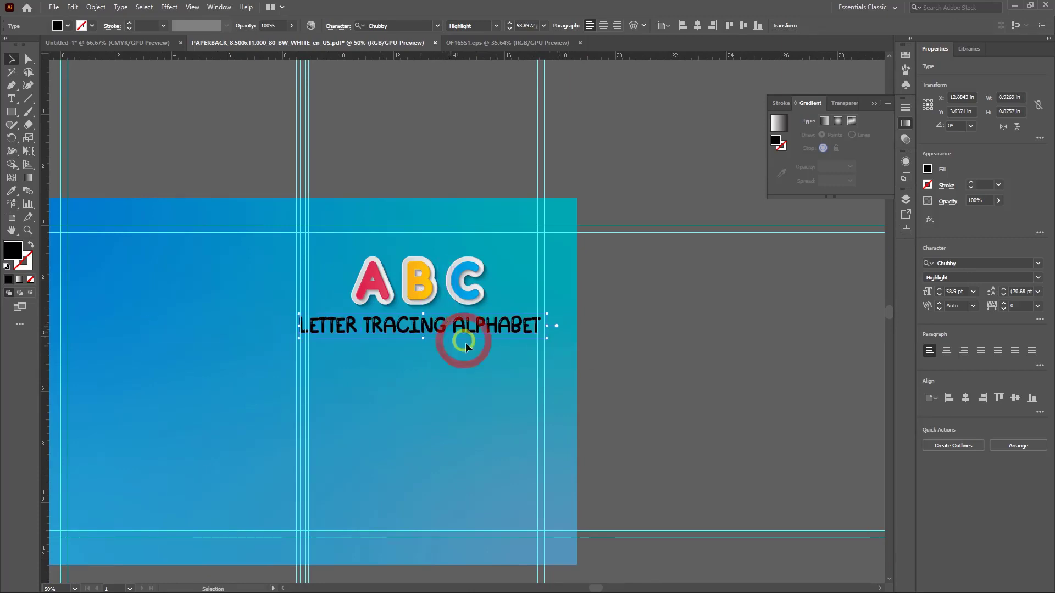
{"action": "mouse_move", "coordinate": [546, 340]}
{"action": "left_mouse_down"}
{"action": "mouse_move", "coordinate": [487, 365]}
{"action": "mouse_move", "coordinate": [463, 404]}
{"action": "left_mouse_up"}
{"action": "scroll", "coordinate": [455, 374], "scroll_direction": "up", "scroll_amount": 2}
{"action": "left_click_drag", "start_coordinate": [450, 317], "coordinate": [446, 311]}
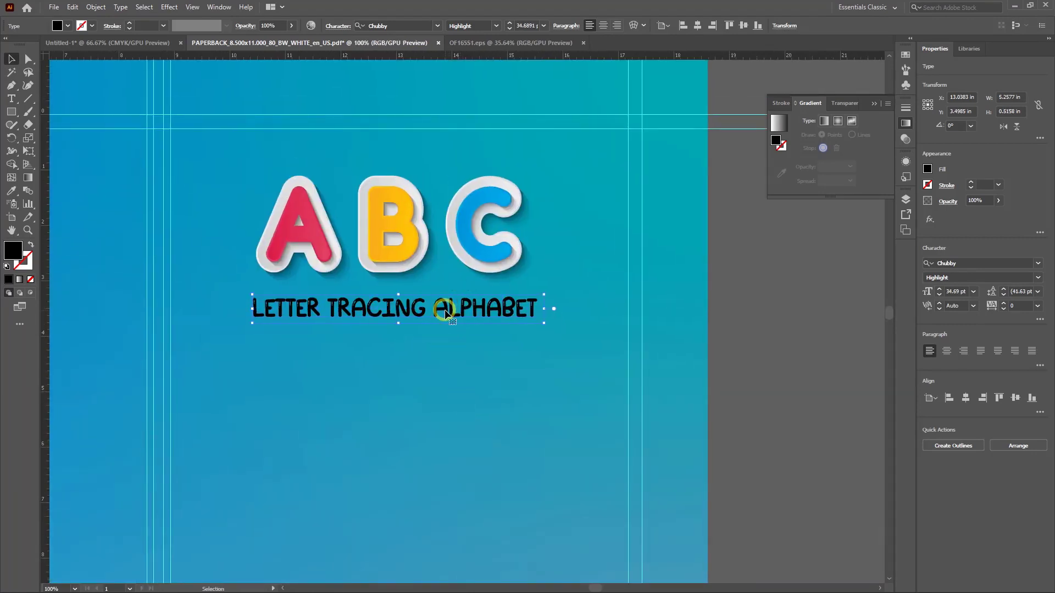
Move the ABC letters slightly upward, to about Y 1.91 in, away from the text line below
{"action": "left_click", "coordinate": [447, 250]}
{"action": "mouse_move", "coordinate": [478, 245]}
{"action": "left_mouse_down"}
{"action": "mouse_move", "coordinate": [466, 220]}
{"action": "mouse_move", "coordinate": [471, 236]}
{"action": "left_mouse_up"}
Enlarge the LETTER TRACING ALPHABET text to about 43.65 pt and move it up close beneath the ABC letters
{"action": "left_click", "coordinate": [396, 307]}
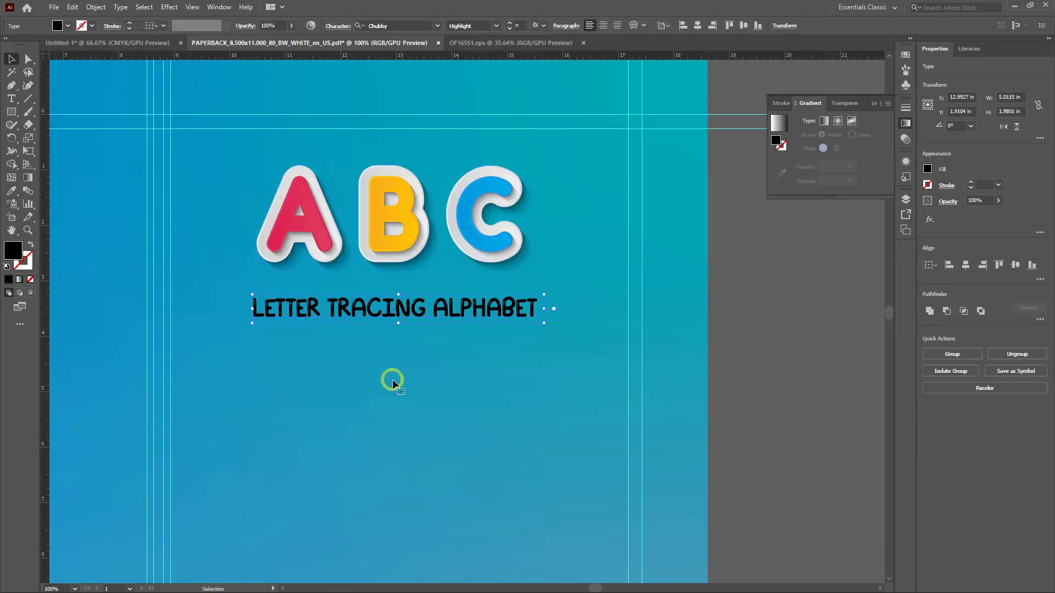
{"action": "left_click_drag", "start_coordinate": [544, 324], "coordinate": [574, 337]}
{"action": "left_click", "coordinate": [466, 329]}
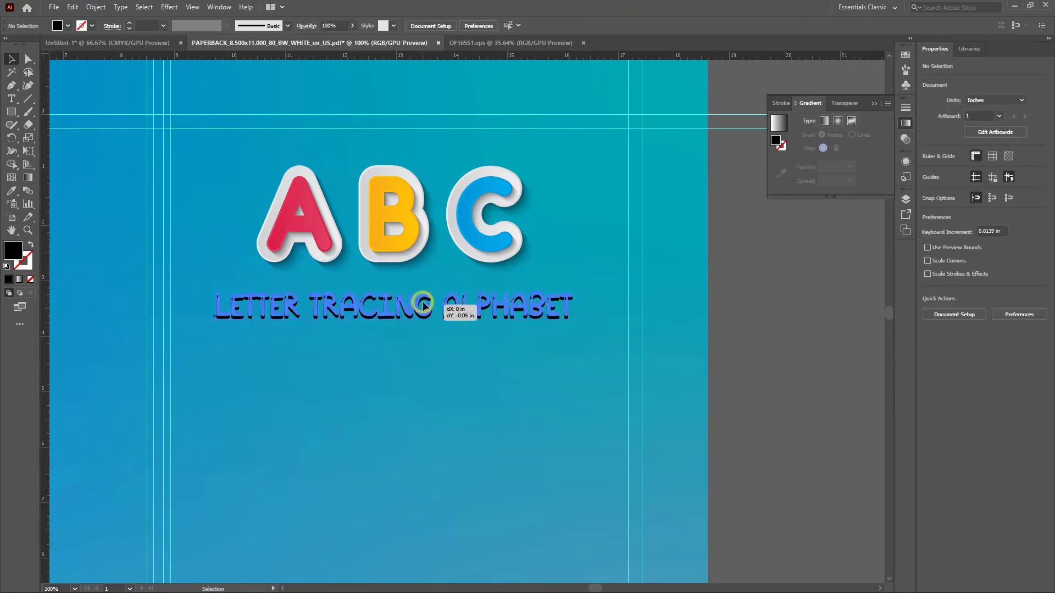
{"action": "mouse_move", "coordinate": [419, 301]}
{"action": "left_mouse_down"}
{"action": "mouse_move", "coordinate": [416, 287]}
{"action": "mouse_move", "coordinate": [424, 305]}
{"action": "left_mouse_up"}
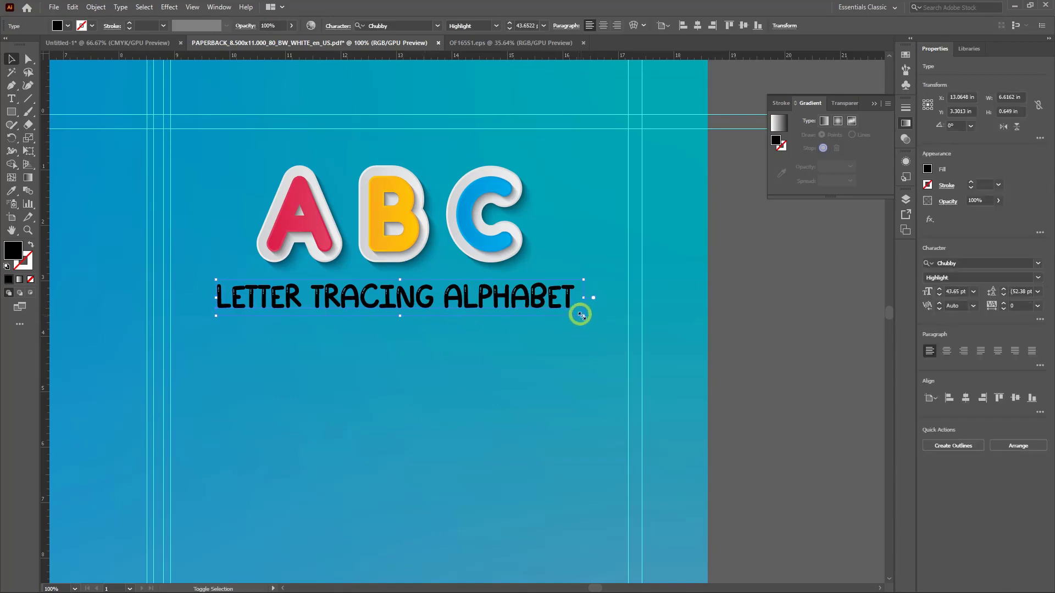
Enlarge the LETTER TRACING ALPHABET text to about 50.36 pt and shift it slightly to the right beneath the ABC letters
{"action": "mouse_move", "coordinate": [581, 315]}
{"action": "left_mouse_down"}
{"action": "mouse_move", "coordinate": [608, 330]}
{"action": "mouse_move", "coordinate": [610, 319]}
{"action": "left_mouse_up"}
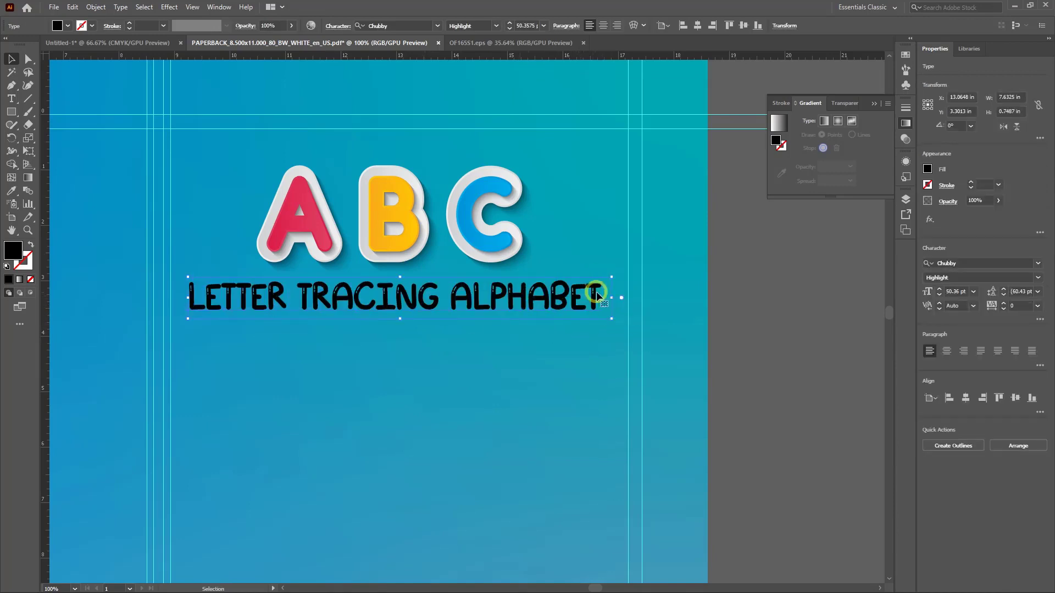
{"action": "left_click_drag", "start_coordinate": [279, 296], "coordinate": [286, 300]}
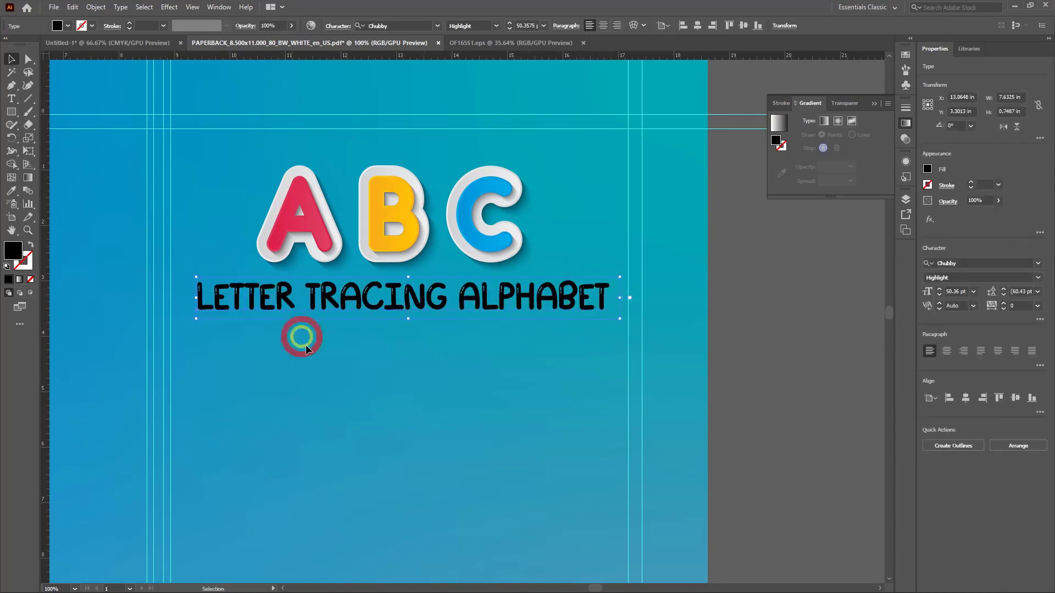
{"action": "left_click", "coordinate": [306, 344]}
Cut the words "handwriting practice workbook" out of the long subtitle line above the cover
{"action": "scroll", "coordinate": [332, 378], "scroll_direction": "down", "scroll_amount": 3}
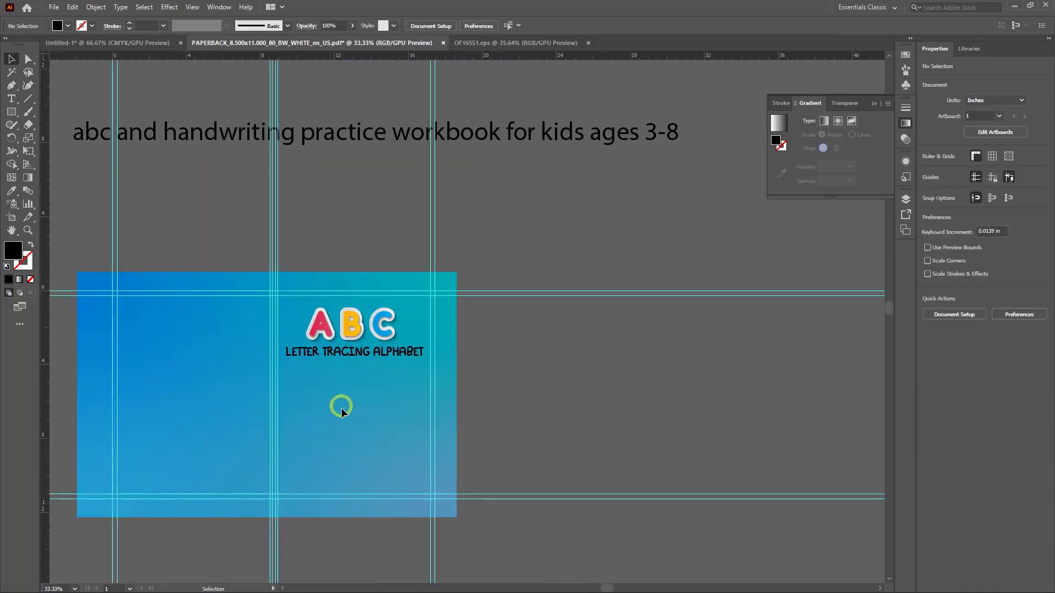
{"action": "left_click_drag", "start_coordinate": [341, 407], "coordinate": [430, 448]}
{"action": "scroll", "coordinate": [409, 447], "scroll_direction": "down", "scroll_amount": 1}
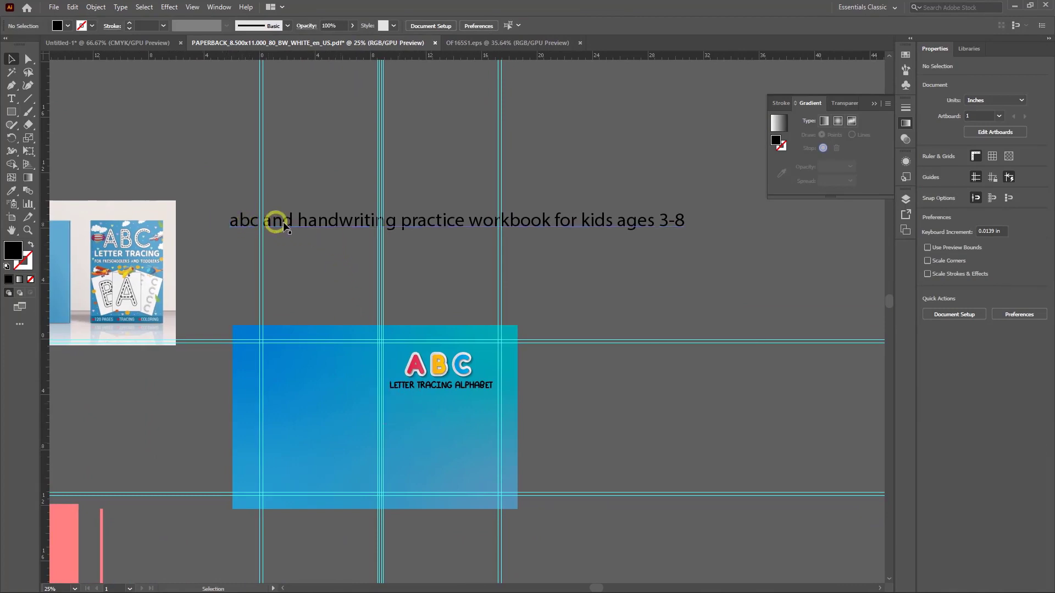
{"action": "left_click_drag", "start_coordinate": [287, 227], "coordinate": [316, 222]}
{"action": "left_click", "coordinate": [299, 242]}
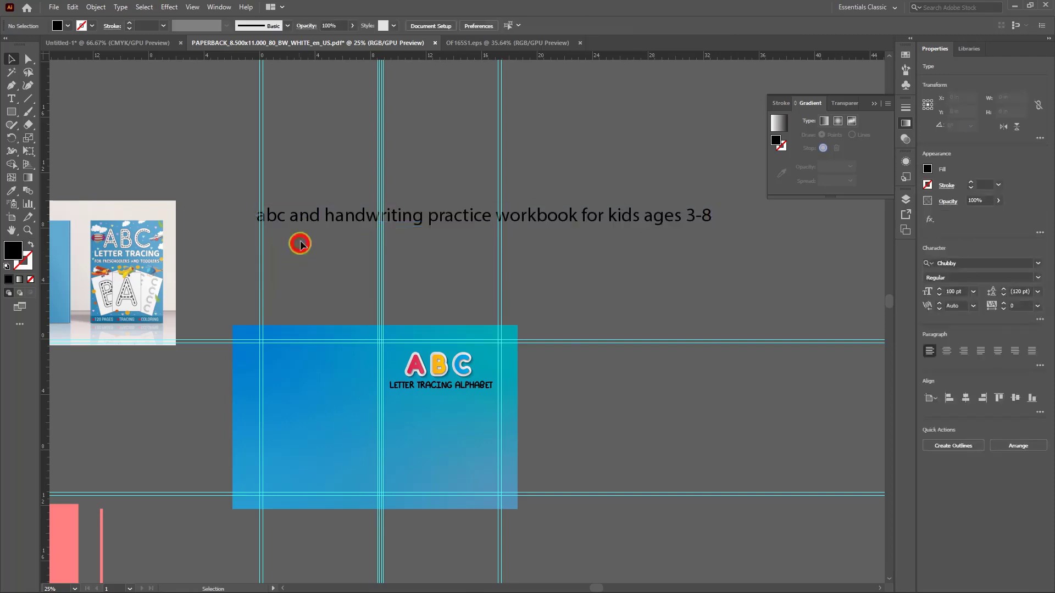
{"action": "double_click", "coordinate": [327, 215]}
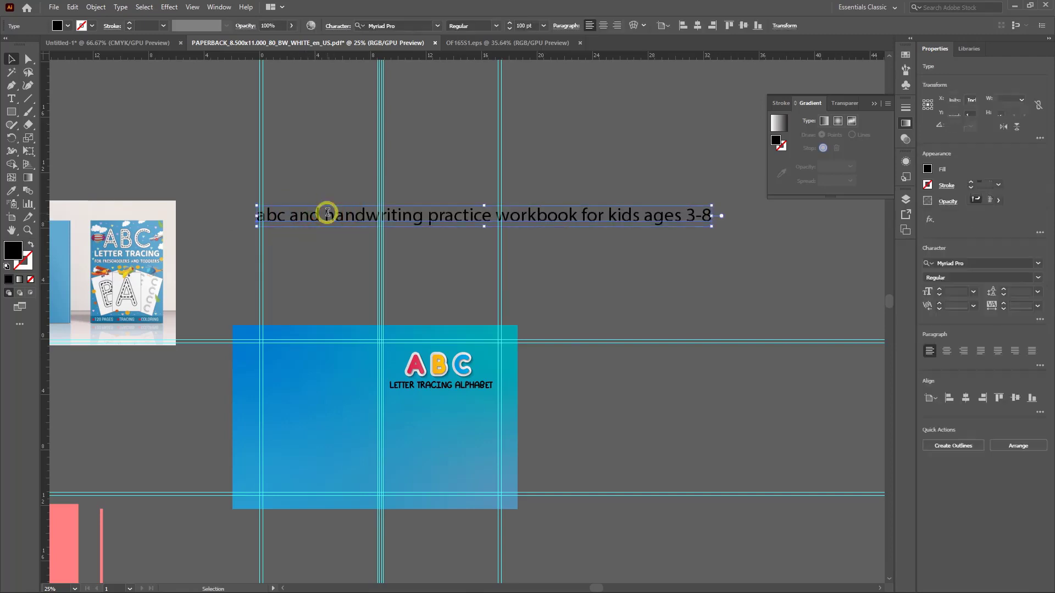
{"action": "left_click_drag", "start_coordinate": [325, 215], "coordinate": [576, 219]}
{"action": "key", "text": "ctrl+c"}
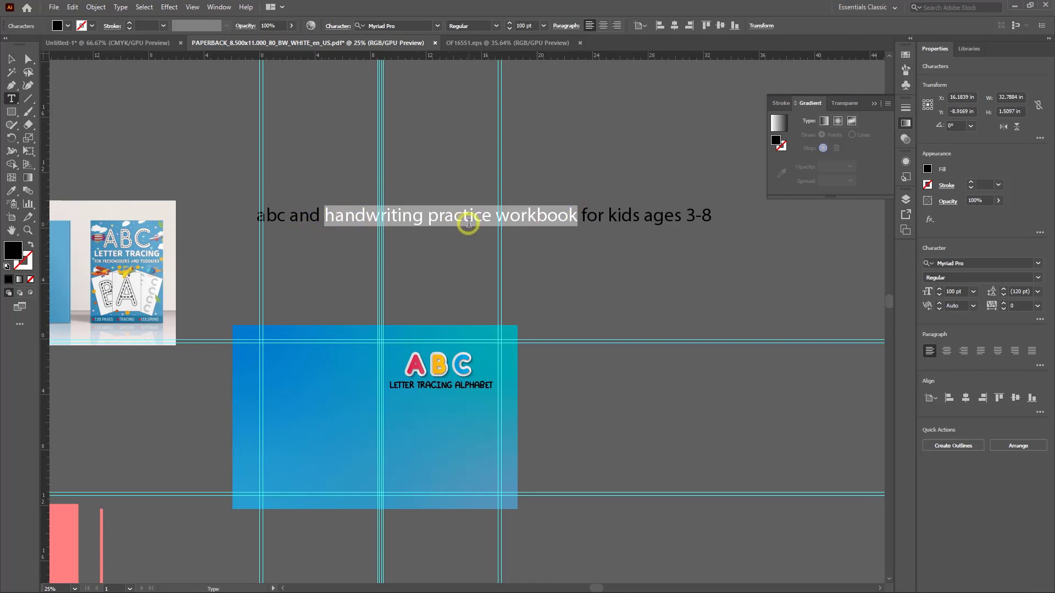
{"action": "right_click", "coordinate": [454, 218]}
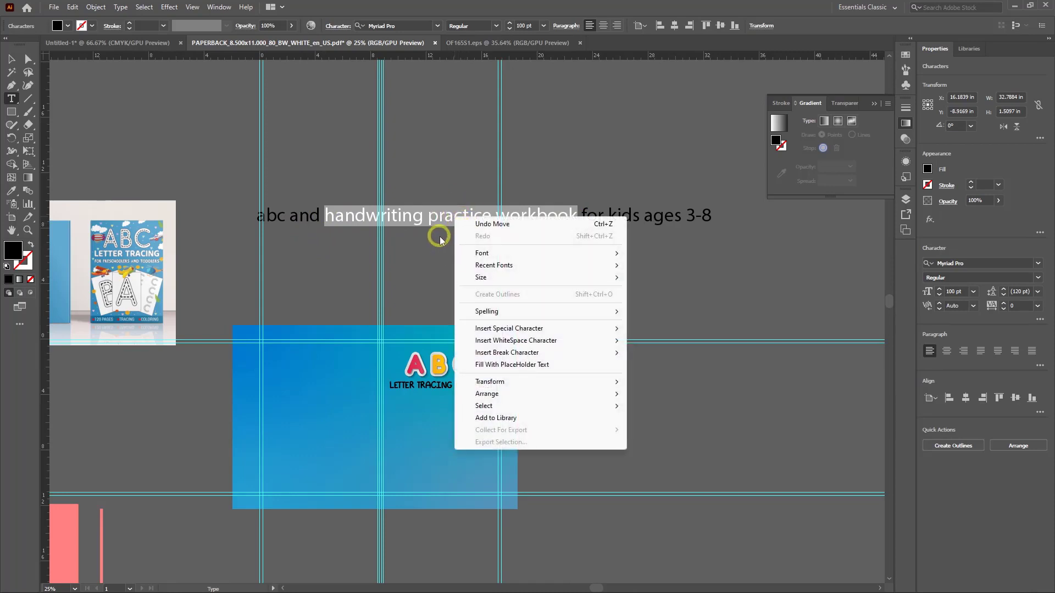
{"action": "left_click", "coordinate": [445, 240]}
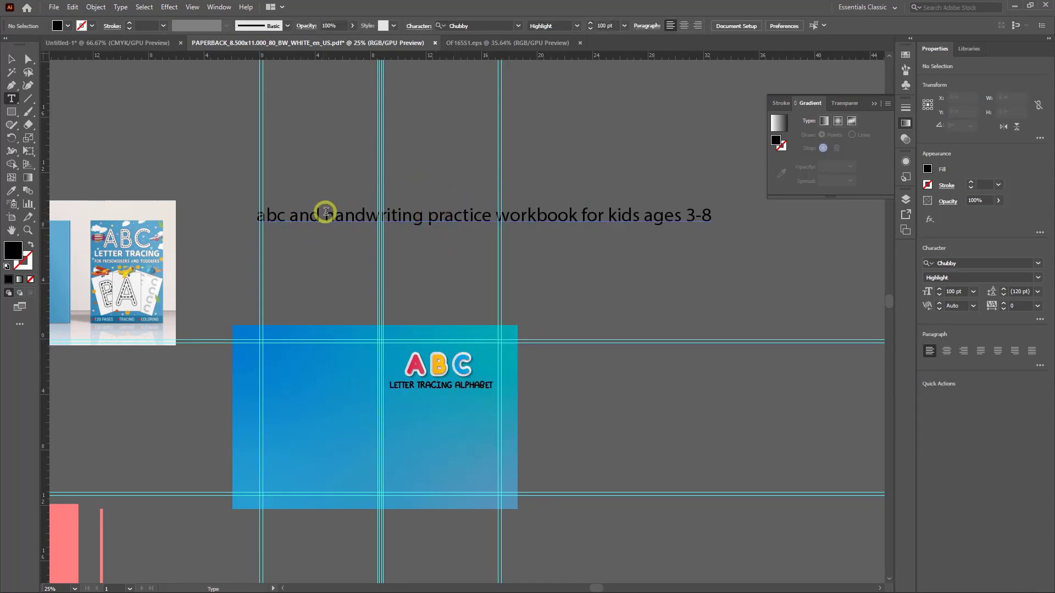
{"action": "left_click_drag", "start_coordinate": [325, 212], "coordinate": [564, 217]}
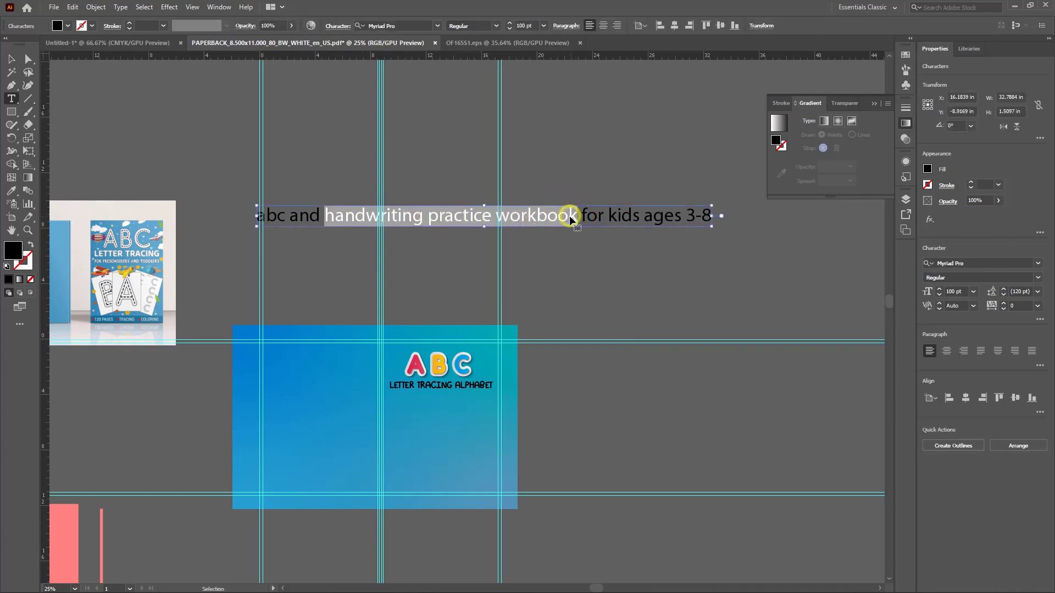
{"action": "key", "text": "Delete"}
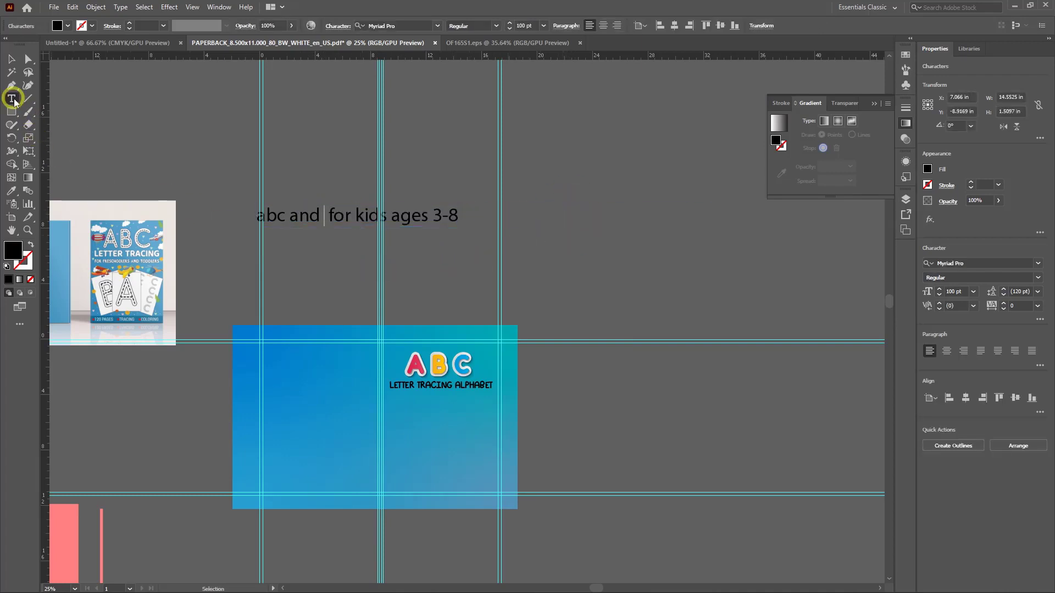
Paste "handwriting practice workbook" as a separate text object and move it onto the front cover below LETTER TRACING ALPHABET
{"action": "left_click", "coordinate": [466, 265]}
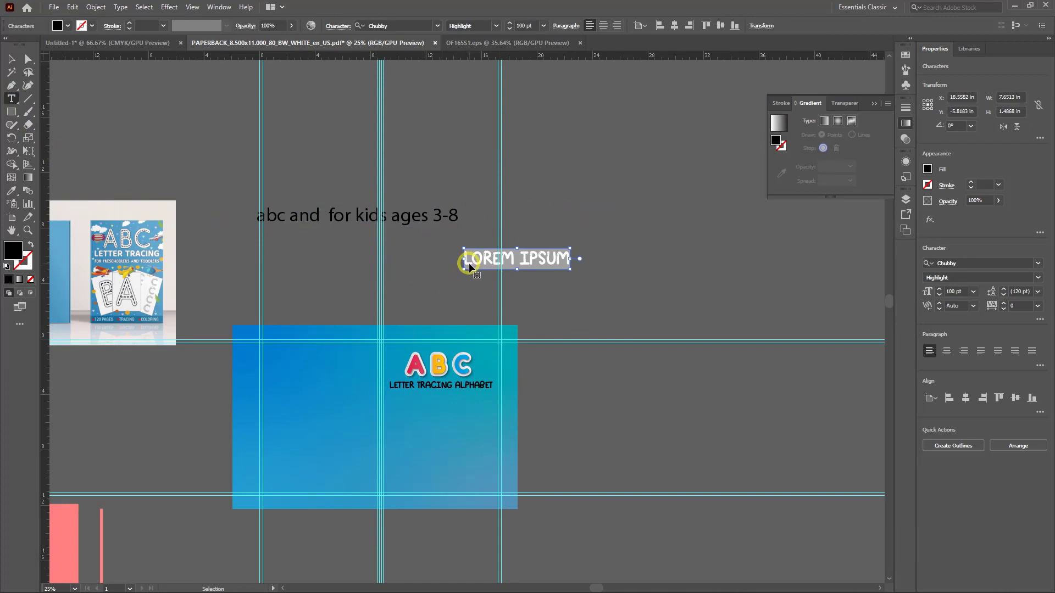
{"action": "key", "text": "ctrl+v"}
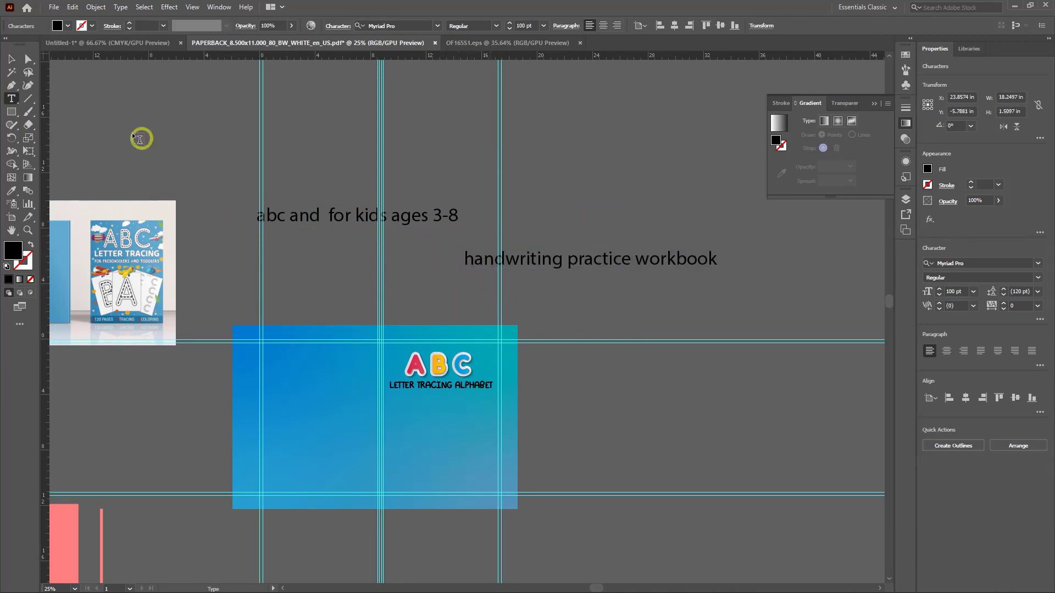
{"action": "left_click", "coordinate": [12, 60]}
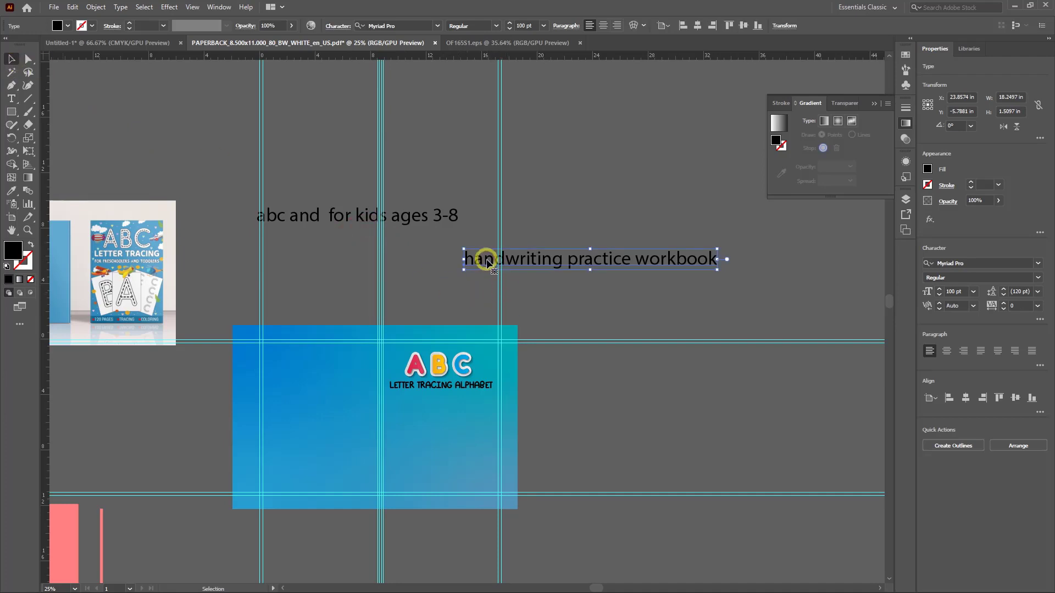
{"action": "left_click_drag", "start_coordinate": [480, 261], "coordinate": [427, 417]}
Shift the "handwriting practice workbook" text down and left on the front cover, to about X 18.86 in, Y 5.72 in
{"action": "scroll", "coordinate": [437, 430], "scroll_direction": "up", "scroll_amount": 4}
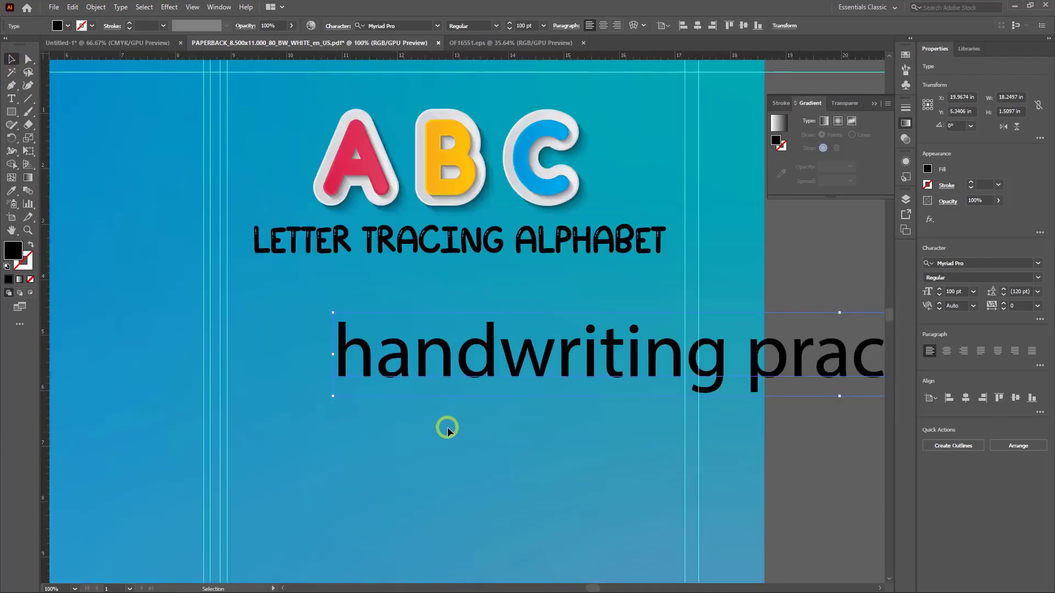
{"action": "scroll", "coordinate": [450, 427], "scroll_direction": "down", "scroll_amount": 4}
{"action": "scroll", "coordinate": [341, 402], "scroll_direction": "down", "scroll_amount": 1}
{"action": "scroll", "coordinate": [195, 351], "scroll_direction": "up", "scroll_amount": 3}
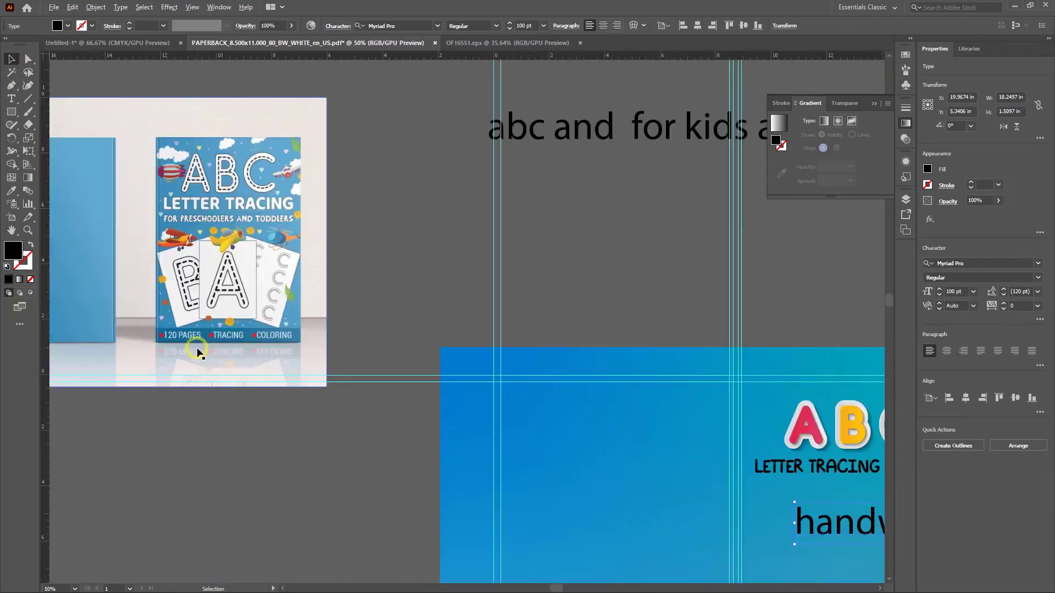
{"action": "left_click_drag", "start_coordinate": [509, 452], "coordinate": [156, 405]}
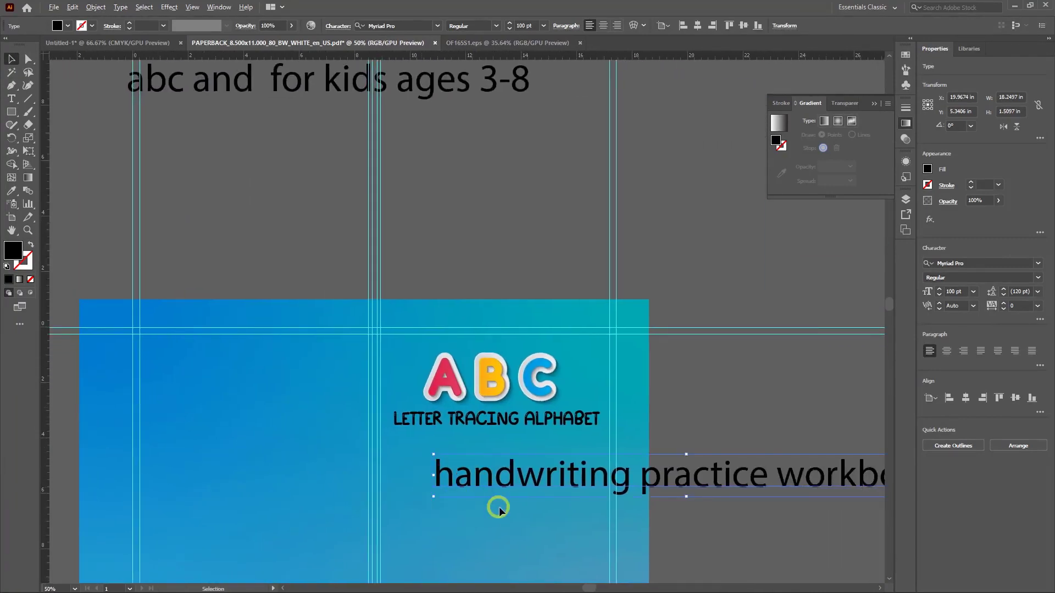
{"action": "scroll", "coordinate": [500, 501], "scroll_direction": "up", "scroll_amount": 2}
{"action": "left_click_drag", "start_coordinate": [467, 474], "coordinate": [330, 412]}
{"action": "scroll", "coordinate": [357, 420], "scroll_direction": "down", "scroll_amount": 2}
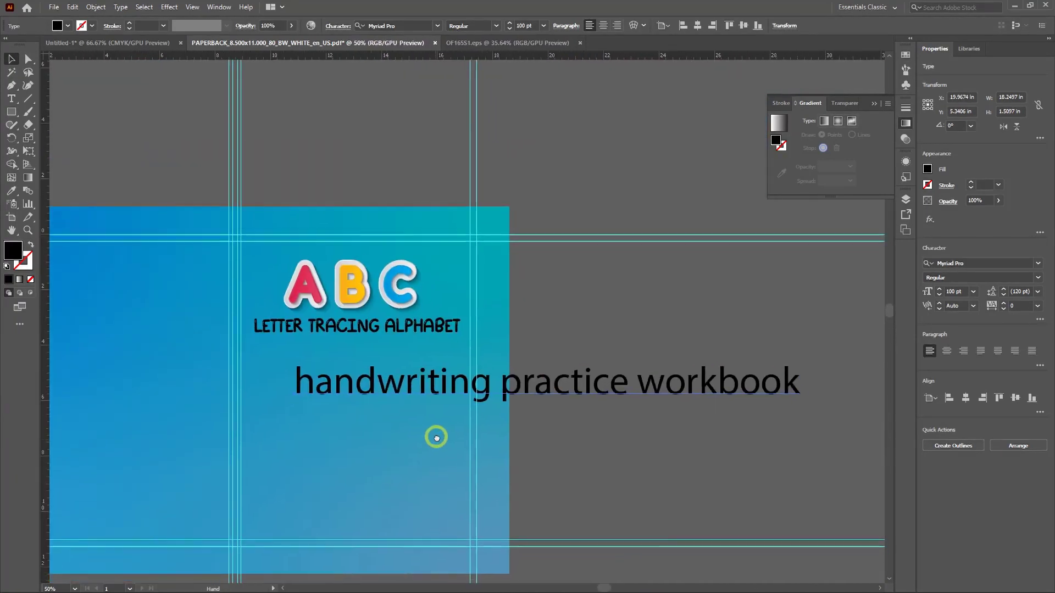
{"action": "left_click_drag", "start_coordinate": [414, 386], "coordinate": [397, 394]}
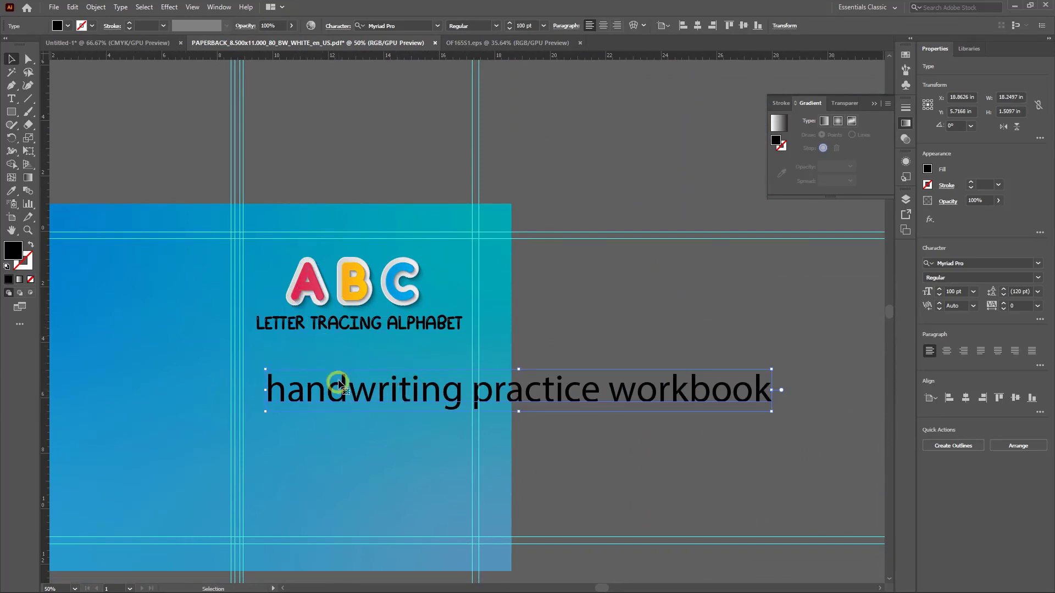
Apply the LETTER TRACING ALPHABET style to the handwriting practice workbook text with the Eyedropper and move it directly beneath that line
{"action": "left_click", "coordinate": [12, 190]}
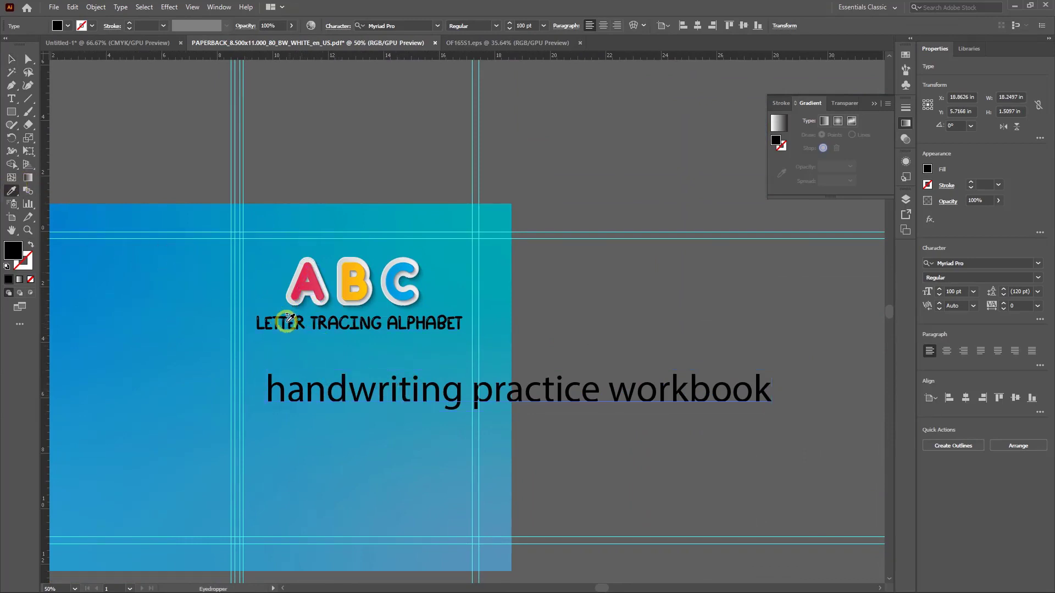
{"action": "left_click", "coordinate": [283, 317]}
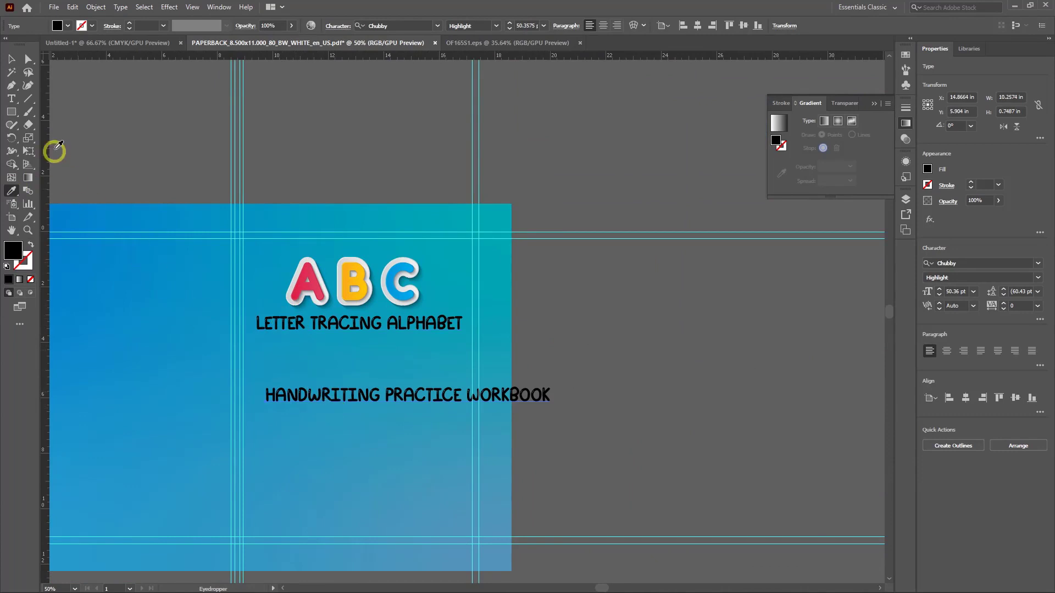
{"action": "left_click", "coordinate": [11, 59]}
{"action": "left_click_drag", "start_coordinate": [350, 394], "coordinate": [311, 350]}
Take the word "and" out of the remaining subtitle line and place it as separate text above the cover
{"action": "key", "text": "ctrl+minus"}
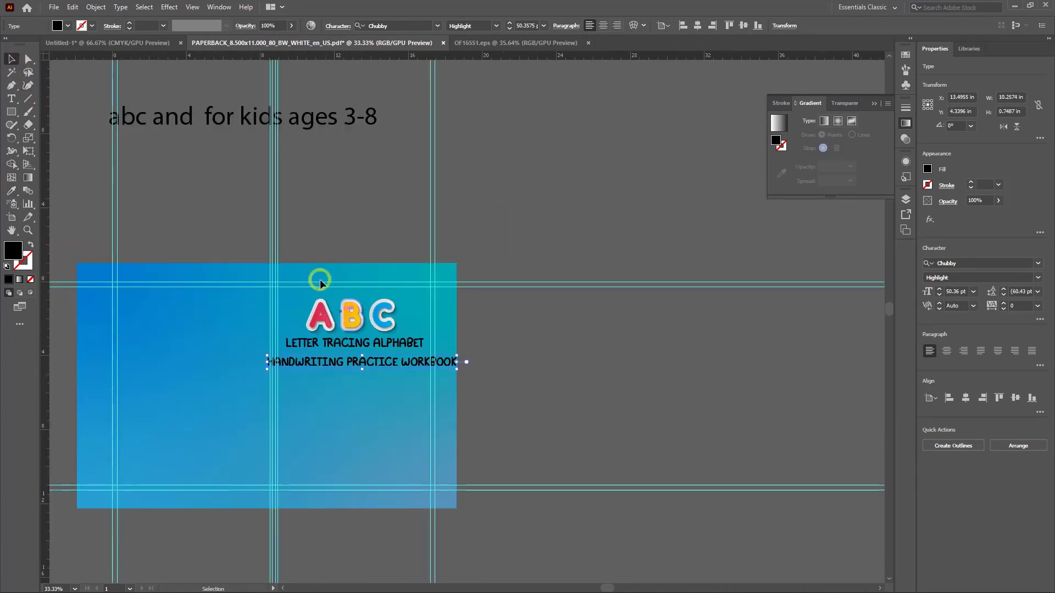
{"action": "scroll", "coordinate": [443, 283], "scroll_direction": "up", "scroll_amount": 2}
{"action": "scroll", "coordinate": [443, 282], "scroll_direction": "left", "scroll_amount": 3}
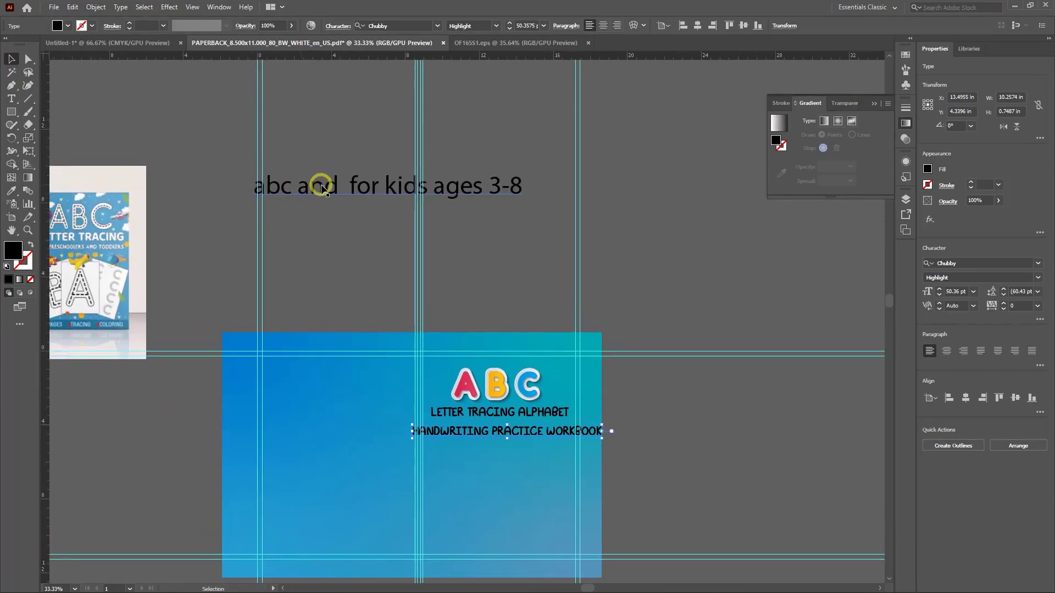
{"action": "left_click", "coordinate": [341, 181]}
{"action": "double_click", "coordinate": [282, 176]}
{"action": "left_click_drag", "start_coordinate": [297, 187], "coordinate": [341, 186]}
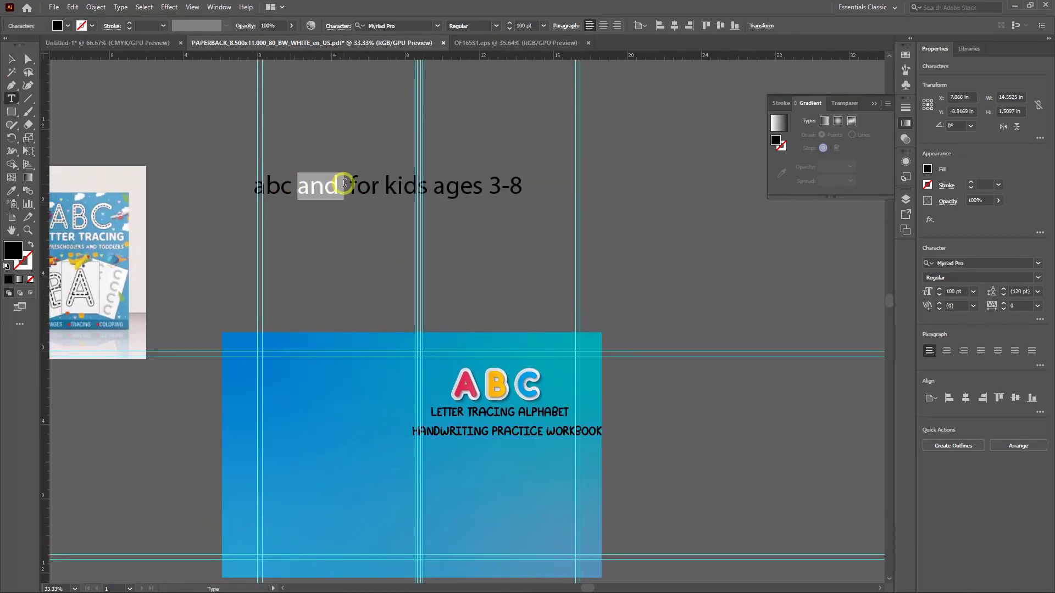
{"action": "key", "text": "BackSpace"}
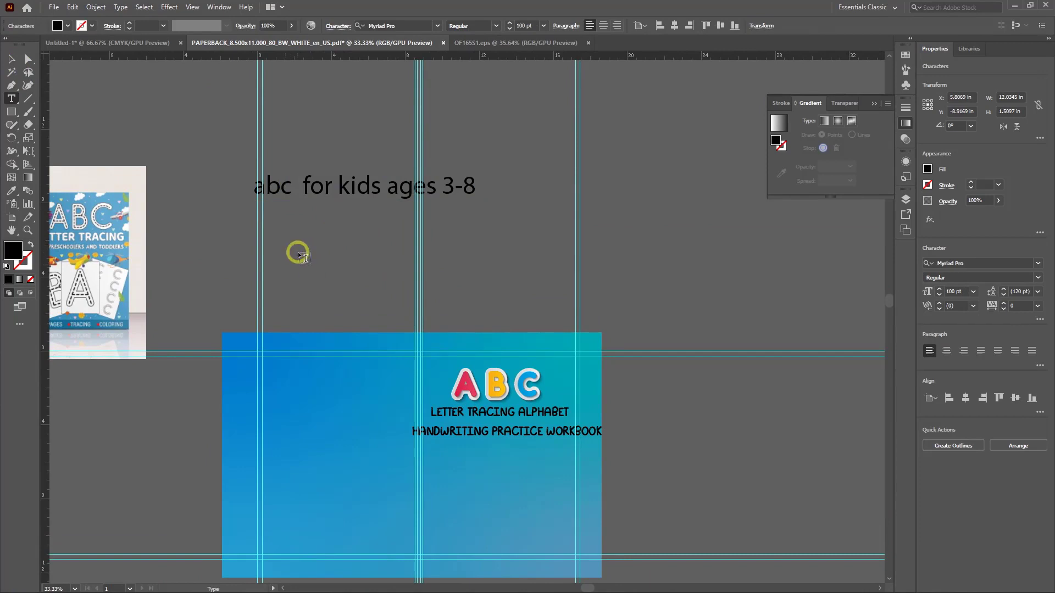
{"action": "left_click", "coordinate": [318, 275]}
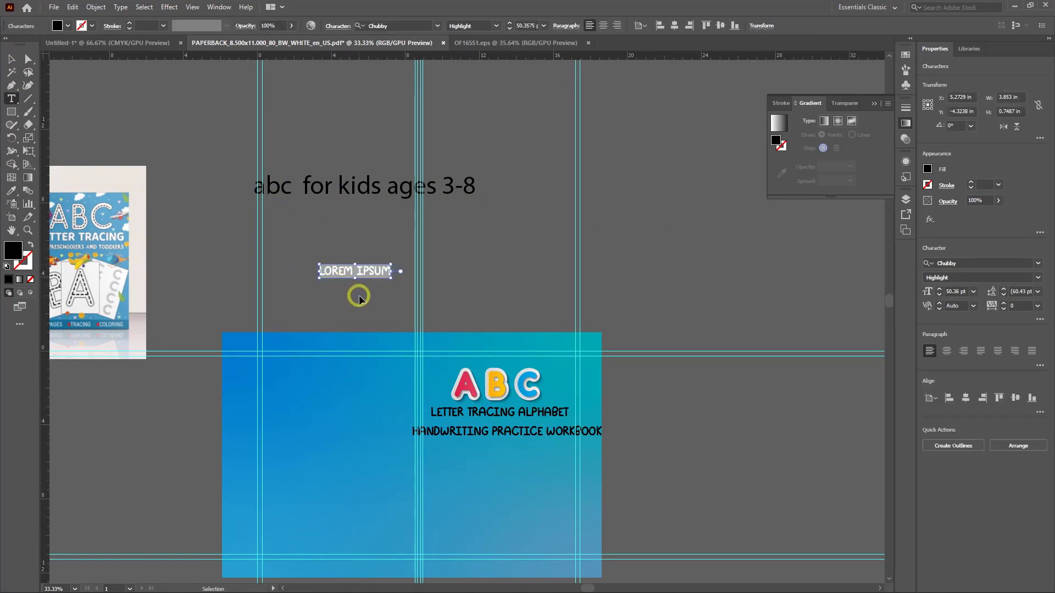
{"action": "type", "text": "and"}
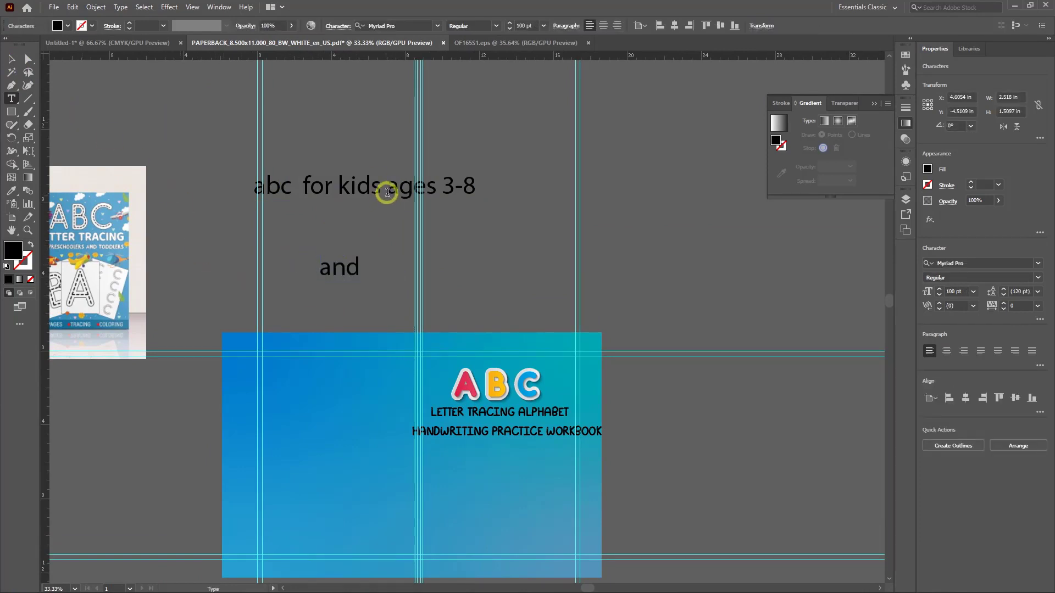
Cut "for kids" from the remaining subtitle line and paste it as its own text object just below
{"action": "left_click_drag", "start_coordinate": [306, 181], "coordinate": [381, 193]}
{"action": "key", "text": "ctrl+c"}
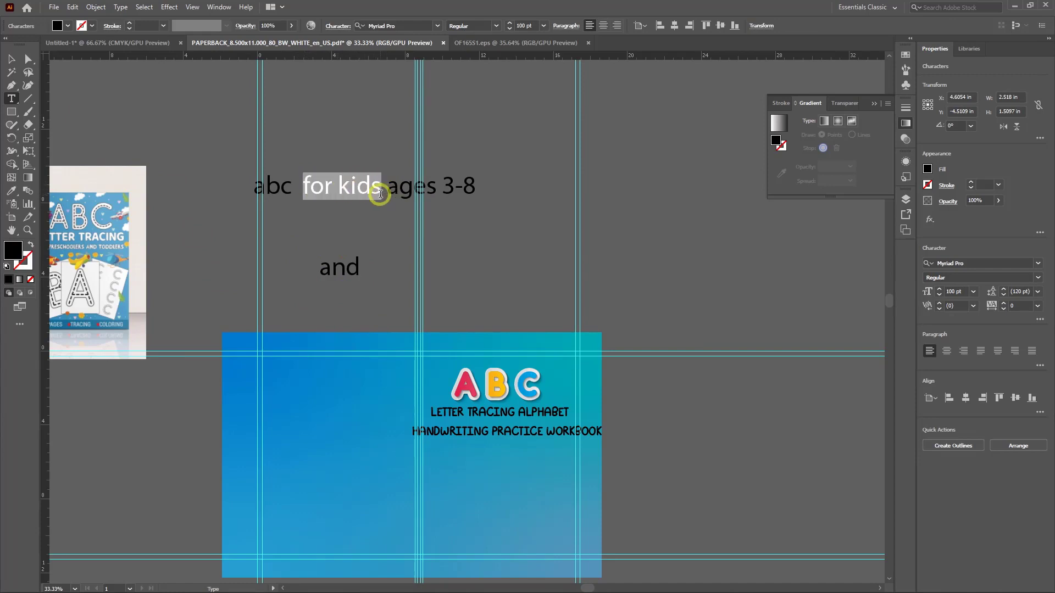
{"action": "key", "text": "BackSpace"}
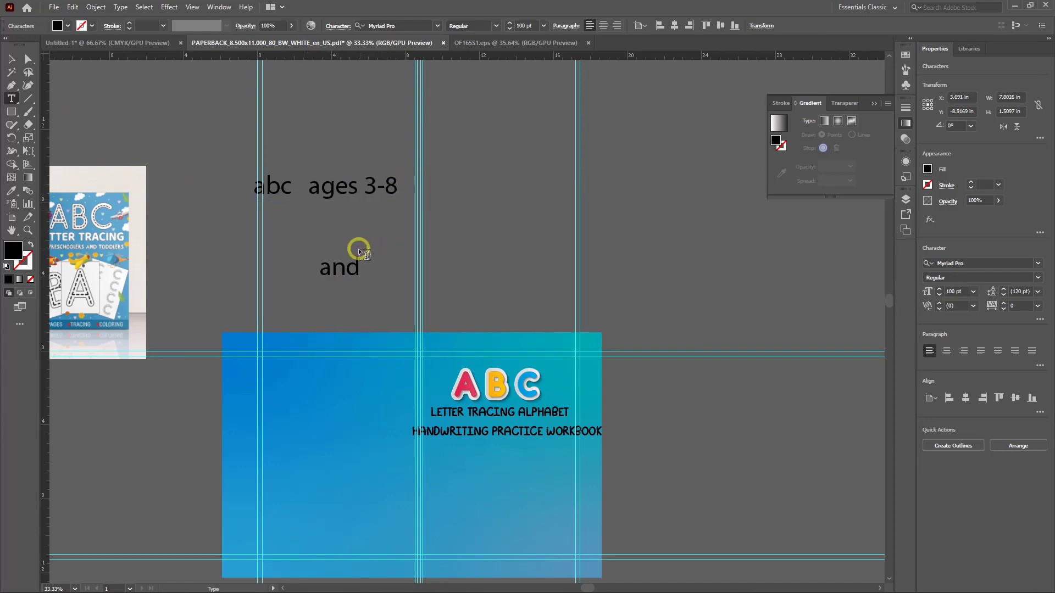
{"action": "left_click", "coordinate": [329, 228]}
{"action": "key", "text": "ctrl+v"}
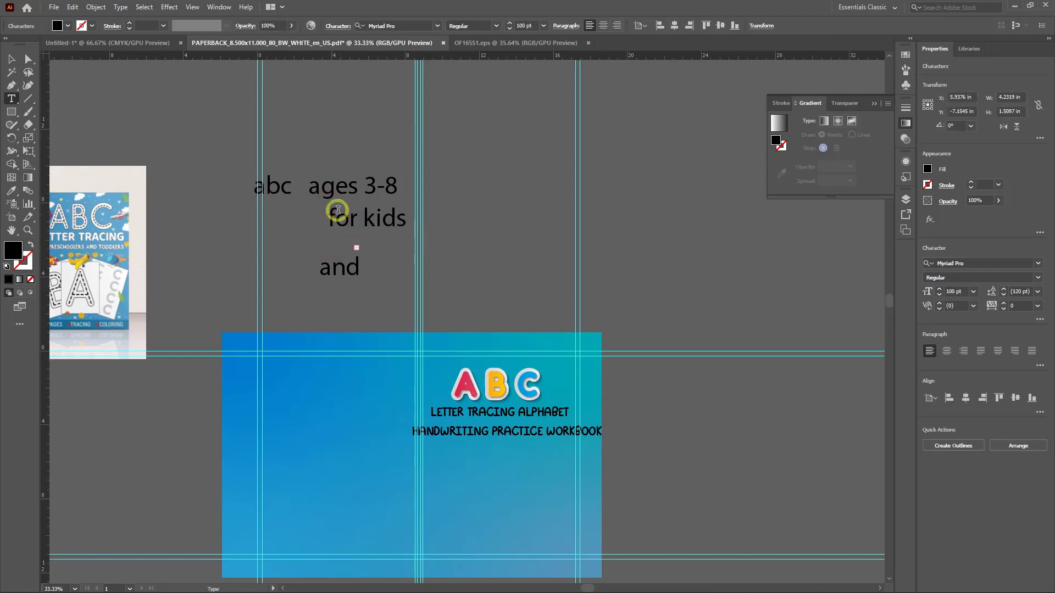
Cut "ages 3-8" from the remaining subtitle line and paste it as a separate text object above the front cover
{"action": "left_click_drag", "start_coordinate": [308, 184], "coordinate": [398, 191]}
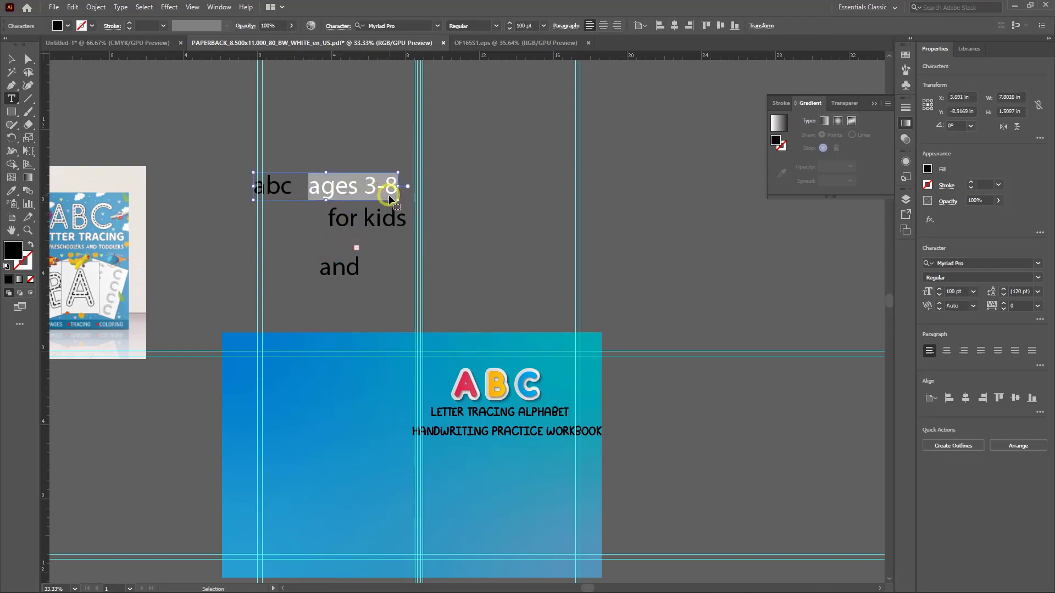
{"action": "key", "text": "ctrl+x"}
{"action": "left_click", "coordinate": [471, 244]}
{"action": "key", "text": "Escape"}
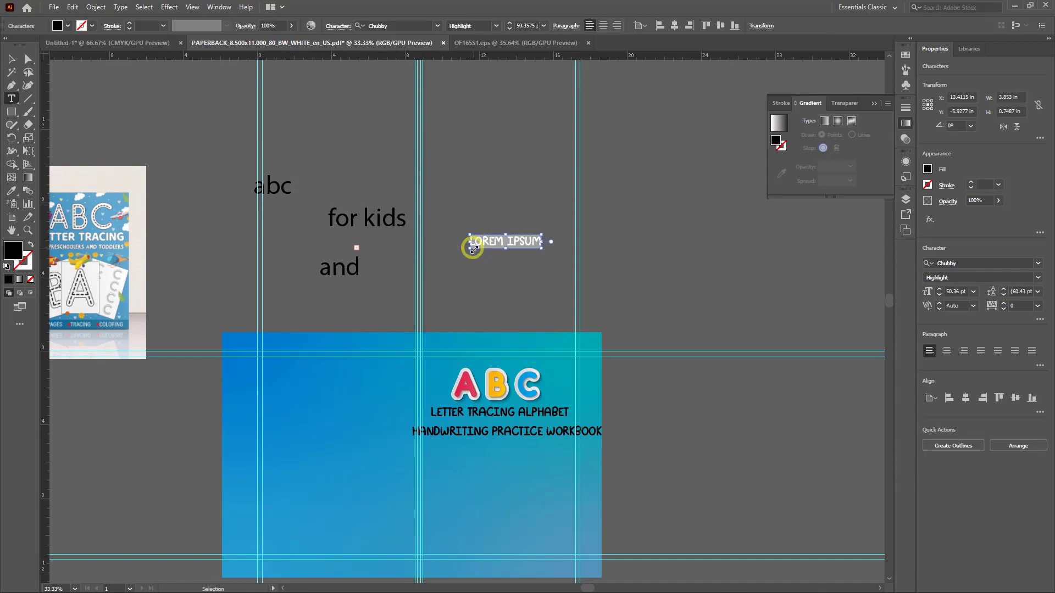
{"action": "key", "text": "ctrl+v"}
{"action": "left_click", "coordinate": [11, 101]}
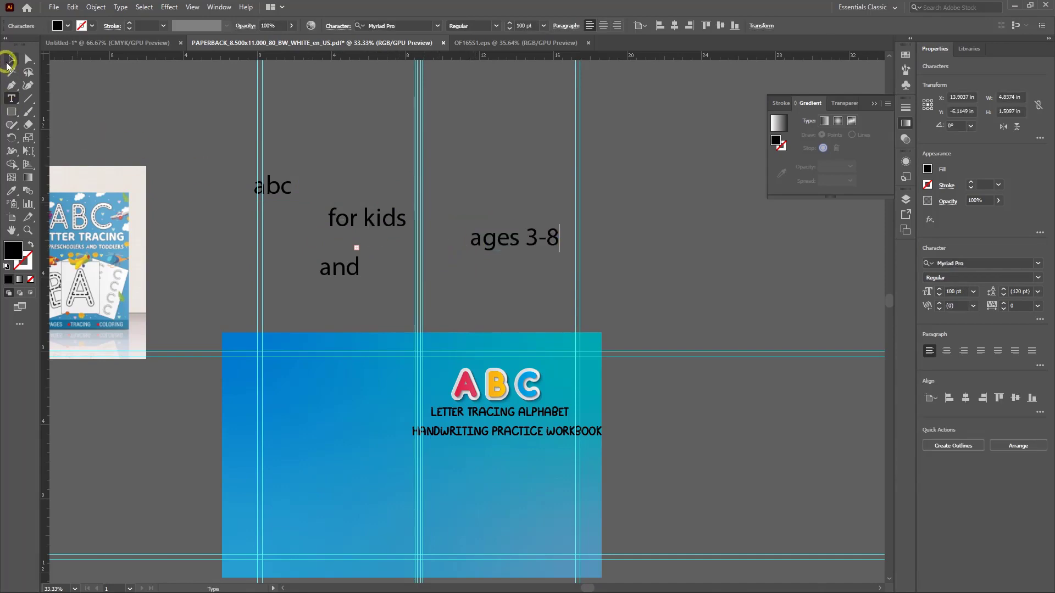
Move the leftover "abc" text away above the reference mockup and shift "for kids" slightly up, clear of "and"
{"action": "left_click", "coordinate": [12, 59]}
{"action": "left_click_drag", "start_coordinate": [275, 188], "coordinate": [178, 136]}
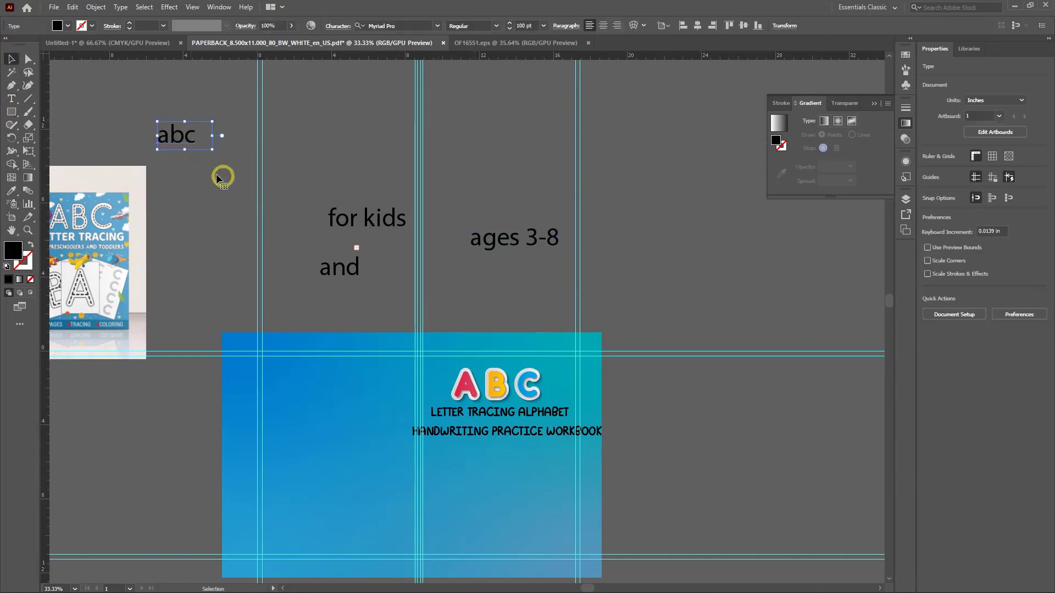
{"action": "left_click", "coordinate": [336, 214]}
{"action": "left_click_drag", "start_coordinate": [348, 219], "coordinate": [337, 200]}
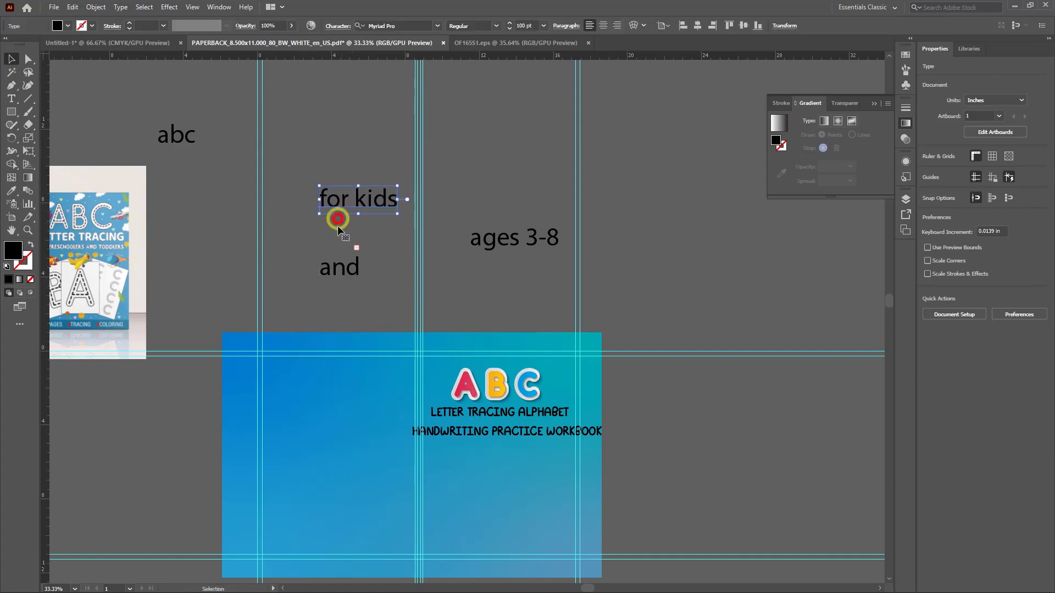
Apply All Caps to the separate "and" text above the cover
{"action": "left_click", "coordinate": [334, 271]}
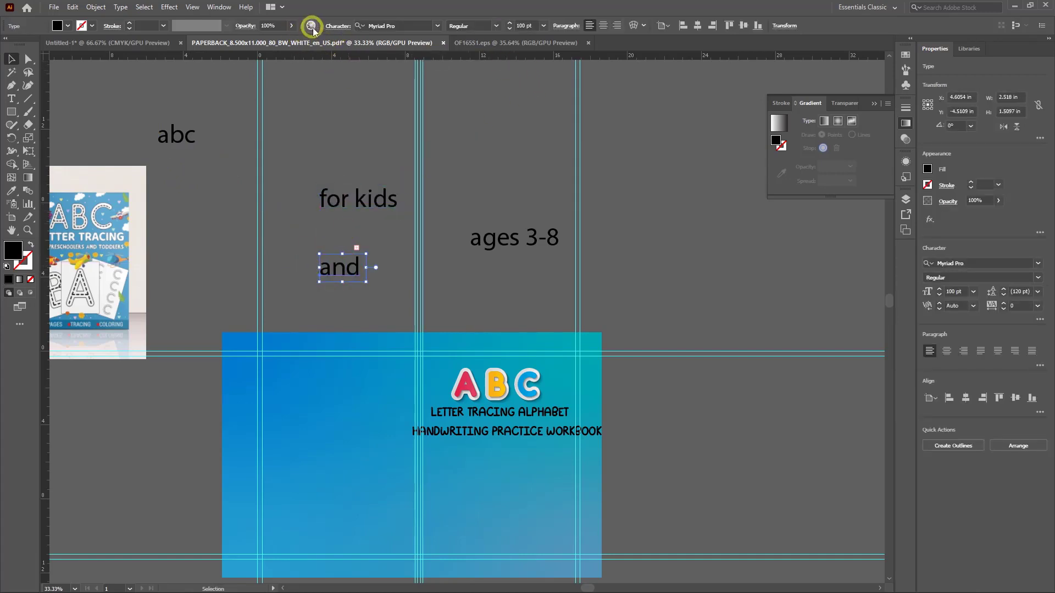
{"action": "left_click", "coordinate": [334, 28]}
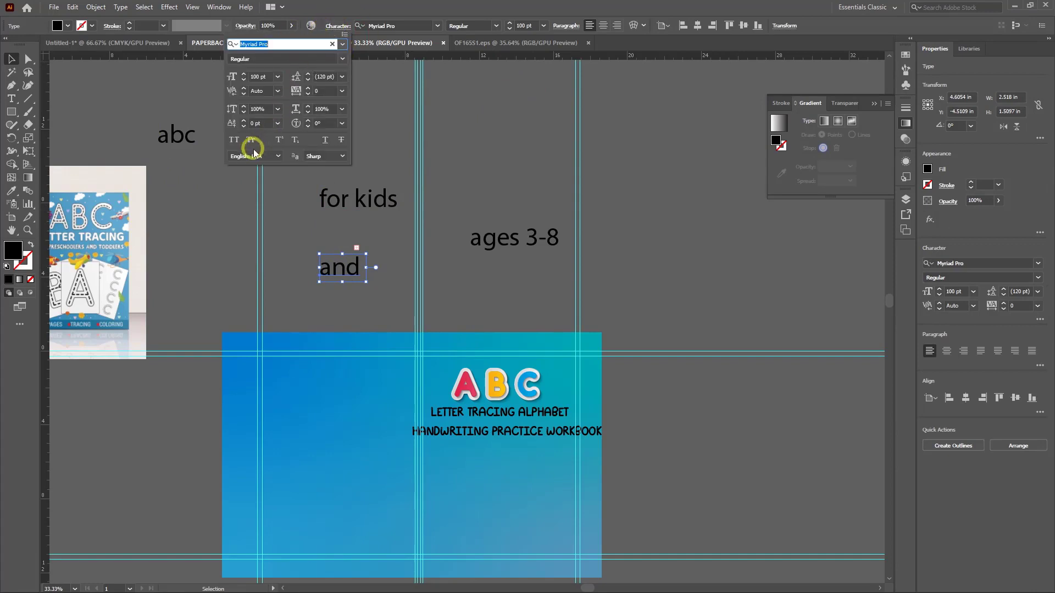
{"action": "left_click", "coordinate": [234, 140]}
{"action": "key", "text": "Escape"}
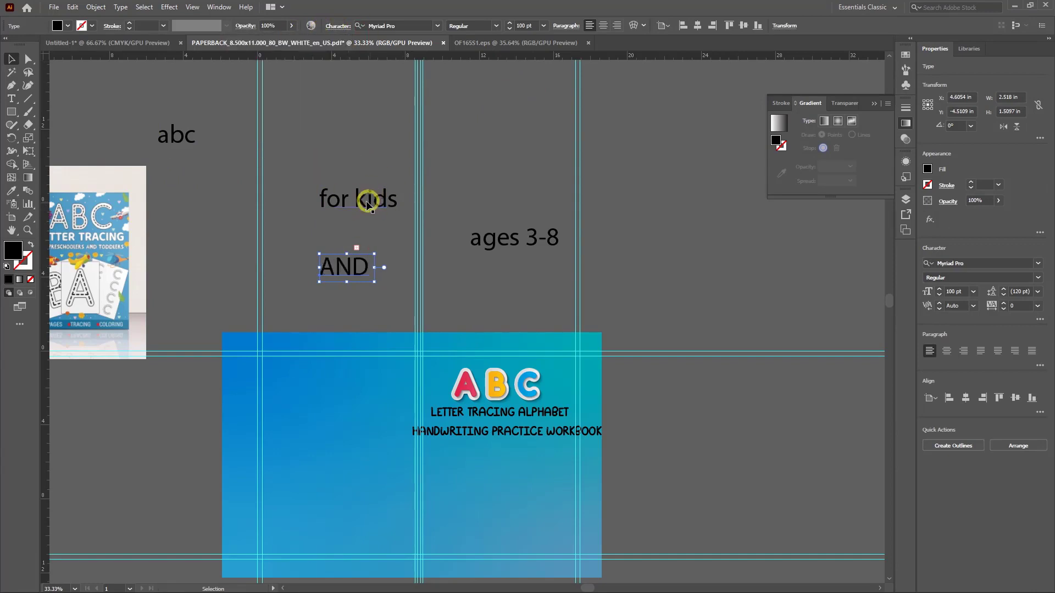
Copy the all-caps style from "AND" to "for kids" with the Eyedropper and shift that text slightly left
{"action": "left_click", "coordinate": [11, 191]}
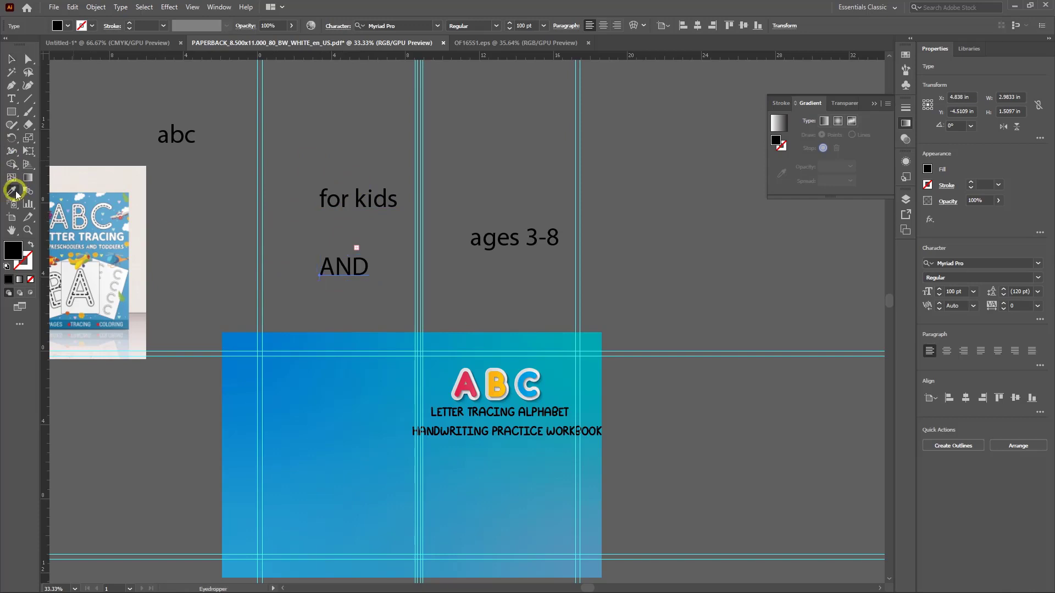
{"action": "left_click", "coordinate": [11, 59]}
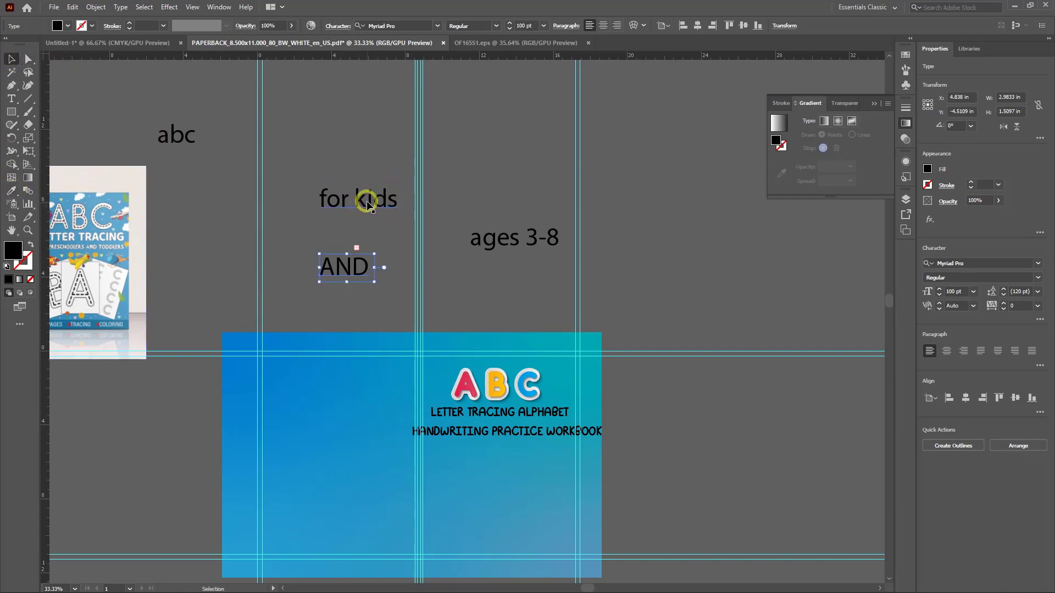
{"action": "left_click", "coordinate": [364, 199]}
{"action": "left_click", "coordinate": [12, 190]}
{"action": "left_click", "coordinate": [332, 251]}
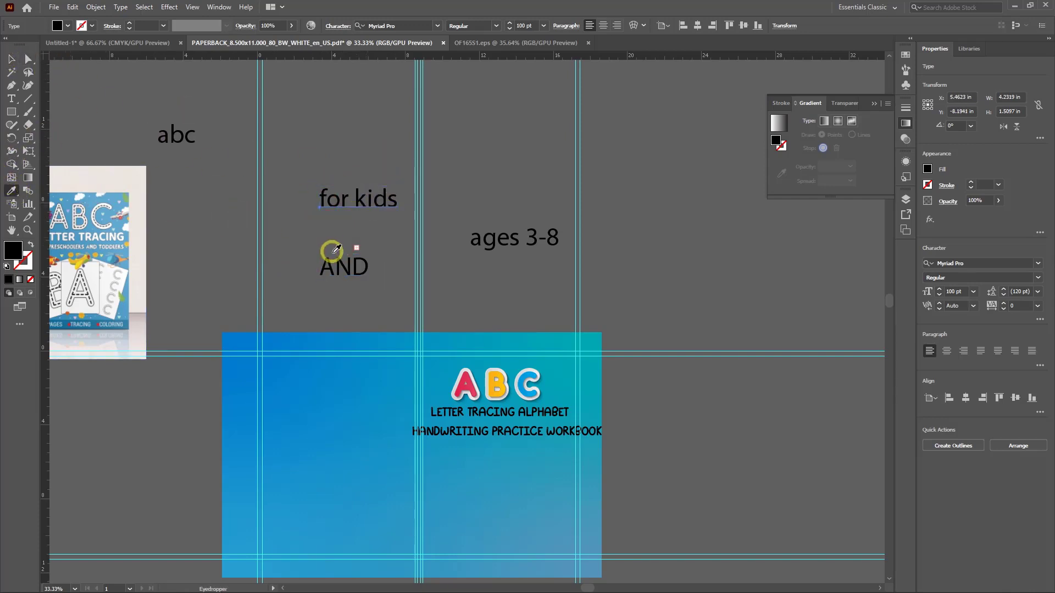
{"action": "left_click", "coordinate": [333, 259]}
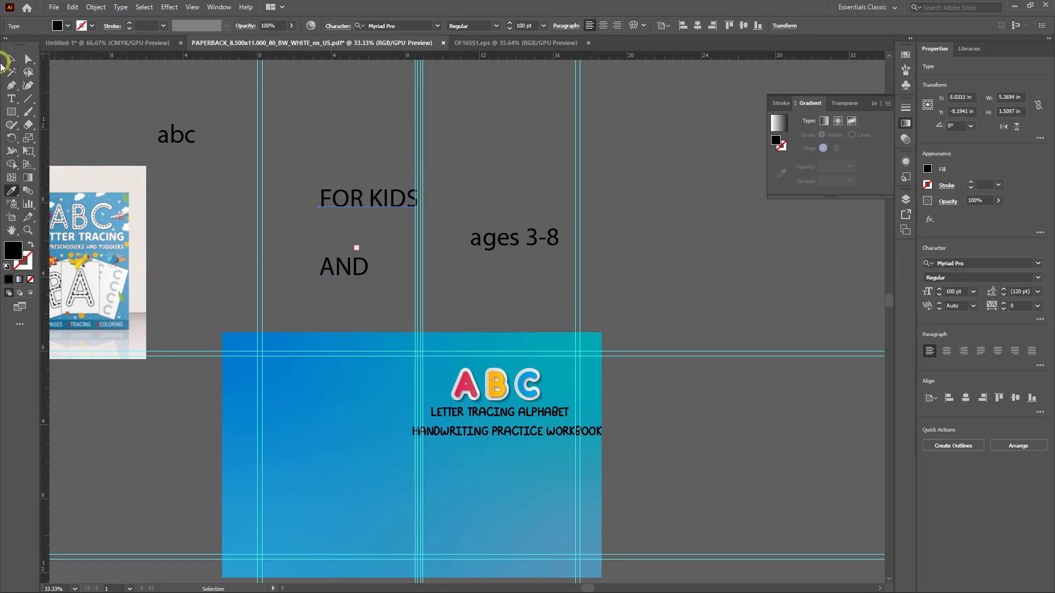
{"action": "left_click_drag", "start_coordinate": [372, 204], "coordinate": [358, 205]}
Copy the all-caps style from "AND" to the "ages 3-8" text with the Eyedropper
{"action": "left_click", "coordinate": [481, 240]}
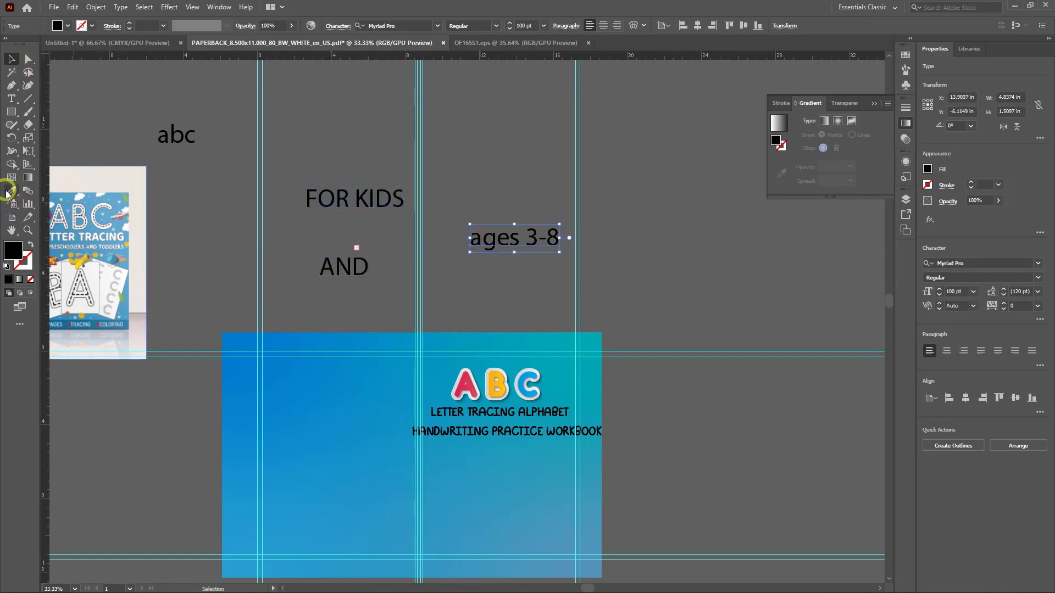
{"action": "left_click", "coordinate": [9, 192]}
{"action": "left_click", "coordinate": [328, 253]}
{"action": "left_click", "coordinate": [343, 259]}
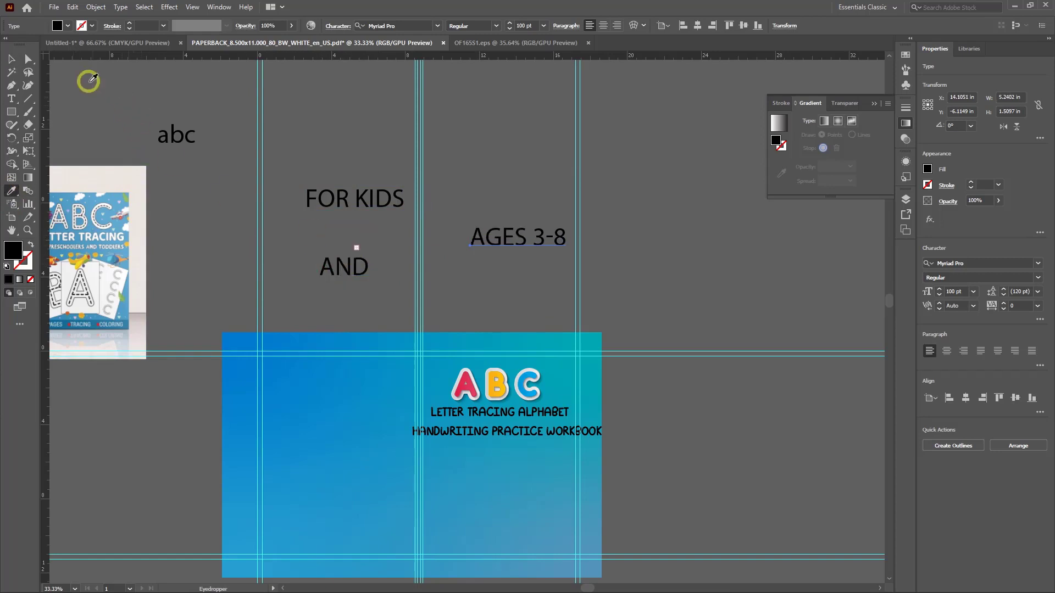
{"action": "left_click", "coordinate": [11, 59]}
Move "FOR KIDS" and "AND", spaced closer together, below the handwriting line on the front cover, and place "AGES 3-8" across the cover's right edge
{"action": "left_click_drag", "start_coordinate": [370, 208], "coordinate": [370, 227]}
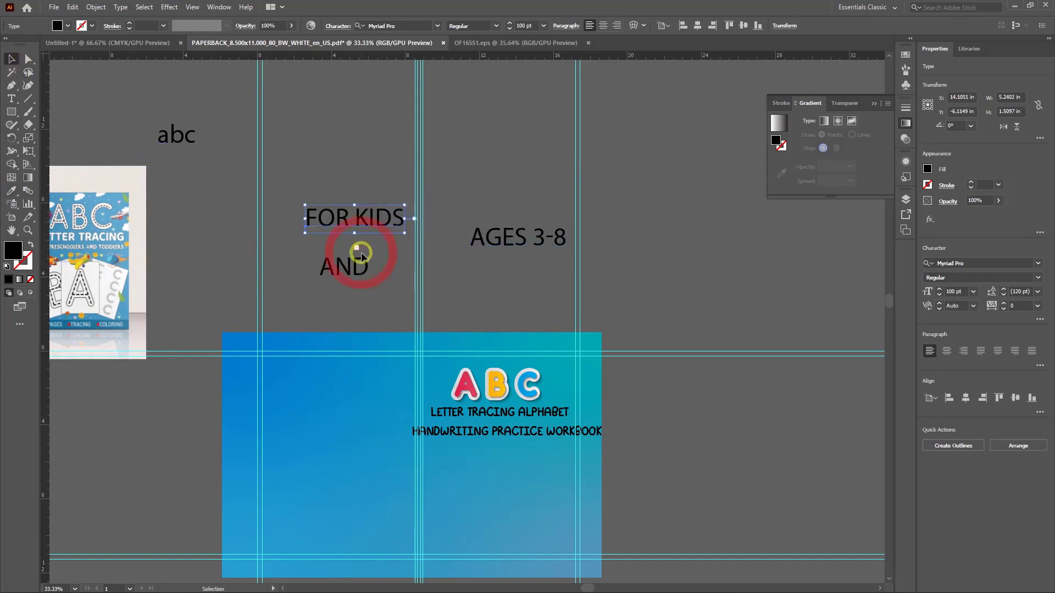
{"action": "left_click", "coordinate": [345, 267]}
{"action": "scroll", "coordinate": [453, 354], "scroll_direction": "up", "scroll_amount": 2}
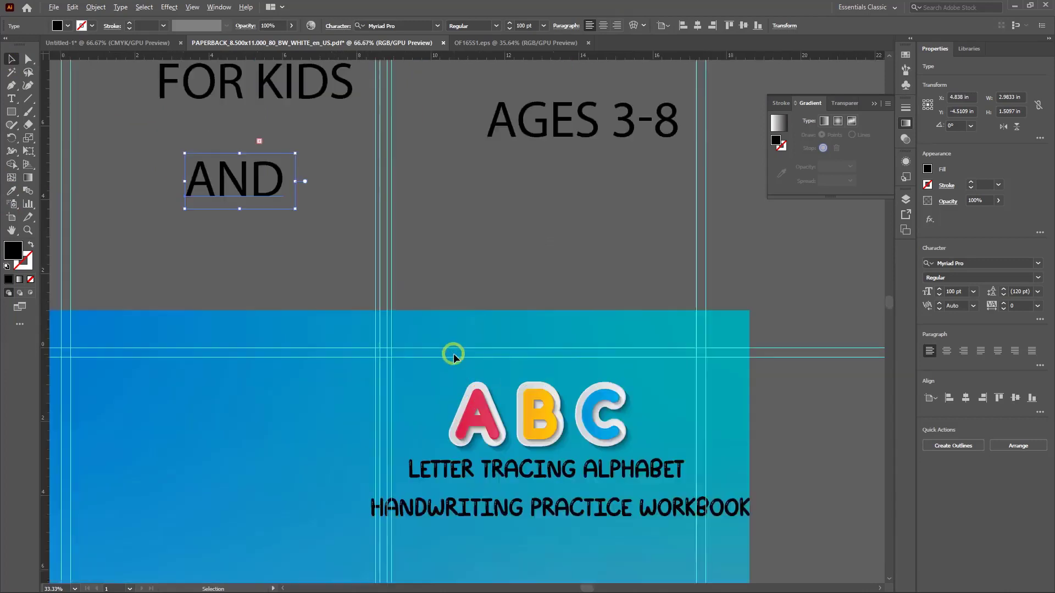
{"action": "scroll", "coordinate": [414, 224], "scroll_direction": "right", "scroll_amount": 2}
{"action": "scroll", "coordinate": [416, 208], "scroll_direction": "down", "scroll_amount": 1}
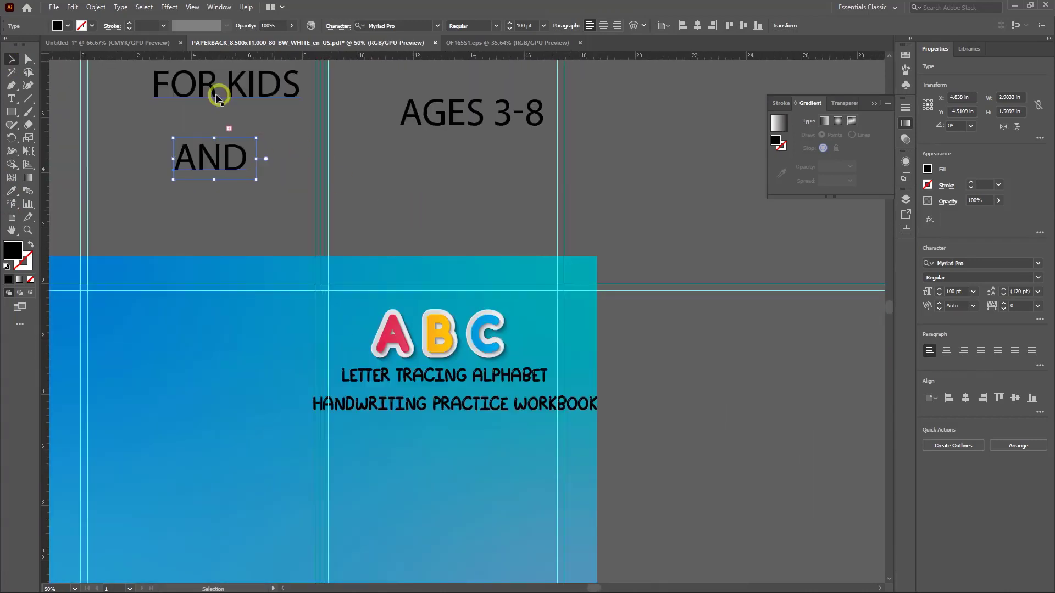
{"action": "left_click", "coordinate": [158, 85], "text": "shift"}
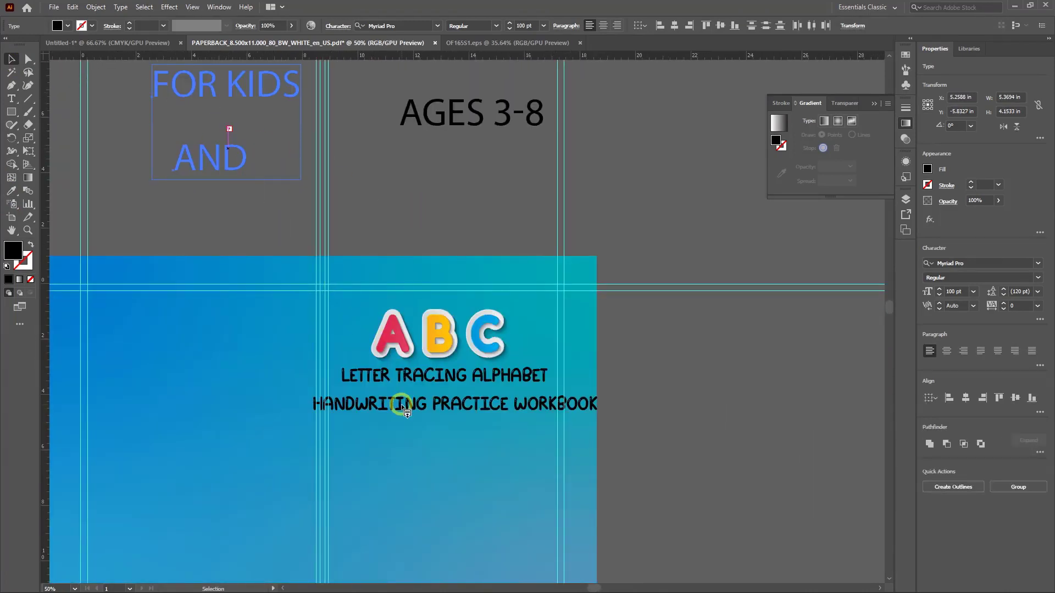
{"action": "left_click", "coordinate": [209, 121]}
{"action": "left_click_drag", "start_coordinate": [212, 159], "coordinate": [424, 533]}
{"action": "left_click", "coordinate": [471, 247]}
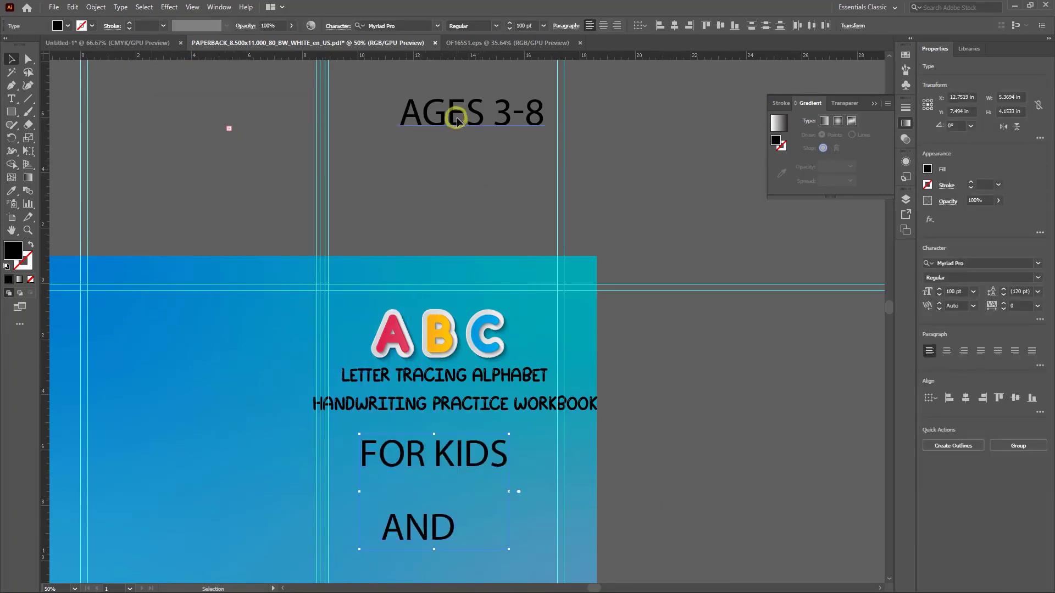
{"action": "left_click_drag", "start_coordinate": [455, 111], "coordinate": [610, 506]}
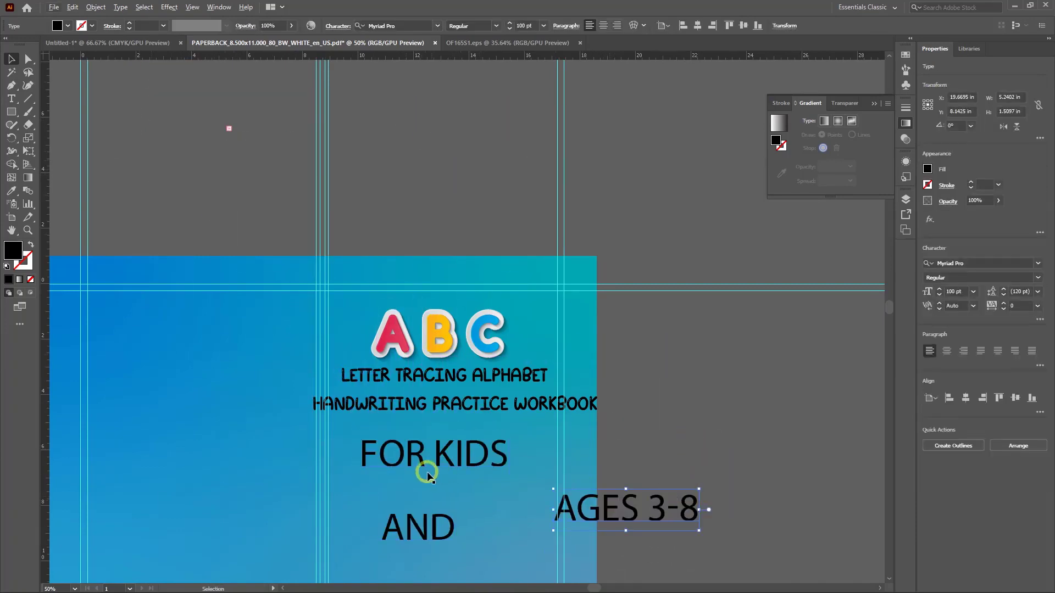
Browse the font list for the "FOR KIDS" text, previewing different typefaces on the cover to find a playful one
{"action": "left_click", "coordinate": [409, 463]}
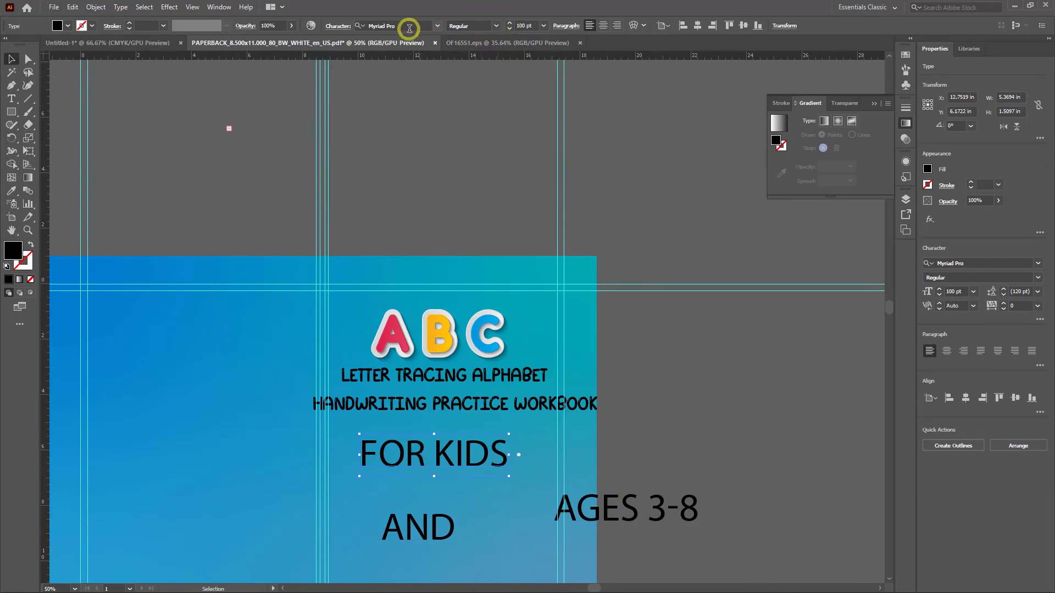
{"action": "left_click", "coordinate": [437, 26]}
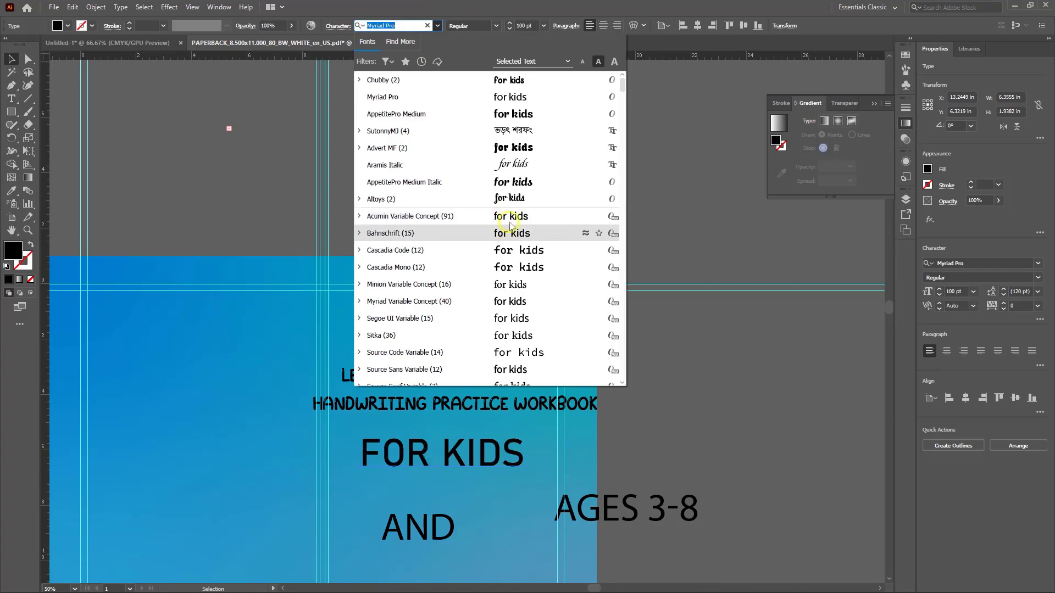
{"action": "scroll", "coordinate": [506, 272], "scroll_direction": "down", "scroll_amount": 3}
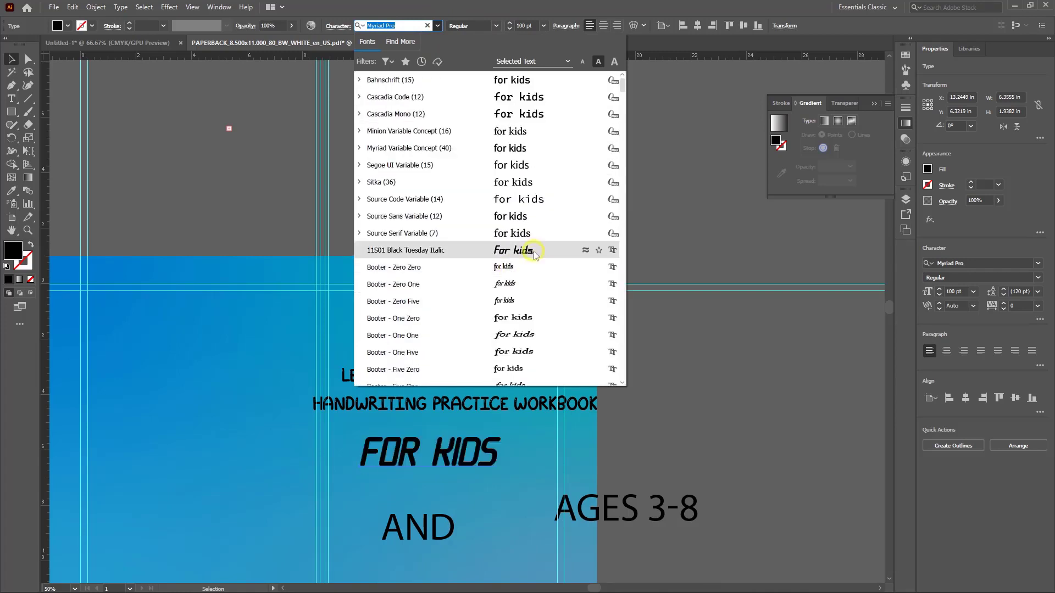
{"action": "scroll", "coordinate": [529, 272], "scroll_direction": "down", "scroll_amount": 2}
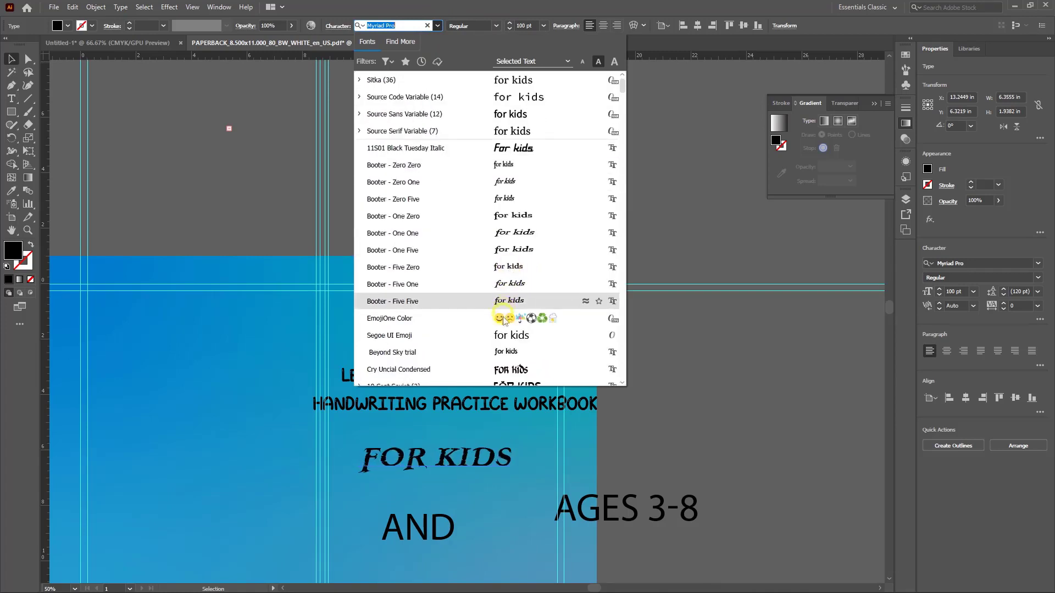
{"action": "scroll", "coordinate": [511, 305], "scroll_direction": "down", "scroll_amount": 1}
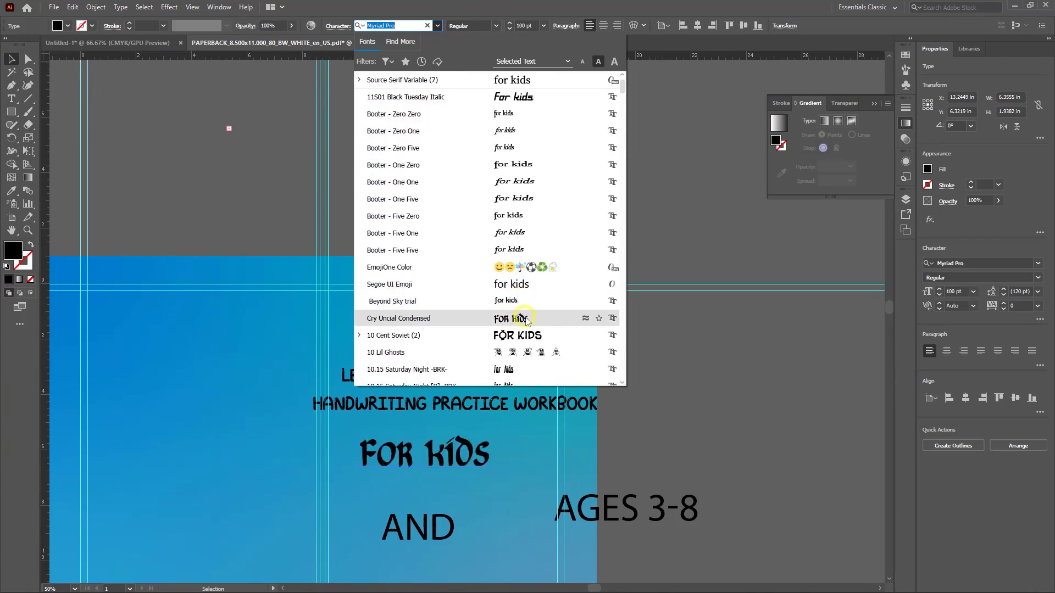
{"action": "scroll", "coordinate": [525, 333], "scroll_direction": "down", "scroll_amount": 2}
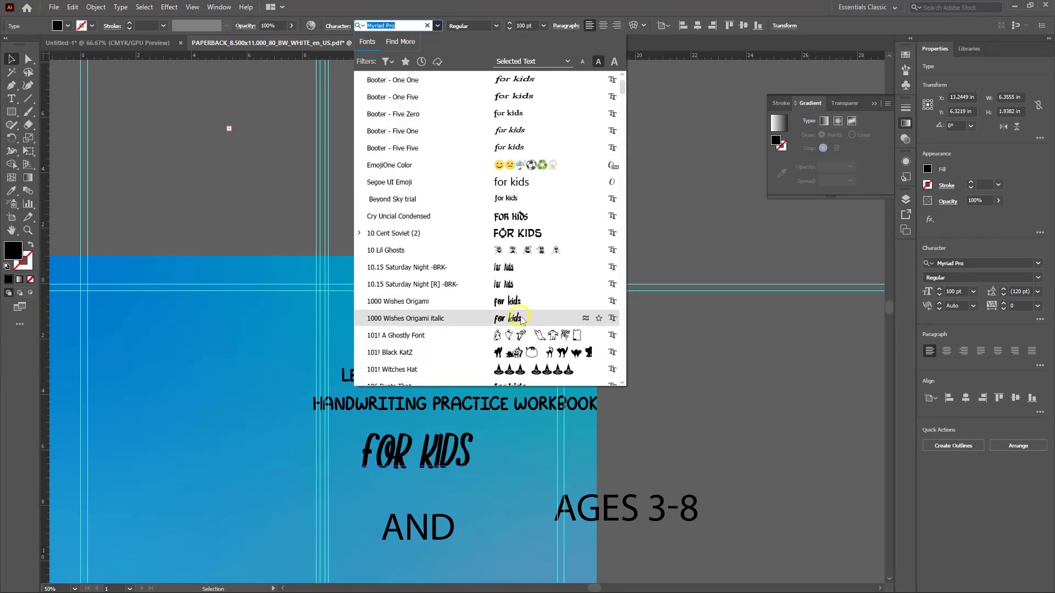
{"action": "scroll", "coordinate": [516, 314], "scroll_direction": "down", "scroll_amount": 3}
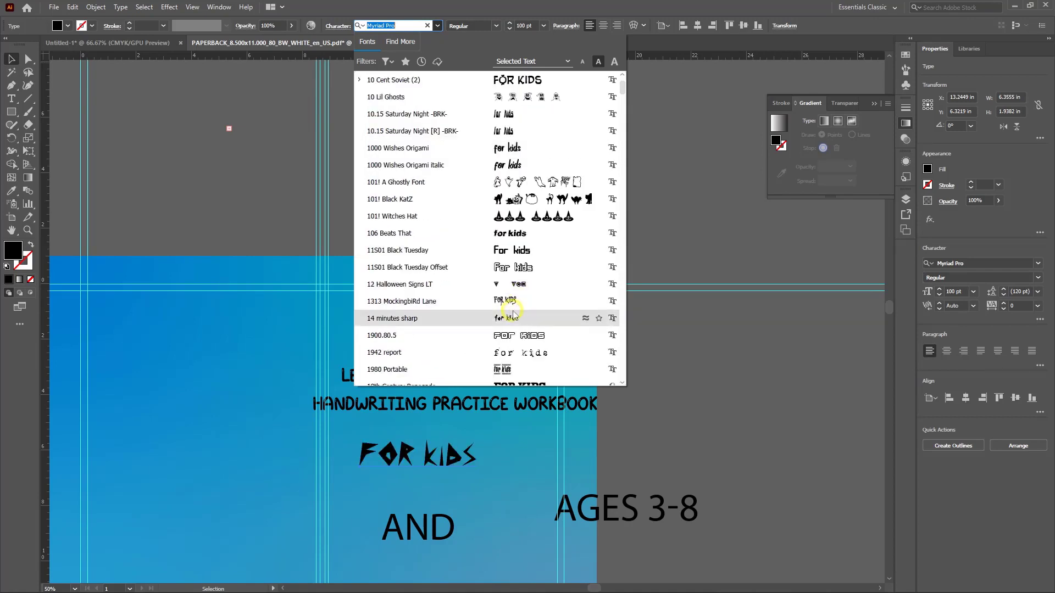
{"action": "scroll", "coordinate": [511, 308], "scroll_direction": "down", "scroll_amount": 6}
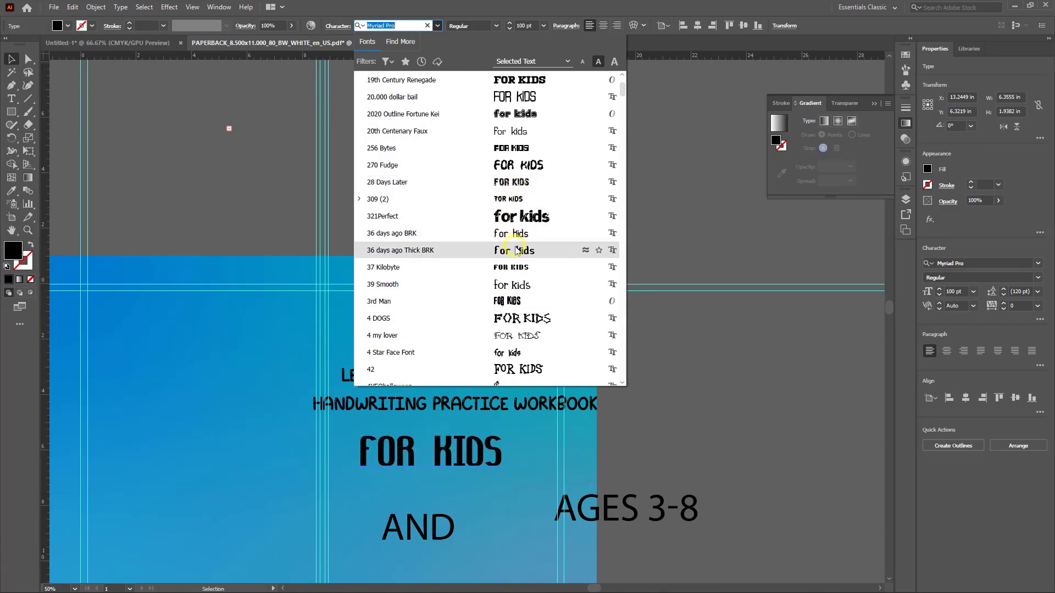
{"action": "scroll", "coordinate": [517, 303], "scroll_direction": "down", "scroll_amount": 2}
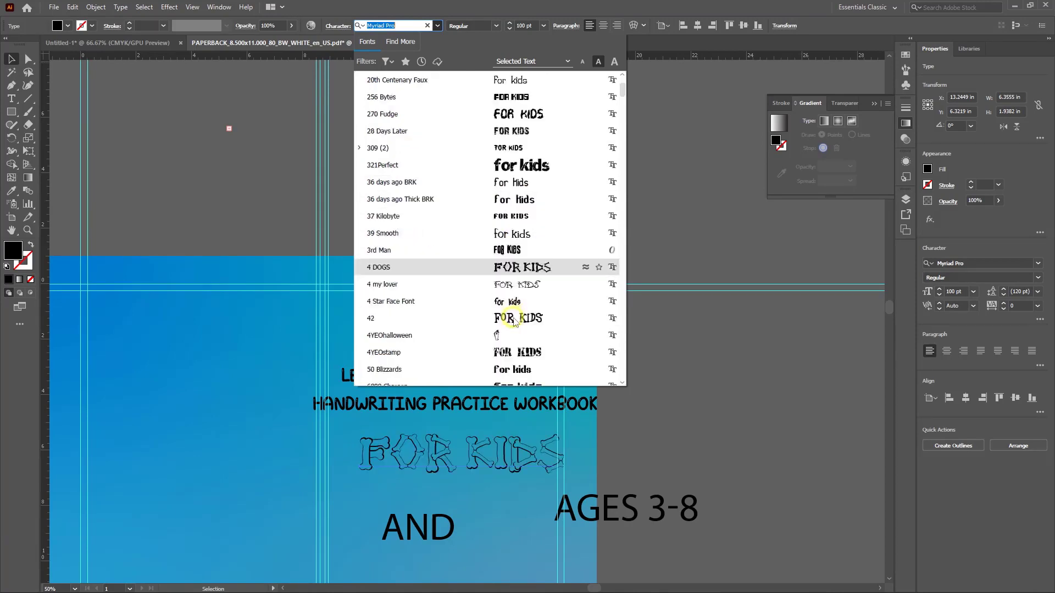
{"action": "scroll", "coordinate": [511, 335], "scroll_direction": "down", "scroll_amount": 6}
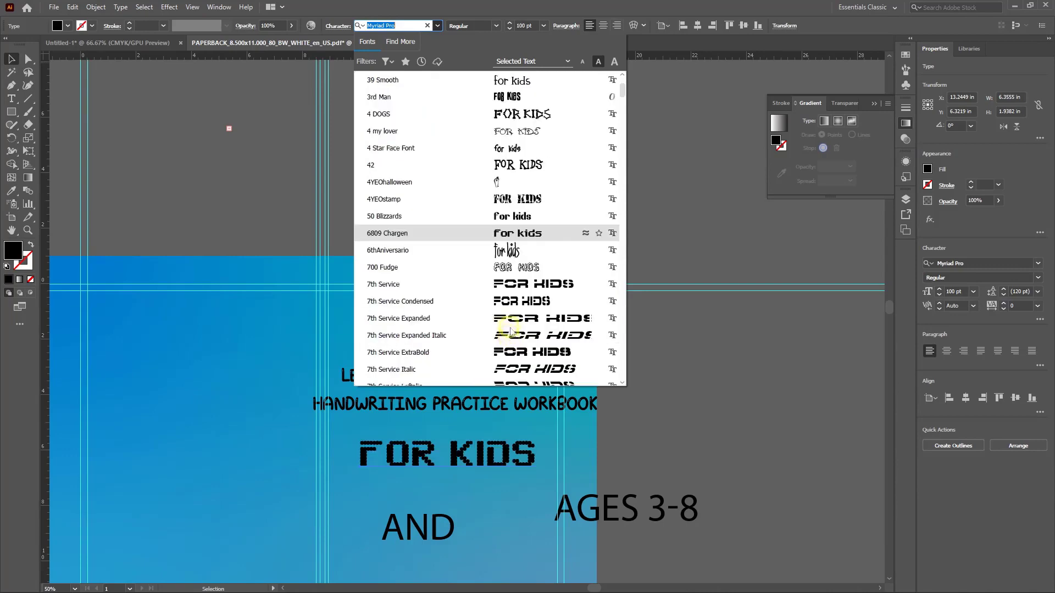
{"action": "scroll", "coordinate": [516, 284], "scroll_direction": "down", "scroll_amount": 7}
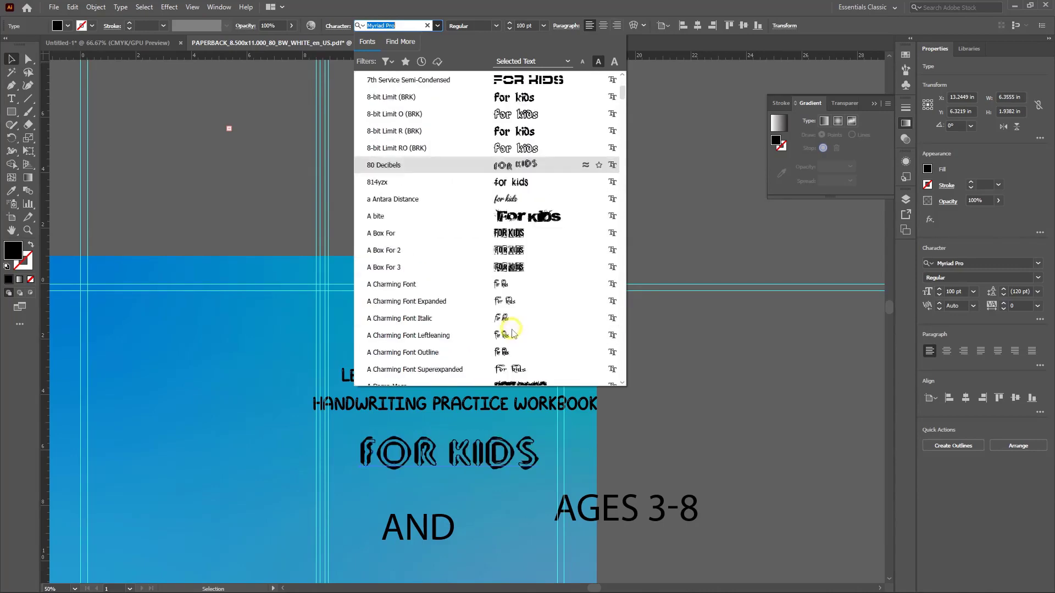
{"action": "scroll", "coordinate": [538, 157], "scroll_direction": "up", "scroll_amount": 5}
{"action": "scroll", "coordinate": [525, 299], "scroll_direction": "down", "scroll_amount": 15}
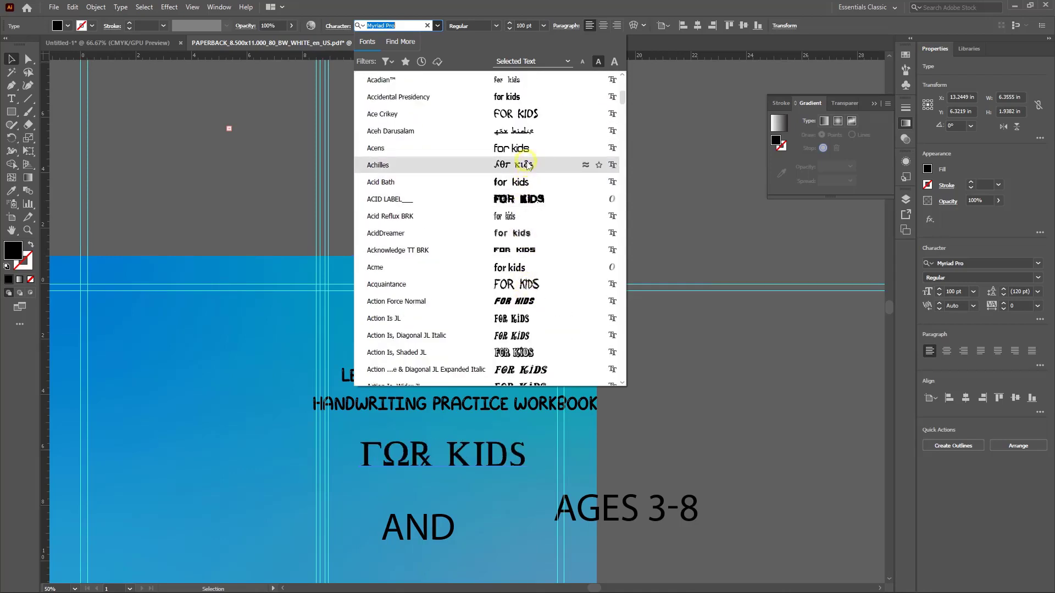
{"action": "scroll", "coordinate": [524, 275], "scroll_direction": "down", "scroll_amount": 2}
{"action": "scroll", "coordinate": [525, 279], "scroll_direction": "down", "scroll_amount": 1}
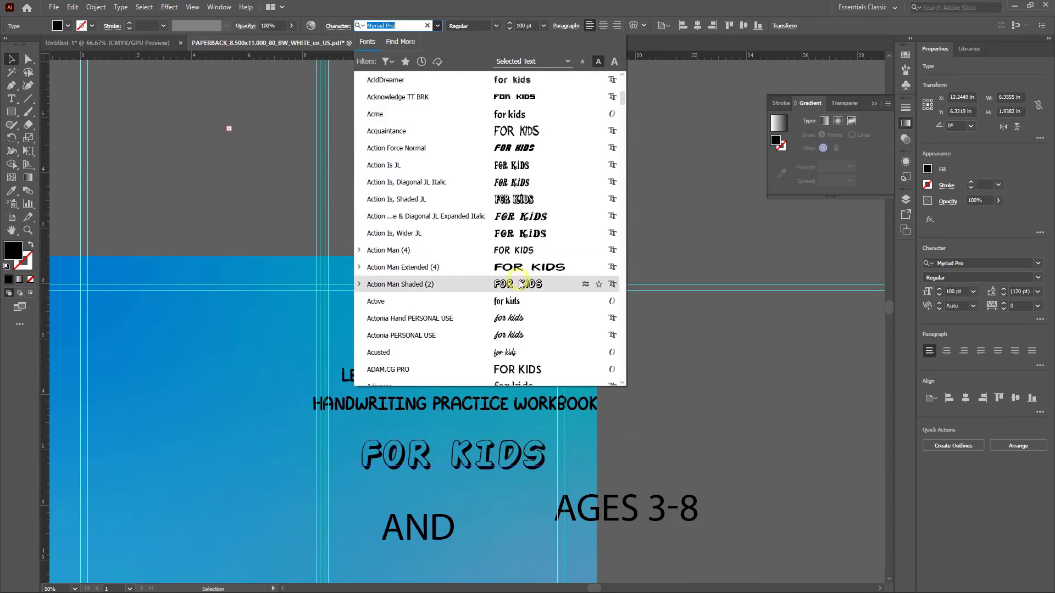
{"action": "scroll", "coordinate": [515, 306], "scroll_direction": "down", "scroll_amount": 2}
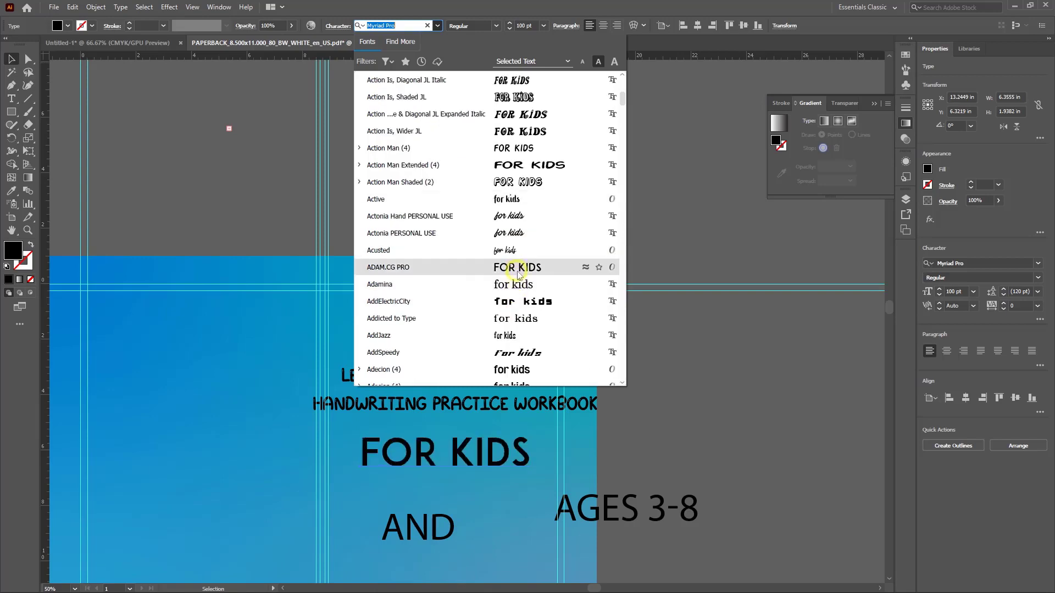
{"action": "scroll", "coordinate": [520, 315], "scroll_direction": "down", "scroll_amount": 3}
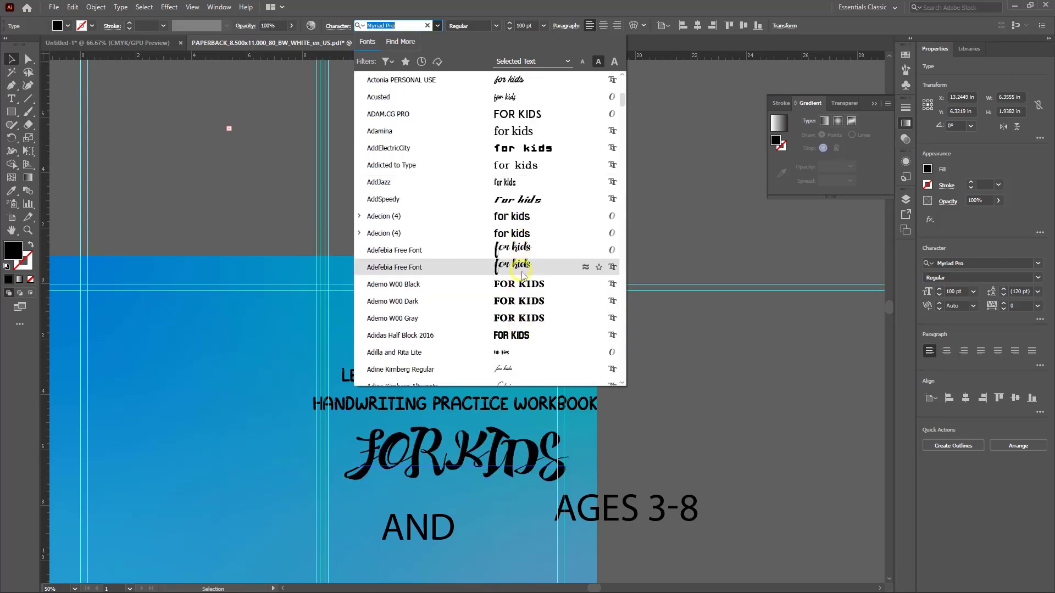
{"action": "scroll", "coordinate": [522, 332], "scroll_direction": "down", "scroll_amount": 1}
{"action": "scroll", "coordinate": [522, 332], "scroll_direction": "down", "scroll_amount": 3}
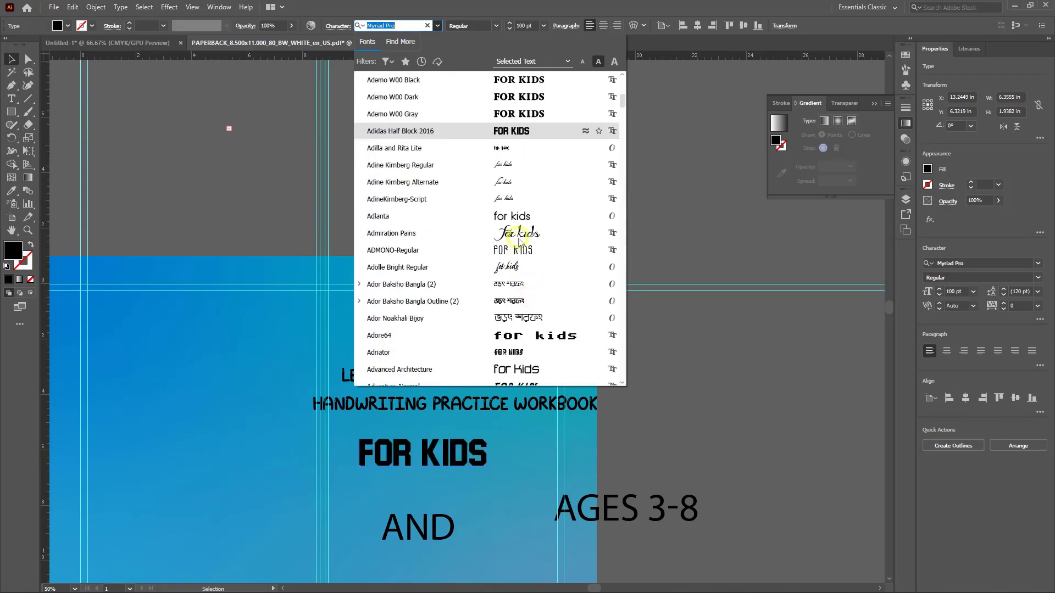
{"action": "scroll", "coordinate": [523, 296], "scroll_direction": "down", "scroll_amount": 3}
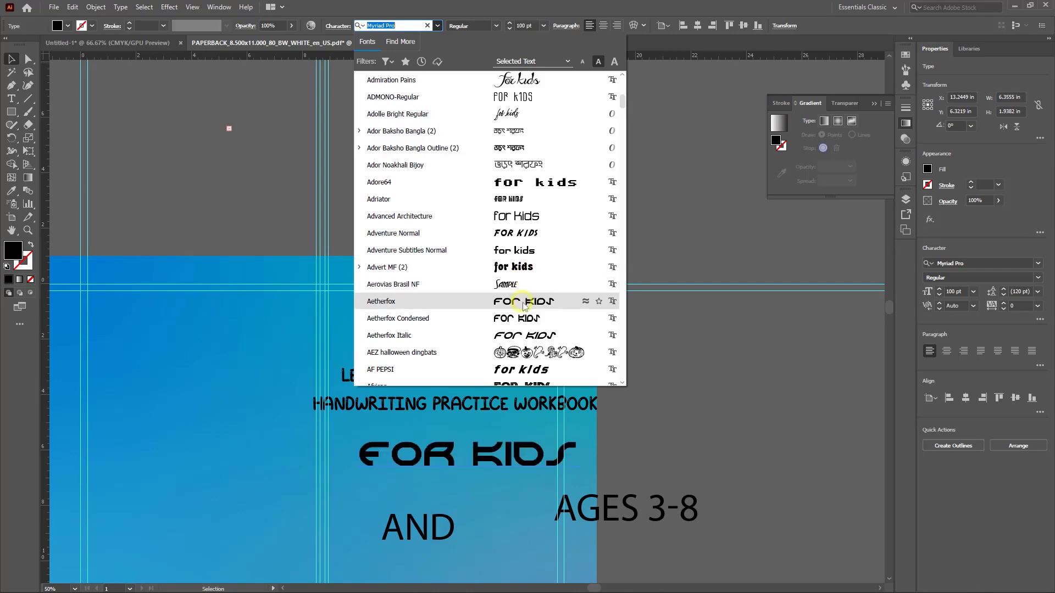
{"action": "scroll", "coordinate": [522, 306], "scroll_direction": "down", "scroll_amount": 12}
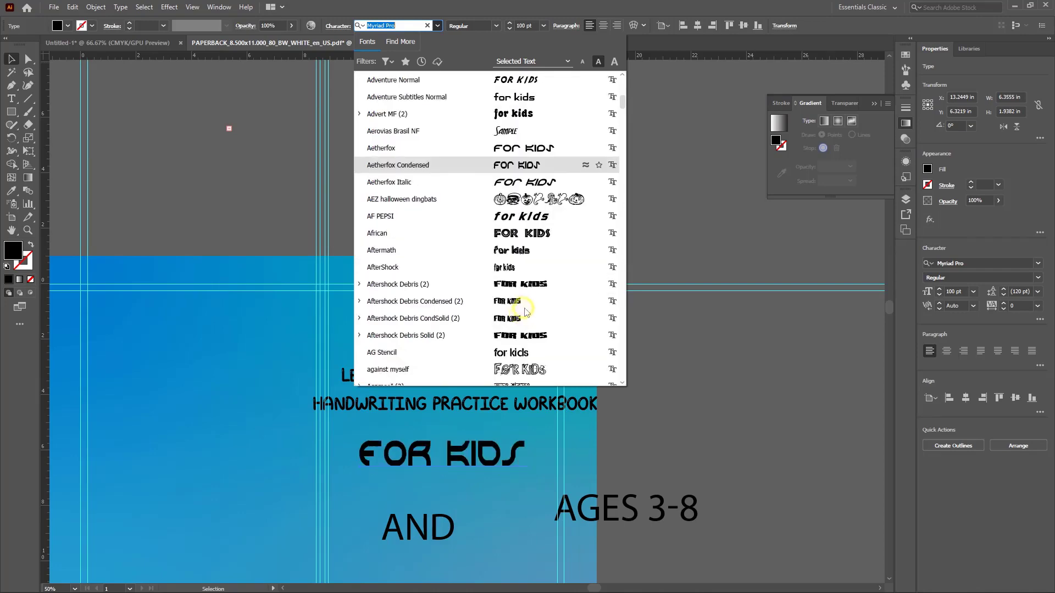
{"action": "scroll", "coordinate": [527, 305], "scroll_direction": "down", "scroll_amount": 5}
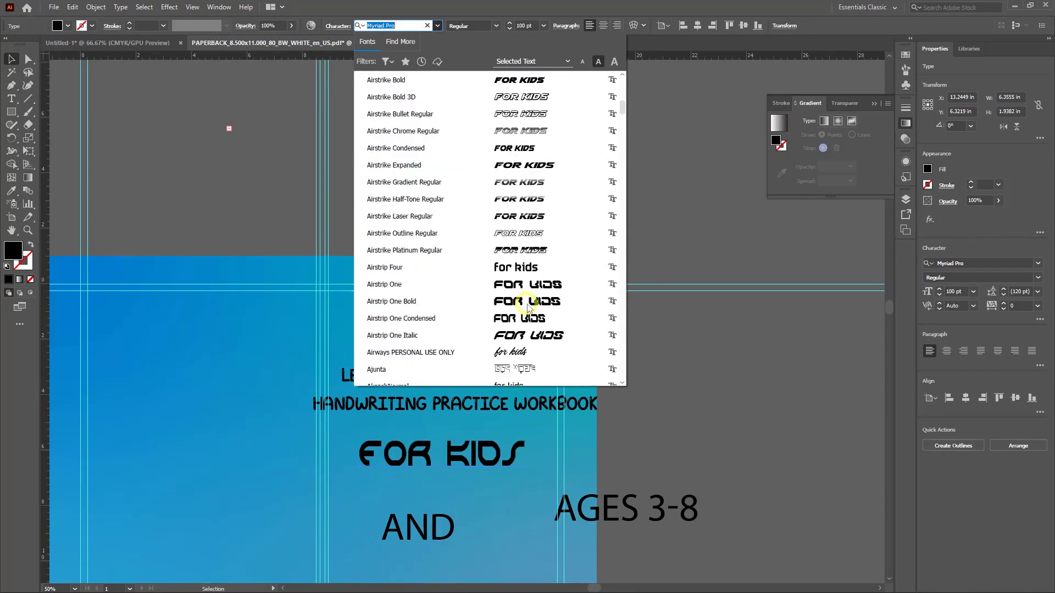
{"action": "scroll", "coordinate": [524, 240], "scroll_direction": "up", "scroll_amount": 5}
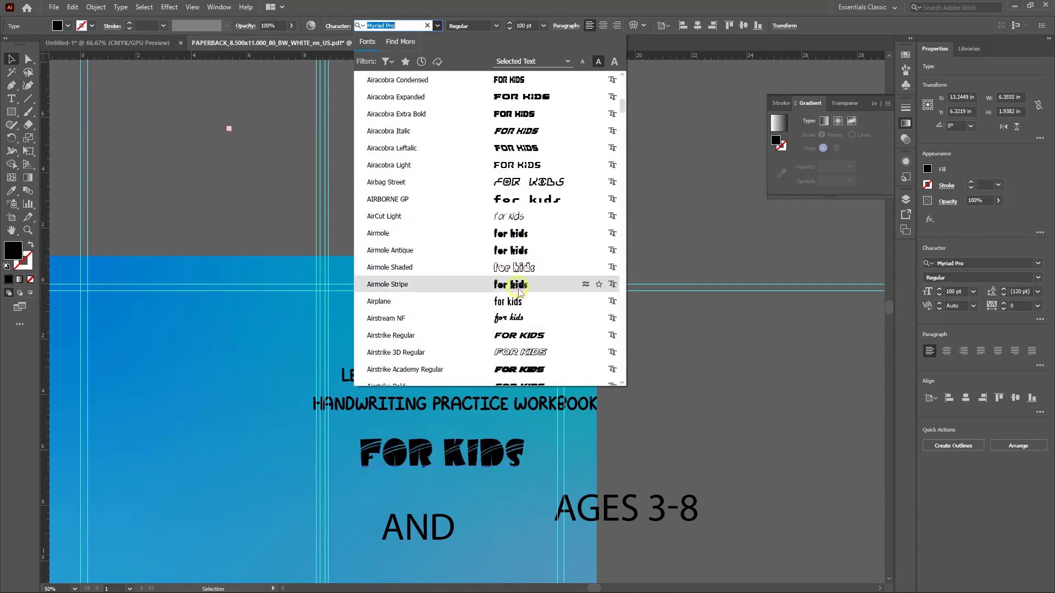
Set the "FOR KIDS" text in AppetitePro Medium and move it off the front cover onto the pasteboard beside it
{"action": "scroll", "coordinate": [519, 336], "scroll_direction": "down", "scroll_amount": 3}
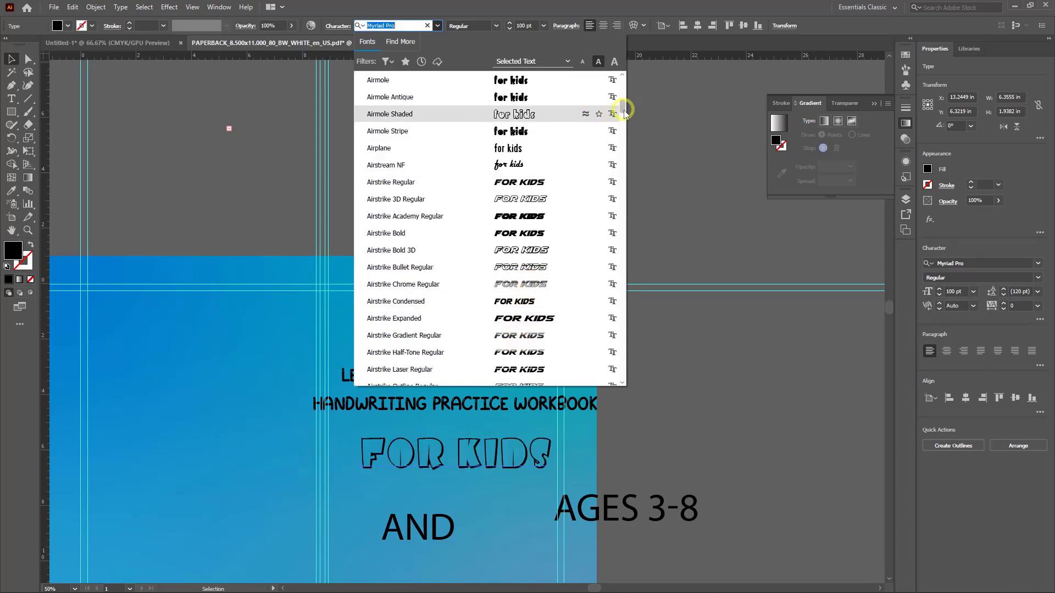
{"action": "left_click_drag", "start_coordinate": [624, 113], "coordinate": [625, 74]}
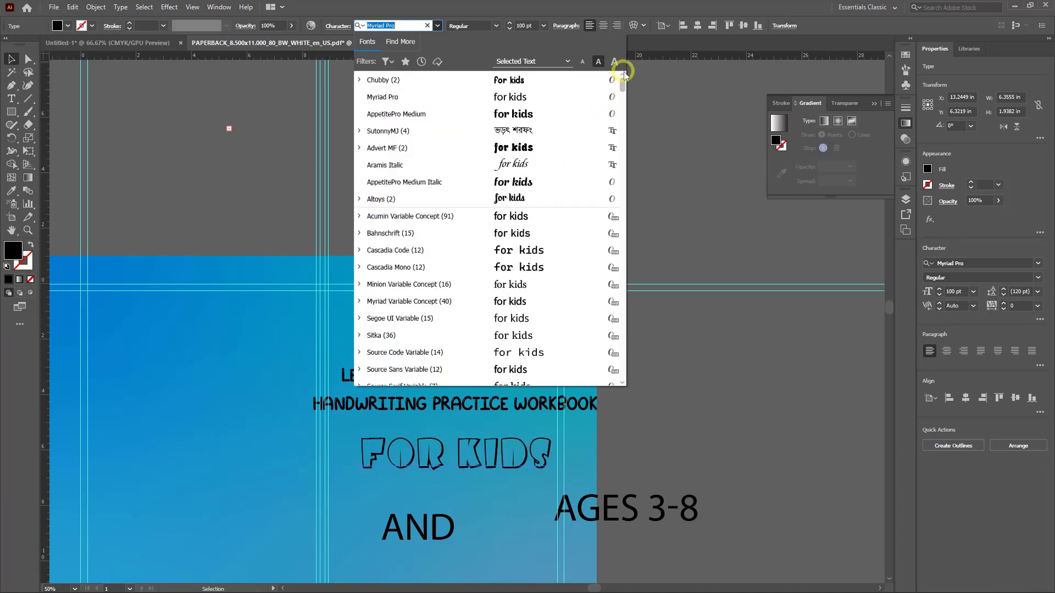
{"action": "left_click", "coordinate": [516, 117]}
{"action": "left_click", "coordinate": [437, 452]}
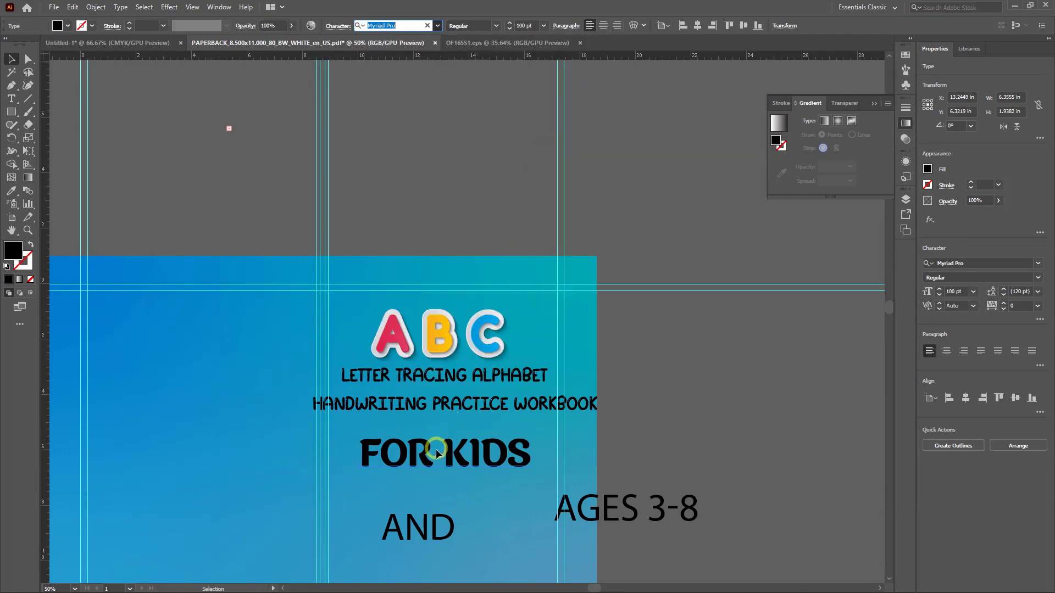
{"action": "scroll", "coordinate": [413, 483], "scroll_direction": "up", "scroll_amount": 3}
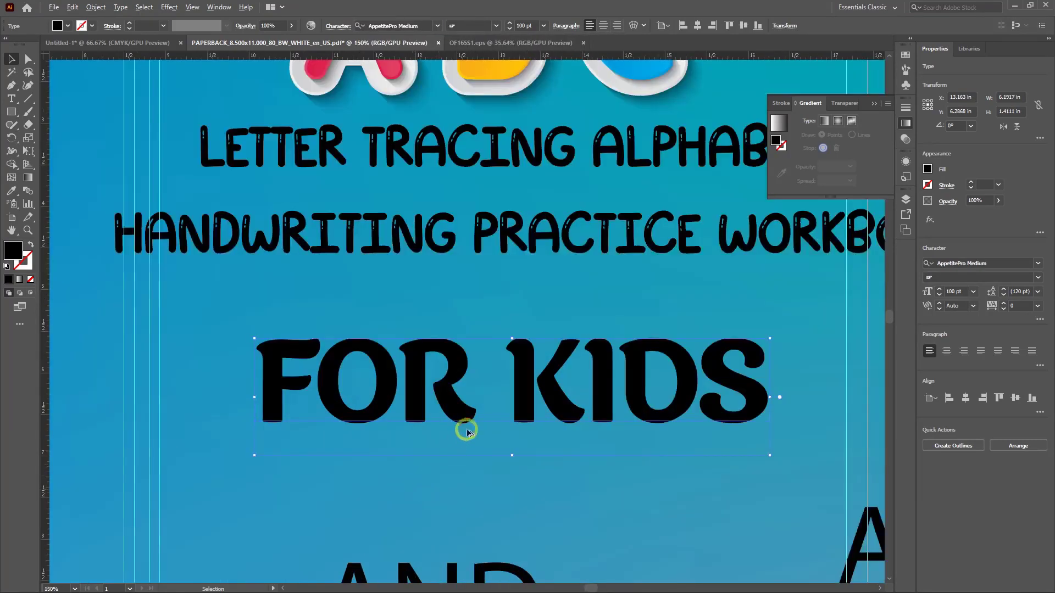
{"action": "scroll", "coordinate": [467, 430], "scroll_direction": "down", "scroll_amount": 3}
{"action": "left_click_drag", "start_coordinate": [467, 431], "coordinate": [662, 332]}
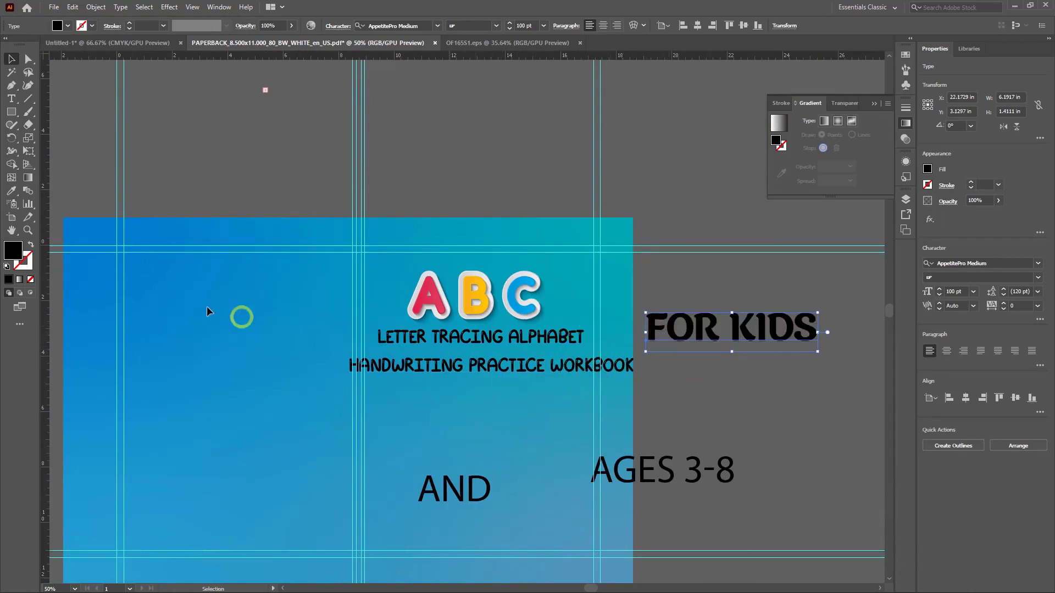
Copy the AppetitePro Medium style from "FOR KIDS" to "LETTER TRACING ALPHABET" with the Eyedropper
{"action": "left_click", "coordinate": [445, 339]}
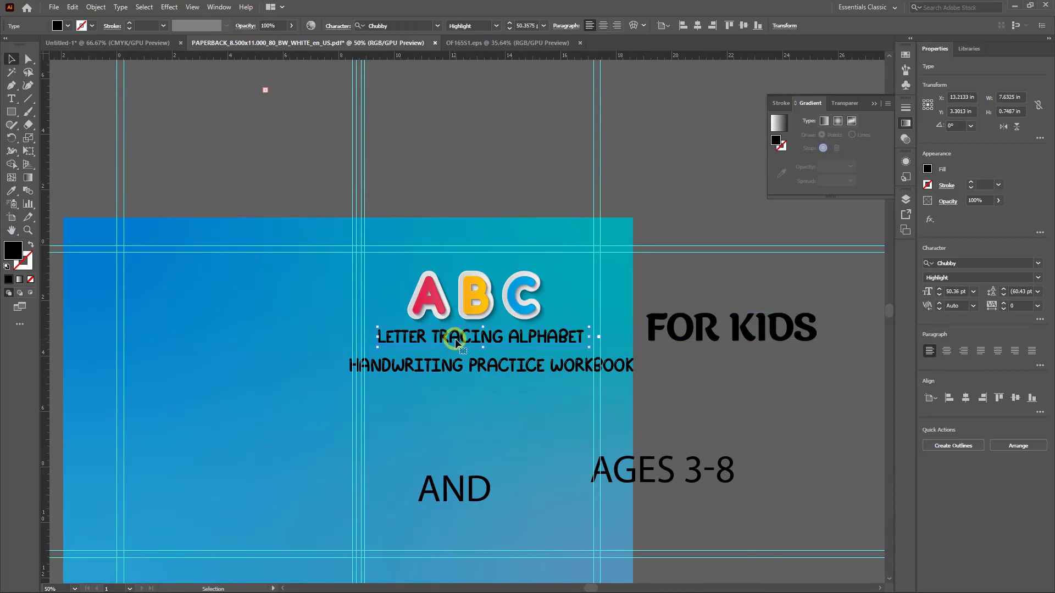
{"action": "left_click", "coordinate": [11, 190]}
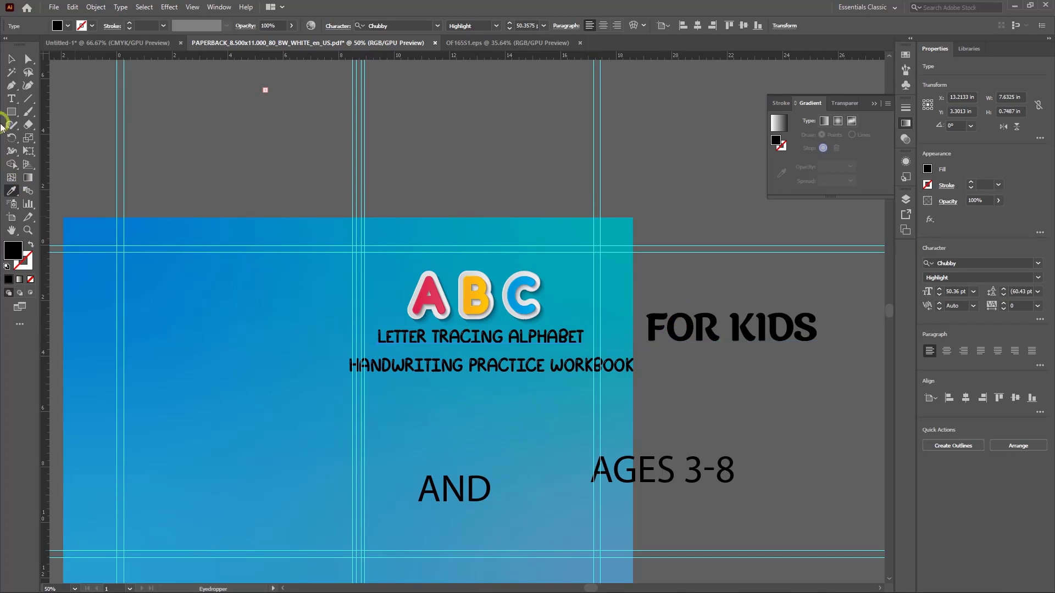
{"action": "left_click", "coordinate": [10, 61]}
{"action": "left_click", "coordinate": [416, 338]}
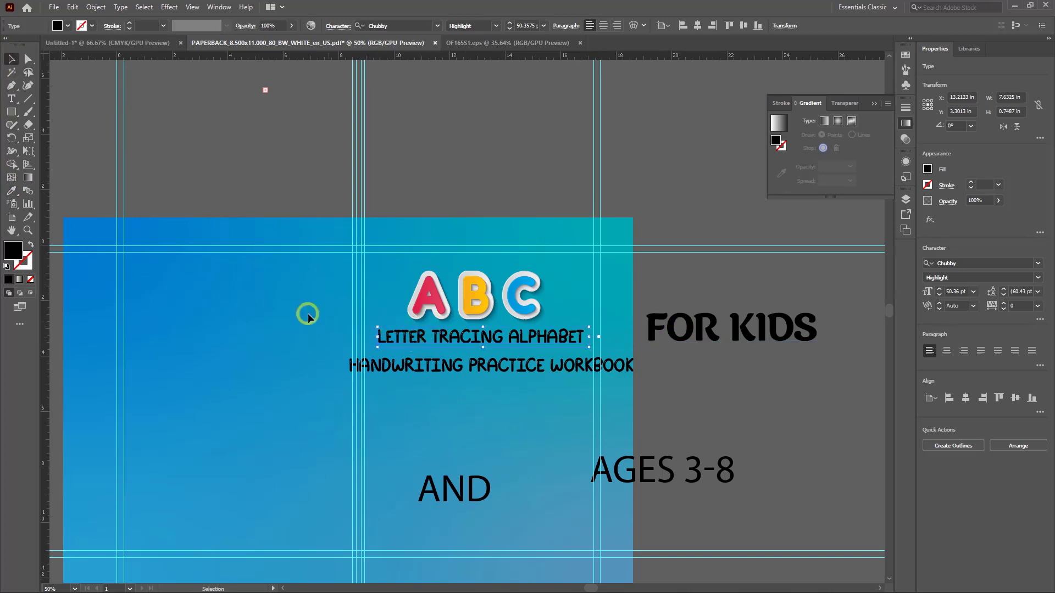
{"action": "left_click", "coordinate": [11, 191]}
{"action": "left_click", "coordinate": [687, 321]}
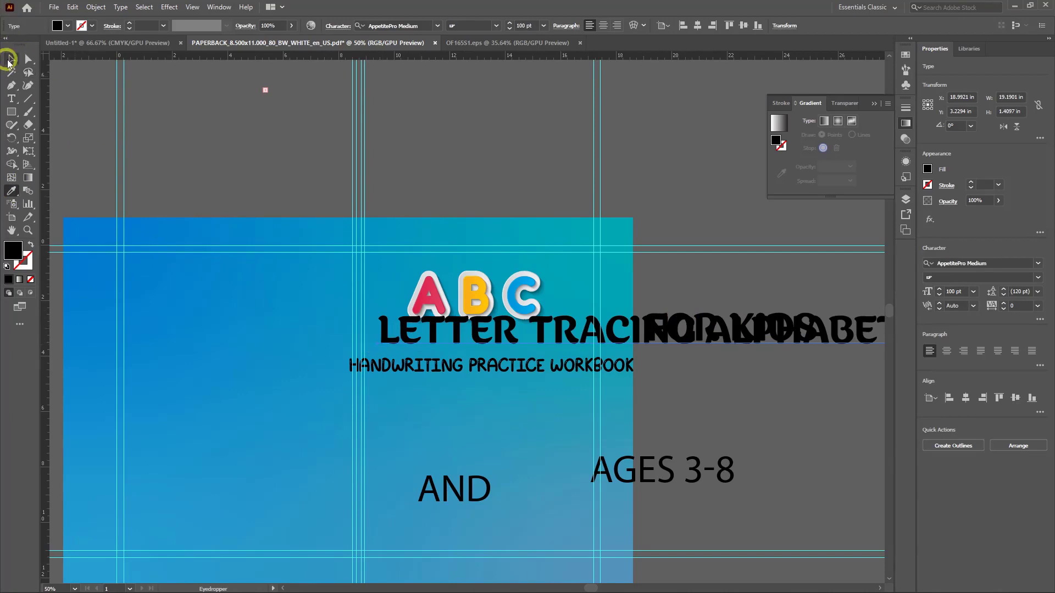
Scale "LETTER TRACING ALPHABET" down to about 8 in wide and place it directly beneath the ABC letters
{"action": "left_click", "coordinate": [9, 60]}
{"action": "left_click_drag", "start_coordinate": [461, 334], "coordinate": [201, 361]}
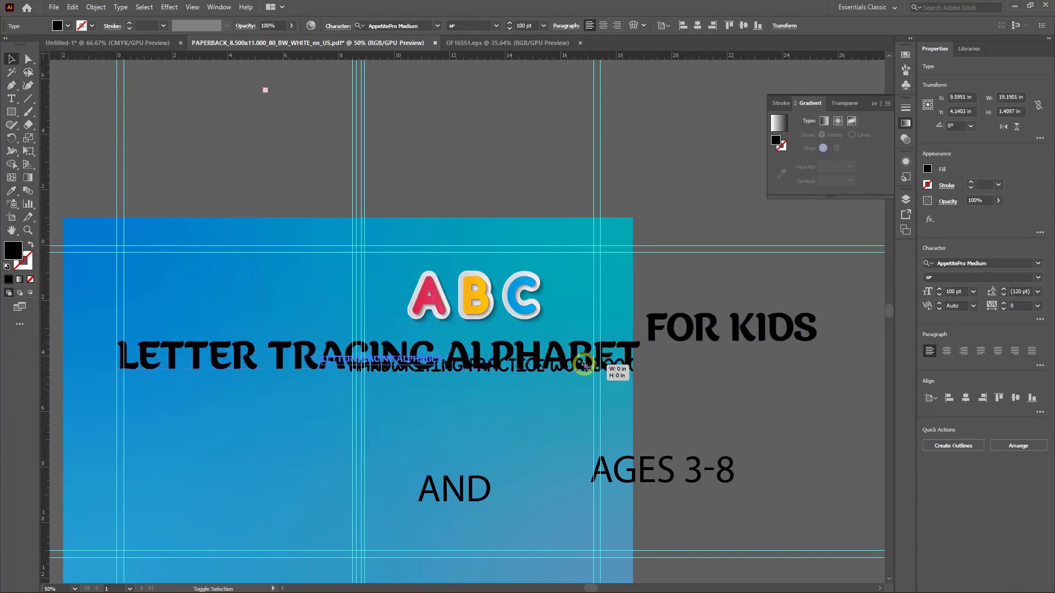
{"action": "mouse_move", "coordinate": [648, 381]}
{"action": "left_mouse_down"}
{"action": "mouse_move", "coordinate": [493, 367]}
{"action": "mouse_move", "coordinate": [489, 338]}
{"action": "mouse_move", "coordinate": [523, 340]}
{"action": "left_mouse_up"}
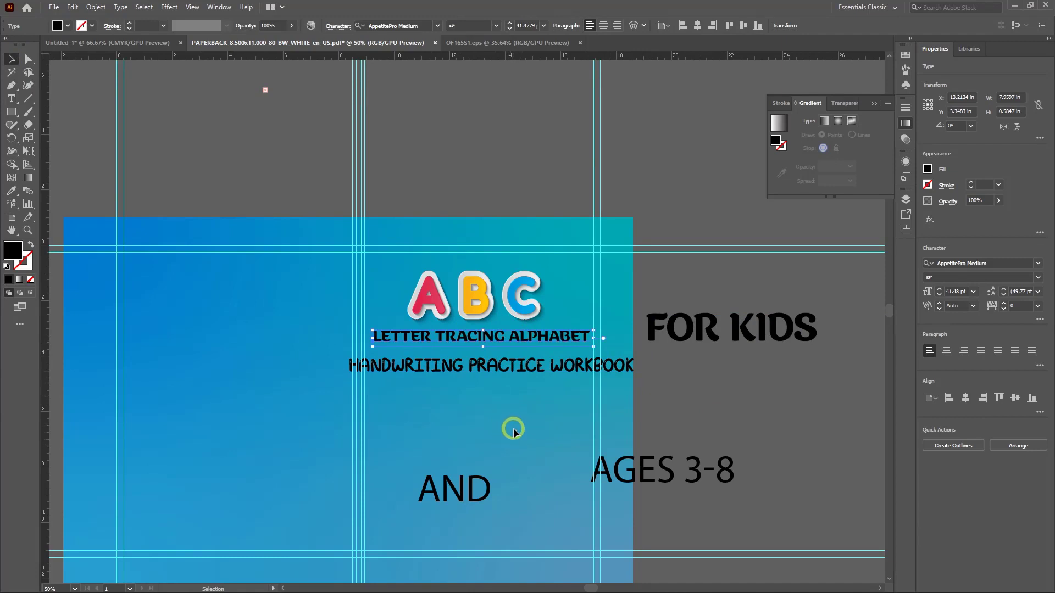
Reduce the font size of "HANDWRITING PRACTICE WORKBOOK" to nearly match the width of the line above and place it closely beneath that line
{"action": "left_click_drag", "start_coordinate": [482, 370], "coordinate": [486, 382]}
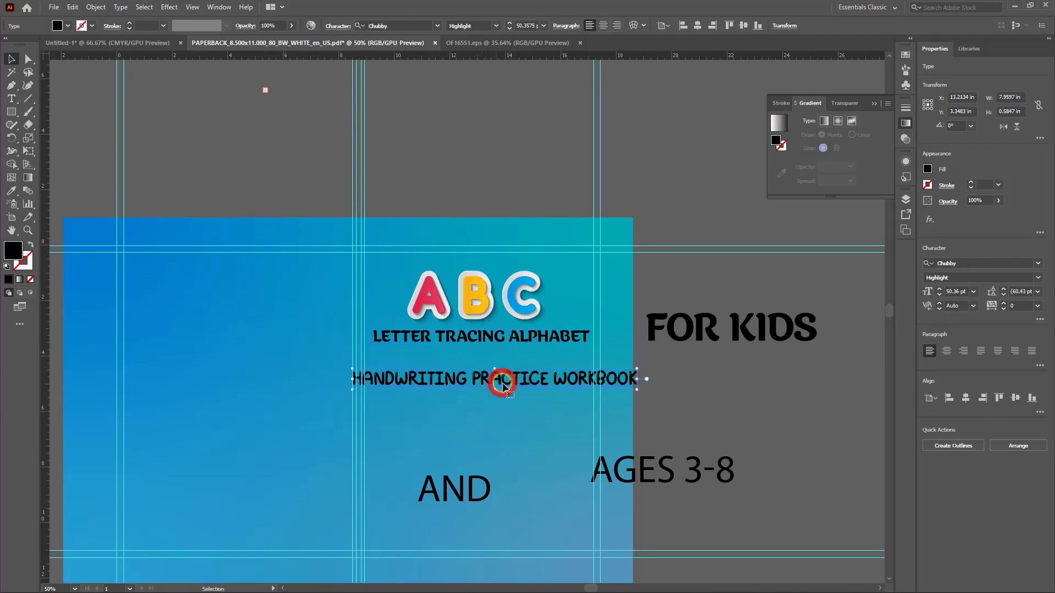
{"action": "left_click", "coordinate": [510, 28]}
{"action": "left_click", "coordinate": [509, 29]}
{"action": "left_click", "coordinate": [509, 29]}
{"action": "left_click", "coordinate": [509, 29]}
{"action": "left_click", "coordinate": [509, 29]}
{"action": "left_click", "coordinate": [509, 29]}
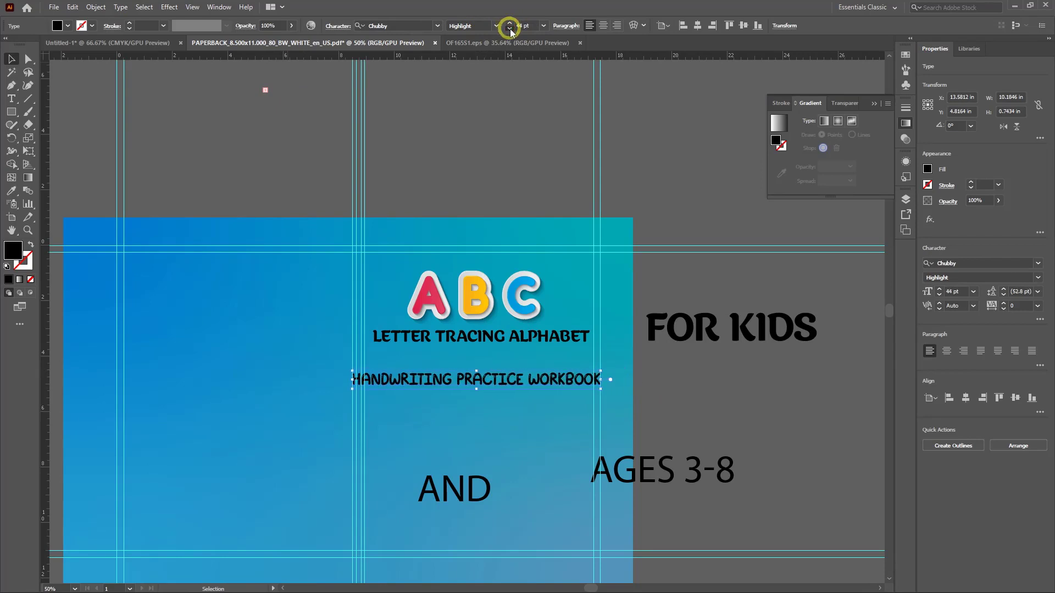
{"action": "left_click", "coordinate": [510, 28]}
{"action": "left_click", "coordinate": [510, 28]}
{"action": "left_click", "coordinate": [509, 29]}
{"action": "left_click", "coordinate": [509, 29]}
{"action": "left_click_drag", "start_coordinate": [458, 393], "coordinate": [481, 365]}
Move "AND" off the cover below "FOR KIDS" and copy the "FOR KIDS" style onto it with the Eyedropper
{"action": "left_click_drag", "start_coordinate": [454, 497], "coordinate": [654, 380]}
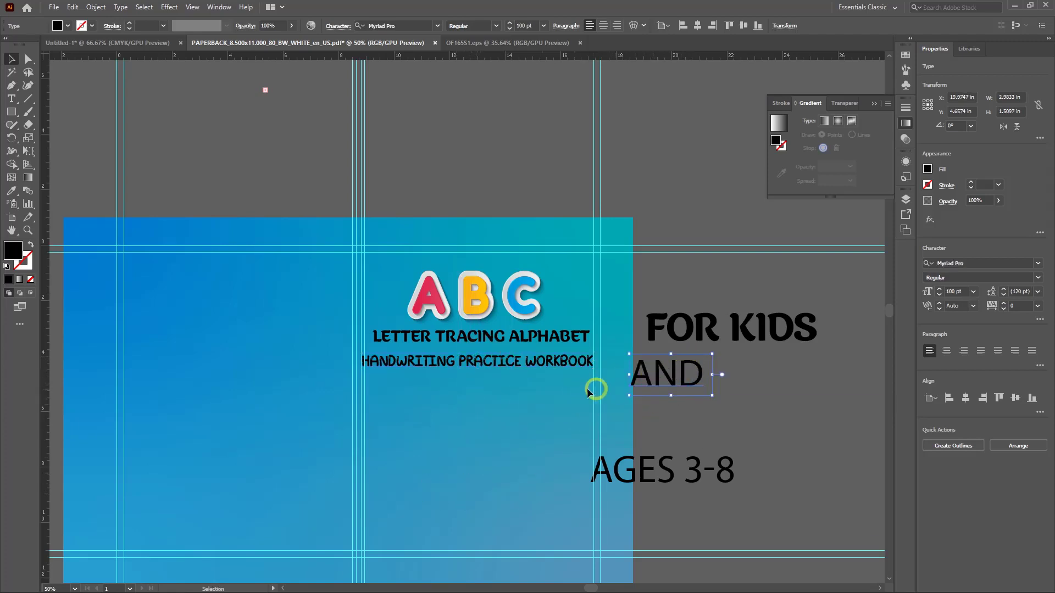
{"action": "left_click", "coordinate": [11, 191]}
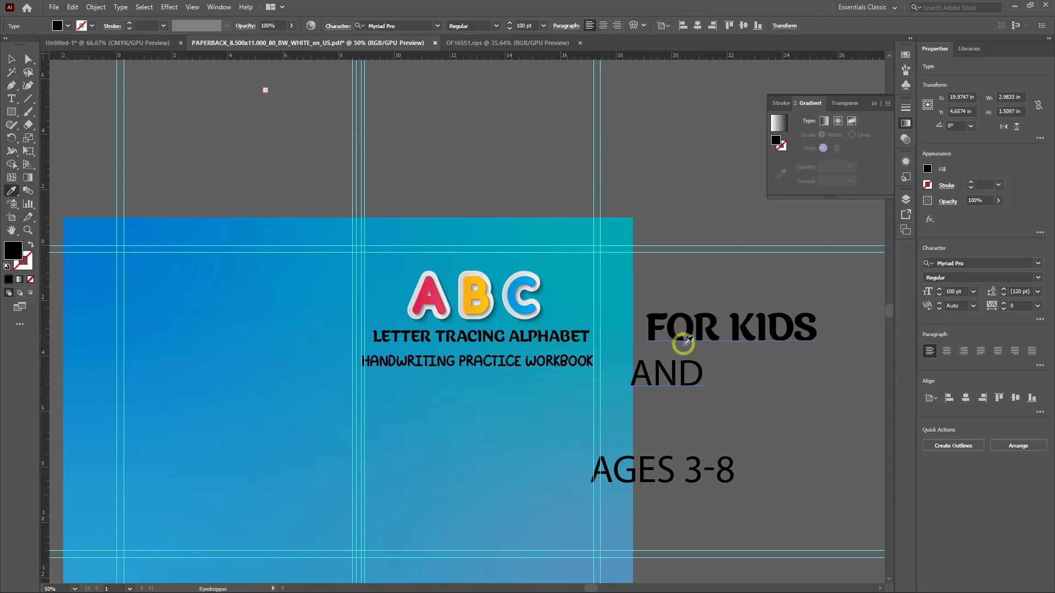
{"action": "left_click", "coordinate": [691, 323]}
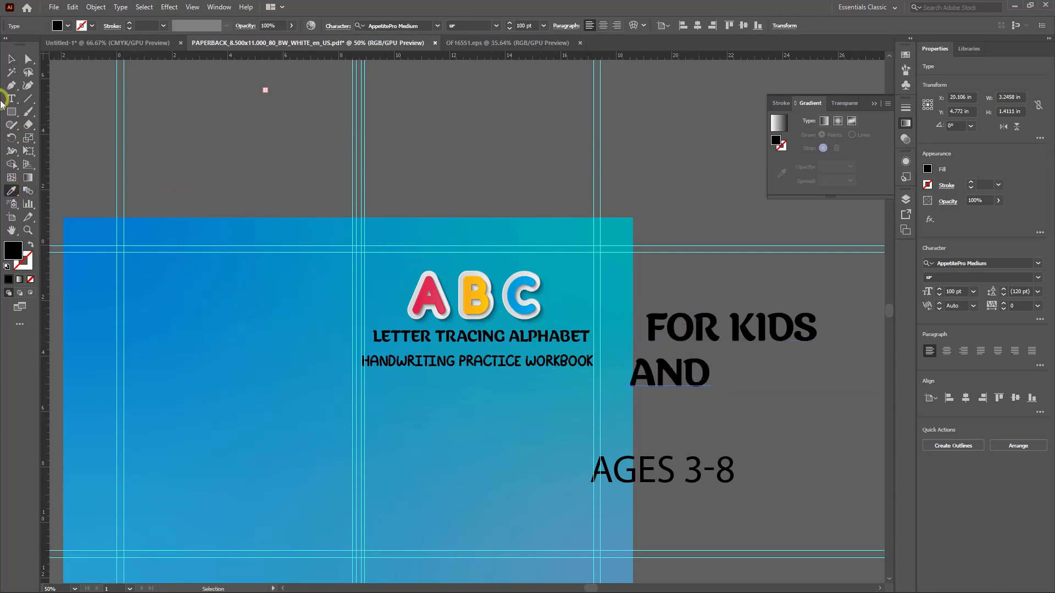
{"action": "left_click", "coordinate": [11, 59]}
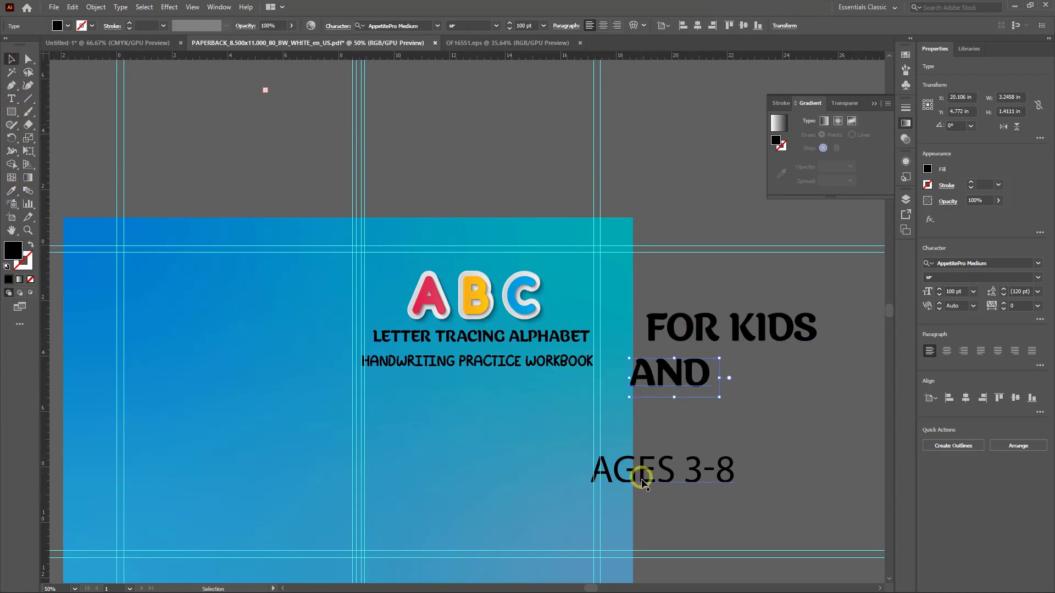
Copy the "FOR KIDS" style to "AGES 3-8" with the Eyedropper and move that text fully off the cover
{"action": "left_click", "coordinate": [651, 473]}
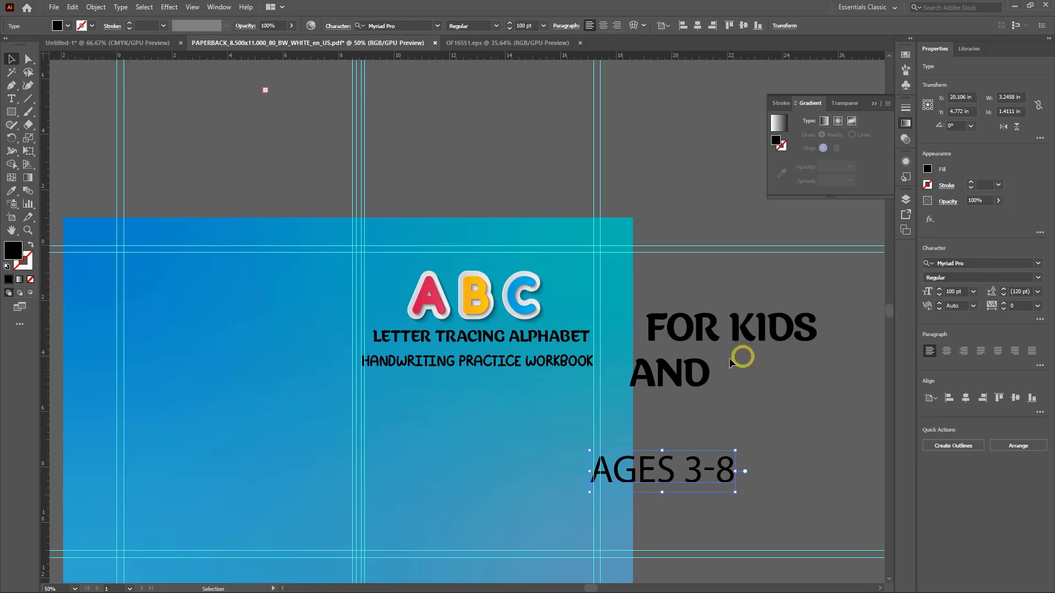
{"action": "left_click", "coordinate": [11, 191]}
{"action": "left_click", "coordinate": [678, 336]}
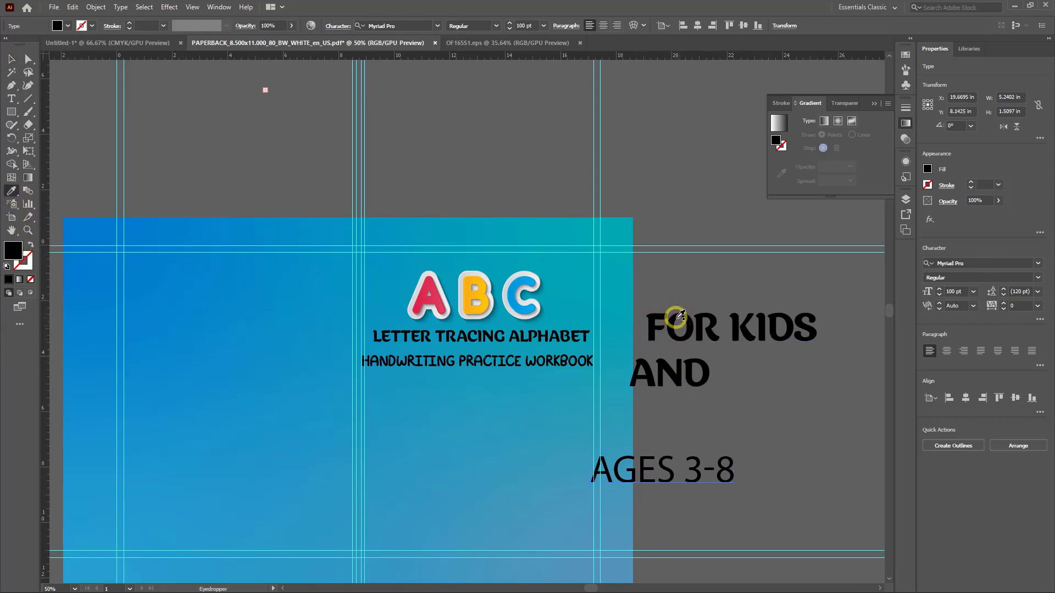
{"action": "left_click", "coordinate": [11, 58]}
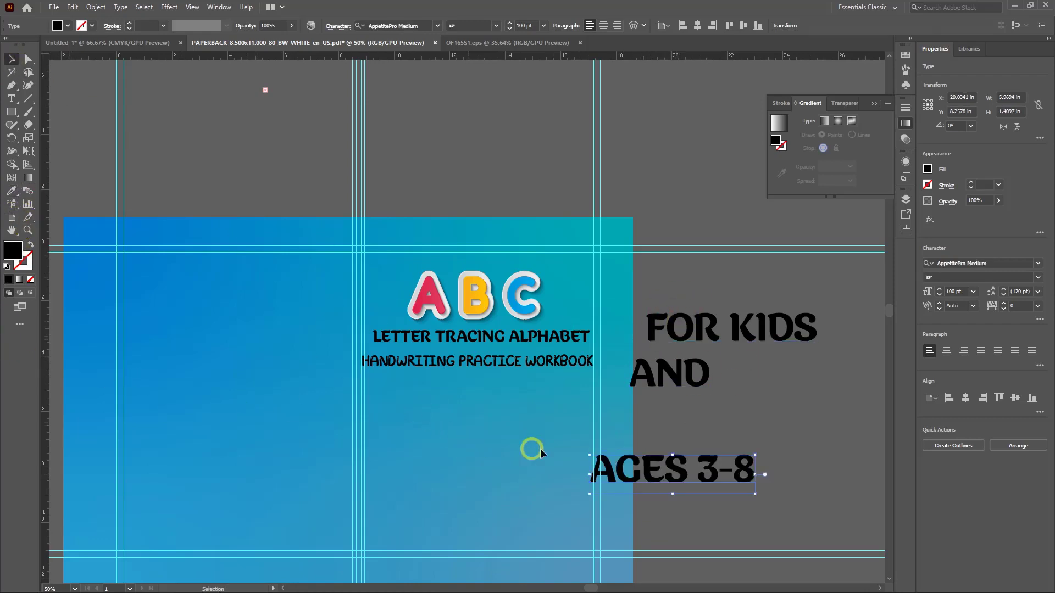
{"action": "left_click_drag", "start_coordinate": [627, 467], "coordinate": [727, 457]}
{"action": "left_click", "coordinate": [691, 385]}
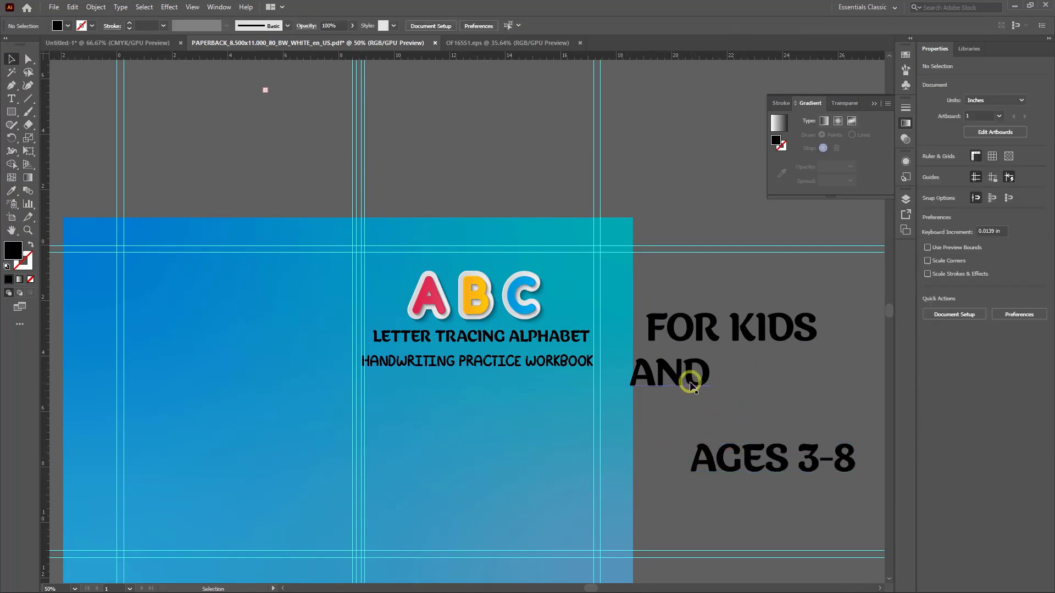
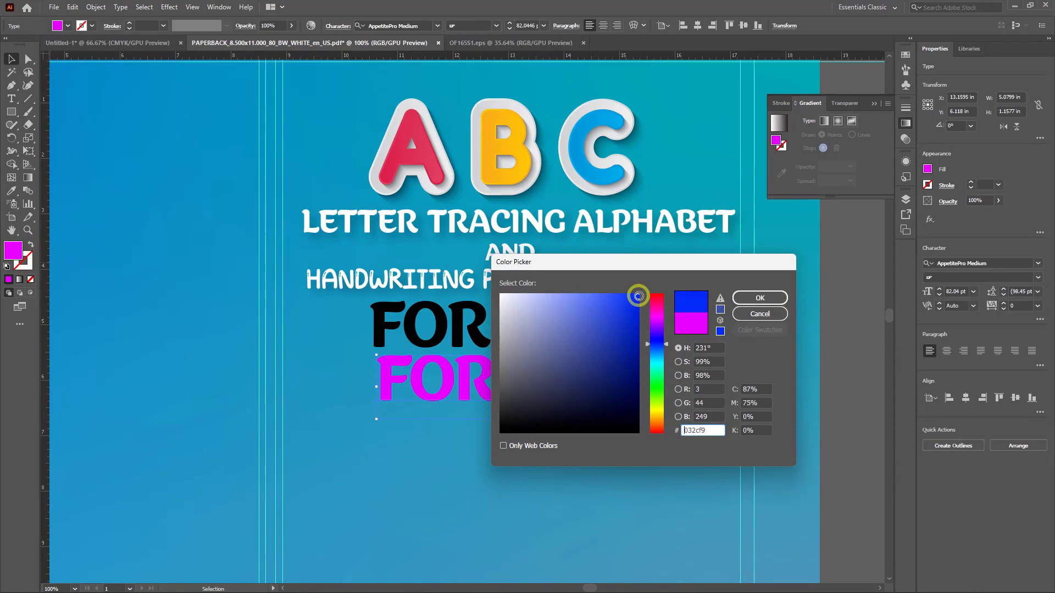
Fill the magenta "FOR KIDS" copy with cyan #03e7f9 and move it over the black "FOR KIDS" text
{"action": "left_click", "coordinate": [656, 363]}
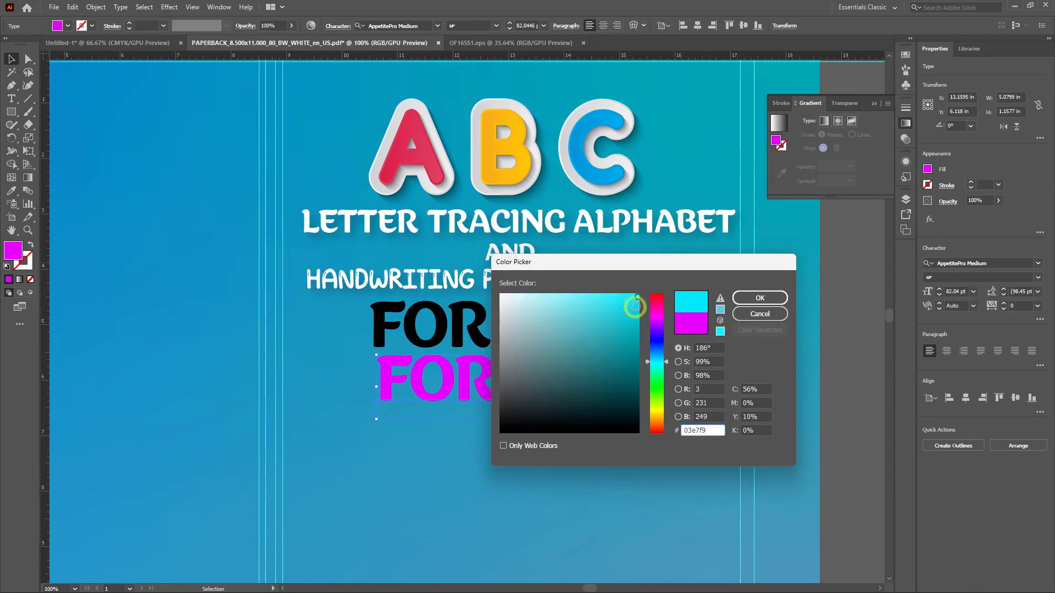
{"action": "left_click", "coordinate": [753, 298]}
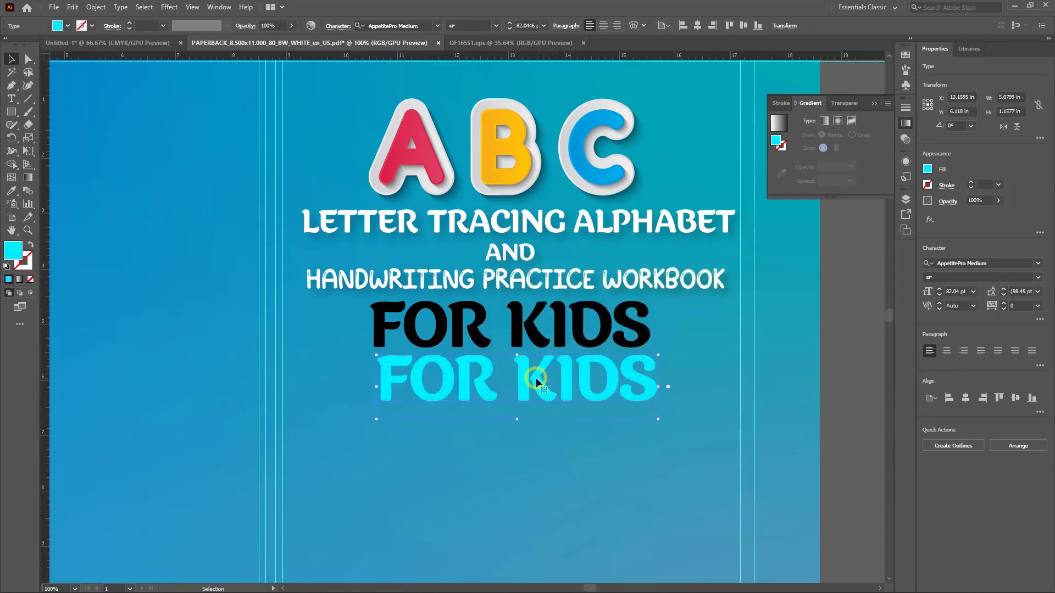
{"action": "left_click_drag", "start_coordinate": [536, 380], "coordinate": [532, 326]}
{"action": "left_click", "coordinate": [544, 410]}
Fine-tune the cyan "FOR KIDS" slightly left and up over the black copy, leaving a thin black edge along the letters' right side
{"action": "scroll", "coordinate": [547, 410], "scroll_direction": "down", "scroll_amount": 2}
{"action": "scroll", "coordinate": [540, 440], "scroll_direction": "up", "scroll_amount": 3}
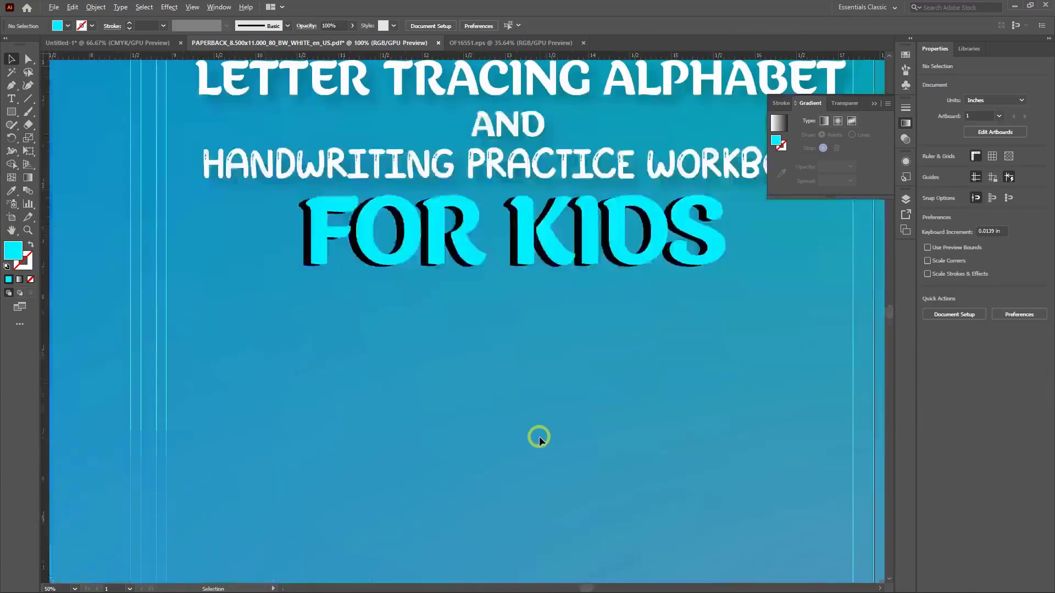
{"action": "scroll", "coordinate": [600, 369], "scroll_direction": "up", "scroll_amount": 1}
{"action": "mouse_move", "coordinate": [462, 299]}
{"action": "left_mouse_down"}
{"action": "mouse_move", "coordinate": [446, 432]}
{"action": "mouse_move", "coordinate": [450, 300]}
{"action": "left_mouse_up"}
{"action": "left_click", "coordinate": [414, 384]}
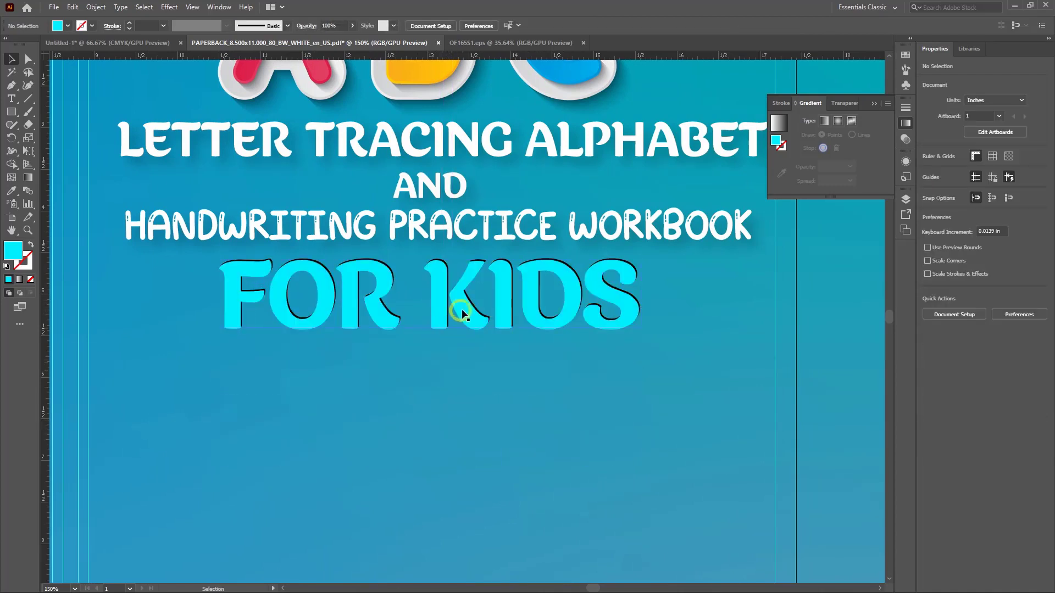
{"action": "left_click", "coordinate": [396, 370]}
{"action": "key", "text": "Left"}
{"action": "key", "text": "Left"}
{"action": "key", "text": "Left"}
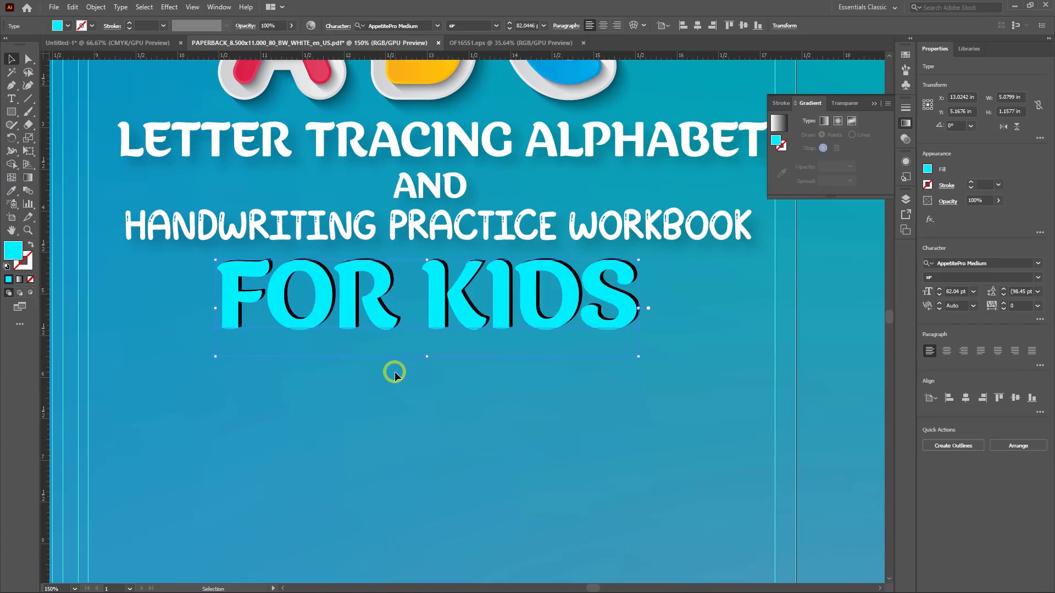
{"action": "key", "text": "Up"}
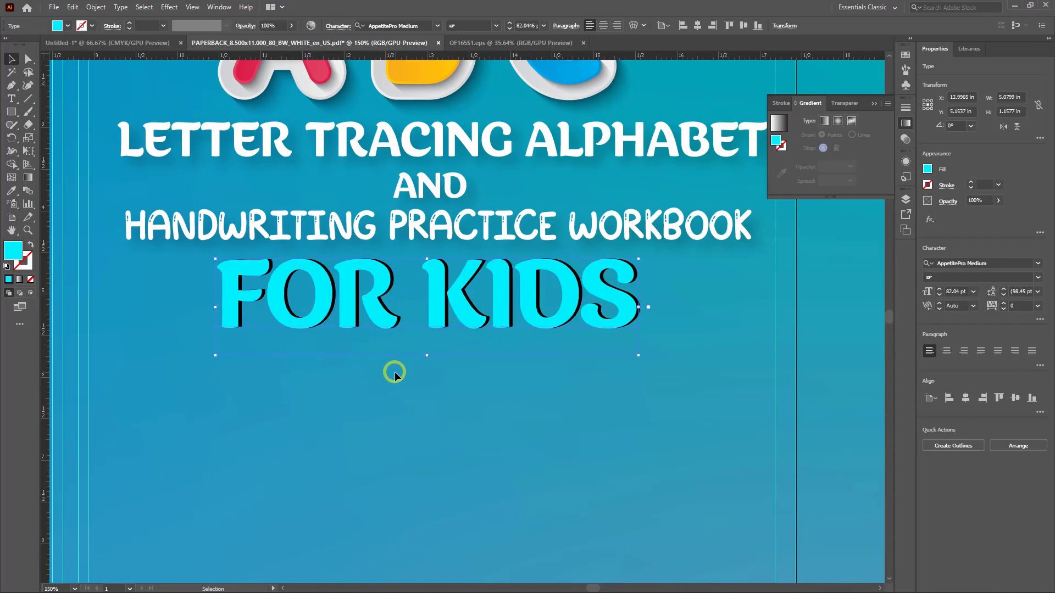
{"action": "key", "text": "Left"}
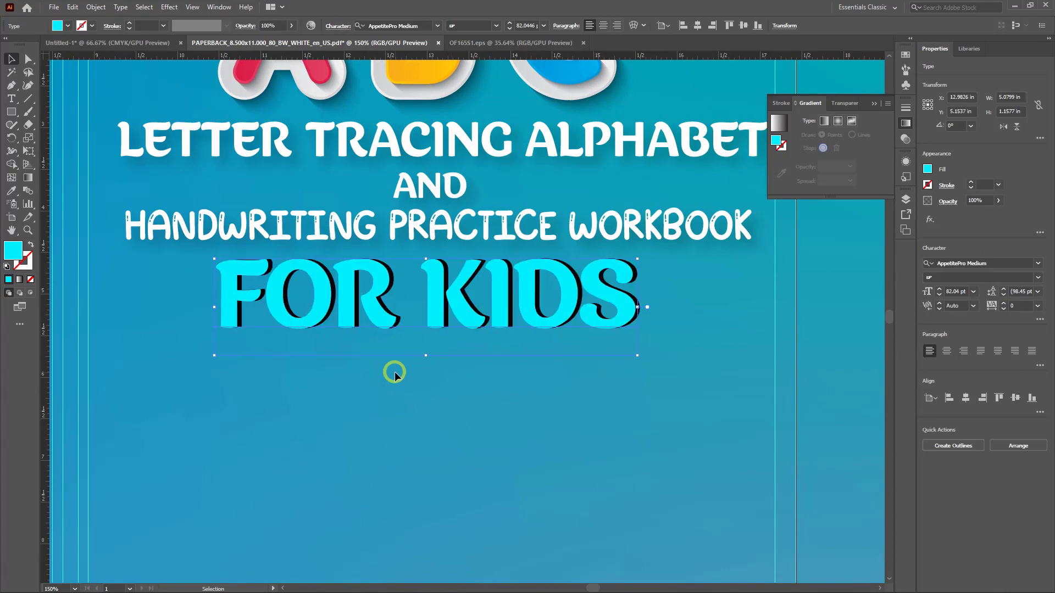
{"action": "left_click", "coordinate": [371, 426]}
Apply a Drop Shadow to both "FOR KIDS" layers with Multiply mode, 25% opacity, 0.0972 in X and Y offsets and 0.0694 in blur
{"action": "key", "text": "ctrl+minus"}
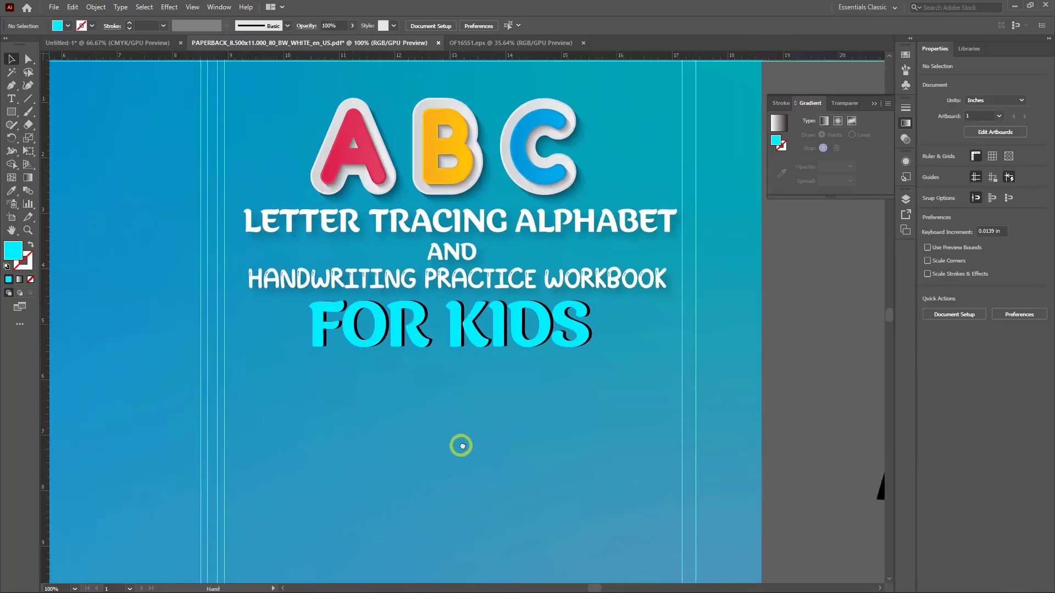
{"action": "left_click", "coordinate": [413, 339]}
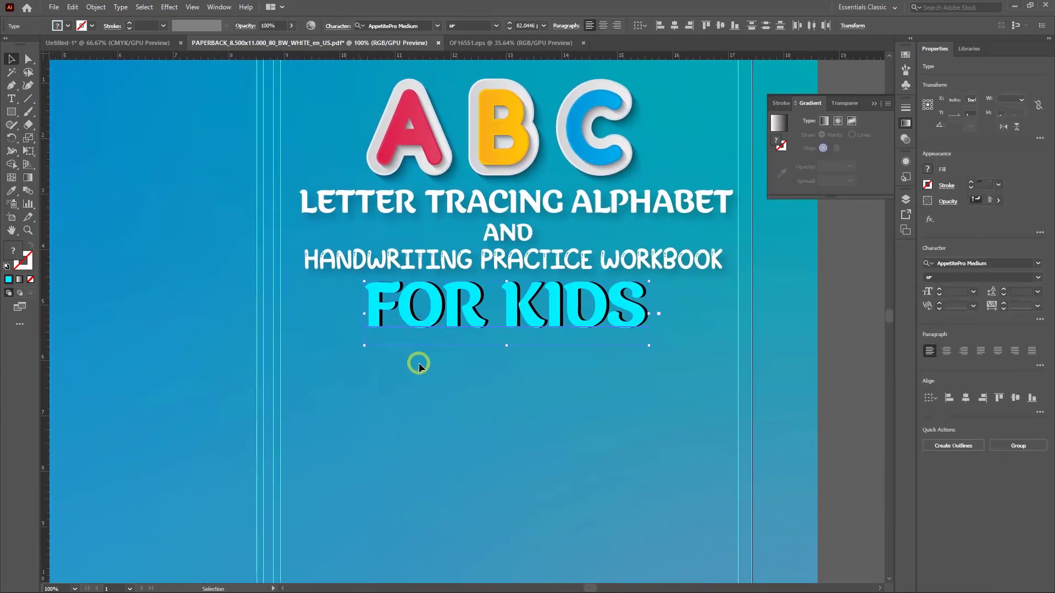
{"action": "left_click", "coordinate": [169, 8]}
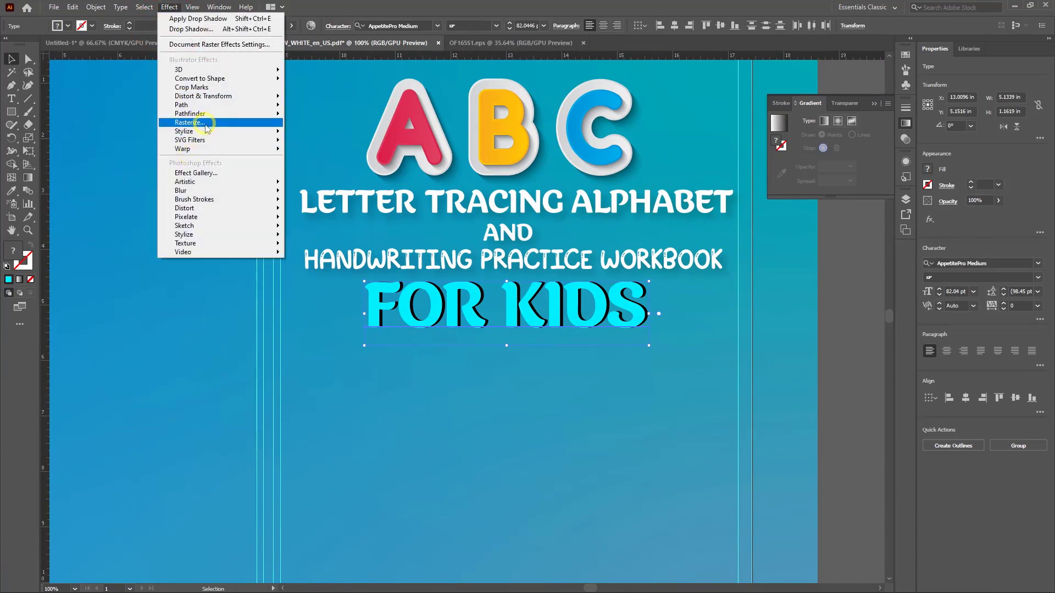
{"action": "mouse_move", "coordinate": [187, 131]}
{"action": "left_click", "coordinate": [330, 134]}
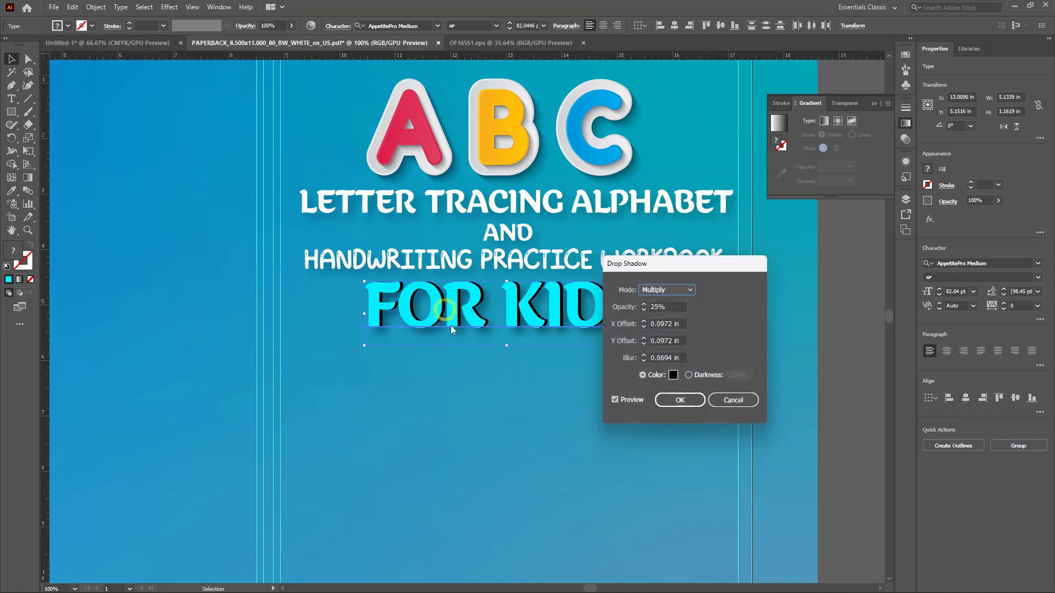
{"action": "left_click", "coordinate": [680, 400]}
{"action": "left_click", "coordinate": [556, 424]}
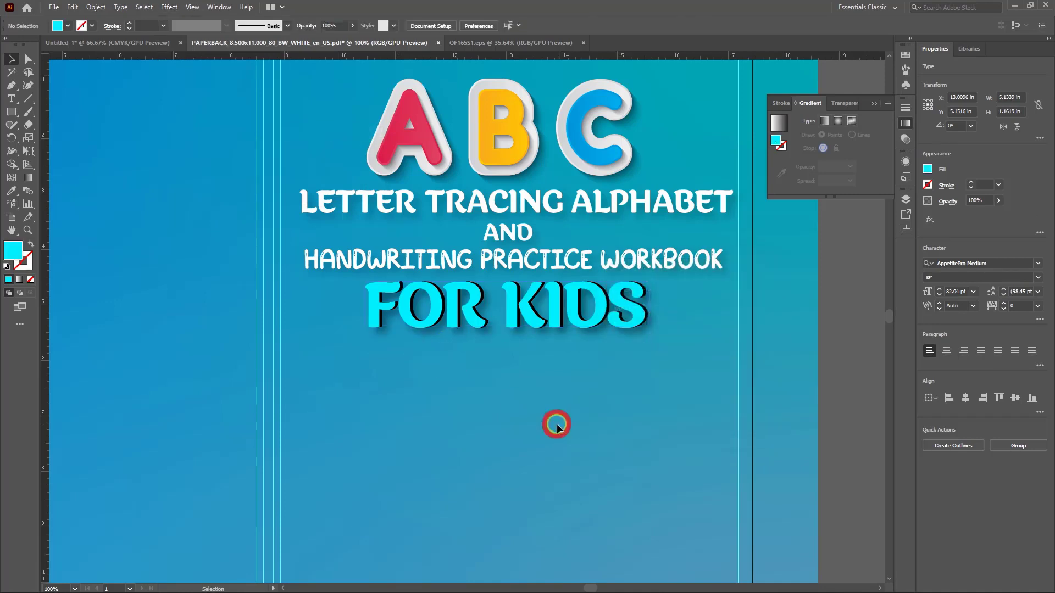
{"action": "scroll", "coordinate": [559, 423], "scroll_direction": "down", "scroll_amount": 1}
{"action": "scroll", "coordinate": [557, 435], "scroll_direction": "down", "scroll_amount": 1}
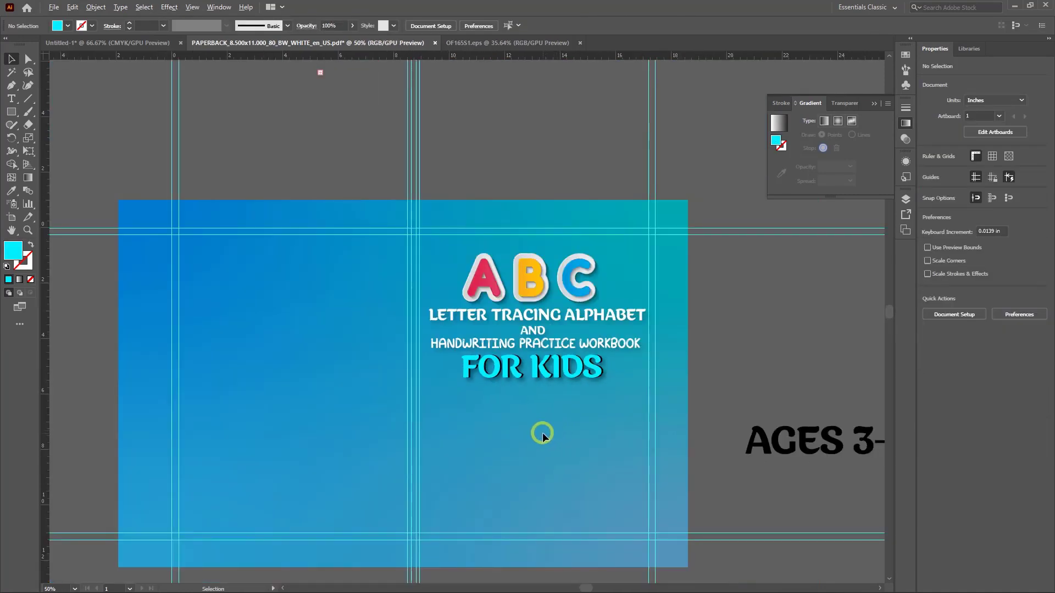
Fill the front cyan "FOR KIDS" text with magenta #ff00f3
{"action": "scroll", "coordinate": [542, 433], "scroll_direction": "up", "scroll_amount": 3}
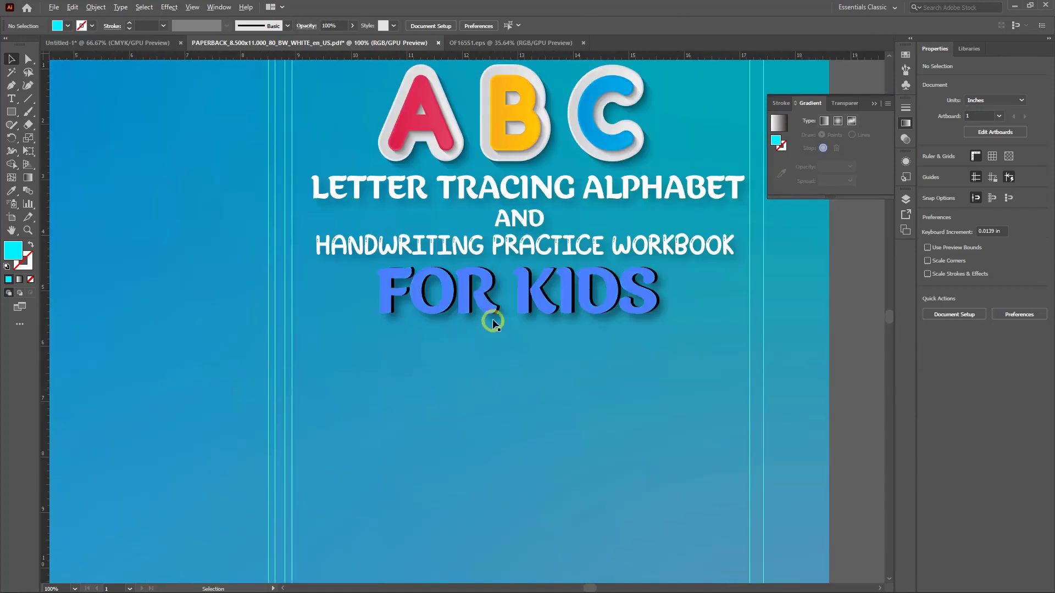
{"action": "left_click", "coordinate": [478, 301]}
{"action": "left_click", "coordinate": [364, 380]}
{"action": "left_click", "coordinate": [447, 301]}
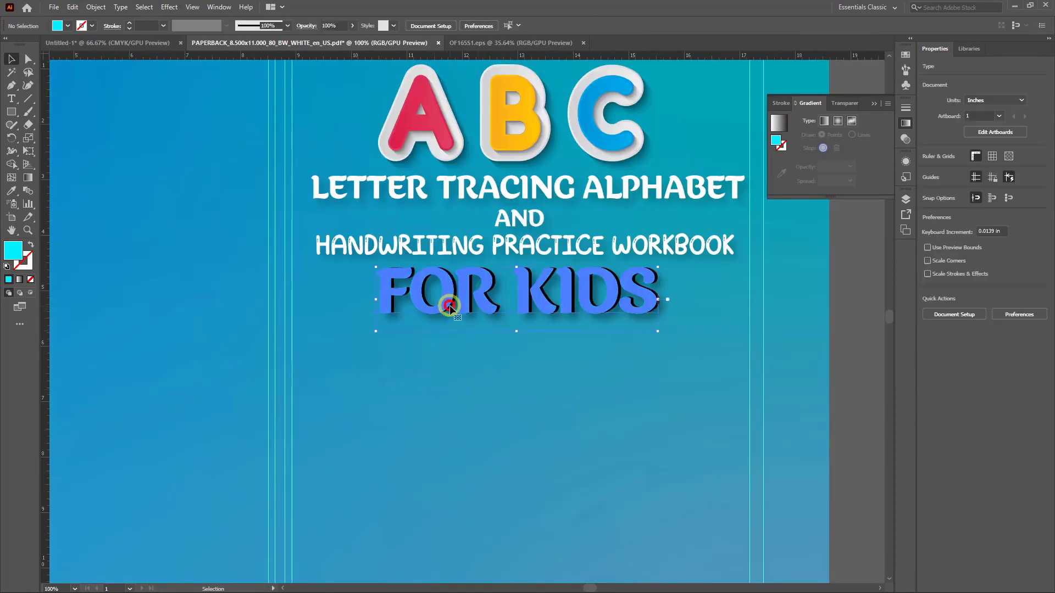
{"action": "double_click", "coordinate": [13, 251]}
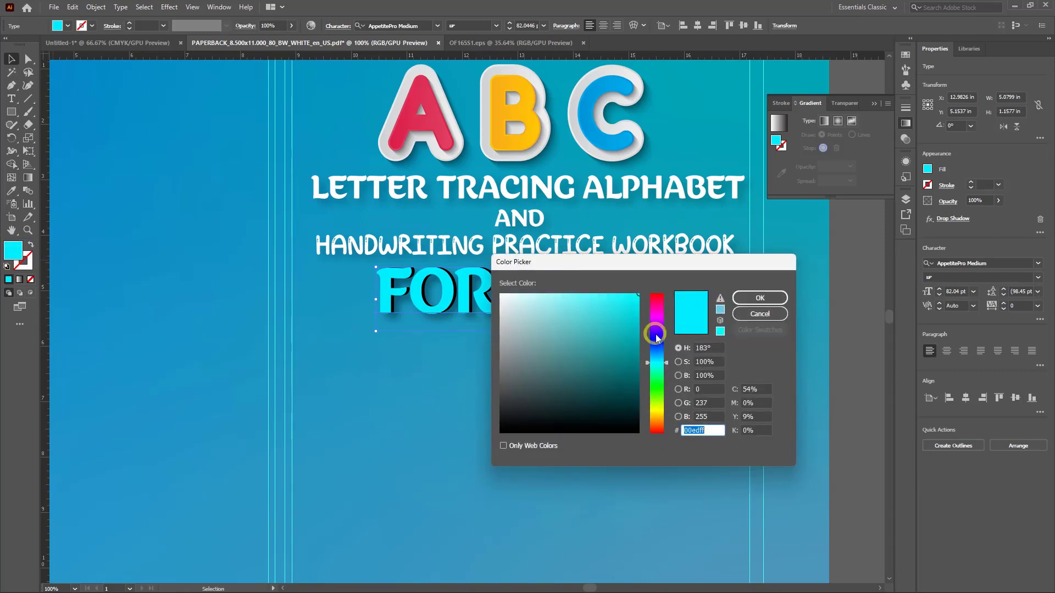
{"action": "left_click_drag", "start_coordinate": [656, 337], "coordinate": [656, 317]}
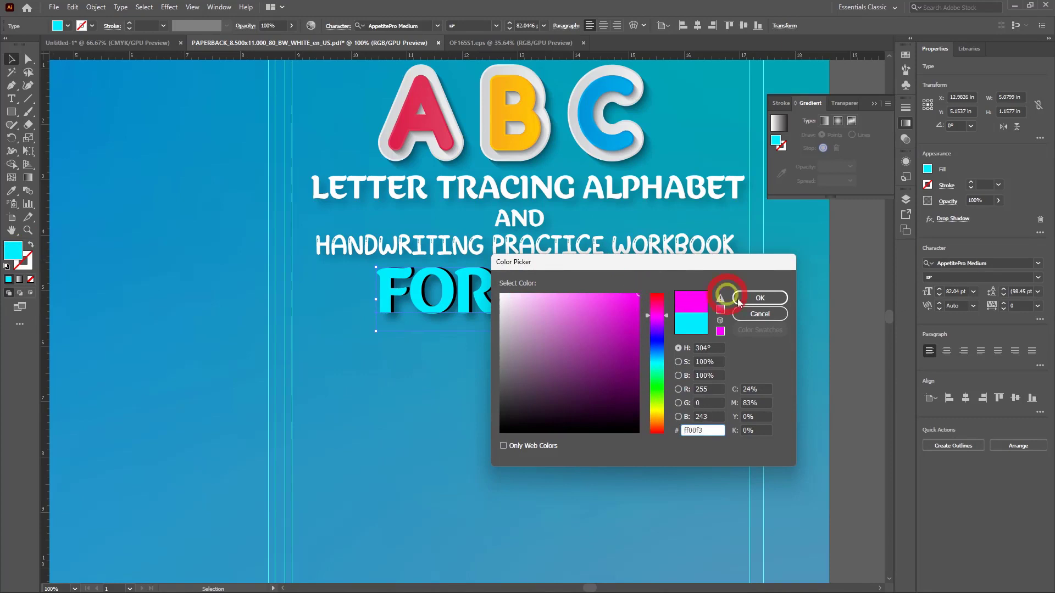
{"action": "left_click", "coordinate": [739, 302]}
{"action": "left_click", "coordinate": [596, 380]}
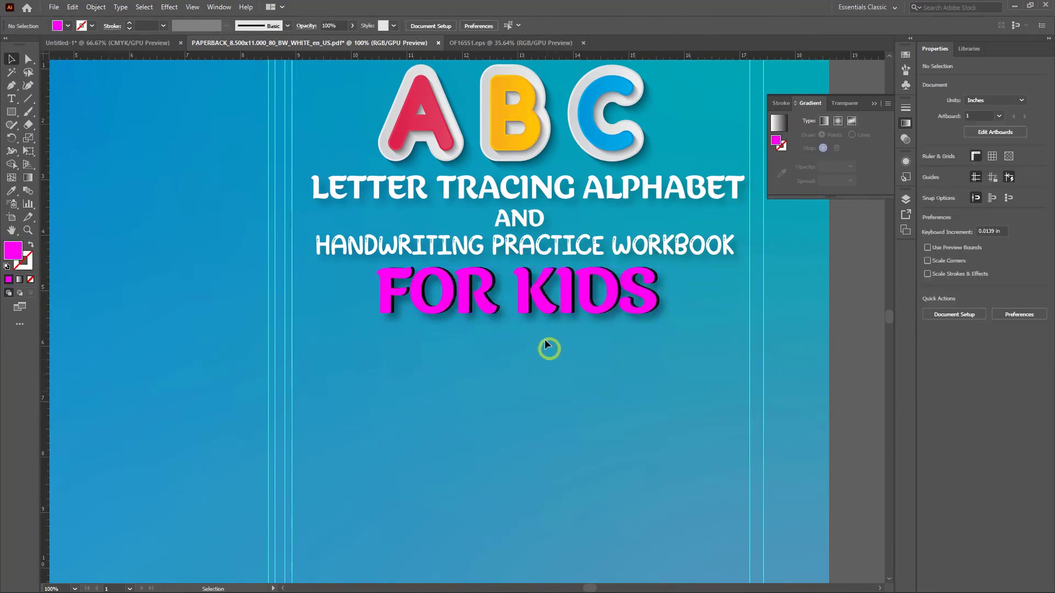
{"action": "double_click", "coordinate": [11, 252]}
{"action": "left_click_drag", "start_coordinate": [619, 313], "coordinate": [575, 294]}
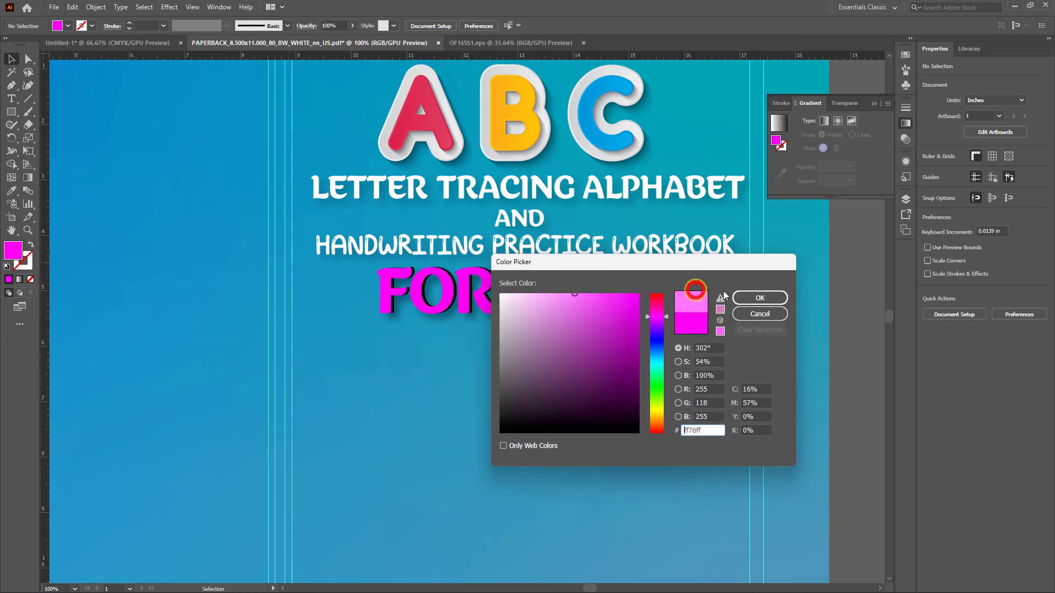
{"action": "left_click", "coordinate": [760, 297]}
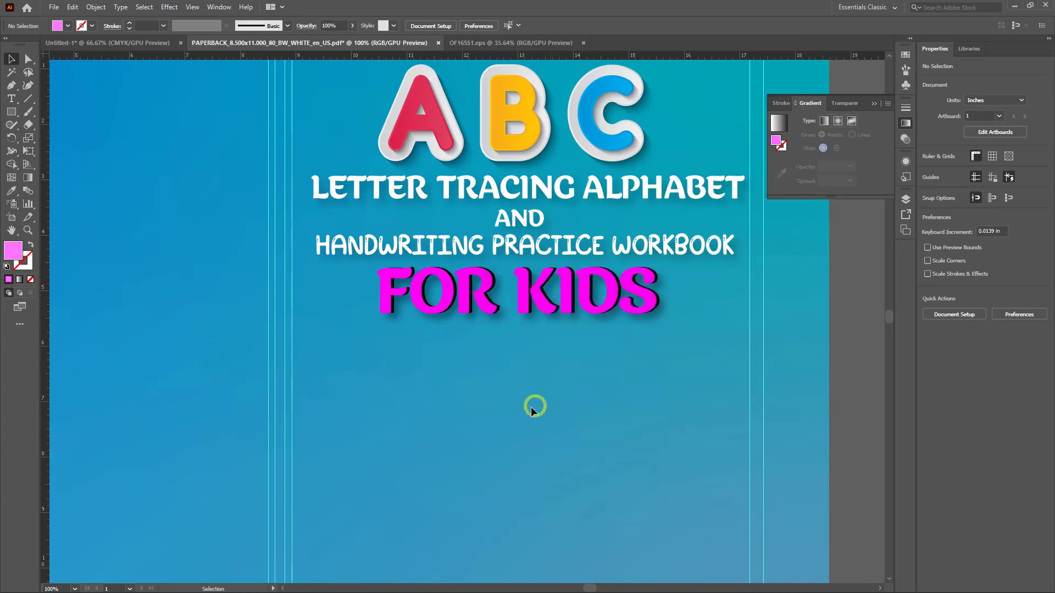
Fill the front magenta "FOR KIDS" text with a light pink of the same hue
{"action": "left_click", "coordinate": [412, 294]}
{"action": "double_click", "coordinate": [11, 252]}
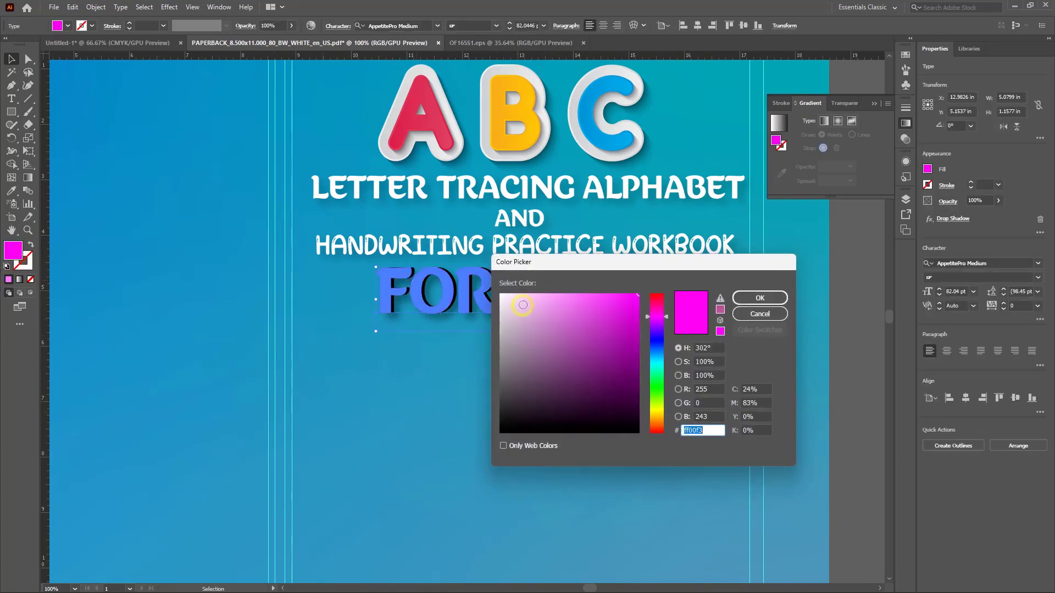
{"action": "left_click_drag", "start_coordinate": [522, 305], "coordinate": [561, 295]}
{"action": "left_click", "coordinate": [750, 299]}
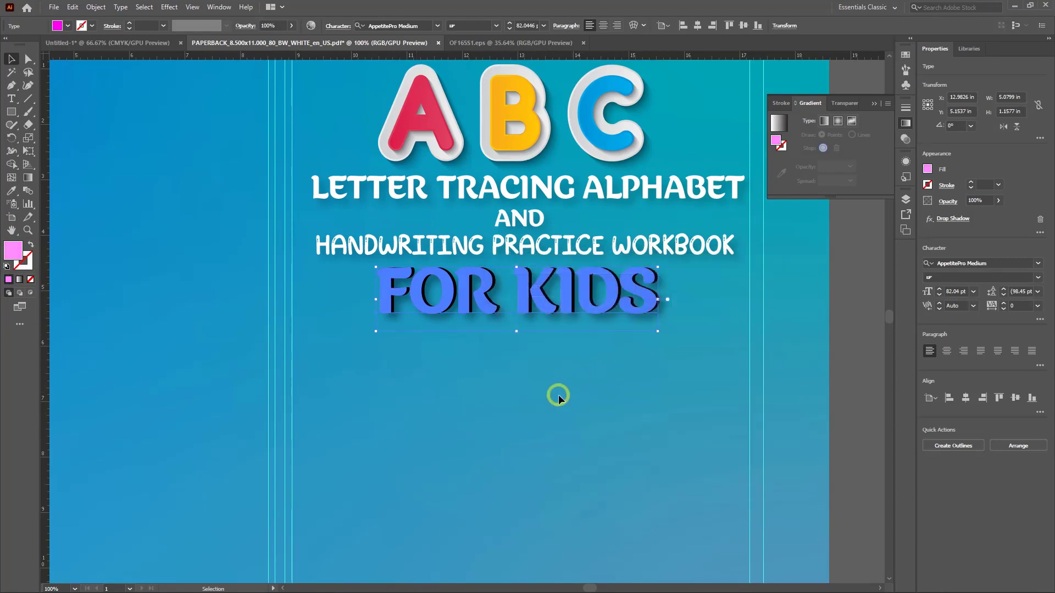
{"action": "left_click", "coordinate": [554, 405]}
Examine how the "FOR KIDS" colour works with the other title lines and the background, both close up and across the whole cover
{"action": "scroll", "coordinate": [561, 402], "scroll_direction": "down", "scroll_amount": 2}
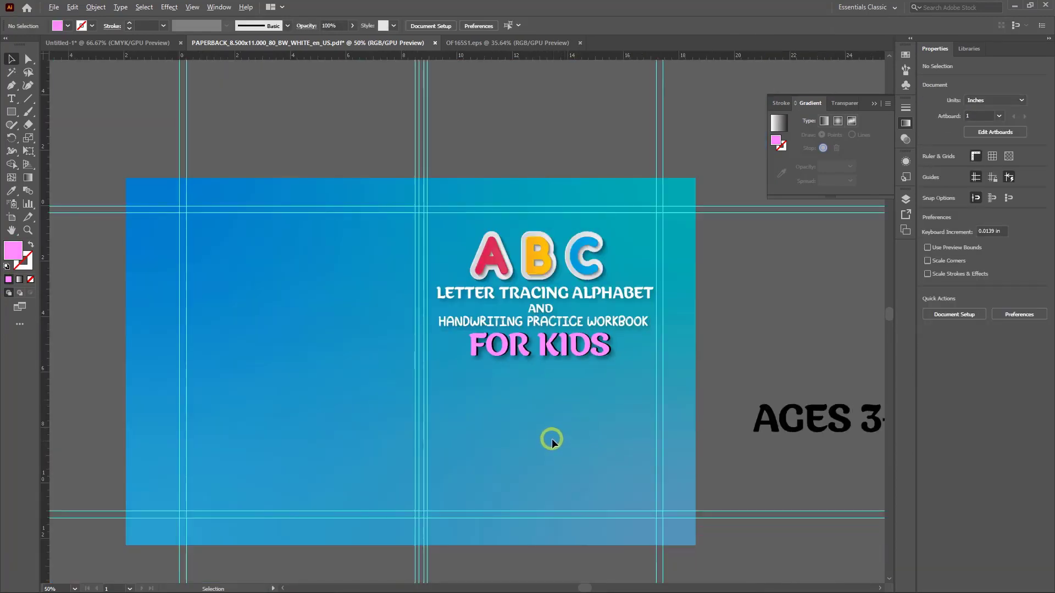
{"action": "scroll", "coordinate": [545, 414], "scroll_direction": "up", "scroll_amount": 3}
{"action": "scroll", "coordinate": [543, 411], "scroll_direction": "down", "scroll_amount": 2}
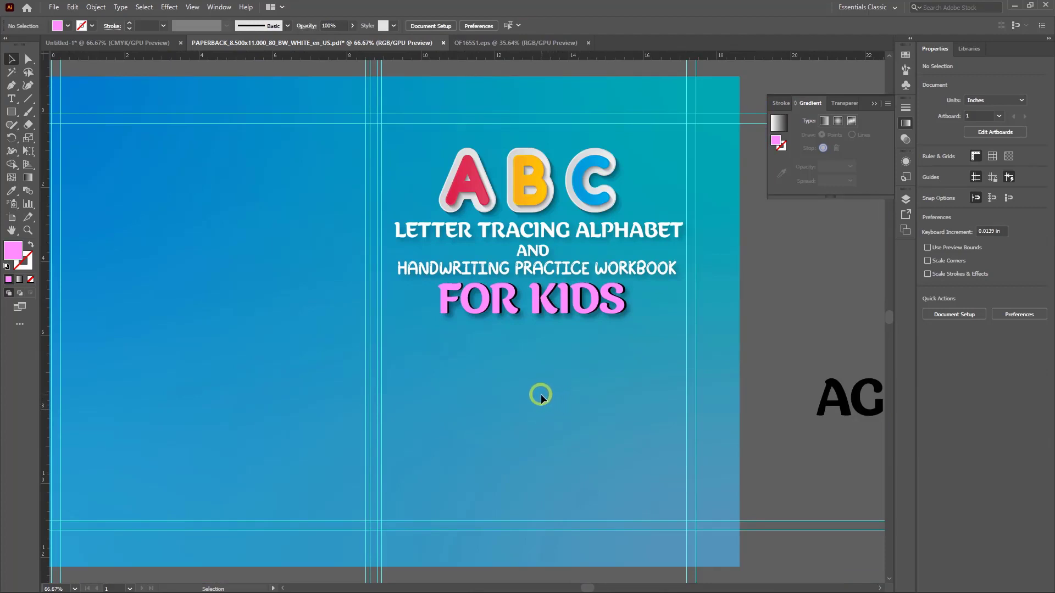
{"action": "scroll", "coordinate": [526, 369], "scroll_direction": "down", "scroll_amount": 1}
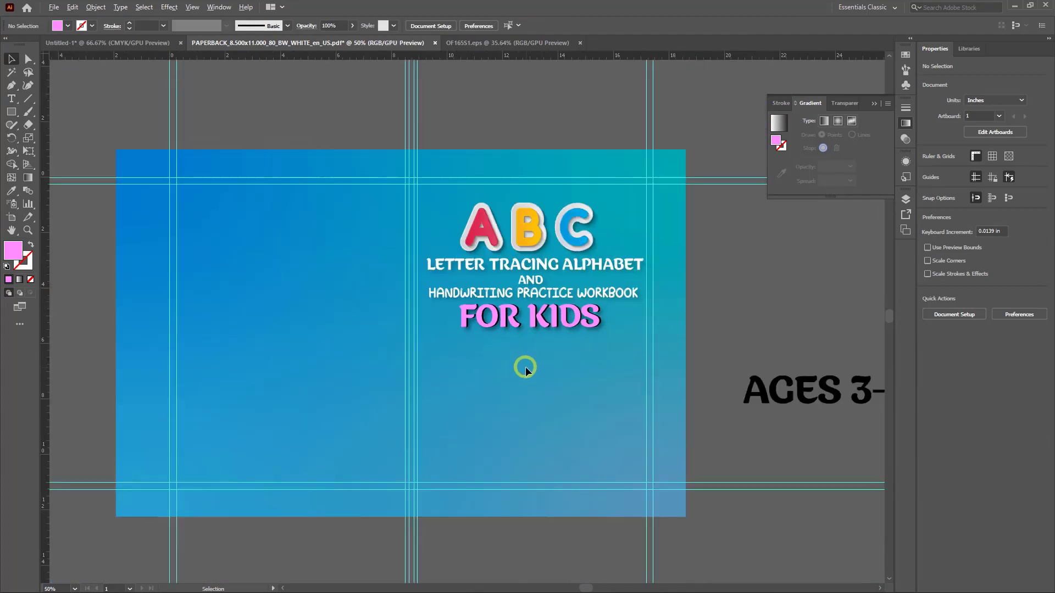
{"action": "scroll", "coordinate": [543, 379], "scroll_direction": "up", "scroll_amount": 3}
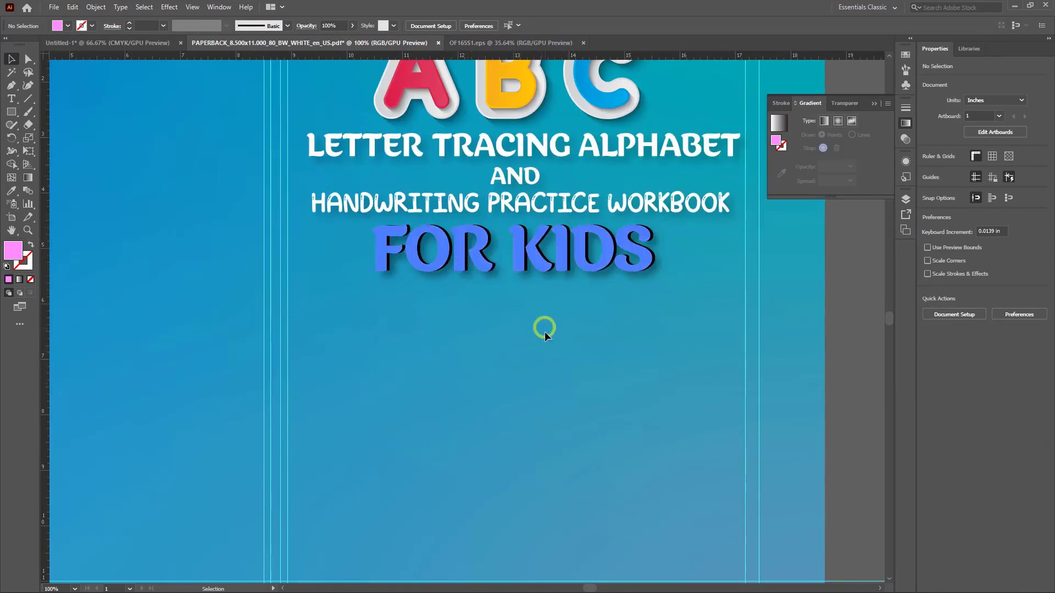
{"action": "scroll", "coordinate": [544, 382], "scroll_direction": "down", "scroll_amount": 1}
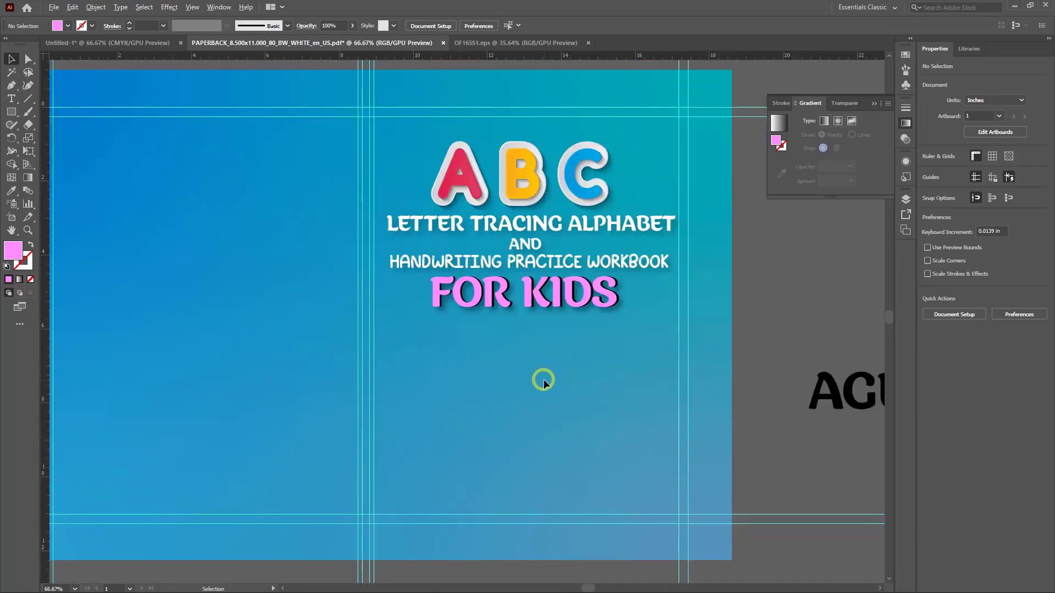
{"action": "scroll", "coordinate": [542, 377], "scroll_direction": "up", "scroll_amount": 2}
{"action": "scroll", "coordinate": [514, 339], "scroll_direction": "down", "scroll_amount": 1}
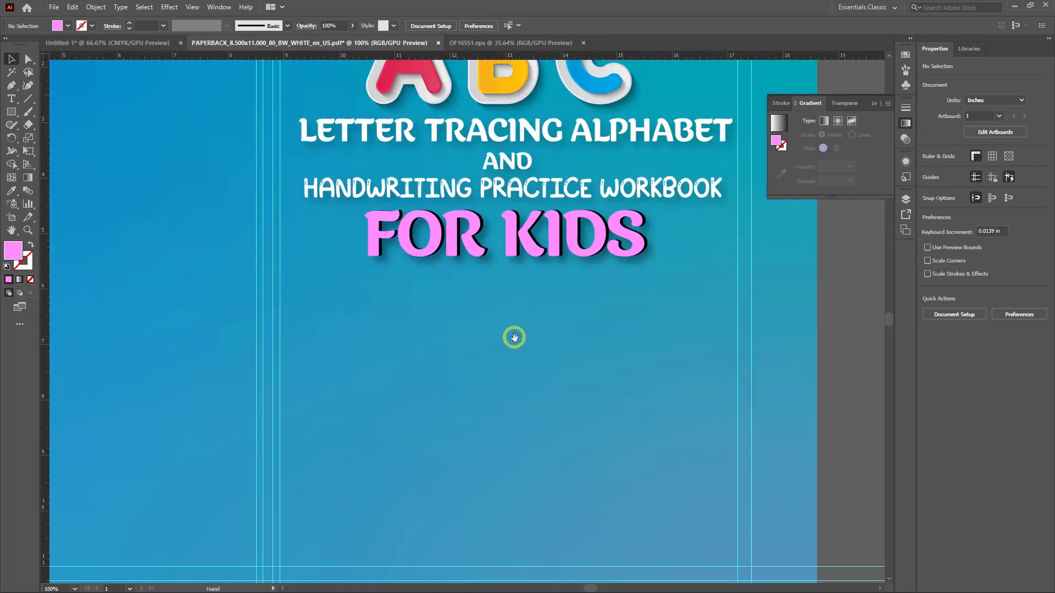
Try purple #ac1dff as the fill of "LETTER TRACING ALPHABET" and undo the colour change
{"action": "left_click", "coordinate": [497, 199]}
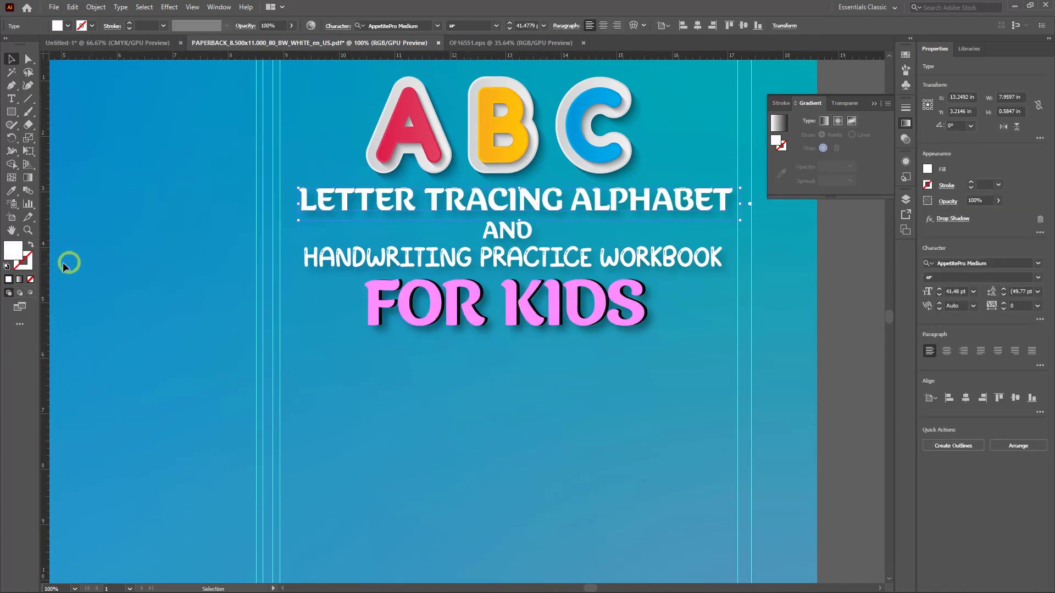
{"action": "double_click", "coordinate": [11, 253]}
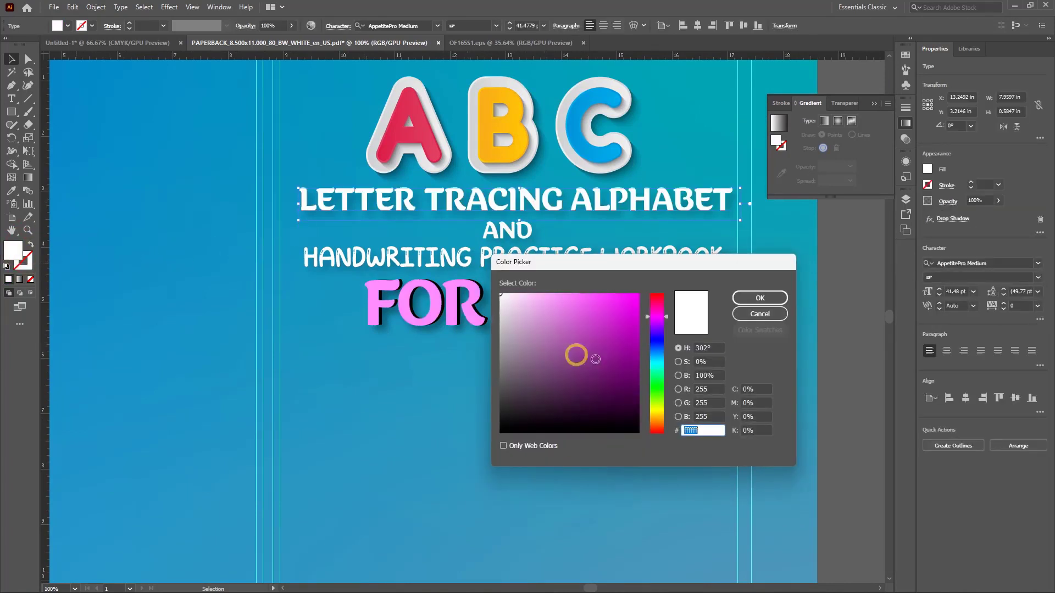
{"action": "left_click", "coordinate": [657, 370]}
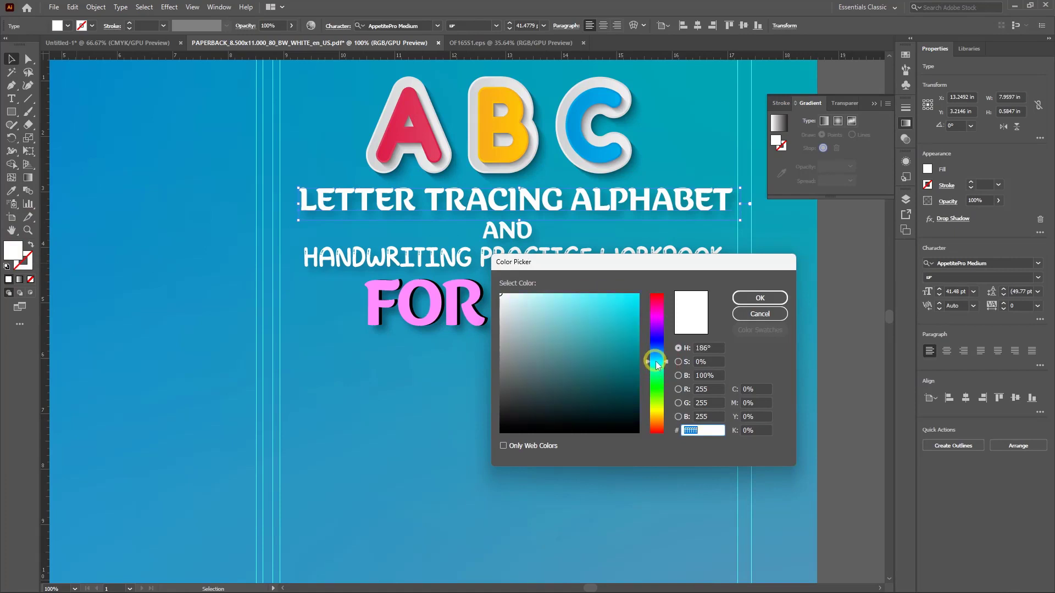
{"action": "mouse_move", "coordinate": [657, 365]}
{"action": "left_mouse_down"}
{"action": "mouse_move", "coordinate": [654, 328]}
{"action": "mouse_move", "coordinate": [627, 283]}
{"action": "mouse_move", "coordinate": [612, 282]}
{"action": "mouse_move", "coordinate": [624, 283]}
{"action": "left_mouse_up"}
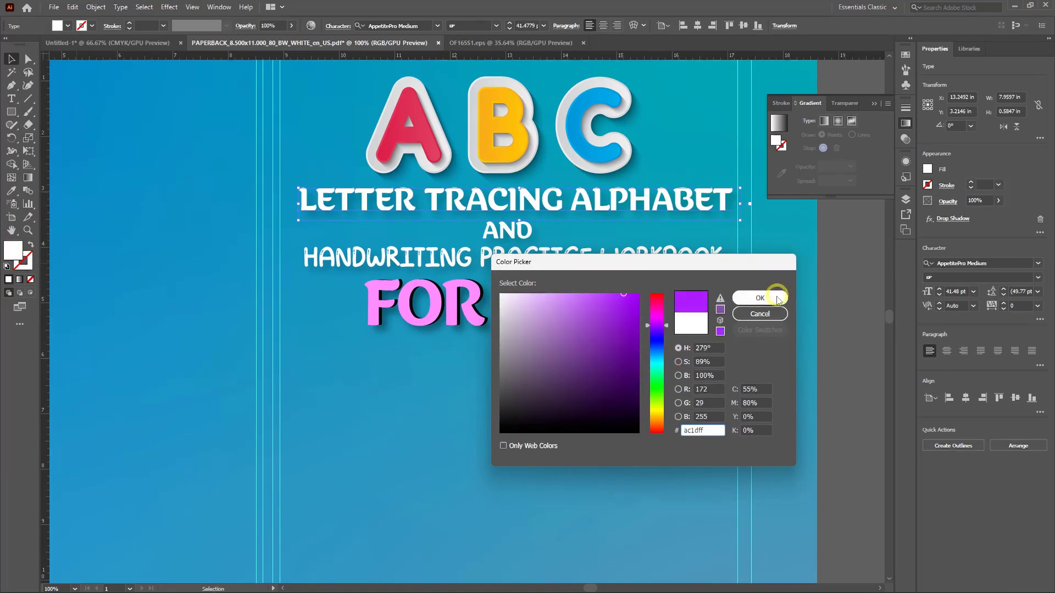
{"action": "left_click", "coordinate": [779, 299]}
{"action": "left_click", "coordinate": [539, 342]}
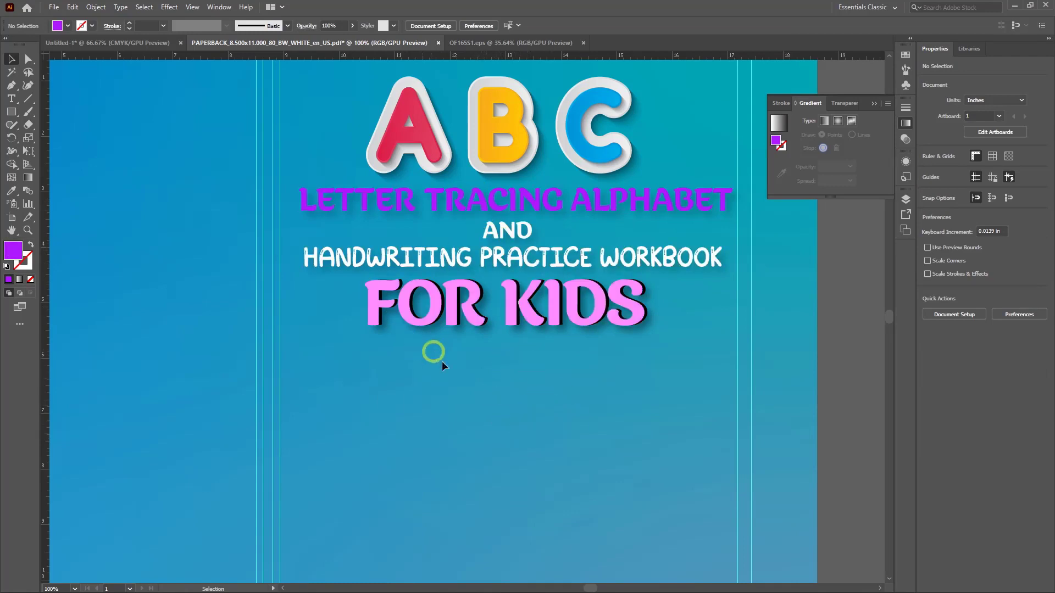
{"action": "key", "text": "ctrl+z"}
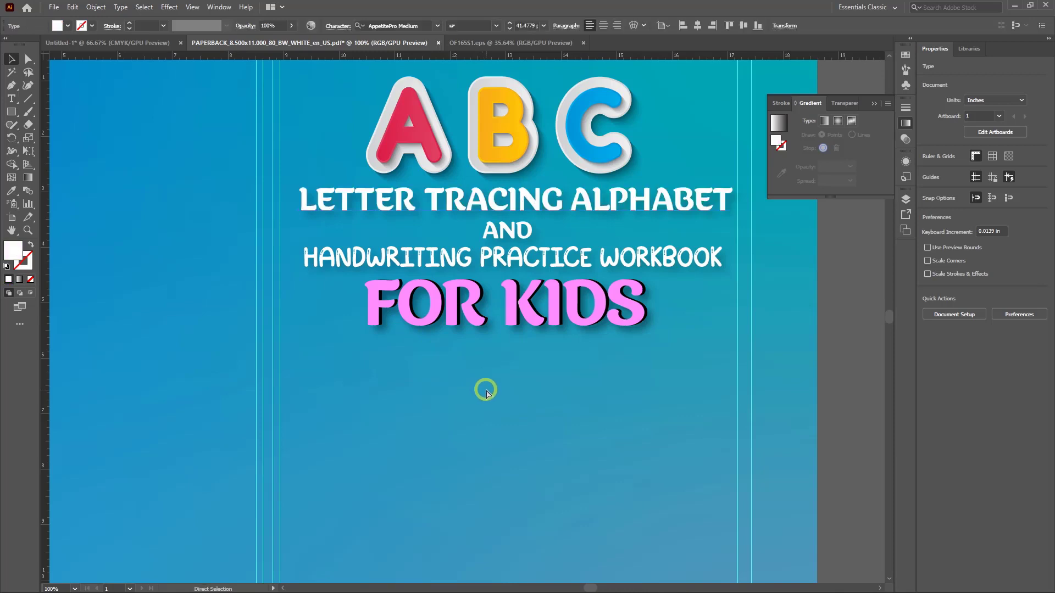
{"action": "left_click", "coordinate": [488, 421]}
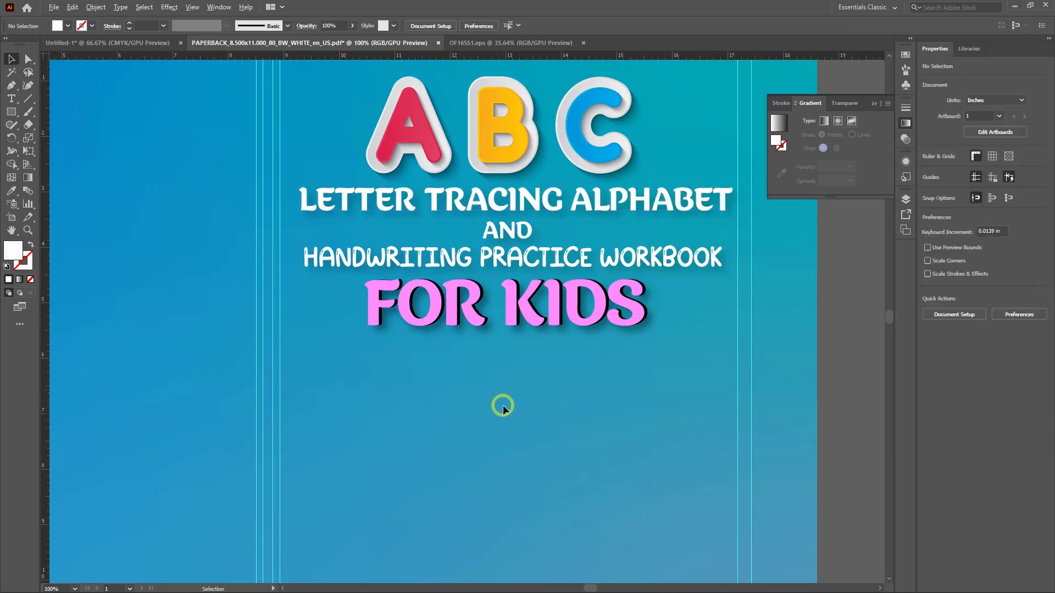
Fill the word "AND" between the two subtitle lines with light green
{"action": "scroll", "coordinate": [503, 411], "scroll_direction": "down", "scroll_amount": 1}
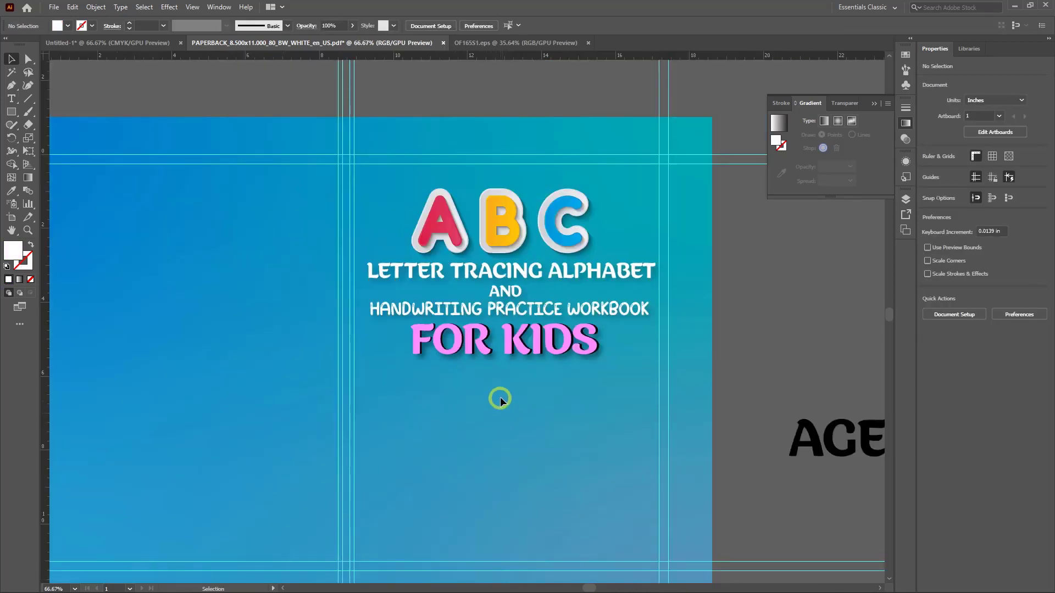
{"action": "scroll", "coordinate": [543, 452], "scroll_direction": "up", "scroll_amount": 2}
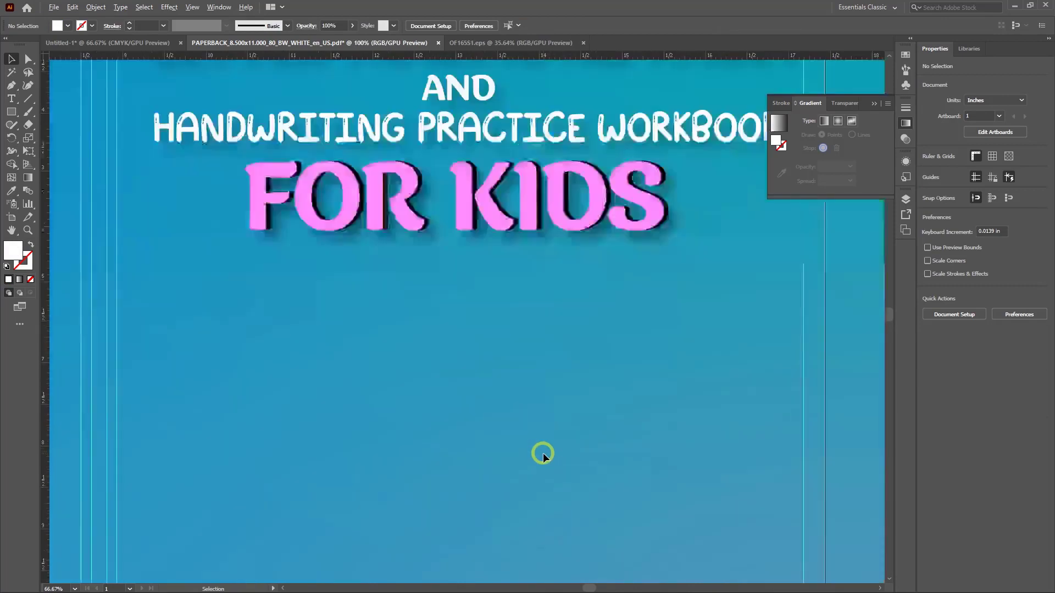
{"action": "scroll", "coordinate": [544, 405], "scroll_direction": "up", "scroll_amount": 2}
{"action": "scroll", "coordinate": [552, 482], "scroll_direction": "down", "scroll_amount": 1}
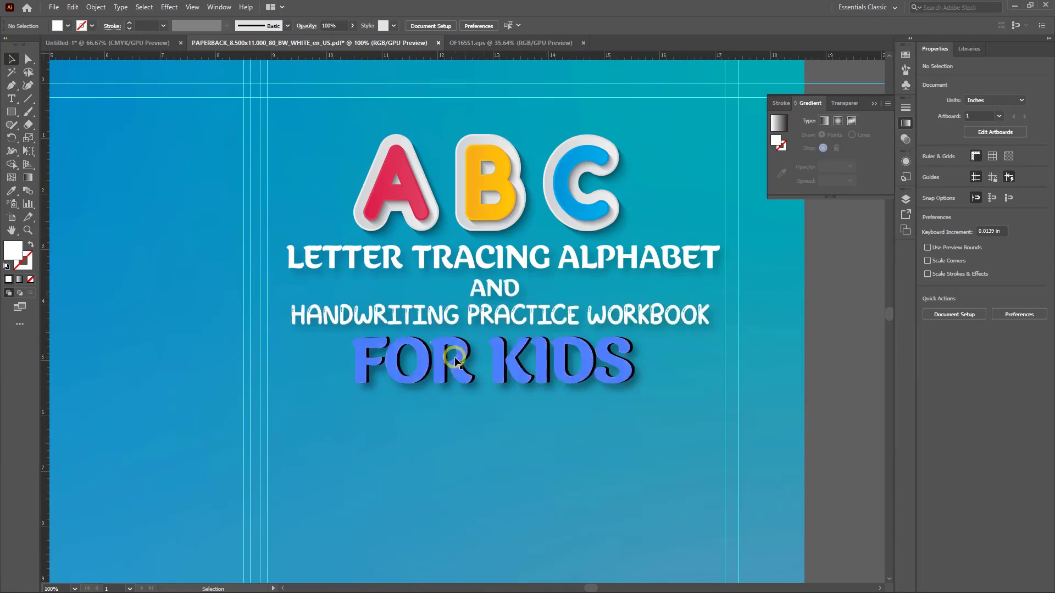
{"action": "left_click", "coordinate": [491, 288]}
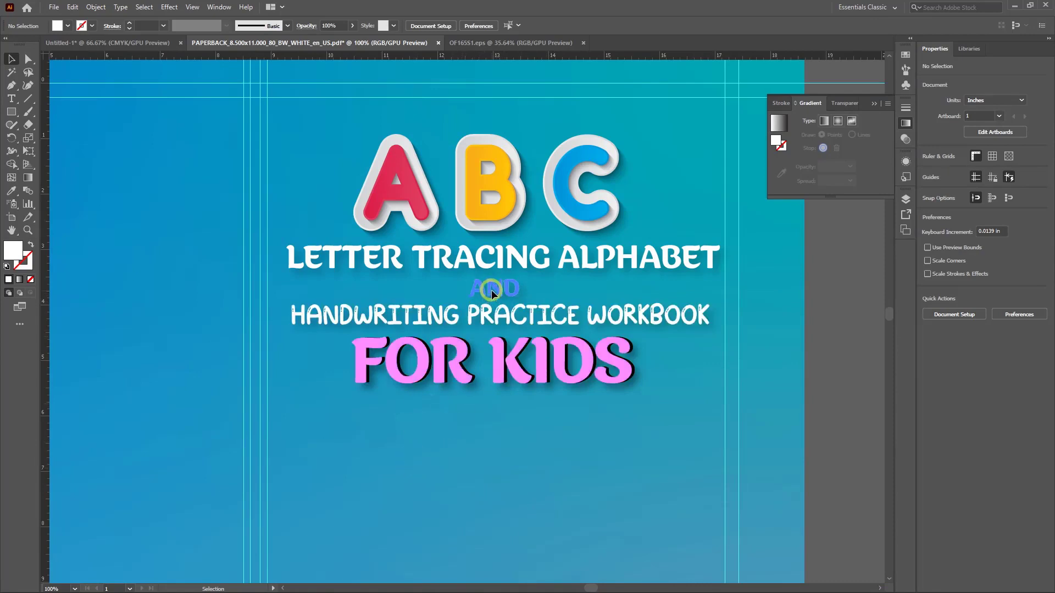
{"action": "double_click", "coordinate": [12, 250]}
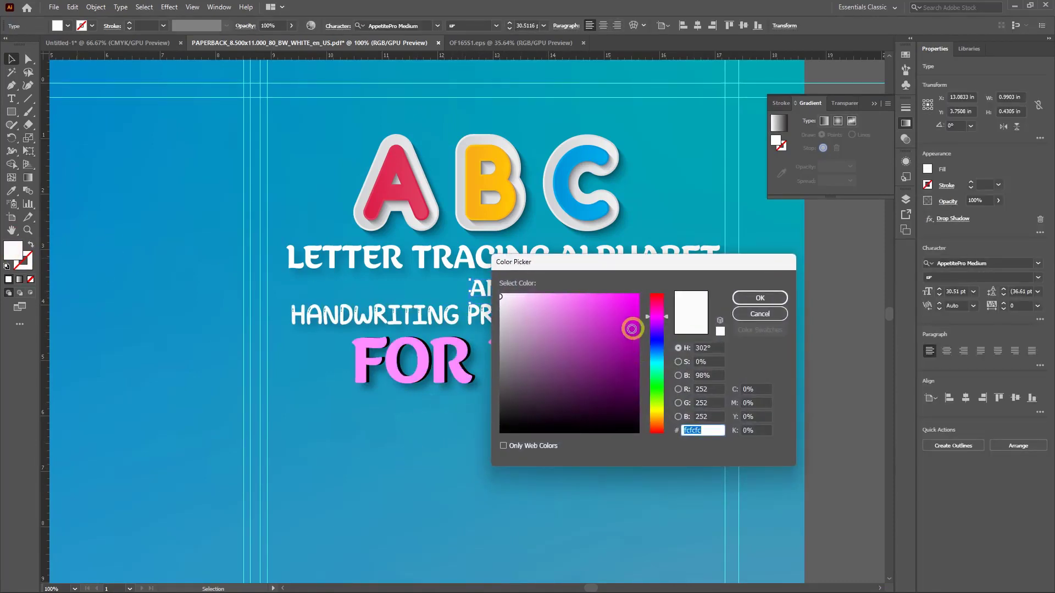
{"action": "mouse_move", "coordinate": [666, 372]}
{"action": "left_mouse_down"}
{"action": "mouse_move", "coordinate": [657, 365]}
{"action": "mouse_move", "coordinate": [657, 374]}
{"action": "left_mouse_up"}
{"action": "left_click_drag", "start_coordinate": [616, 301], "coordinate": [579, 288]}
{"action": "left_click", "coordinate": [756, 300]}
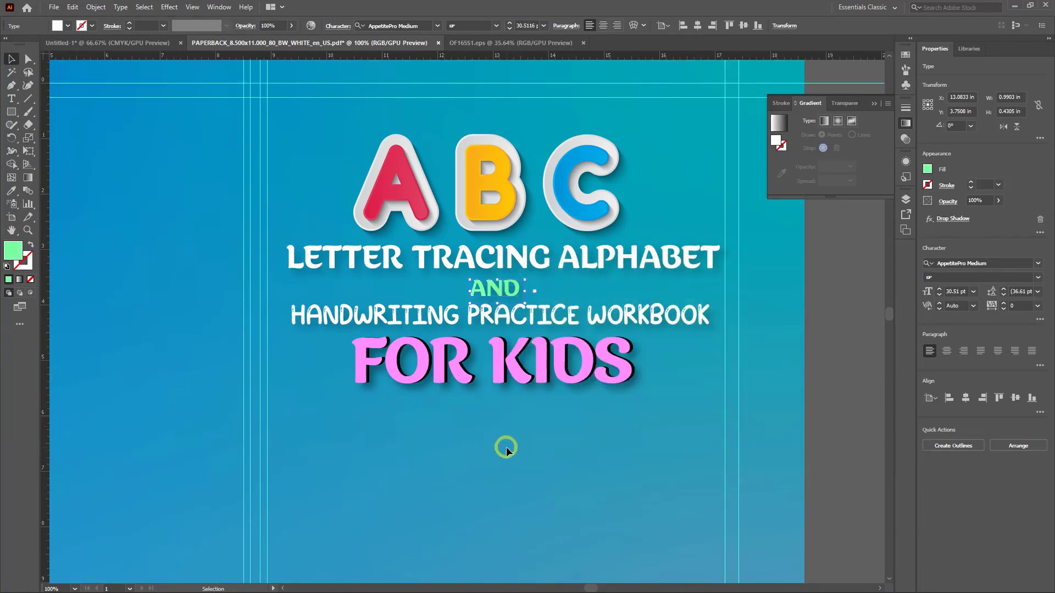
{"action": "left_click", "coordinate": [504, 446]}
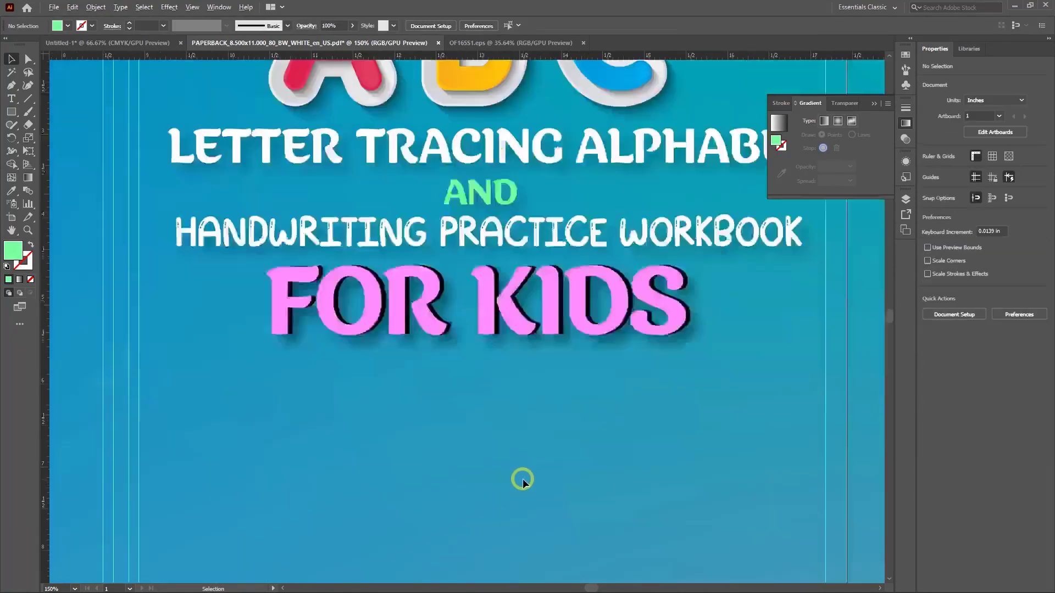
Switch from Illustrator to the Vecteezy folder in File Explorer
{"action": "scroll", "coordinate": [547, 424], "scroll_direction": "down", "scroll_amount": 1}
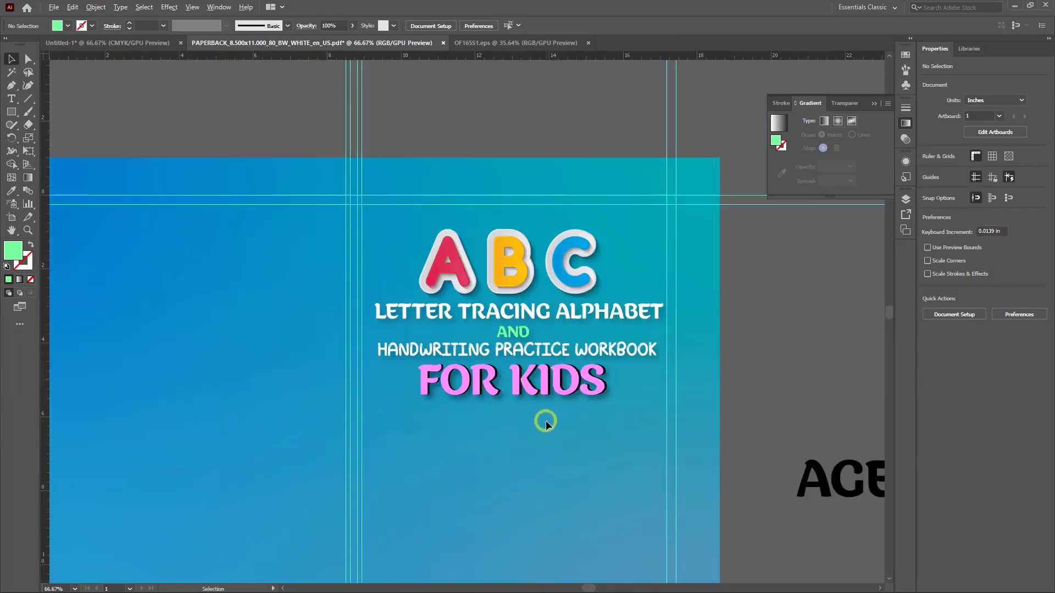
{"action": "scroll", "coordinate": [549, 467], "scroll_direction": "up", "scroll_amount": 1}
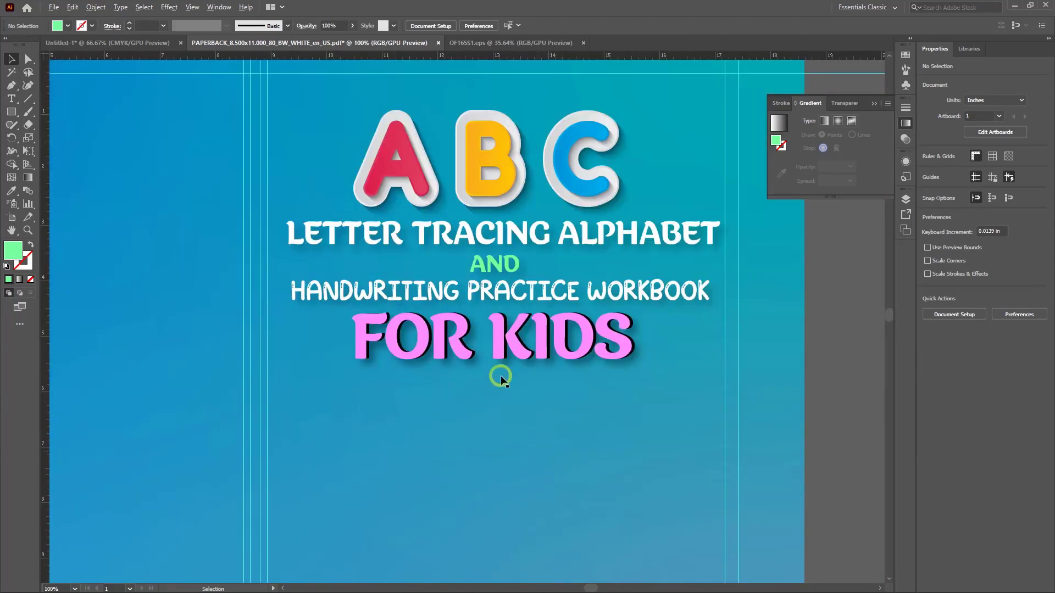
{"action": "scroll", "coordinate": [566, 431], "scroll_direction": "down", "scroll_amount": 2}
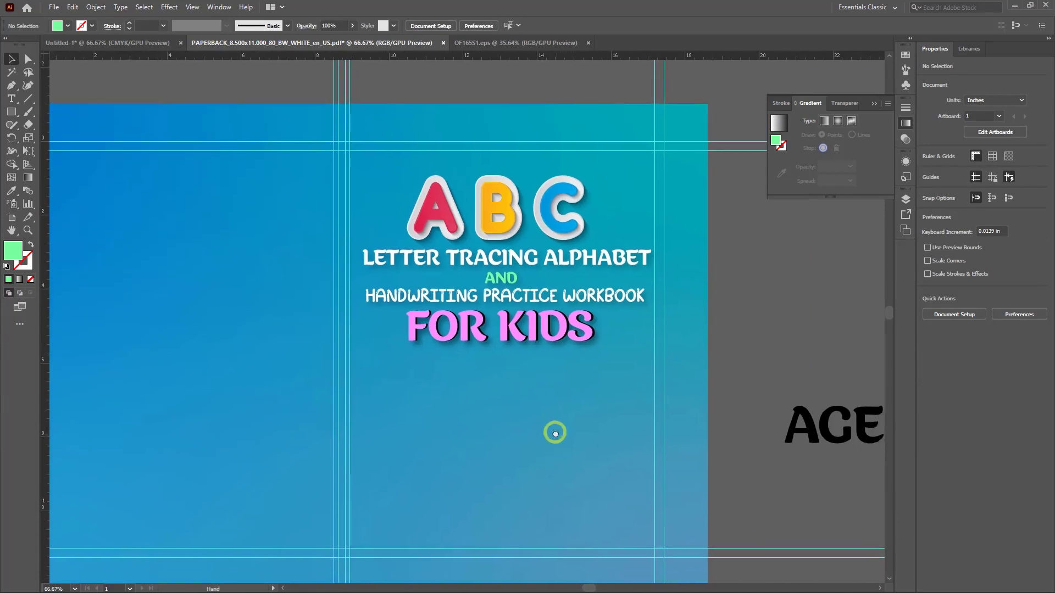
{"action": "left_click_drag", "start_coordinate": [763, 433], "coordinate": [749, 389]}
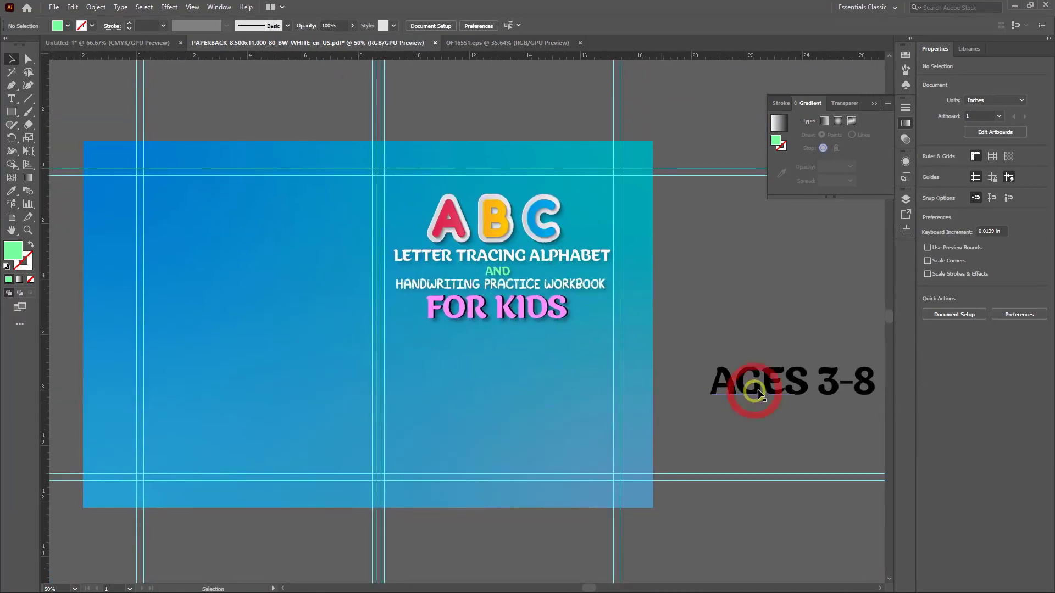
{"action": "scroll", "coordinate": [461, 424], "scroll_direction": "down", "scroll_amount": 1}
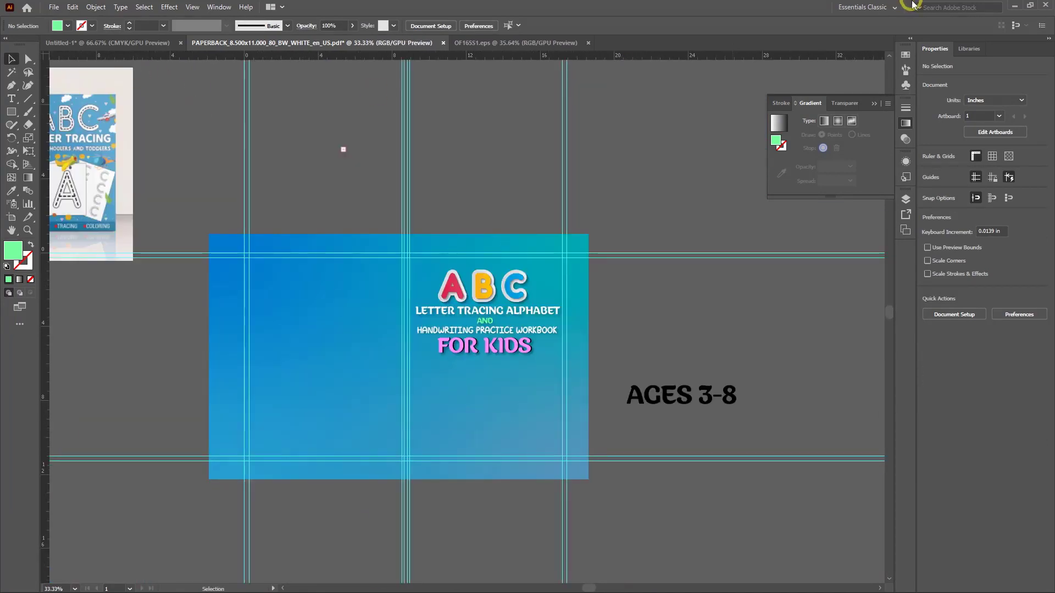
{"action": "left_click", "coordinate": [1013, 7]}
{"action": "left_click", "coordinate": [990, 8]}
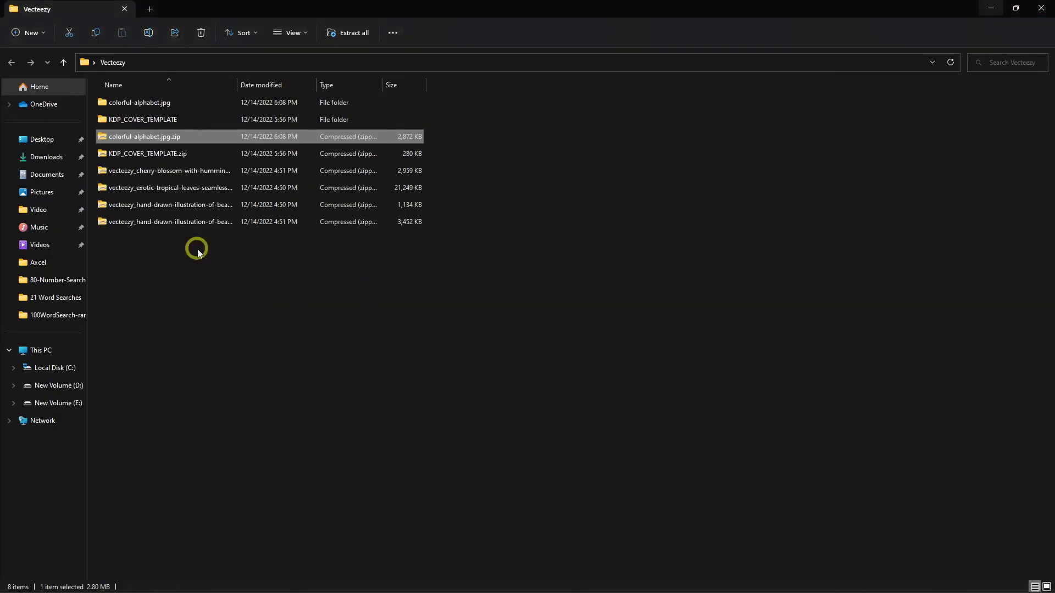
Open Class 2.ai from the Class 2 folder inside Free Class on drive D
{"action": "left_click", "coordinate": [64, 62]}
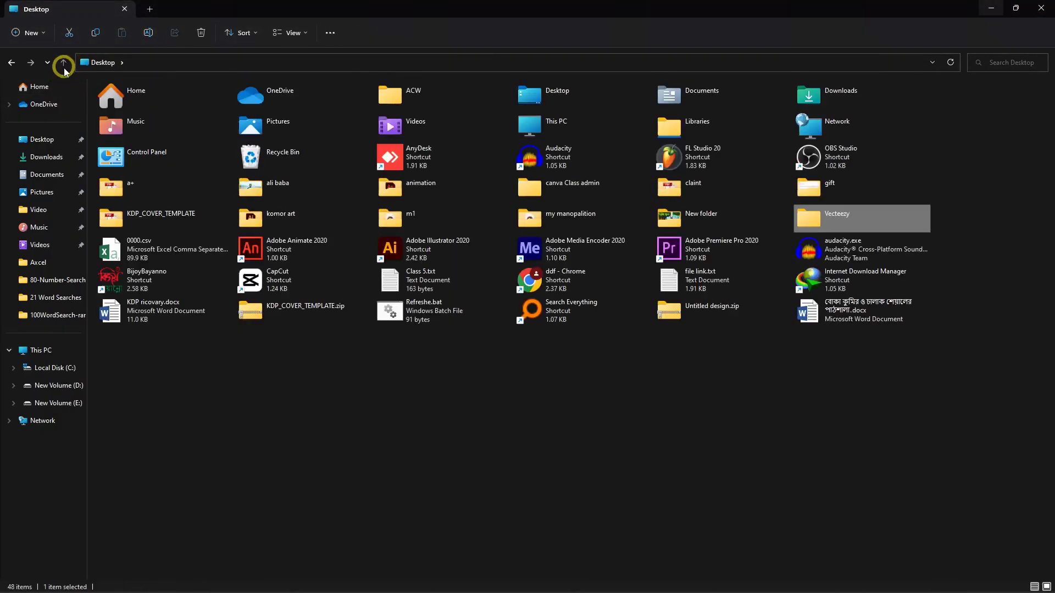
{"action": "left_click", "coordinate": [37, 386]}
{"action": "left_click", "coordinate": [148, 209]}
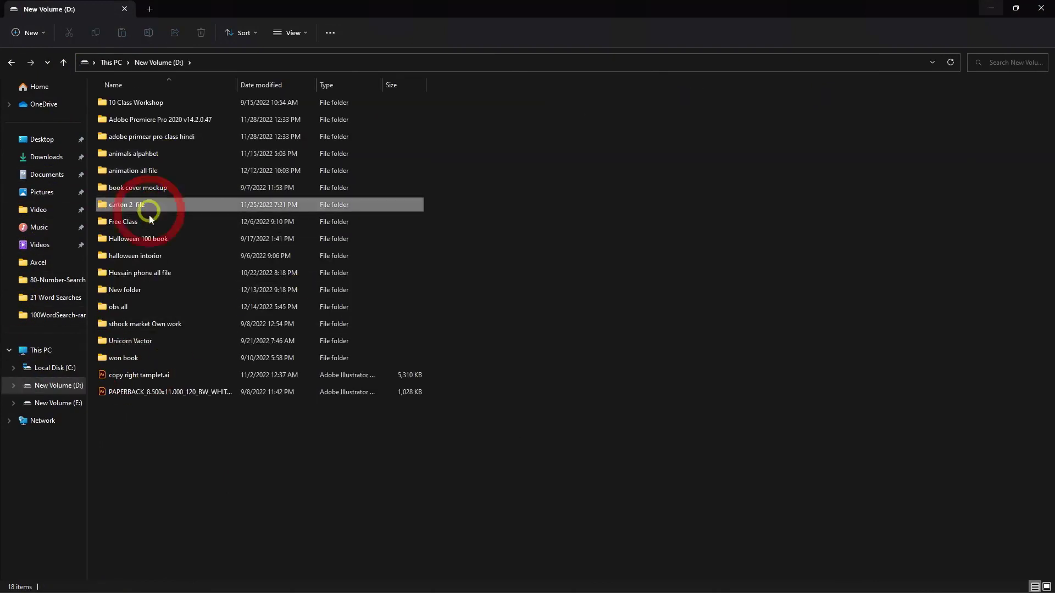
{"action": "double_click", "coordinate": [149, 220]}
{"action": "double_click", "coordinate": [163, 118]}
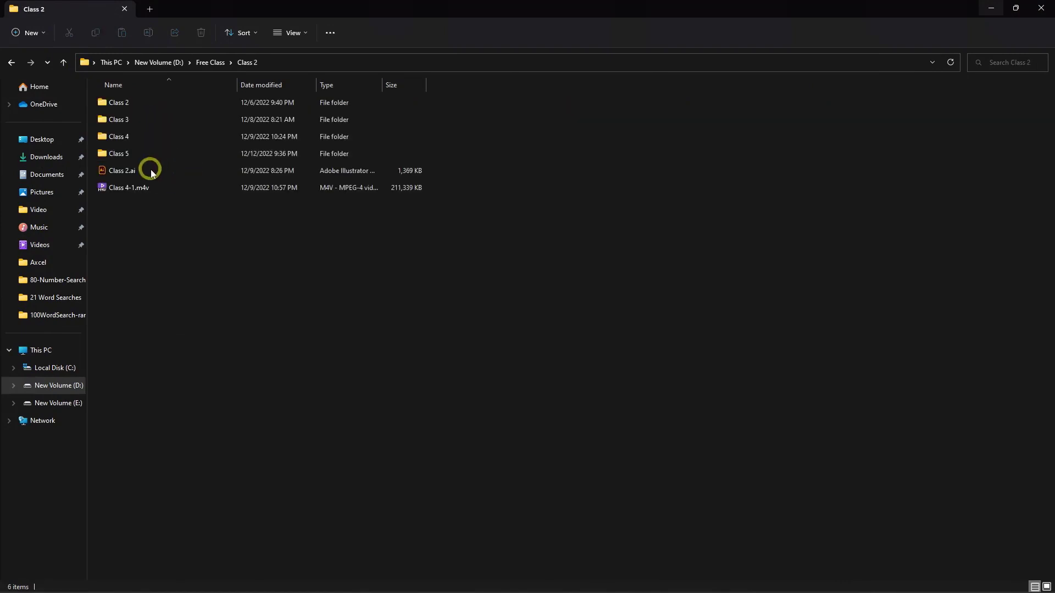
{"action": "double_click", "coordinate": [180, 173]}
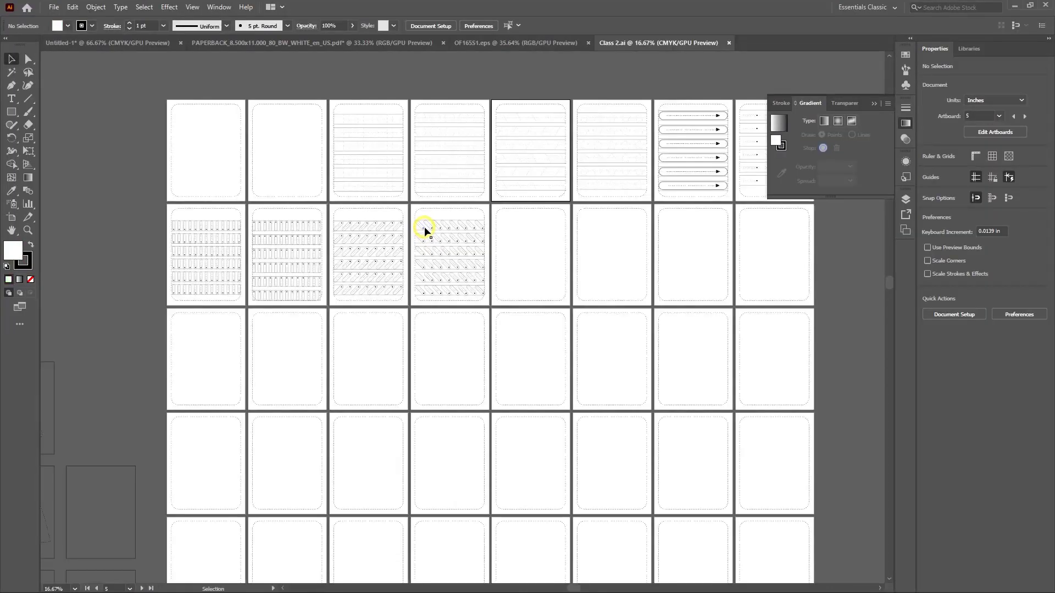
Copy the uppercase "A is for apple" page from Class 2.ai into the paperback cover document, accepting the colour profile conversion
{"action": "key", "text": "ctrl+minus"}
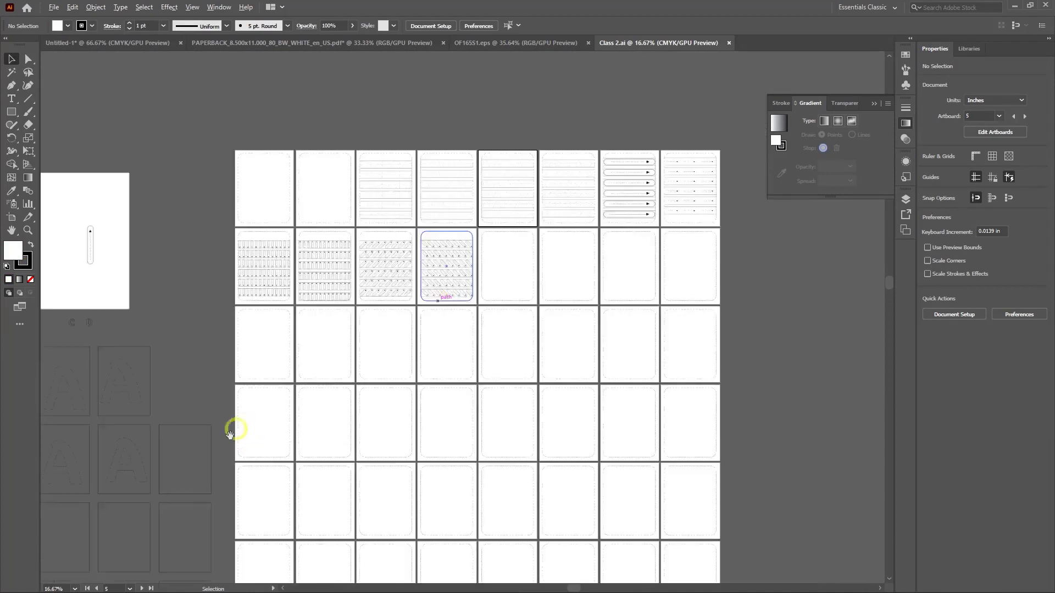
{"action": "left_click_drag", "start_coordinate": [271, 436], "coordinate": [346, 402]}
{"action": "left_click_drag", "start_coordinate": [242, 358], "coordinate": [391, 367]}
{"action": "left_click", "coordinate": [193, 327]}
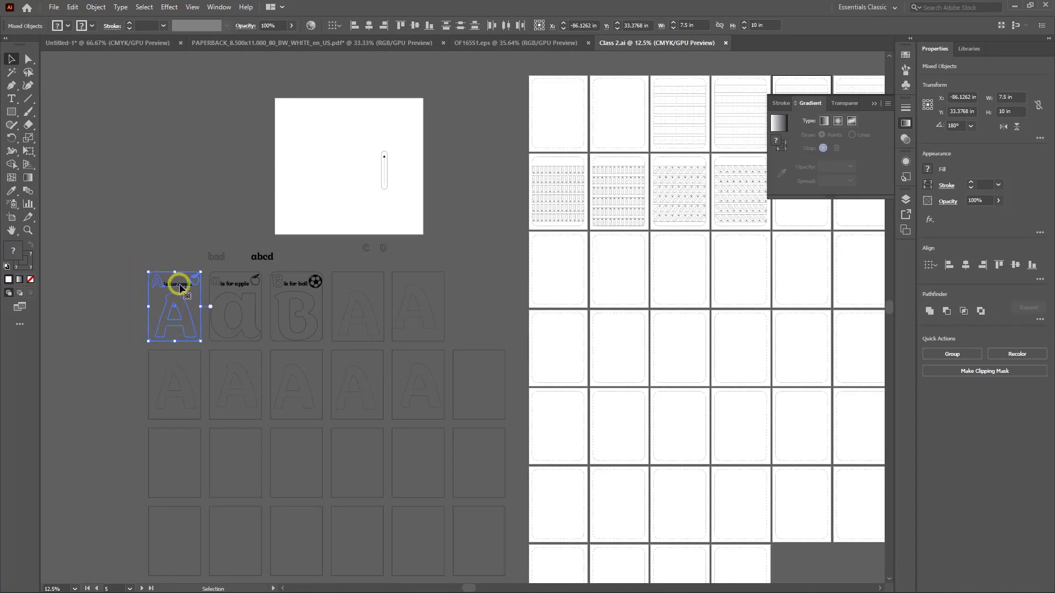
{"action": "left_click_drag", "start_coordinate": [179, 290], "coordinate": [453, 172]}
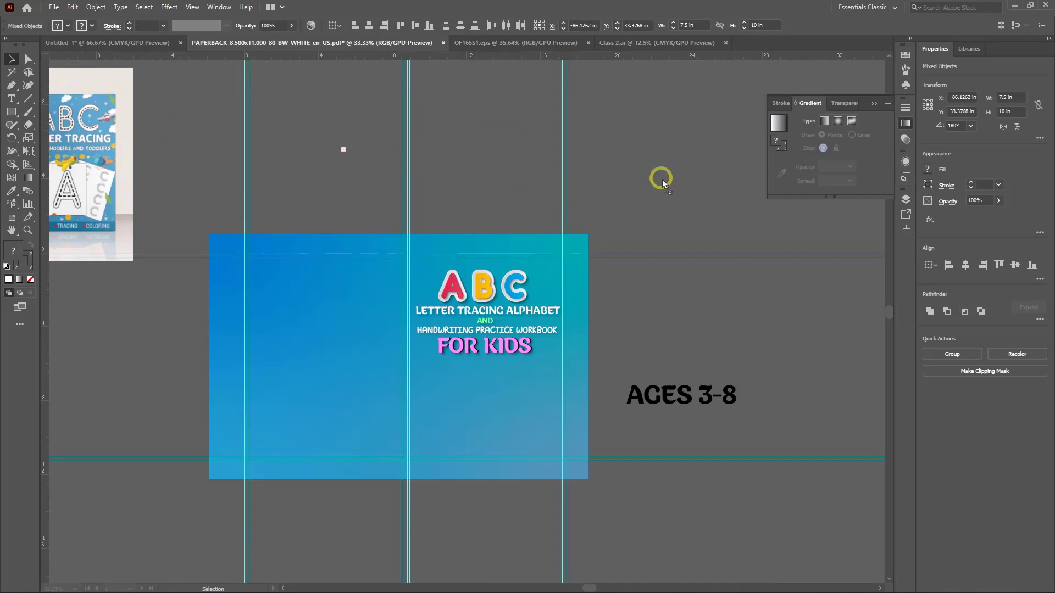
{"action": "left_click_drag", "start_coordinate": [661, 179], "coordinate": [662, 192]}
{"action": "left_click", "coordinate": [548, 322]}
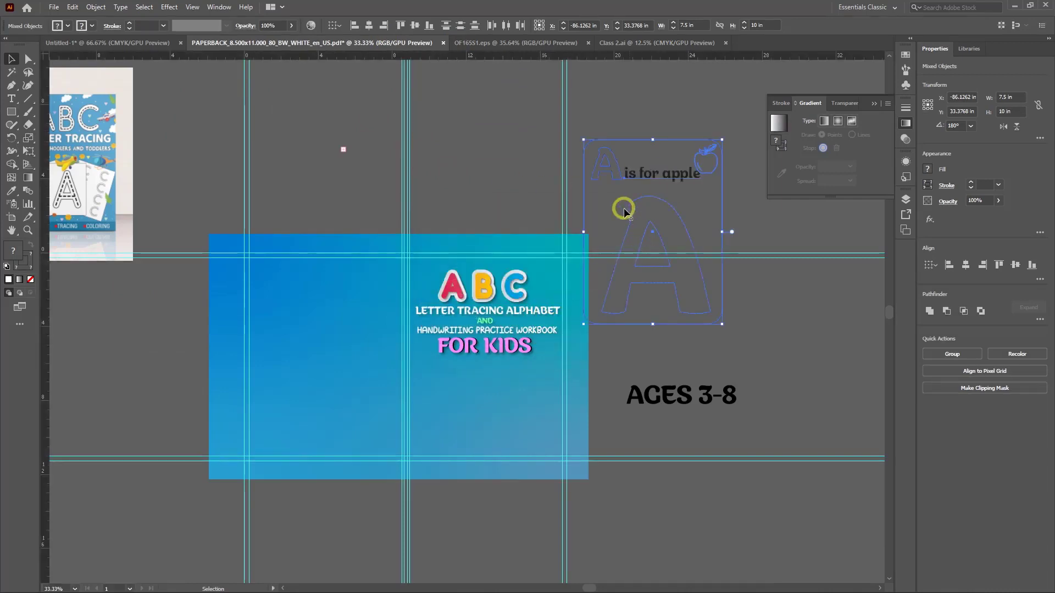
Move the pasted "A is for apple" page onto the empty canvas clear of the cover and group all its parts
{"action": "key", "text": "ctrl+minus"}
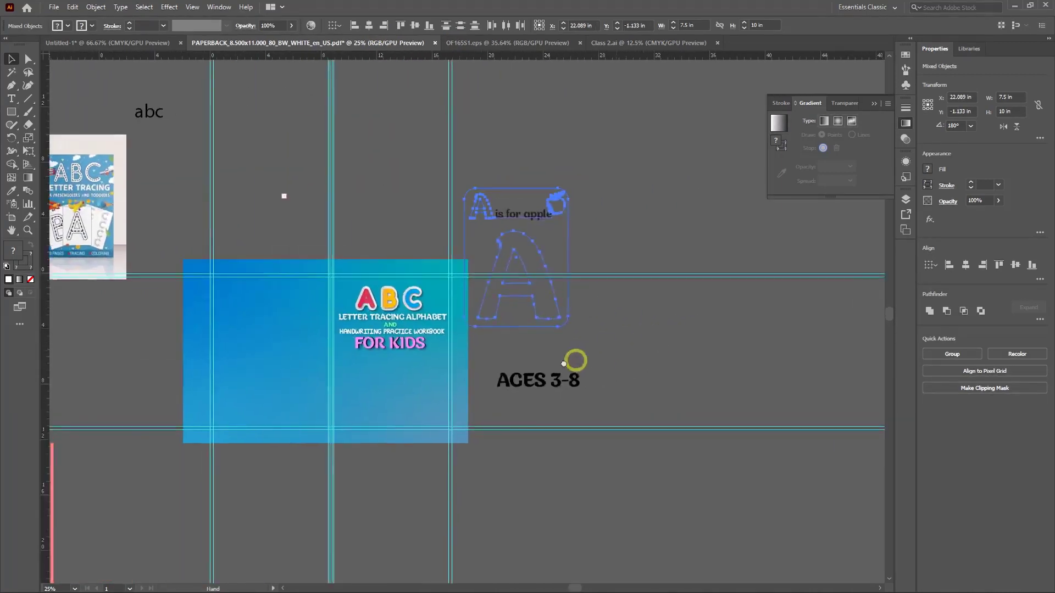
{"action": "left_click_drag", "start_coordinate": [443, 230], "coordinate": [519, 147]}
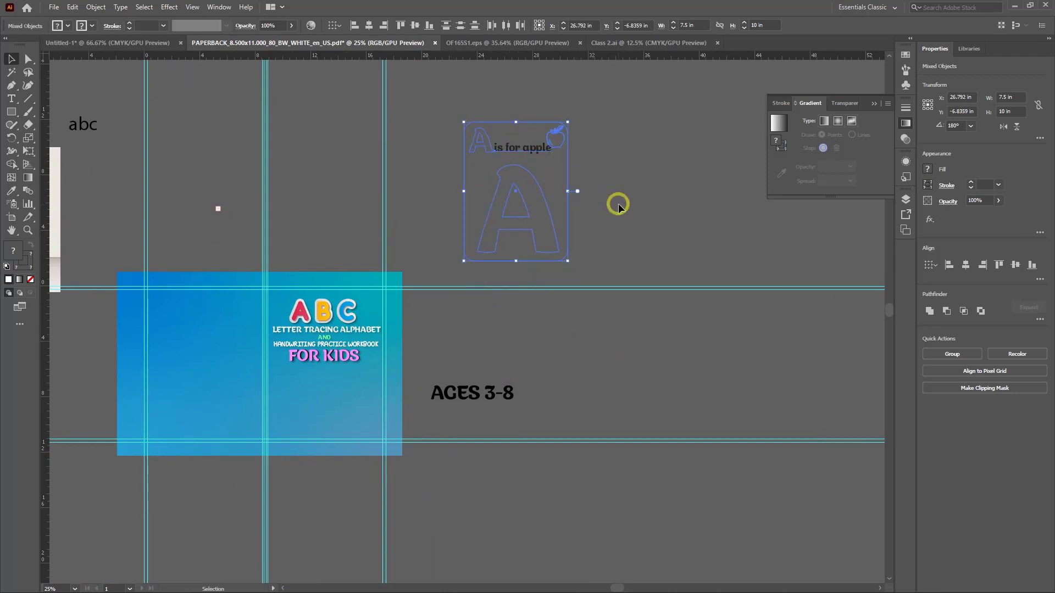
{"action": "left_click", "coordinate": [440, 102]}
{"action": "left_click", "coordinate": [571, 253]}
{"action": "key", "text": "a"}
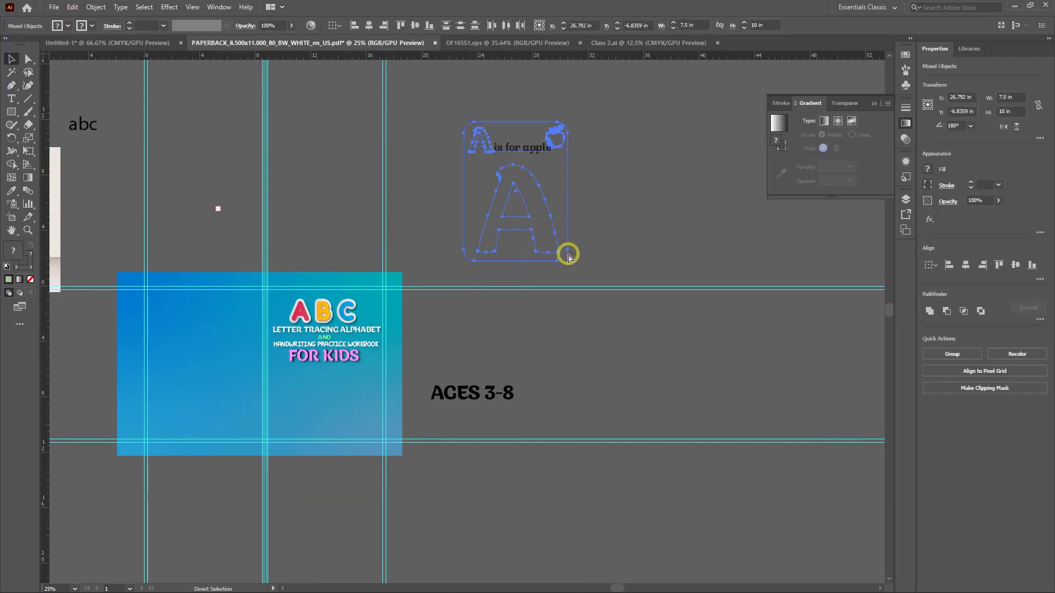
{"action": "key", "text": "ctrl+g"}
{"action": "key", "text": "v"}
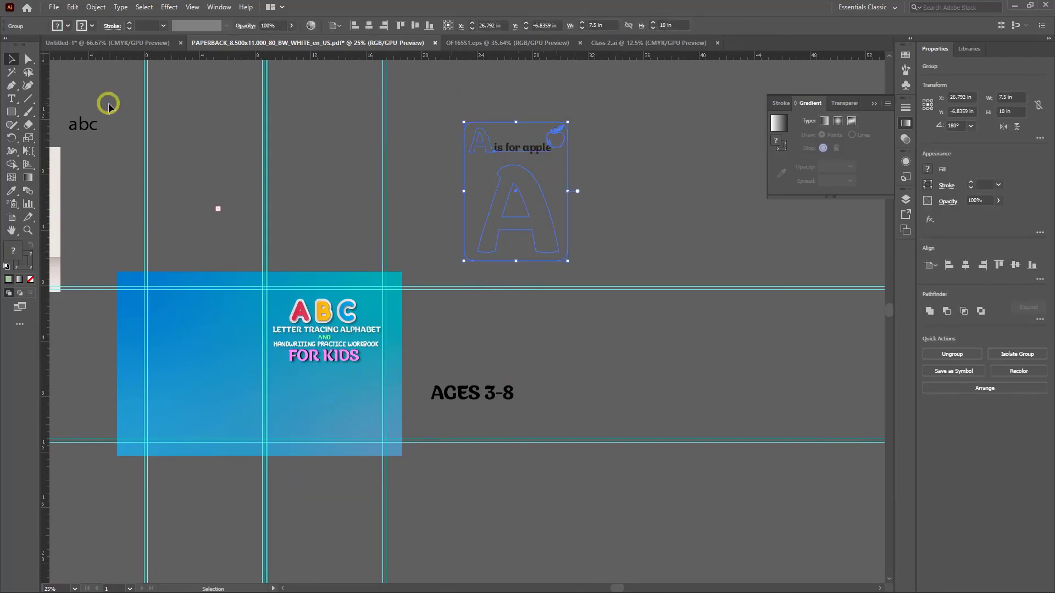
Copy the lowercase "a is for apple" and "B is for boll" pages from Class 2.ai into the cover document, beside the uppercase A page
{"action": "left_click", "coordinate": [647, 48]}
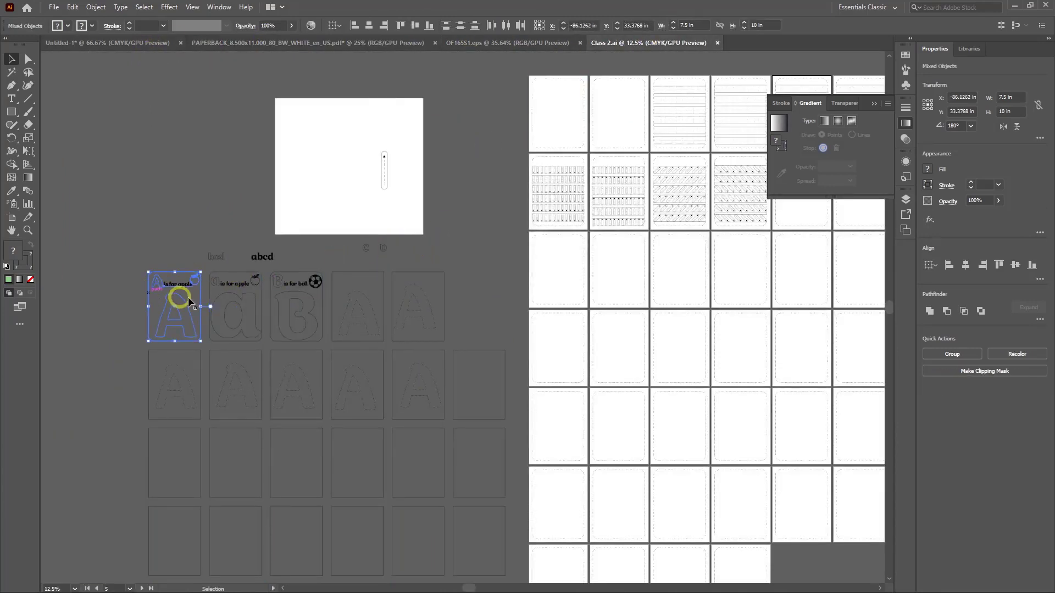
{"action": "mouse_move", "coordinate": [169, 276]}
{"action": "left_mouse_down"}
{"action": "mouse_move", "coordinate": [153, 252]}
{"action": "mouse_move", "coordinate": [176, 277]}
{"action": "left_mouse_up"}
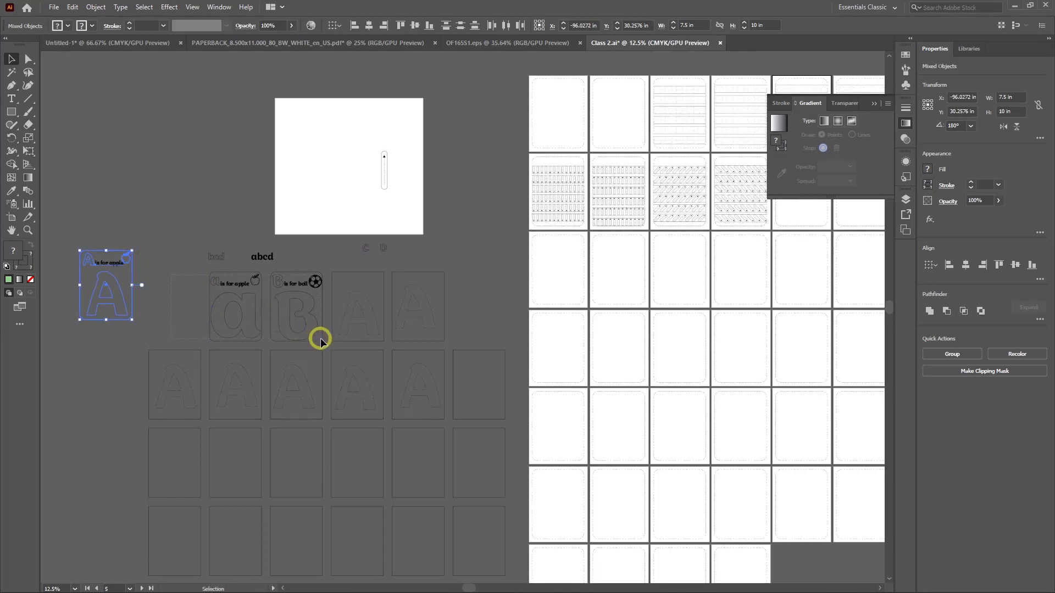
{"action": "left_click_drag", "start_coordinate": [320, 342], "coordinate": [210, 272]}
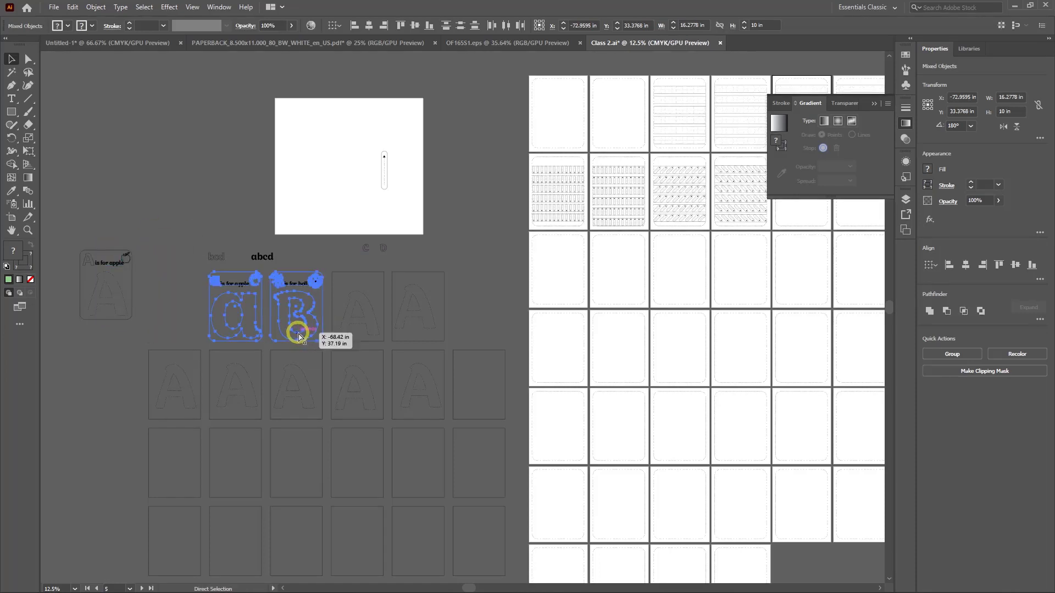
{"action": "left_click", "coordinate": [391, 42]}
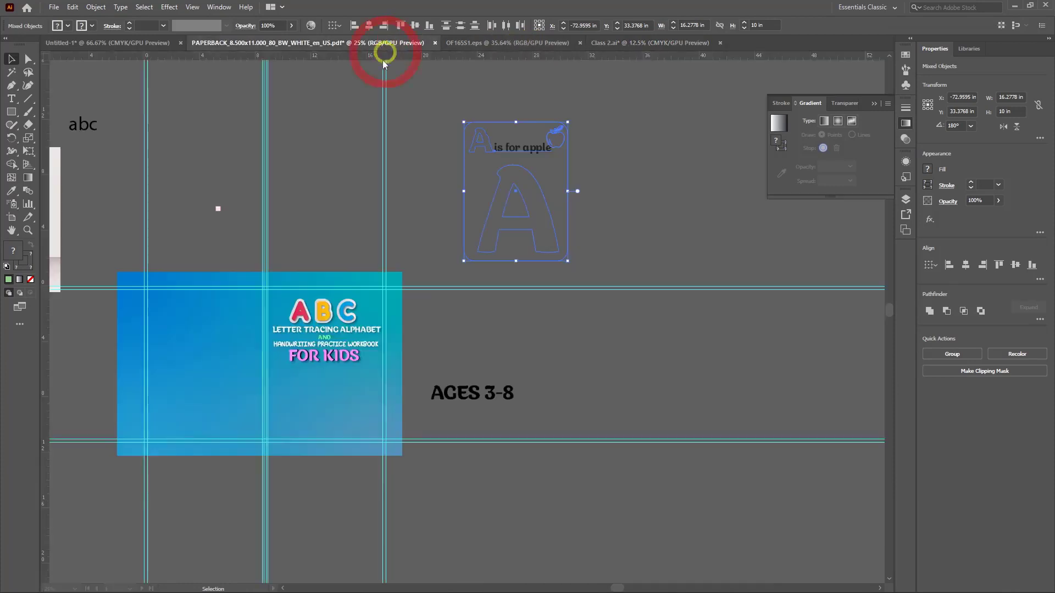
{"action": "left_click_drag", "start_coordinate": [367, 222], "coordinate": [378, 228]}
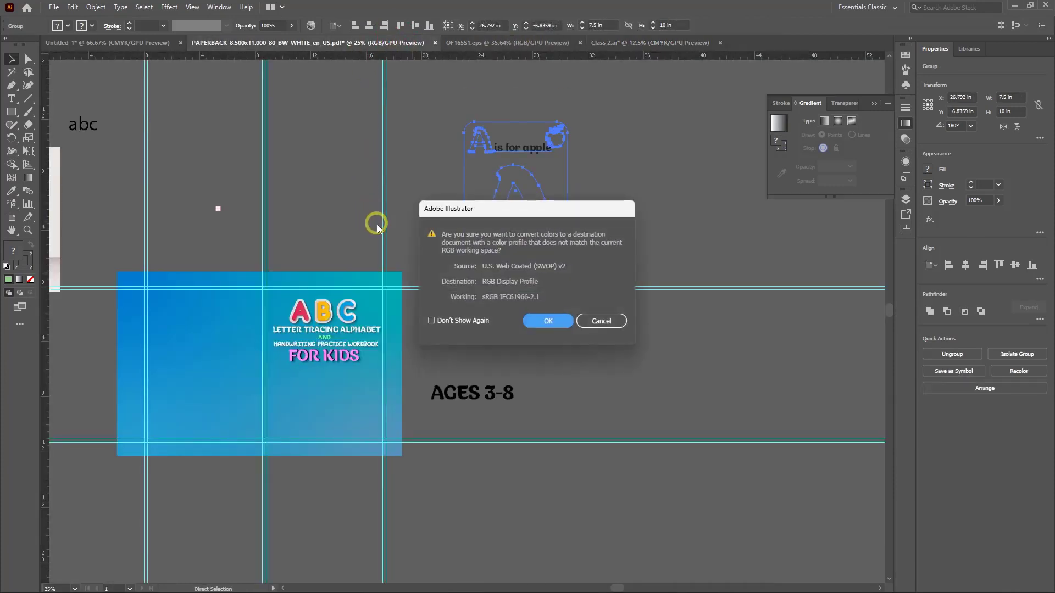
{"action": "left_click", "coordinate": [548, 321]}
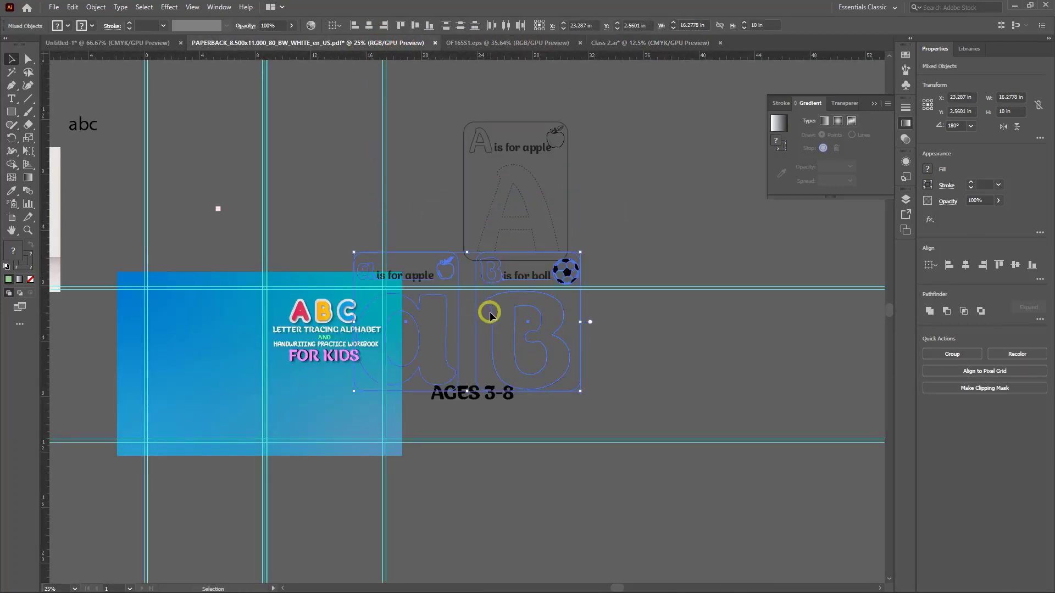
{"action": "left_click_drag", "start_coordinate": [491, 315], "coordinate": [727, 174]}
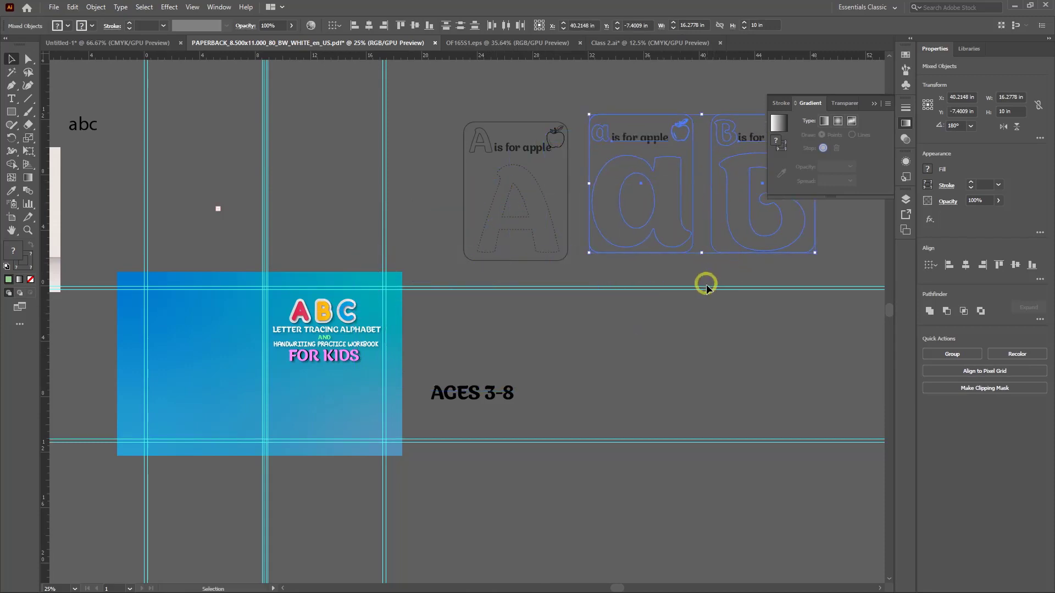
{"action": "left_click_drag", "start_coordinate": [692, 330], "coordinate": [500, 388]}
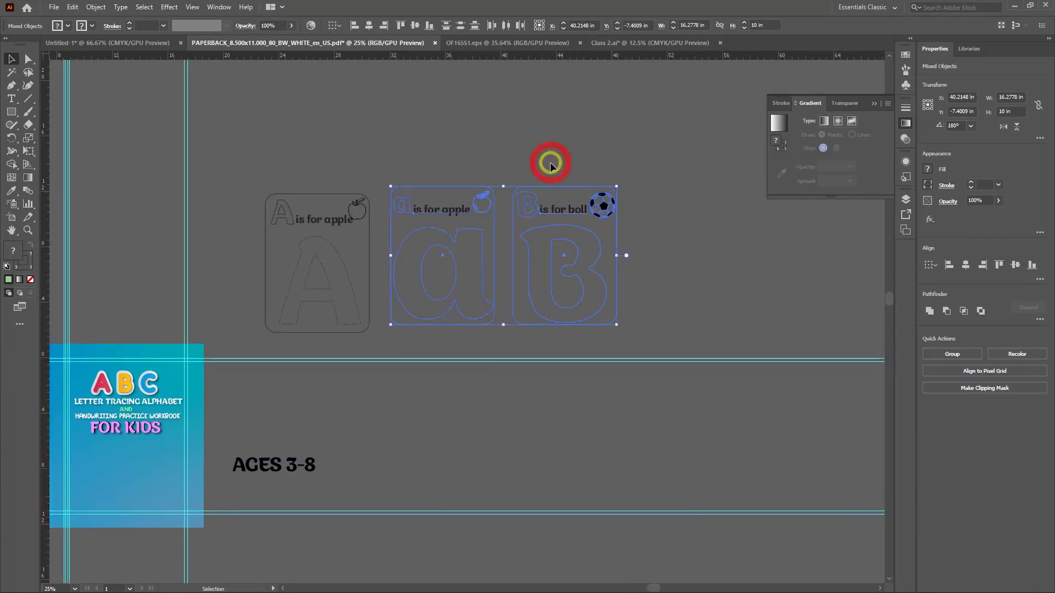
Group the parts of the "B is for boll" page and of the lowercase "a is for apple" page as two separate groups
{"action": "left_click_drag", "start_coordinate": [515, 160], "coordinate": [609, 317]}
{"action": "key", "text": "v"}
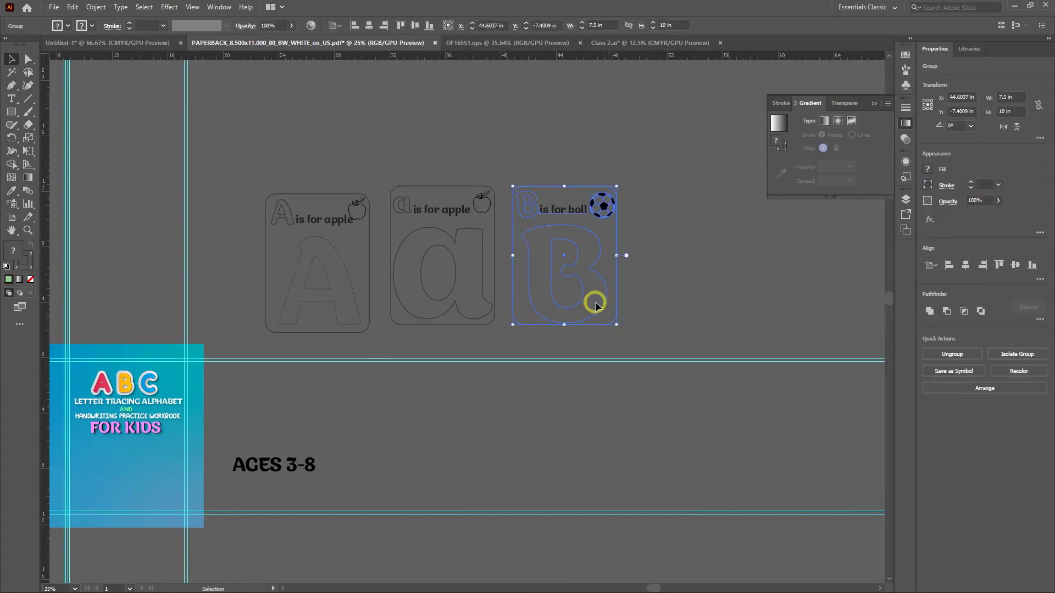
{"action": "left_click_drag", "start_coordinate": [394, 172], "coordinate": [494, 327]}
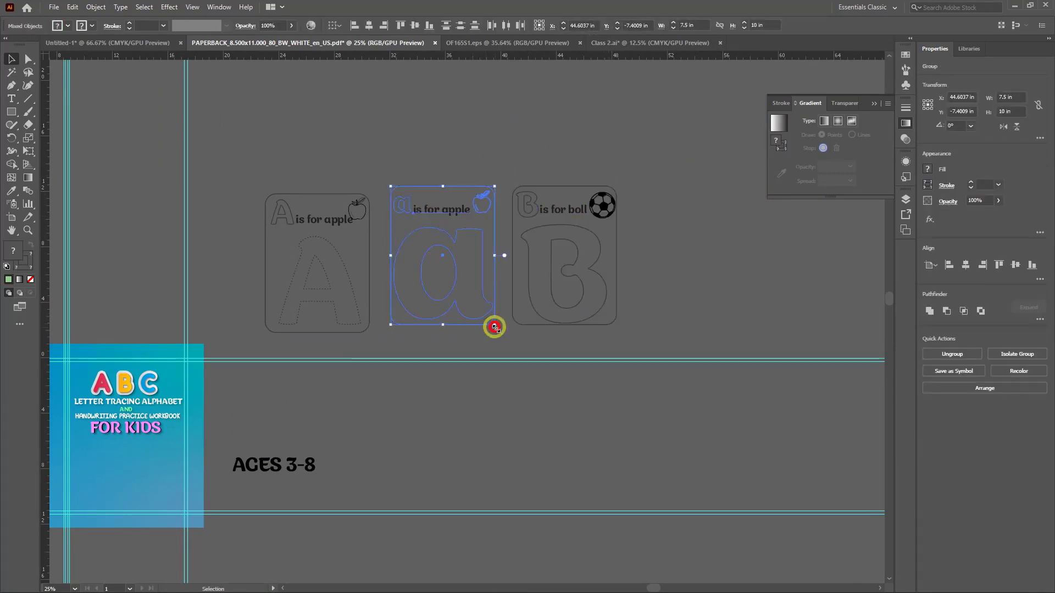
{"action": "key", "text": "a"}
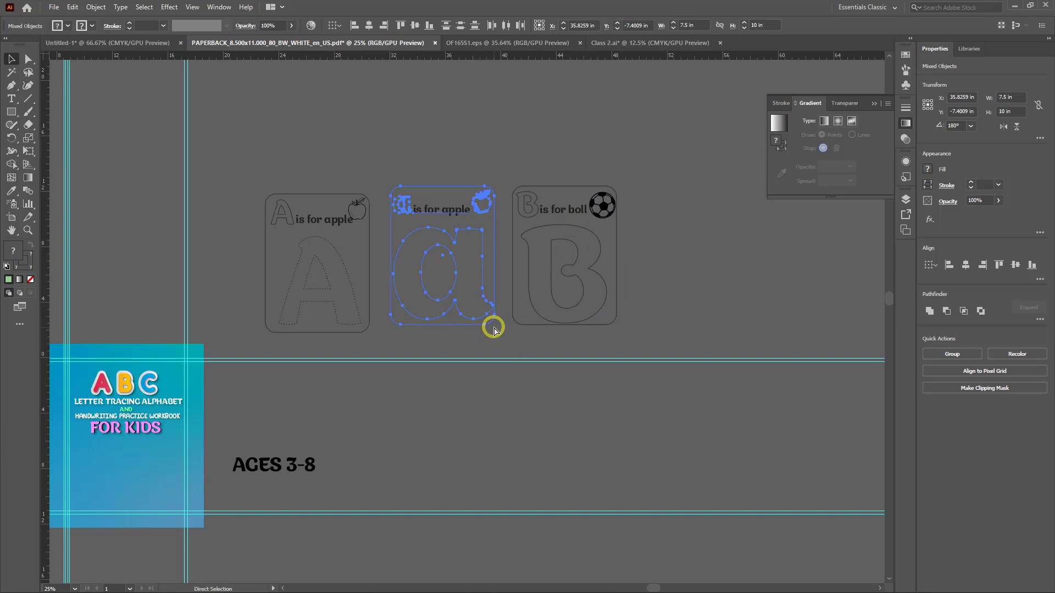
{"action": "key", "text": "v"}
{"action": "left_click", "coordinate": [662, 269]}
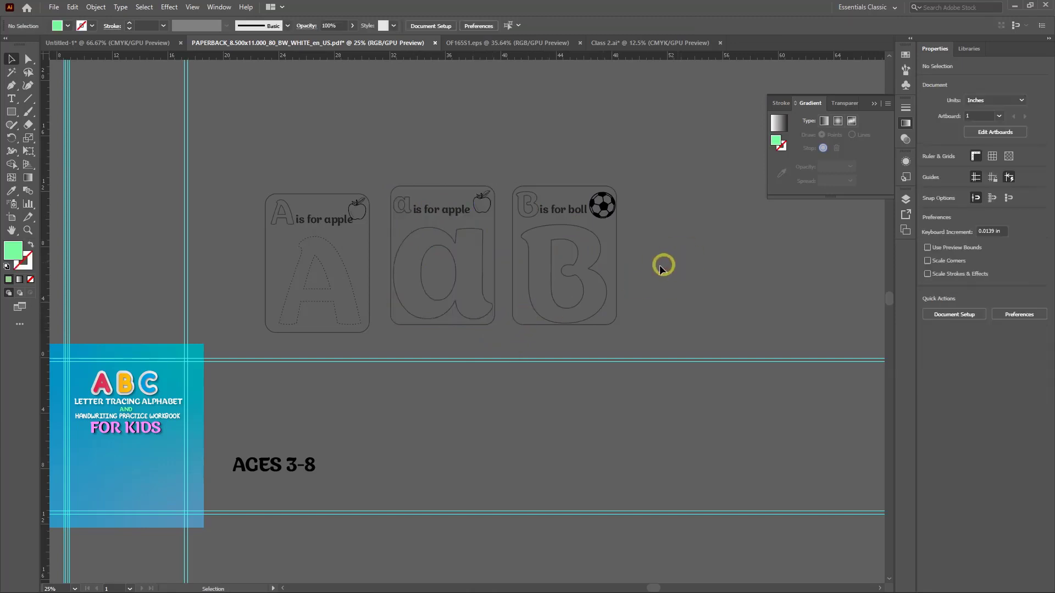
Create a rectangle 8.5 in wide and 11 in high on the empty canvas beside the B page
{"action": "mouse_move", "coordinate": [683, 265]}
{"action": "left_mouse_down"}
{"action": "mouse_move", "coordinate": [624, 266]}
{"action": "mouse_move", "coordinate": [685, 249]}
{"action": "left_mouse_up"}
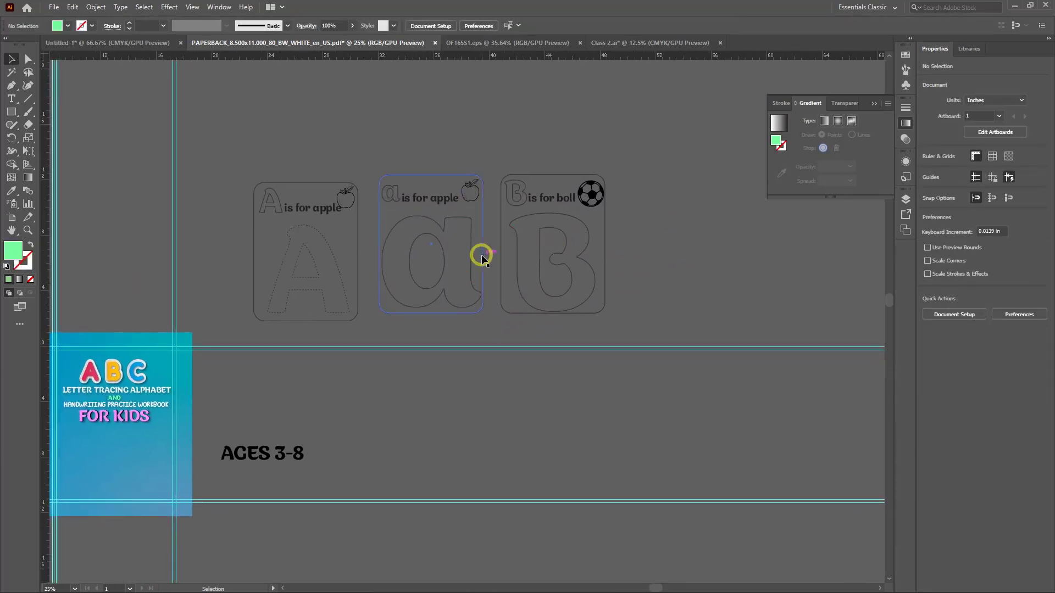
{"action": "key", "text": "m"}
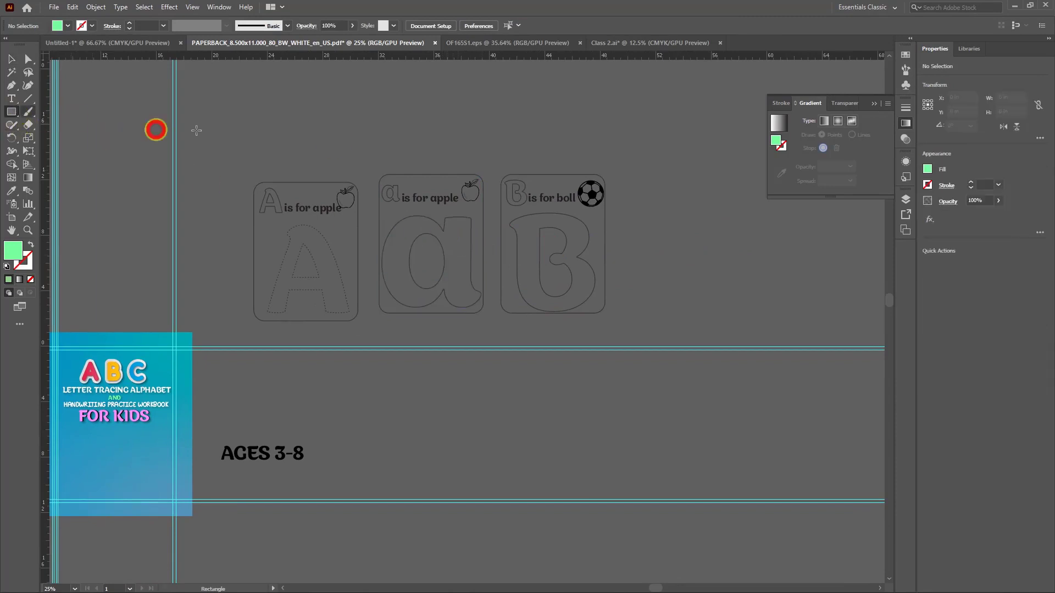
{"action": "left_click", "coordinate": [661, 194]}
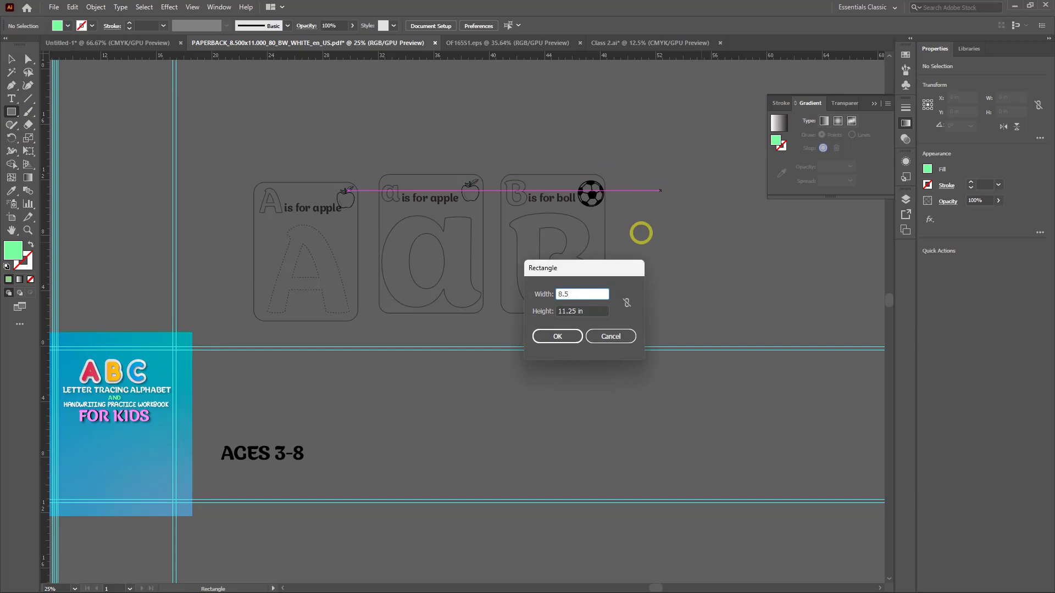
{"action": "left_click", "coordinate": [545, 312]}
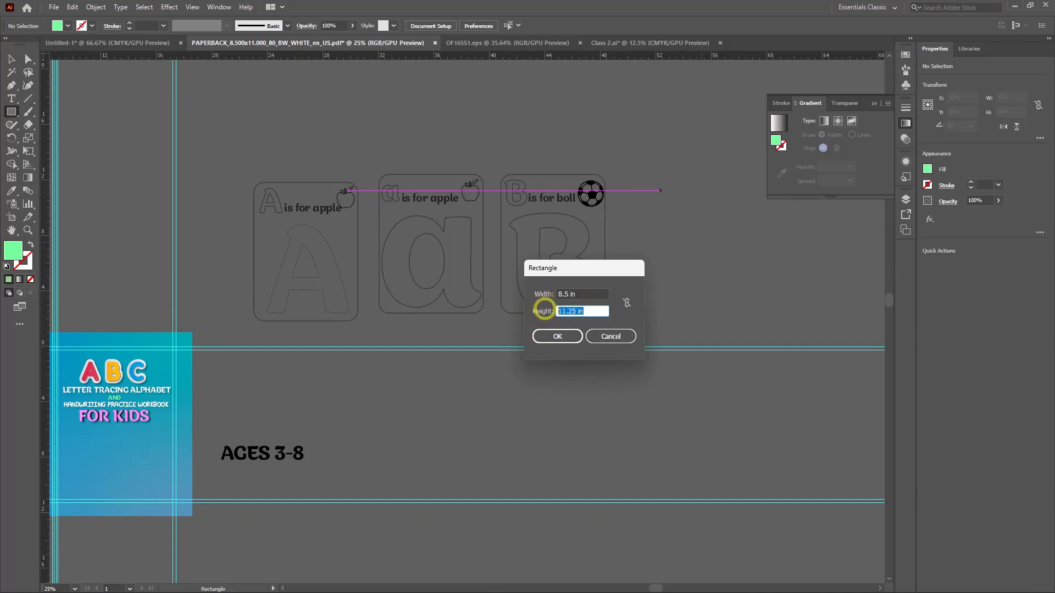
{"action": "key", "text": "Return"}
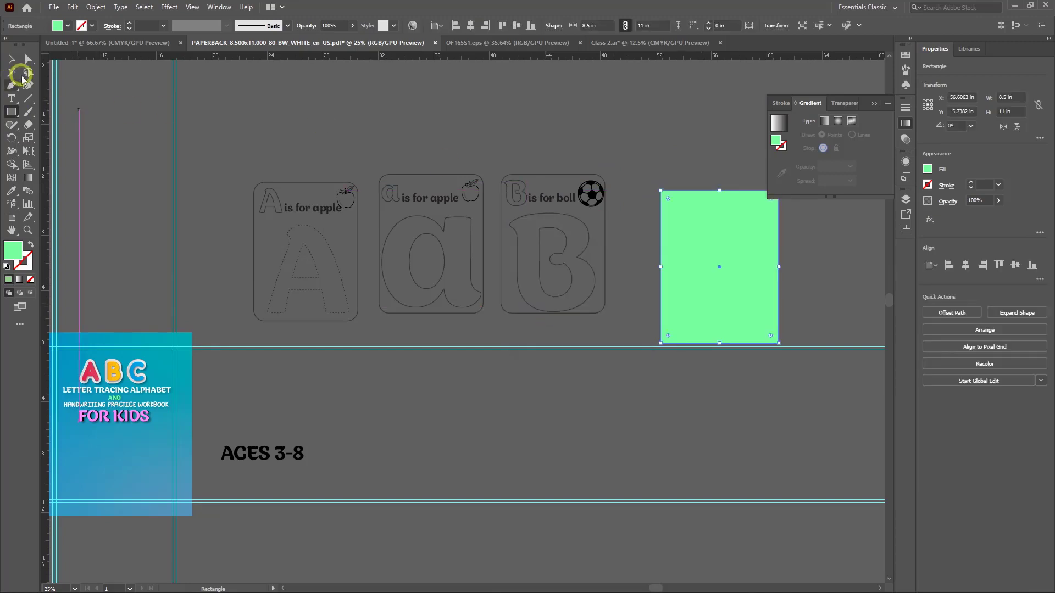
Fill the 8.5 by 11 in rectangle with white and move it closer to the B page
{"action": "double_click", "coordinate": [12, 256]}
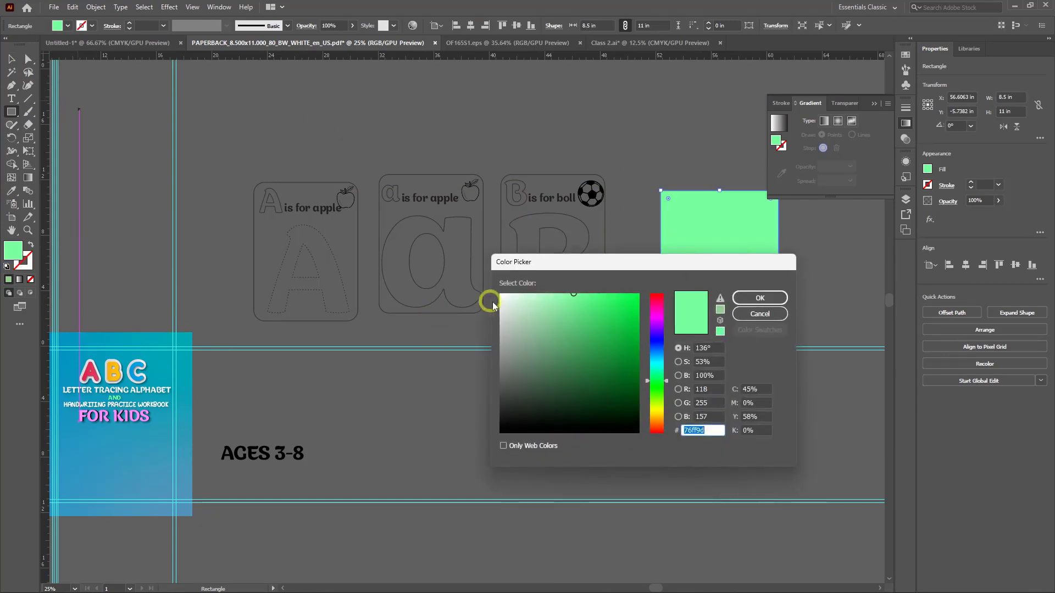
{"action": "left_click_drag", "start_coordinate": [506, 298], "coordinate": [509, 286]}
{"action": "left_click", "coordinate": [746, 300]}
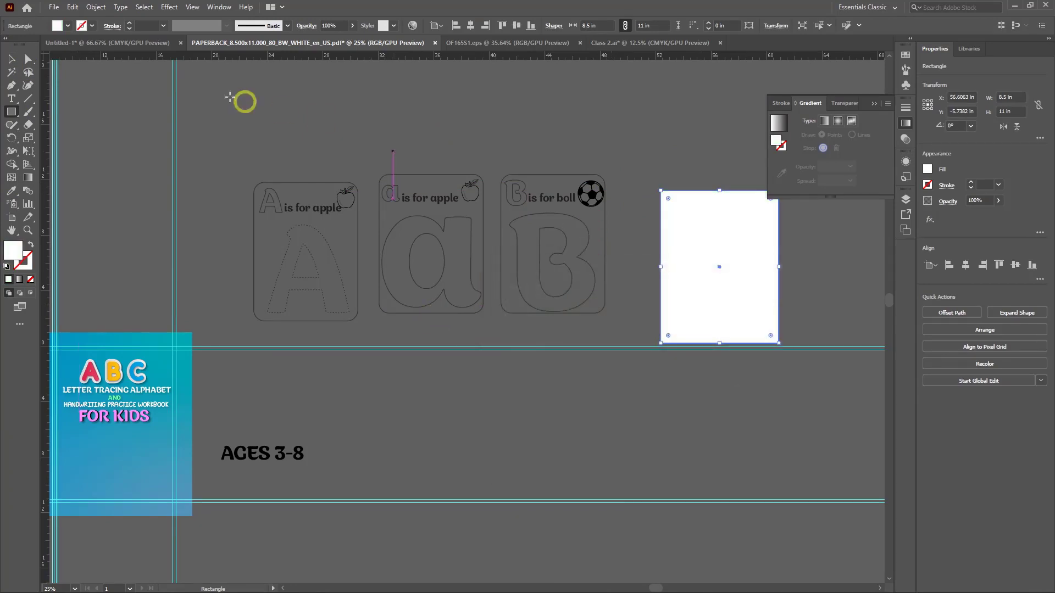
{"action": "left_click", "coordinate": [23, 63]}
{"action": "left_click_drag", "start_coordinate": [715, 279], "coordinate": [710, 244]}
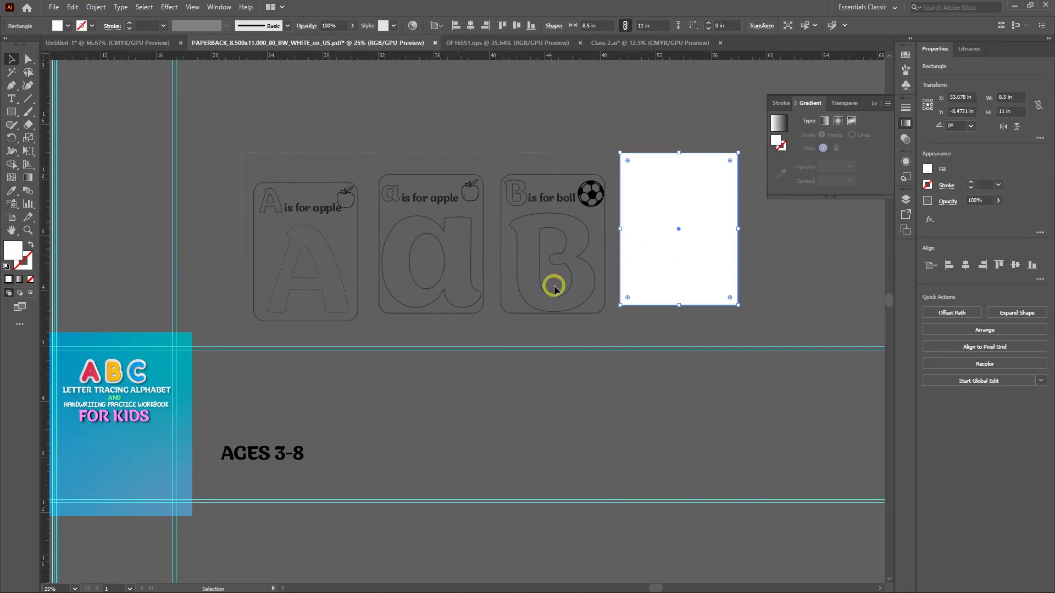
Bring the three grouped letter pages to the front of the stacking order
{"action": "left_click", "coordinate": [555, 302]}
{"action": "right_click", "coordinate": [538, 271]}
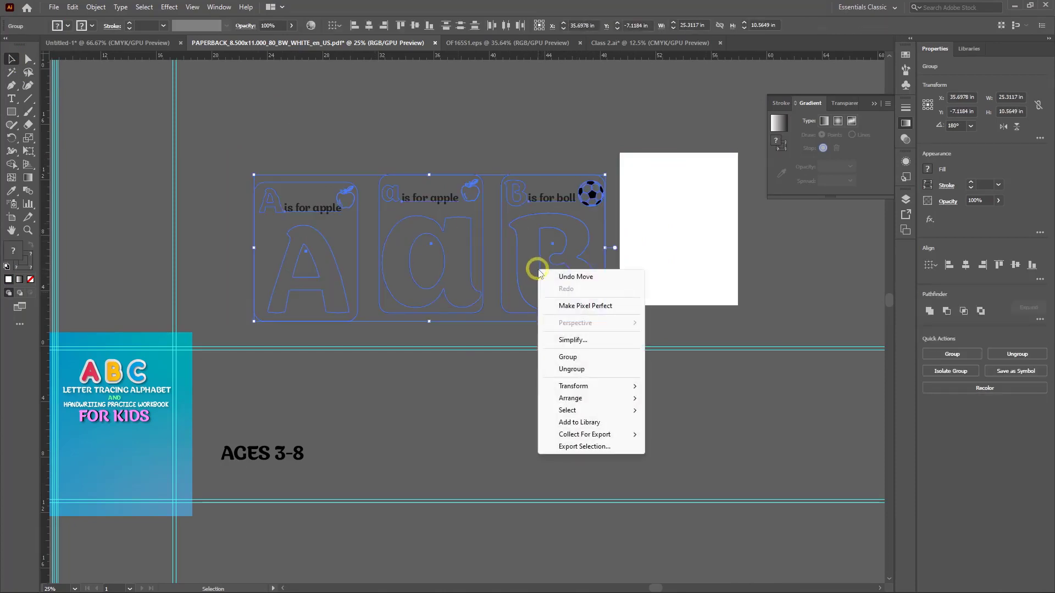
{"action": "left_click", "coordinate": [604, 403]}
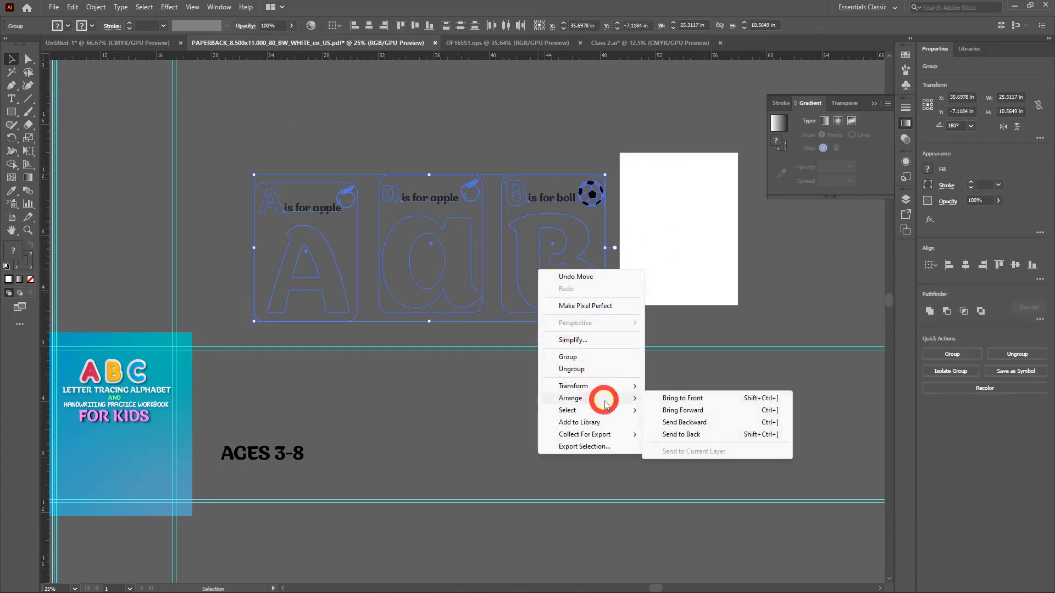
{"action": "left_click", "coordinate": [717, 400]}
{"action": "left_click", "coordinate": [511, 159]}
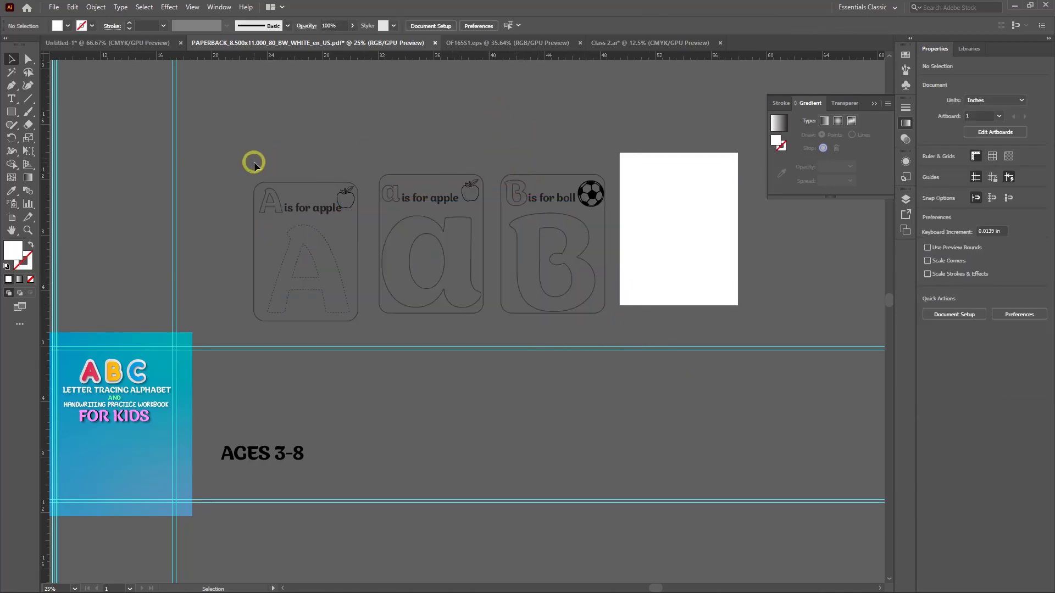
Make two copies of the white 8.5 by 11 in sheet above the letter pages
{"action": "left_click", "coordinate": [699, 208]}
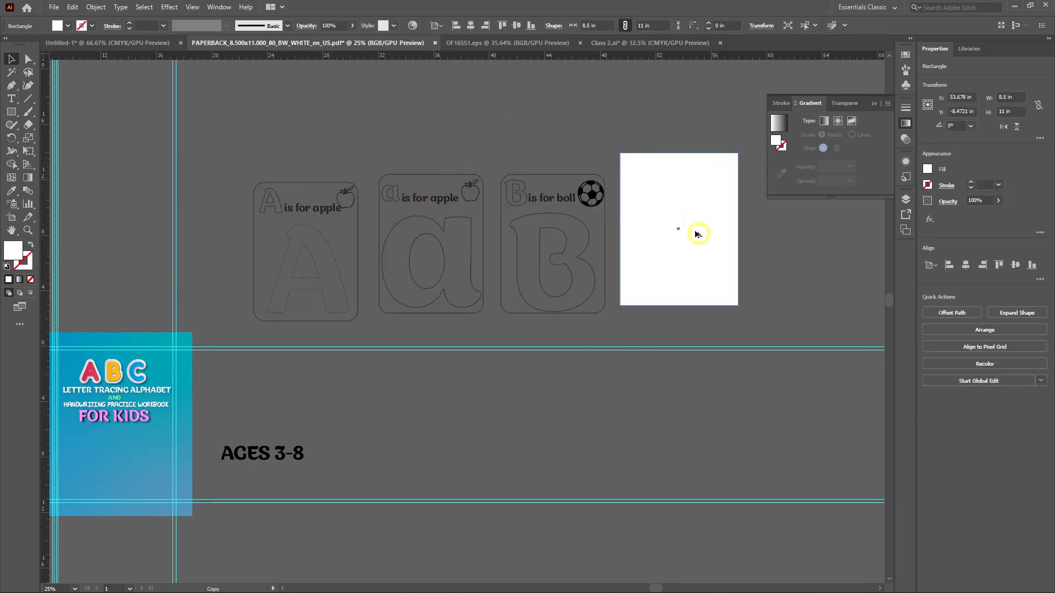
{"action": "left_click_drag", "start_coordinate": [697, 234], "coordinate": [318, 104]}
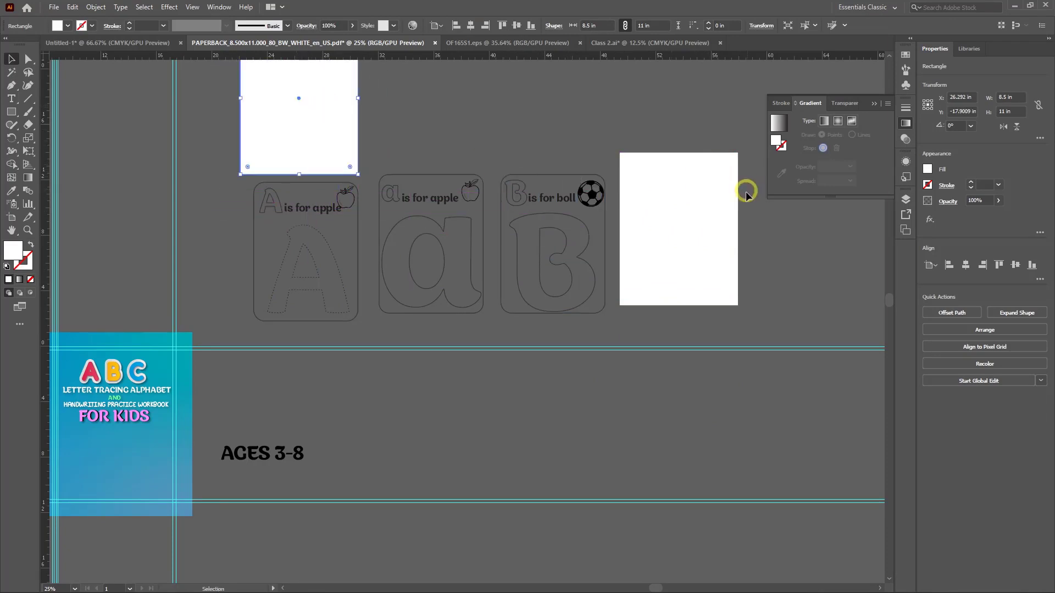
{"action": "left_click_drag", "start_coordinate": [697, 214], "coordinate": [446, 61]}
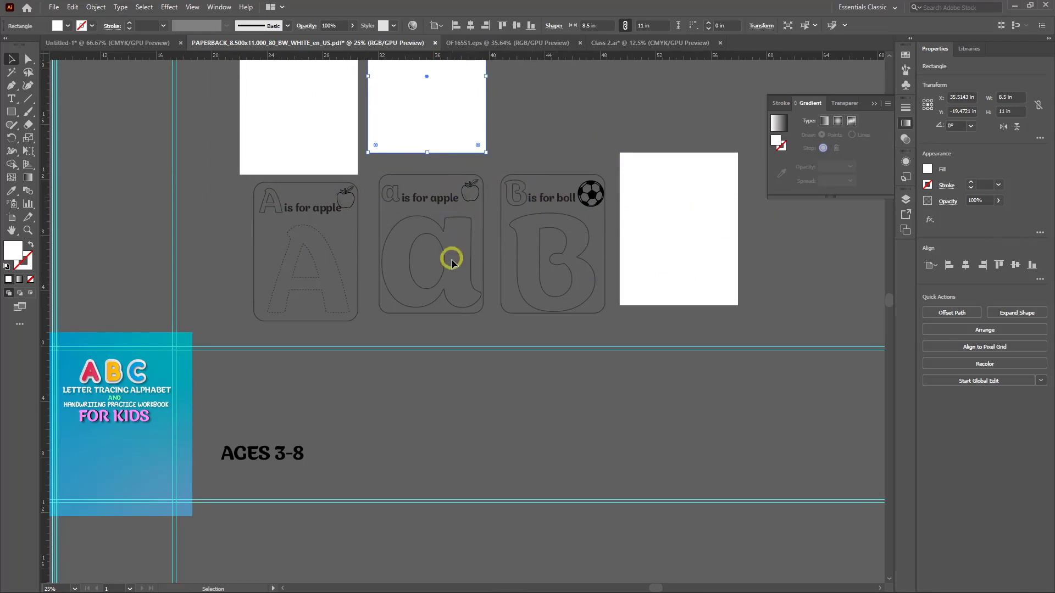
Place one white sheet behind the uppercase "A is for apple" page and centre the two on each other horizontally
{"action": "key", "text": "ctrl+minus"}
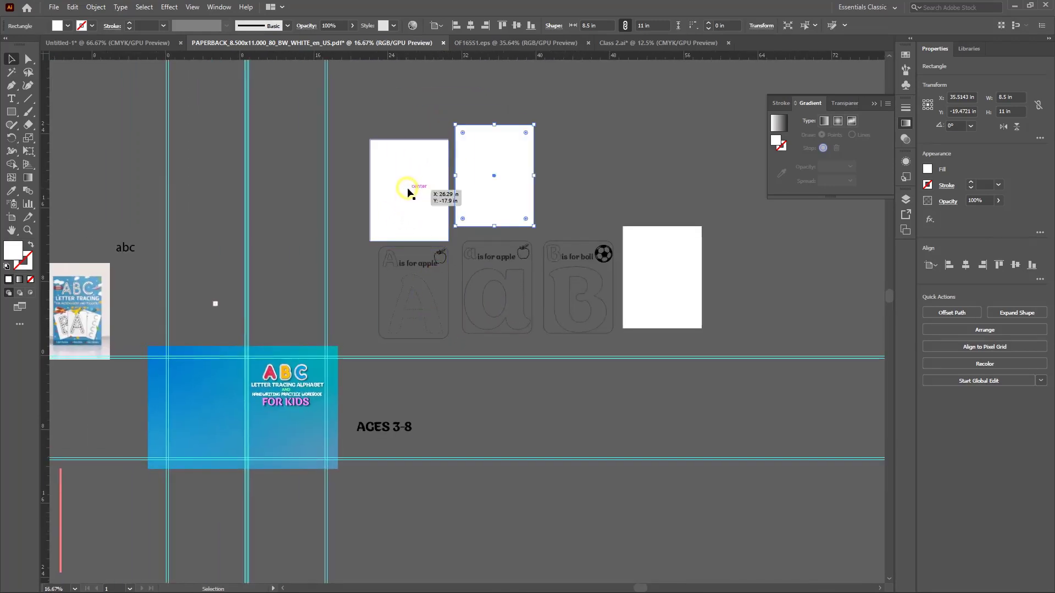
{"action": "left_click_drag", "start_coordinate": [408, 192], "coordinate": [407, 295]}
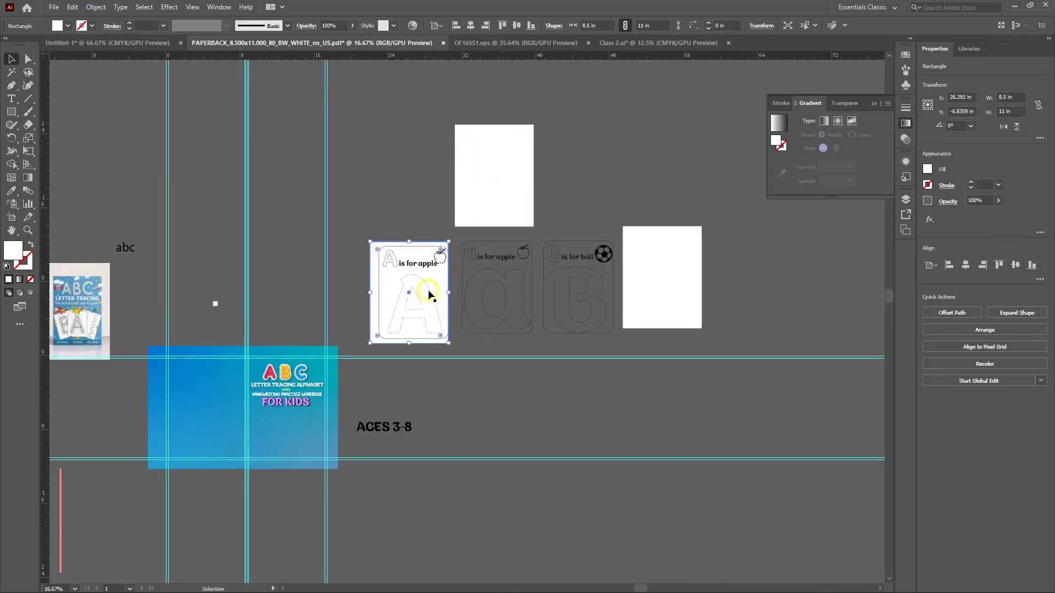
{"action": "scroll", "coordinate": [443, 326], "scroll_direction": "up", "scroll_amount": 2}
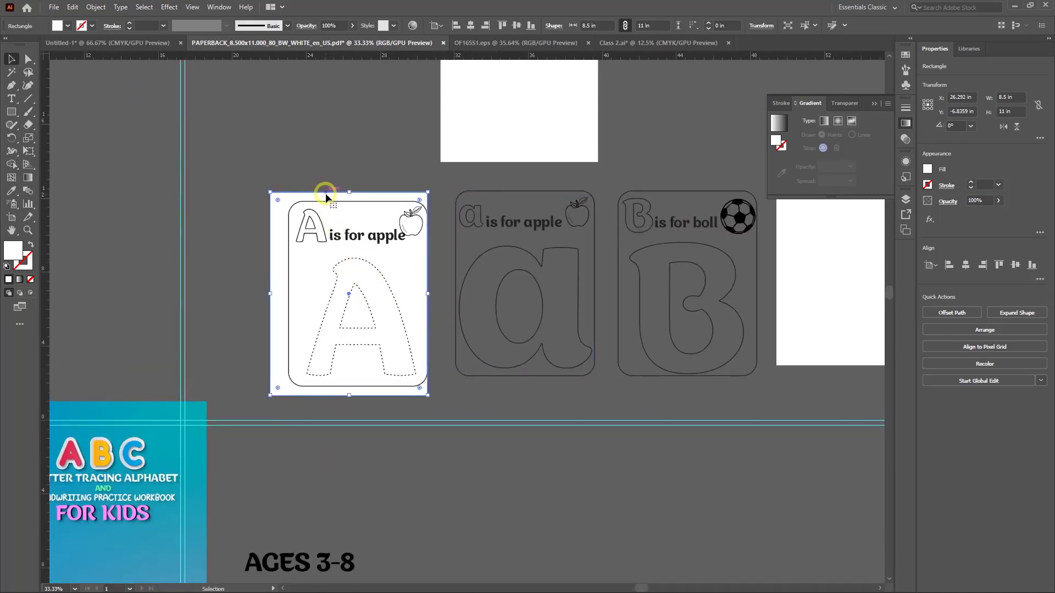
{"action": "left_click", "coordinate": [342, 211], "text": "shift"}
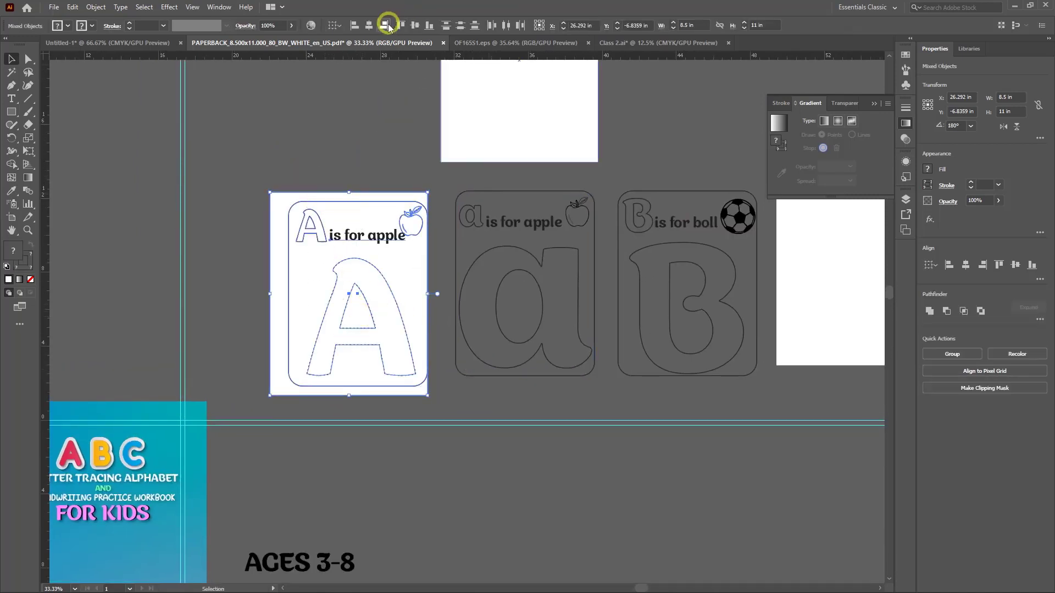
{"action": "left_click", "coordinate": [371, 26]}
{"action": "left_click", "coordinate": [429, 26]}
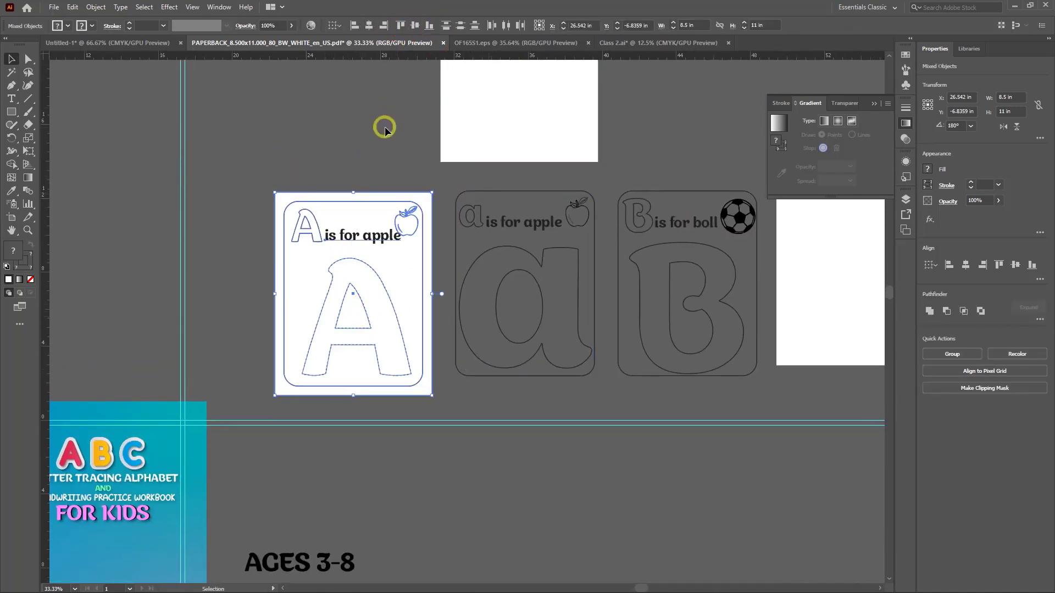
{"action": "left_click", "coordinate": [384, 128]}
Place the other two white sheets behind the lowercase "a is for apple" and "B is for boll" pages, centring each pair
{"action": "left_click_drag", "start_coordinate": [506, 115], "coordinate": [510, 334]}
{"action": "left_click", "coordinate": [514, 252], "text": "shift"}
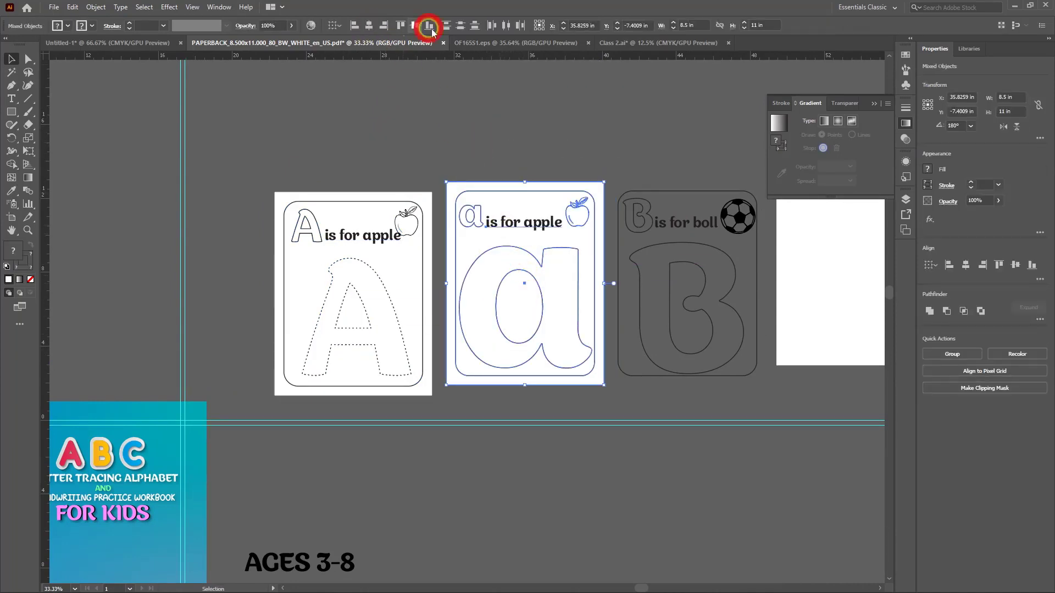
{"action": "left_click_drag", "start_coordinate": [779, 236], "coordinate": [684, 228]}
{"action": "left_click", "coordinate": [660, 192], "text": "shift"}
{"action": "left_click", "coordinate": [362, 26]}
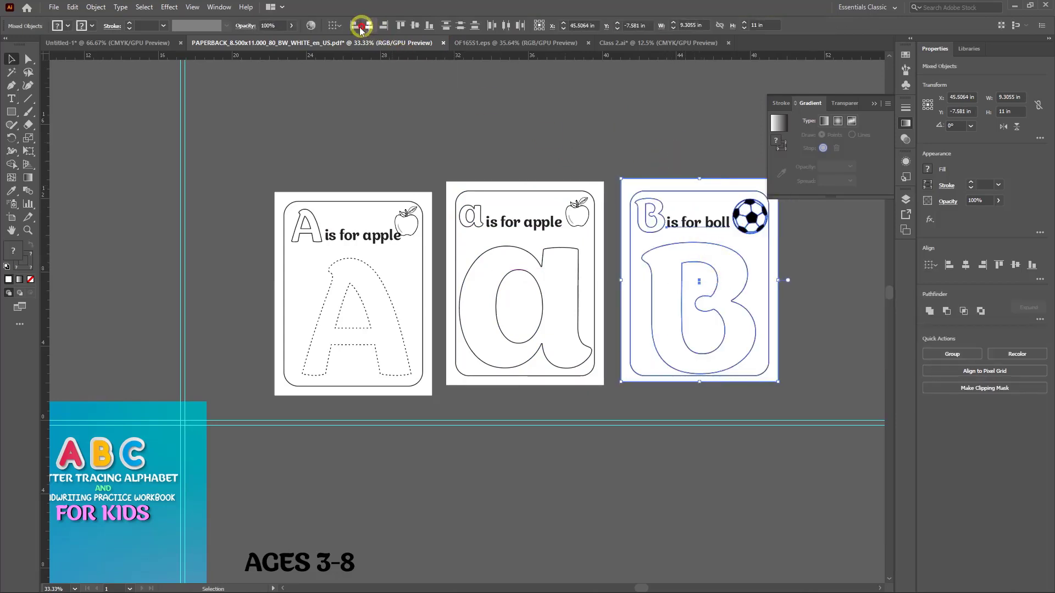
{"action": "left_click", "coordinate": [414, 26]}
{"action": "left_click", "coordinate": [467, 108]}
Group the lowercase a page with its white sheet and the B page with its own sheet
{"action": "left_click", "coordinate": [537, 306]}
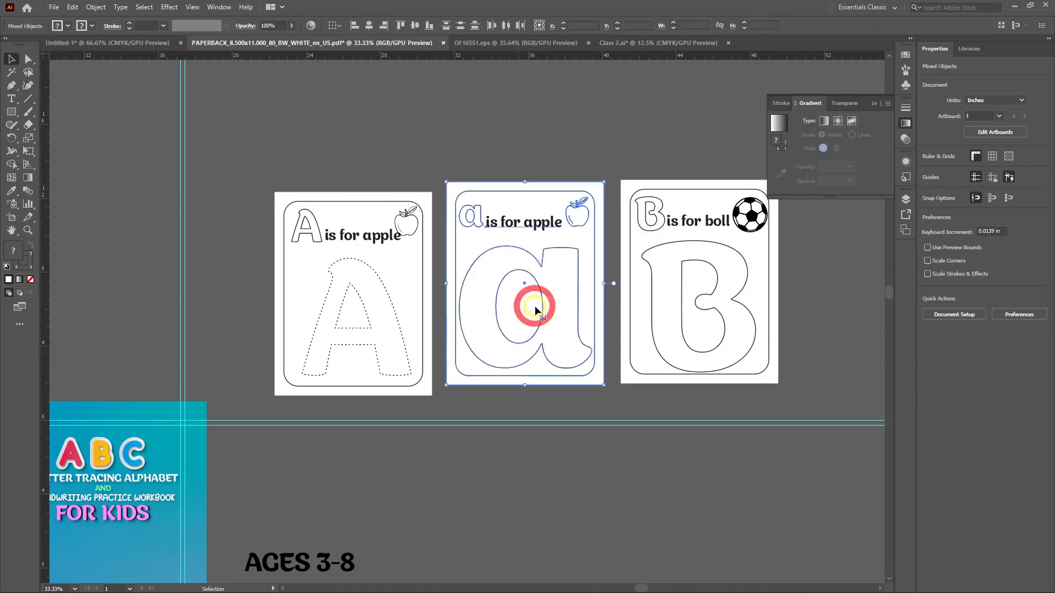
{"action": "right_click", "coordinate": [535, 305]}
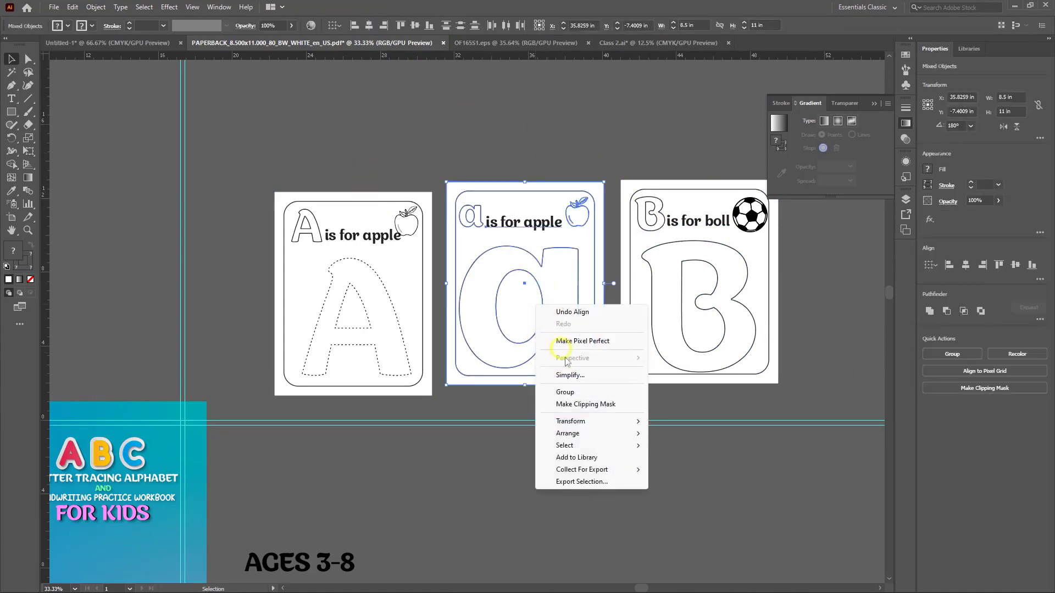
{"action": "left_click", "coordinate": [565, 392]}
{"action": "right_click", "coordinate": [687, 268]}
{"action": "left_click", "coordinate": [715, 351]}
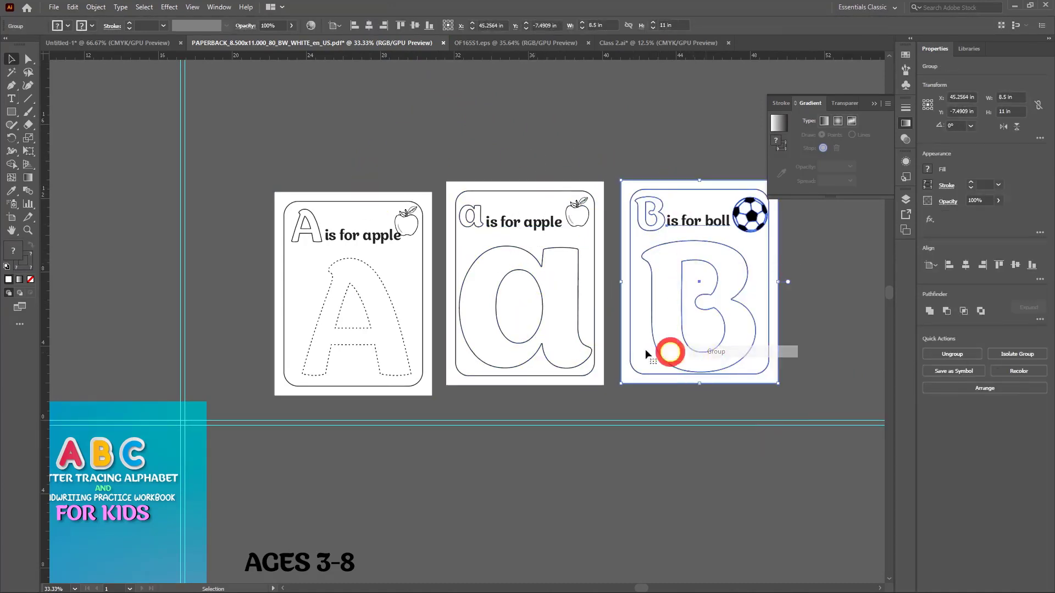
Group the uppercase "A is for apple" page with its white sheet
{"action": "left_click_drag", "start_coordinate": [291, 194], "coordinate": [372, 329]}
{"action": "key", "text": "ctrl+z"}
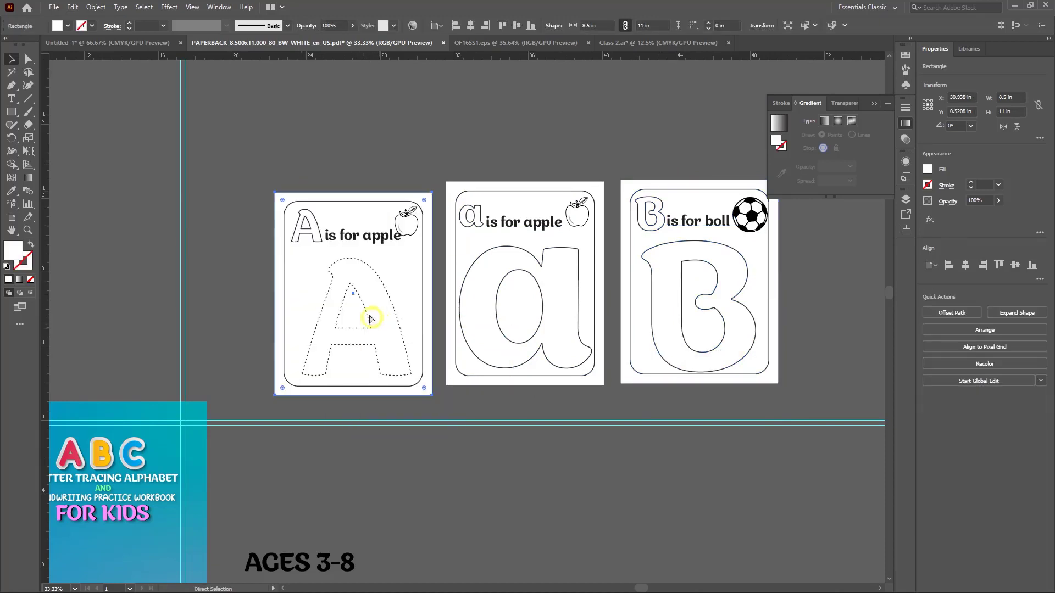
{"action": "left_click_drag", "start_coordinate": [273, 172], "coordinate": [348, 249]}
{"action": "right_click", "coordinate": [358, 285]}
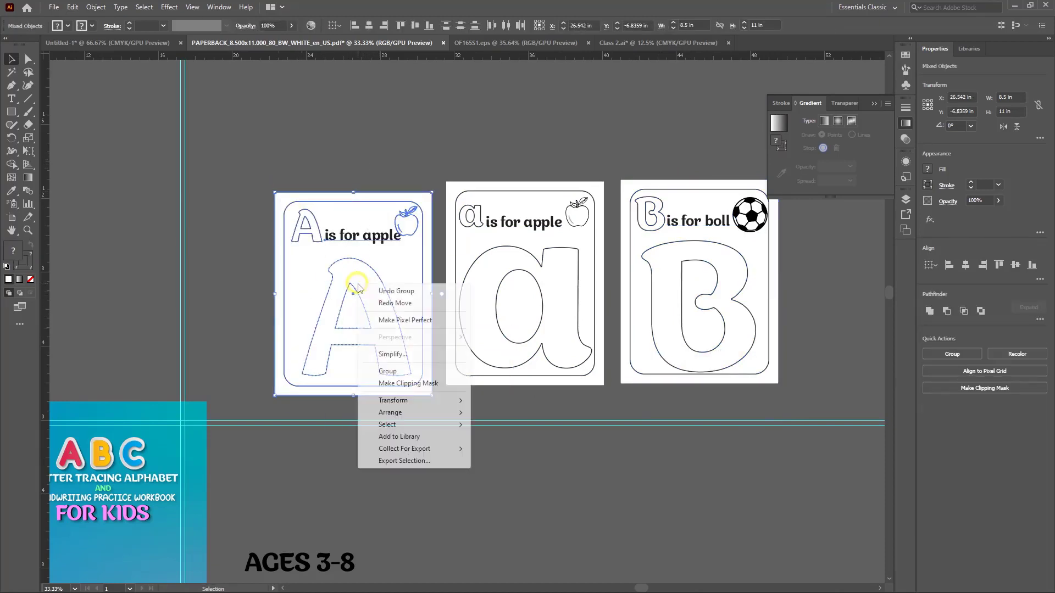
{"action": "left_click", "coordinate": [403, 370]}
{"action": "left_click", "coordinate": [266, 184]}
Try placing the uppercase A page on the front cover, and take it back off
{"action": "scroll", "coordinate": [290, 186], "scroll_direction": "down", "scroll_amount": 1}
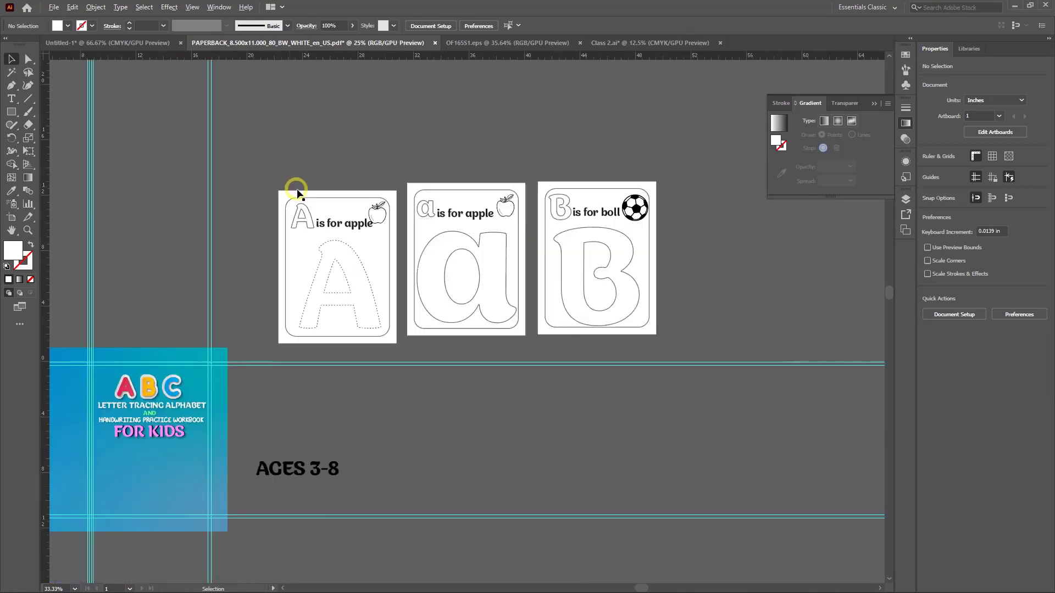
{"action": "left_click_drag", "start_coordinate": [297, 193], "coordinate": [407, 176]}
{"action": "scroll", "coordinate": [514, 337], "scroll_direction": "down", "scroll_amount": 2}
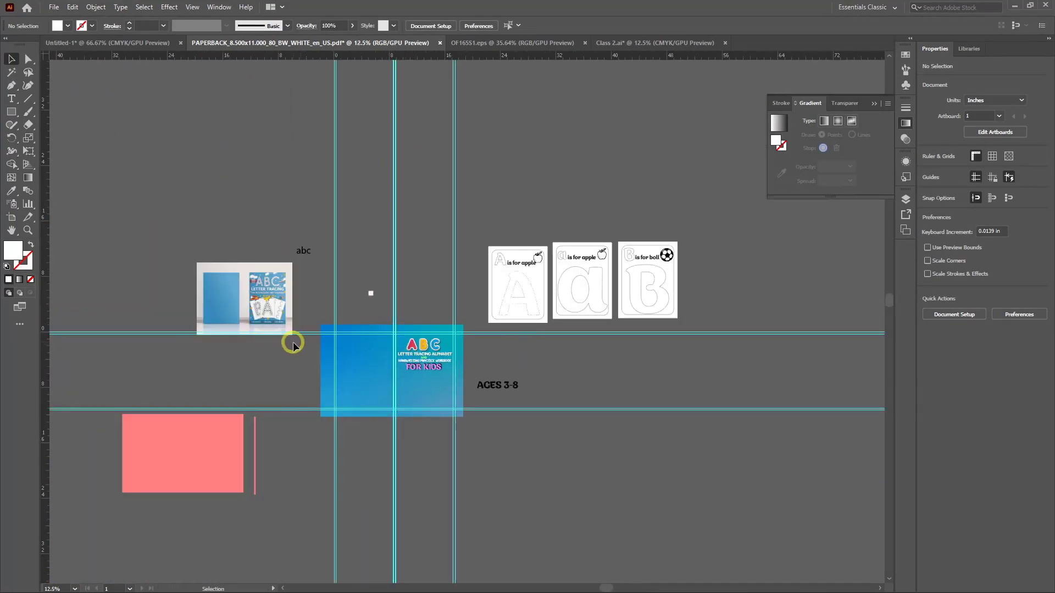
{"action": "scroll", "coordinate": [293, 345], "scroll_direction": "up", "scroll_amount": 2}
{"action": "left_click_drag", "start_coordinate": [309, 349], "coordinate": [168, 292]}
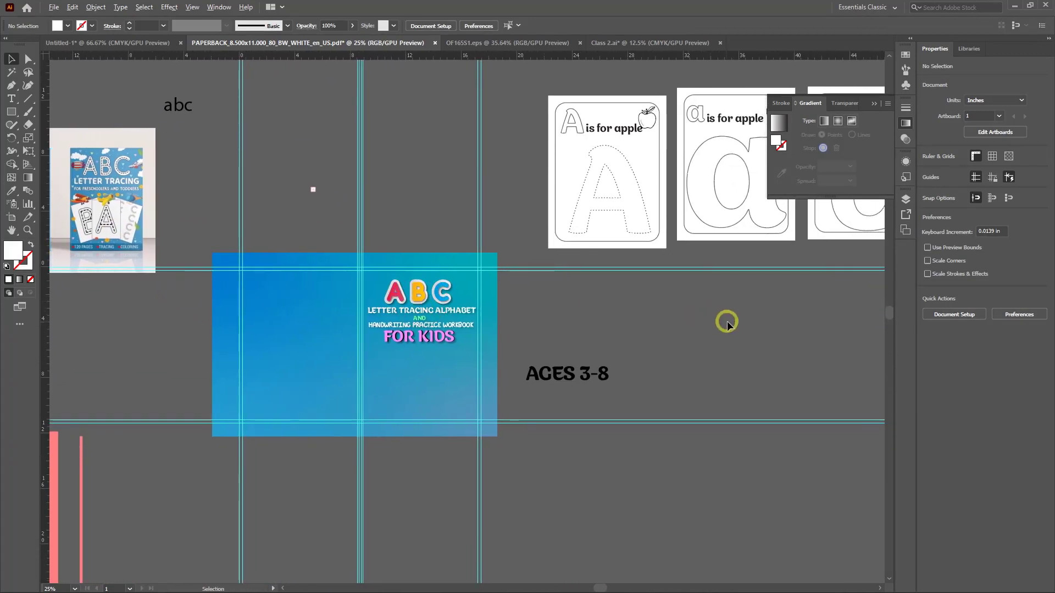
{"action": "left_click_drag", "start_coordinate": [577, 158], "coordinate": [405, 380]}
{"action": "left_click_drag", "start_coordinate": [490, 431], "coordinate": [537, 323]}
{"action": "key", "text": "ctrl+z"}
{"action": "key", "text": "ctrl+z"}
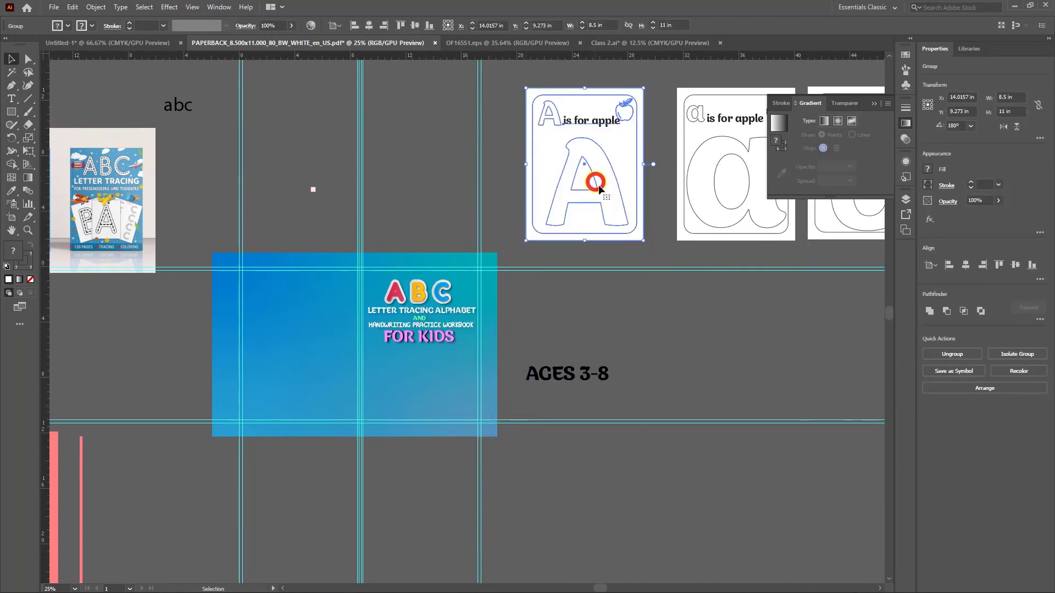
Stack the three letter pages on a common centre and scale them down to about 4.4 by 5.7 in
{"action": "scroll", "coordinate": [648, 259], "scroll_direction": "down", "scroll_amount": 2}
{"action": "left_click_drag", "start_coordinate": [680, 270], "coordinate": [533, 287]}
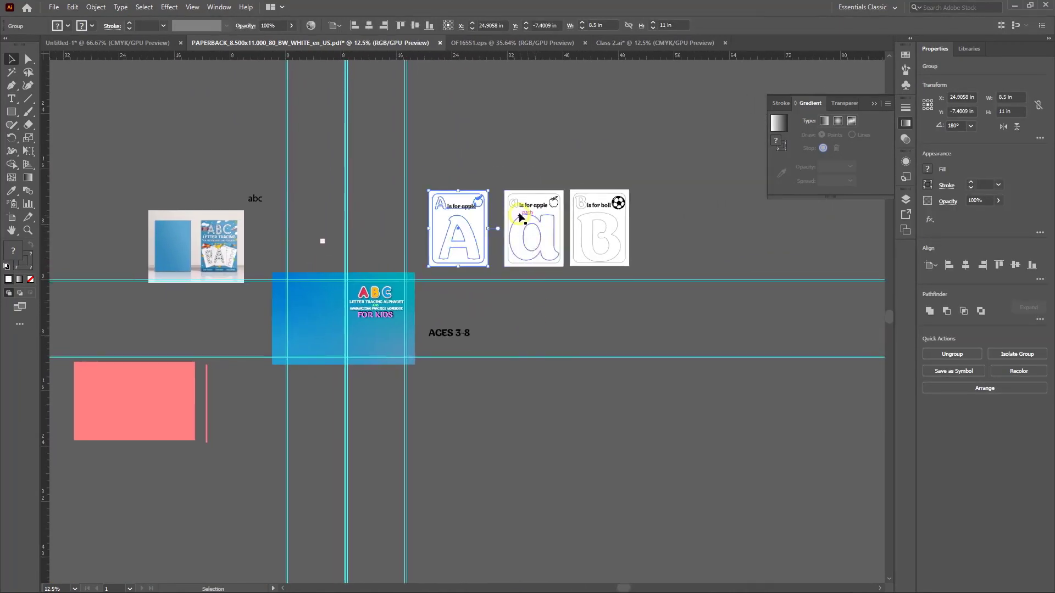
{"action": "left_click_drag", "start_coordinate": [644, 250], "coordinate": [644, 247]}
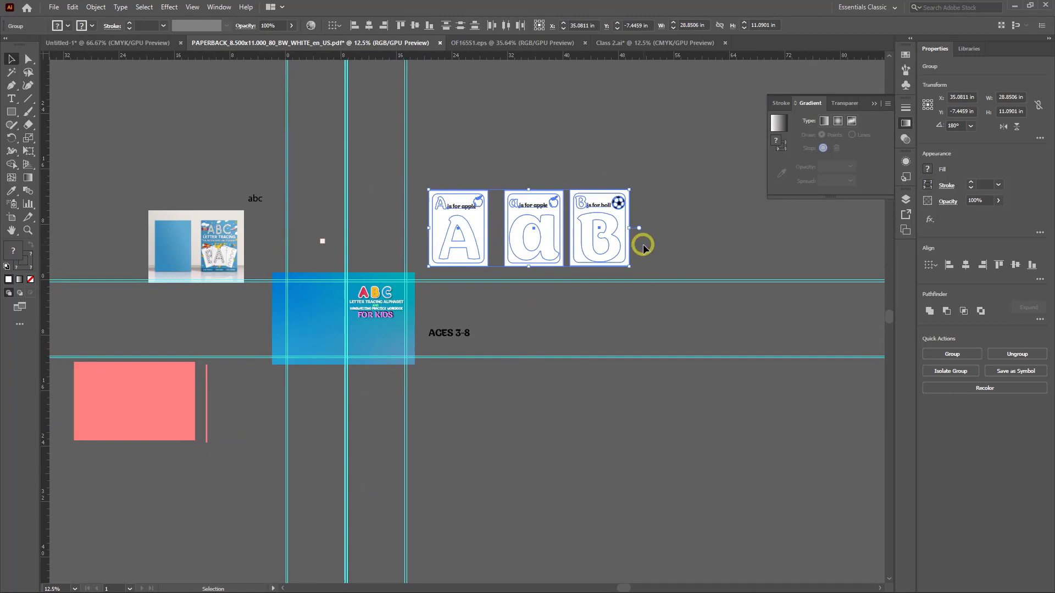
{"action": "left_click", "coordinate": [369, 26]}
{"action": "left_click", "coordinate": [413, 25]}
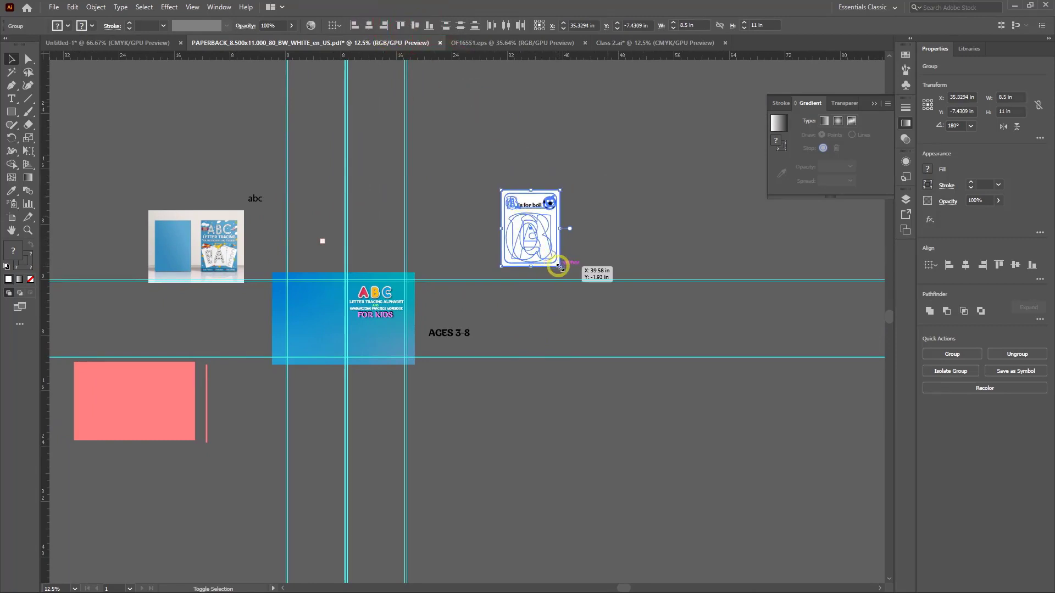
{"action": "mouse_move", "coordinate": [558, 268]}
{"action": "left_mouse_down"}
{"action": "mouse_move", "coordinate": [551, 250]}
{"action": "mouse_move", "coordinate": [556, 261]}
{"action": "left_mouse_up"}
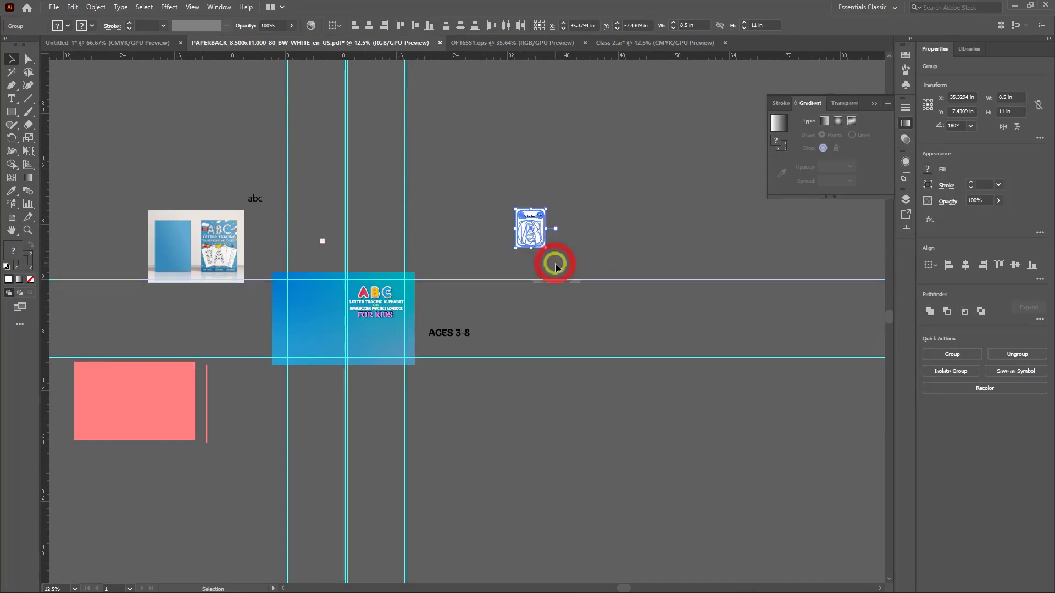
Place the stacked pages on the front cover below FOR KIDS at about 3.4 by 4.5 in and start separating them
{"action": "scroll", "coordinate": [552, 266], "scroll_direction": "up", "scroll_amount": 2}
{"action": "scroll", "coordinate": [553, 265], "scroll_direction": "left", "scroll_amount": 3}
{"action": "scroll", "coordinate": [552, 266], "scroll_direction": "down", "scroll_amount": 1}
{"action": "left_click_drag", "start_coordinate": [573, 175], "coordinate": [252, 412]}
{"action": "scroll", "coordinate": [295, 430], "scroll_direction": "up", "scroll_amount": 2}
{"action": "scroll", "coordinate": [282, 463], "scroll_direction": "left", "scroll_amount": 2}
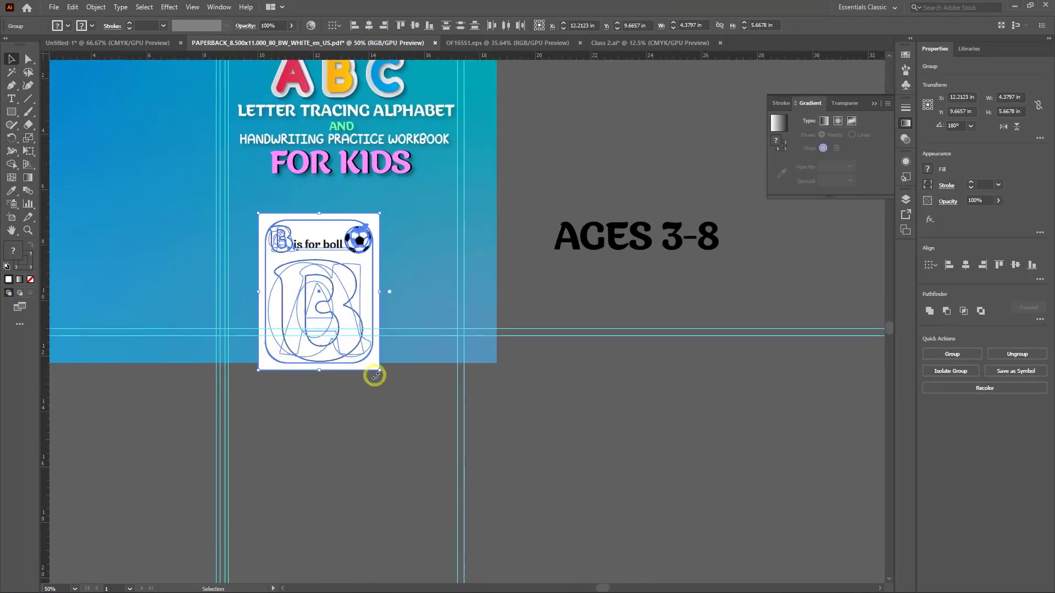
{"action": "left_click_drag", "start_coordinate": [377, 372], "coordinate": [345, 346]}
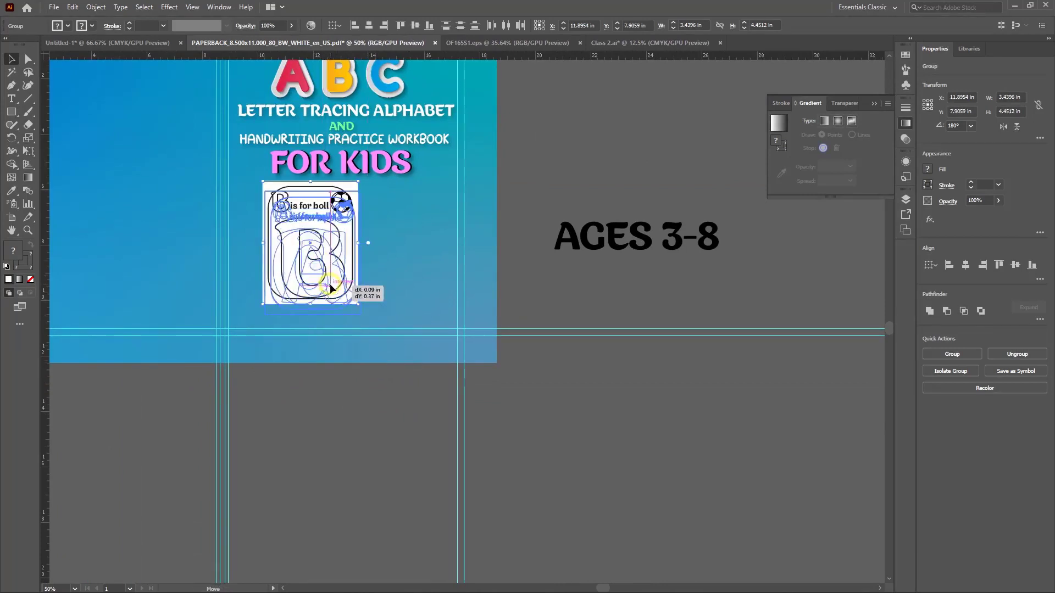
{"action": "left_click_drag", "start_coordinate": [354, 288], "coordinate": [361, 357]}
{"action": "left_click", "coordinate": [717, 433]}
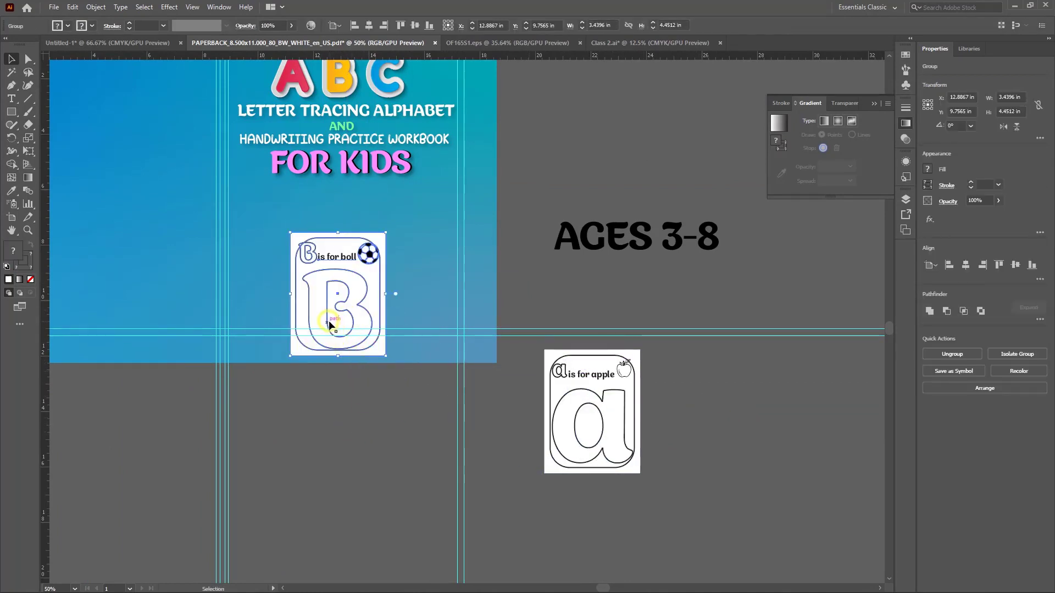
Undo the placement, scaling and stacking of the three letter pages, back to the full-size pages side by side
{"action": "key", "text": "a"}
{"action": "key", "text": "ctrl+z"}
{"action": "key", "text": "ctrl+z"}
{"action": "key", "text": "ctrl+z"}
{"action": "key", "text": "ctrl+z"}
{"action": "key", "text": "ctrl+z"}
{"action": "key", "text": "ctrl+z"}
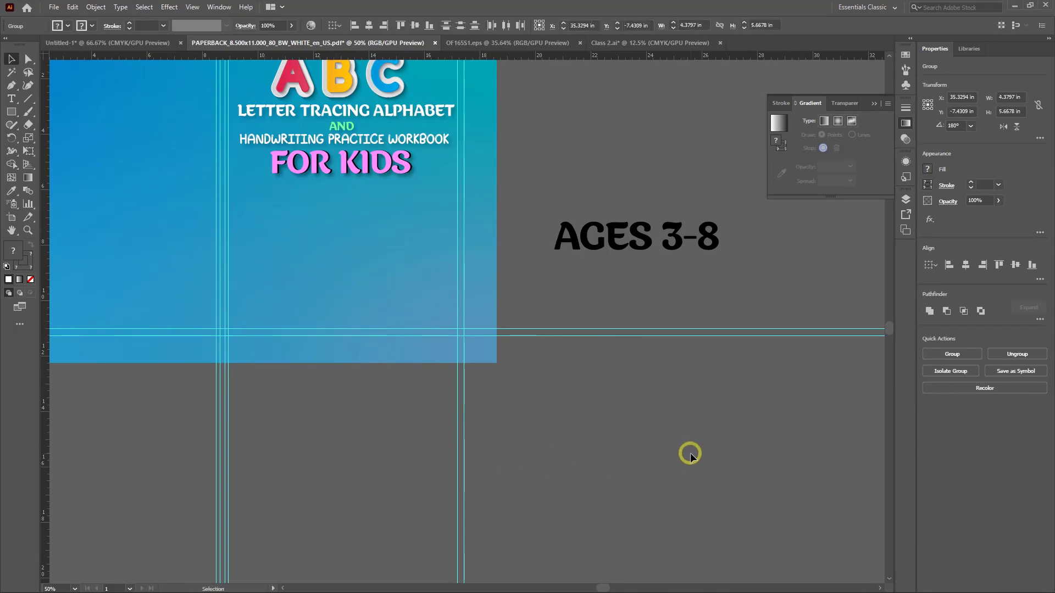
{"action": "scroll", "coordinate": [690, 454], "scroll_direction": "down", "scroll_amount": 3}
{"action": "left_click_drag", "start_coordinate": [747, 461], "coordinate": [348, 467]}
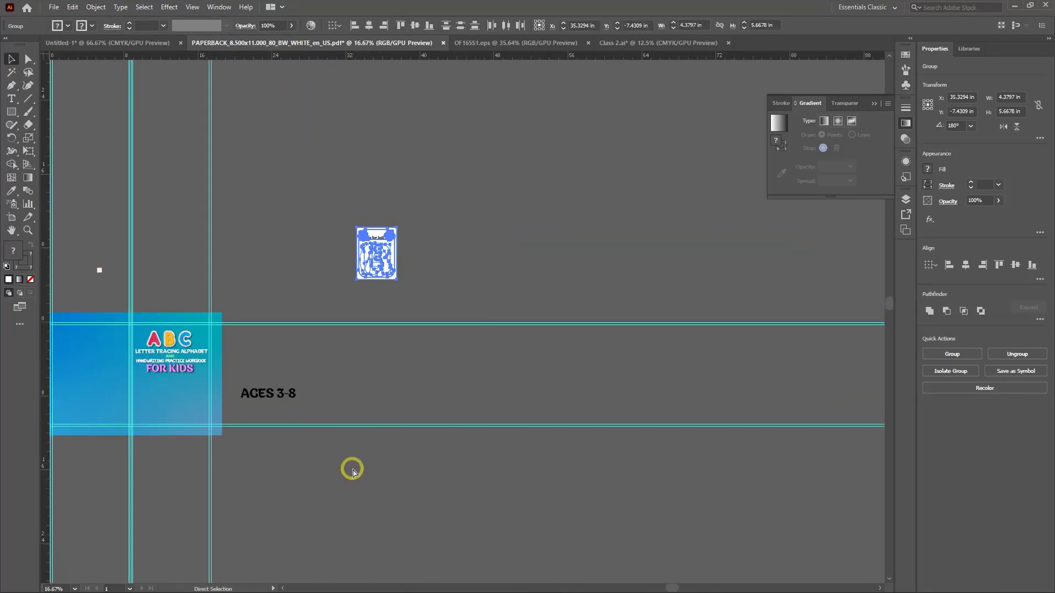
{"action": "key", "text": "ctrl+shift+z"}
{"action": "key", "text": "ctrl+shift+z"}
{"action": "key", "text": "ctrl+shift+z"}
{"action": "key", "text": "v"}
{"action": "left_click", "coordinate": [561, 254]}
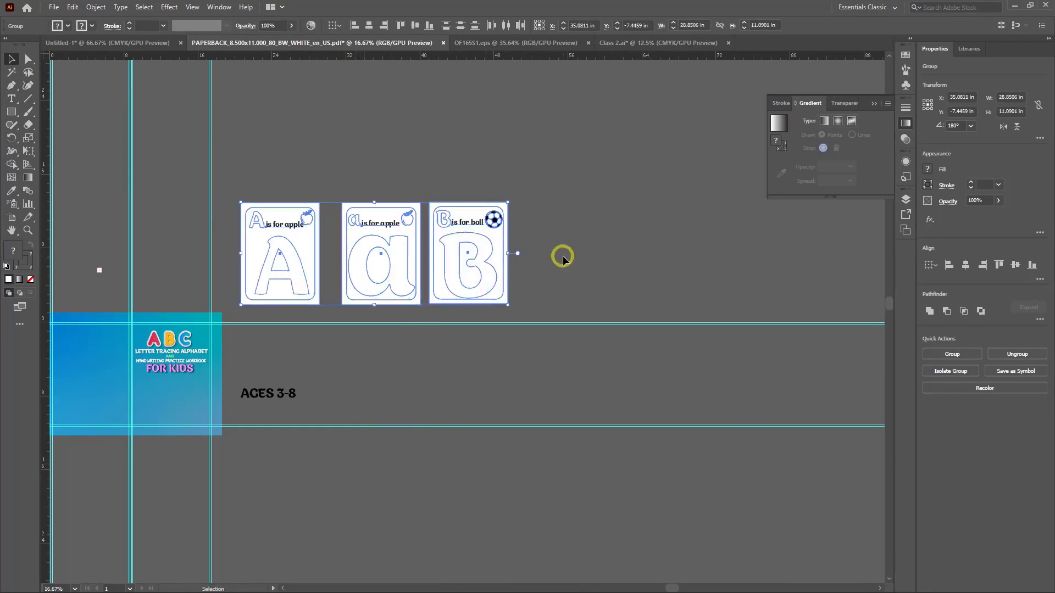
Select all three letter pages and expand their appearance
{"action": "scroll", "coordinate": [412, 282], "scroll_direction": "up", "scroll_amount": 3}
{"action": "scroll", "coordinate": [372, 275], "scroll_direction": "down", "scroll_amount": 3}
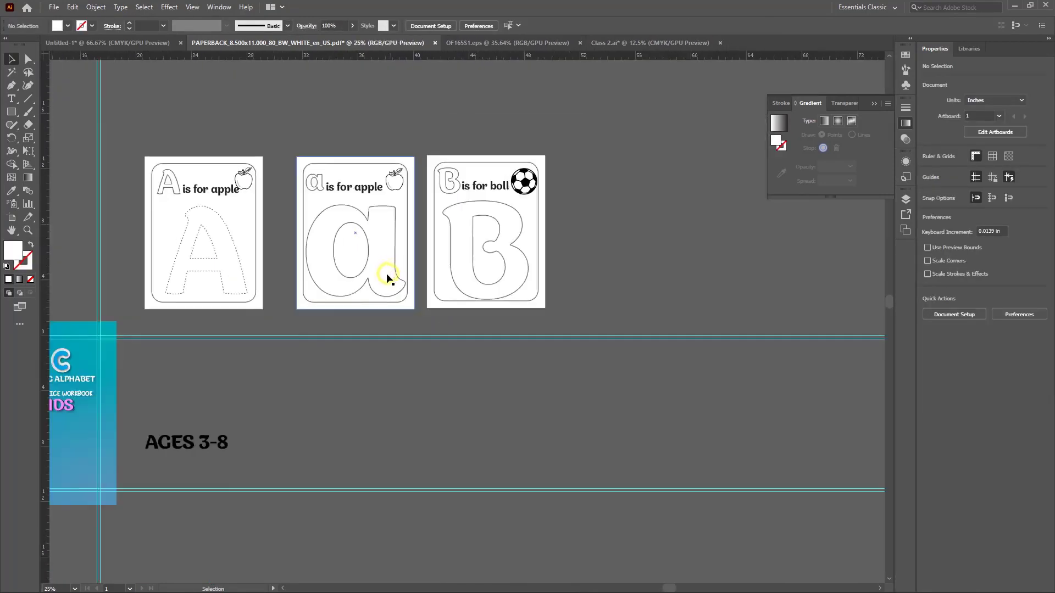
{"action": "left_click", "coordinate": [305, 211]}
{"action": "left_click_drag", "start_coordinate": [598, 310], "coordinate": [614, 309]}
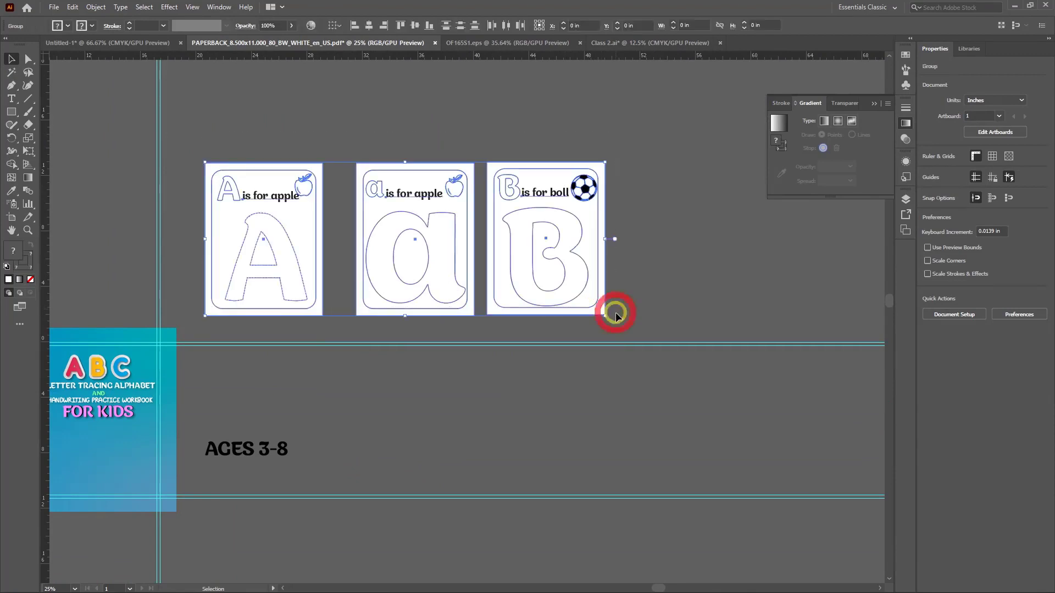
{"action": "left_click", "coordinate": [96, 7]}
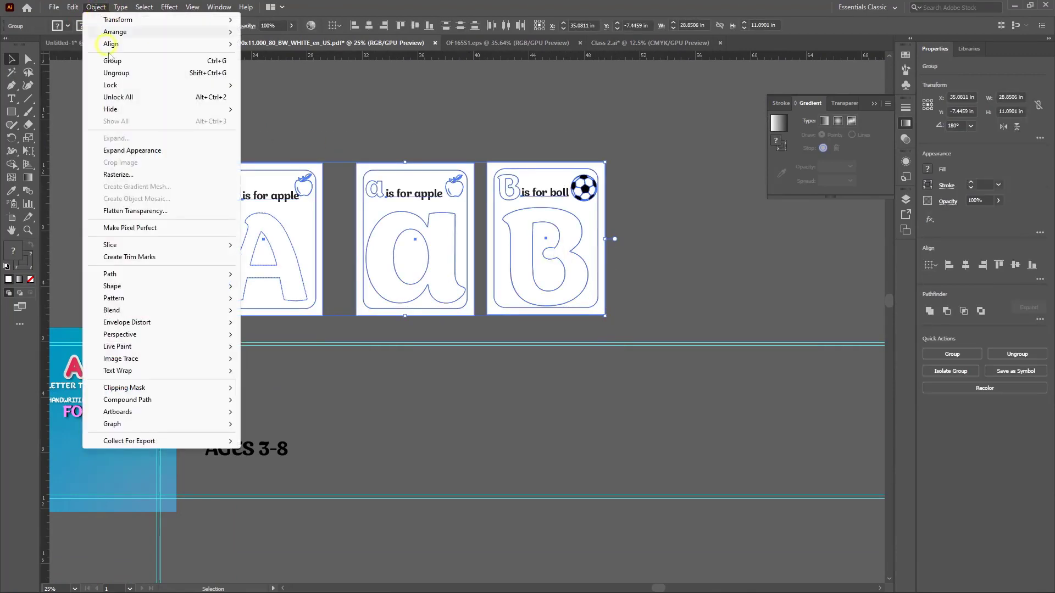
{"action": "left_click", "coordinate": [129, 150]}
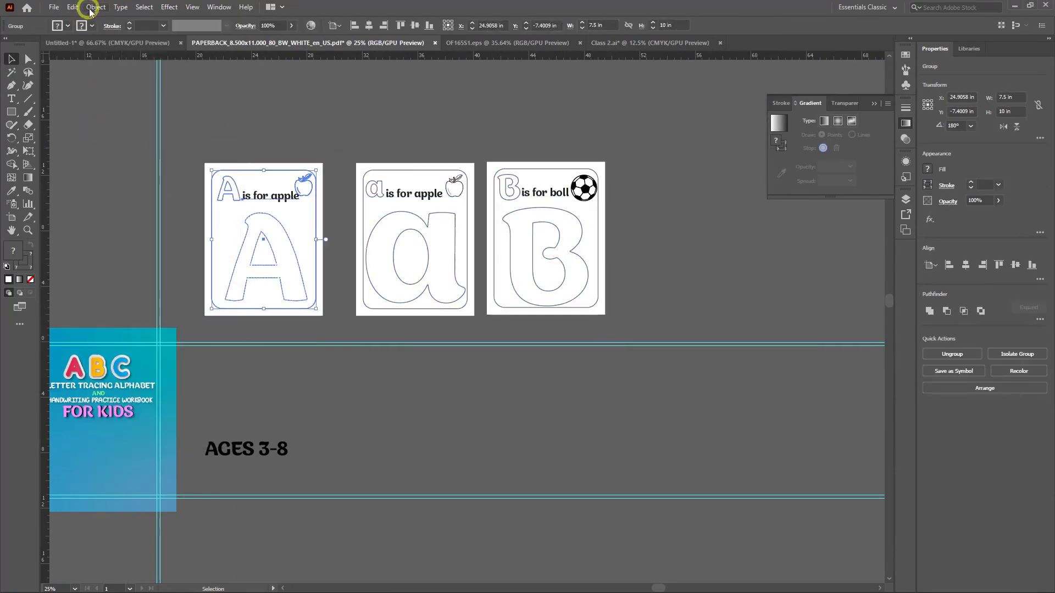
Expand the artwork of the uppercase A page with Object, Fill and Stroke included
{"action": "left_click", "coordinate": [94, 8]}
{"action": "left_click", "coordinate": [121, 140]}
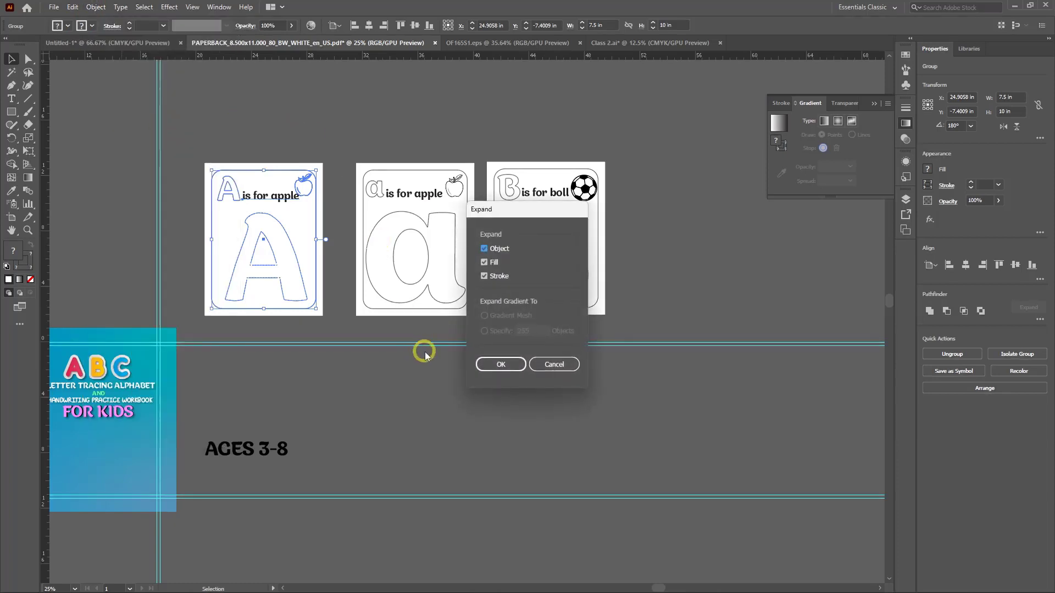
{"action": "left_click", "coordinate": [483, 365]}
{"action": "left_click", "coordinate": [398, 409]}
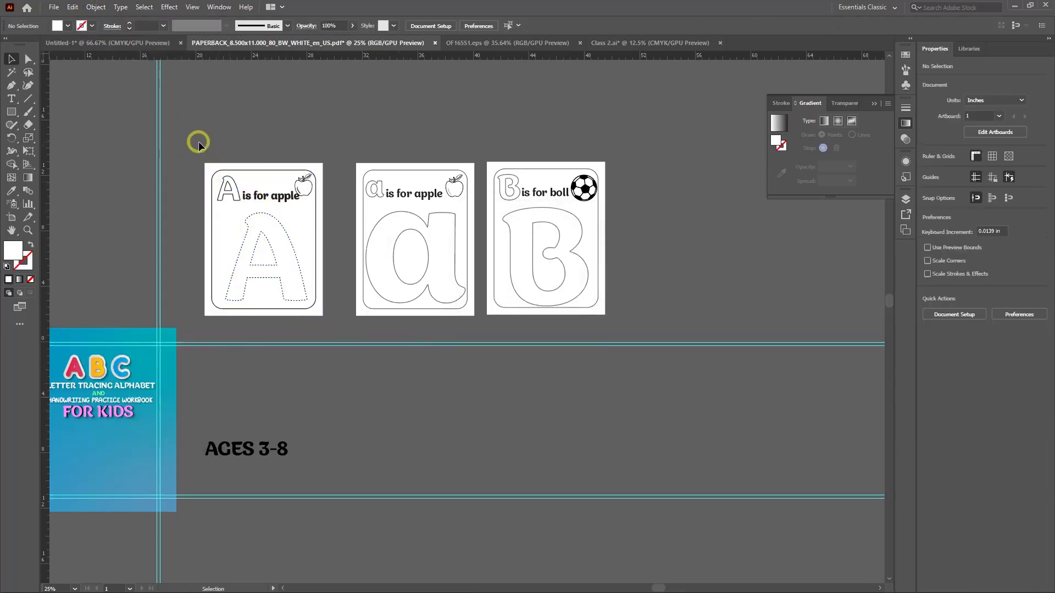
Stack all three full-size letter pages exactly on top of each other by aligning their horizontal and vertical centres
{"action": "left_click", "coordinate": [591, 312]}
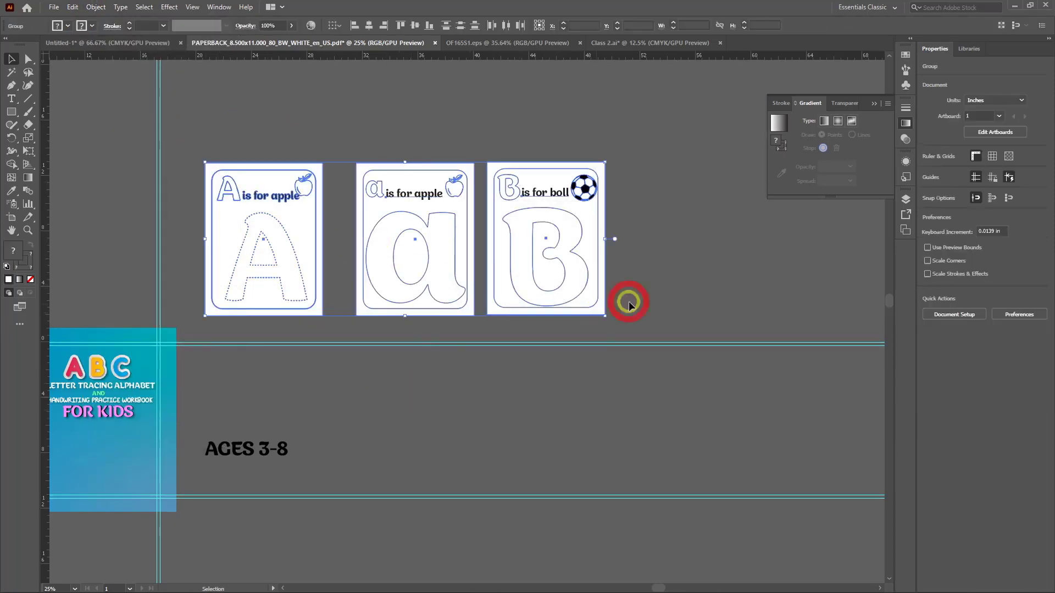
{"action": "left_click", "coordinate": [368, 26]}
{"action": "left_click", "coordinate": [415, 25]}
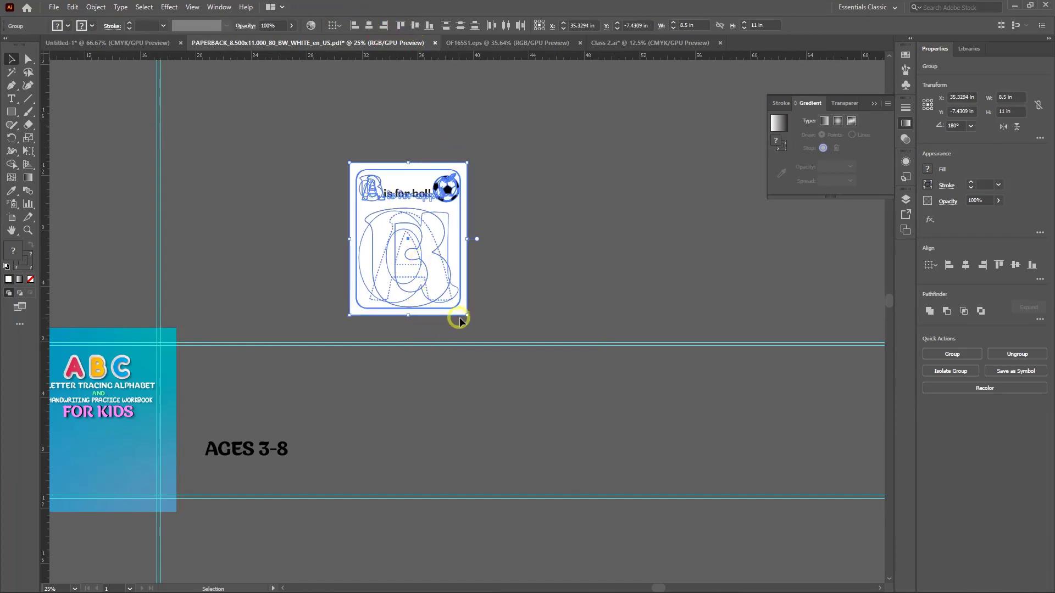
Scale the stacked letter pages down to about 4.1 by 5.3 in and place them on the front cover below FOR KIDS
{"action": "left_click_drag", "start_coordinate": [467, 318], "coordinate": [535, 270]}
{"action": "scroll", "coordinate": [435, 283], "scroll_direction": "up", "scroll_amount": 2}
{"action": "left_click_drag", "start_coordinate": [509, 179], "coordinate": [236, 431]}
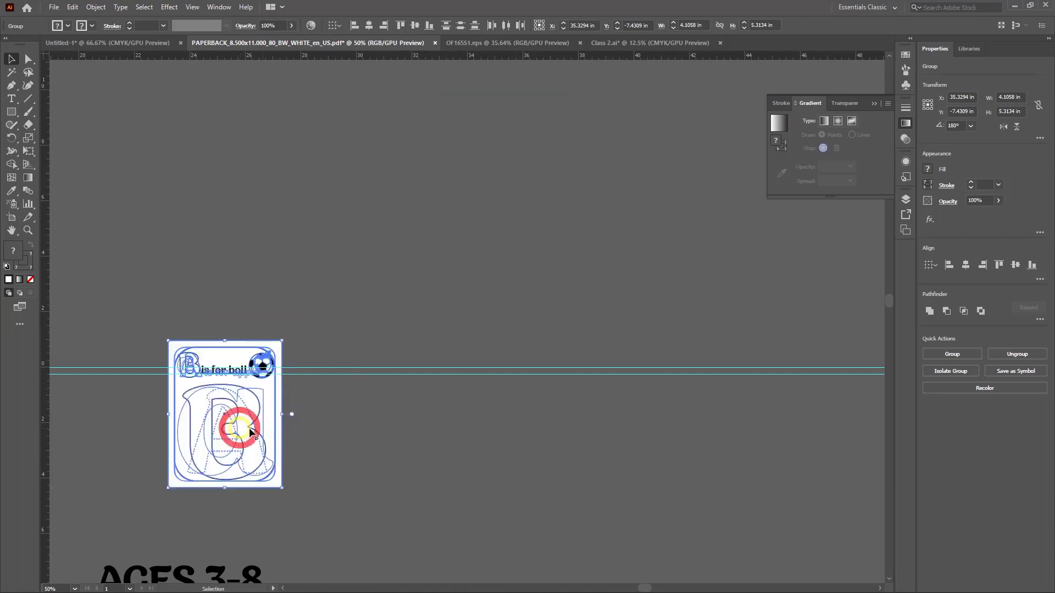
{"action": "left_click_drag", "start_coordinate": [333, 419], "coordinate": [132, 457]}
{"action": "scroll", "coordinate": [519, 262], "scroll_direction": "down", "scroll_amount": 1}
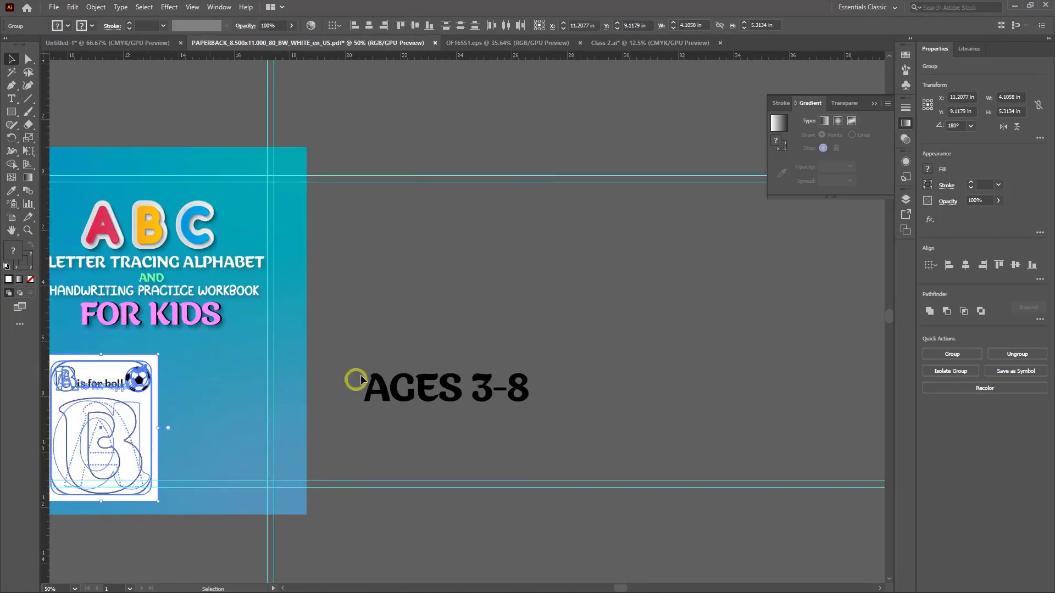
{"action": "left_click", "coordinate": [370, 341]}
{"action": "left_click_drag", "start_coordinate": [370, 341], "coordinate": [527, 228]}
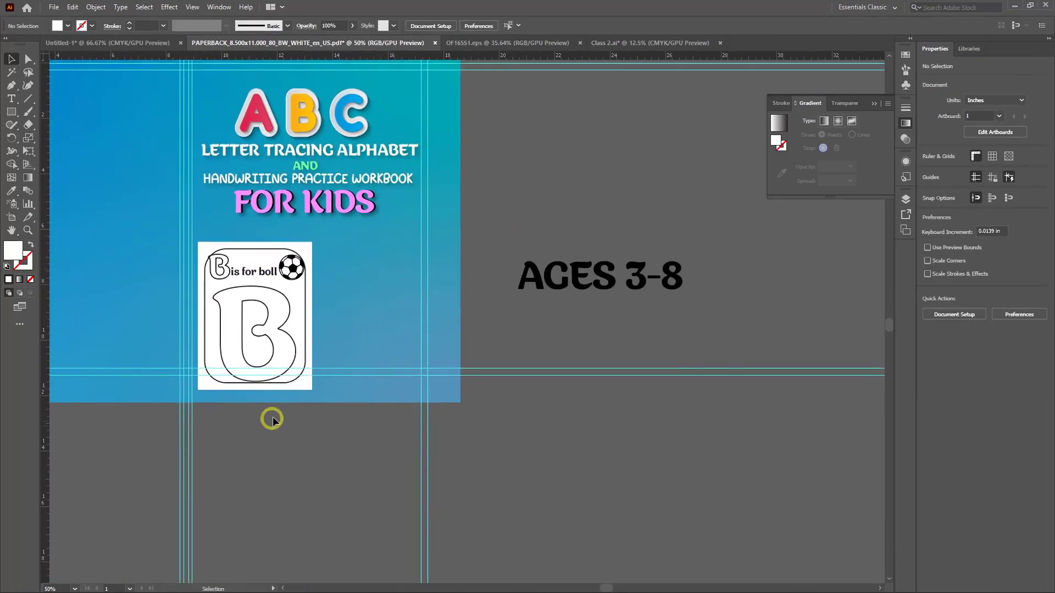
Undo the placement and scaling of the stacked letter pages, back to the full-size 8.5 by 11 in stack
{"action": "scroll", "coordinate": [283, 423], "scroll_direction": "up", "scroll_amount": 3}
{"action": "scroll", "coordinate": [285, 427], "scroll_direction": "down", "scroll_amount": 3}
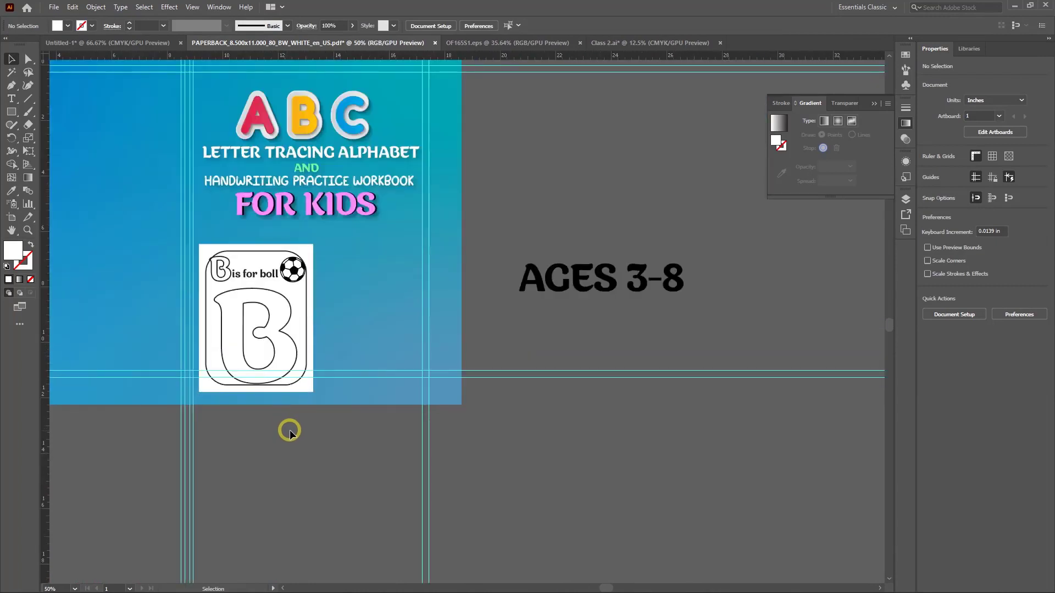
{"action": "key", "text": "ctrl+z"}
{"action": "key", "text": "ctrl+z"}
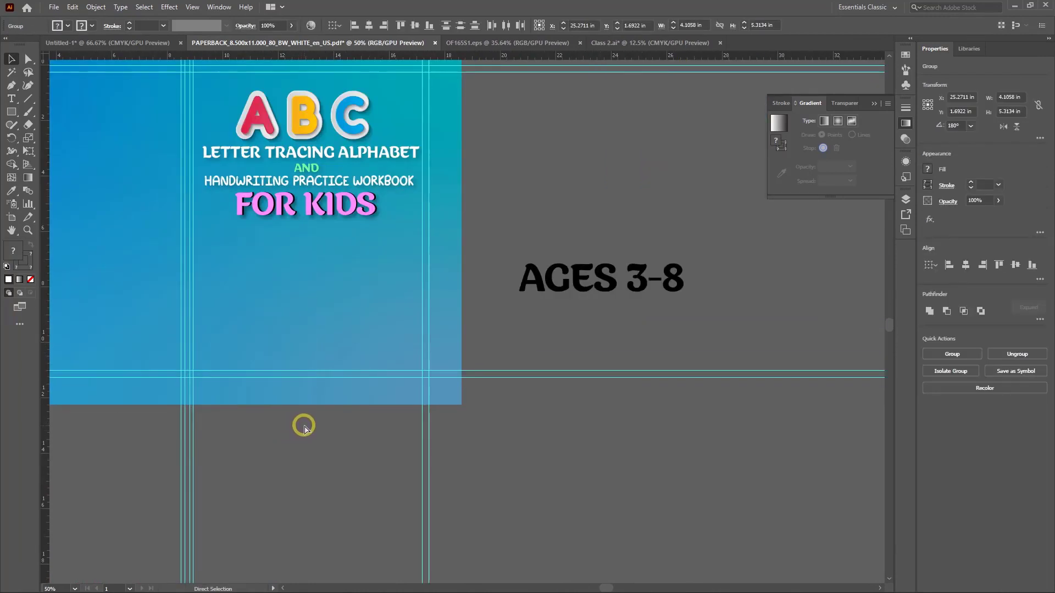
{"action": "key", "text": "ctrl+z"}
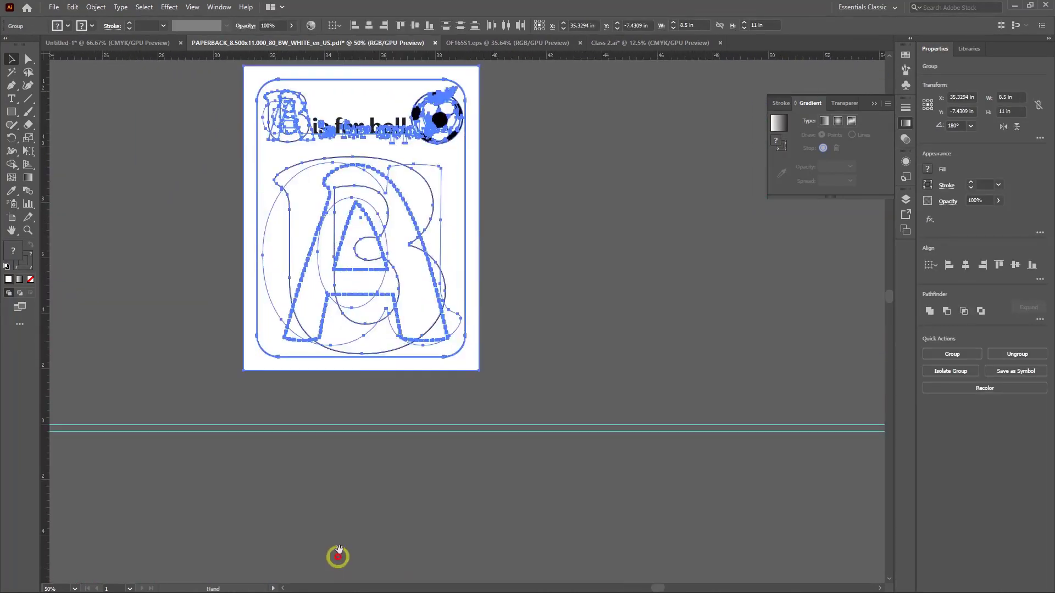
Separate the stacked pages by moving the B page and the lowercase a page to opposite sides of the uppercase A page
{"action": "left_click_drag", "start_coordinate": [361, 223], "coordinate": [688, 224]}
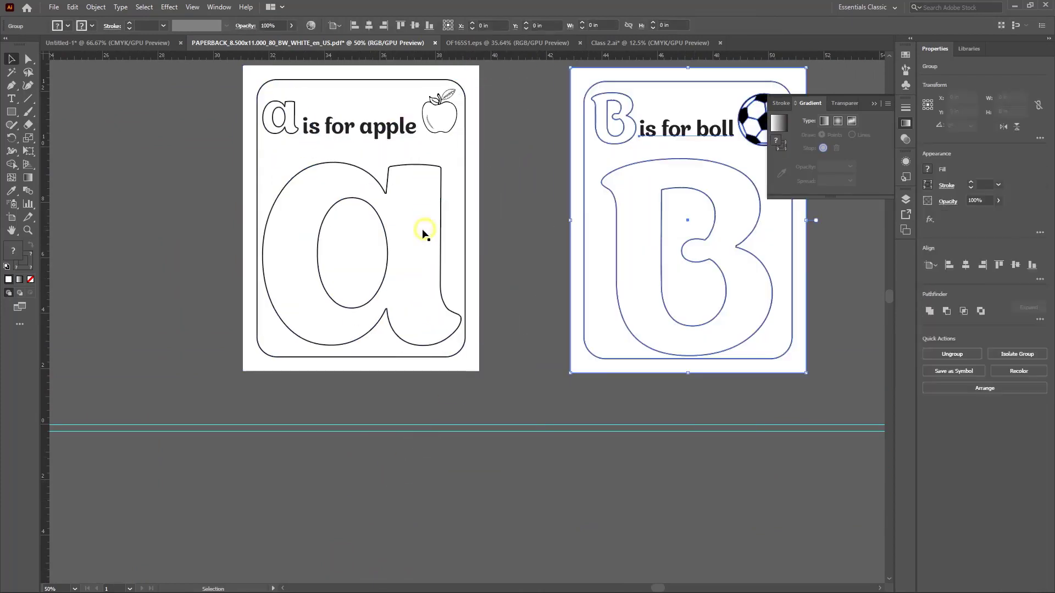
{"action": "left_click_drag", "start_coordinate": [410, 230], "coordinate": [142, 227]}
{"action": "left_click", "coordinate": [382, 152]}
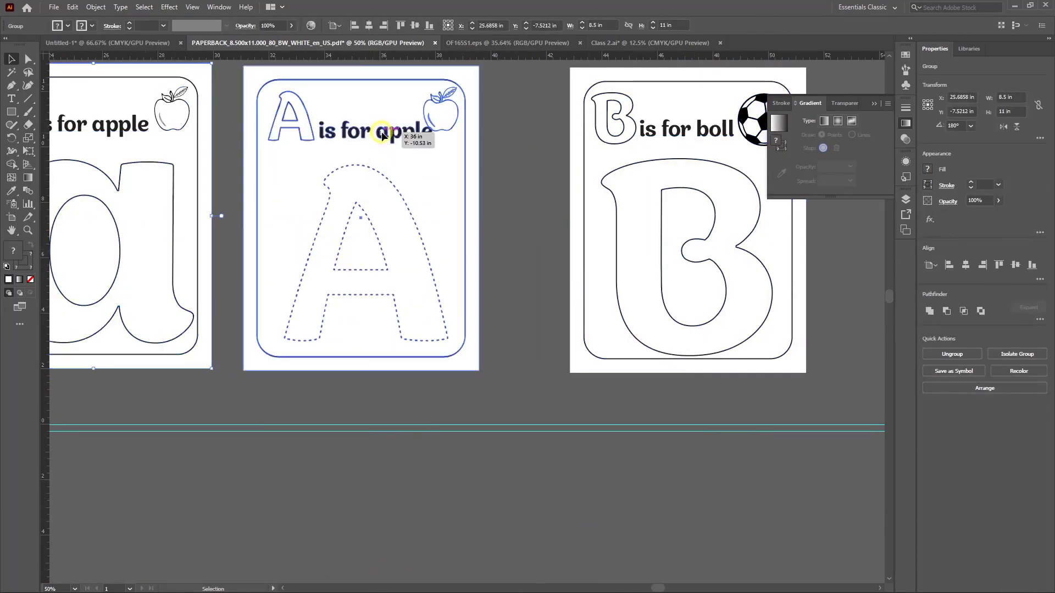
{"action": "key", "text": "ctrl+minus"}
{"action": "key", "text": "ctrl+minus"}
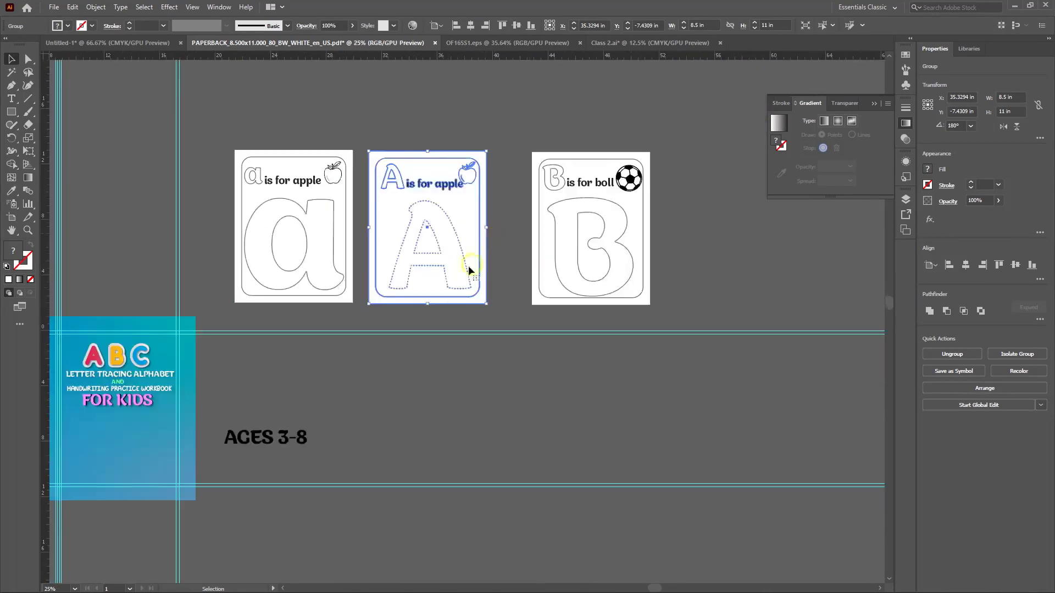
{"action": "left_click", "coordinate": [302, 111]}
{"action": "left_click", "coordinate": [318, 160]}
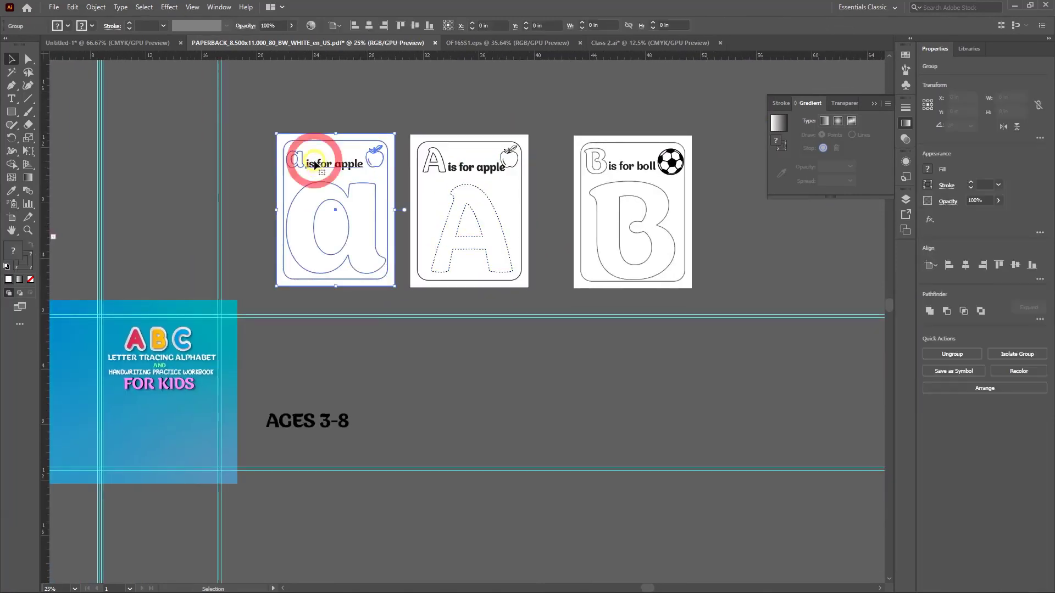
{"action": "left_click", "coordinate": [302, 99]}
{"action": "scroll", "coordinate": [329, 223], "scroll_direction": "up", "scroll_amount": 1}
{"action": "scroll", "coordinate": [330, 224], "scroll_direction": "up", "scroll_amount": 2}
{"action": "scroll", "coordinate": [300, 267], "scroll_direction": "right", "scroll_amount": 5}
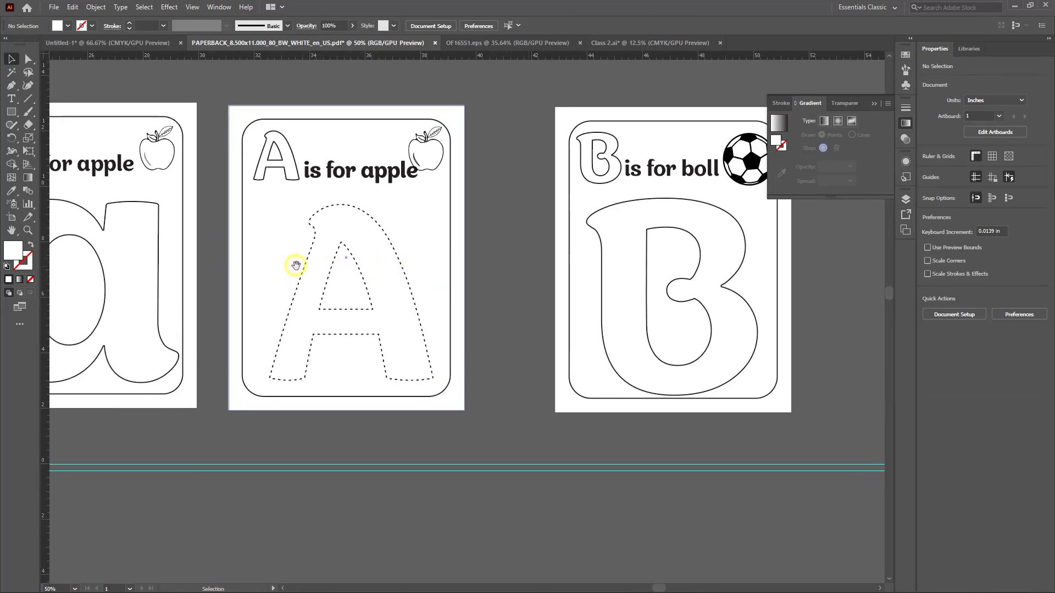
Ungroup the lowercase "a is for apple" page to separate its white background from the page contents
{"action": "left_click_drag", "start_coordinate": [295, 266], "coordinate": [537, 240]}
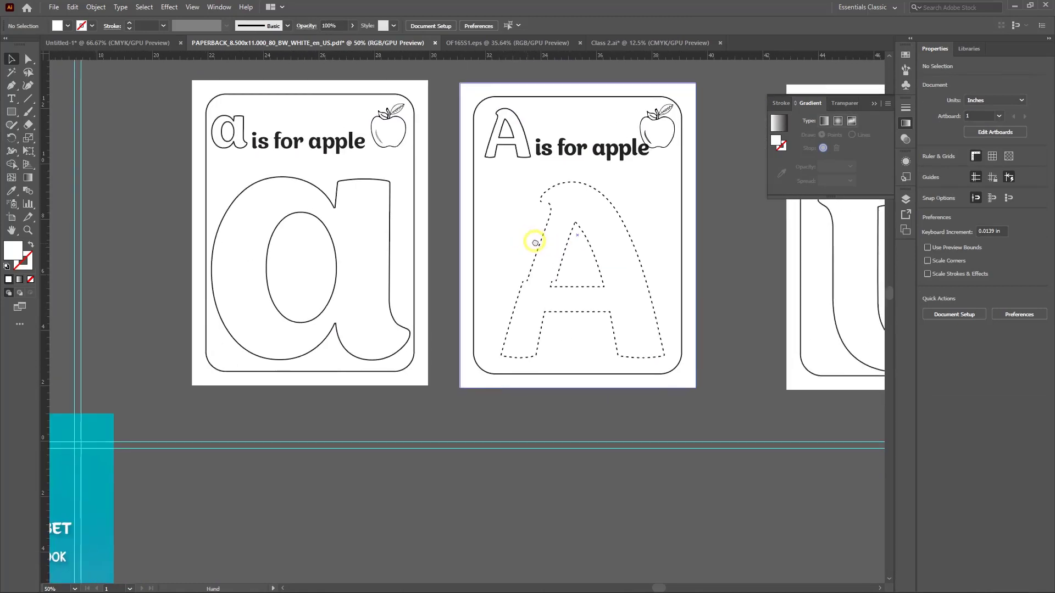
{"action": "left_click", "coordinate": [340, 253]}
{"action": "right_click", "coordinate": [331, 222]}
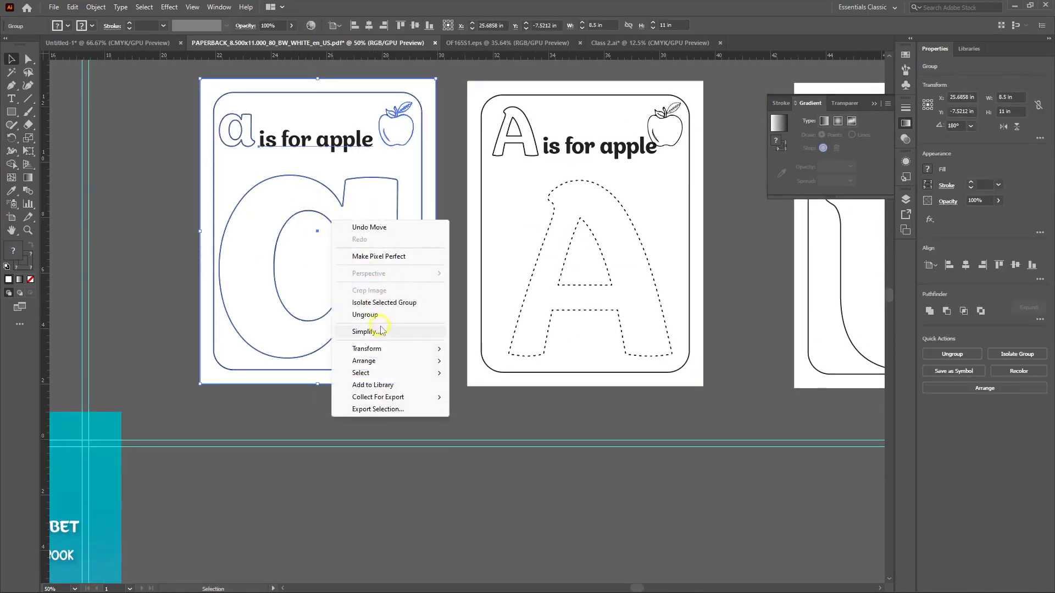
{"action": "left_click", "coordinate": [193, 245]}
{"action": "left_click", "coordinate": [170, 203]}
{"action": "left_click", "coordinate": [233, 126]}
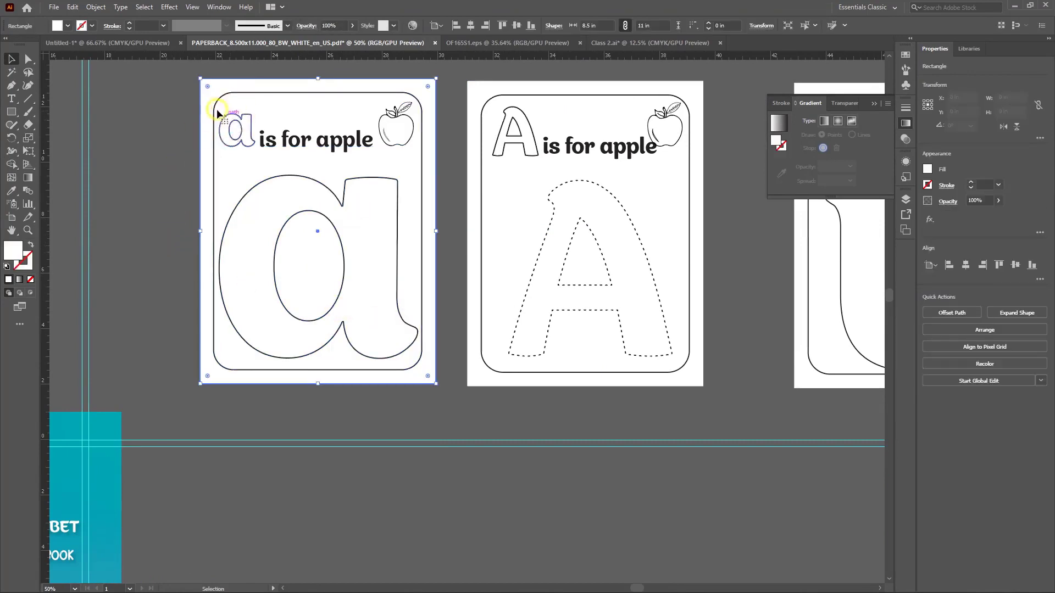
Ungroup the inner artwork of the lowercase "a" page, including its rounded frame, letters, text and apple
{"action": "left_click", "coordinate": [160, 106]}
{"action": "left_click", "coordinate": [227, 99]}
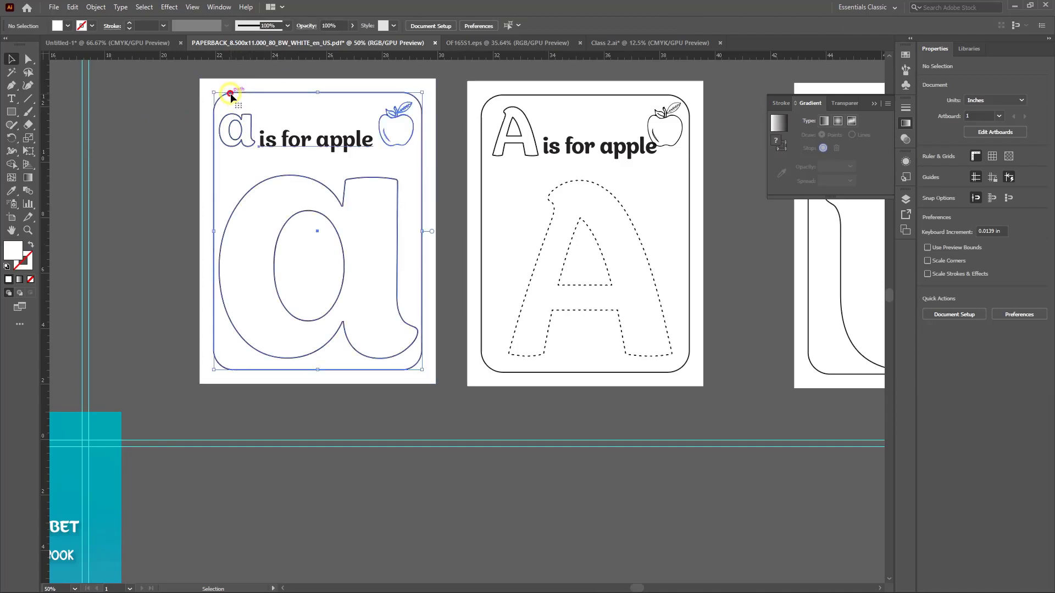
{"action": "left_click", "coordinate": [282, 138]}
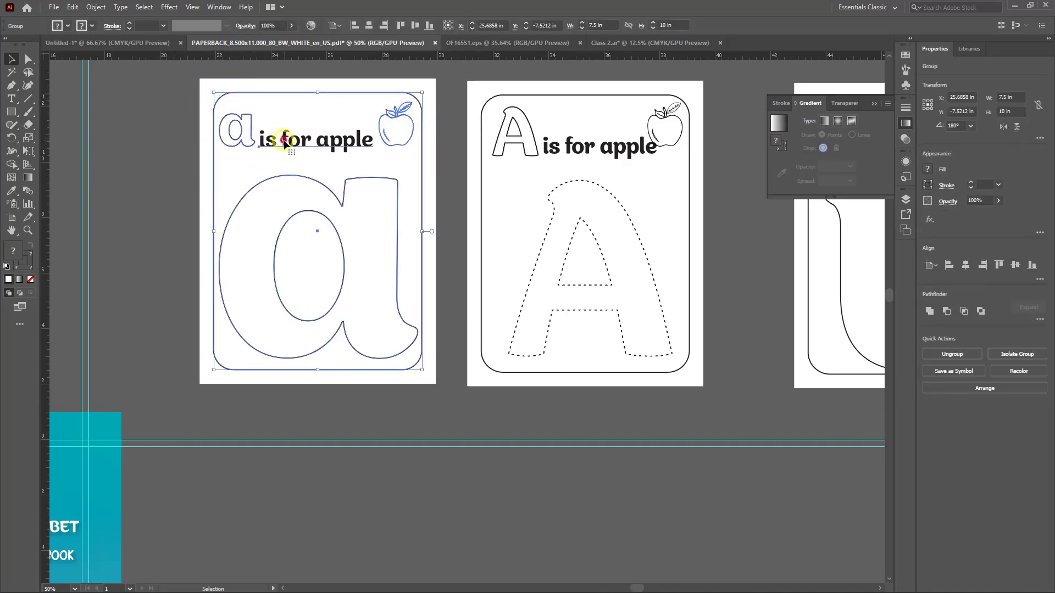
{"action": "left_click", "coordinate": [193, 136]}
{"action": "left_click", "coordinate": [219, 99]}
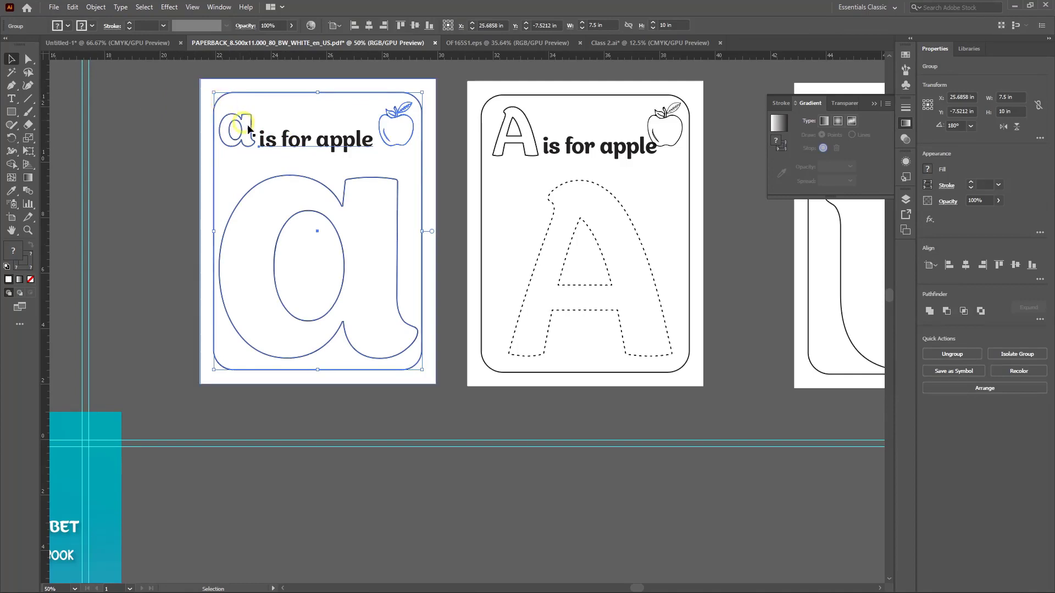
{"action": "right_click", "coordinate": [272, 140]}
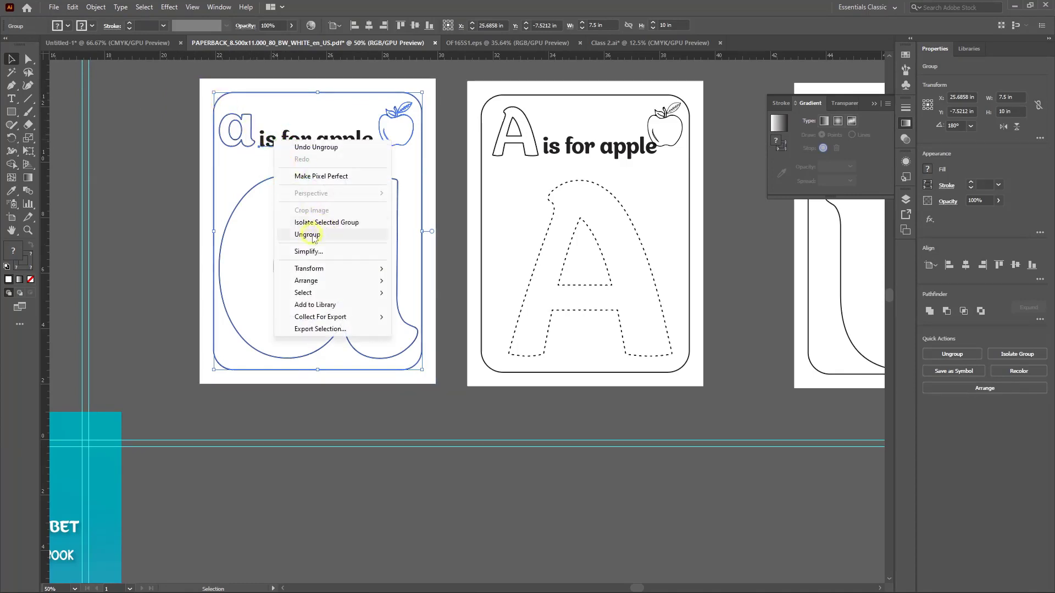
{"action": "left_click", "coordinate": [307, 235]}
{"action": "left_click", "coordinate": [211, 207]}
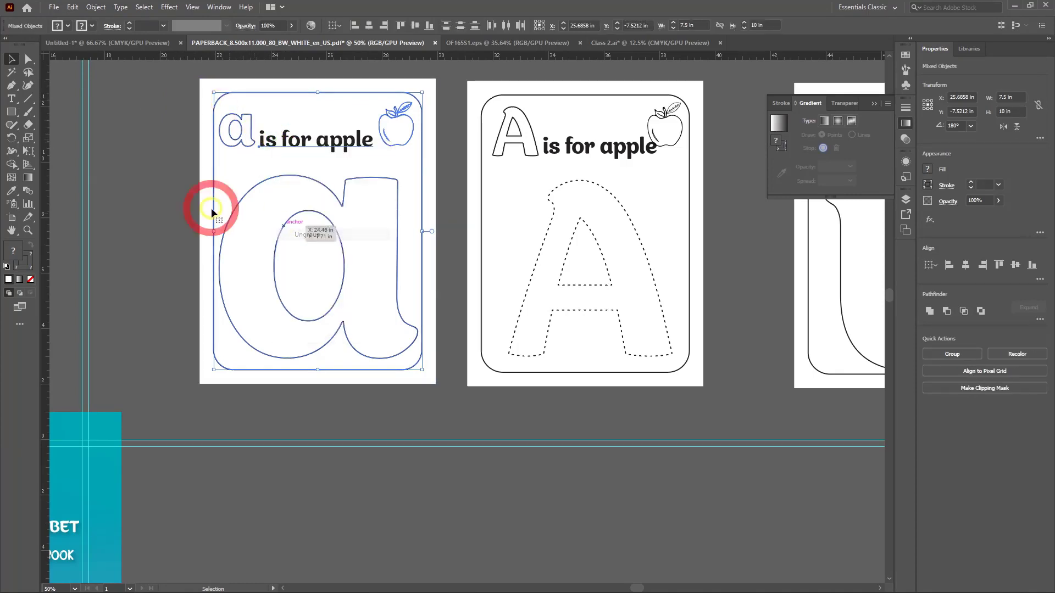
Select the small letter a, the "is for apple" text, the apple and the page background one by one to check they are separate
{"action": "left_click", "coordinate": [246, 124]}
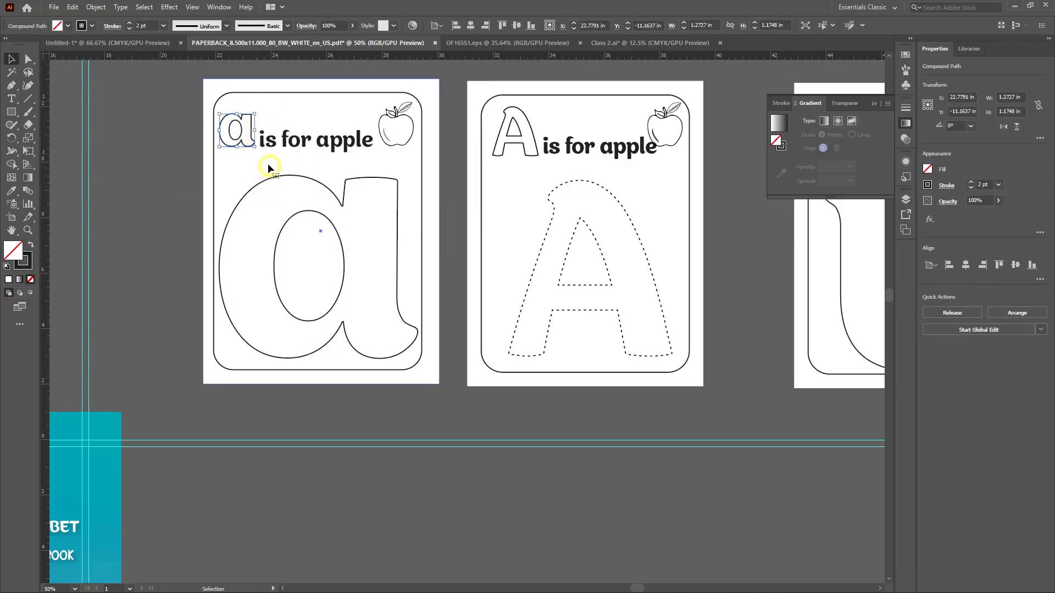
{"action": "left_click", "coordinate": [275, 138]}
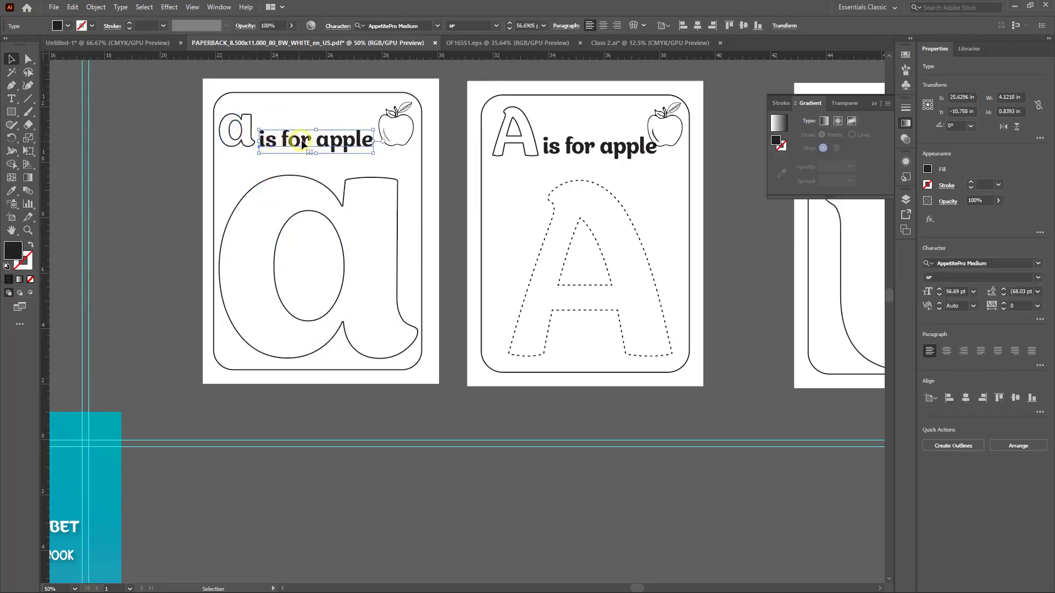
{"action": "left_click", "coordinate": [378, 118]}
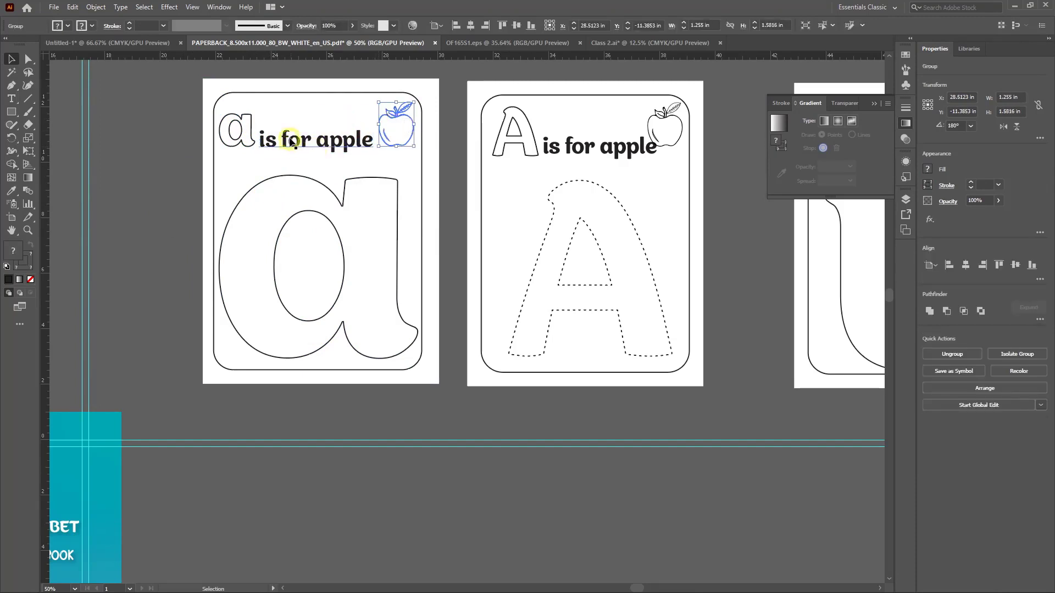
{"action": "left_click", "coordinate": [235, 89]}
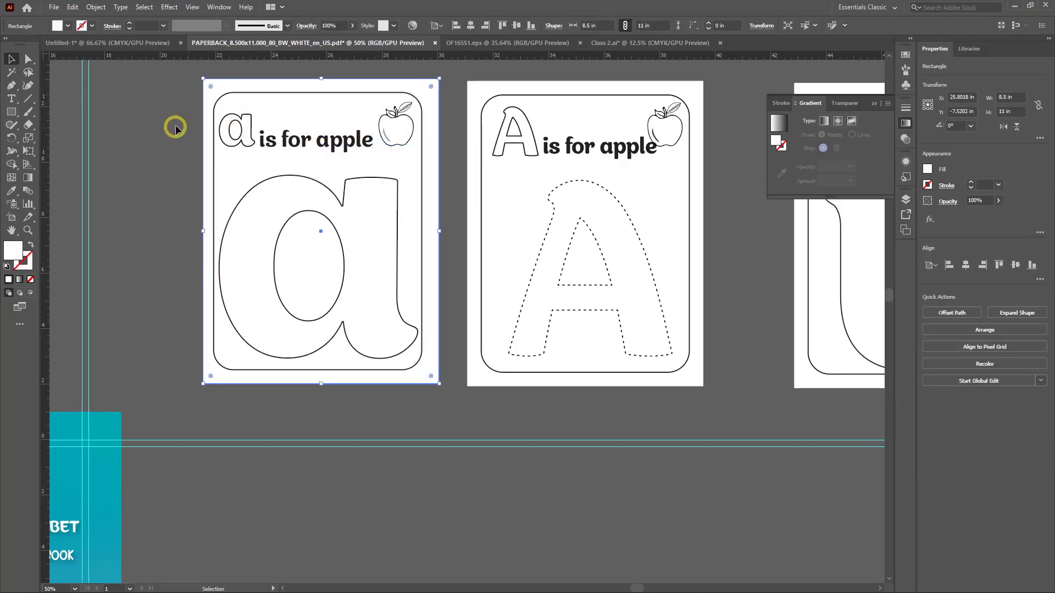
{"action": "left_click", "coordinate": [334, 179]}
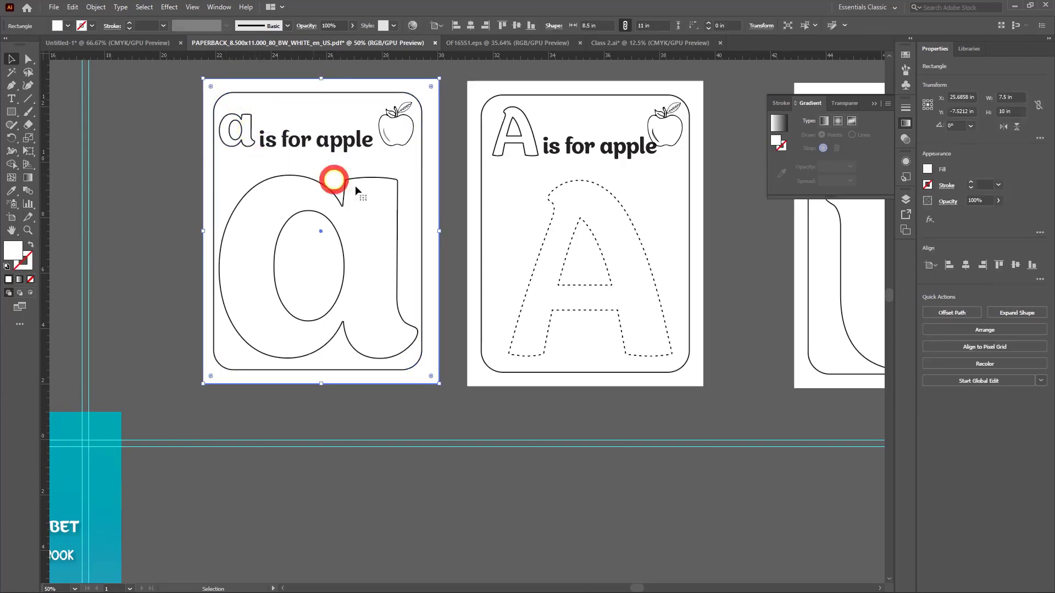
Expand all three letter pages with the Object, Fill and Stroke options enabled
{"action": "scroll", "coordinate": [550, 302], "scroll_direction": "down", "scroll_amount": 2}
{"action": "left_click_drag", "start_coordinate": [662, 320], "coordinate": [481, 320]}
{"action": "left_click", "coordinate": [309, 250]}
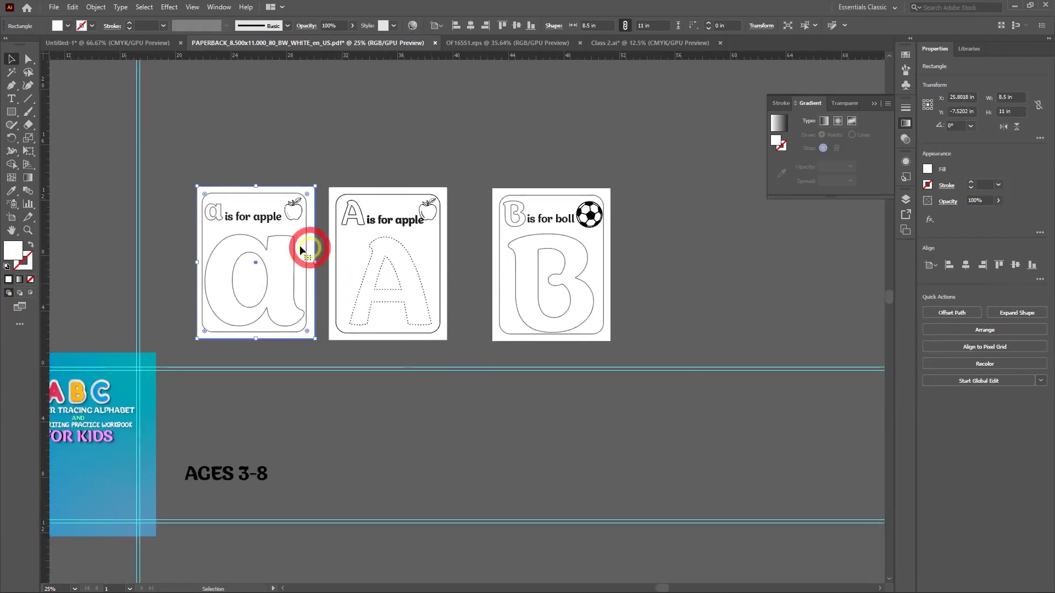
{"action": "key", "text": "ctrl+a"}
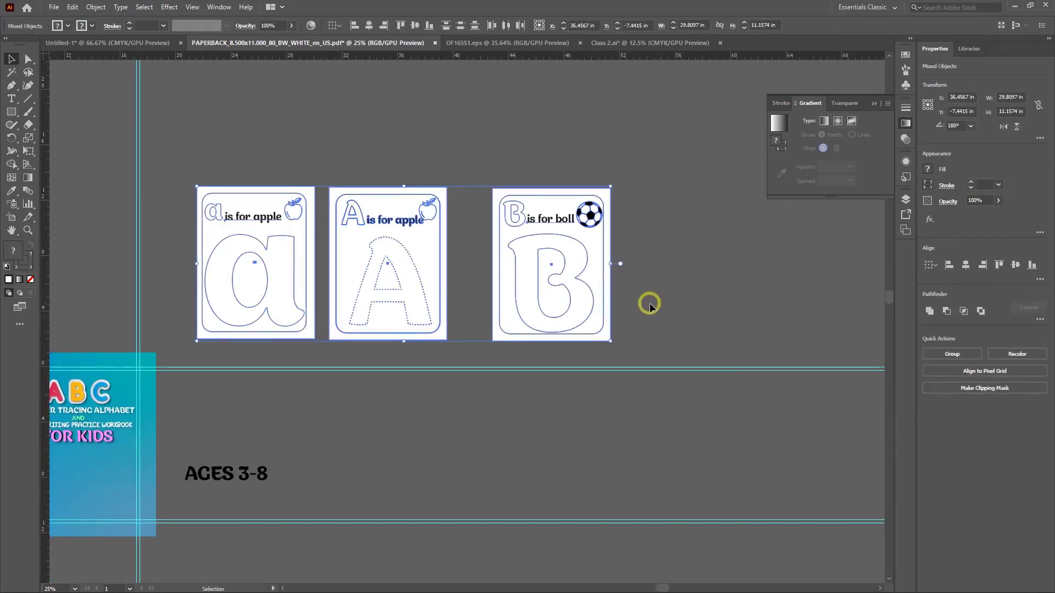
{"action": "left_click", "coordinate": [275, 159]}
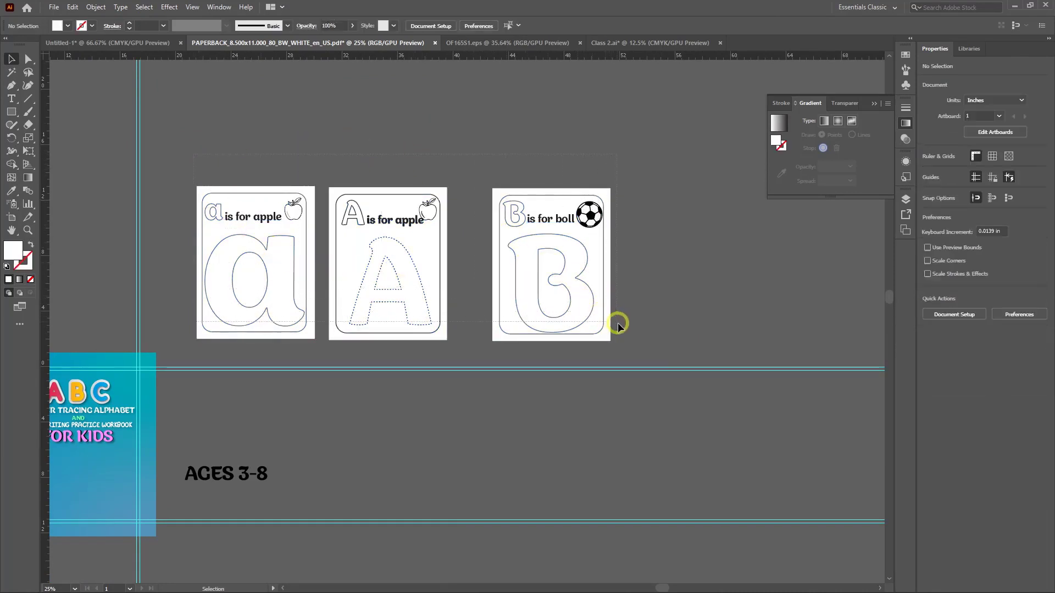
{"action": "left_click_drag", "start_coordinate": [628, 347], "coordinate": [329, 172]}
{"action": "left_click", "coordinate": [106, 7]}
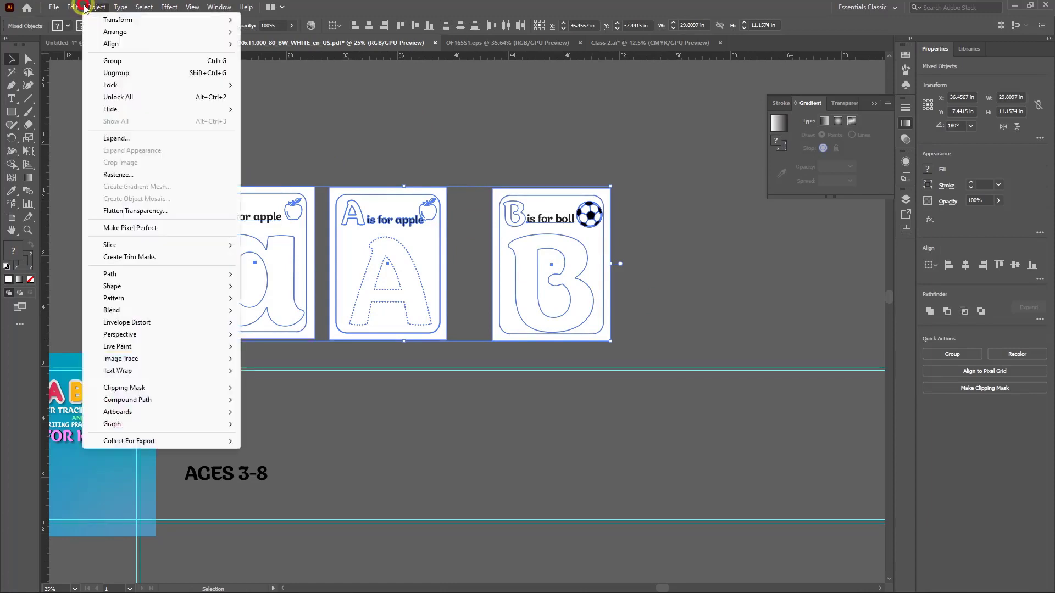
{"action": "left_click", "coordinate": [147, 138]}
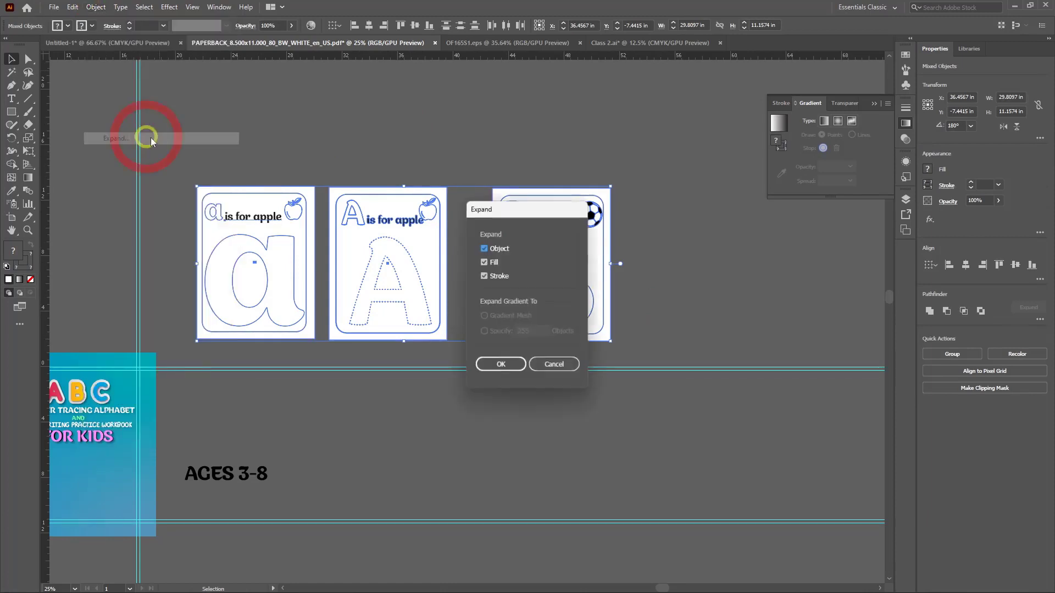
{"action": "left_click", "coordinate": [500, 364]}
Group the expanded artwork of each letter page (lowercase a, uppercase A and B) into its own separate group
{"action": "left_click", "coordinate": [325, 229]}
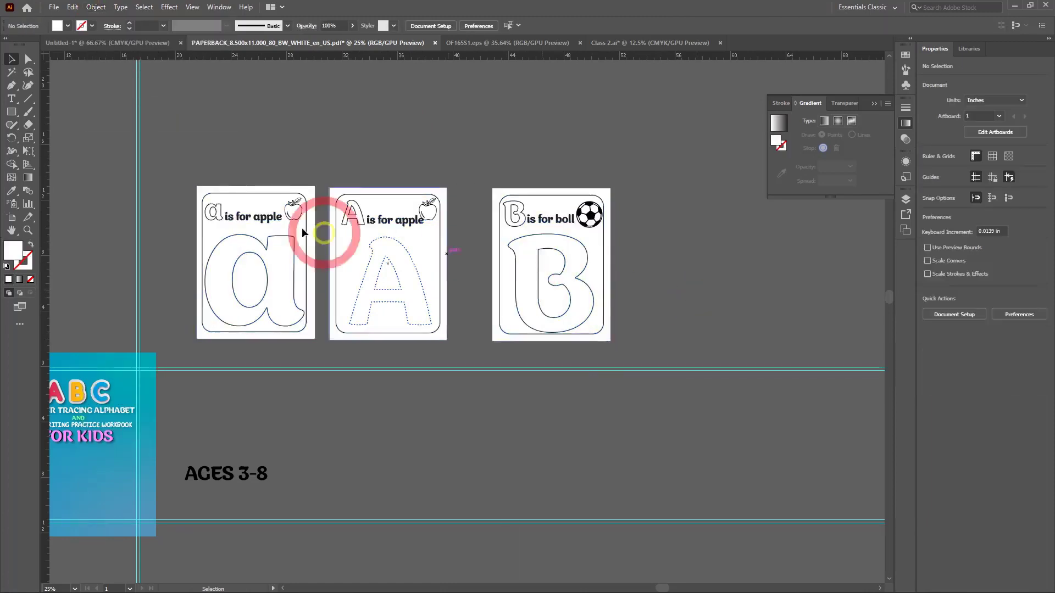
{"action": "left_click_drag", "start_coordinate": [188, 148], "coordinate": [312, 336]}
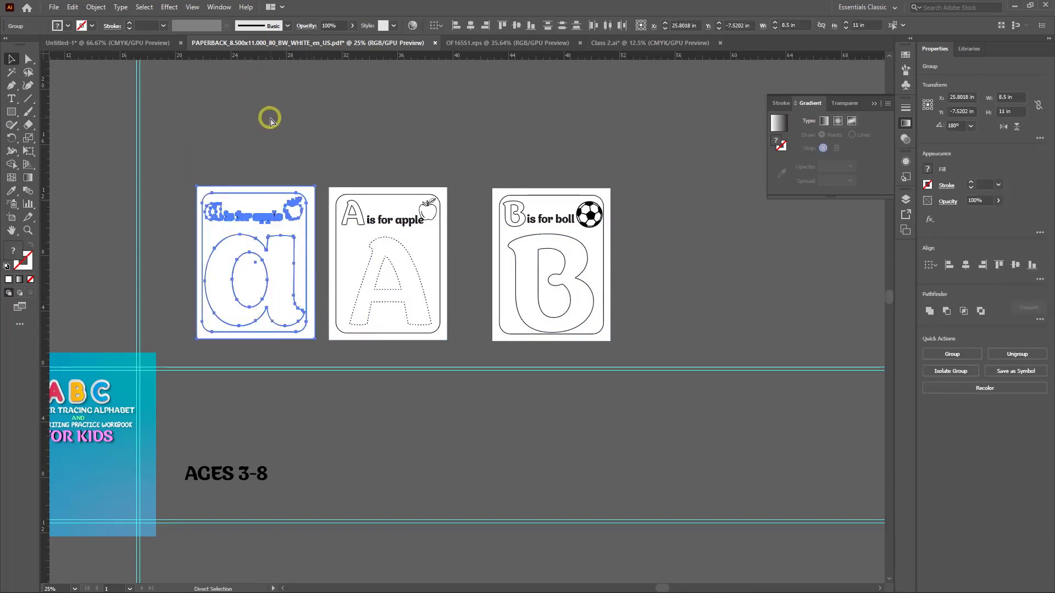
{"action": "key", "text": "v"}
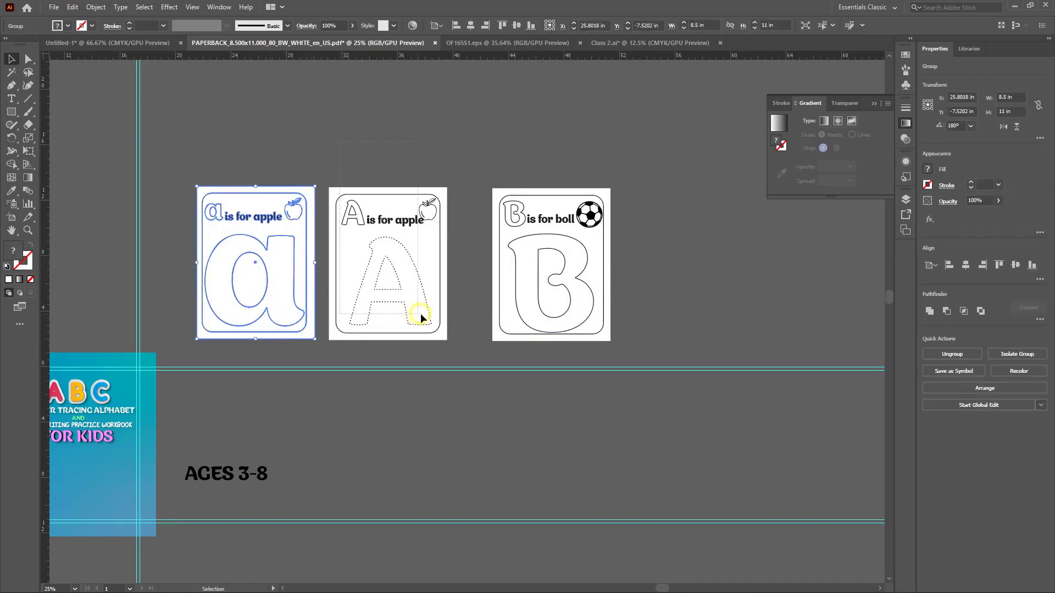
{"action": "left_click", "coordinate": [432, 328]}
{"action": "key", "text": "a"}
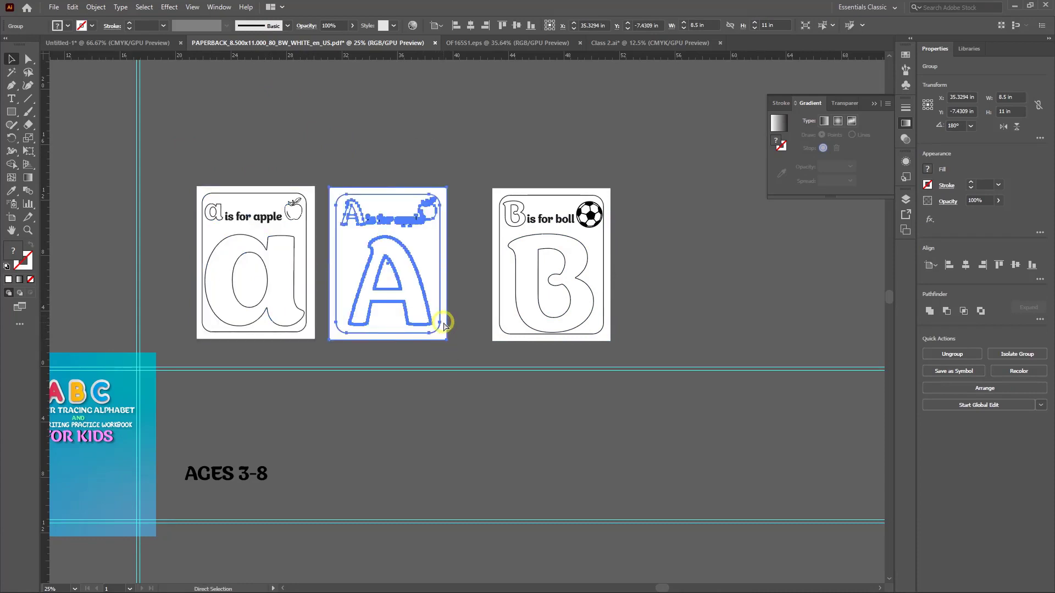
{"action": "key", "text": "v"}
{"action": "left_click", "coordinate": [624, 343]}
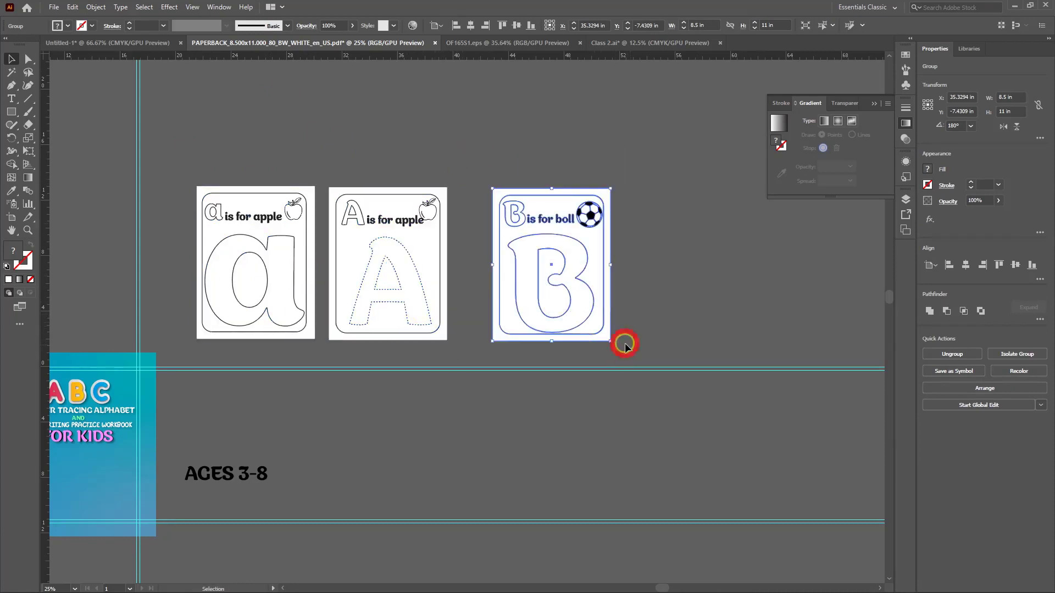
{"action": "key", "text": "a"}
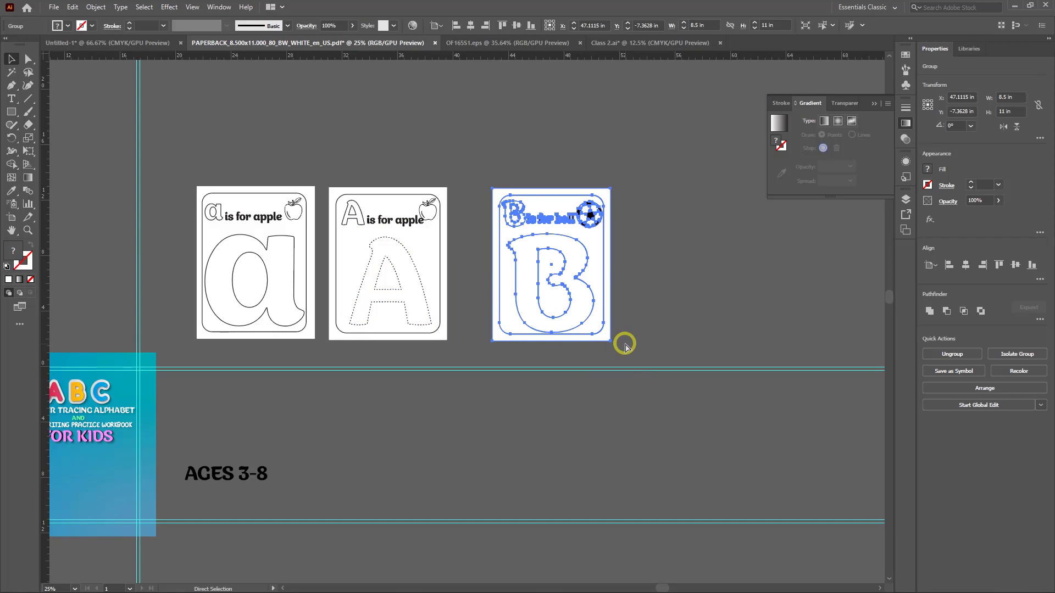
{"action": "key", "text": "v"}
Align the three page groups on their horizontal and vertical centres and scale the stack down to about 5.4 by 7 in
{"action": "left_click_drag", "start_coordinate": [284, 182], "coordinate": [631, 306]}
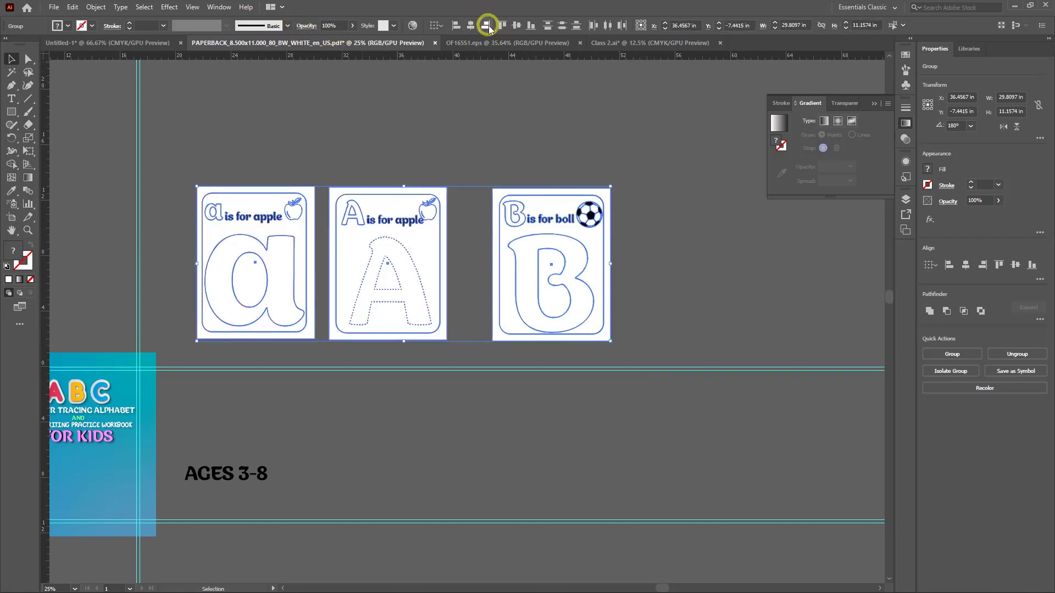
{"action": "left_click", "coordinate": [469, 26]}
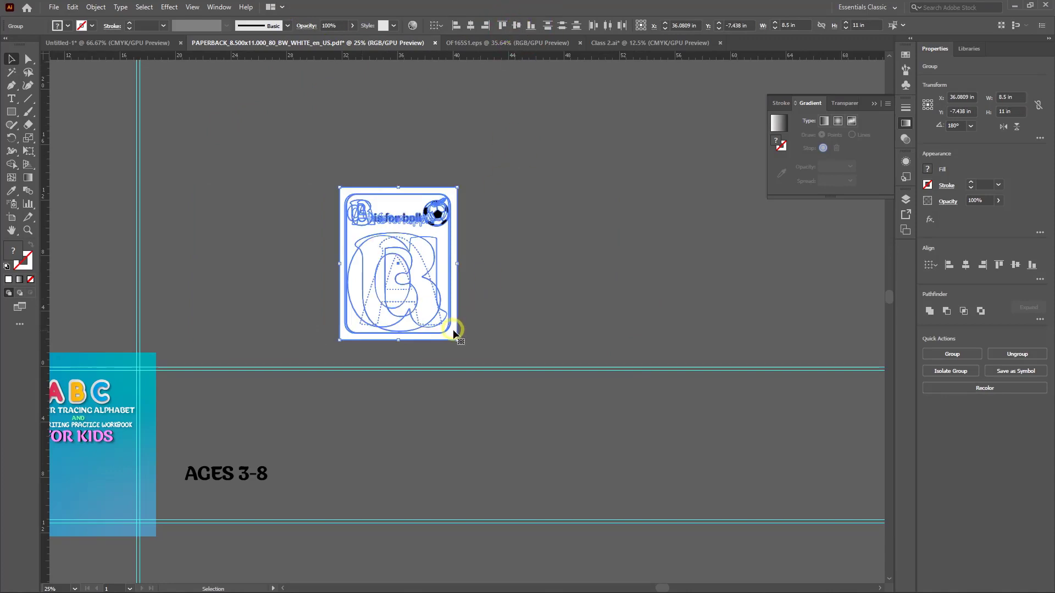
{"action": "left_click_drag", "start_coordinate": [455, 342], "coordinate": [476, 306]}
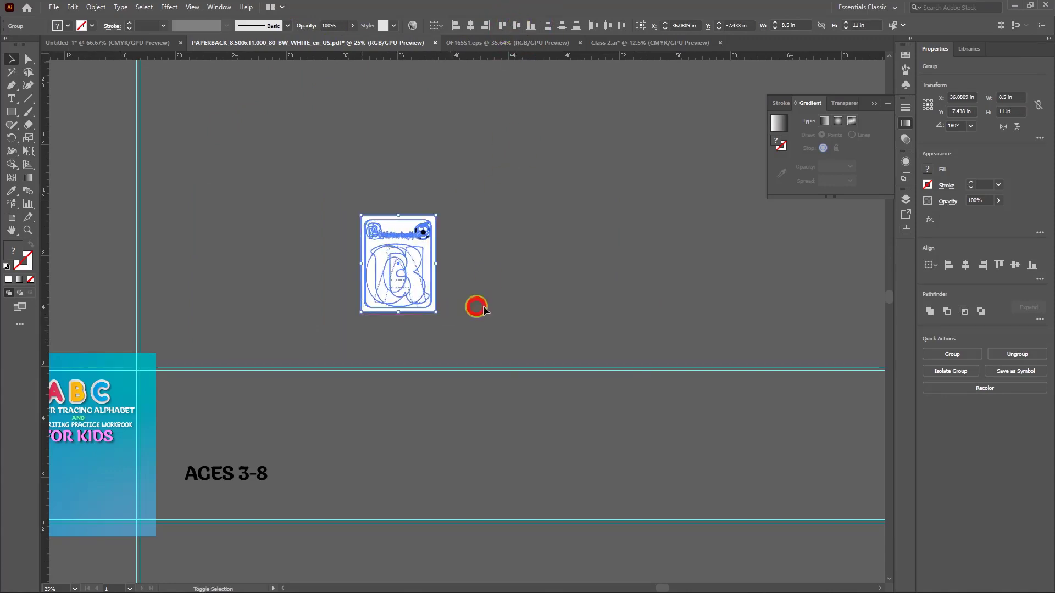
{"action": "left_click", "coordinate": [495, 299]}
Move the stacked pages onto the front cover, below the "FOR KIDS" title line
{"action": "left_click_drag", "start_coordinate": [379, 212], "coordinate": [371, 330]}
{"action": "key", "text": "space"}
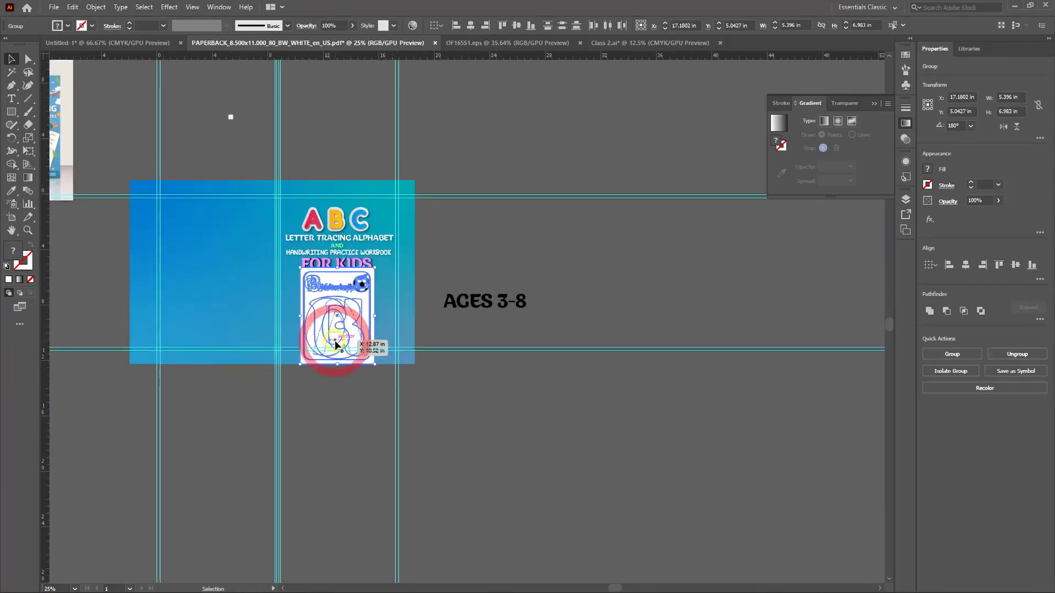
{"action": "scroll", "coordinate": [371, 330], "scroll_direction": "up", "scroll_amount": 4}
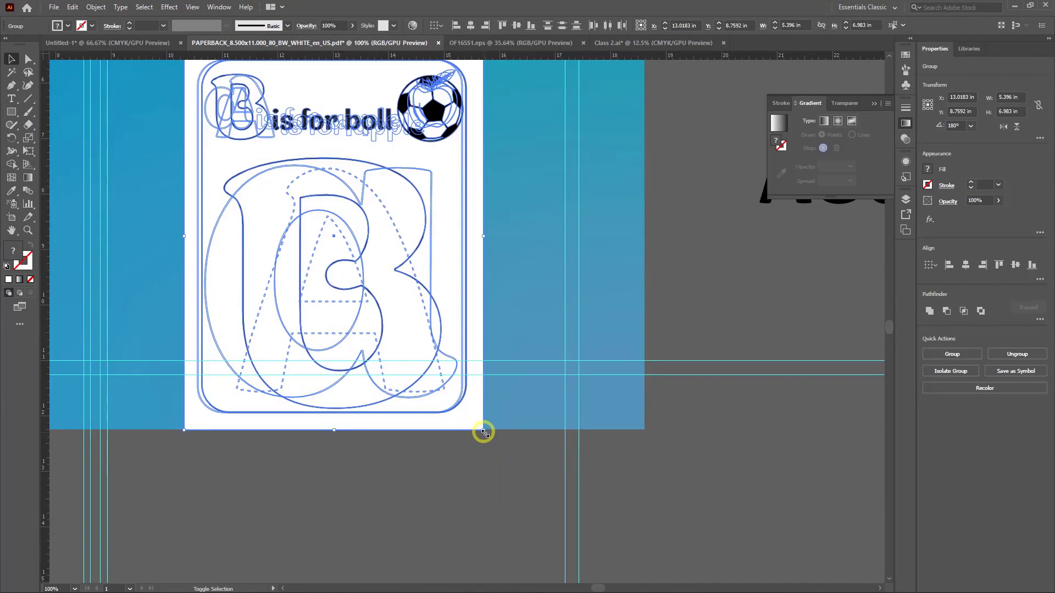
Scale the stacked pages down further and position them just under "FOR KIDS", within the front cover's guides
{"action": "left_click_drag", "start_coordinate": [483, 431], "coordinate": [356, 357]}
{"action": "scroll", "coordinate": [441, 293], "scroll_direction": "down", "scroll_amount": 2}
{"action": "scroll", "coordinate": [447, 358], "scroll_direction": "up", "scroll_amount": 2}
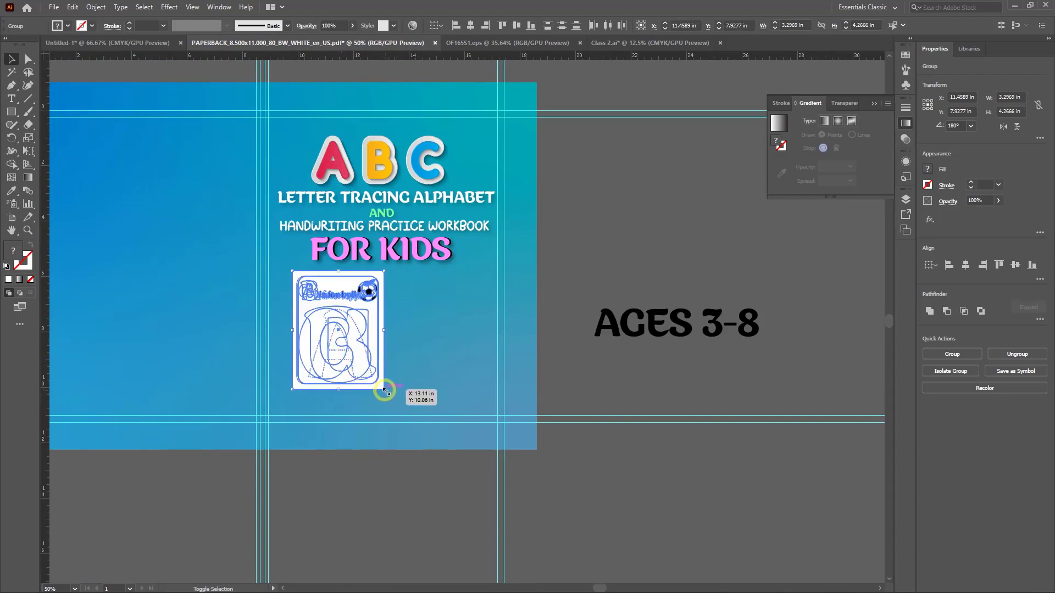
{"action": "left_click_drag", "start_coordinate": [386, 392], "coordinate": [389, 394]}
{"action": "left_click", "coordinate": [345, 482]}
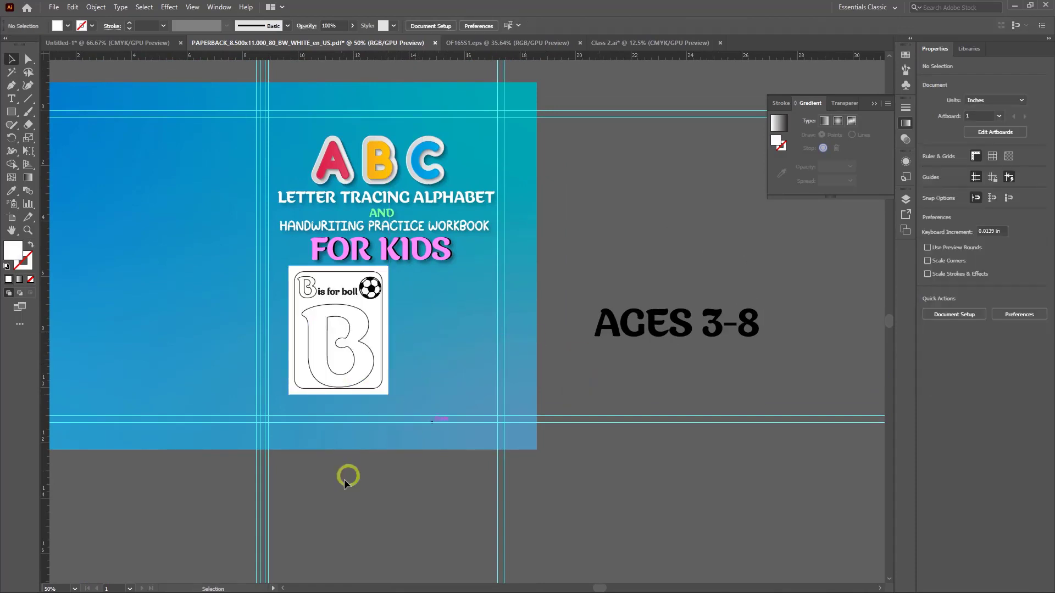
{"action": "scroll", "coordinate": [352, 495], "scroll_direction": "right", "scroll_amount": 2}
{"action": "scroll", "coordinate": [352, 495], "scroll_direction": "up", "scroll_amount": 1}
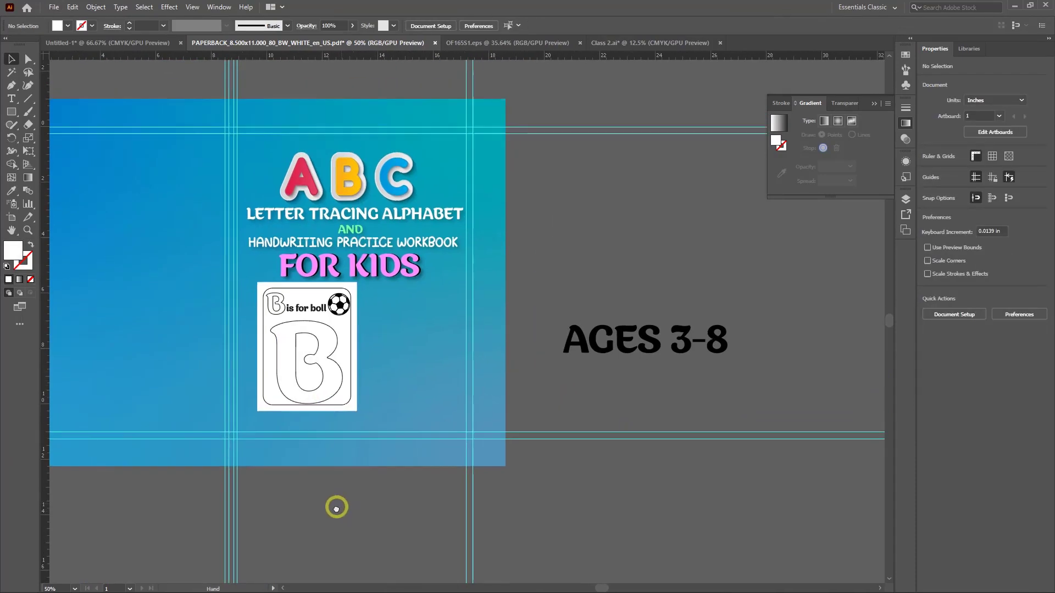
Separate the stacked pages below "FOR KIDS": tilt uppercase A counter-clockwise on one side, centre B, and place lowercase a on the other side
{"action": "left_click_drag", "start_coordinate": [314, 380], "coordinate": [417, 389]}
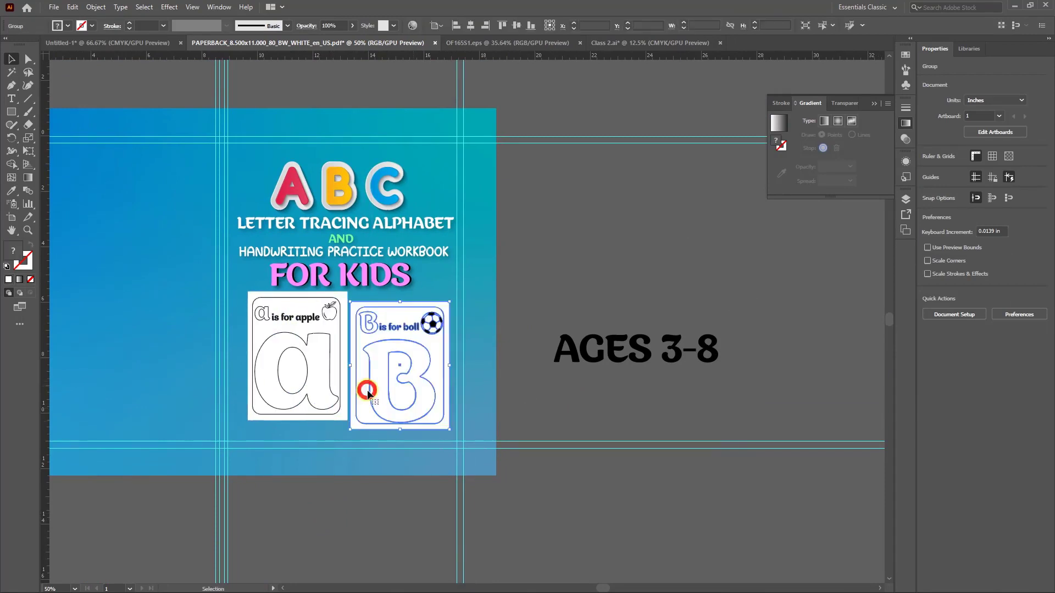
{"action": "left_click_drag", "start_coordinate": [315, 400], "coordinate": [375, 404]}
{"action": "left_click", "coordinate": [330, 405]}
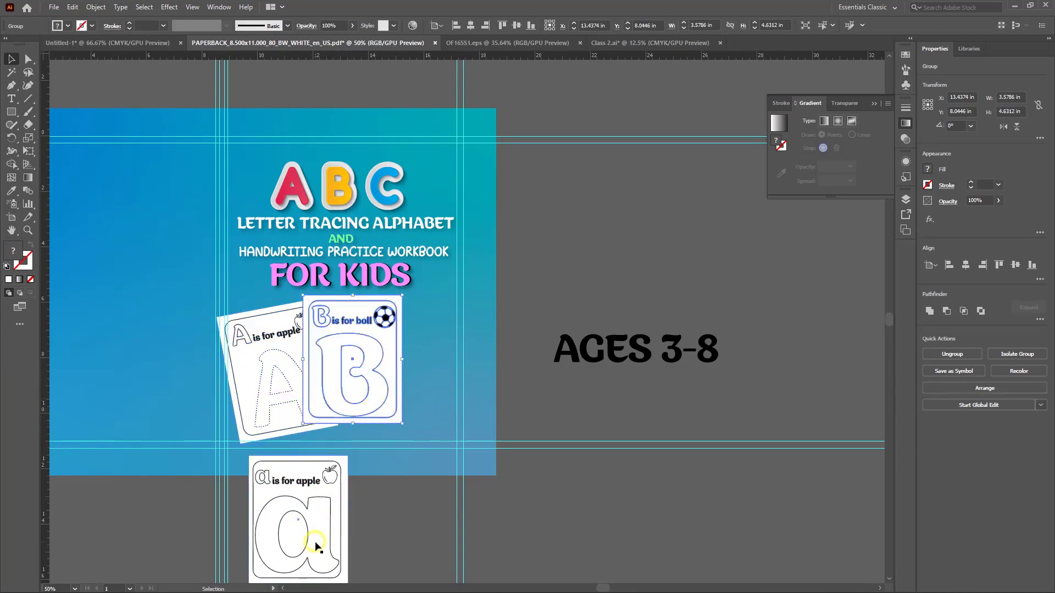
{"action": "left_click_drag", "start_coordinate": [316, 542], "coordinate": [440, 425]}
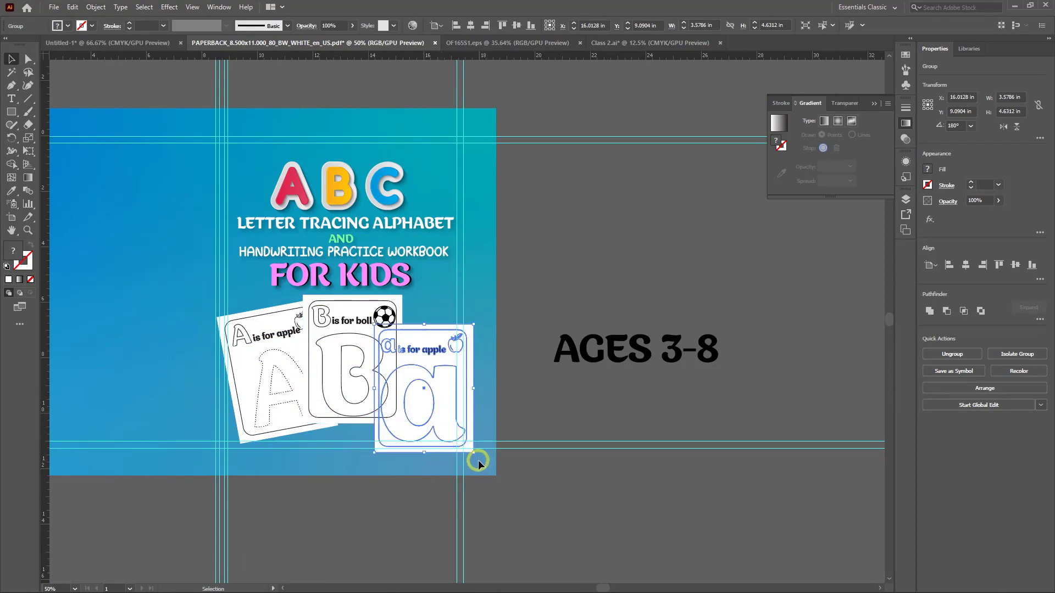
Tilt the lowercase a page clockwise and tuck it behind the B page to complete the fan
{"action": "left_click_drag", "start_coordinate": [475, 457], "coordinate": [439, 427]}
{"action": "left_click_drag", "start_coordinate": [437, 424], "coordinate": [430, 384]}
{"action": "left_click", "coordinate": [553, 387]}
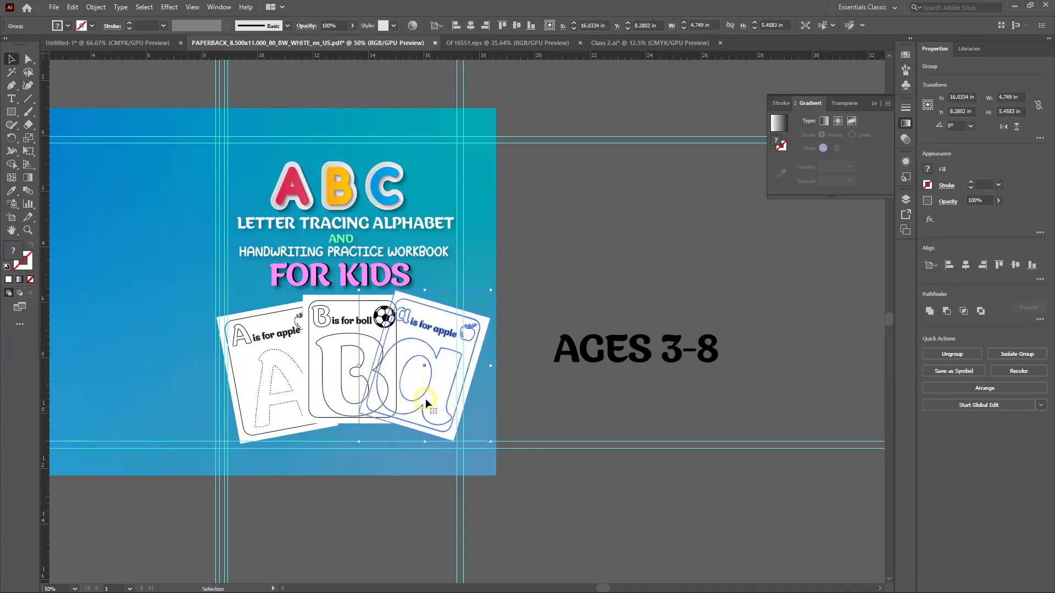
Shift the uppercase A page slightly up, then scale all three fanned pages down together about their centre
{"action": "left_click", "coordinate": [291, 407]}
{"action": "left_click_drag", "start_coordinate": [292, 408], "coordinate": [177, 368]}
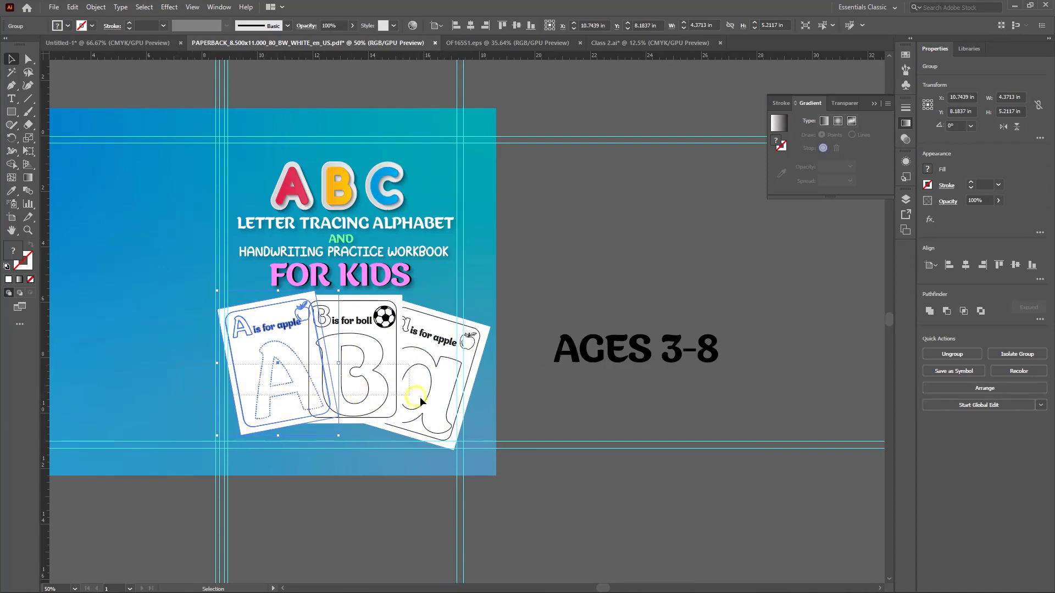
{"action": "left_click", "coordinate": [448, 421], "text": "shift"}
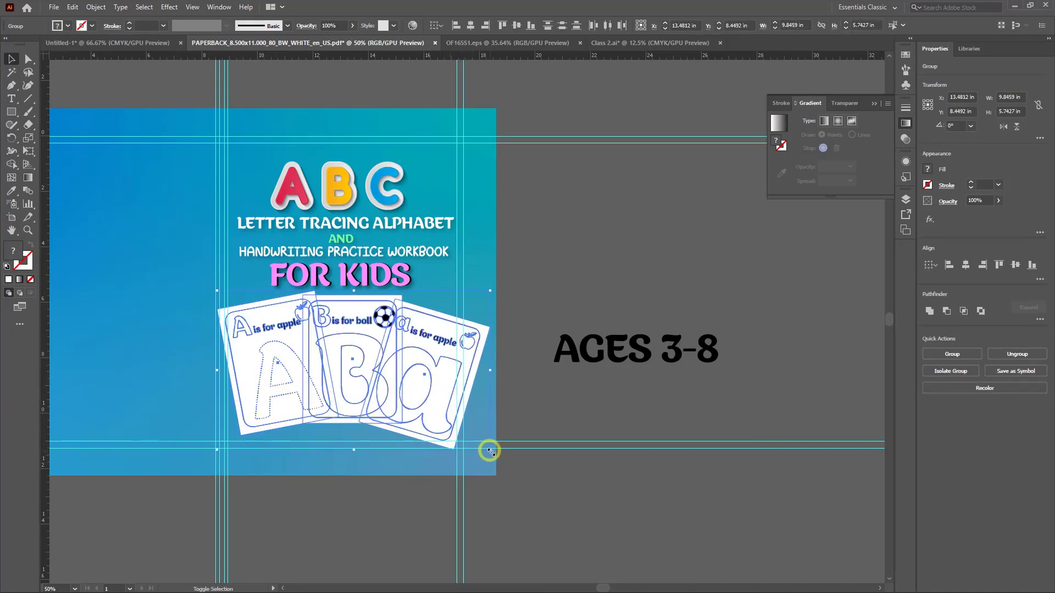
{"action": "left_click_drag", "start_coordinate": [490, 451], "coordinate": [473, 440]}
{"action": "left_click", "coordinate": [525, 394]}
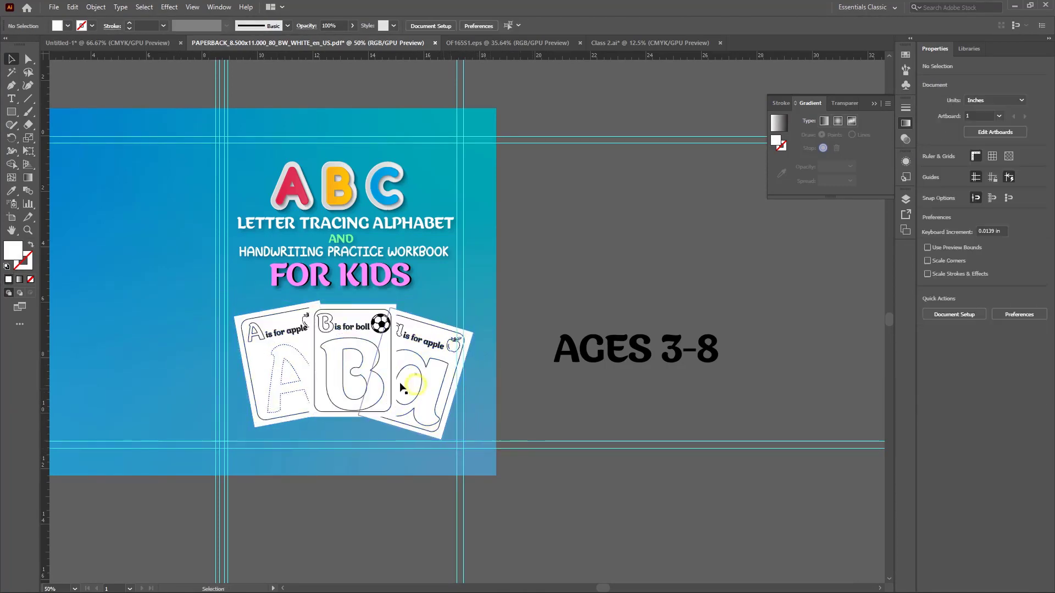
Nudge the uppercase A, B and lowercase a pages individually upward, closer to the "FOR KIDS" line
{"action": "left_click_drag", "start_coordinate": [278, 368], "coordinate": [272, 362]}
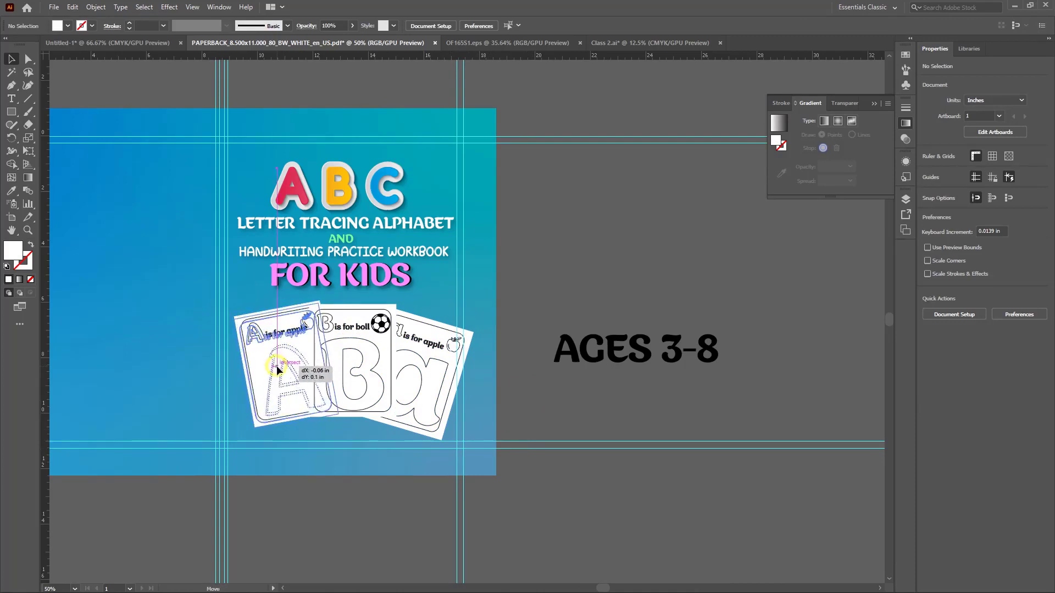
{"action": "left_click", "coordinate": [353, 358]}
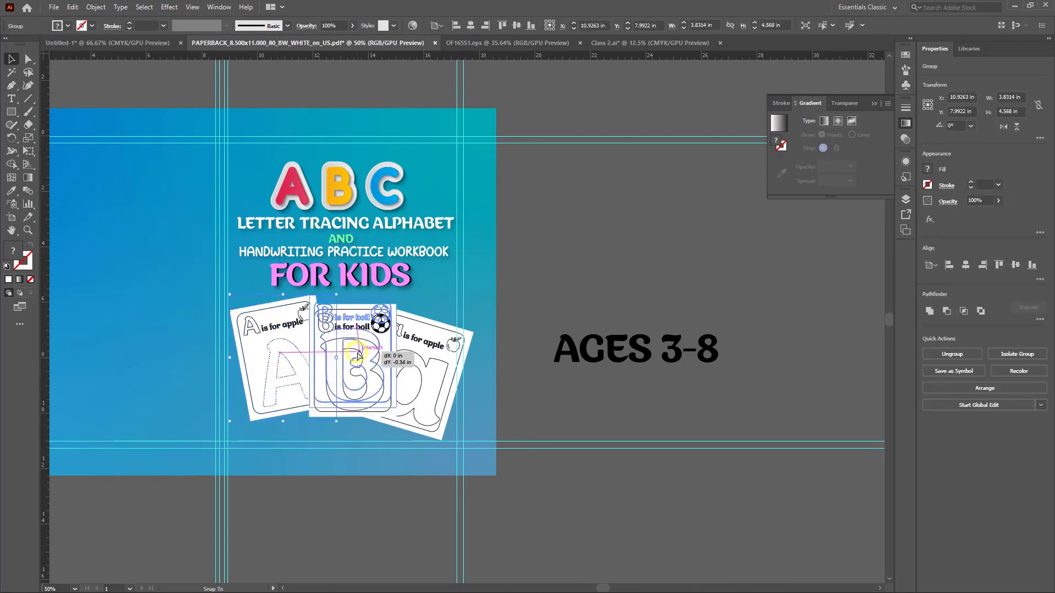
{"action": "left_click_drag", "start_coordinate": [430, 389], "coordinate": [431, 377]}
{"action": "left_click", "coordinate": [560, 422]}
Shift the B page to the middle of the fan and bring the lowercase a page down and inward, one level further back
{"action": "scroll", "coordinate": [527, 427], "scroll_direction": "up", "scroll_amount": 2}
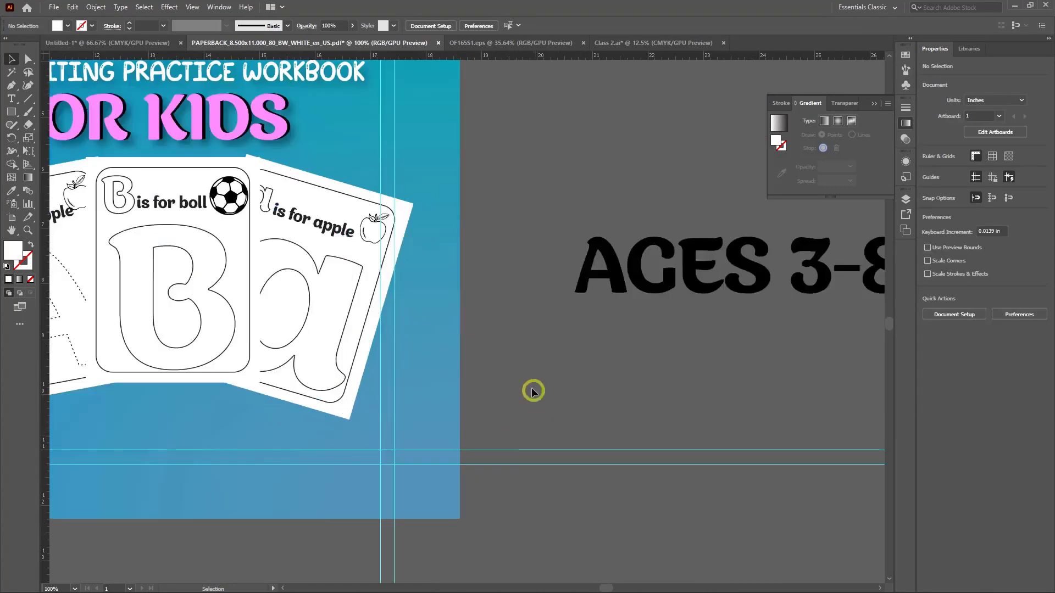
{"action": "left_click_drag", "start_coordinate": [270, 354], "coordinate": [259, 386]}
{"action": "mouse_move", "coordinate": [389, 372]}
{"action": "left_mouse_down"}
{"action": "mouse_move", "coordinate": [413, 391]}
{"action": "mouse_move", "coordinate": [423, 381]}
{"action": "mouse_move", "coordinate": [405, 381]}
{"action": "left_mouse_up"}
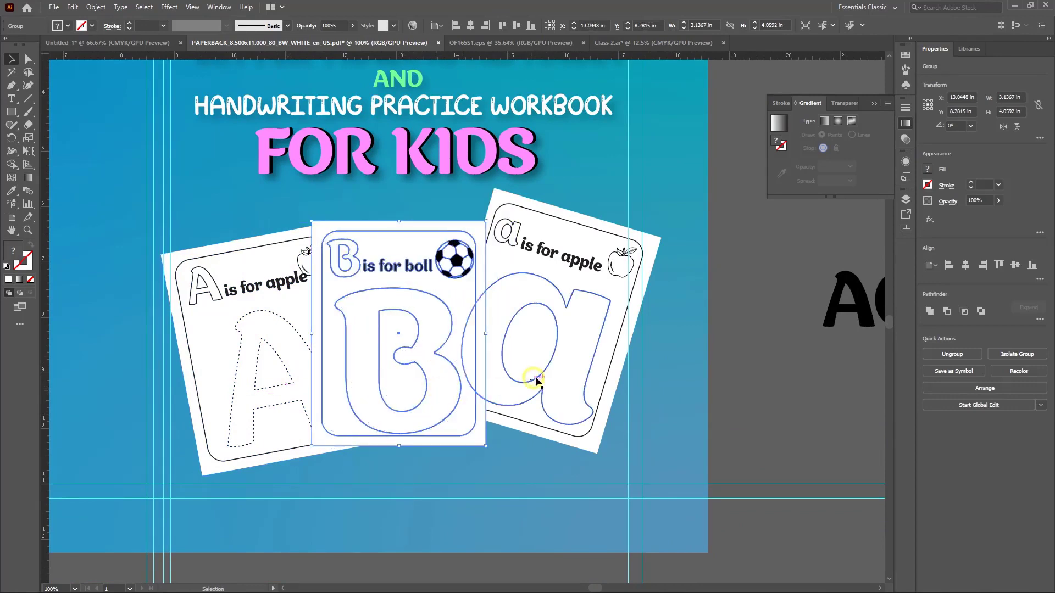
{"action": "left_click_drag", "start_coordinate": [544, 372], "coordinate": [521, 405]}
{"action": "key", "text": "ctrl+["}
{"action": "left_click", "coordinate": [236, 205]}
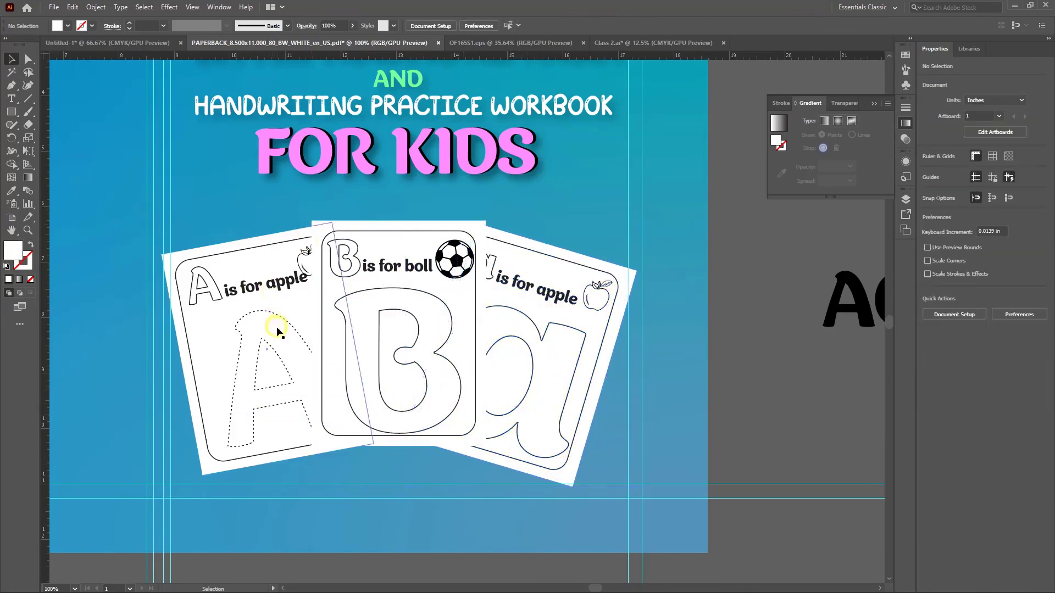
Scale the three fanned pages together to 8 in wide so they fit within the front cover's guides
{"action": "left_click", "coordinate": [502, 393]}
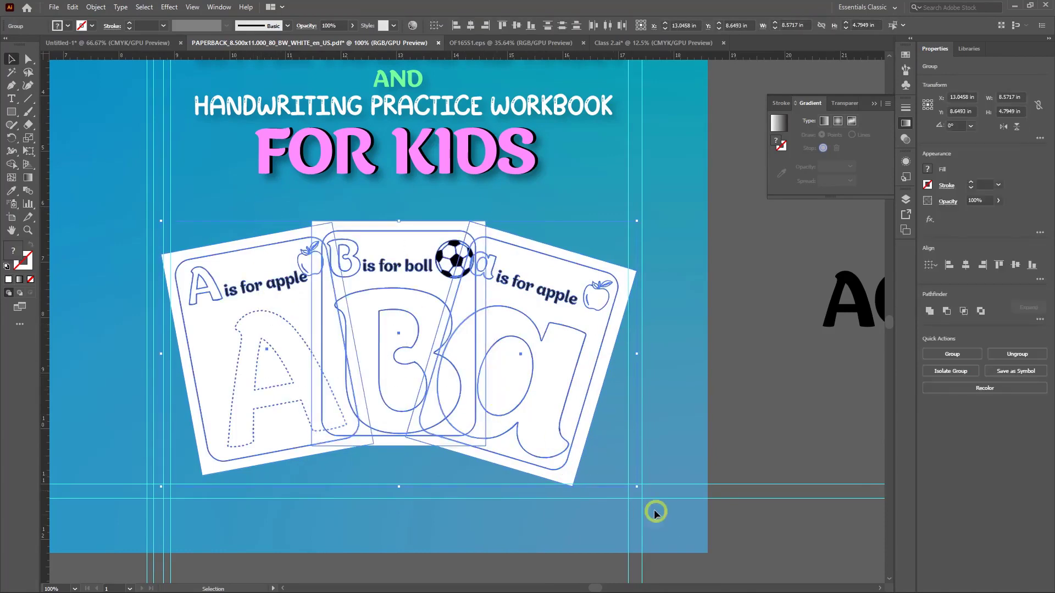
{"action": "left_click_drag", "start_coordinate": [641, 491], "coordinate": [625, 478]}
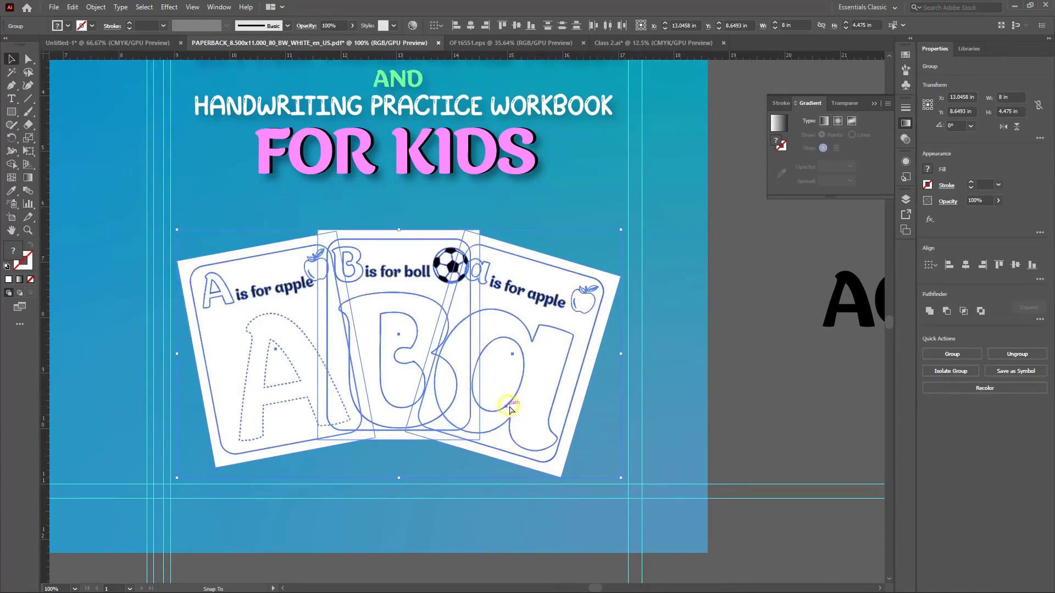
{"action": "left_click", "coordinate": [457, 528]}
Apply a Multiply drop shadow to the three pages with 25% opacity, 0.0972 in X and Y offsets and 0.0694 in blur
{"action": "scroll", "coordinate": [457, 527], "scroll_direction": "down", "scroll_amount": 1}
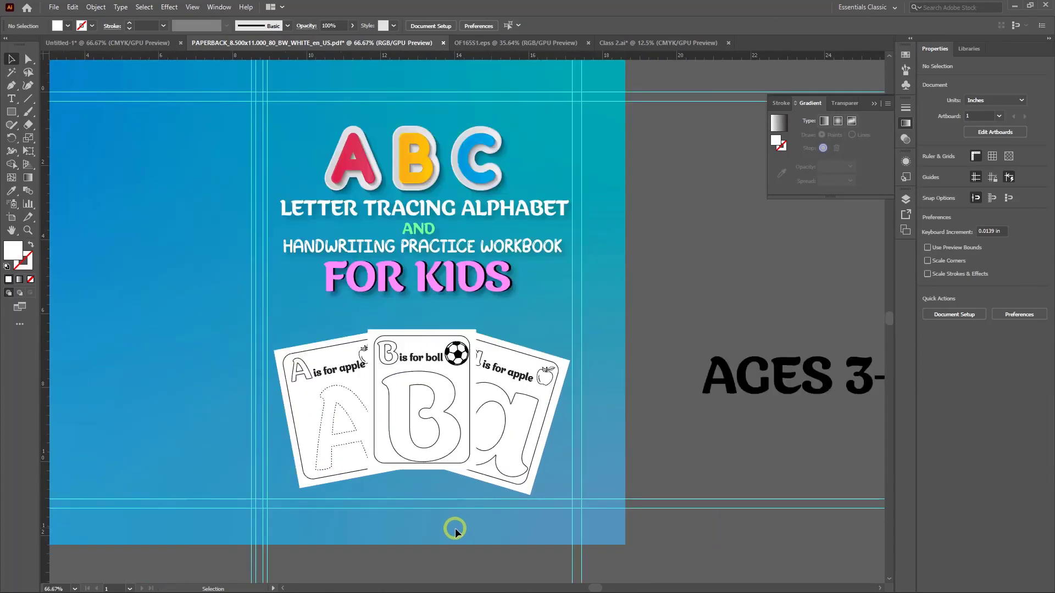
{"action": "left_click_drag", "start_coordinate": [454, 527], "coordinate": [453, 431]}
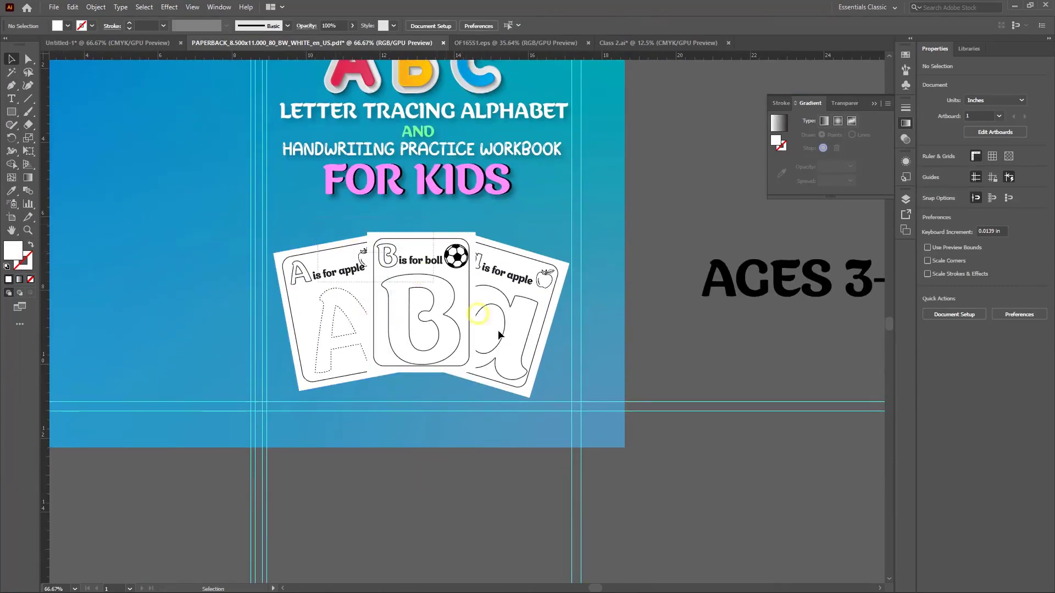
{"action": "left_click", "coordinate": [526, 384]}
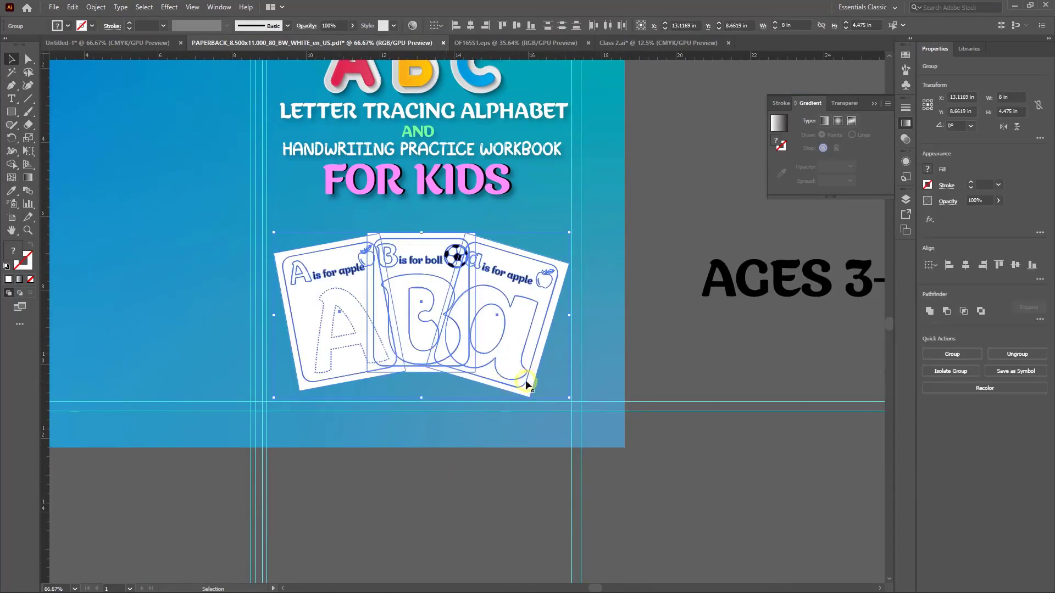
{"action": "left_click", "coordinate": [168, 8]}
{"action": "left_click", "coordinate": [287, 132]}
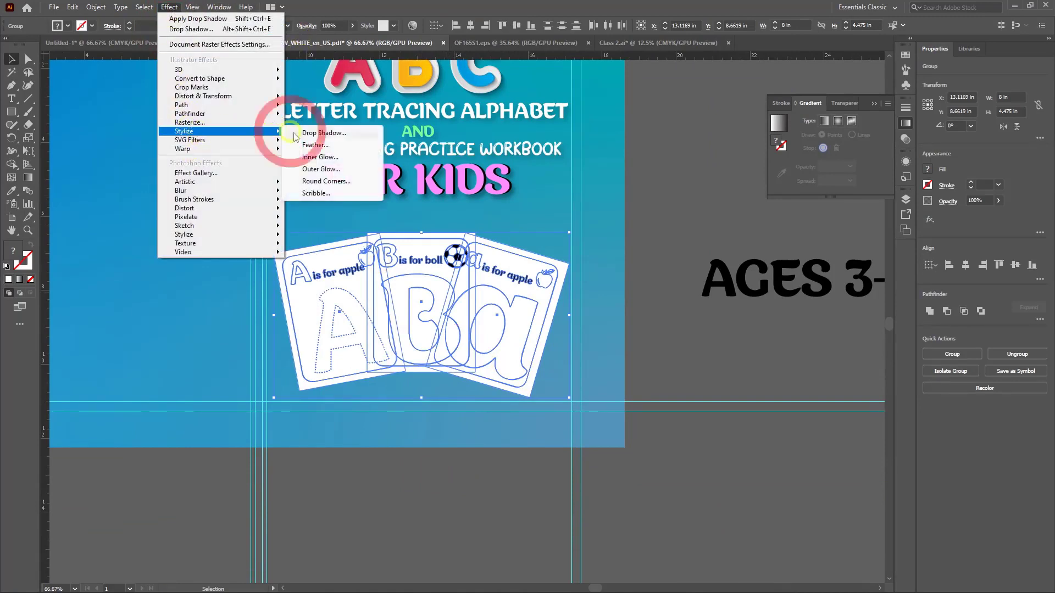
{"action": "left_click", "coordinate": [324, 133]}
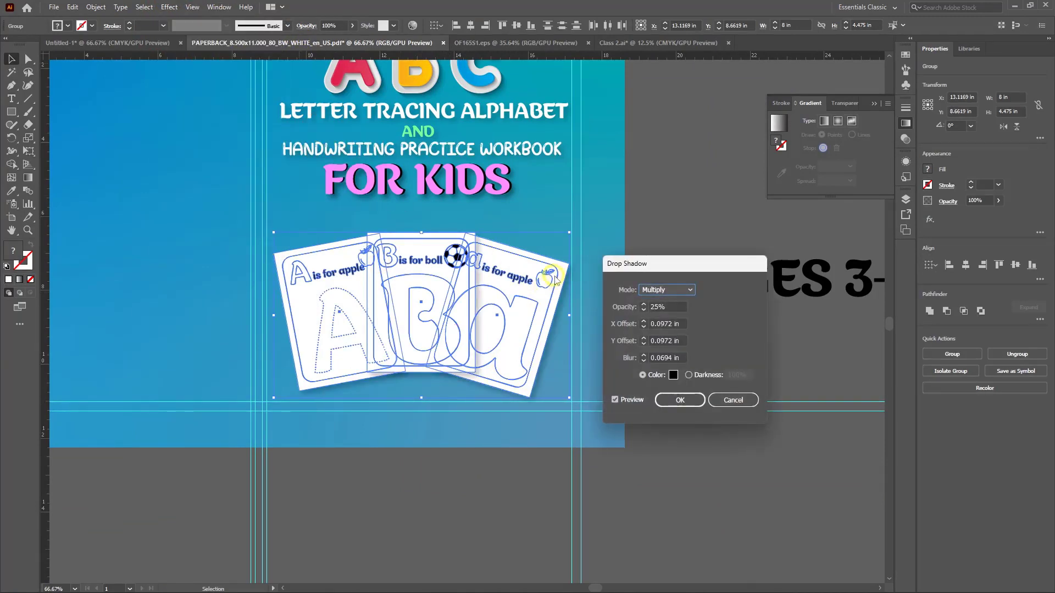
{"action": "left_click", "coordinate": [681, 401]}
{"action": "left_click", "coordinate": [698, 502]}
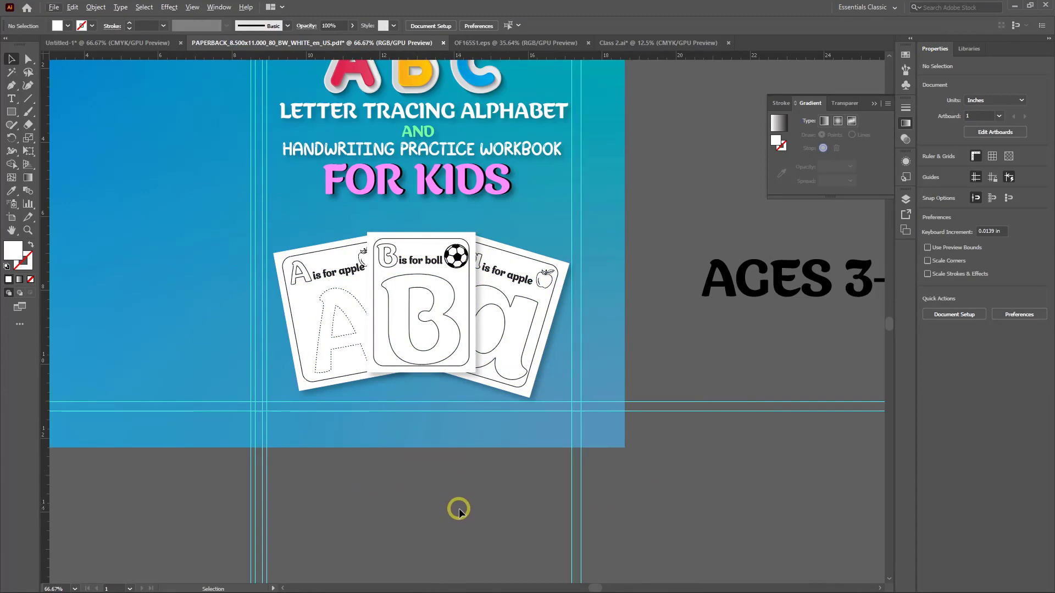
Examine the reference ABC Letter Tracing cover mockup for the decorations and caption strip around its fanned pages, and compare it with the current front cover
{"action": "scroll", "coordinate": [459, 511], "scroll_direction": "up", "scroll_amount": 2}
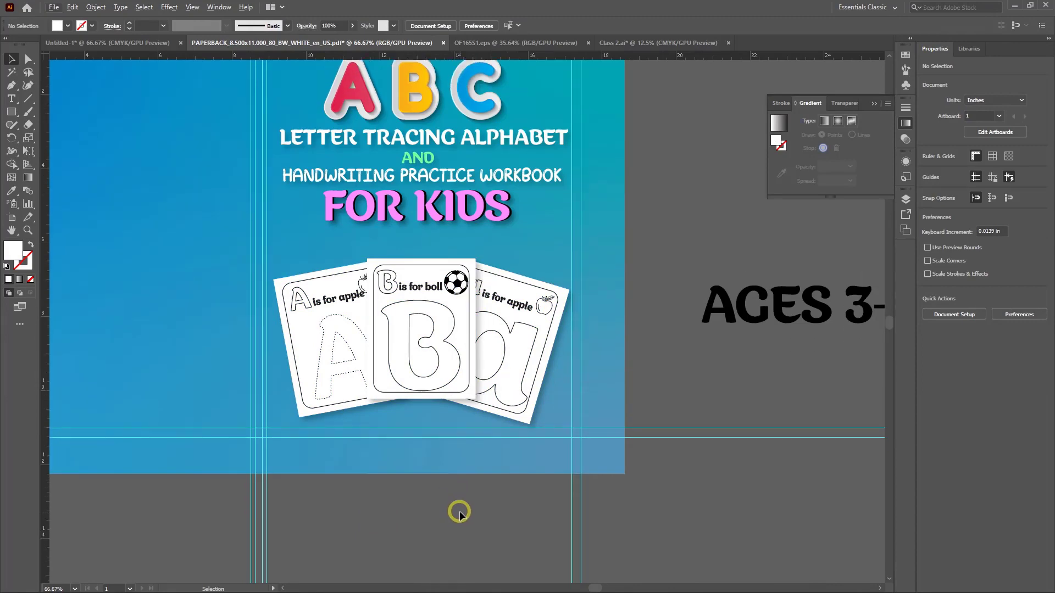
{"action": "scroll", "coordinate": [459, 510], "scroll_direction": "down", "scroll_amount": 2, "text": "alt"}
{"action": "scroll", "coordinate": [552, 448], "scroll_direction": "down", "scroll_amount": 2, "text": "alt"}
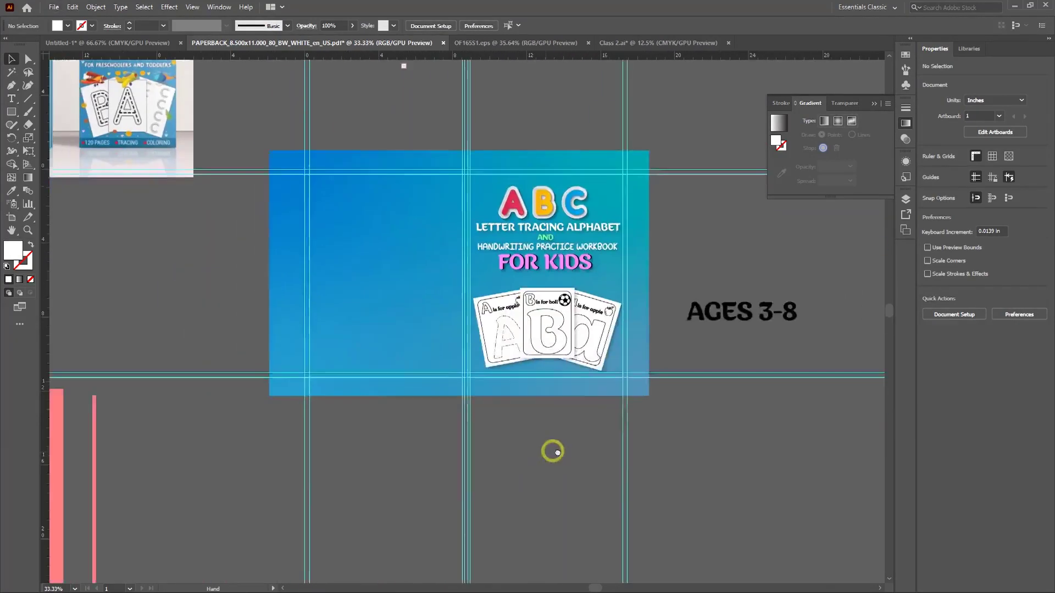
{"action": "scroll", "coordinate": [225, 301], "scroll_direction": "up", "scroll_amount": 3, "text": "alt"}
{"action": "scroll", "coordinate": [328, 367], "scroll_direction": "up", "scroll_amount": 4, "text": "alt"}
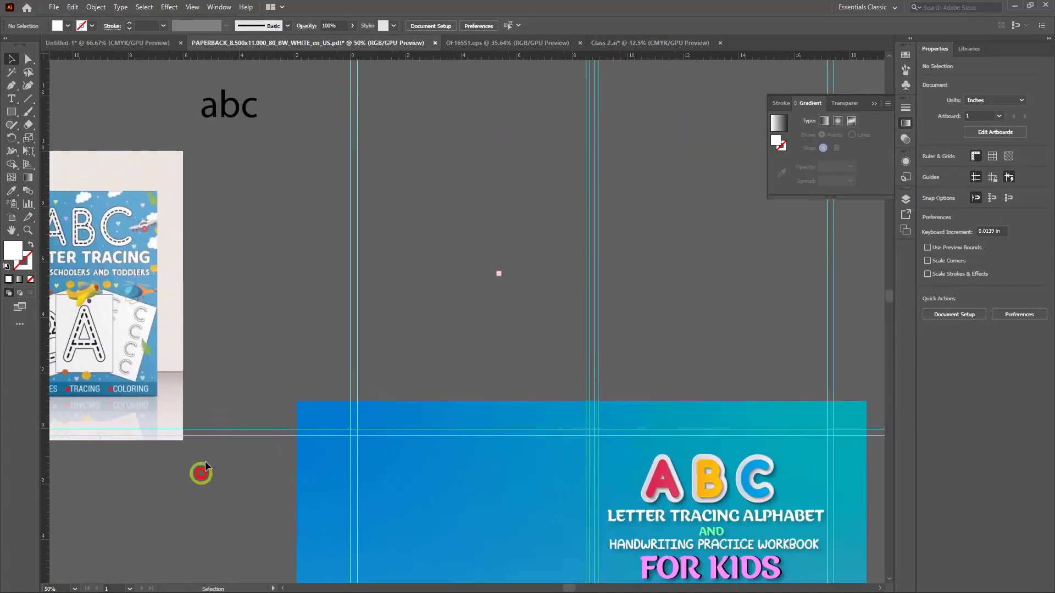
{"action": "scroll", "coordinate": [328, 368], "scroll_direction": "down", "scroll_amount": 2, "text": "alt"}
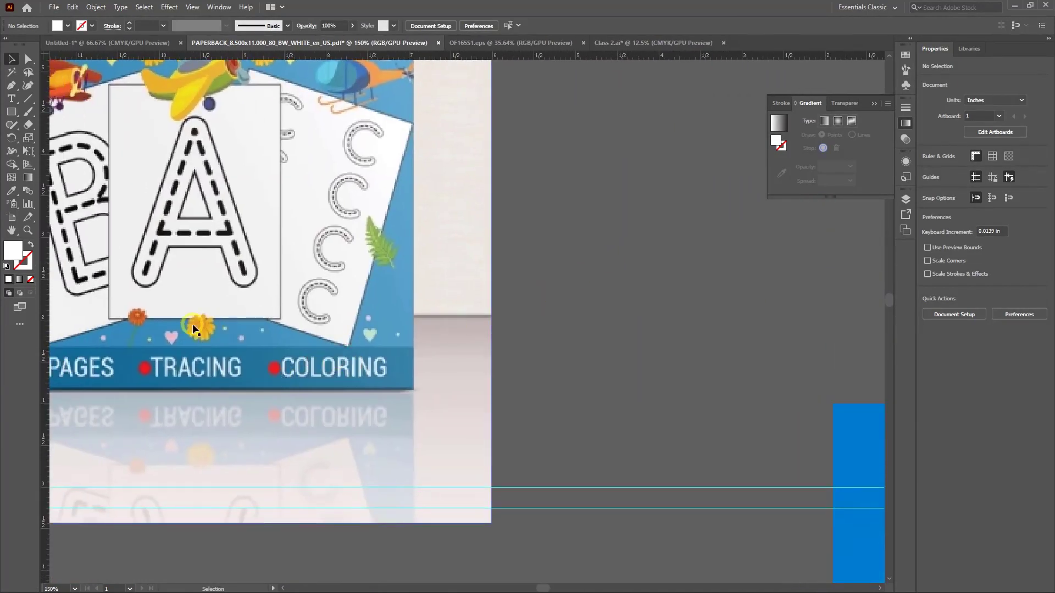
{"action": "scroll", "coordinate": [194, 228], "scroll_direction": "up", "scroll_amount": 2, "text": "alt"}
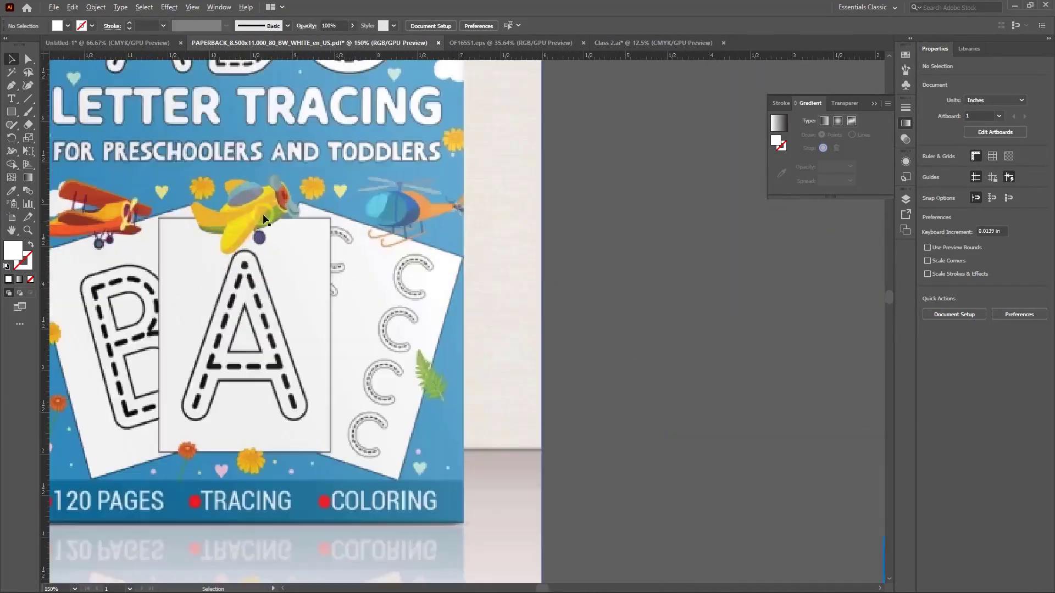
{"action": "scroll", "coordinate": [390, 230], "scroll_direction": "down", "scroll_amount": 3, "text": "alt"}
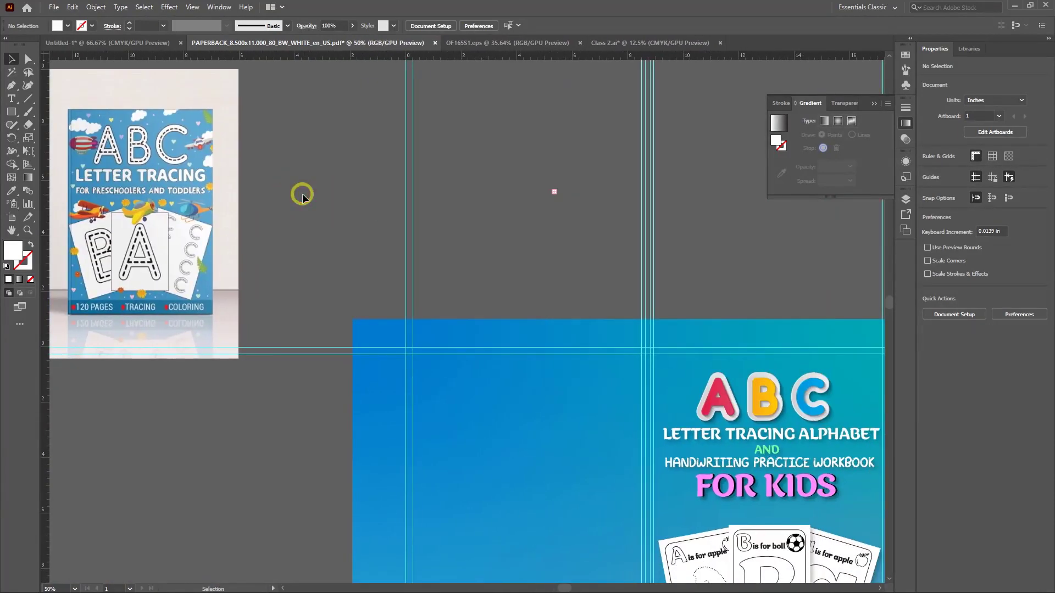
{"action": "left_click_drag", "start_coordinate": [519, 223], "coordinate": [569, 192]}
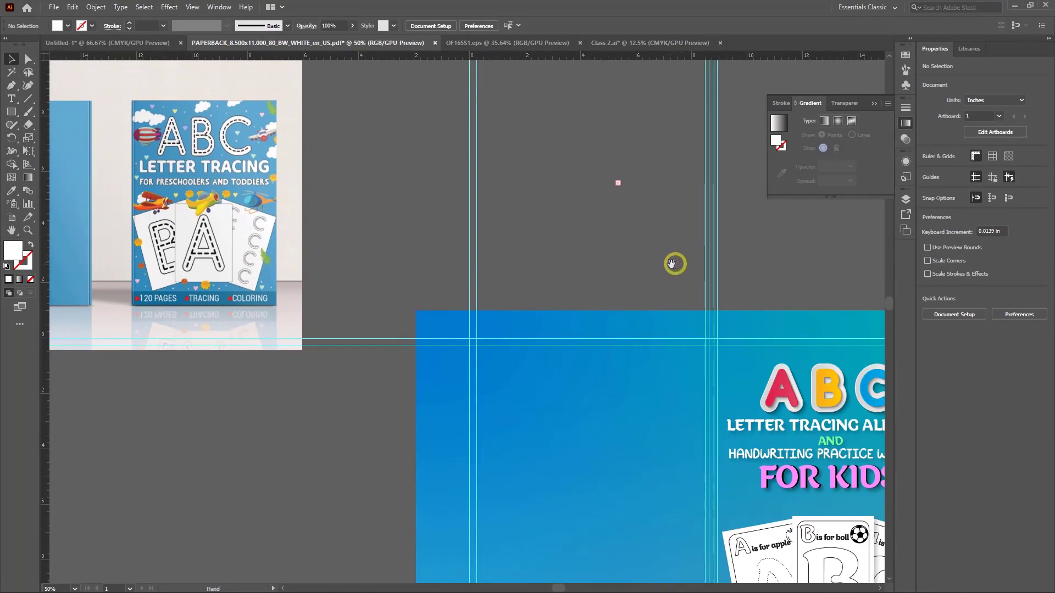
{"action": "left_click_drag", "start_coordinate": [673, 264], "coordinate": [335, 162]}
{"action": "left_click_drag", "start_coordinate": [699, 367], "coordinate": [616, 248]}
{"action": "left_click_drag", "start_coordinate": [671, 337], "coordinate": [652, 268]}
Switch to Chrome and search Freepik for "kids background"
{"action": "mouse_move", "coordinate": [471, 584]}
{"action": "mouse_move", "coordinate": [436, 581]}
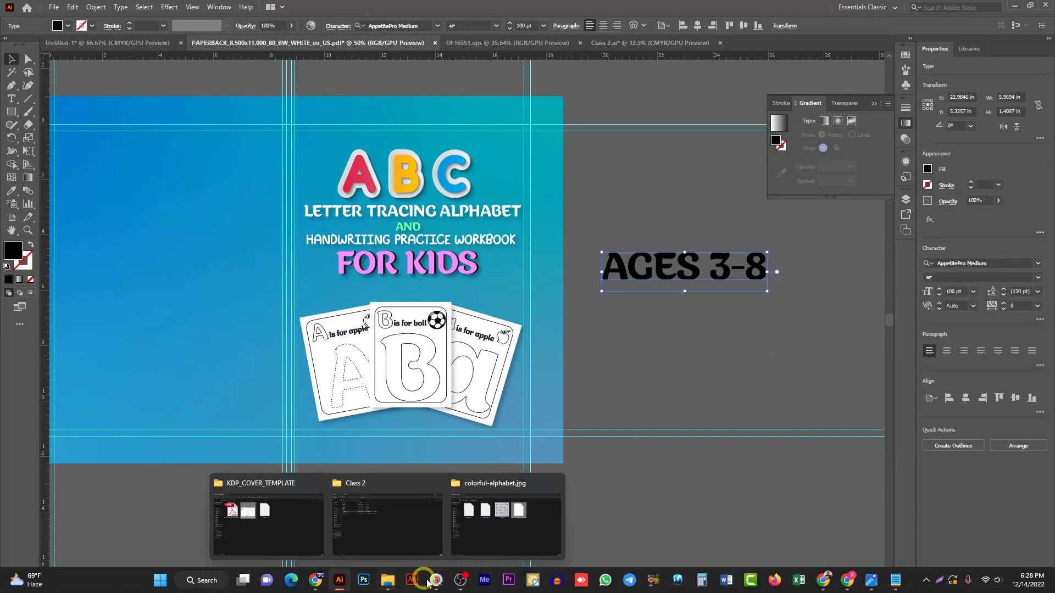
{"action": "left_click", "coordinate": [316, 580]}
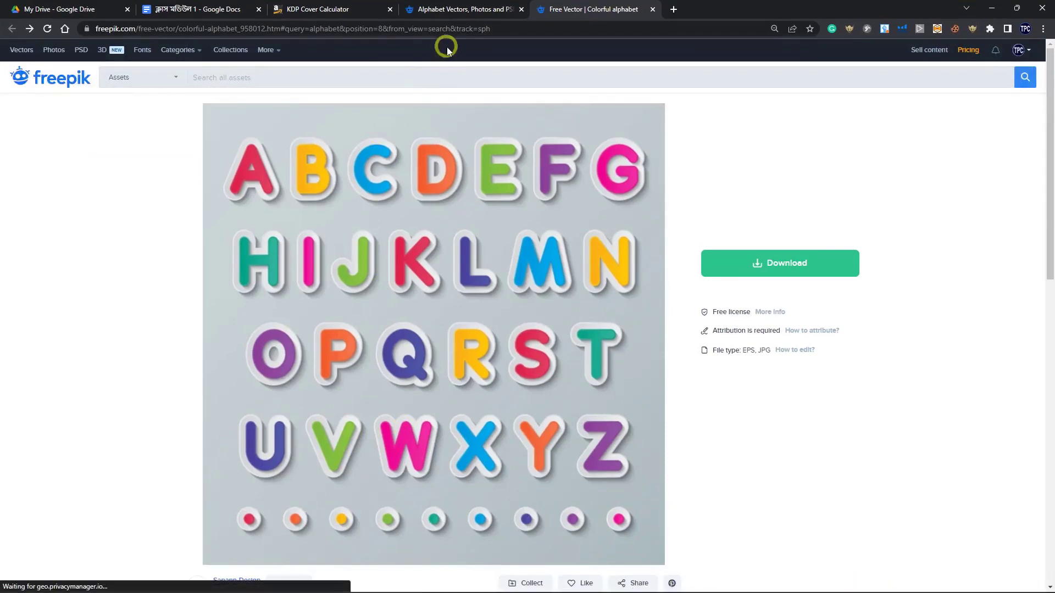
{"action": "left_click", "coordinate": [458, 10]}
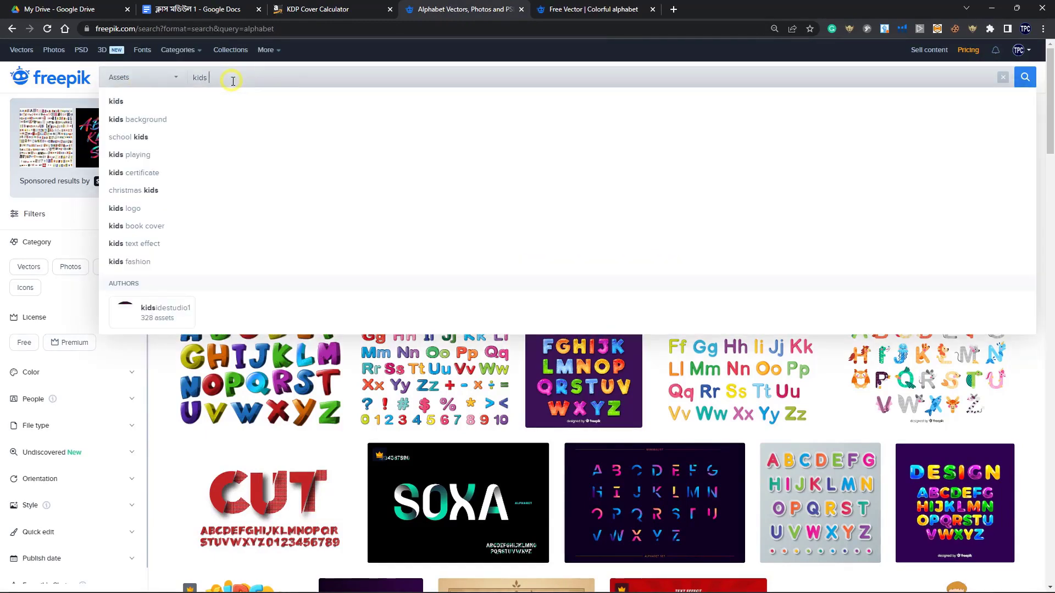
{"action": "left_click", "coordinate": [146, 118]}
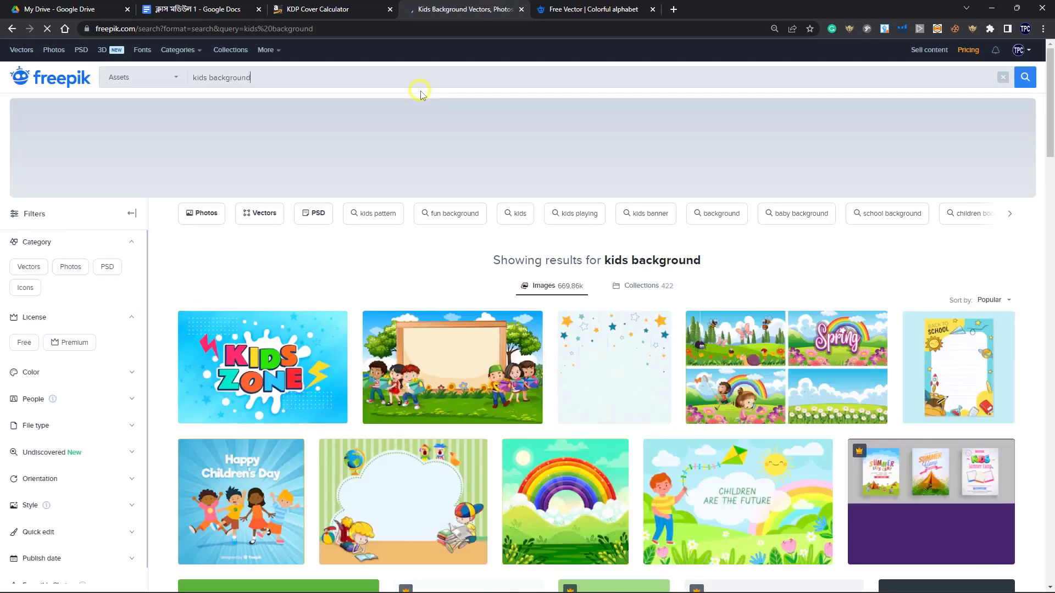
Browse the kids background results and open the hand-drawn back-to-school vector in a separate browser tab
{"action": "scroll", "coordinate": [430, 306], "scroll_direction": "down", "scroll_amount": 1}
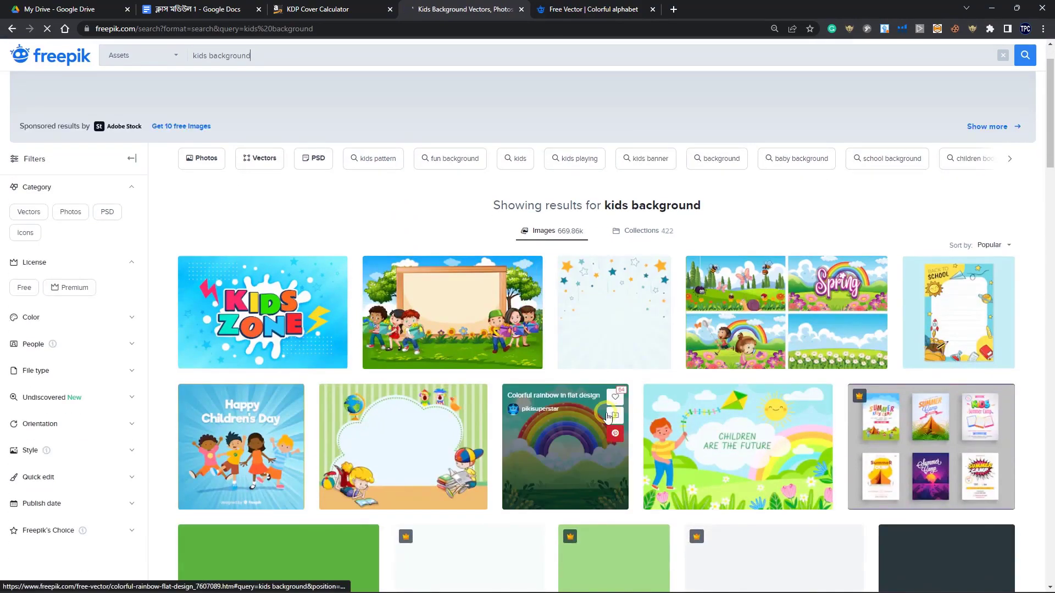
{"action": "scroll", "coordinate": [609, 417], "scroll_direction": "down", "scroll_amount": 5}
{"action": "scroll", "coordinate": [534, 430], "scroll_direction": "down", "scroll_amount": 8}
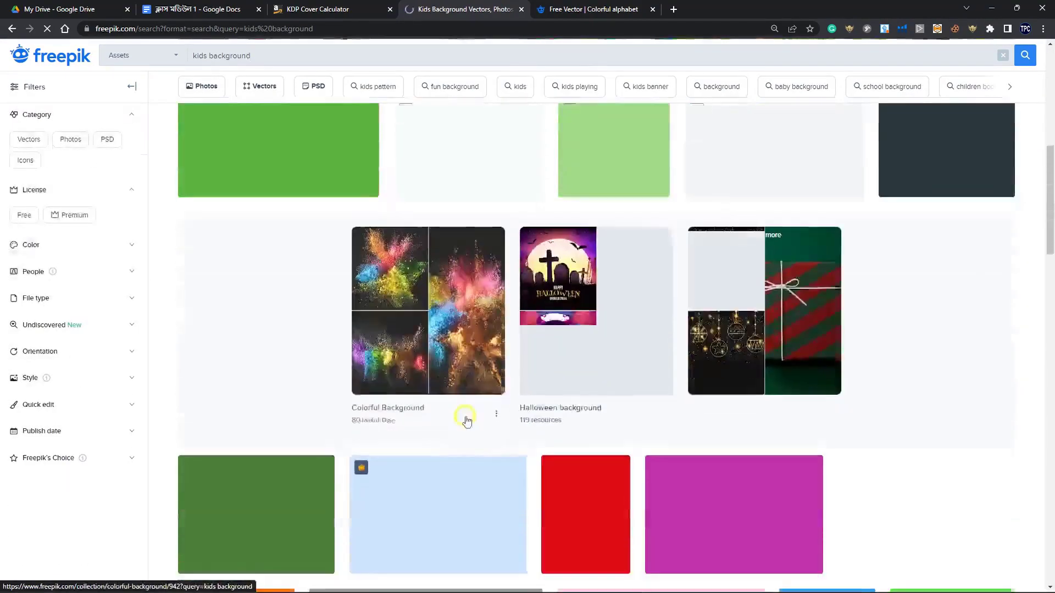
{"action": "scroll", "coordinate": [507, 435], "scroll_direction": "up", "scroll_amount": 14}
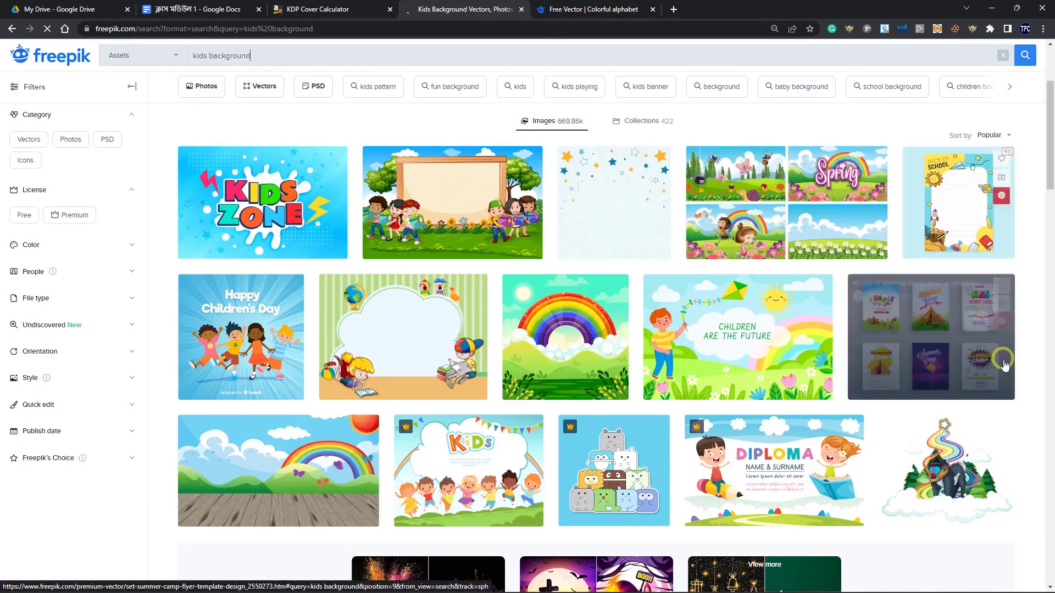
{"action": "middle_click", "coordinate": [987, 233]}
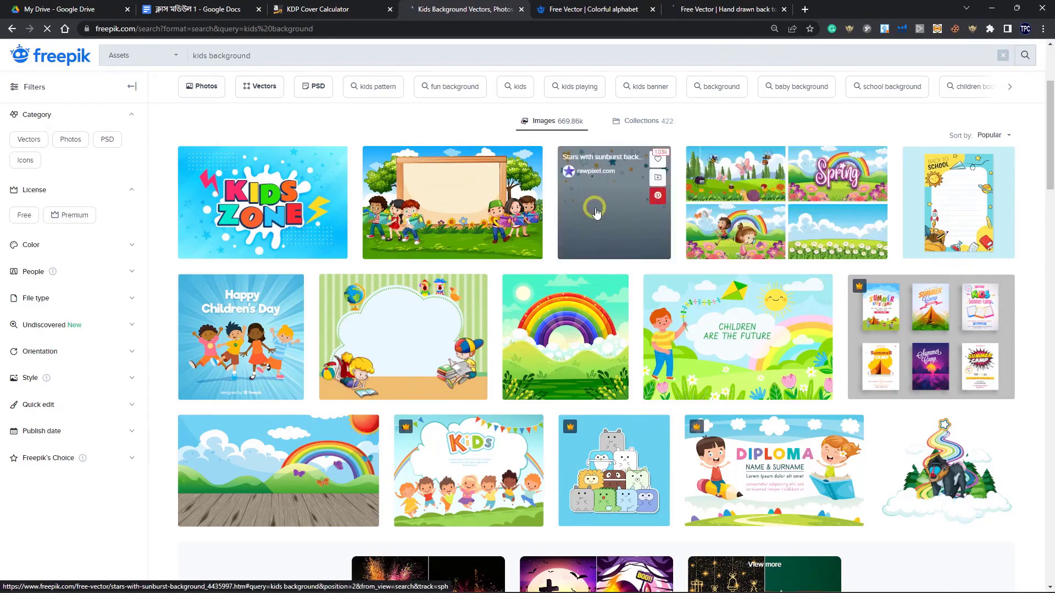
Request the free download of the hand-drawn back-to-school card template from its Freepik page
{"action": "left_click", "coordinate": [708, 9]}
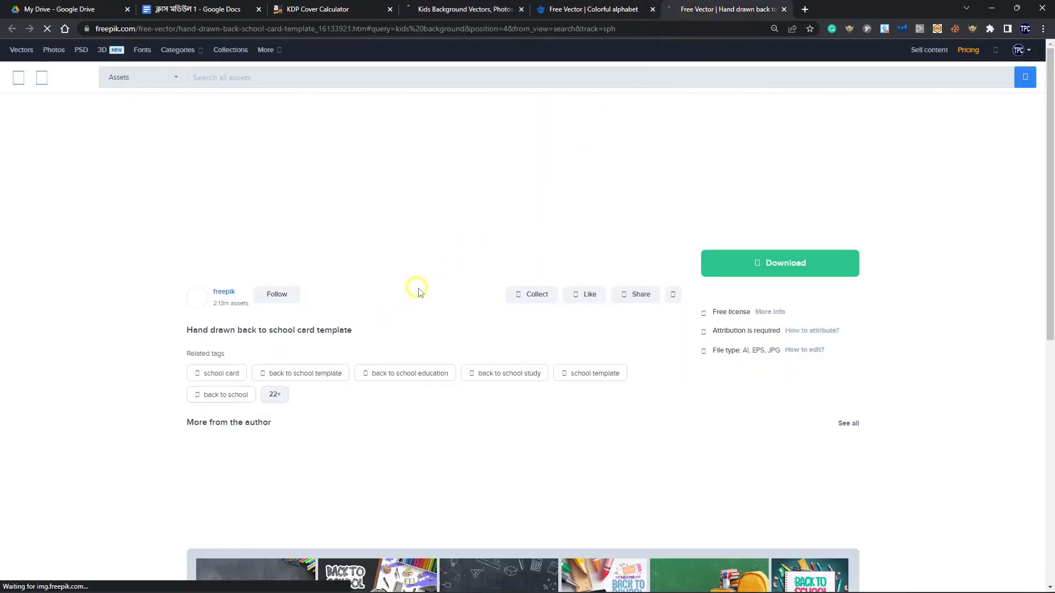
{"action": "left_click", "coordinate": [487, 6]}
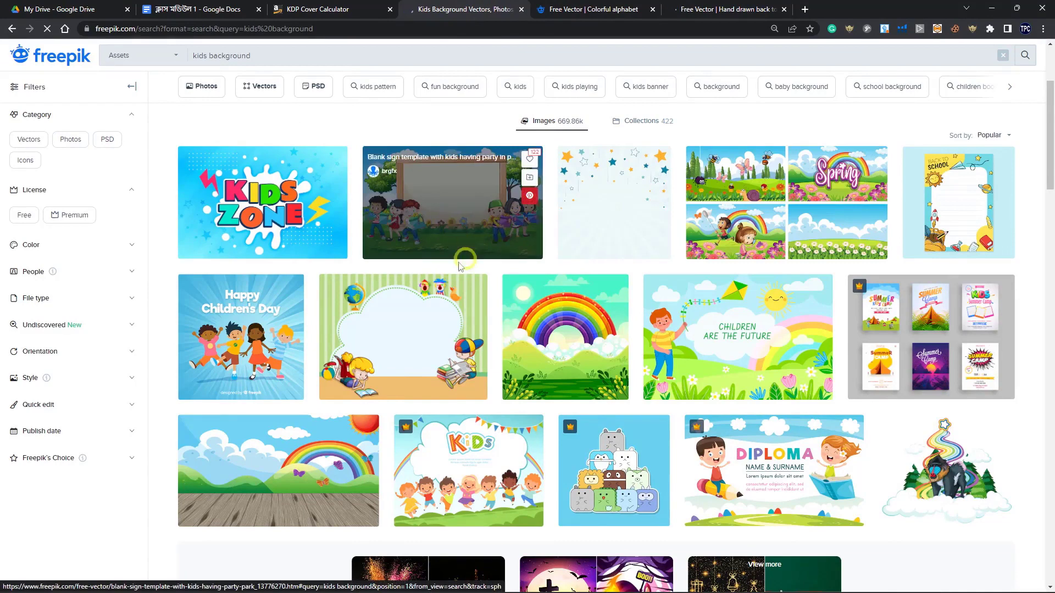
{"action": "left_click", "coordinate": [731, 9]}
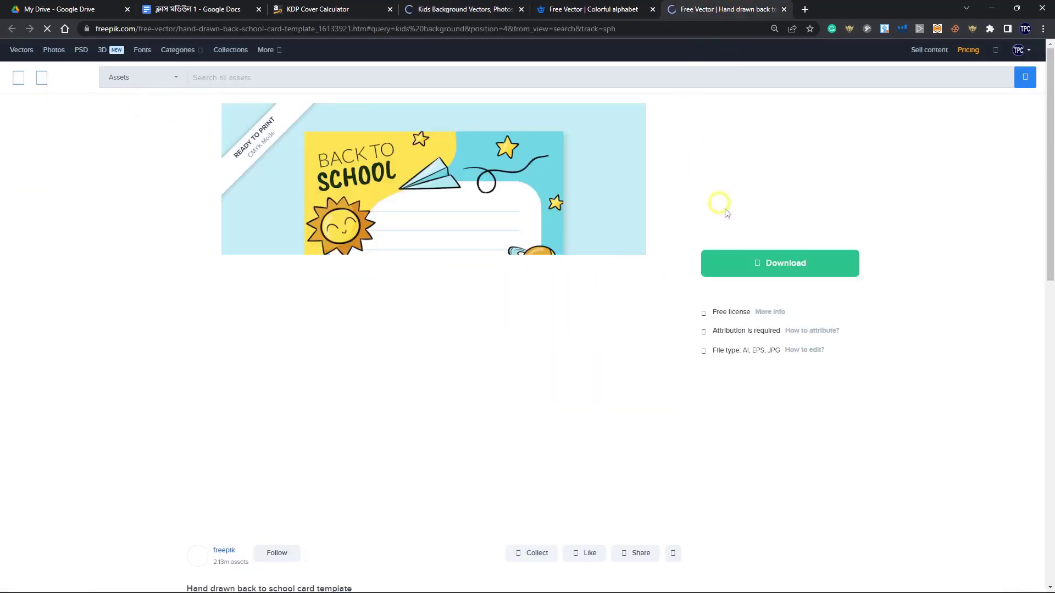
{"action": "left_click", "coordinate": [776, 274]}
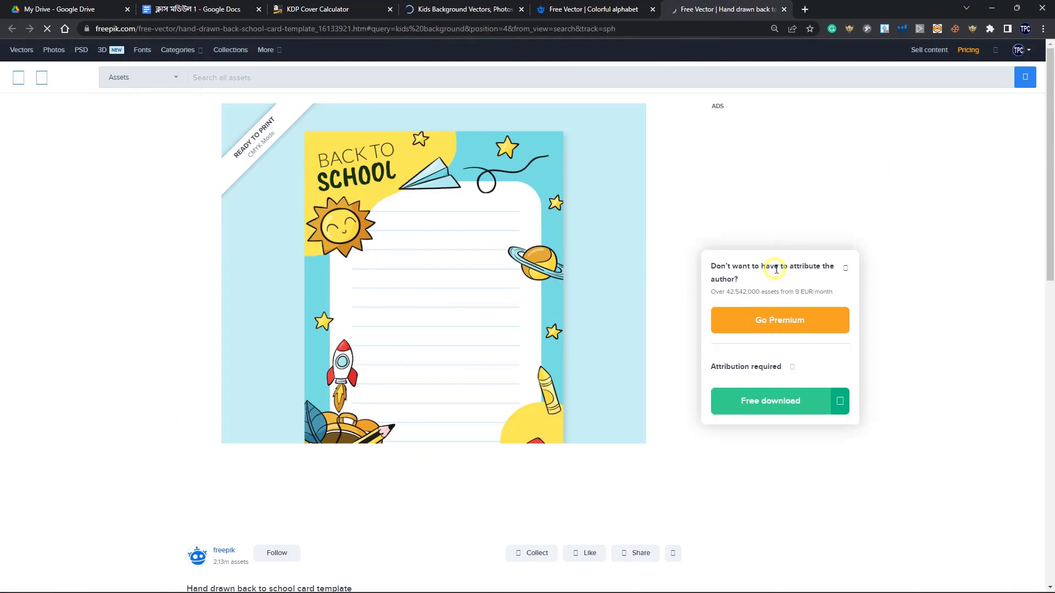
{"action": "left_click", "coordinate": [778, 401]}
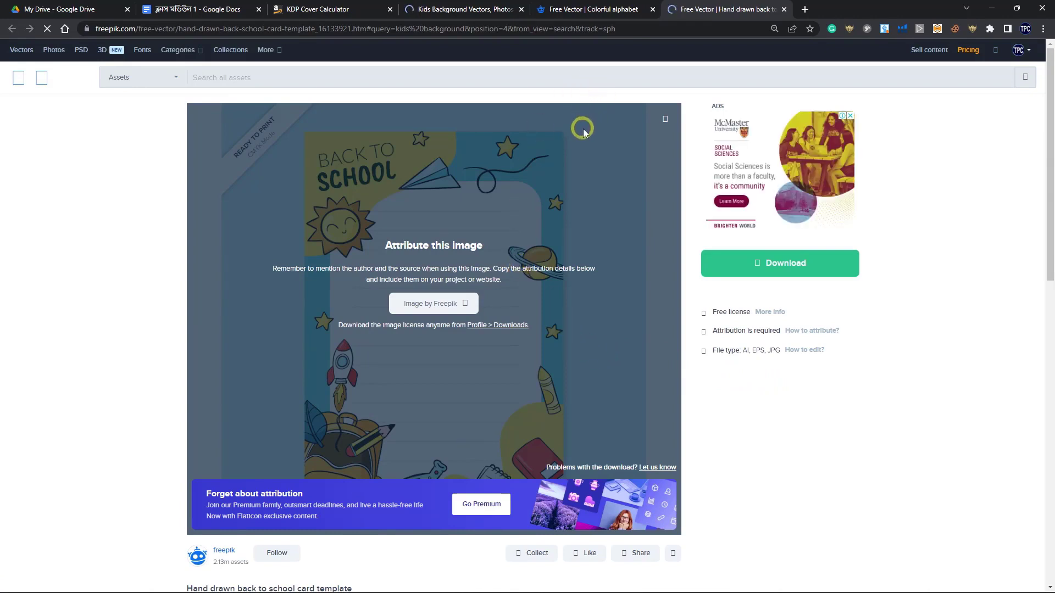
Browse further through the kids background results for other suitable artwork
{"action": "left_click", "coordinate": [611, 12]}
{"action": "left_click", "coordinate": [466, 10]}
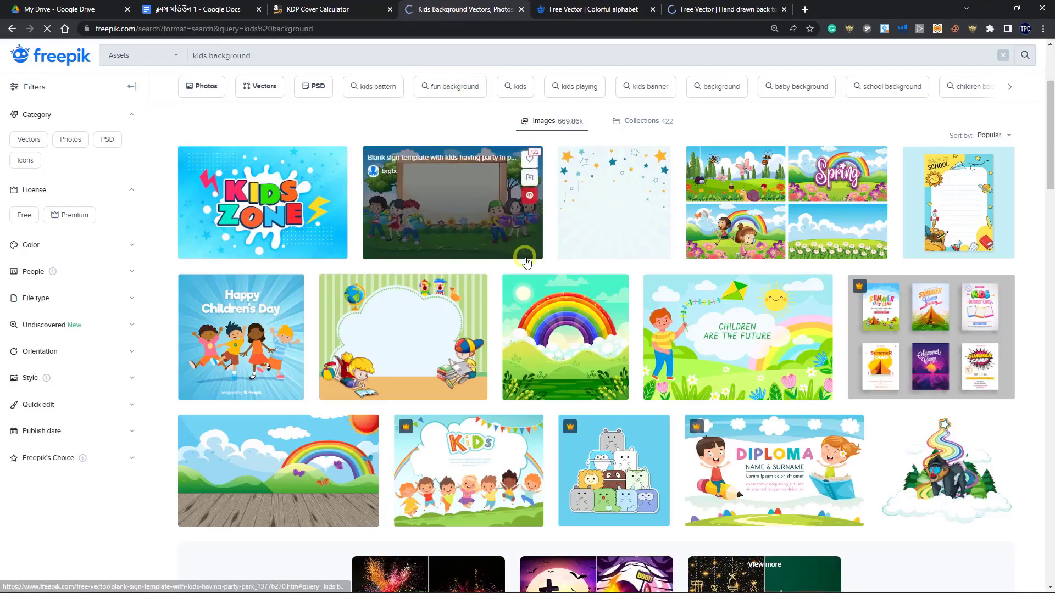
{"action": "scroll", "coordinate": [447, 308], "scroll_direction": "down", "scroll_amount": 3}
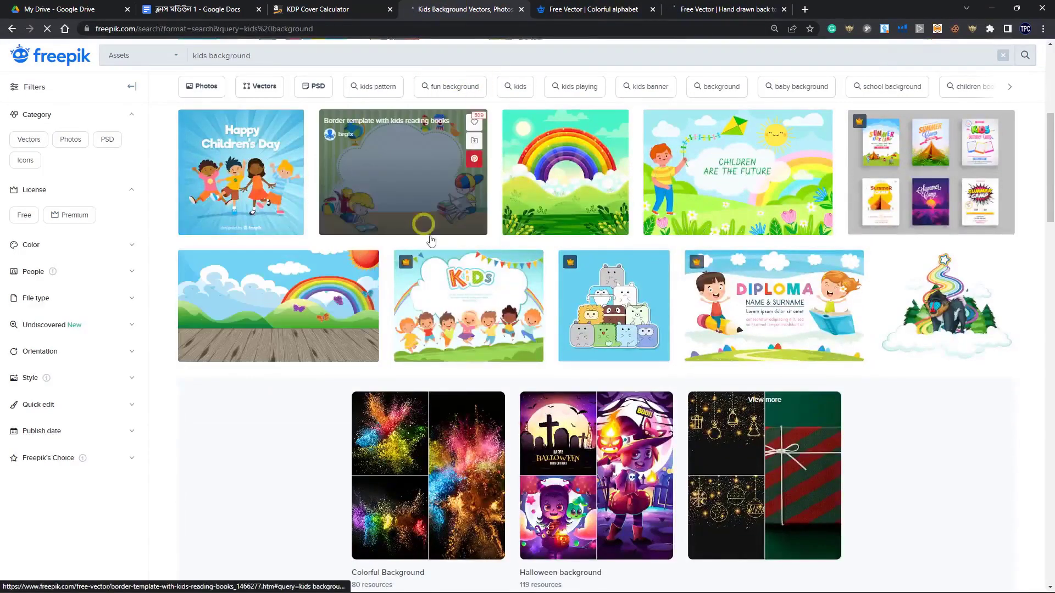
{"action": "scroll", "coordinate": [430, 321], "scroll_direction": "down", "scroll_amount": 4}
{"action": "scroll", "coordinate": [411, 390], "scroll_direction": "down", "scroll_amount": 5}
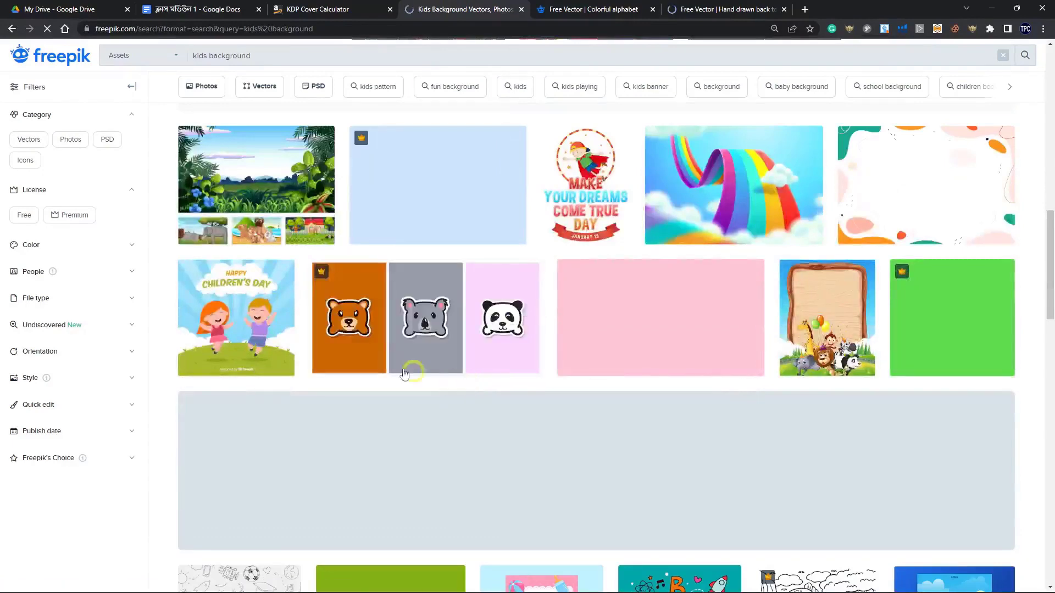
{"action": "scroll", "coordinate": [766, 370], "scroll_direction": "down", "scroll_amount": 6}
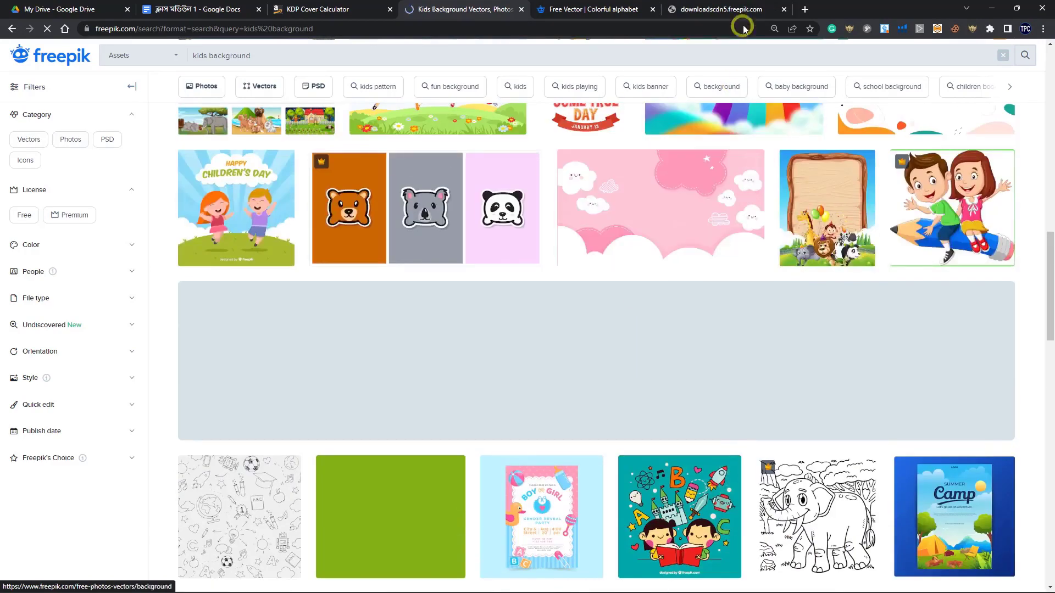
Reload the back-to-school template's download link and start downloading its zip file into the Vecteezy folder on the desktop
{"action": "left_click", "coordinate": [704, 14]}
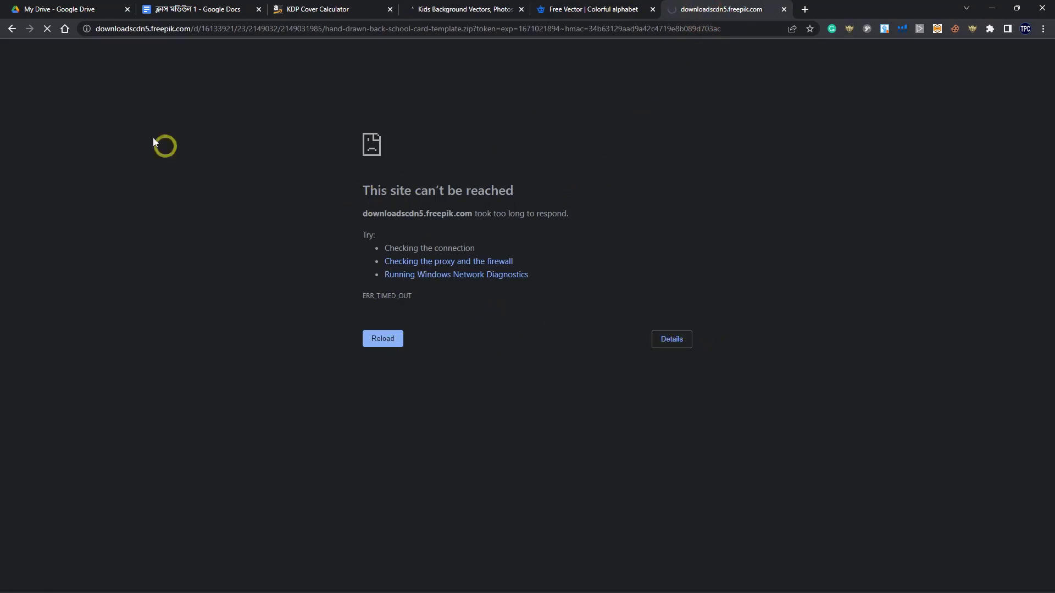
{"action": "left_click", "coordinate": [461, 31]}
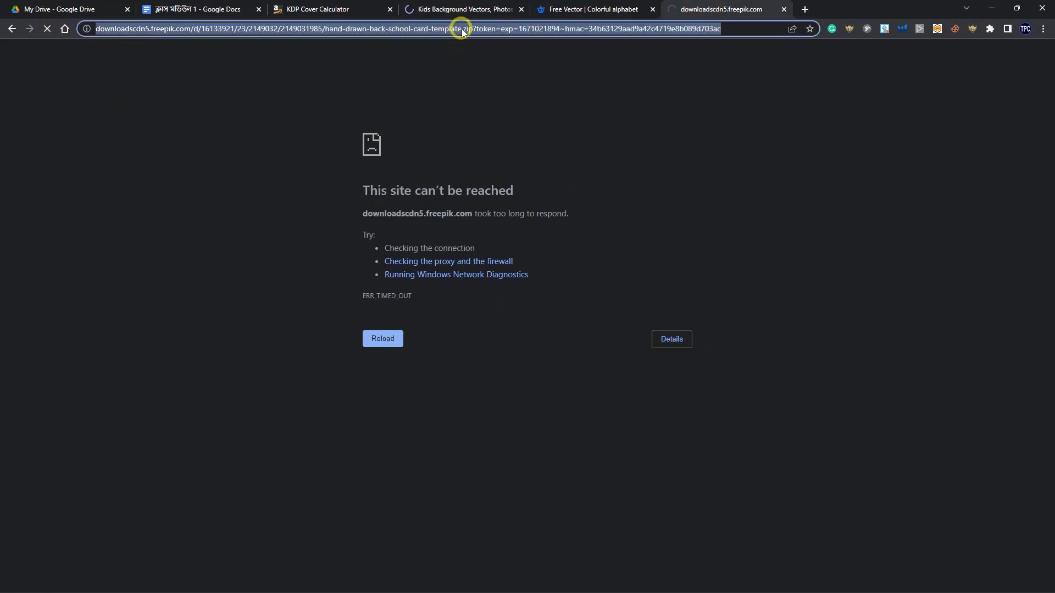
{"action": "key", "text": "Return"}
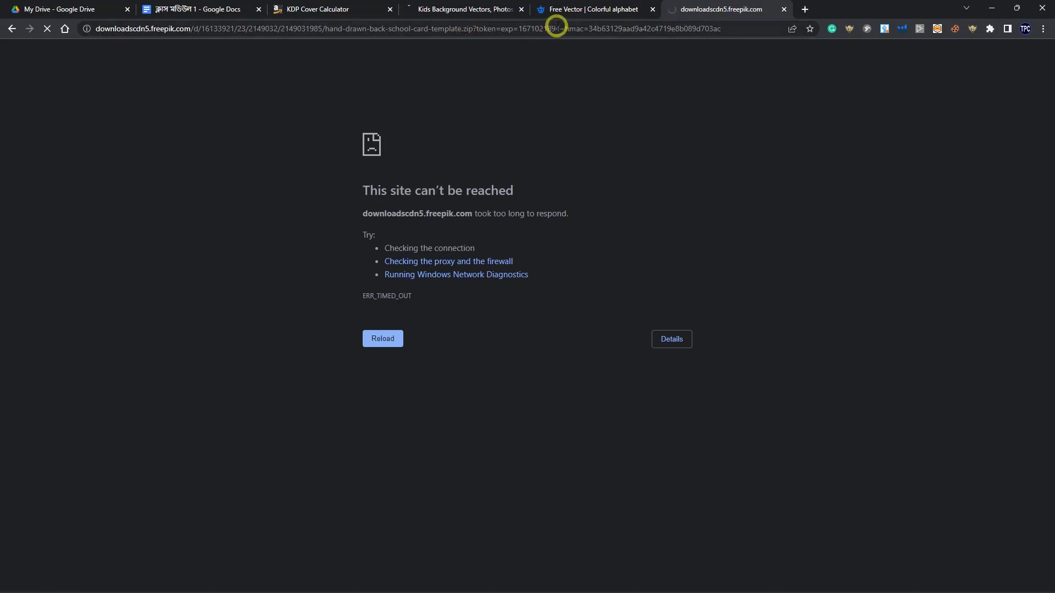
{"action": "left_click", "coordinate": [586, 11]}
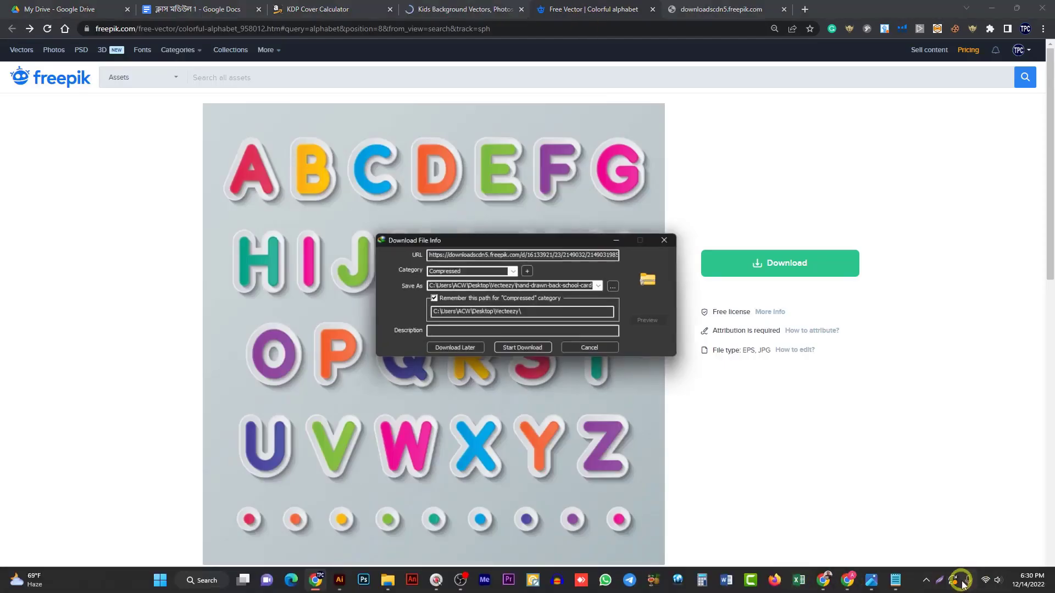
{"action": "left_click", "coordinate": [516, 352]}
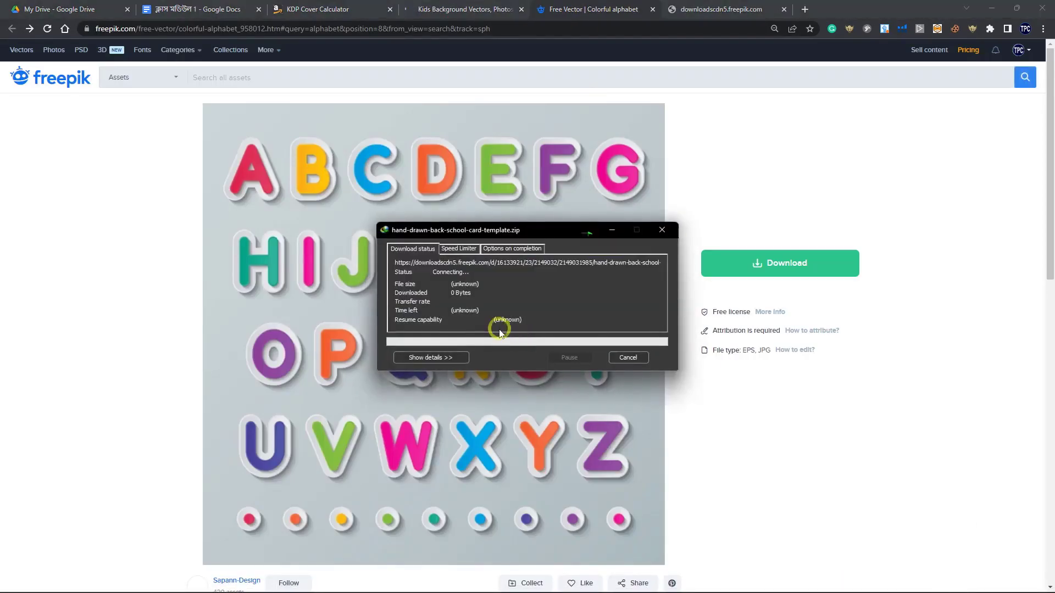
{"action": "left_click_drag", "start_coordinate": [569, 240], "coordinate": [641, 197]}
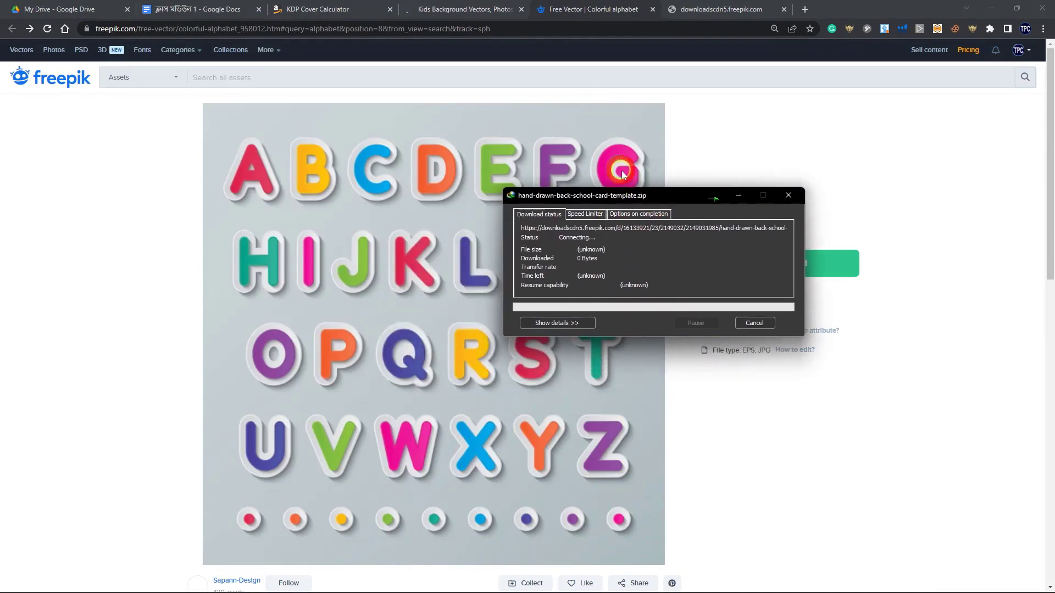
{"action": "left_click", "coordinate": [694, 8]}
{"action": "left_click", "coordinate": [571, 11]}
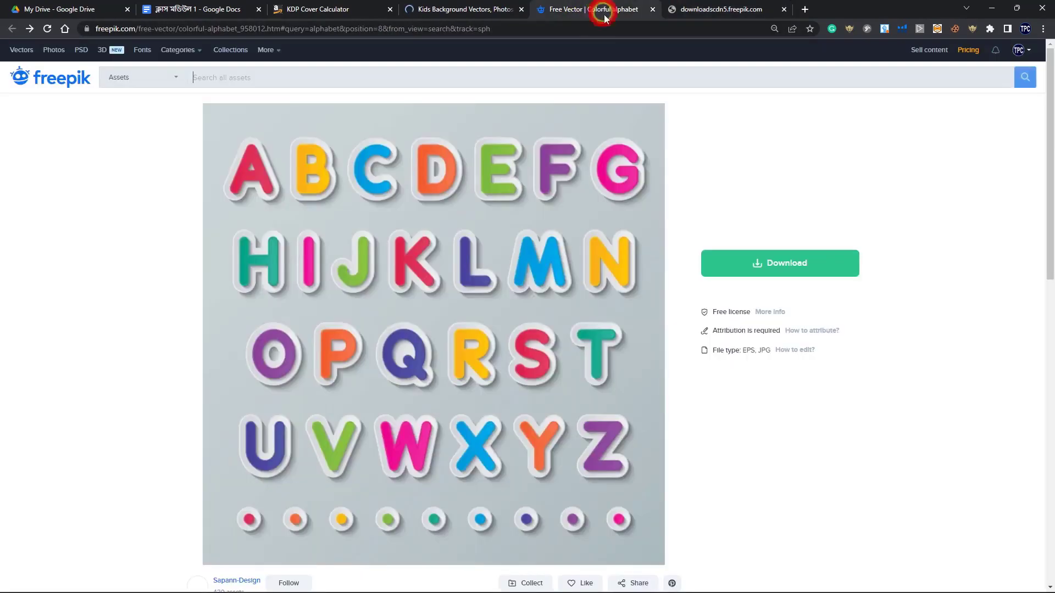
{"action": "left_click", "coordinate": [723, 11]}
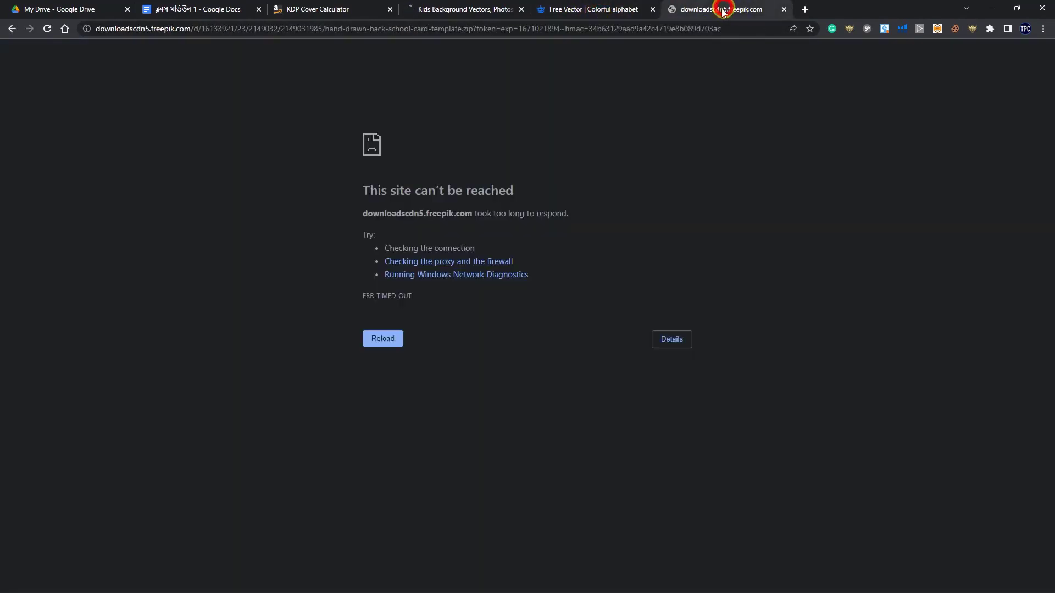
{"action": "left_click", "coordinate": [479, 16]}
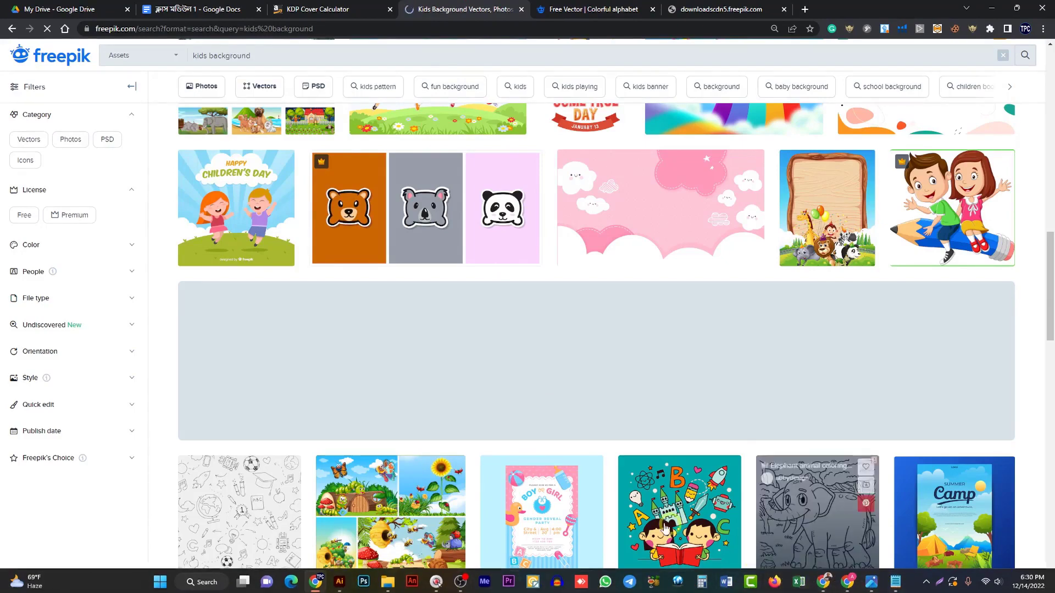
{"action": "left_click", "coordinate": [749, 10]}
{"action": "left_click", "coordinate": [636, 10]}
Minimize the open windows and check the back-to-school zip's download status in Internet Download Manager
{"action": "left_click", "coordinate": [993, 8]}
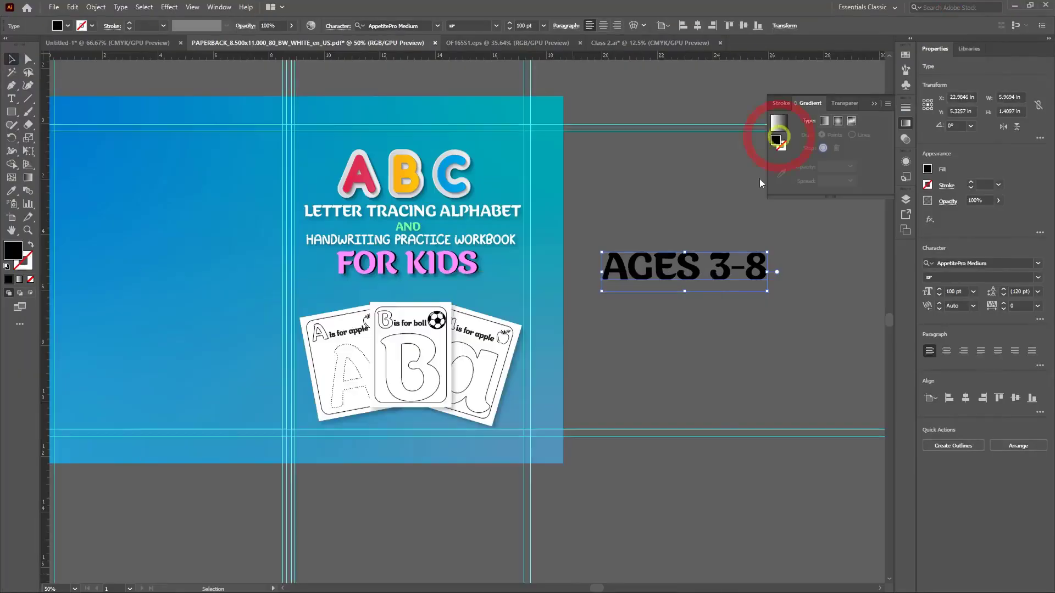
{"action": "key", "text": "alt+Tab"}
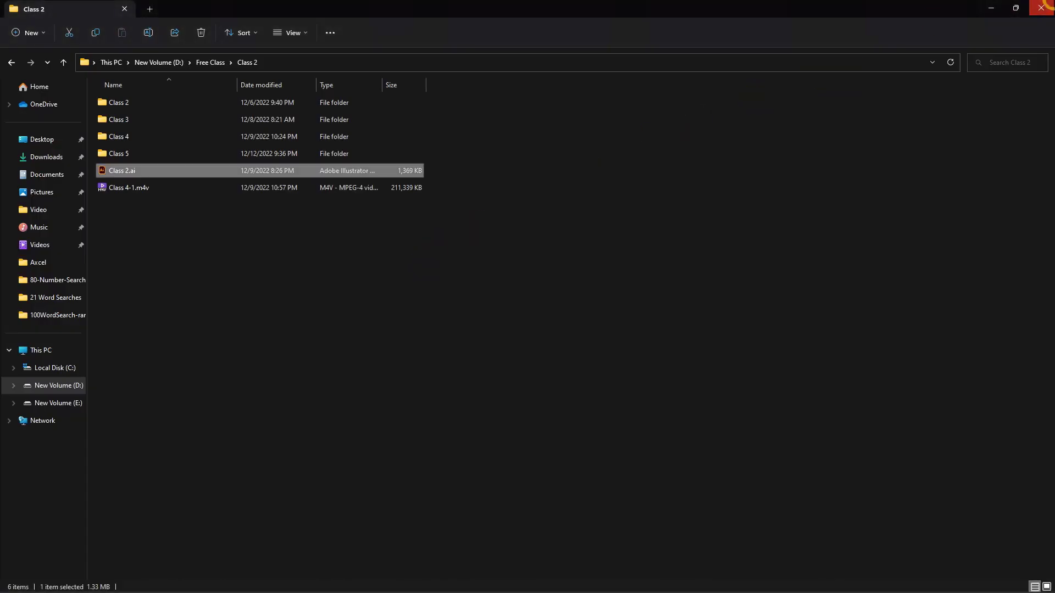
{"action": "left_click", "coordinate": [992, 8]}
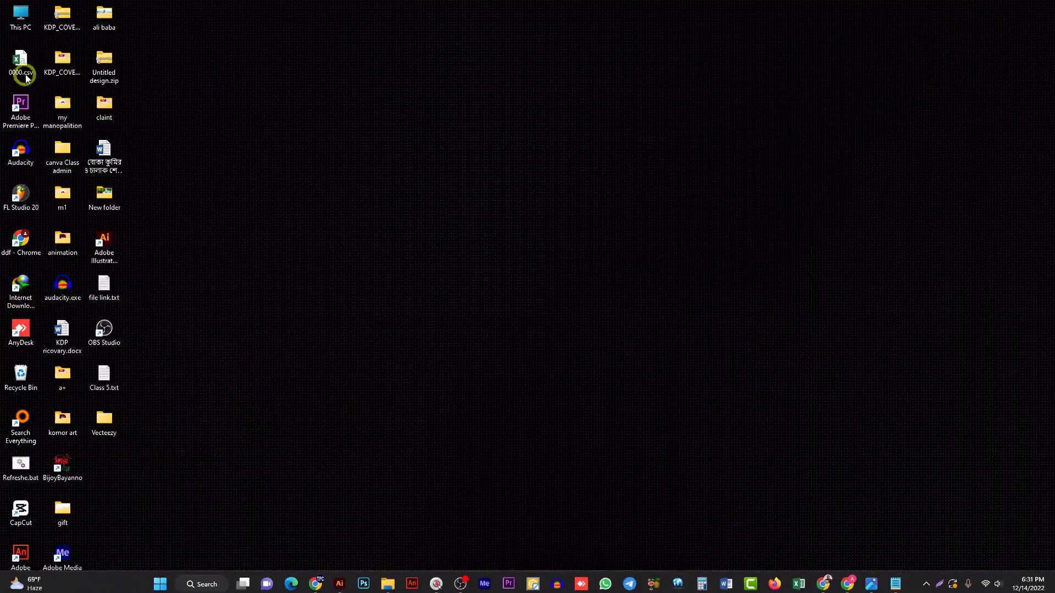
{"action": "double_click", "coordinate": [20, 290]}
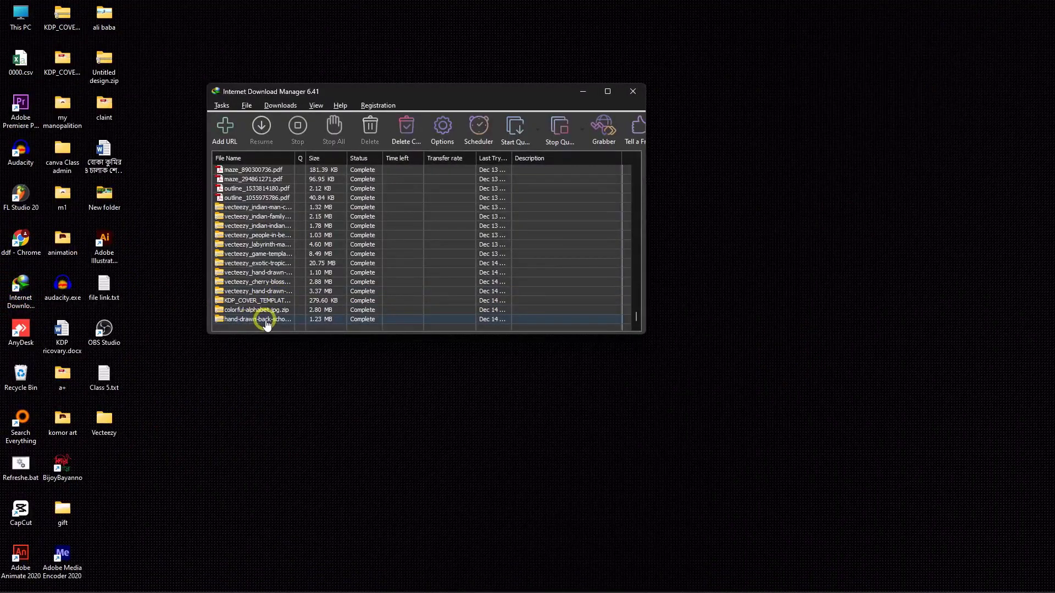
{"action": "left_click", "coordinate": [583, 91]}
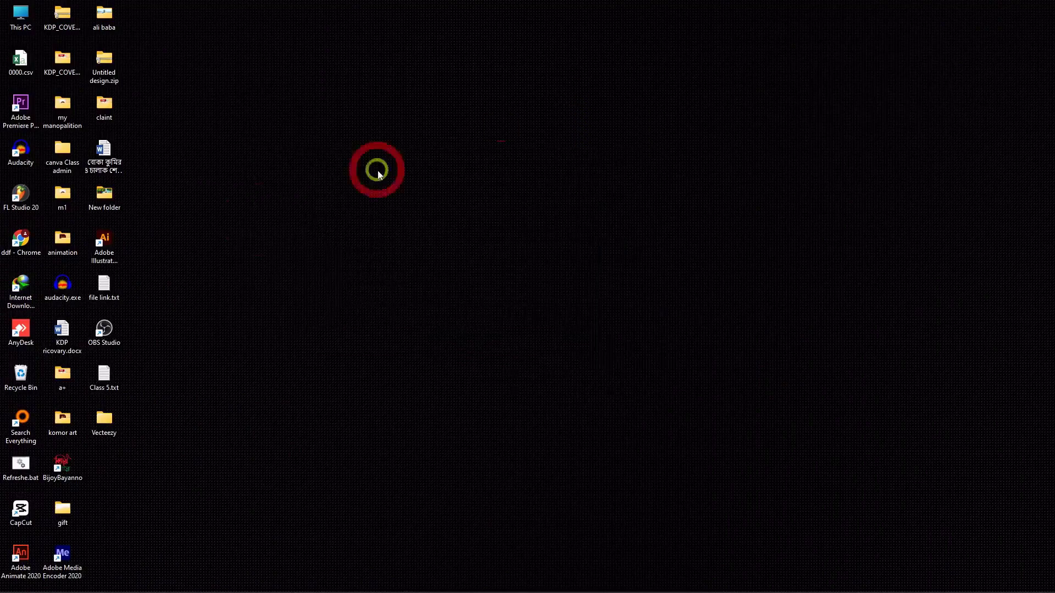
Open the desktop Vecteezy folder in File Explorer and extract the hand-drawn-back-school-card-template zip to its default folder
{"action": "double_click", "coordinate": [104, 429]}
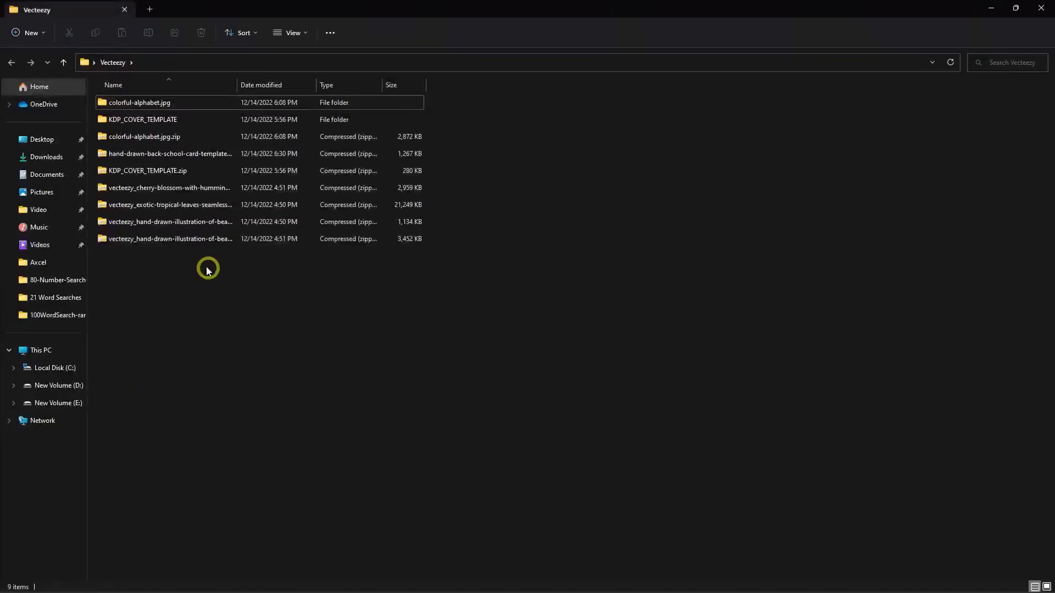
{"action": "right_click", "coordinate": [228, 156]}
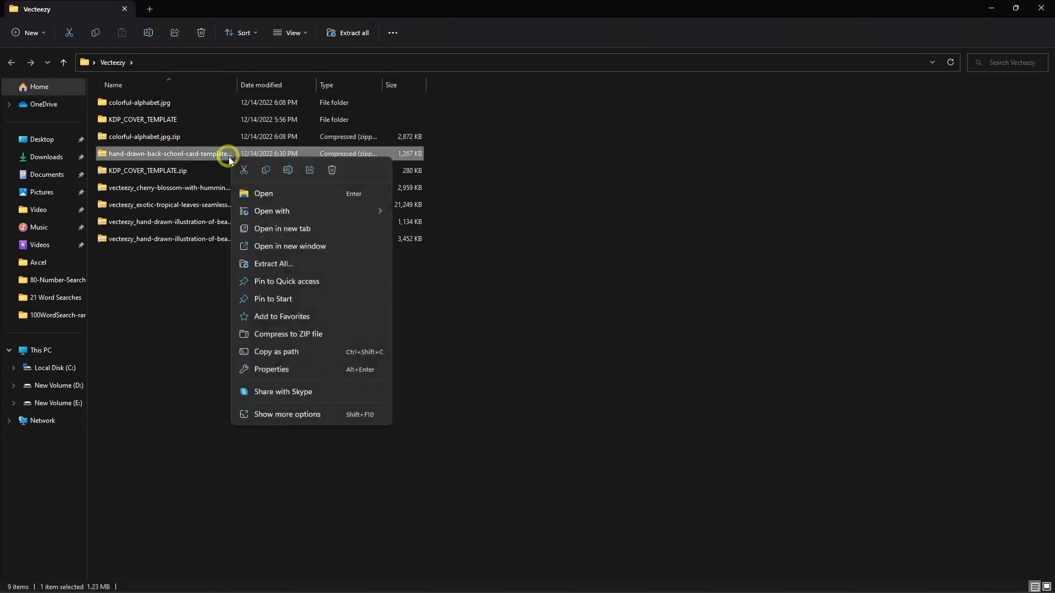
{"action": "left_click", "coordinate": [274, 264]}
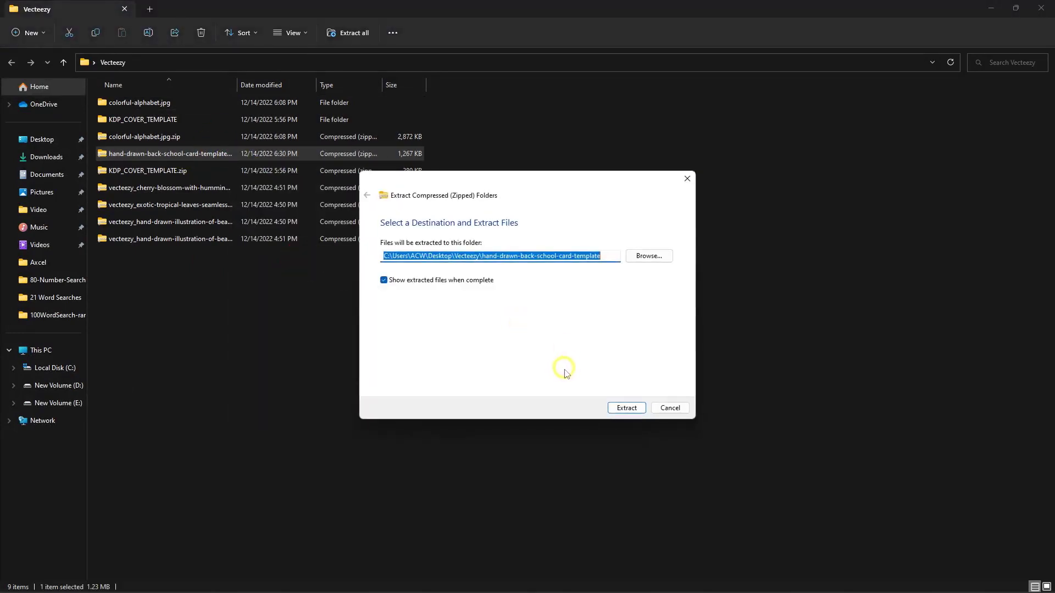
{"action": "left_click", "coordinate": [626, 409]}
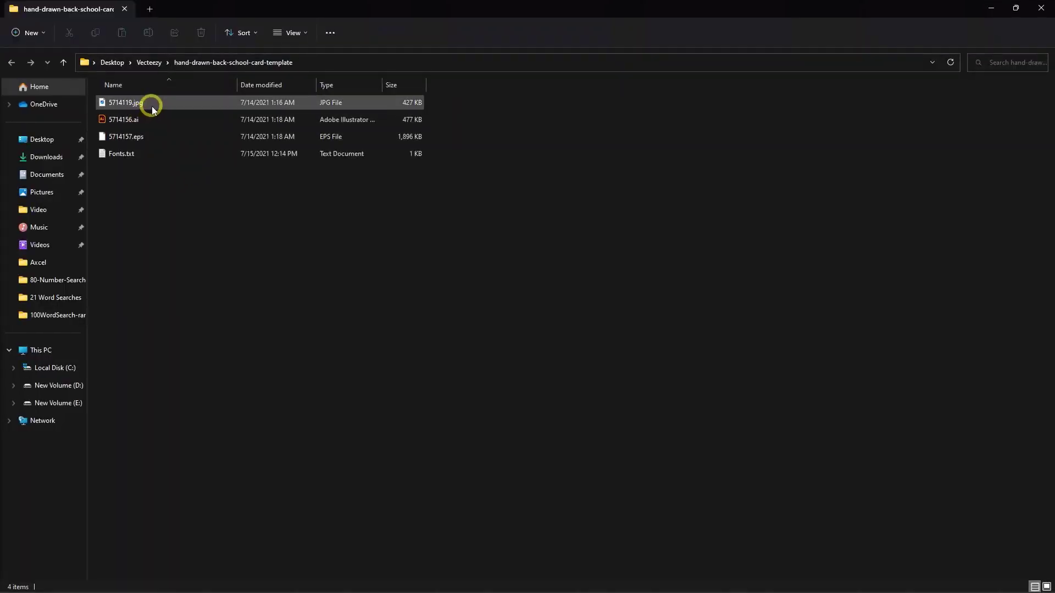
Preview the extracted 5714119.jpg image, closing the photo viewer windows when done
{"action": "double_click", "coordinate": [151, 107]}
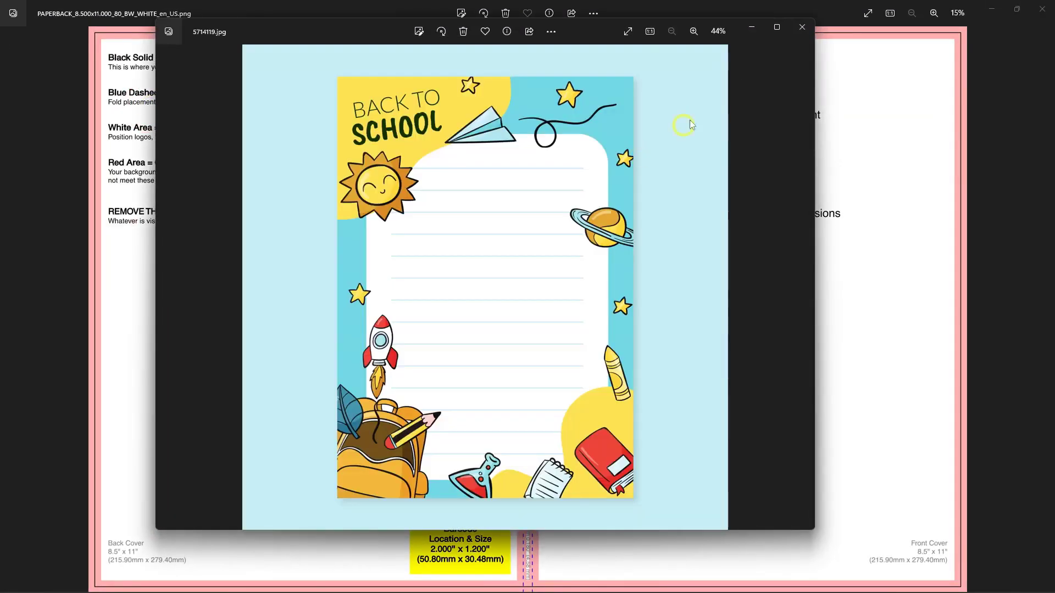
{"action": "left_click", "coordinate": [792, 34]}
{"action": "left_click", "coordinate": [1042, 9]}
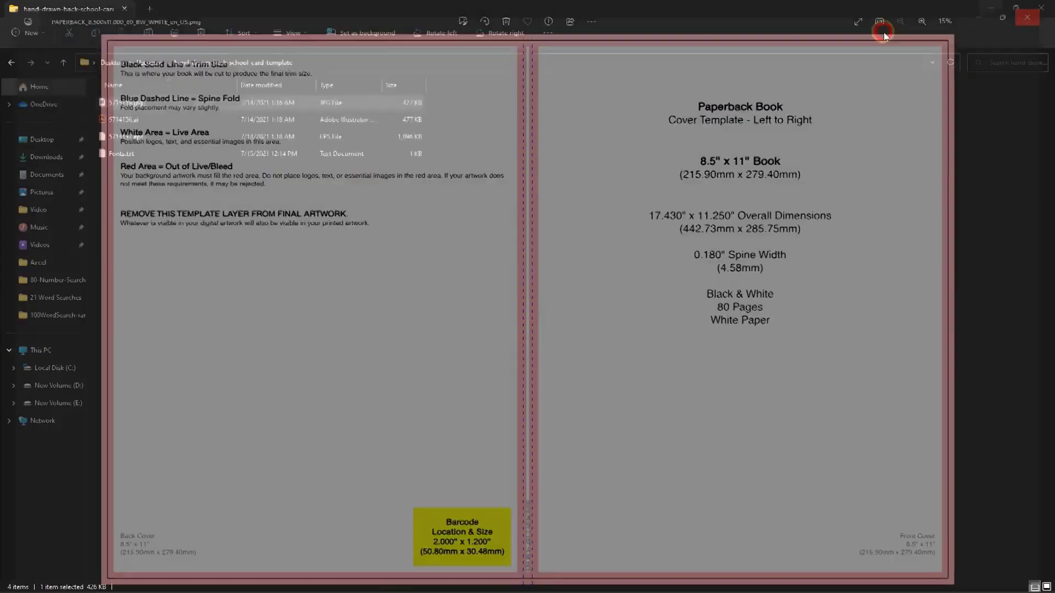
Open 5714156.ai in Illustrator, dismissing the missing font warning without replacing the font
{"action": "left_click_drag", "start_coordinate": [103, 120], "coordinate": [760, 46]}
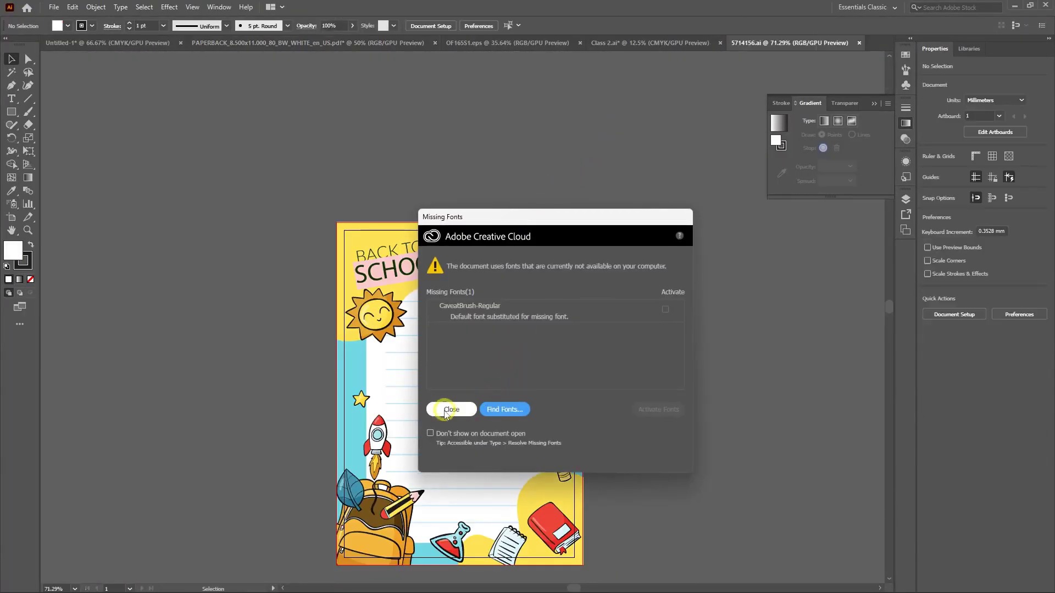
{"action": "left_click", "coordinate": [453, 412]}
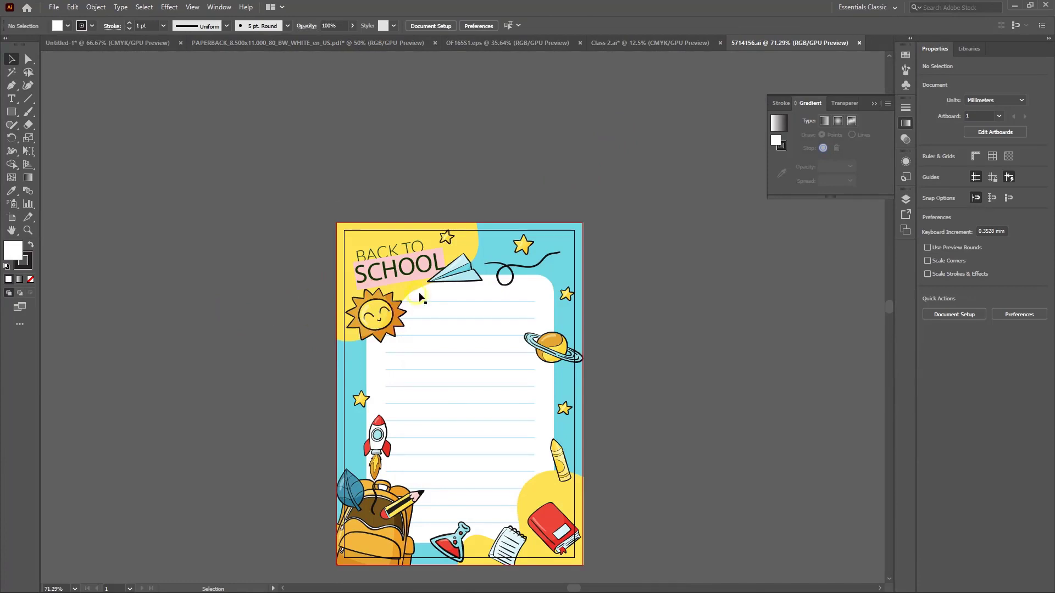
{"action": "scroll", "coordinate": [401, 283], "scroll_direction": "down", "scroll_amount": 1}
{"action": "scroll", "coordinate": [426, 365], "scroll_direction": "up", "scroll_amount": 3}
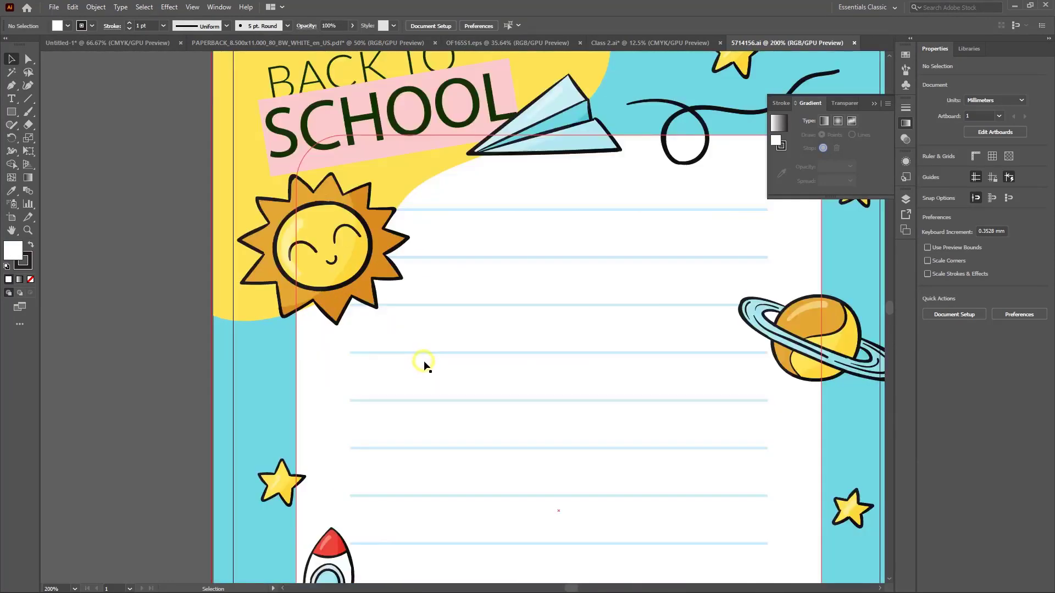
{"action": "scroll", "coordinate": [455, 384], "scroll_direction": "down", "scroll_amount": 2}
{"action": "scroll", "coordinate": [430, 318], "scroll_direction": "down", "scroll_amount": 3}
Ungroup the back-to-school template artwork and clear the selection
{"action": "left_click", "coordinate": [429, 316]}
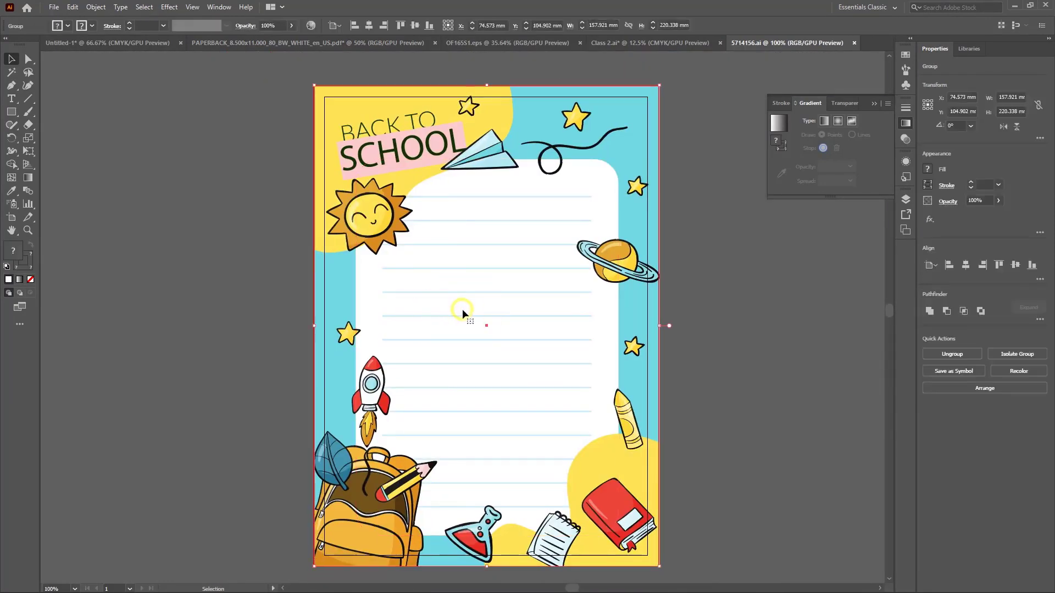
{"action": "right_click", "coordinate": [463, 313]}
{"action": "left_click", "coordinate": [478, 405]}
{"action": "left_click", "coordinate": [242, 356]}
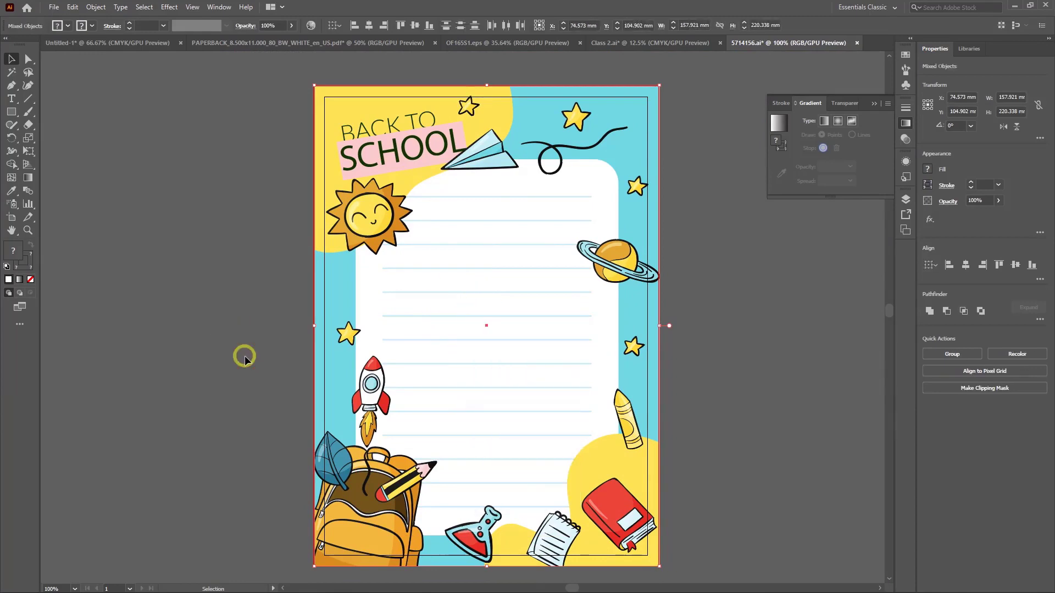
Move the template artwork into the paperback cover document, accepting the color conversion, and shift the AGES 3-8 text away from it
{"action": "left_click_drag", "start_coordinate": [356, 463], "coordinate": [447, 43]}
{"action": "left_click_drag", "start_coordinate": [383, 46], "coordinate": [381, 46]}
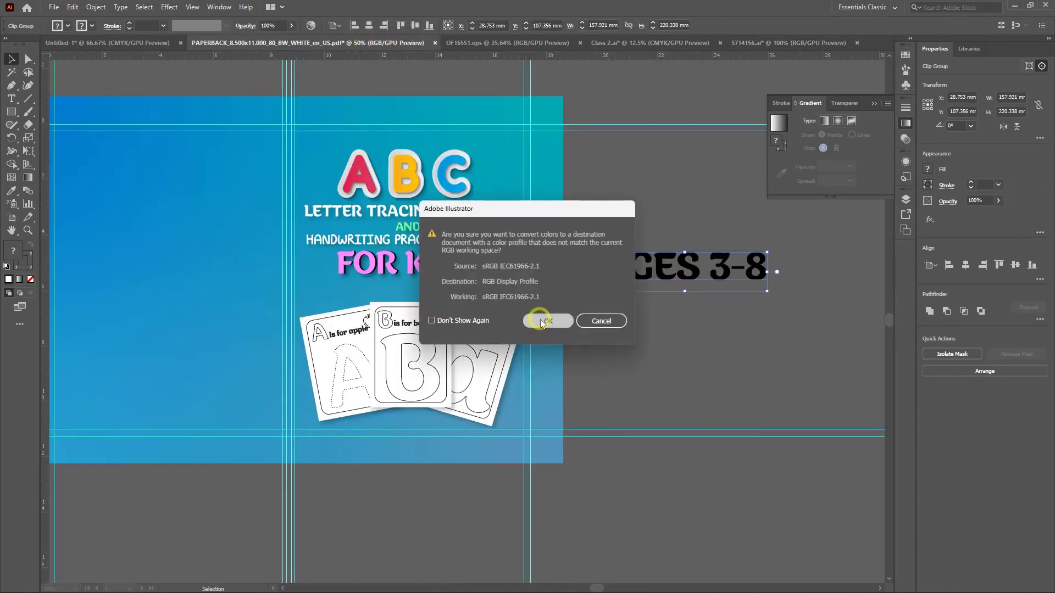
{"action": "left_click", "coordinate": [548, 318]}
{"action": "left_click_drag", "start_coordinate": [718, 348], "coordinate": [622, 221]}
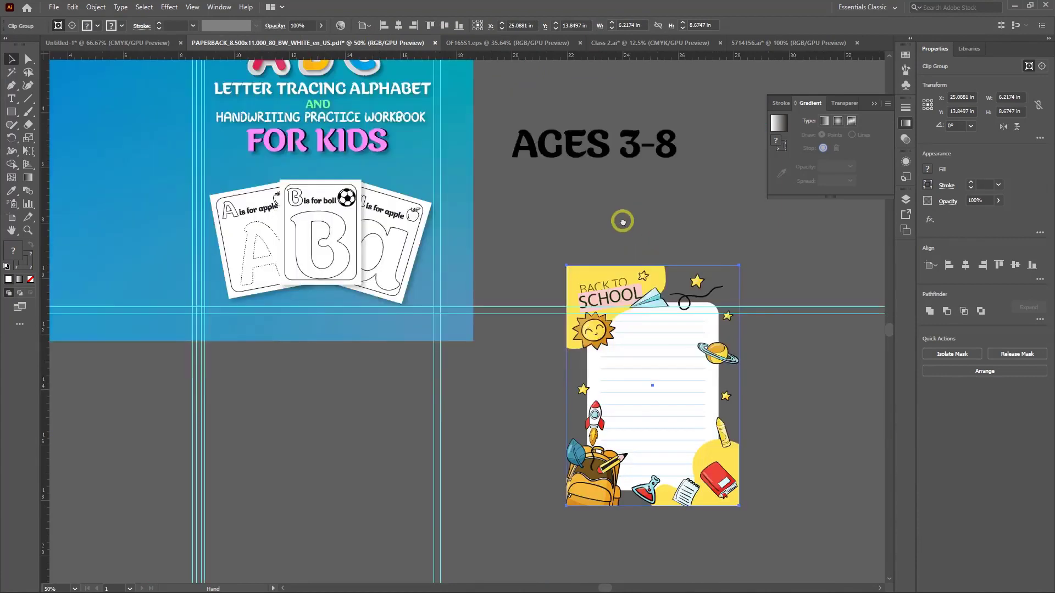
{"action": "left_click_drag", "start_coordinate": [655, 375], "coordinate": [622, 307]}
{"action": "left_click", "coordinate": [683, 337]}
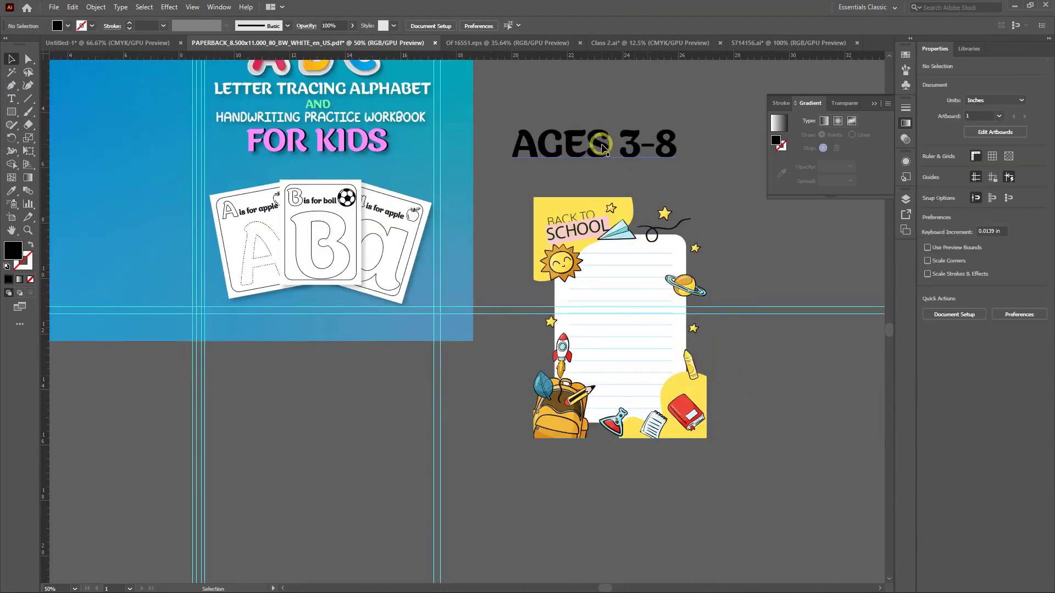
{"action": "left_click_drag", "start_coordinate": [603, 141], "coordinate": [765, 94]}
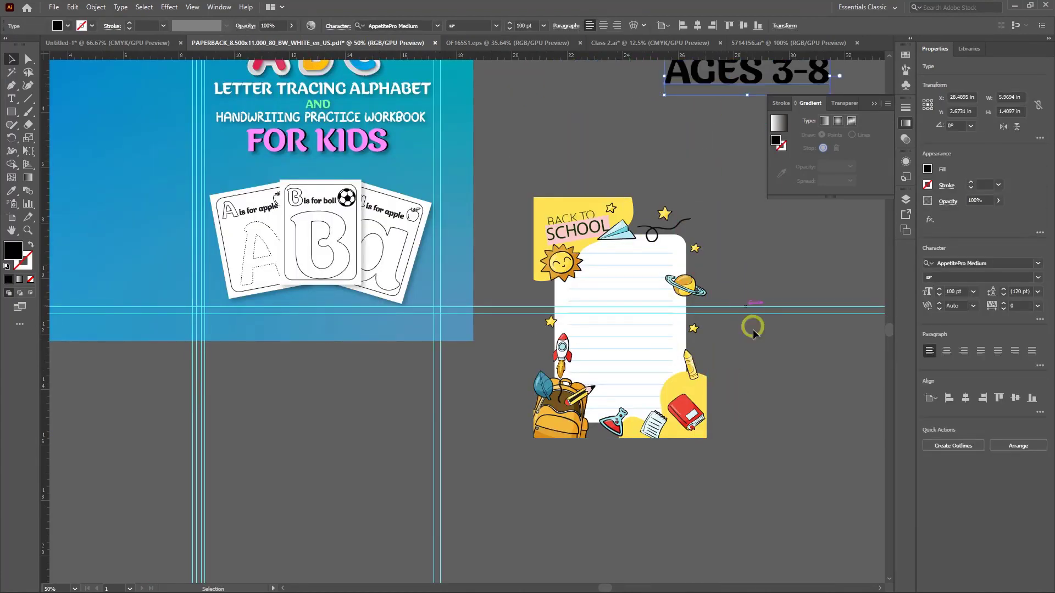
Release the template artwork's clipping mask and delete the leftover empty rectangle
{"action": "left_click", "coordinate": [671, 354]}
{"action": "right_click", "coordinate": [648, 351]}
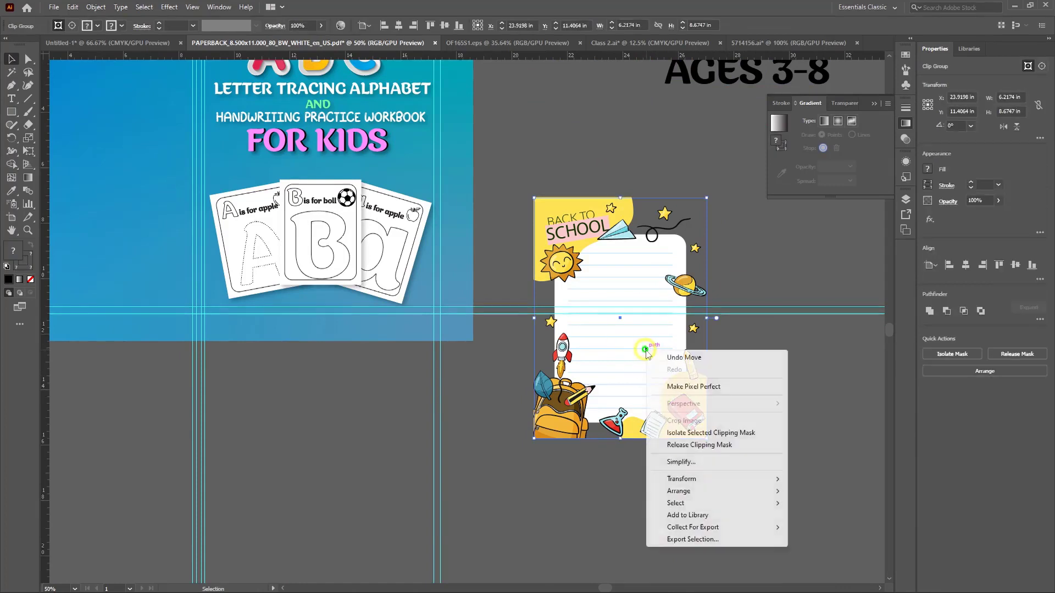
{"action": "left_click", "coordinate": [695, 446]}
{"action": "left_click", "coordinate": [636, 497]}
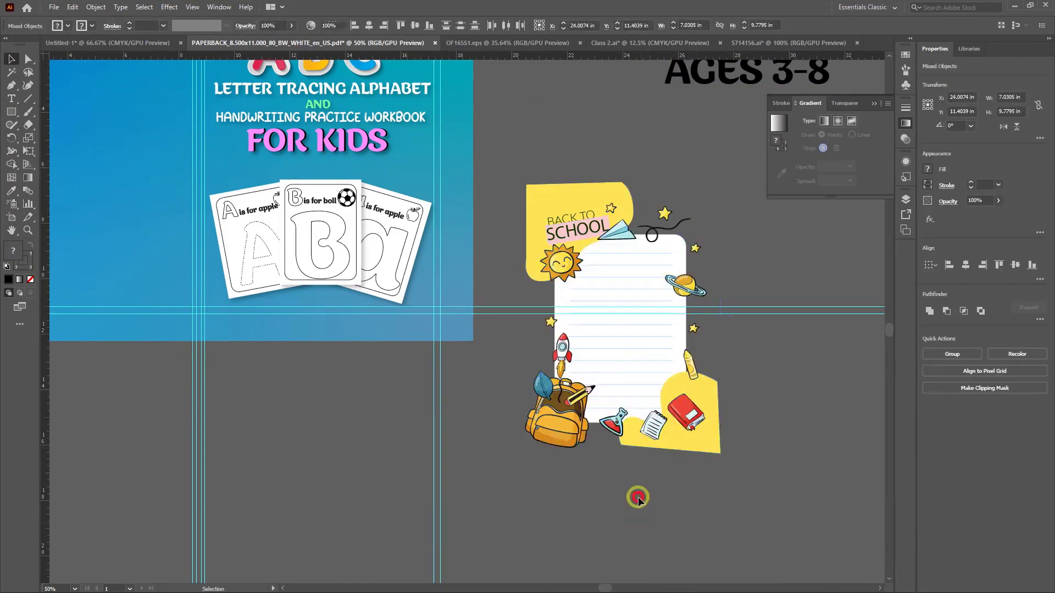
{"action": "left_click", "coordinate": [575, 194]}
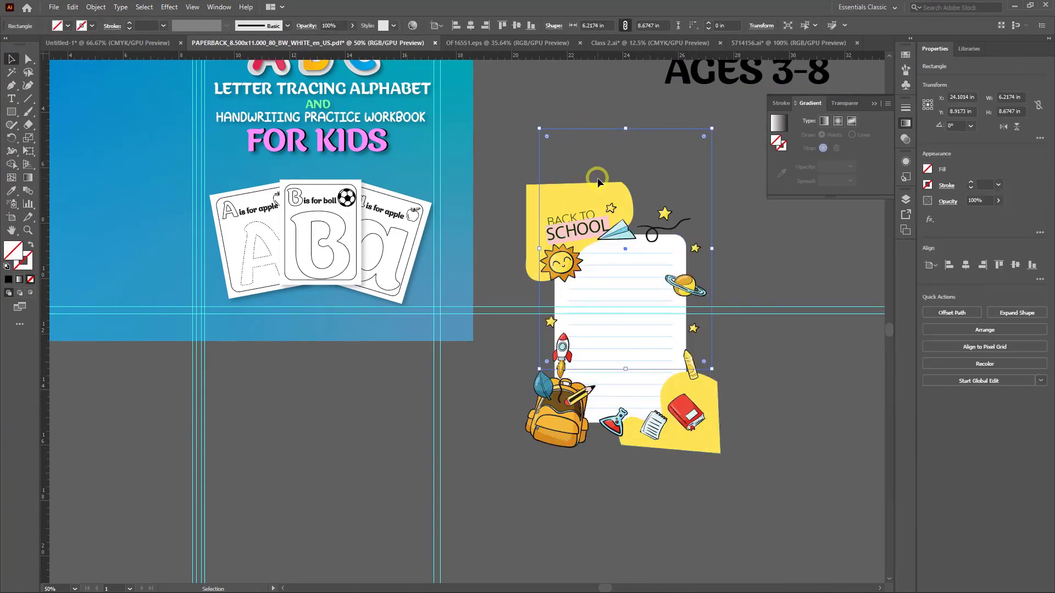
{"action": "key", "text": "Delete"}
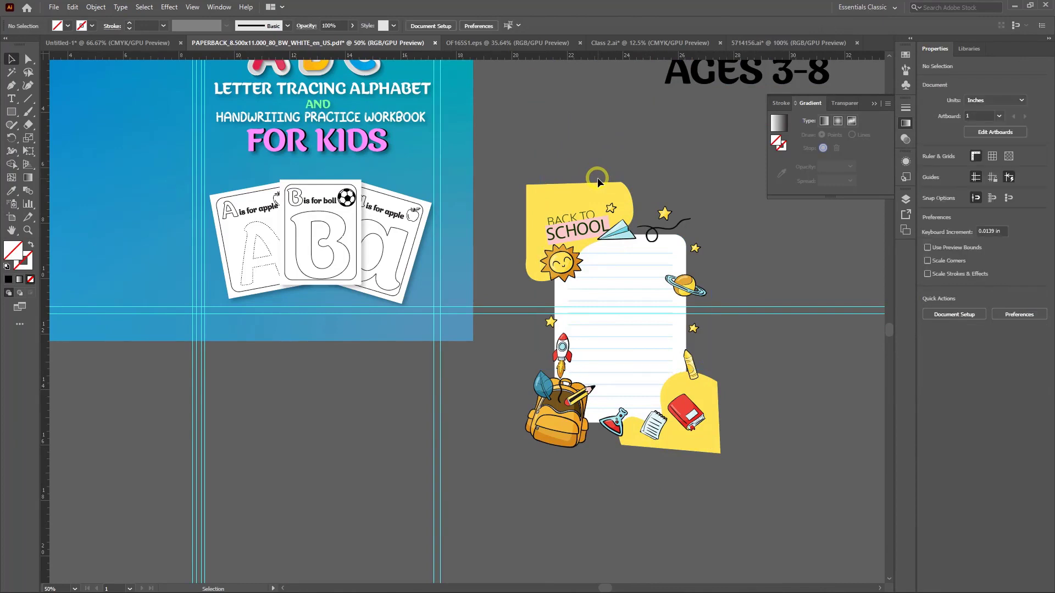
Ungroup the template artwork and delete its yellow background shapes and the BACK TO SCHOOL heading
{"action": "left_click", "coordinate": [556, 203]}
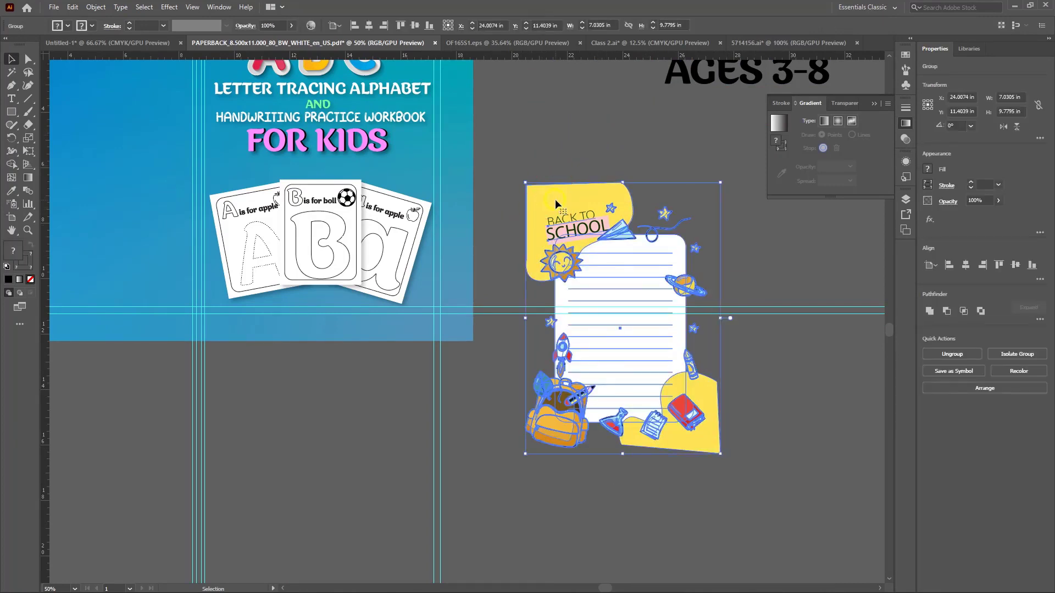
{"action": "right_click", "coordinate": [556, 203]}
{"action": "left_click", "coordinate": [582, 283]}
{"action": "left_click", "coordinate": [583, 180]}
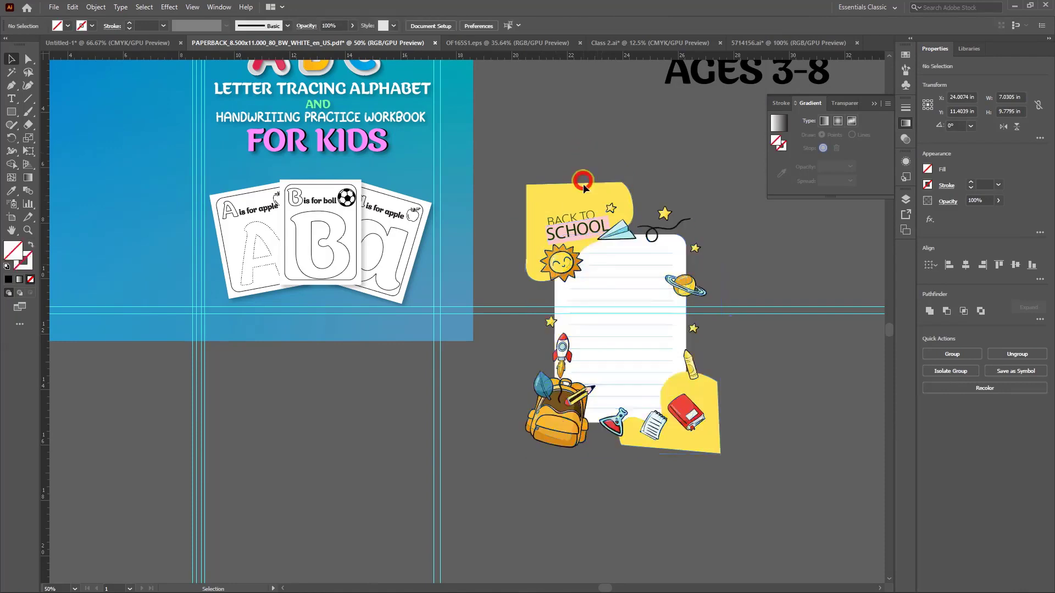
{"action": "left_click", "coordinate": [580, 202]}
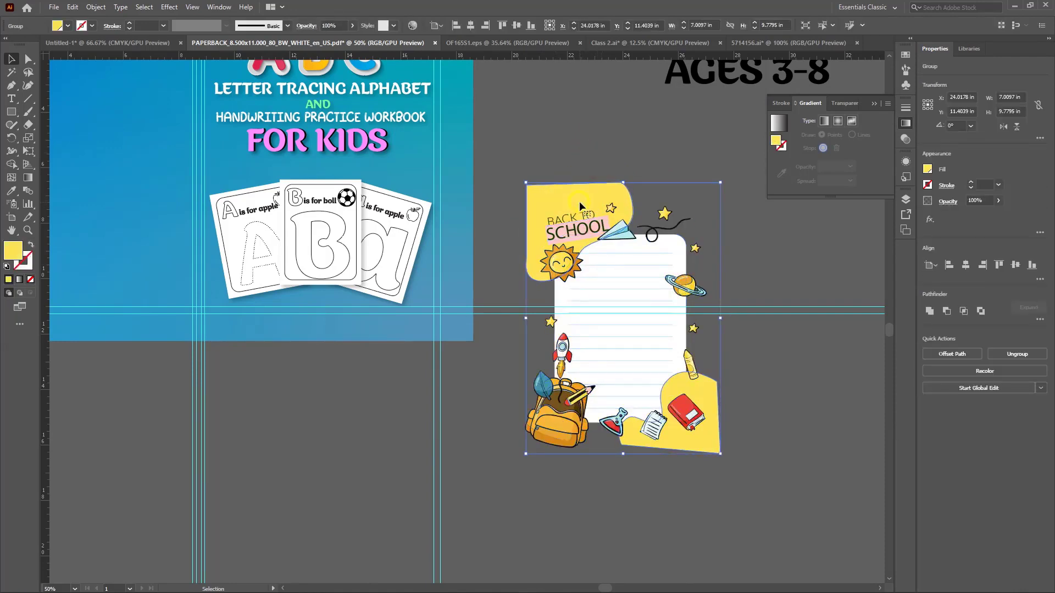
{"action": "key", "text": "Delete"}
{"action": "left_click", "coordinate": [578, 202]}
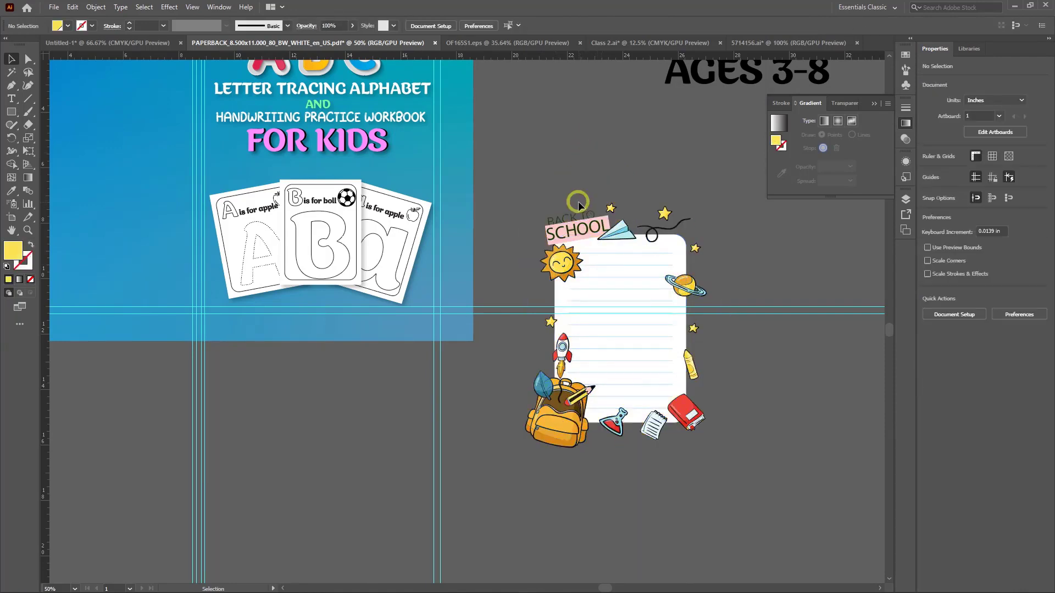
{"action": "left_click", "coordinate": [582, 236]}
{"action": "key", "text": "Delete"}
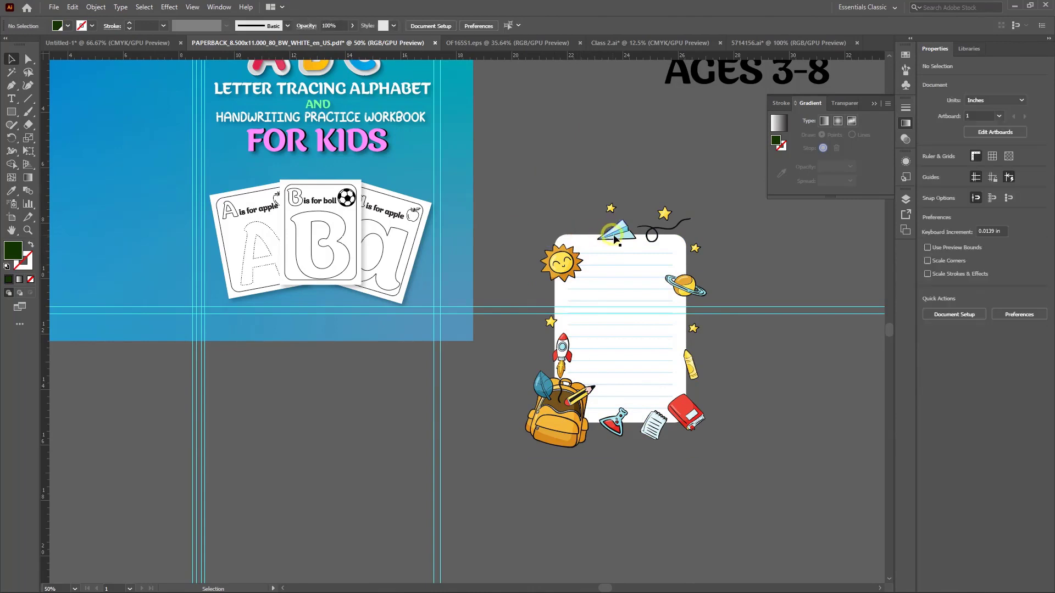
Move the school illustrations off the white lined sheet and delete the sheet
{"action": "left_click_drag", "start_coordinate": [615, 239], "coordinate": [434, 404]}
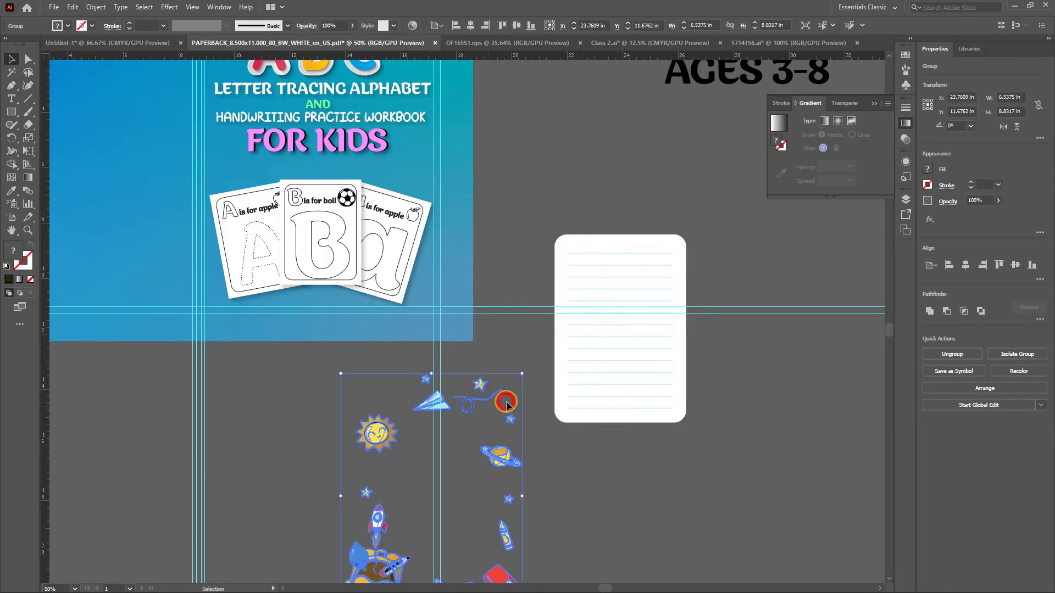
{"action": "left_click", "coordinate": [673, 382]}
{"action": "key", "text": "Delete"}
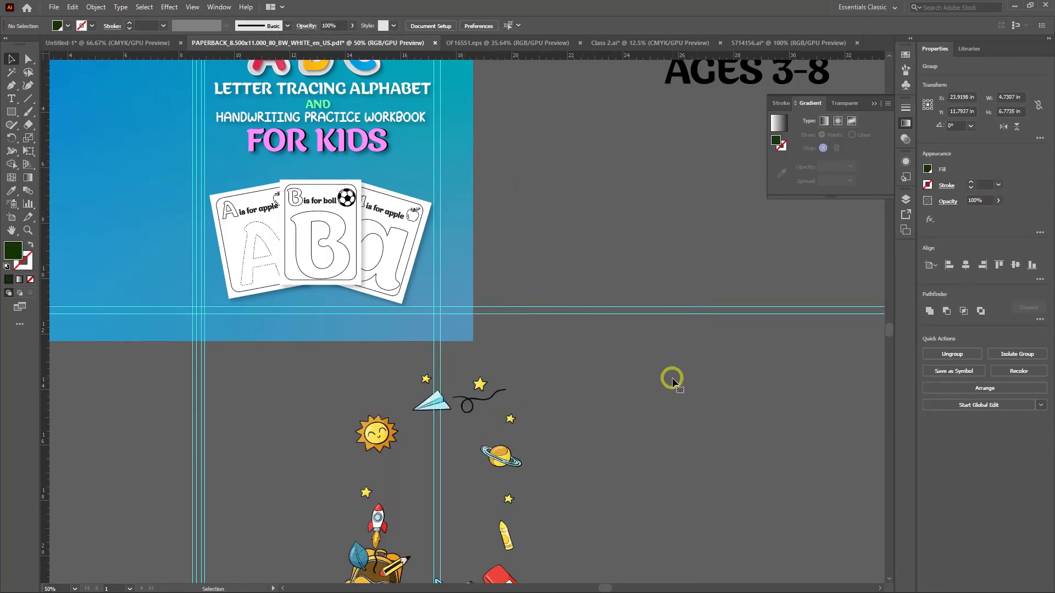
Position the illustrations beside the cover, clear of the AGES 3-8 text, and ungroup them into separate items
{"action": "left_click_drag", "start_coordinate": [395, 434], "coordinate": [637, 326]}
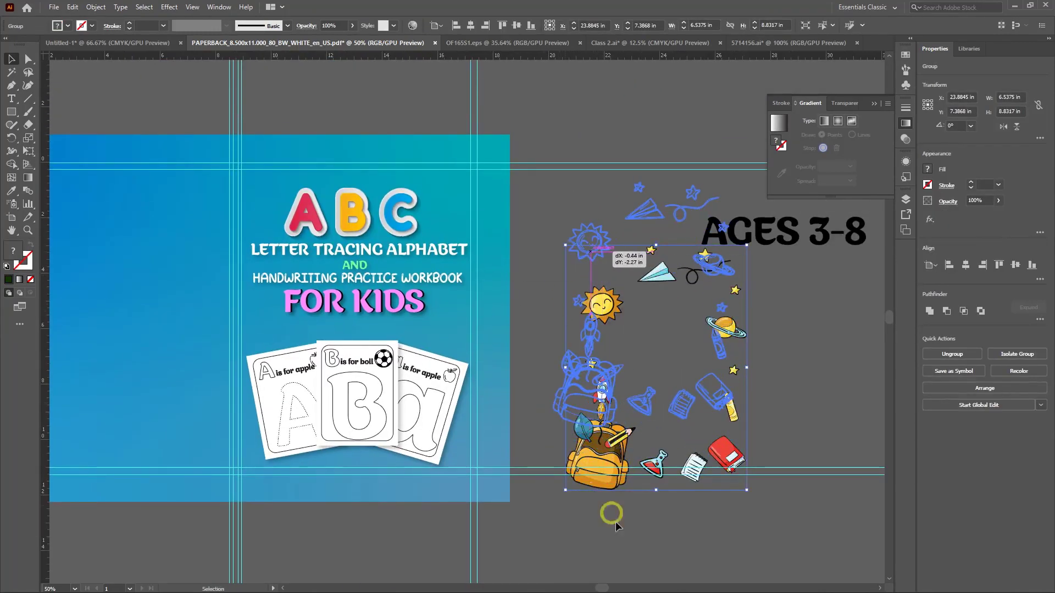
{"action": "left_click", "coordinate": [761, 371]}
{"action": "left_click_drag", "start_coordinate": [771, 236], "coordinate": [880, 261]}
{"action": "right_click", "coordinate": [717, 264]}
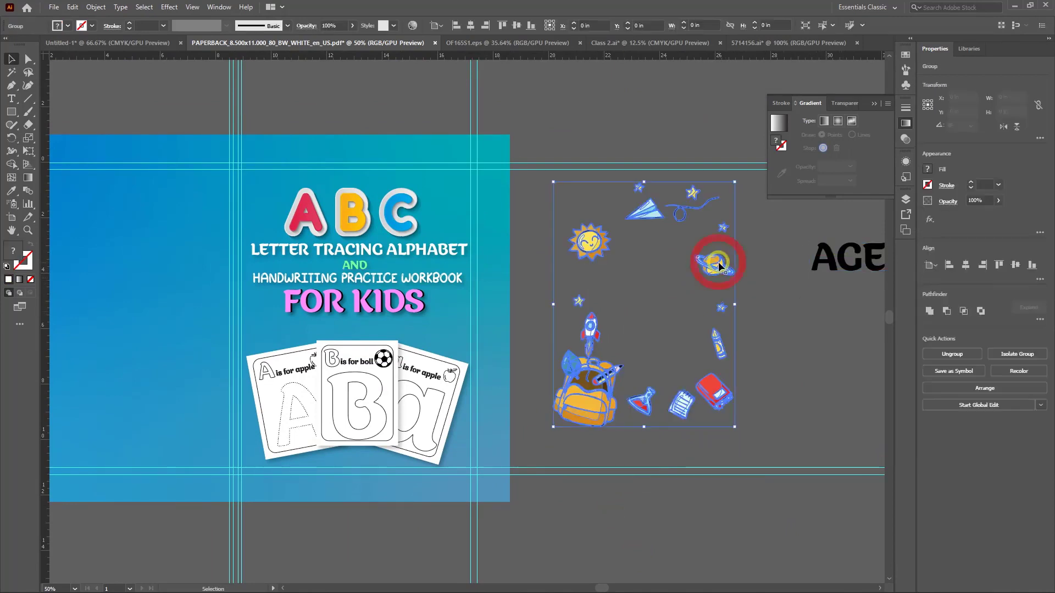
{"action": "left_click", "coordinate": [753, 357]}
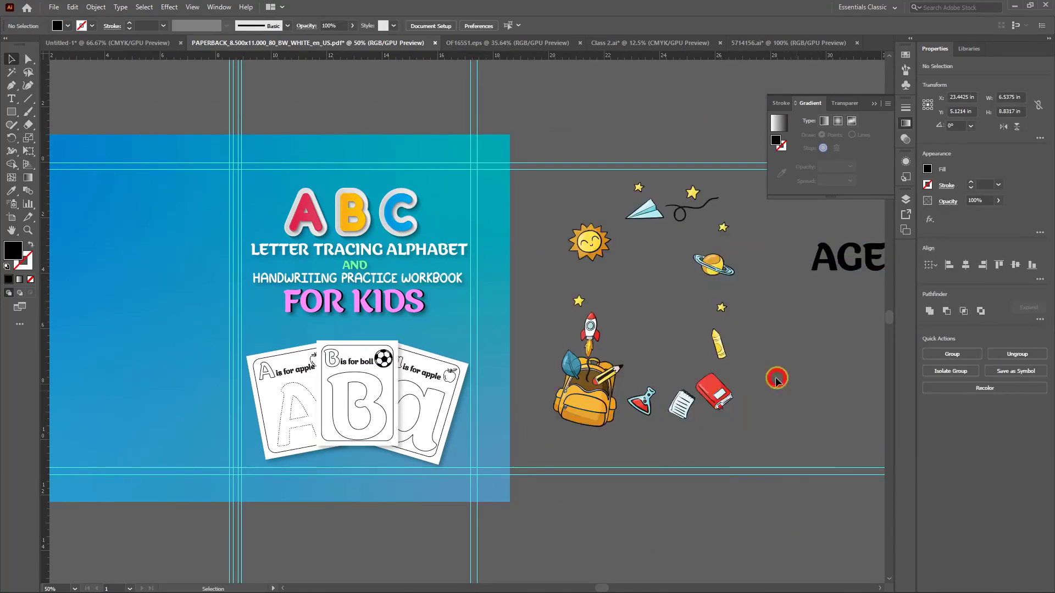
Shift the crayon up below the planet and place the paper airplane on the front cover beside the letter C
{"action": "left_click", "coordinate": [676, 330]}
{"action": "left_click_drag", "start_coordinate": [699, 341], "coordinate": [723, 309]}
{"action": "left_click_drag", "start_coordinate": [646, 212], "coordinate": [466, 204]}
Reflect the paper airplane across the vertical axis and nudge it slightly down beside the letter C
{"action": "left_click", "coordinate": [12, 137]}
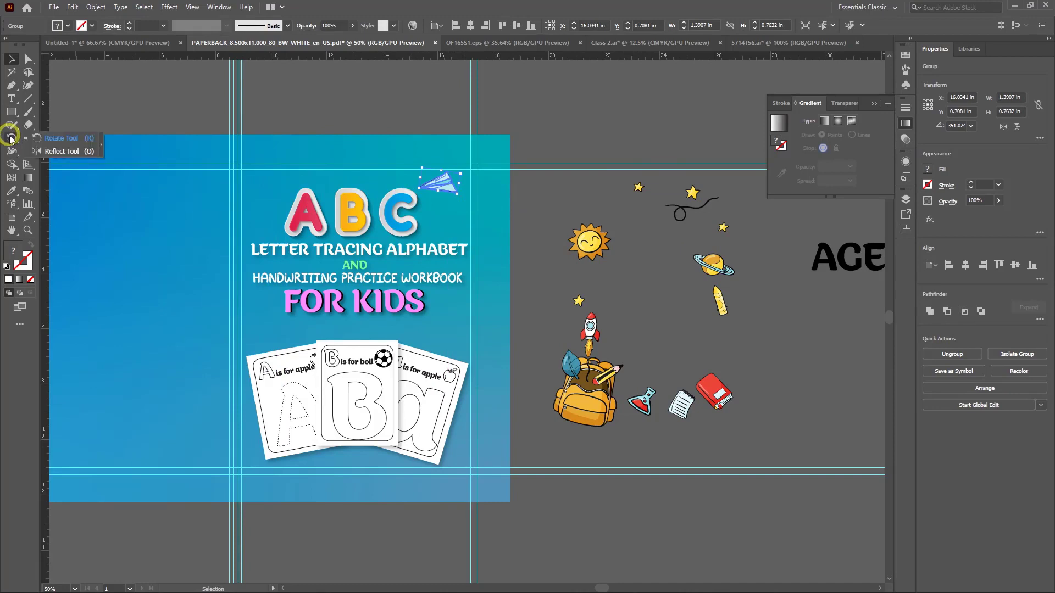
{"action": "left_click", "coordinate": [49, 151]}
{"action": "double_click", "coordinate": [11, 137]}
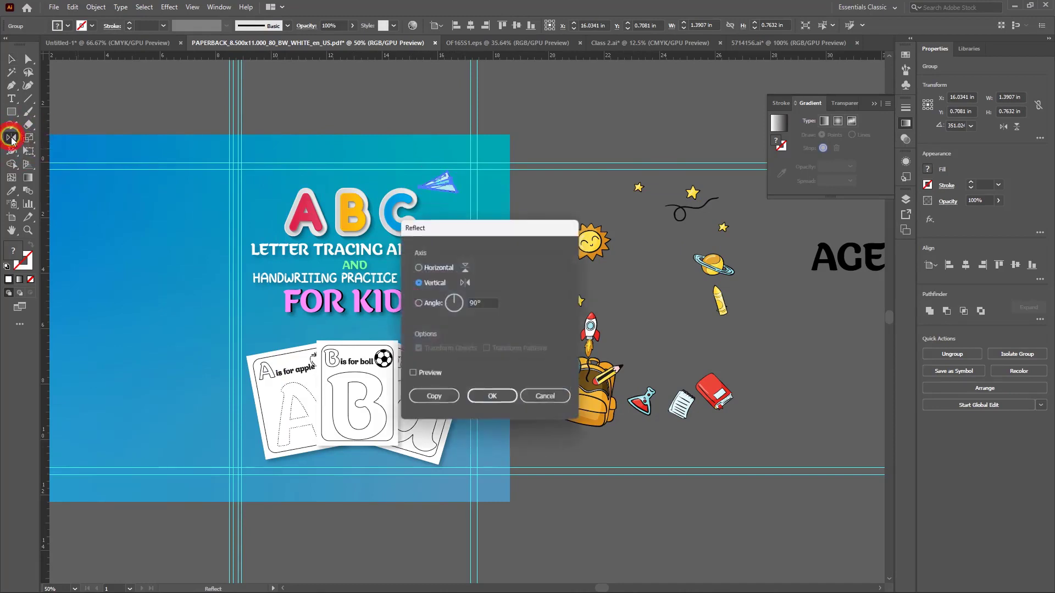
{"action": "left_click", "coordinate": [452, 287]}
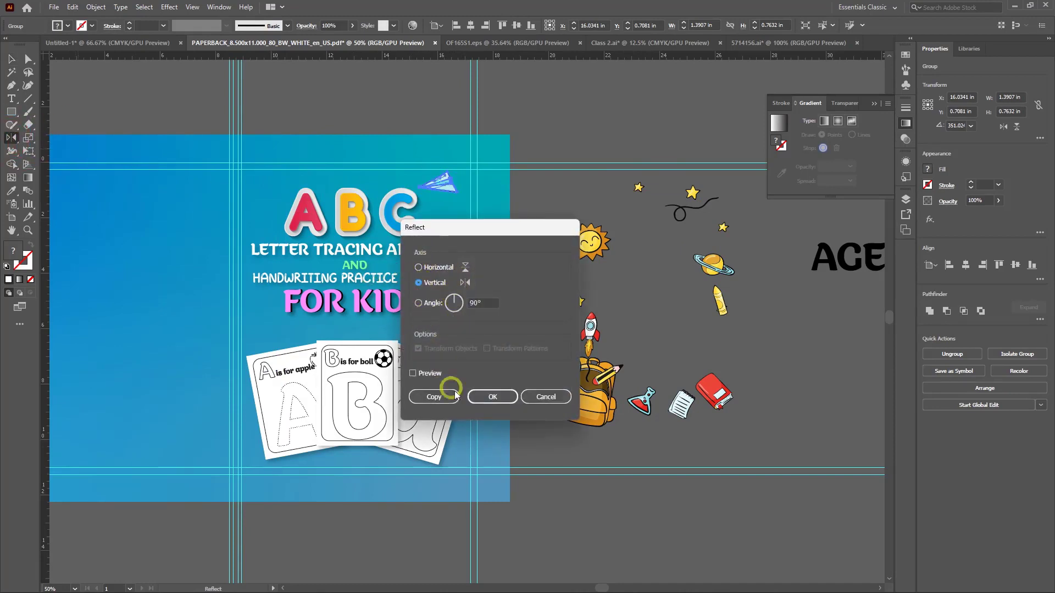
{"action": "left_click", "coordinate": [484, 403]}
{"action": "left_click", "coordinate": [11, 59]}
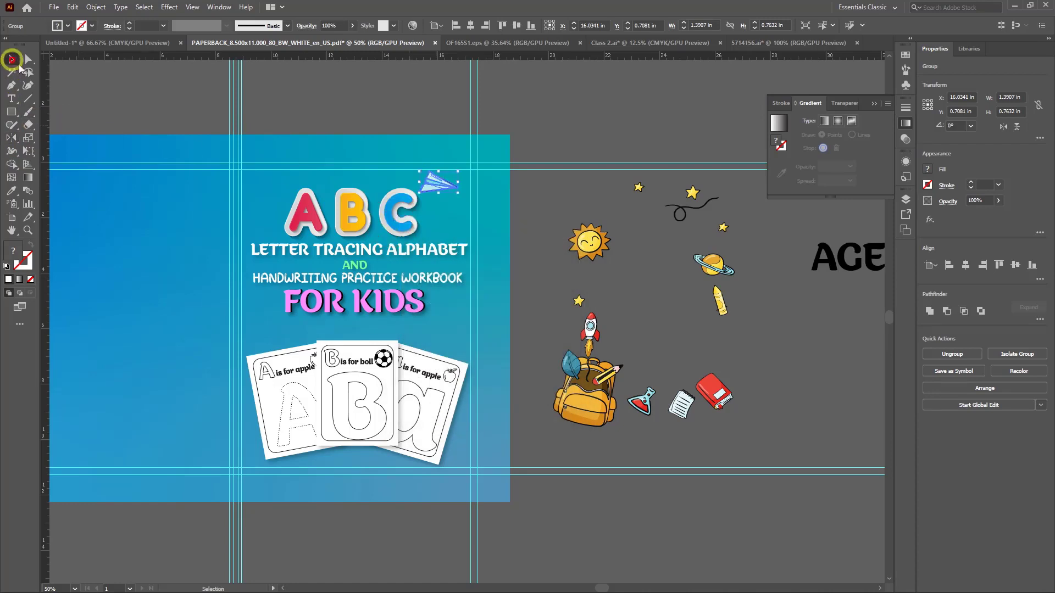
{"action": "left_click", "coordinate": [375, 106]}
{"action": "left_click", "coordinate": [442, 191]}
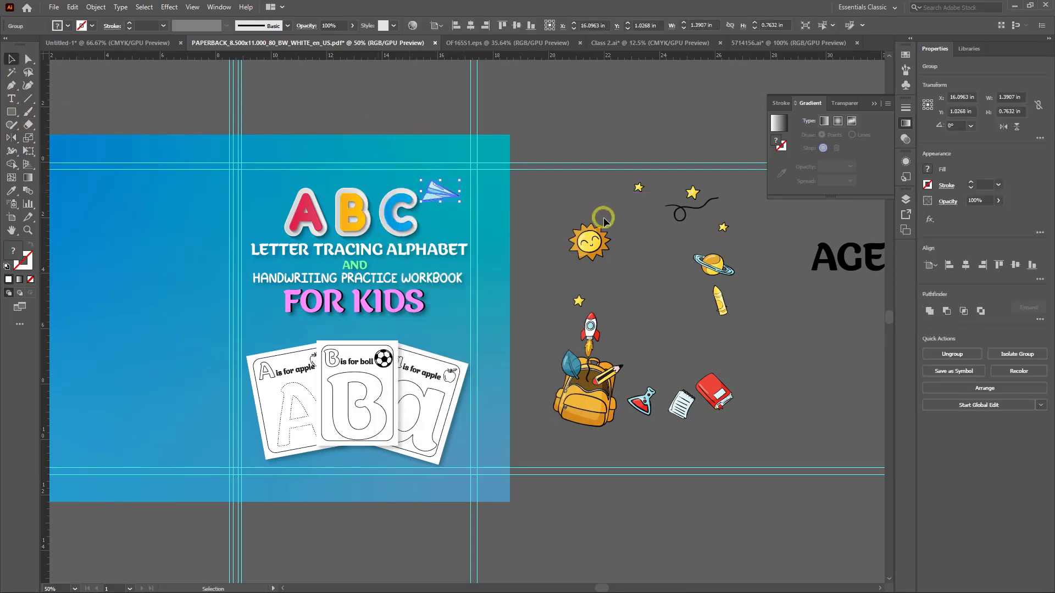
Place the smiling sun on the front cover at the upper left of the letter A
{"action": "left_click", "coordinate": [603, 219]}
{"action": "left_click_drag", "start_coordinate": [595, 248], "coordinate": [281, 197]}
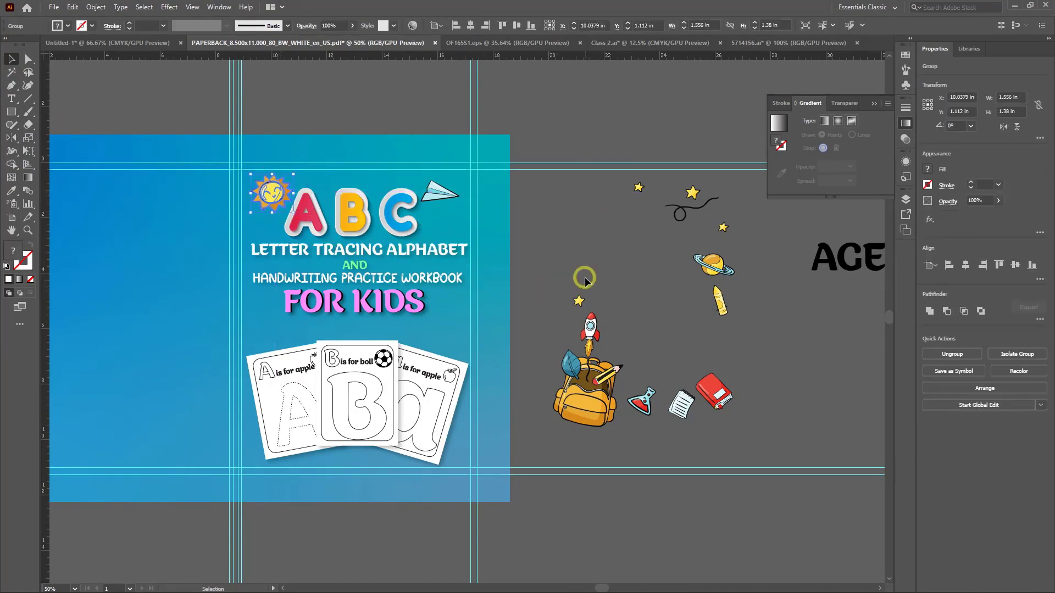
{"action": "left_click", "coordinate": [604, 264]}
Place the black squiggle below FOR KIDS, the larger star above the letter B, and a small star to the left of FOR KIDS
{"action": "mouse_move", "coordinate": [672, 219]}
{"action": "left_mouse_down"}
{"action": "mouse_move", "coordinate": [527, 308]}
{"action": "mouse_move", "coordinate": [420, 335]}
{"action": "left_mouse_up"}
{"action": "left_click", "coordinate": [691, 206]}
{"action": "left_click_drag", "start_coordinate": [692, 194], "coordinate": [368, 186]}
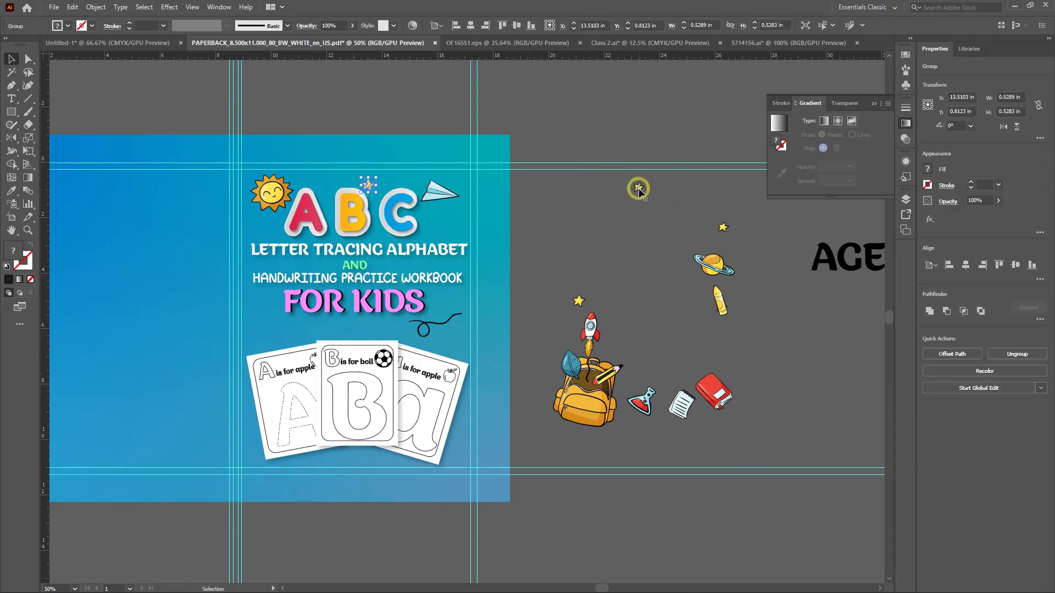
{"action": "left_click_drag", "start_coordinate": [639, 190], "coordinate": [268, 312]}
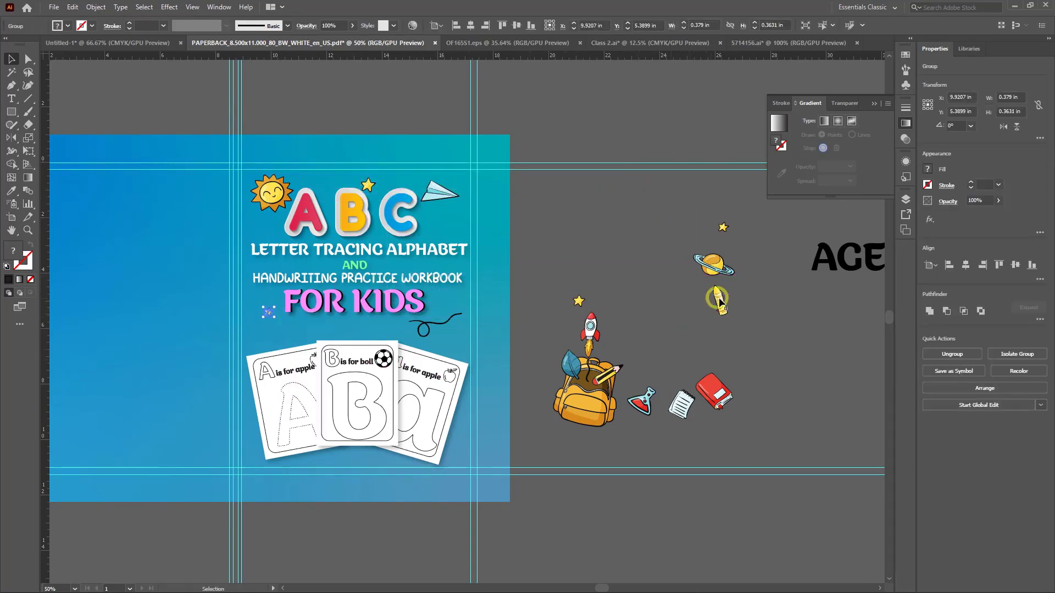
Place the yellow crayon on the right-hand sample page and the rocket to the left of FOR KIDS
{"action": "left_click_drag", "start_coordinate": [718, 301], "coordinate": [445, 416]}
{"action": "left_click", "coordinate": [629, 310]}
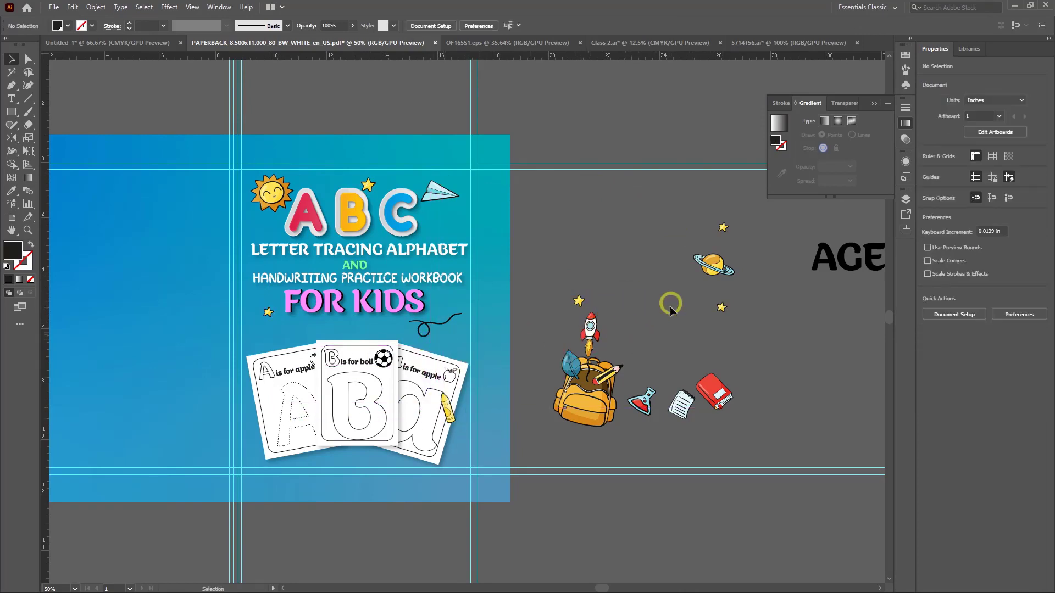
{"action": "left_click_drag", "start_coordinate": [589, 332], "coordinate": [254, 309]}
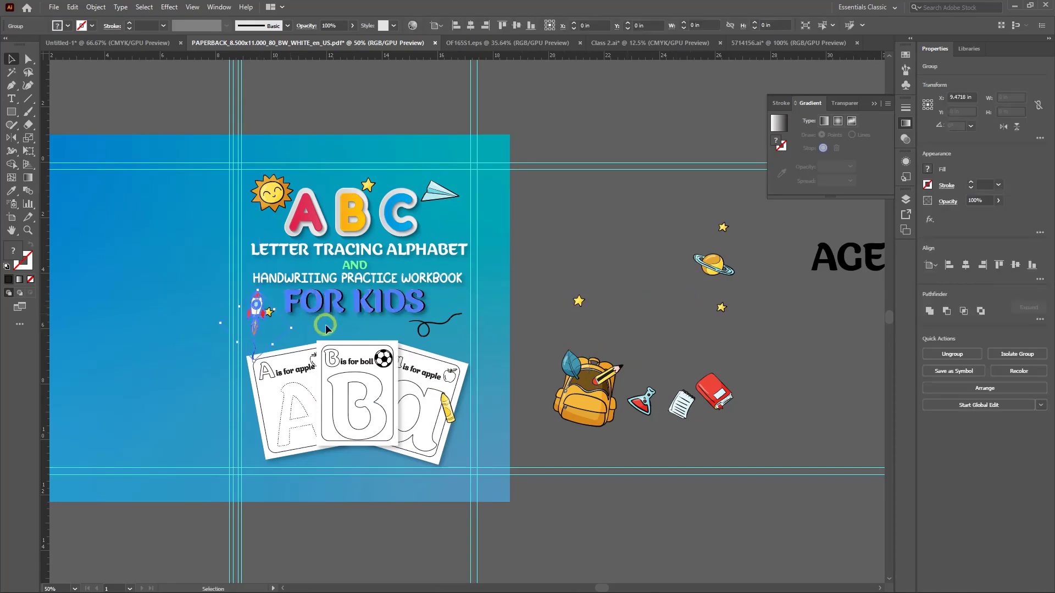
{"action": "left_click", "coordinate": [573, 270]}
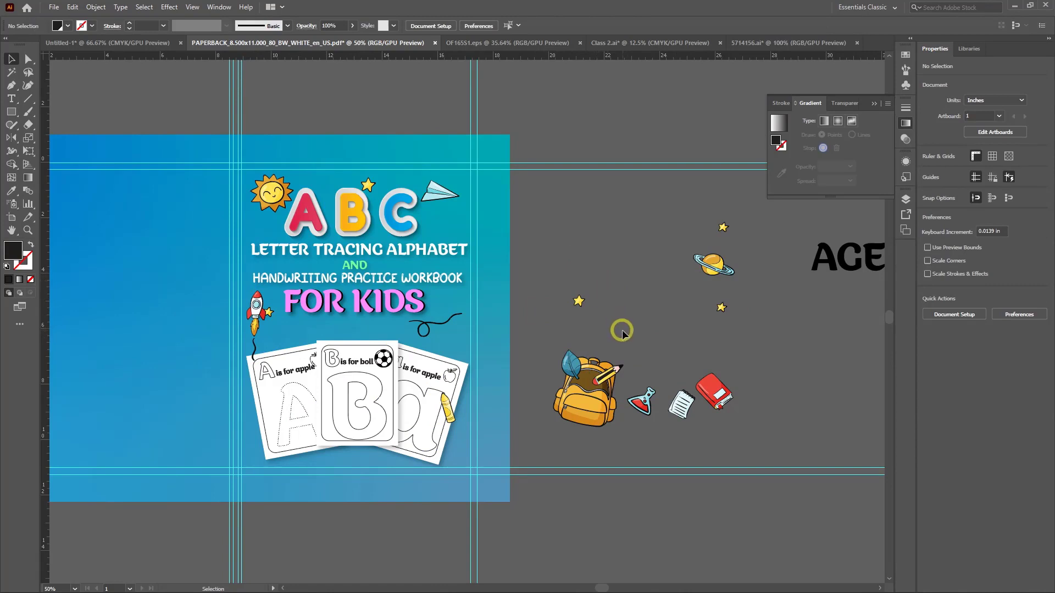
Place the red book under the airplane, the ringed planet over the squiggle, and the tilted notepad above the left-hand sample page
{"action": "left_click_drag", "start_coordinate": [709, 400], "coordinate": [455, 230]}
{"action": "left_click", "coordinate": [610, 245]}
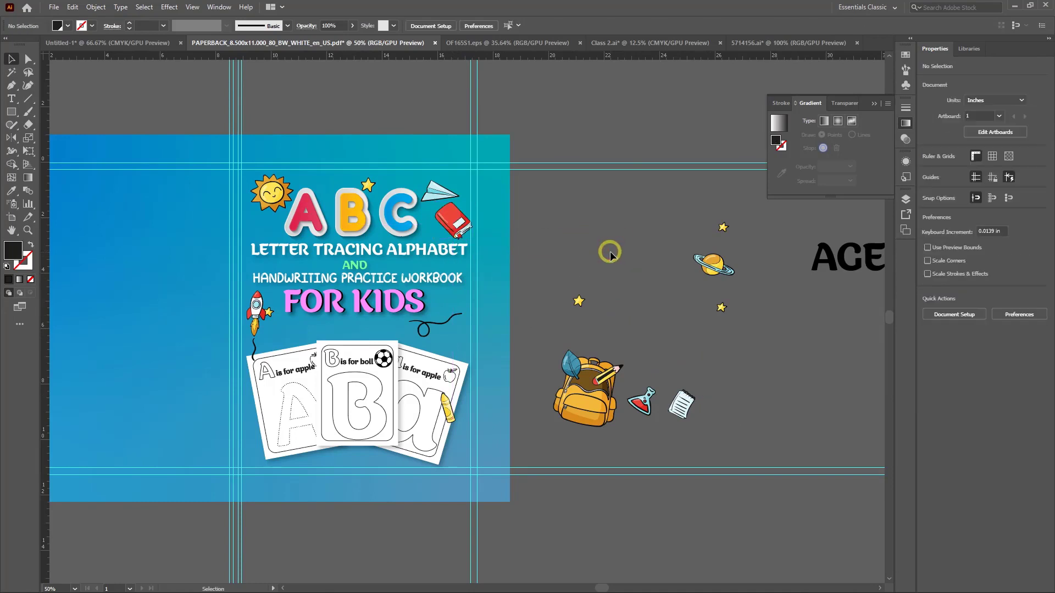
{"action": "left_click_drag", "start_coordinate": [726, 278], "coordinate": [450, 341]}
{"action": "left_click", "coordinate": [544, 315]}
{"action": "left_click", "coordinate": [586, 255]}
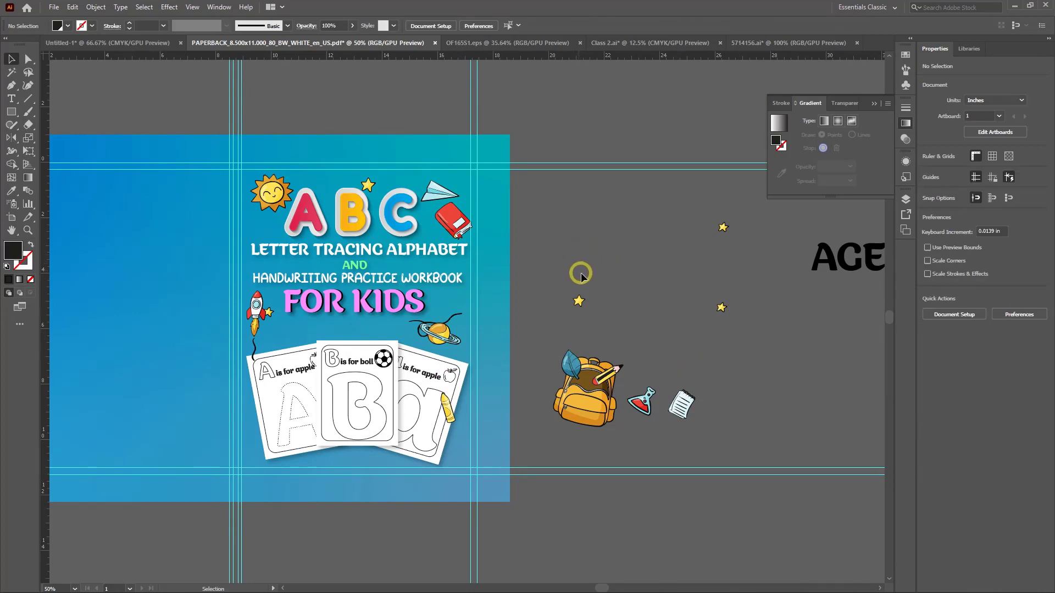
{"action": "left_click_drag", "start_coordinate": [681, 410], "coordinate": [296, 335]}
{"action": "left_click", "coordinate": [601, 250]}
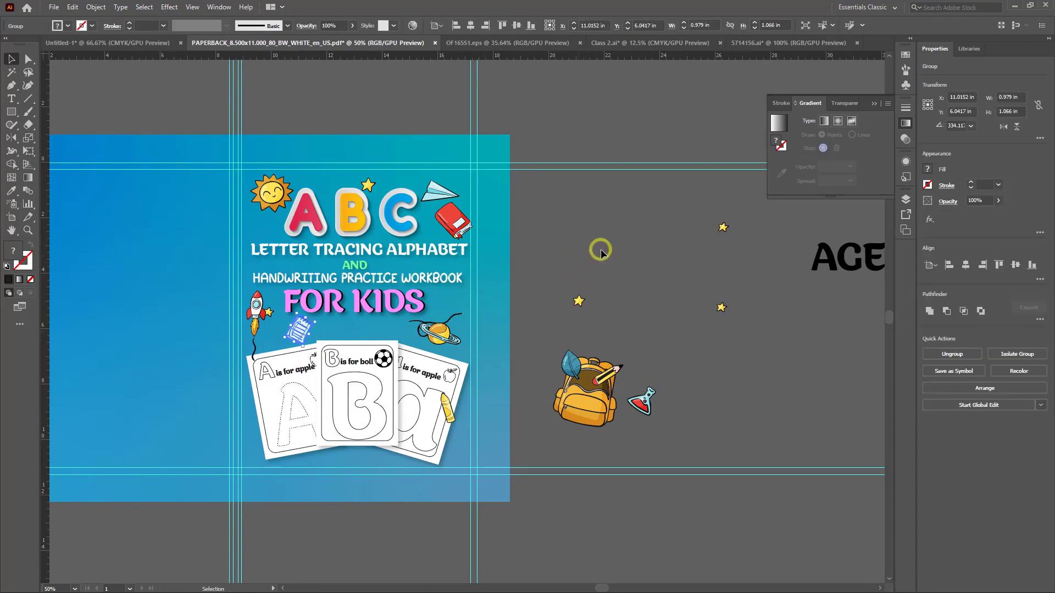
Place small stars beside the word AND and below the sun, and lay the backpack's pencil over the B sample page
{"action": "left_click_drag", "start_coordinate": [577, 302], "coordinate": [321, 264]}
{"action": "left_click", "coordinate": [736, 312]}
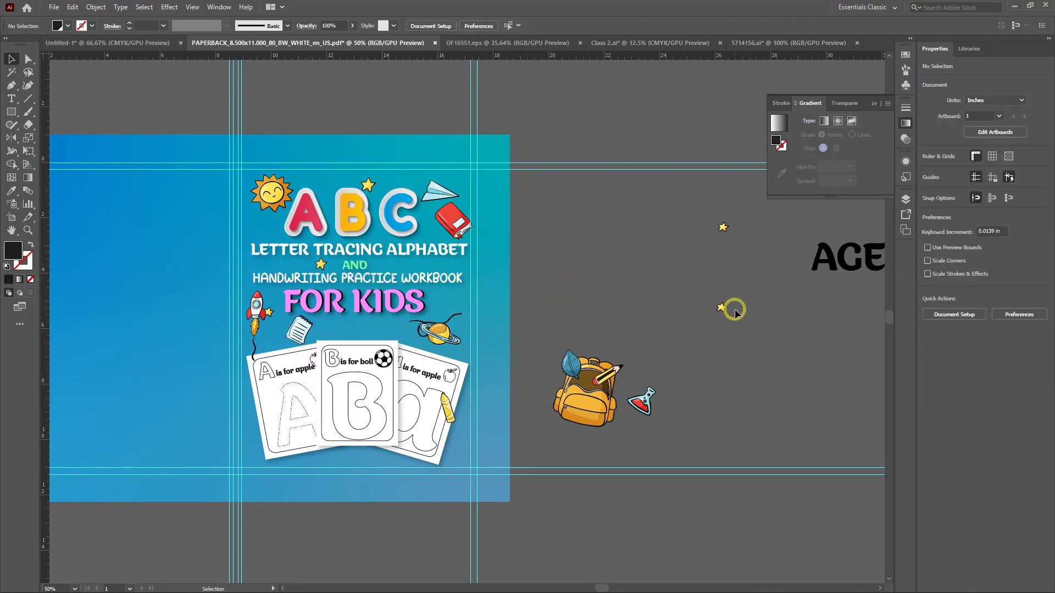
{"action": "left_click_drag", "start_coordinate": [713, 309], "coordinate": [273, 232]}
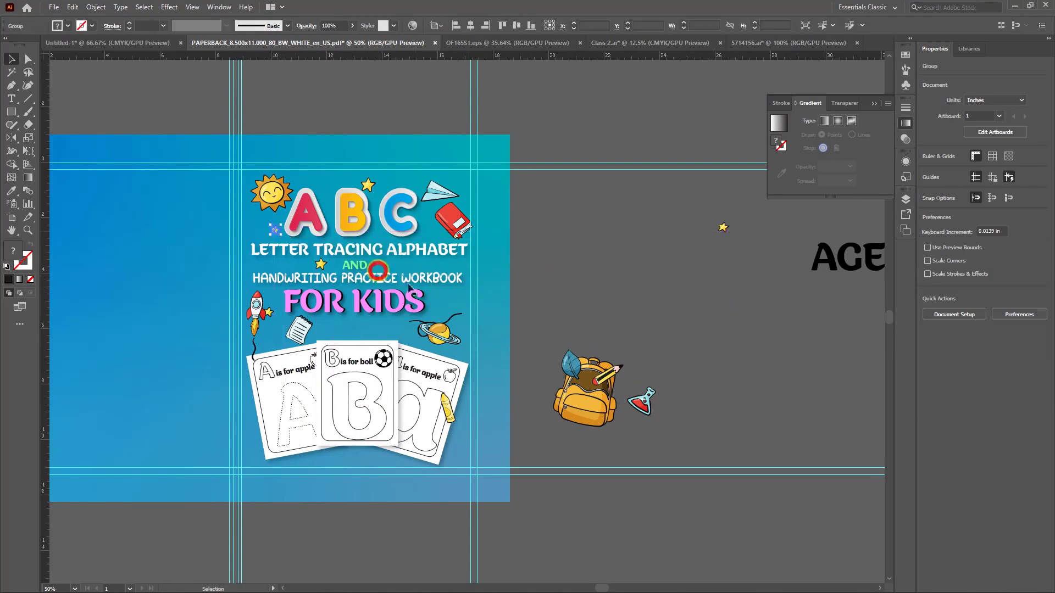
{"action": "mouse_move", "coordinate": [618, 378]}
{"action": "left_mouse_down"}
{"action": "mouse_move", "coordinate": [341, 391]}
{"action": "mouse_move", "coordinate": [283, 407]}
{"action": "mouse_move", "coordinate": [278, 396]}
{"action": "mouse_move", "coordinate": [285, 381]}
{"action": "mouse_move", "coordinate": [345, 403]}
{"action": "left_mouse_up"}
{"action": "left_click", "coordinate": [354, 476]}
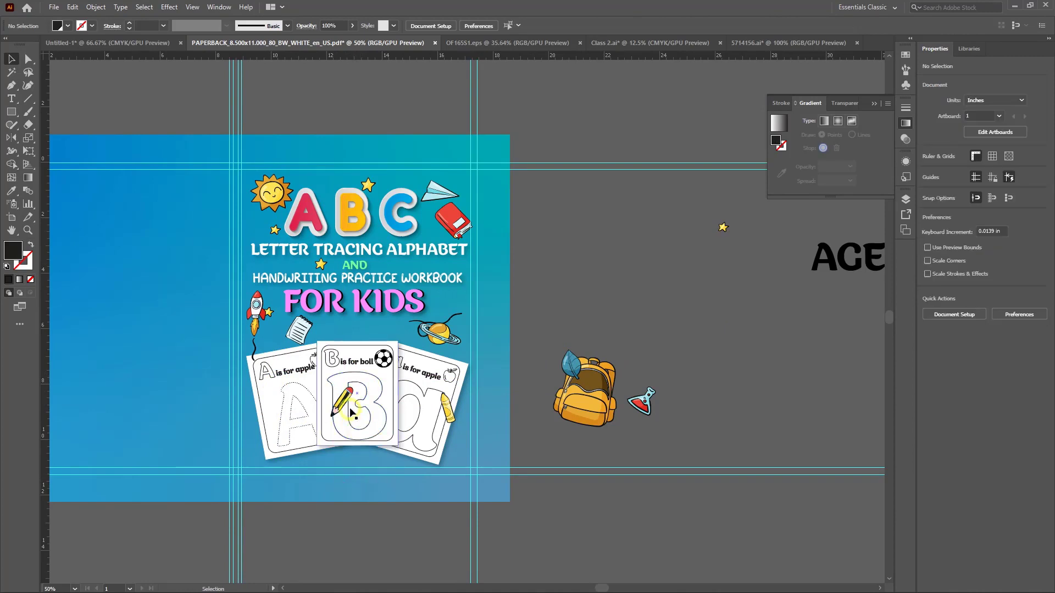
Move the pencil to the lower edge of the left-hand sample page, rotate it nearly horizontal and scale it to about 1.8 in wide
{"action": "left_click", "coordinate": [350, 395]}
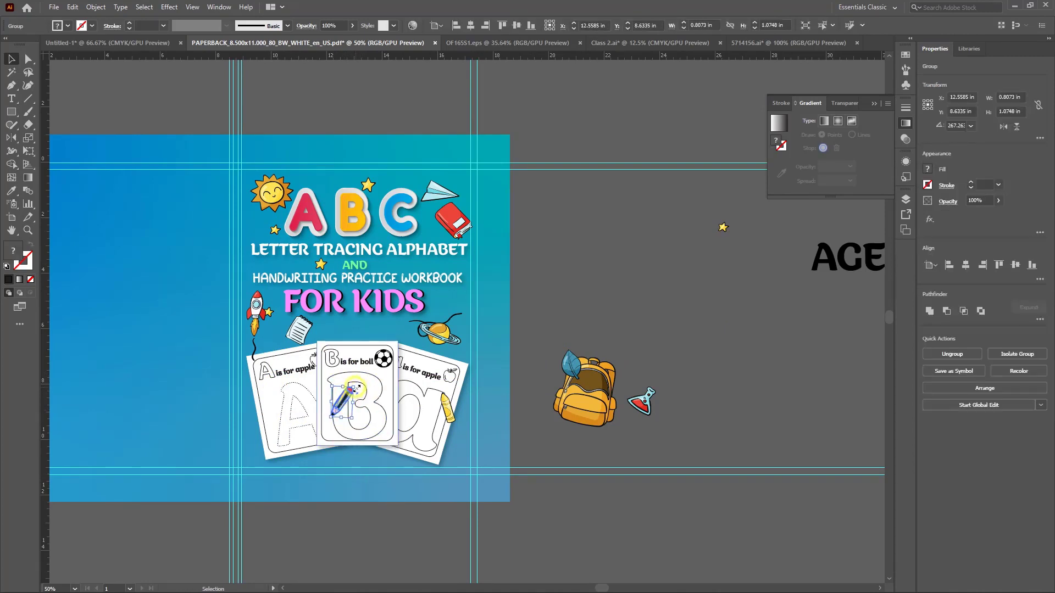
{"action": "mouse_move", "coordinate": [356, 389]}
{"action": "left_mouse_down"}
{"action": "mouse_move", "coordinate": [362, 370]}
{"action": "mouse_move", "coordinate": [384, 396]}
{"action": "mouse_move", "coordinate": [431, 395]}
{"action": "mouse_move", "coordinate": [362, 406]}
{"action": "mouse_move", "coordinate": [467, 373]}
{"action": "mouse_move", "coordinate": [471, 360]}
{"action": "mouse_move", "coordinate": [461, 425]}
{"action": "mouse_move", "coordinate": [396, 418]}
{"action": "mouse_move", "coordinate": [384, 464]}
{"action": "mouse_move", "coordinate": [358, 467]}
{"action": "mouse_move", "coordinate": [391, 435]}
{"action": "mouse_move", "coordinate": [321, 457]}
{"action": "left_mouse_up"}
{"action": "left_click", "coordinate": [377, 536]}
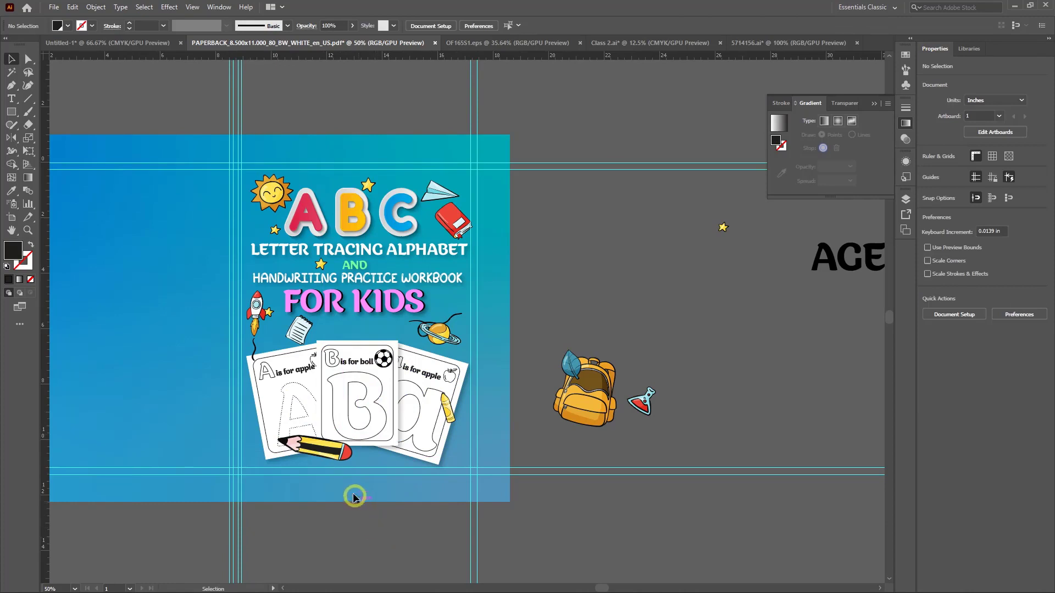
{"action": "left_click", "coordinate": [336, 457]}
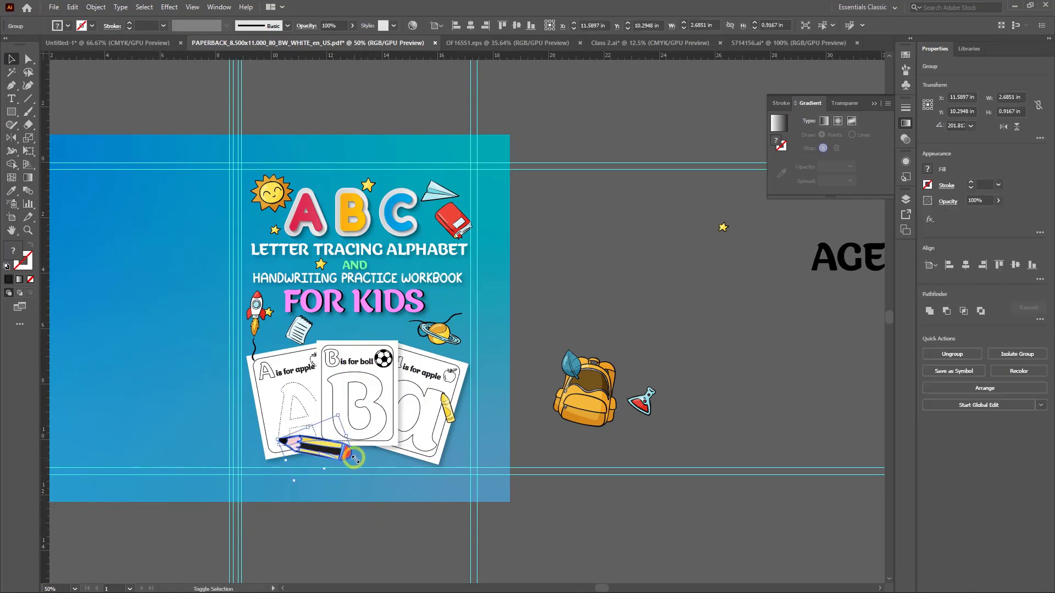
{"action": "left_click_drag", "start_coordinate": [355, 458], "coordinate": [316, 451]}
{"action": "left_click", "coordinate": [359, 500]}
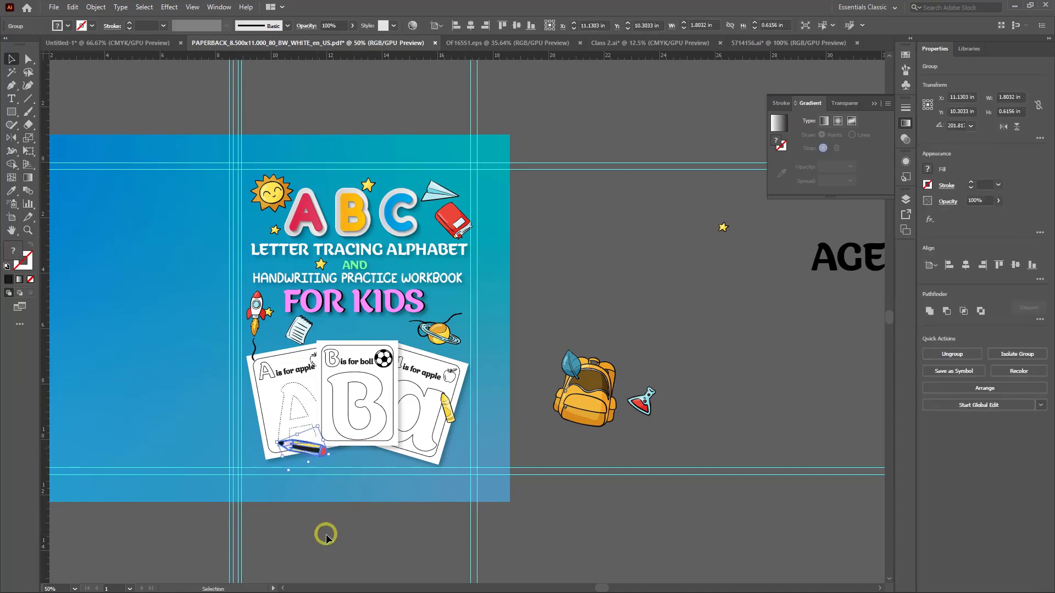
{"action": "left_click", "coordinate": [342, 537]}
{"action": "scroll", "coordinate": [404, 549], "scroll_direction": "down", "scroll_amount": 1, "text": "alt"}
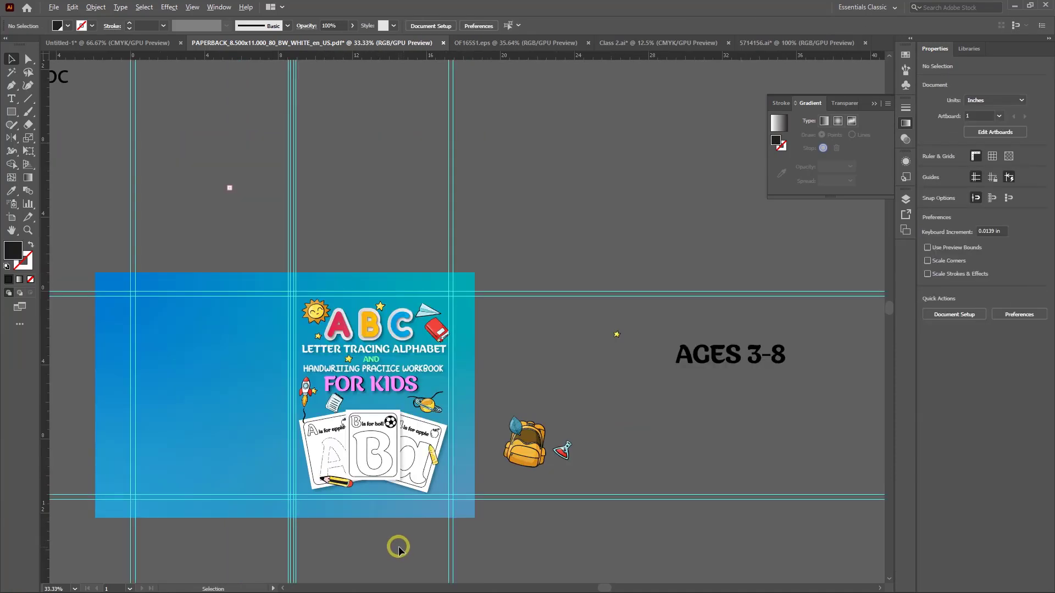
{"action": "scroll", "coordinate": [398, 548], "scroll_direction": "up", "scroll_amount": 1, "text": "alt"}
Place the blue leaf to the right of FOR KIDS and the remaining small star to the left of the ringed planet
{"action": "left_click", "coordinate": [574, 368]}
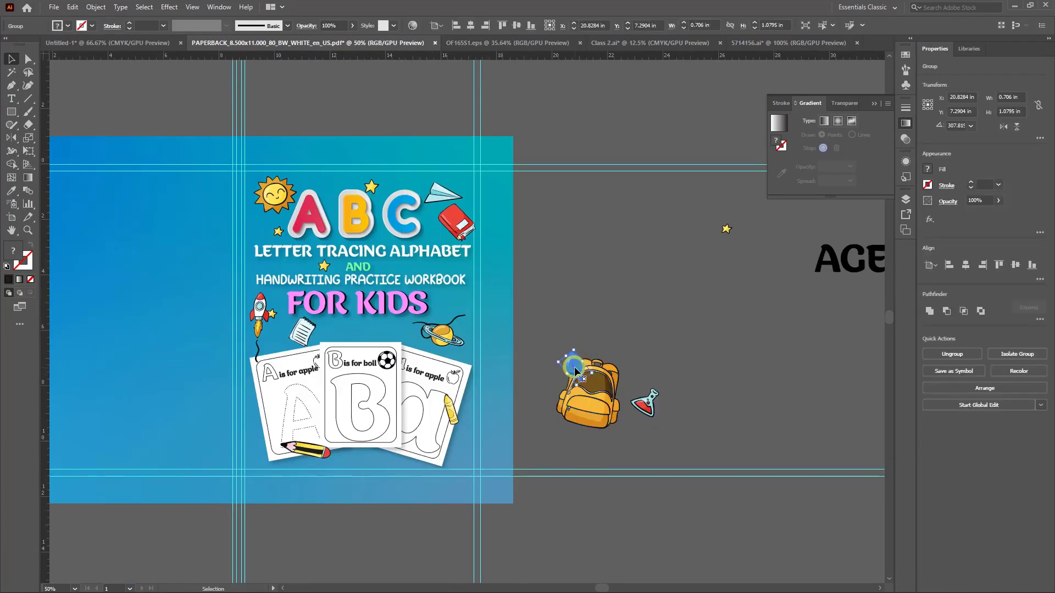
{"action": "left_click_drag", "start_coordinate": [574, 370], "coordinate": [451, 307]}
{"action": "left_click", "coordinate": [589, 288]}
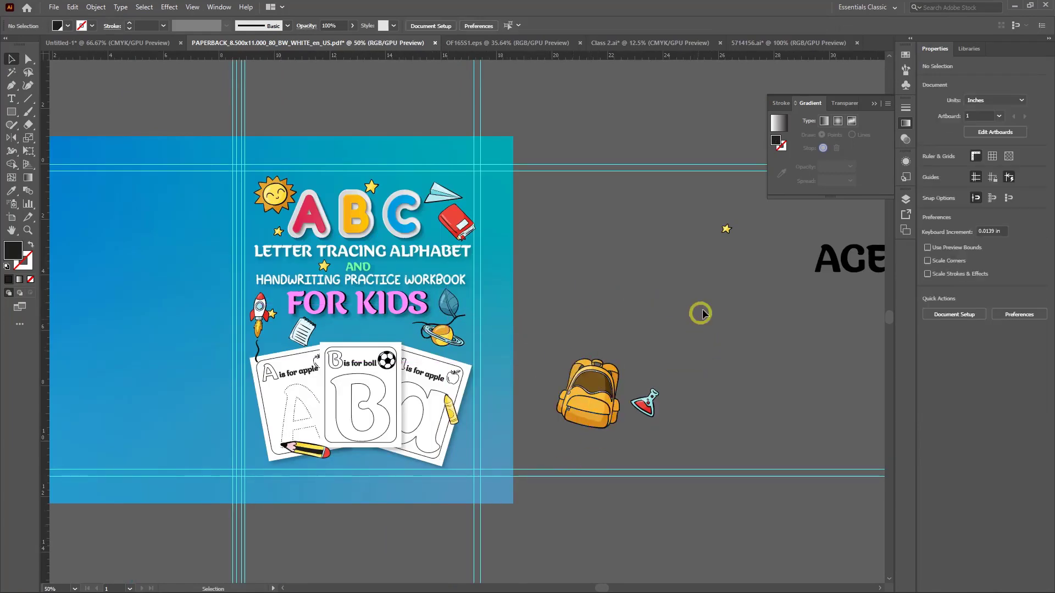
{"action": "left_click_drag", "start_coordinate": [726, 230], "coordinate": [398, 332]}
{"action": "left_click", "coordinate": [629, 273]}
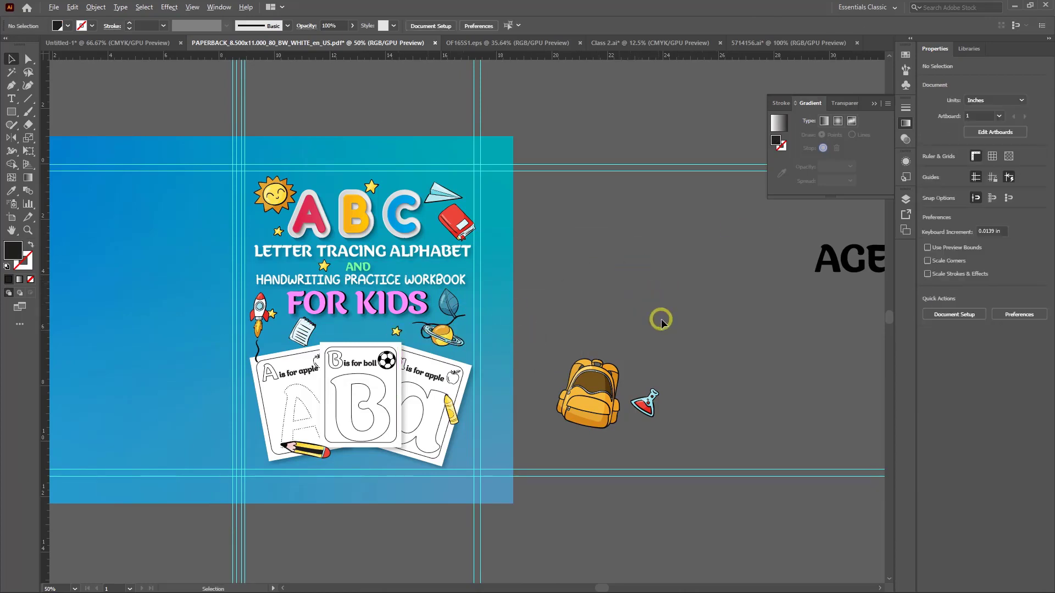
Scale the AGES 3-8 text down to about 41 pt and place it below FOR KIDS on the front cover
{"action": "scroll", "coordinate": [662, 318], "scroll_direction": "down", "scroll_amount": 1, "text": "alt"}
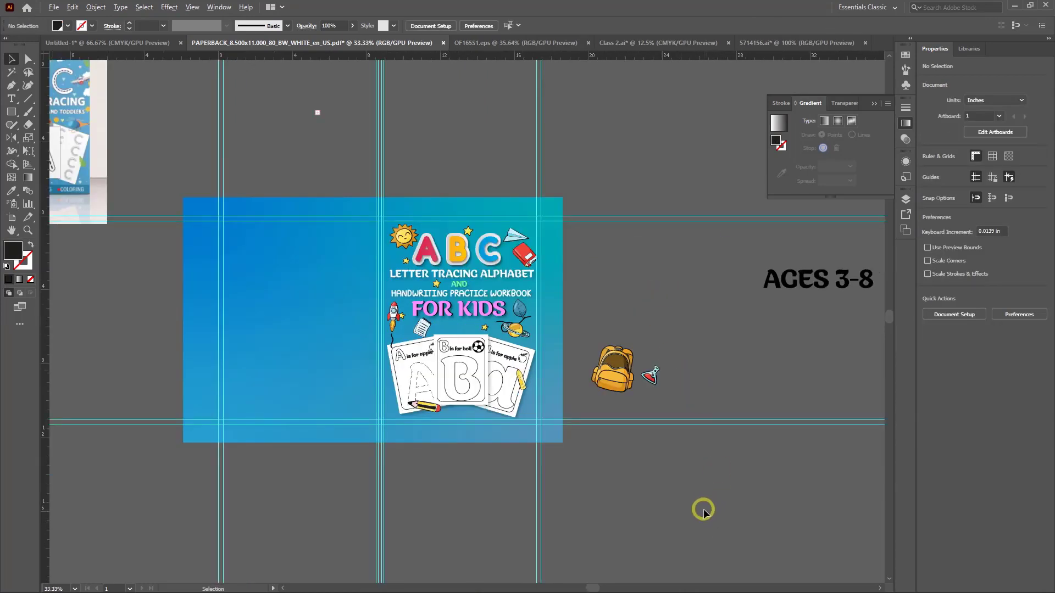
{"action": "scroll", "coordinate": [704, 510], "scroll_direction": "up", "scroll_amount": 2, "text": "alt"}
{"action": "left_click_drag", "start_coordinate": [657, 240], "coordinate": [629, 352]}
{"action": "scroll", "coordinate": [754, 511], "scroll_direction": "down", "scroll_amount": 1}
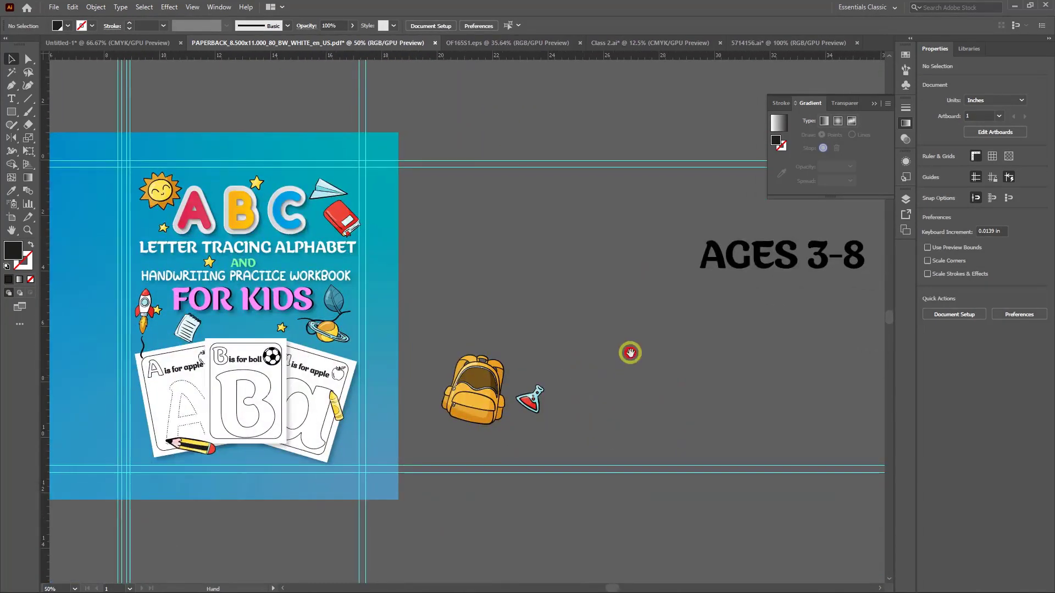
{"action": "left_click_drag", "start_coordinate": [777, 248], "coordinate": [541, 275]}
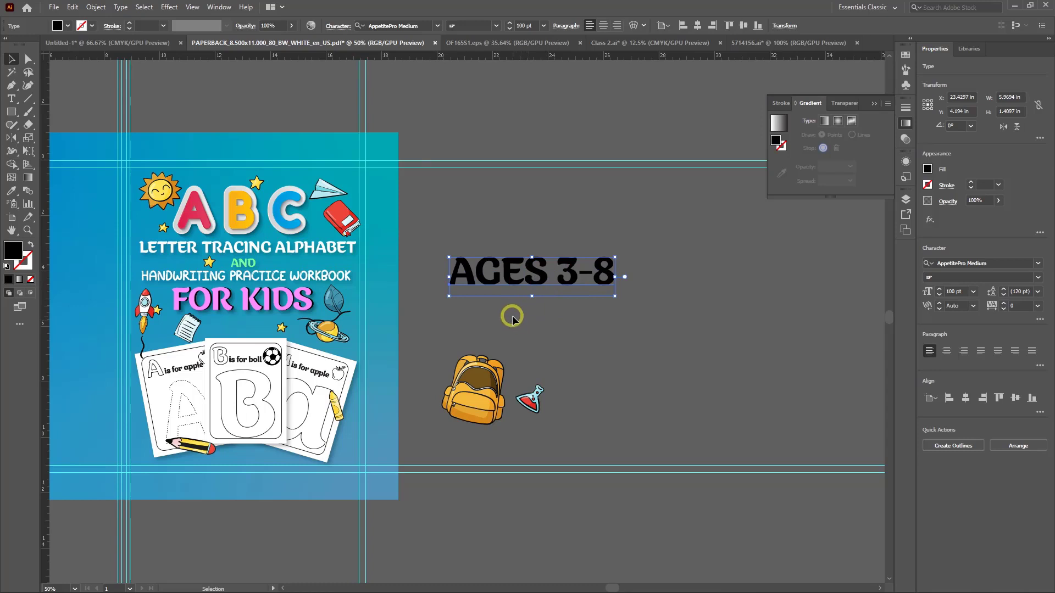
{"action": "scroll", "coordinate": [519, 321], "scroll_direction": "up", "scroll_amount": 1}
{"action": "scroll", "coordinate": [549, 297], "scroll_direction": "left", "scroll_amount": 2}
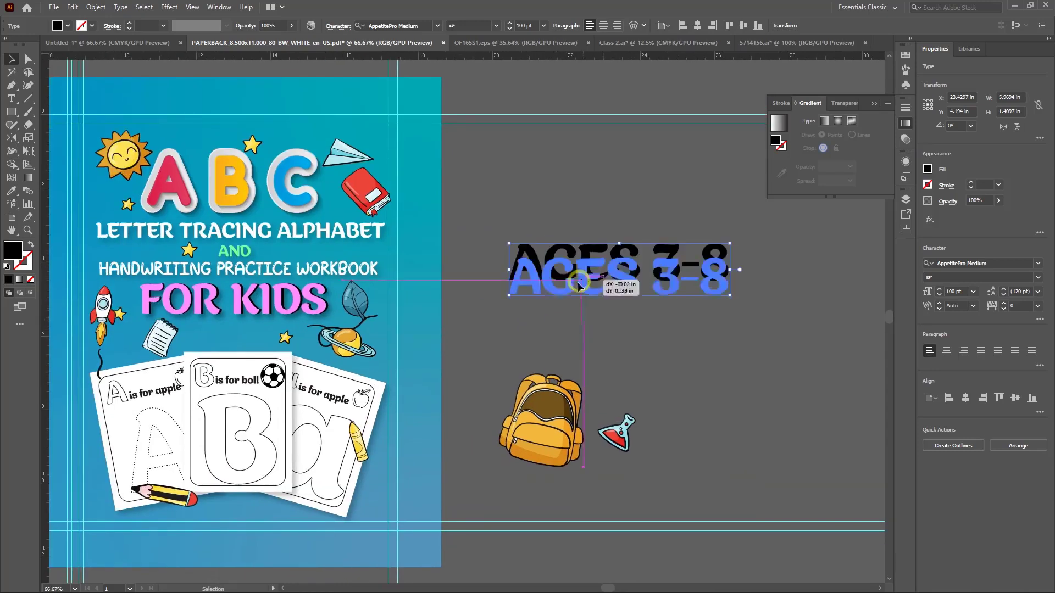
{"action": "left_click_drag", "start_coordinate": [577, 295], "coordinate": [649, 312]}
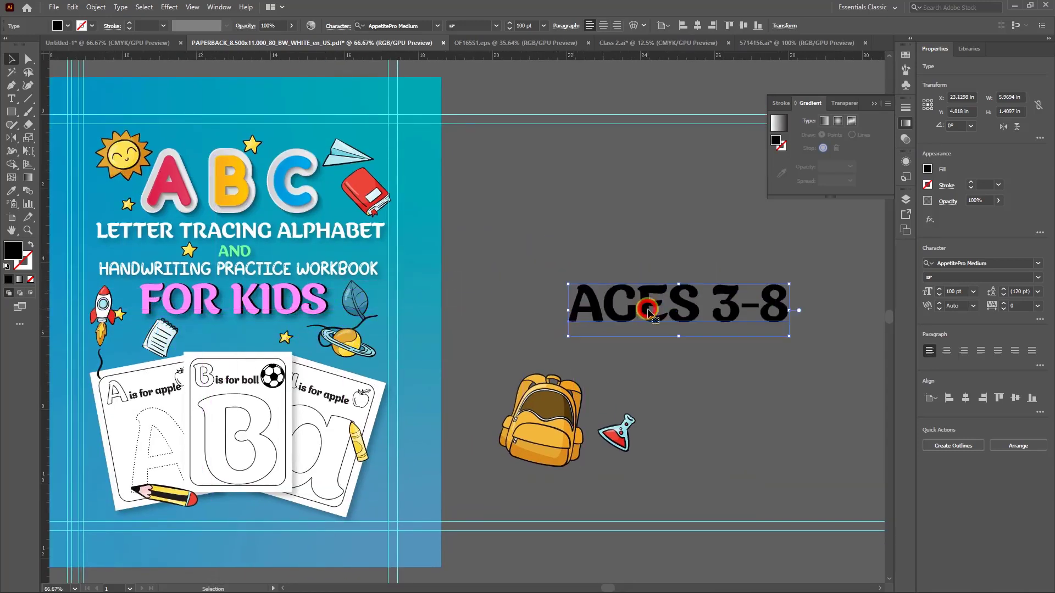
{"action": "left_click_drag", "start_coordinate": [790, 338], "coordinate": [232, 332]}
{"action": "left_click", "coordinate": [577, 283]}
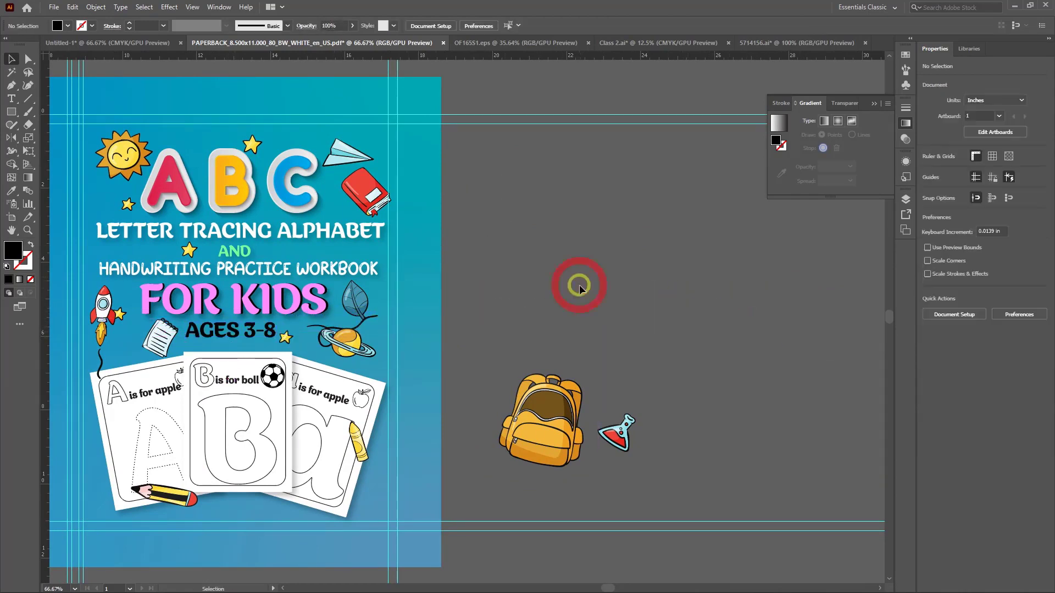
Reposition the AGES 3-8 text in the gap between FOR KIDS and the B sample page
{"action": "scroll", "coordinate": [577, 302], "scroll_direction": "up", "scroll_amount": 3}
{"action": "scroll", "coordinate": [825, 207], "scroll_direction": "down", "scroll_amount": 2}
{"action": "scroll", "coordinate": [707, 236], "scroll_direction": "down", "scroll_amount": 1}
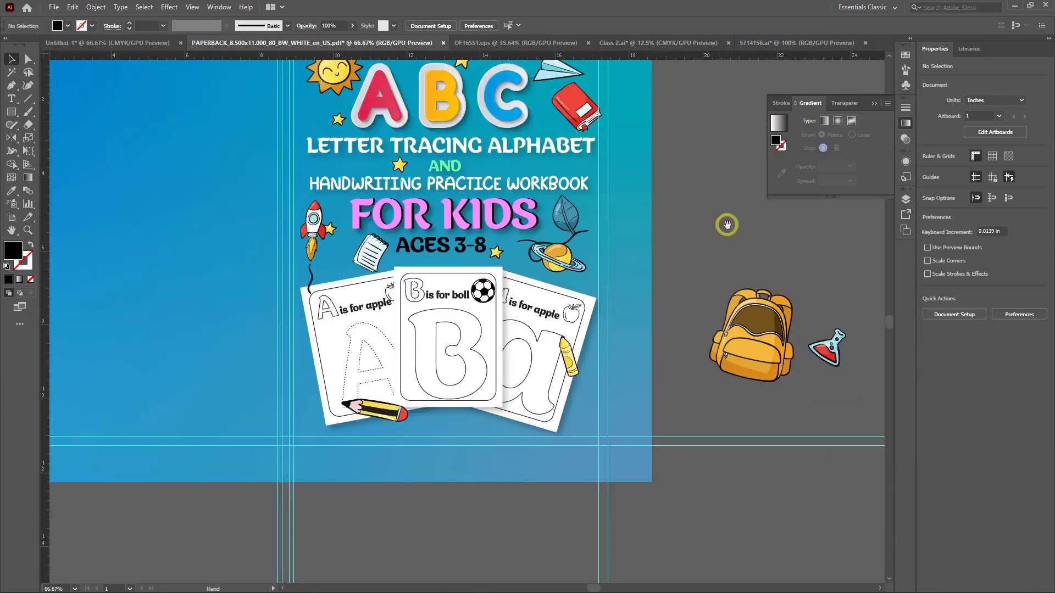
{"action": "left_click_drag", "start_coordinate": [725, 224], "coordinate": [572, 327]}
{"action": "left_click", "coordinate": [291, 357]}
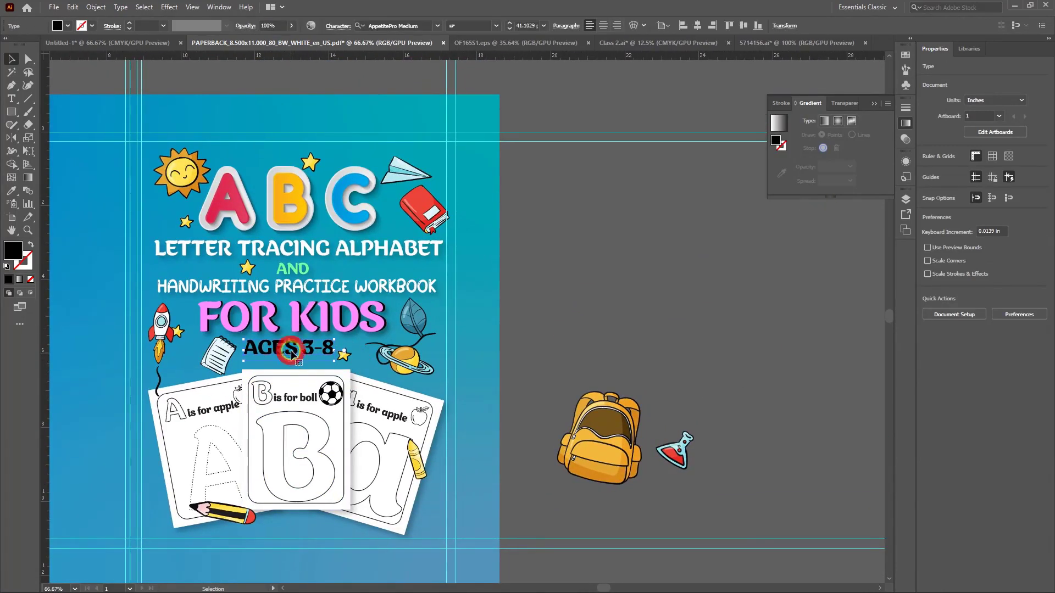
{"action": "left_click_drag", "start_coordinate": [292, 348], "coordinate": [679, 328]}
{"action": "scroll", "coordinate": [758, 341], "scroll_direction": "up", "scroll_amount": 1}
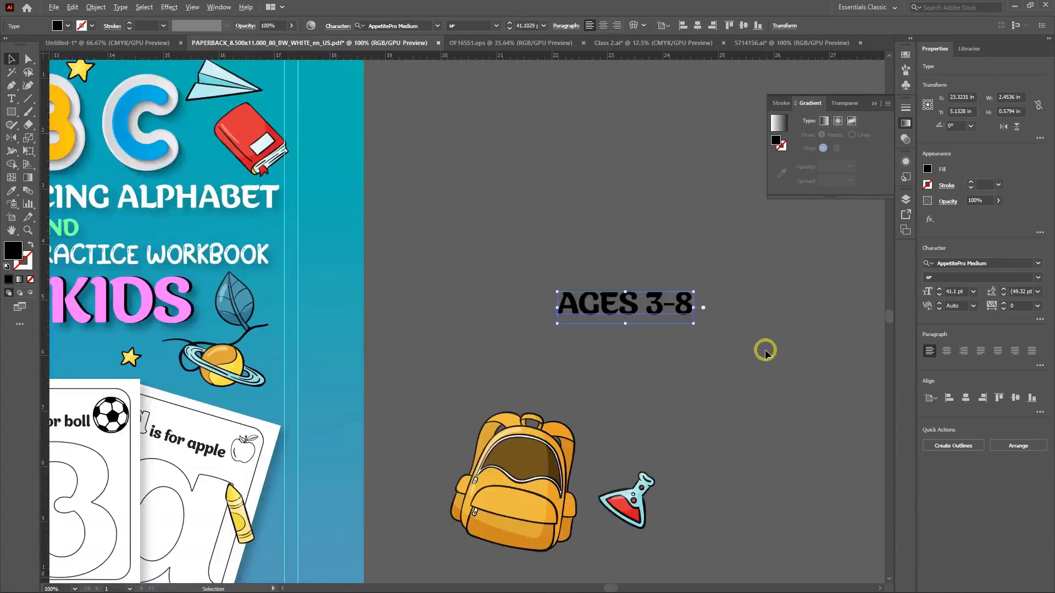
{"action": "scroll", "coordinate": [756, 354], "scroll_direction": "down", "scroll_amount": 1}
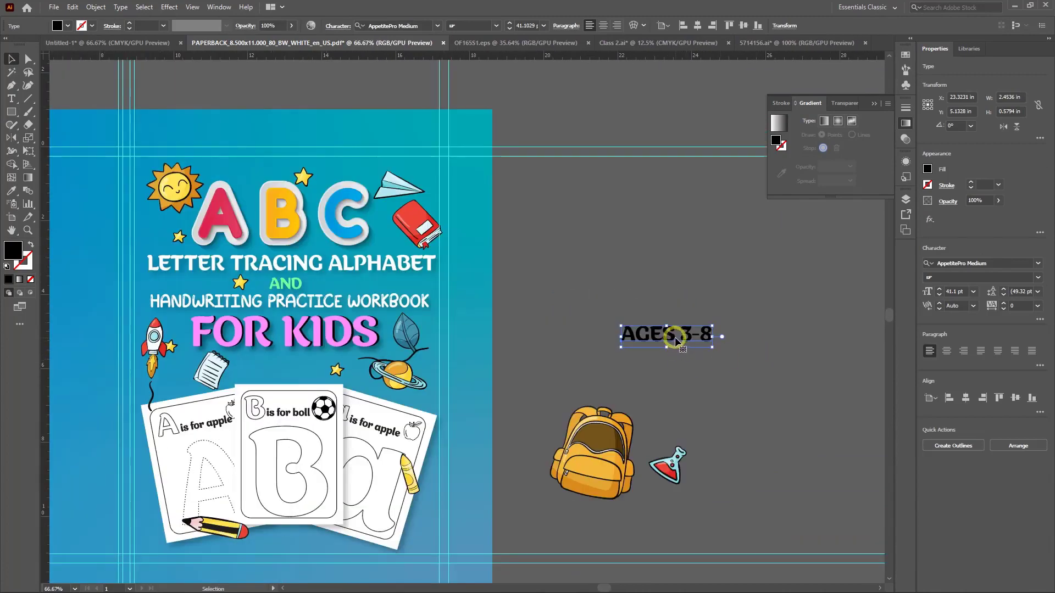
{"action": "left_click_drag", "start_coordinate": [670, 339], "coordinate": [311, 373]}
{"action": "left_click", "coordinate": [732, 288]}
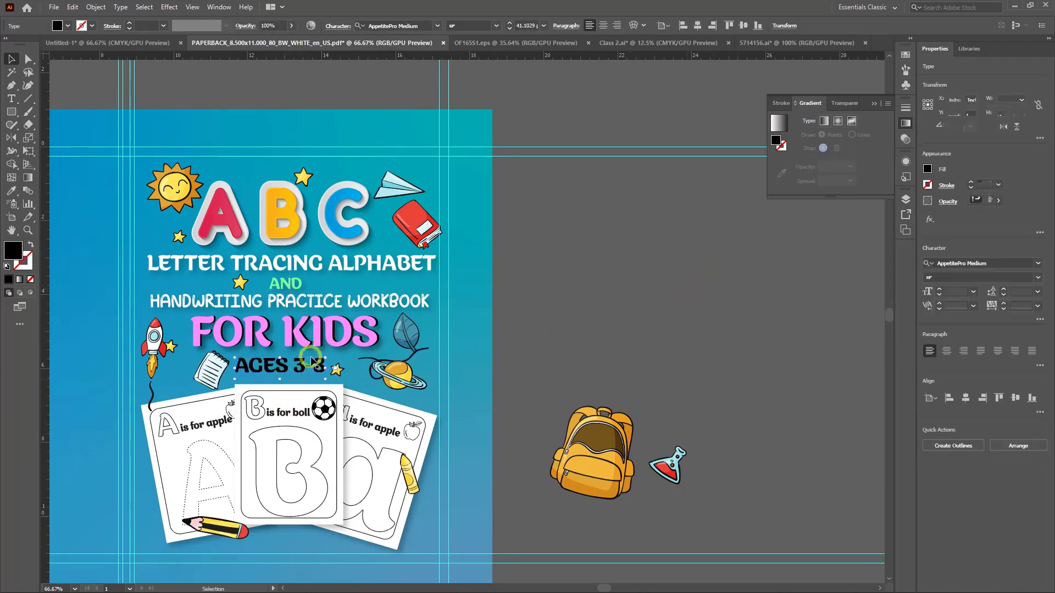
Fill the AGES 3-8 text with the golden yellow #ffc200
{"action": "double_click", "coordinate": [13, 254]}
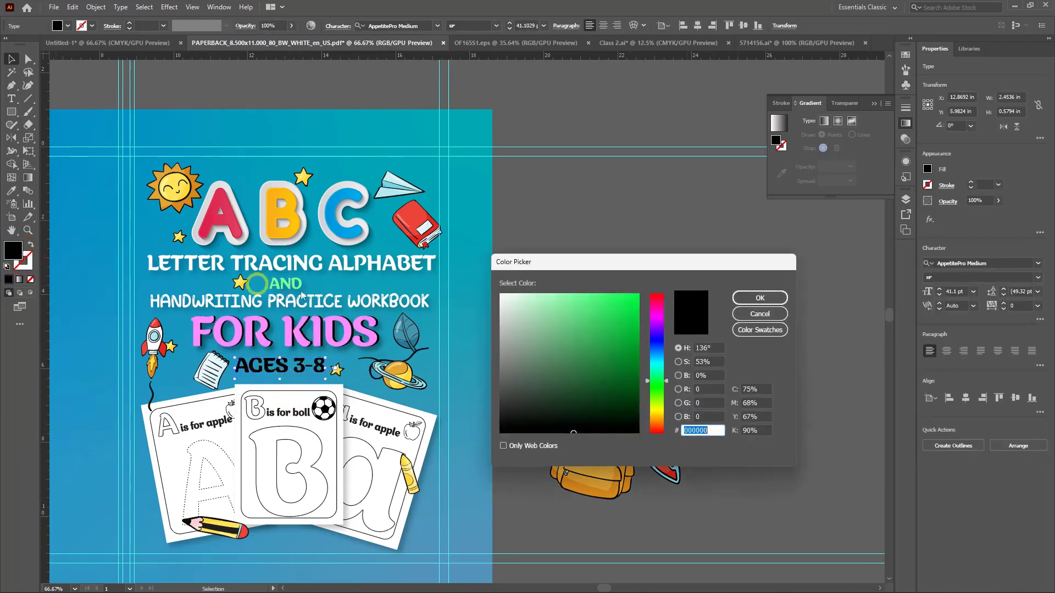
{"action": "left_click_drag", "start_coordinate": [655, 390], "coordinate": [652, 420]}
{"action": "left_click", "coordinate": [631, 324]}
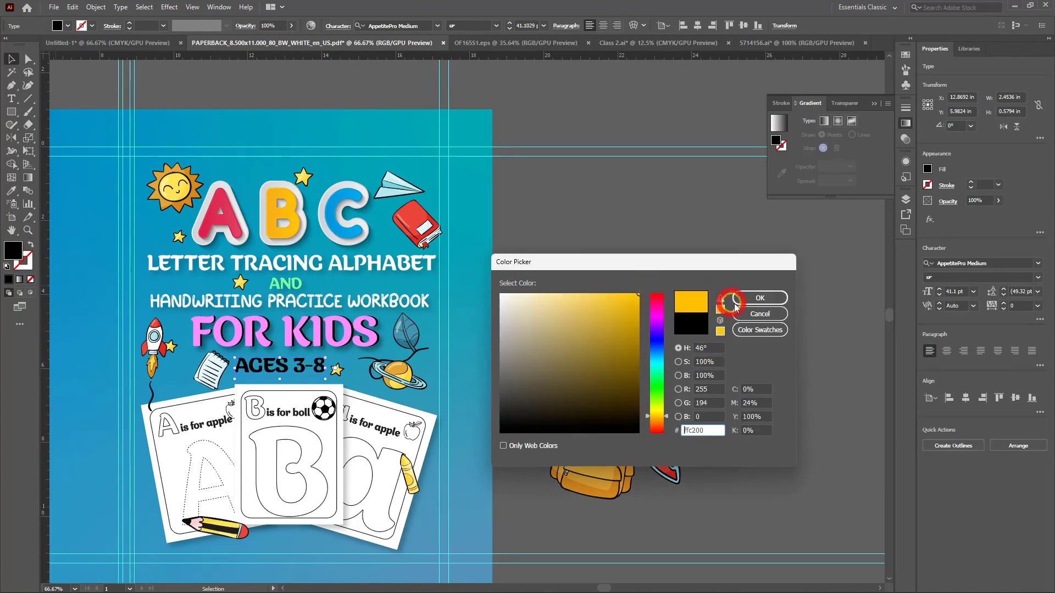
{"action": "left_click", "coordinate": [739, 300]}
{"action": "left_click", "coordinate": [682, 278]}
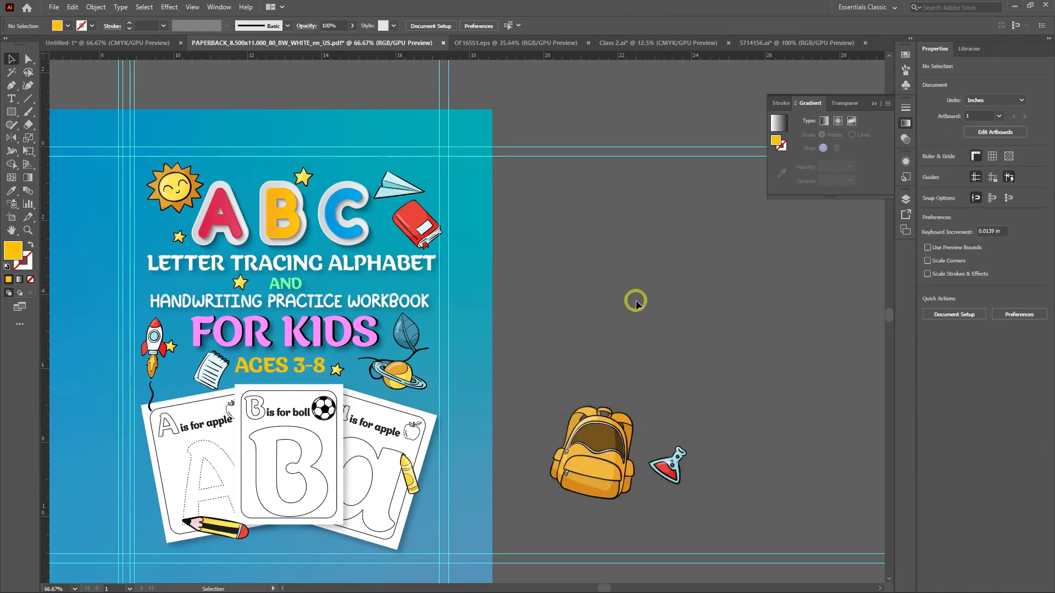
Reduce the AGES 3-8 text to 33 pt and move it up closer beneath FOR KIDS
{"action": "left_click", "coordinate": [297, 368]}
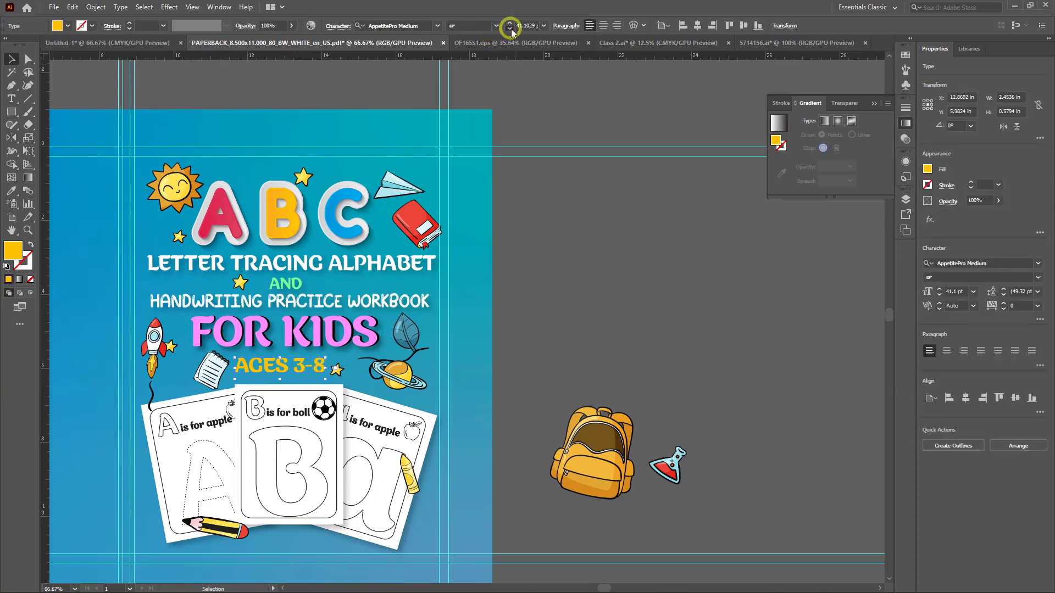
{"action": "left_click", "coordinate": [705, 257]}
{"action": "scroll", "coordinate": [304, 369], "scroll_direction": "up", "scroll_amount": 2}
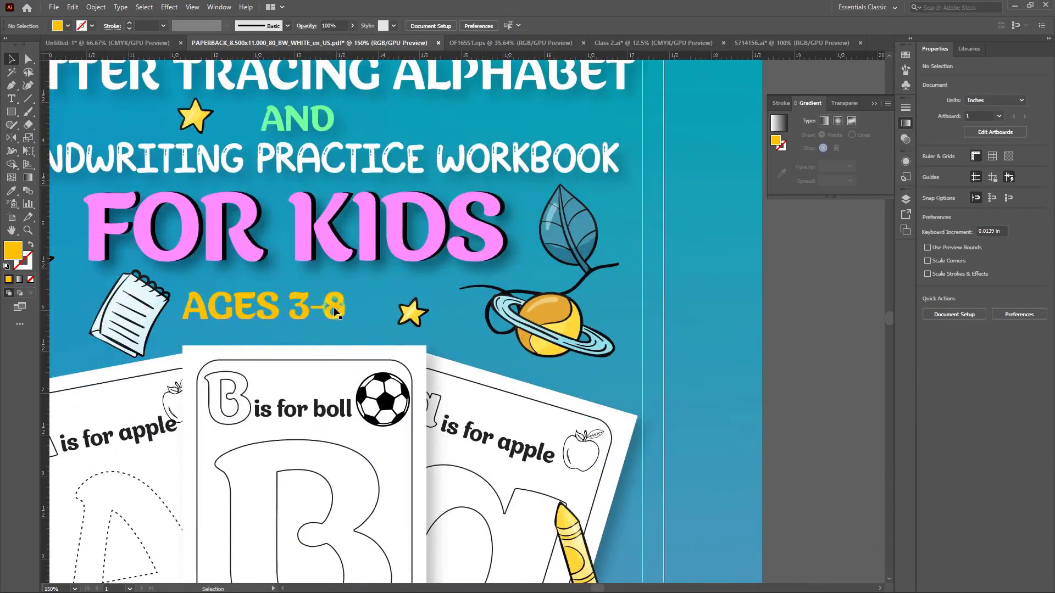
{"action": "left_click_drag", "start_coordinate": [336, 313], "coordinate": [359, 302]}
Lighten the fill of the AGES 3-8 text to the softer yellow #ffce43
{"action": "double_click", "coordinate": [13, 251]}
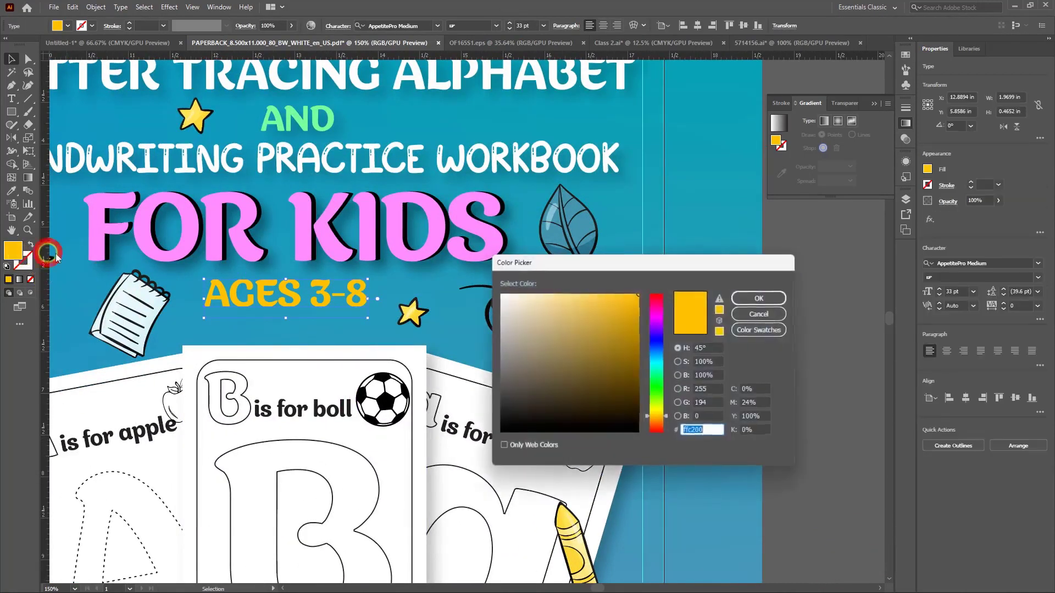
{"action": "left_click", "coordinate": [603, 293]}
{"action": "left_click", "coordinate": [783, 301]}
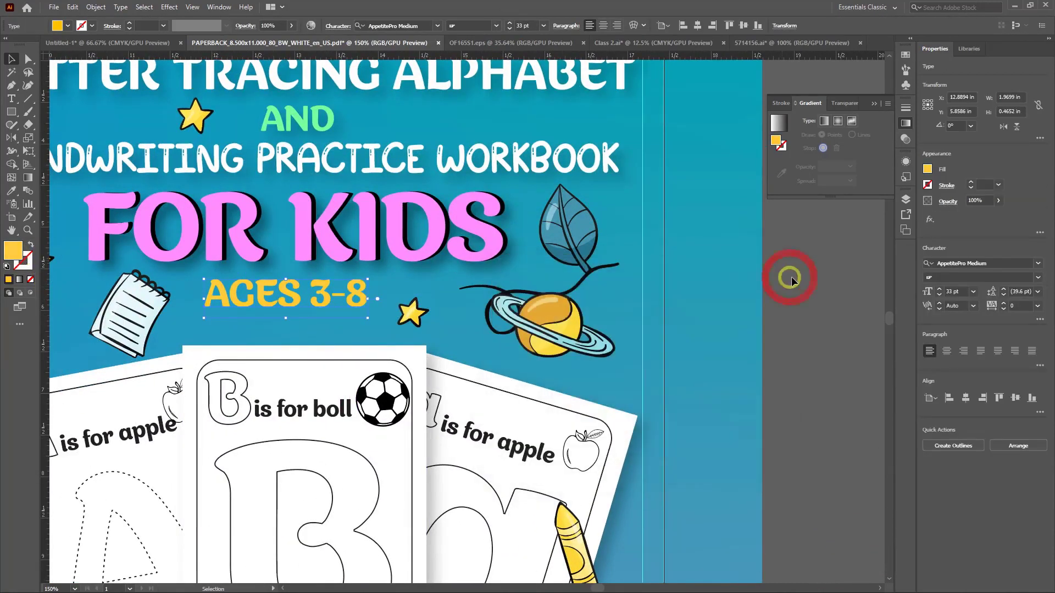
{"action": "left_click", "coordinate": [766, 278]}
Nudge the AGES 3-8 text slightly right beneath FOR KIDS and apply a Drop Shadow effect to it
{"action": "scroll", "coordinate": [801, 301], "scroll_direction": "down", "scroll_amount": 1}
{"action": "left_click_drag", "start_coordinate": [850, 303], "coordinate": [690, 363]}
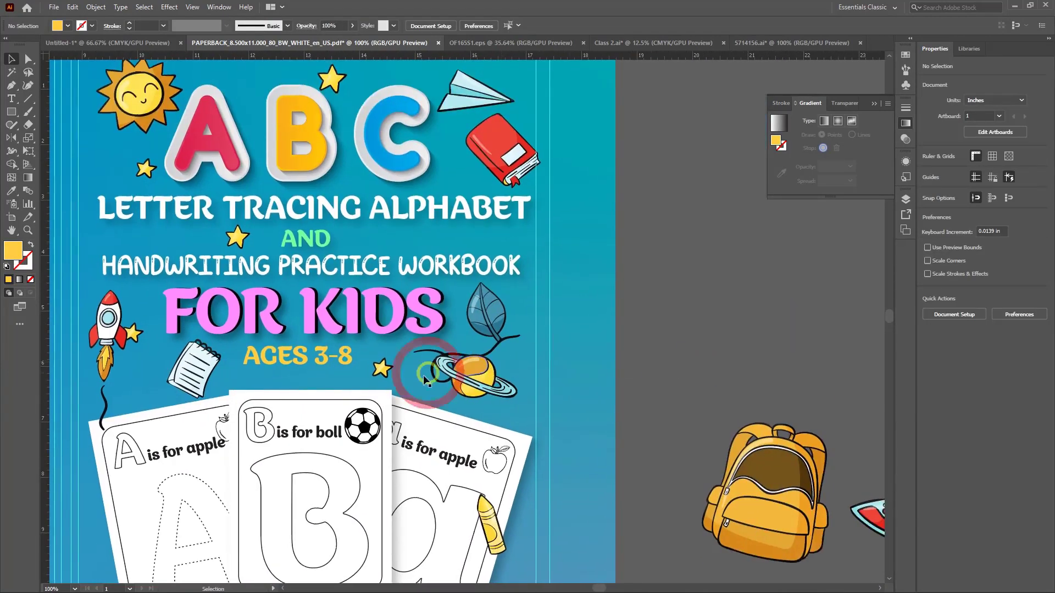
{"action": "left_click_drag", "start_coordinate": [326, 356], "coordinate": [333, 356]}
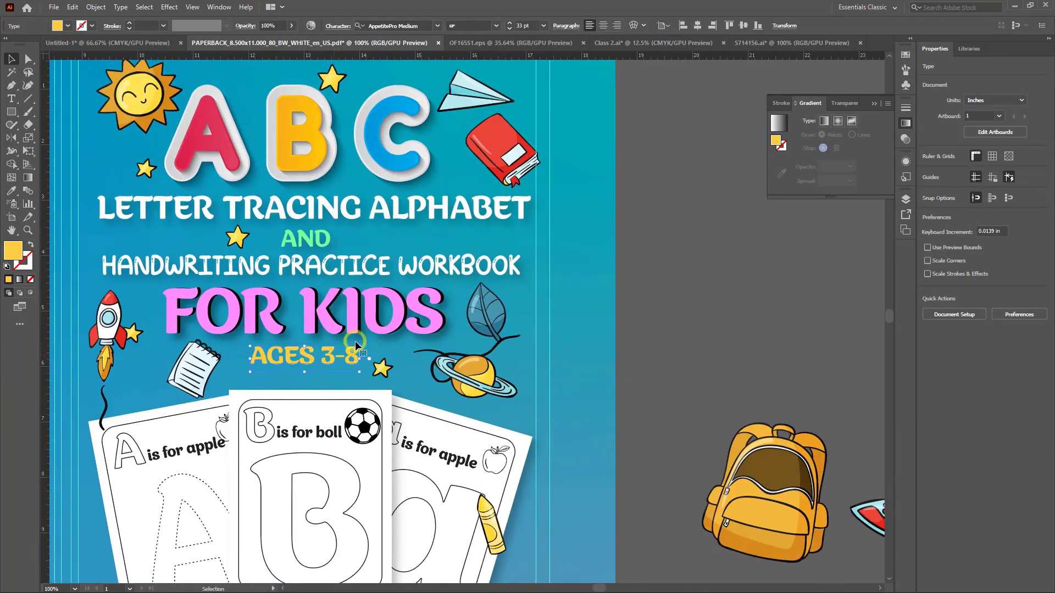
{"action": "left_click", "coordinate": [170, 7]}
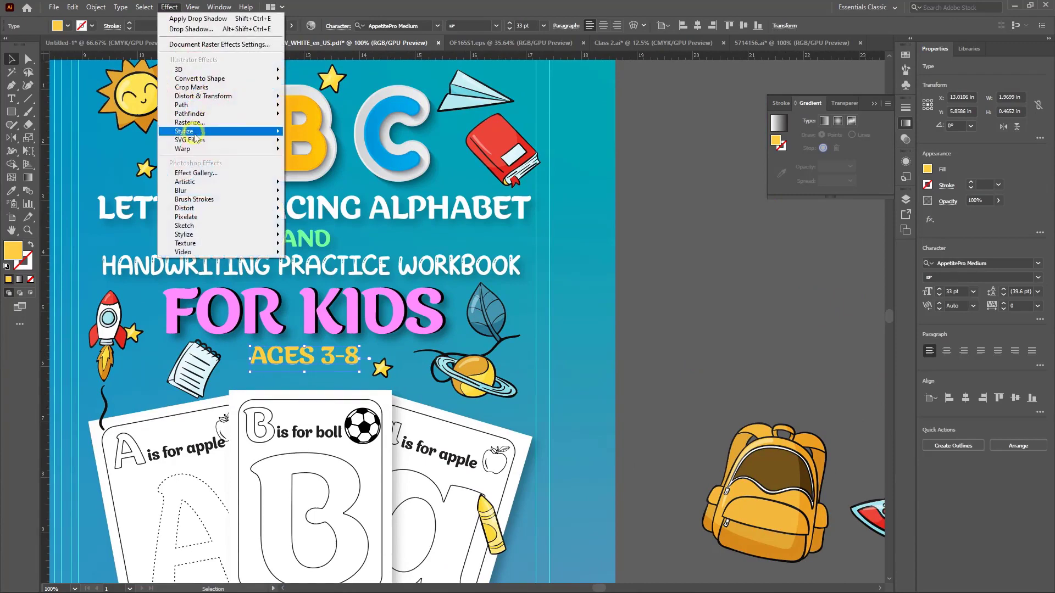
{"action": "mouse_move", "coordinate": [187, 131]}
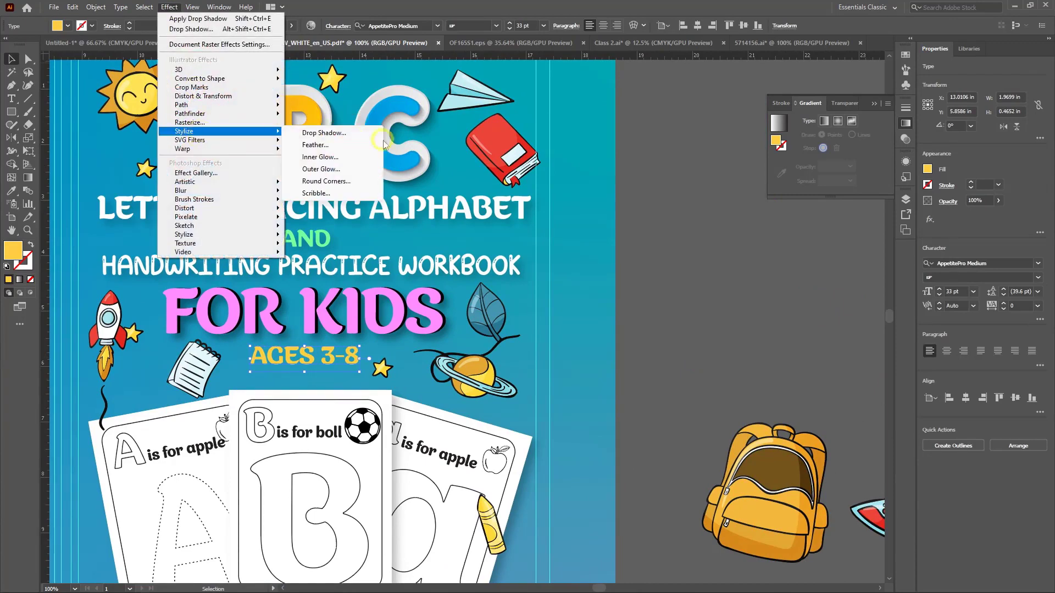
{"action": "left_click", "coordinate": [340, 135]}
{"action": "left_click", "coordinate": [679, 401]}
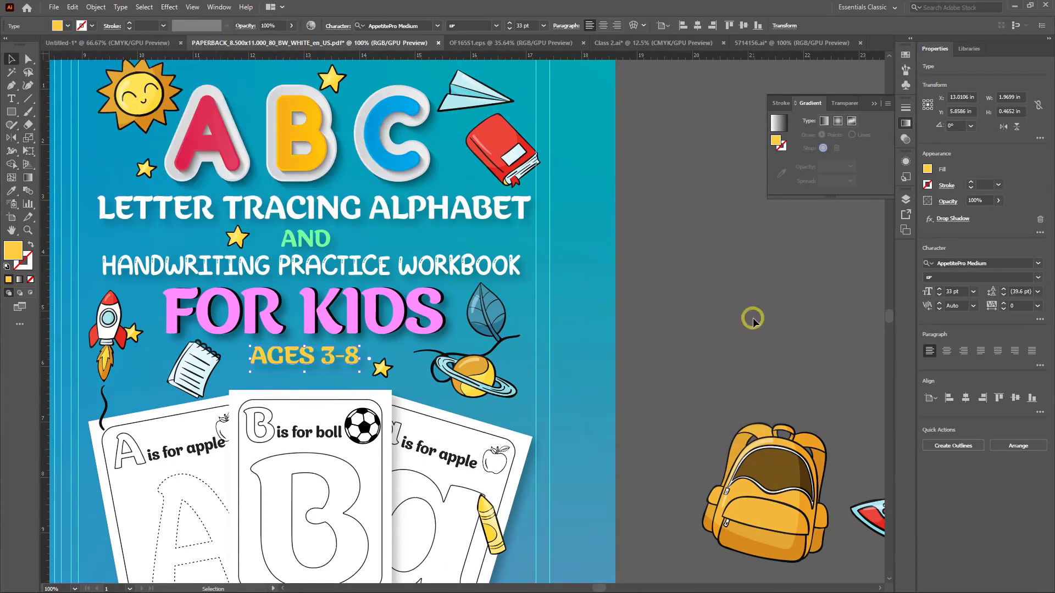
{"action": "left_click", "coordinate": [748, 319]}
Change the fill of the AGES 3-8 text beneath FOR KIDS to the pink #ff52b1
{"action": "scroll", "coordinate": [725, 325], "scroll_direction": "down", "scroll_amount": 4}
{"action": "scroll", "coordinate": [614, 350], "scroll_direction": "up", "scroll_amount": 4}
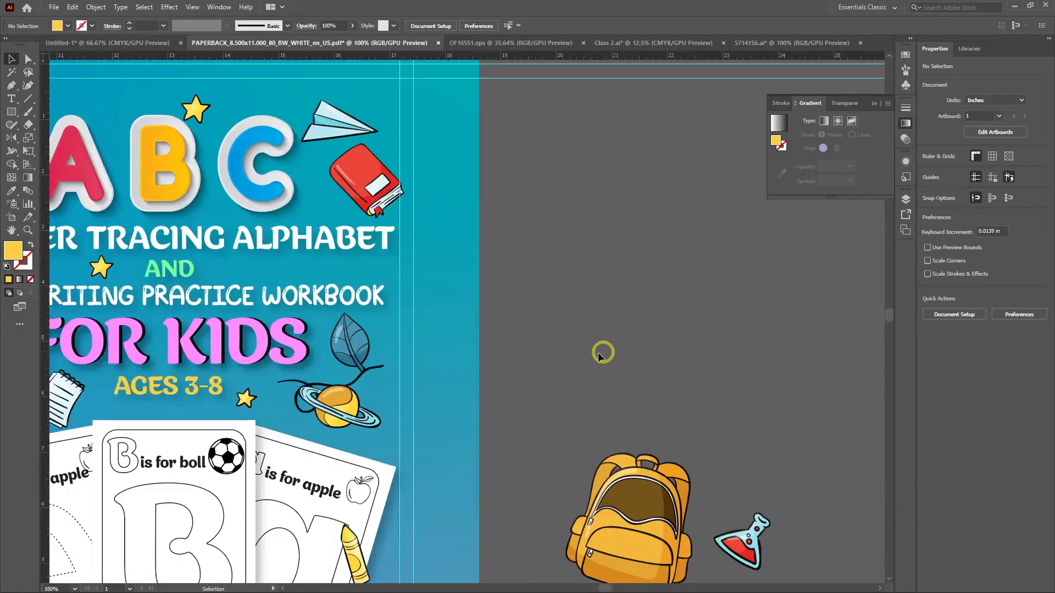
{"action": "left_click", "coordinate": [399, 319]}
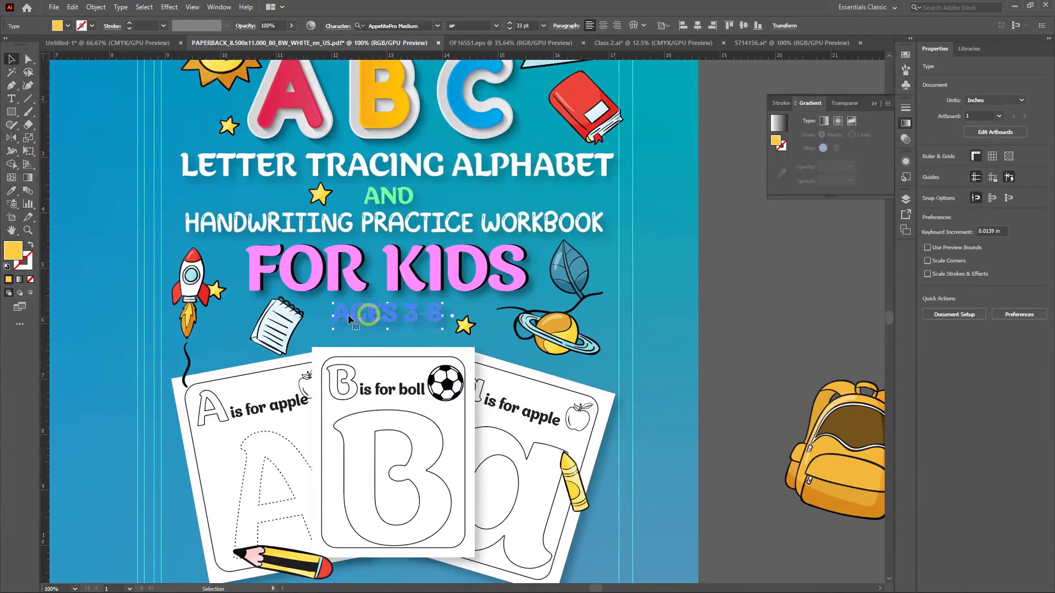
{"action": "double_click", "coordinate": [15, 253]}
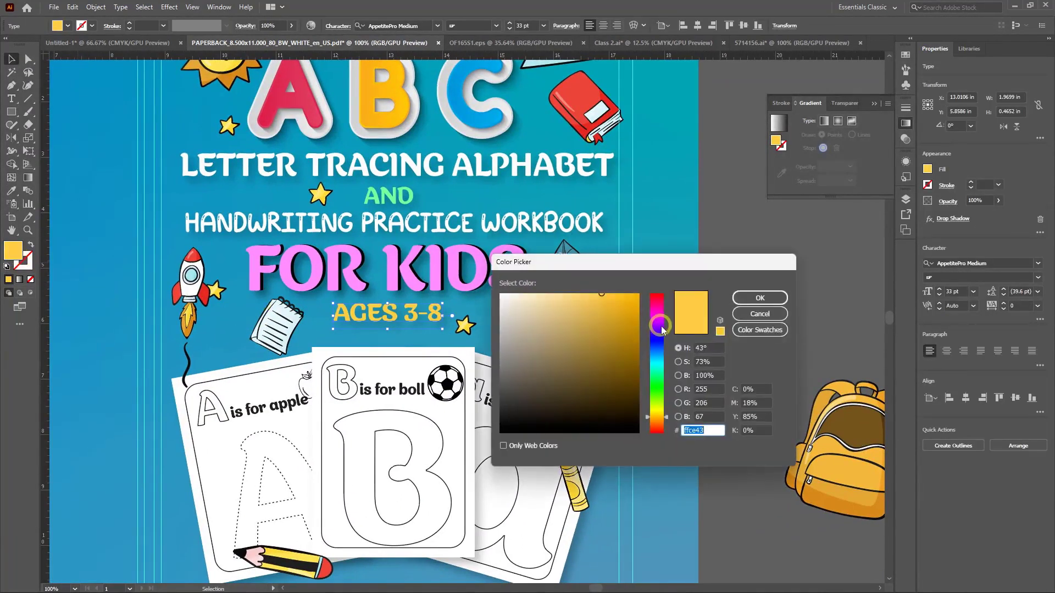
{"action": "left_click_drag", "start_coordinate": [662, 330], "coordinate": [604, 297]}
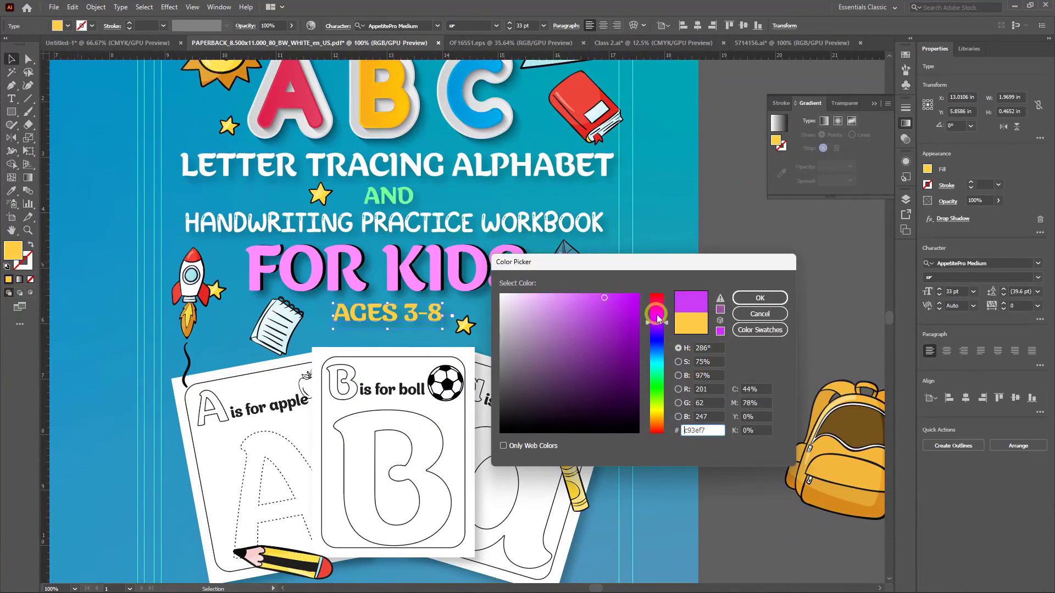
{"action": "left_click", "coordinate": [740, 297]}
{"action": "left_click", "coordinate": [730, 280]}
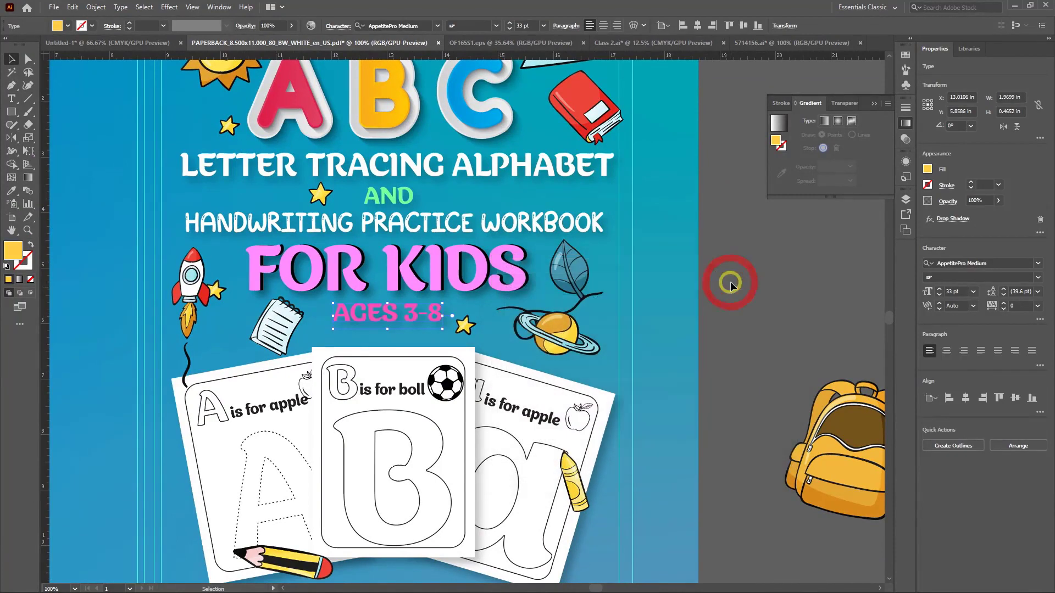
Move the pink AGES 3-8 text off the cover onto the empty canvas above the backpack
{"action": "left_click", "coordinate": [405, 312]}
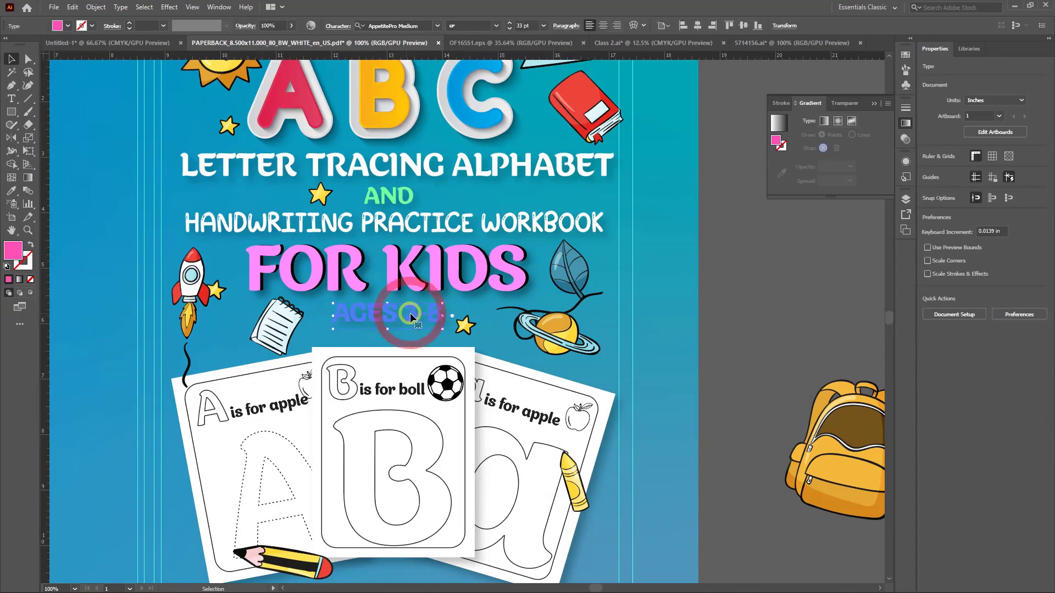
{"action": "left_click_drag", "start_coordinate": [407, 313], "coordinate": [750, 304]}
{"action": "scroll", "coordinate": [714, 275], "scroll_direction": "right", "scroll_amount": 5}
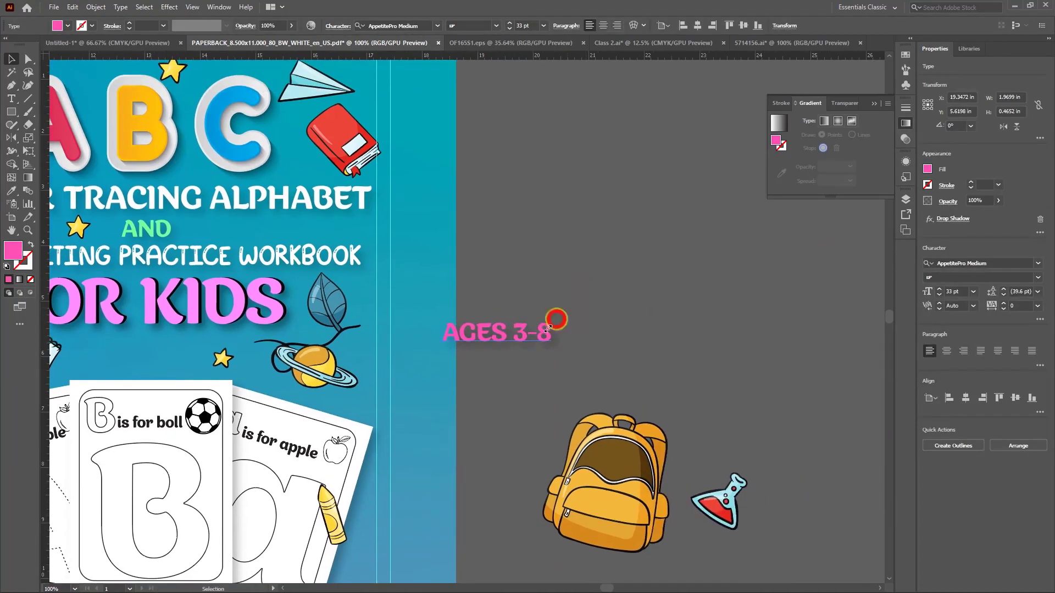
{"action": "left_click_drag", "start_coordinate": [556, 318], "coordinate": [610, 363]}
{"action": "scroll", "coordinate": [610, 363], "scroll_direction": "up", "scroll_amount": 2}
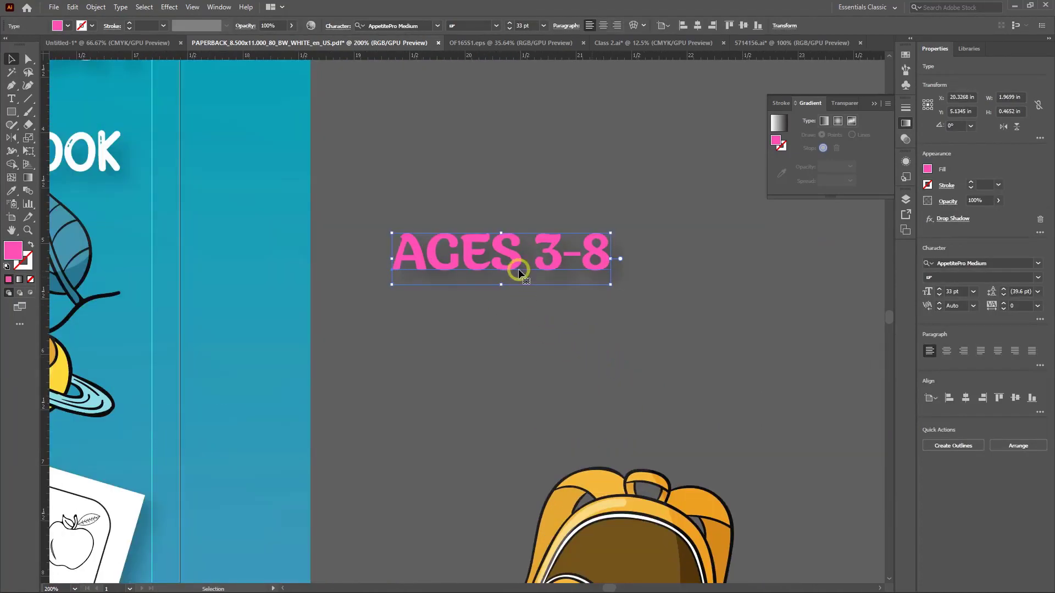
Duplicate the AGES 3-8 text directly below the original and fill the copy with black
{"action": "left_click_drag", "start_coordinate": [519, 266], "coordinate": [508, 307]}
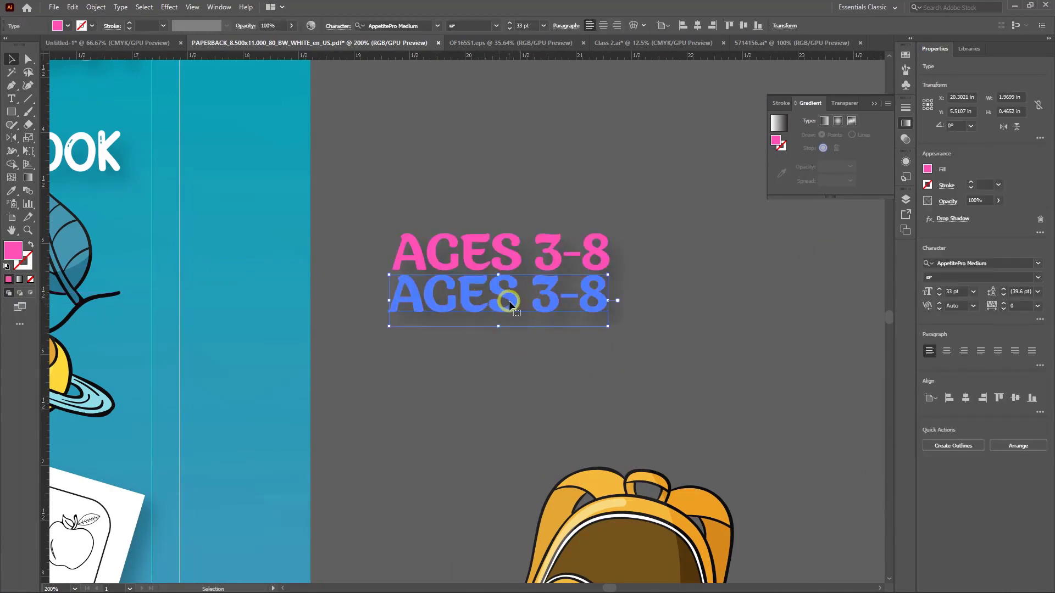
{"action": "left_click_drag", "start_coordinate": [395, 311], "coordinate": [395, 312]}
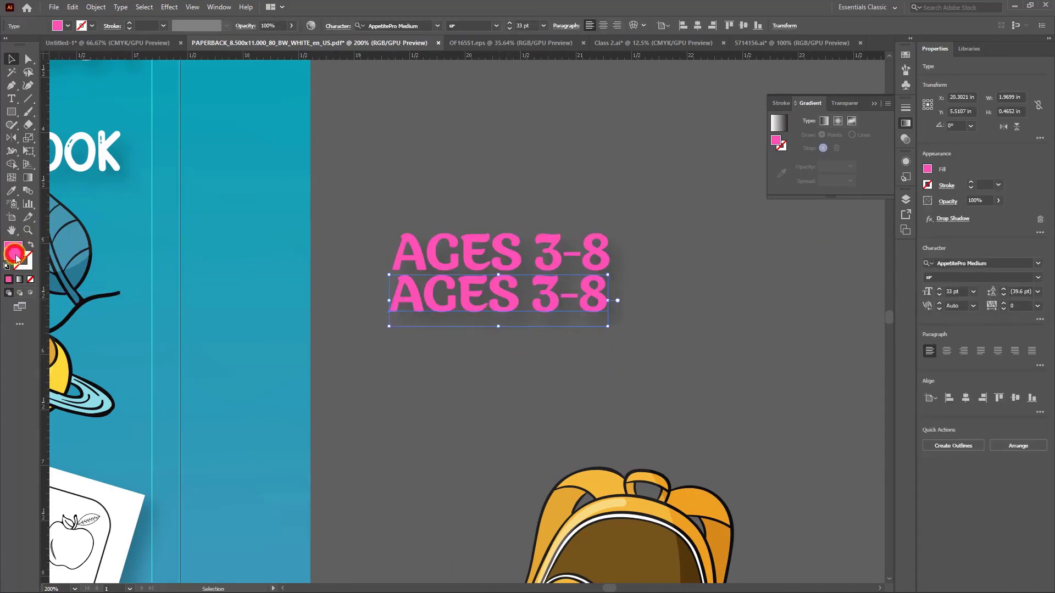
{"action": "double_click", "coordinate": [14, 254]}
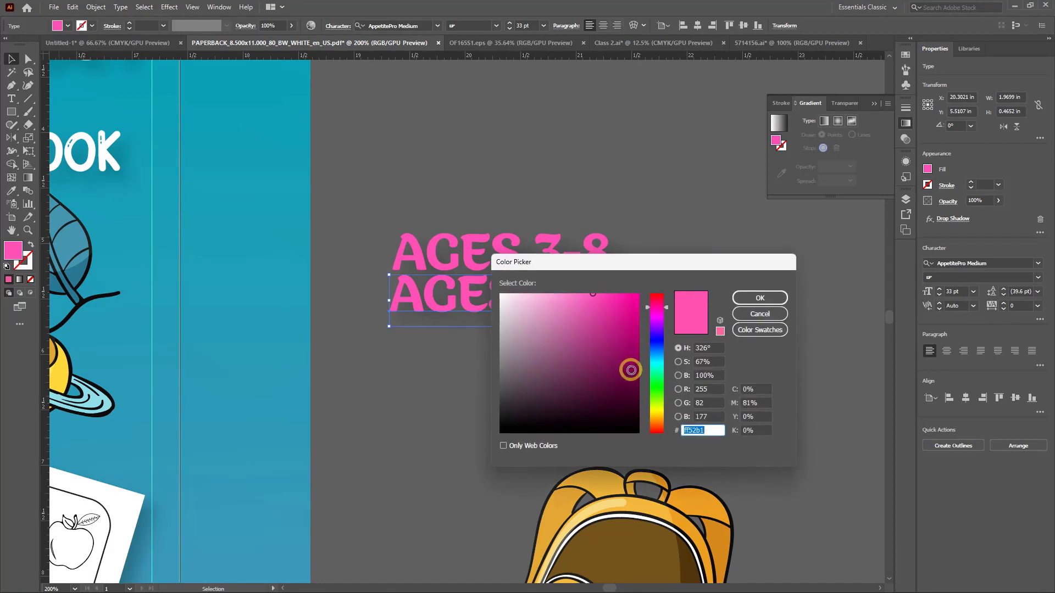
{"action": "left_click_drag", "start_coordinate": [631, 370], "coordinate": [646, 384]}
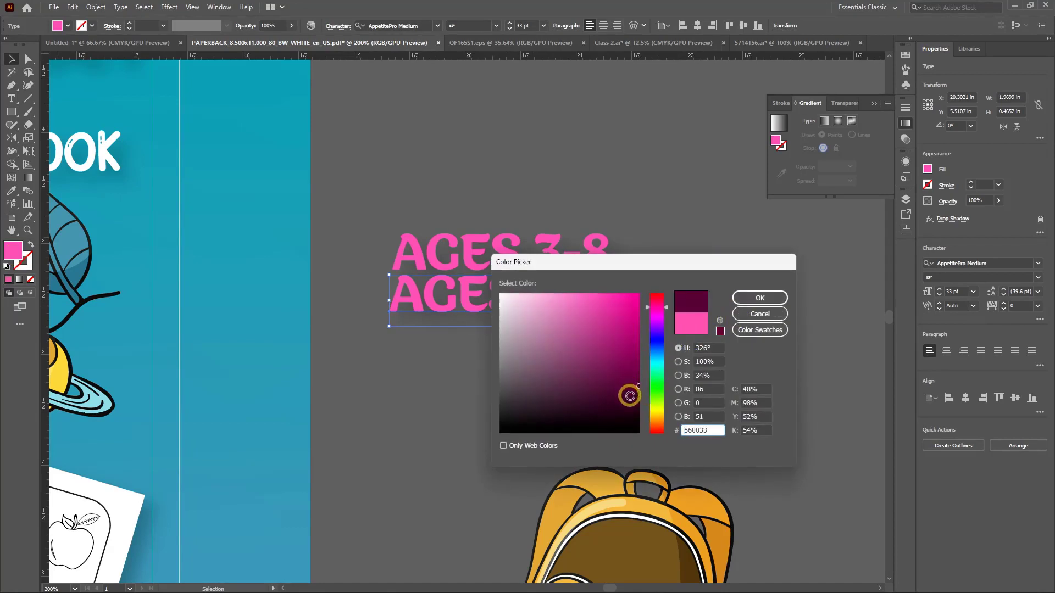
{"action": "left_click", "coordinate": [760, 298]}
{"action": "left_click", "coordinate": [551, 328]}
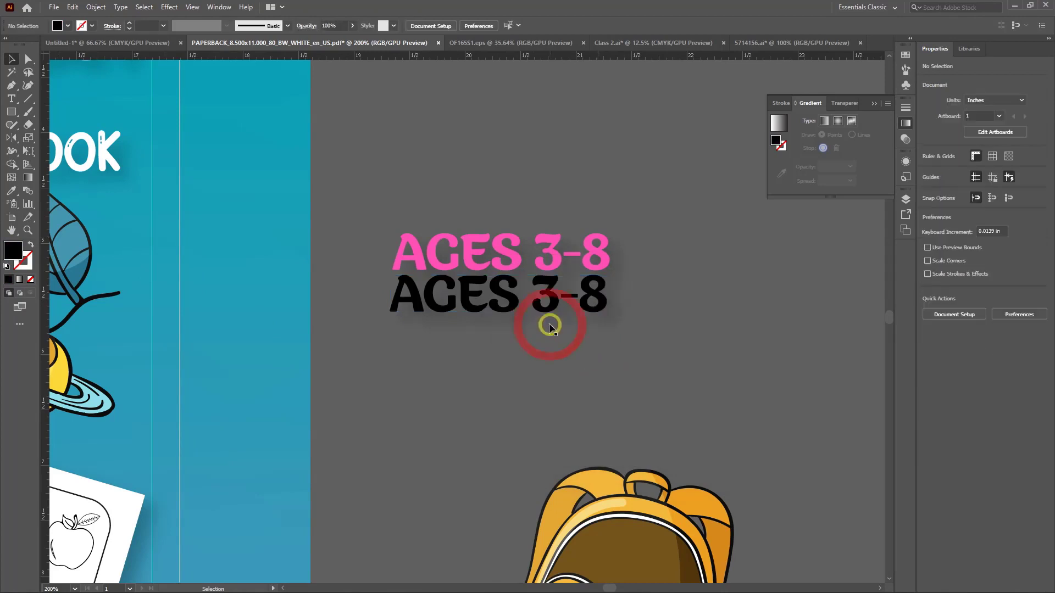
Try to overlay the pink AGES 3-8 text on the black copy with a slight sideways offset
{"action": "triple_click", "coordinate": [548, 249]}
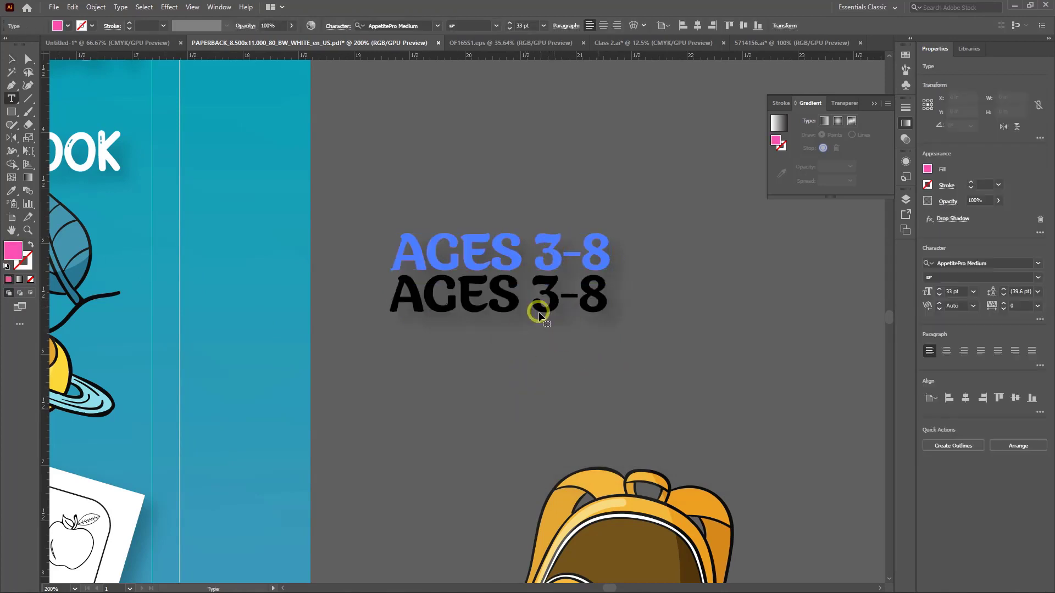
{"action": "double_click", "coordinate": [547, 256]}
{"action": "triple_click", "coordinate": [514, 243]}
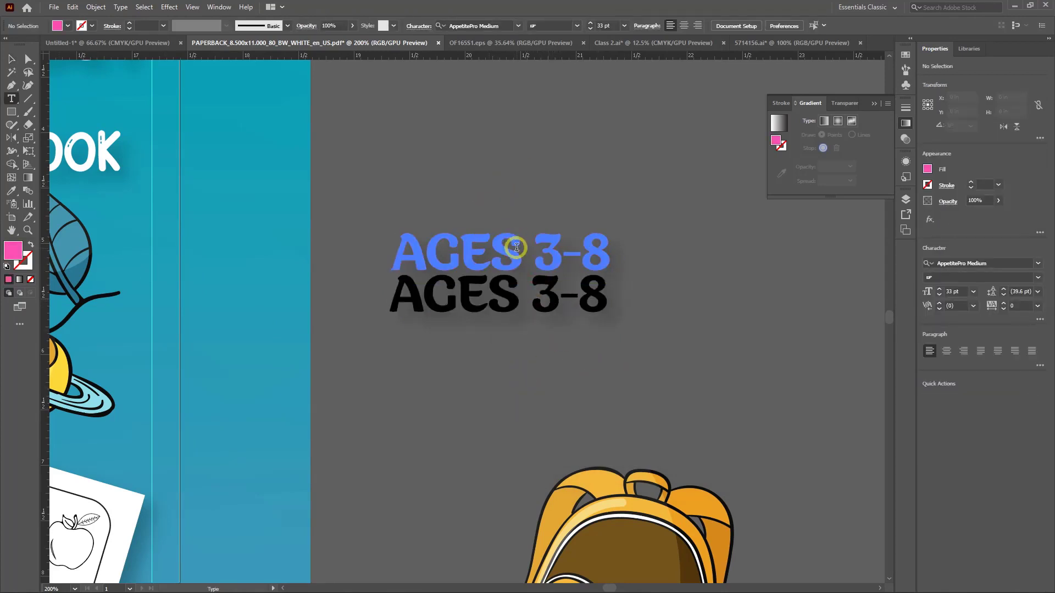
{"action": "key", "text": "Escape"}
{"action": "key", "text": "v"}
{"action": "left_click_drag", "start_coordinate": [503, 228], "coordinate": [506, 292]}
{"action": "left_click", "coordinate": [541, 207]}
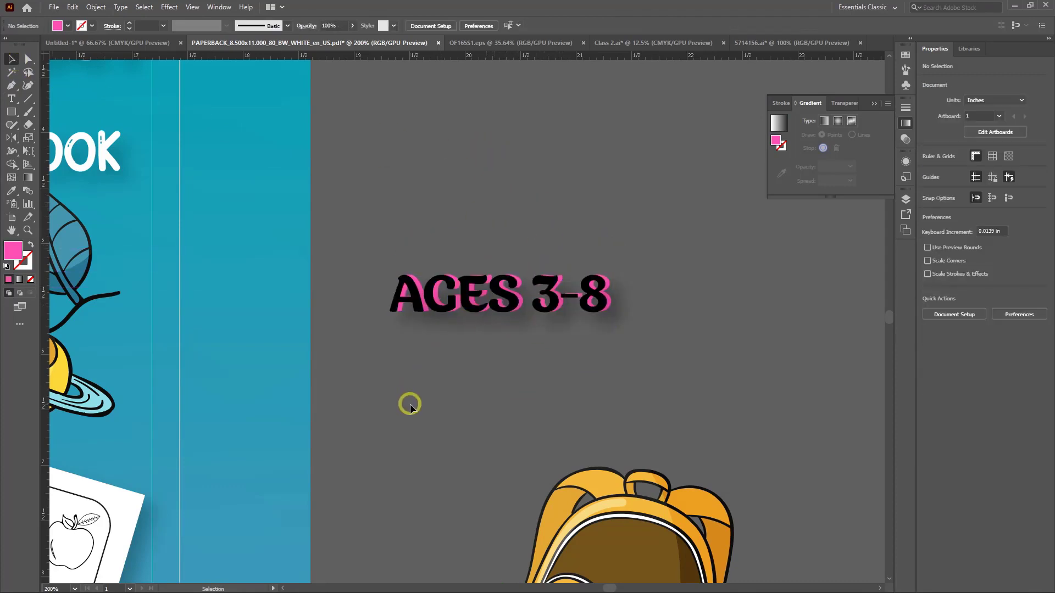
Place the pink AGES 3-8 text in front of the black copy, offset slightly so a thin black edge shows on its left
{"action": "key", "text": "ctrl+z"}
{"action": "left_click", "coordinate": [501, 294]}
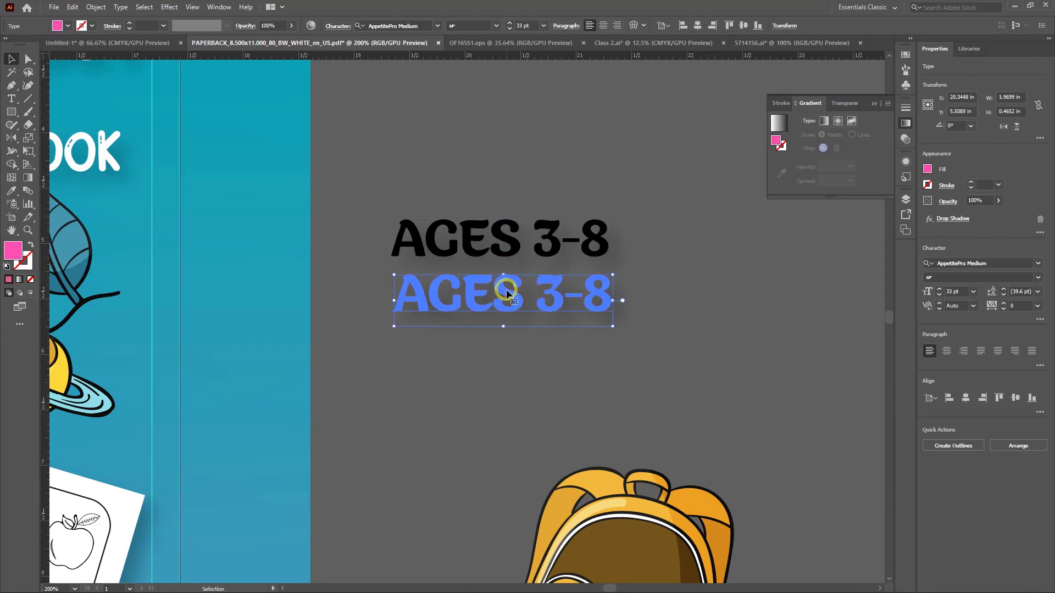
{"action": "left_click_drag", "start_coordinate": [507, 295], "coordinate": [496, 246]}
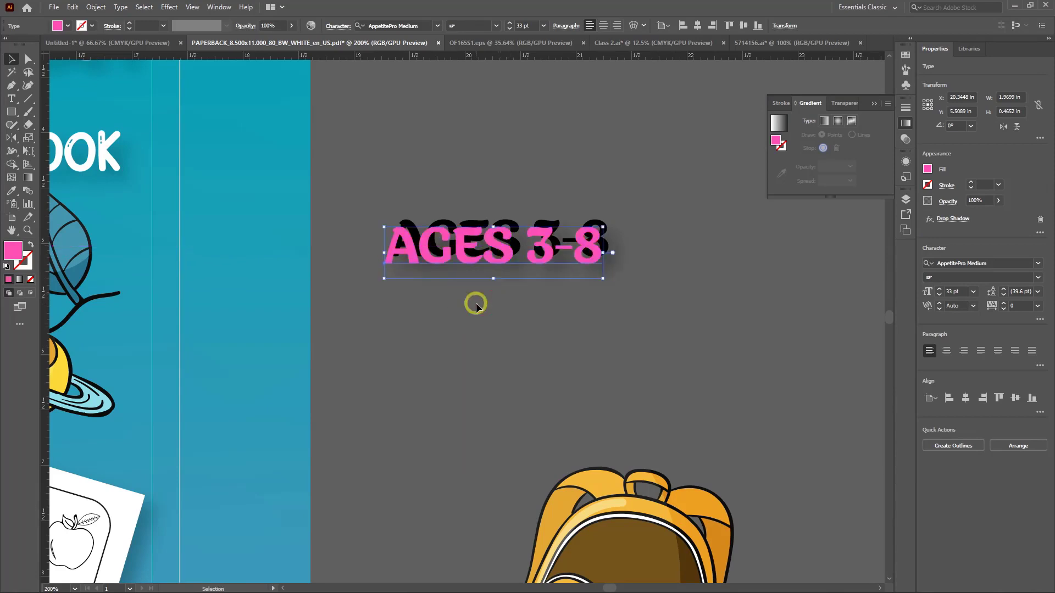
{"action": "left_click", "coordinate": [476, 306]}
{"action": "key", "text": "ctrl+plus"}
{"action": "mouse_move", "coordinate": [487, 328]}
{"action": "left_mouse_down"}
{"action": "mouse_move", "coordinate": [490, 308]}
{"action": "mouse_move", "coordinate": [494, 317]}
{"action": "left_mouse_up"}
{"action": "left_click", "coordinate": [498, 373]}
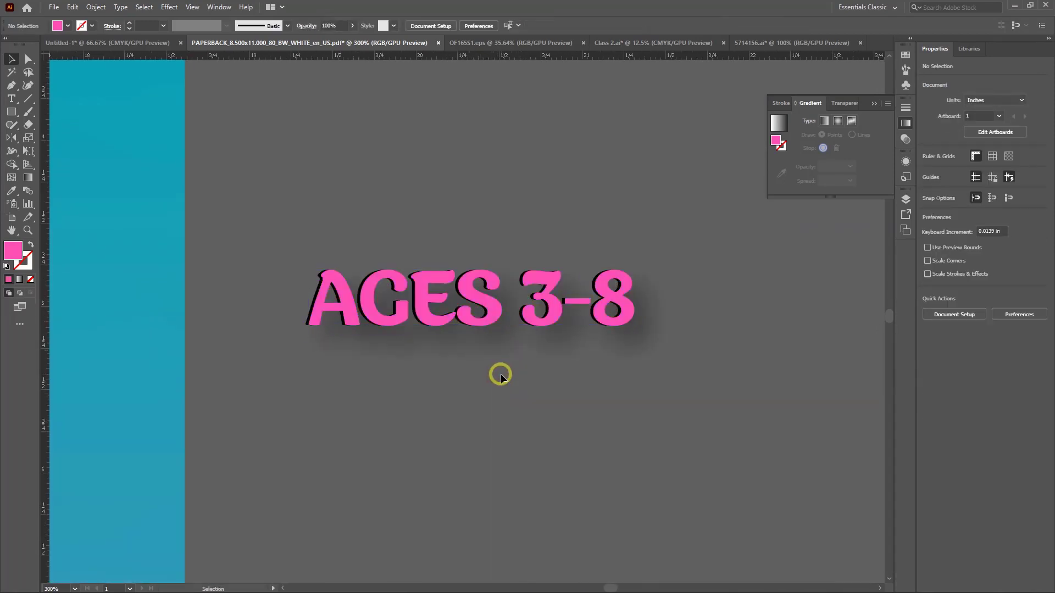
Shift the pink AGES 3-8 text slightly further right over the black copy to widen the black edge
{"action": "key", "text": "ctrl+minus"}
{"action": "key", "text": "ctrl+minus"}
{"action": "scroll", "coordinate": [503, 390], "scroll_direction": "down", "scroll_amount": 1}
{"action": "scroll", "coordinate": [514, 330], "scroll_direction": "up", "scroll_amount": 3}
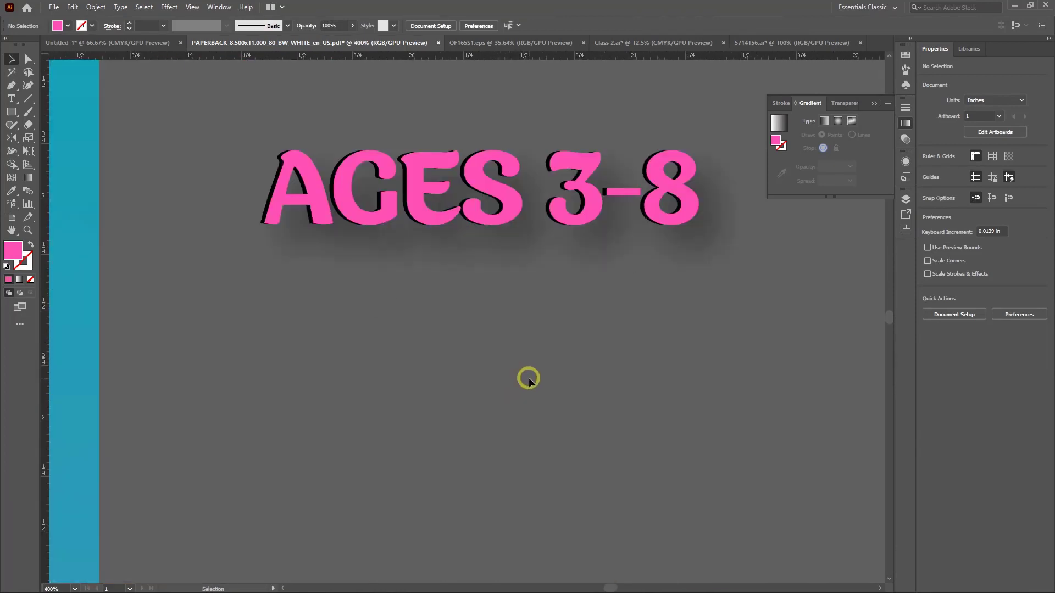
{"action": "scroll", "coordinate": [497, 431], "scroll_direction": "up", "scroll_amount": 2}
{"action": "left_click", "coordinate": [465, 305]}
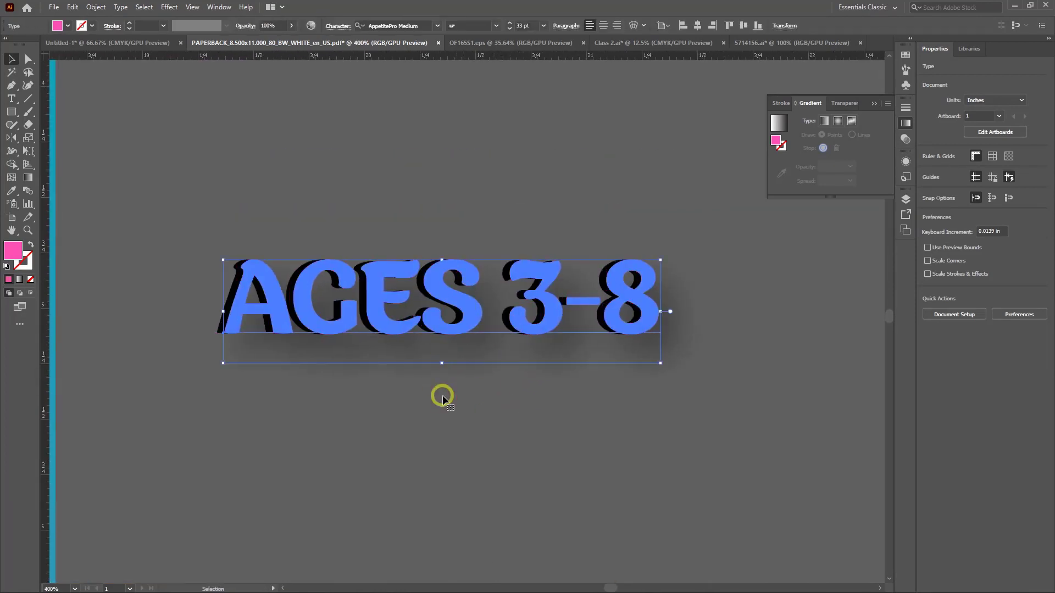
{"action": "left_click", "coordinate": [477, 428]}
{"action": "scroll", "coordinate": [475, 416], "scroll_direction": "down", "scroll_amount": 3}
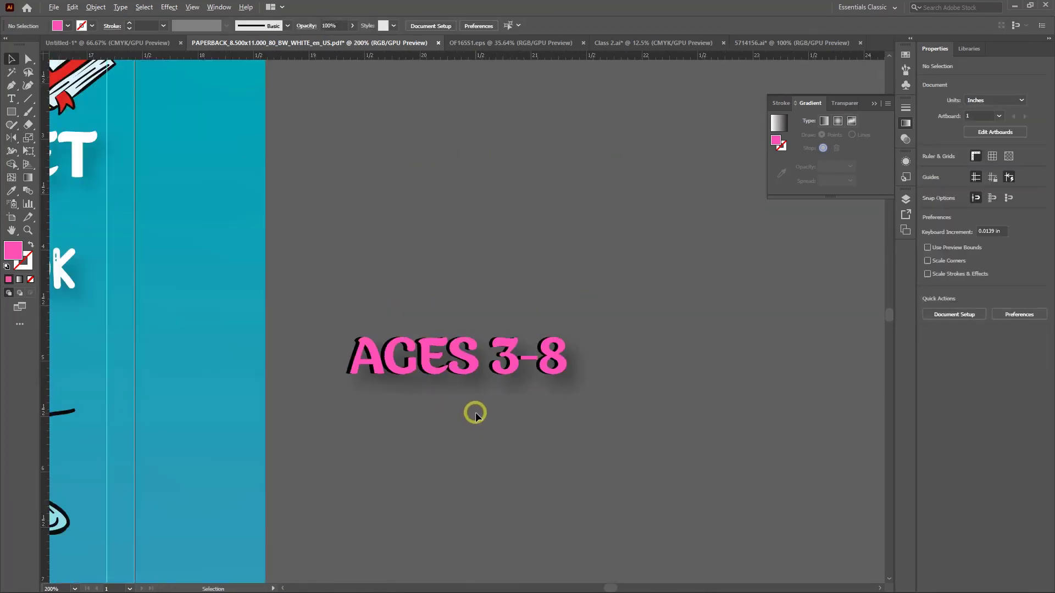
{"action": "left_click_drag", "start_coordinate": [478, 454], "coordinate": [641, 434]}
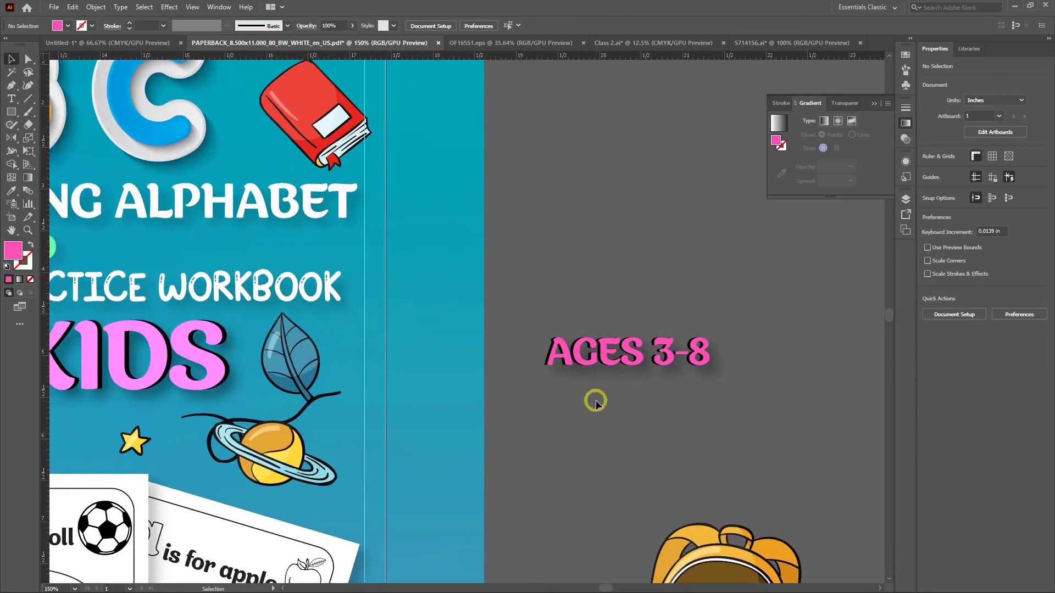
Move the pink AGES 3-8 text below the black copy and change the copy's fill to white #ffffff
{"action": "left_click_drag", "start_coordinate": [626, 352], "coordinate": [618, 408]}
{"action": "left_click", "coordinate": [608, 353]}
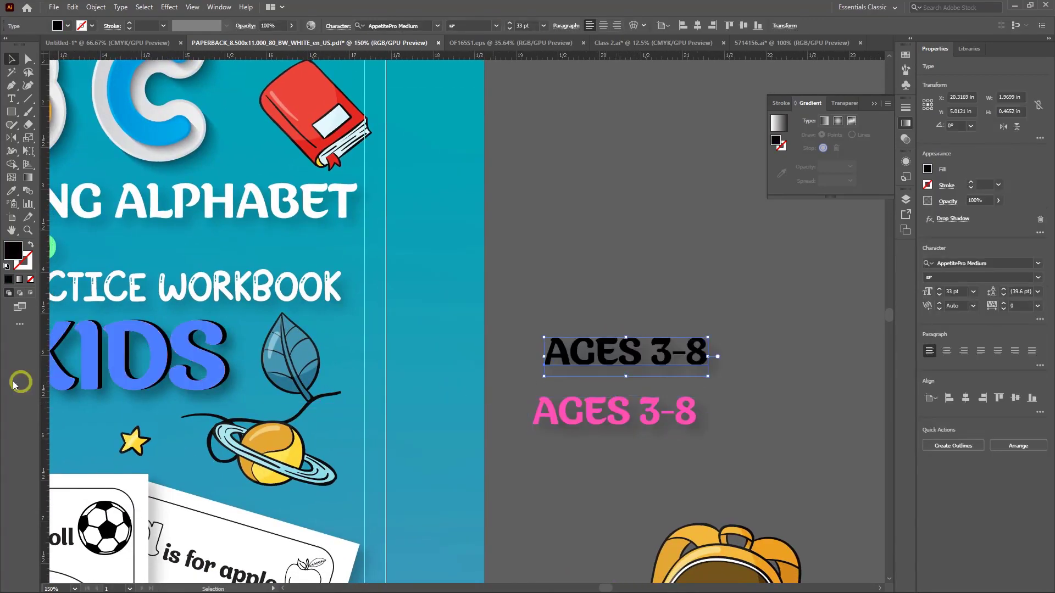
{"action": "double_click", "coordinate": [23, 249]}
{"action": "left_click_drag", "start_coordinate": [527, 345], "coordinate": [490, 288]}
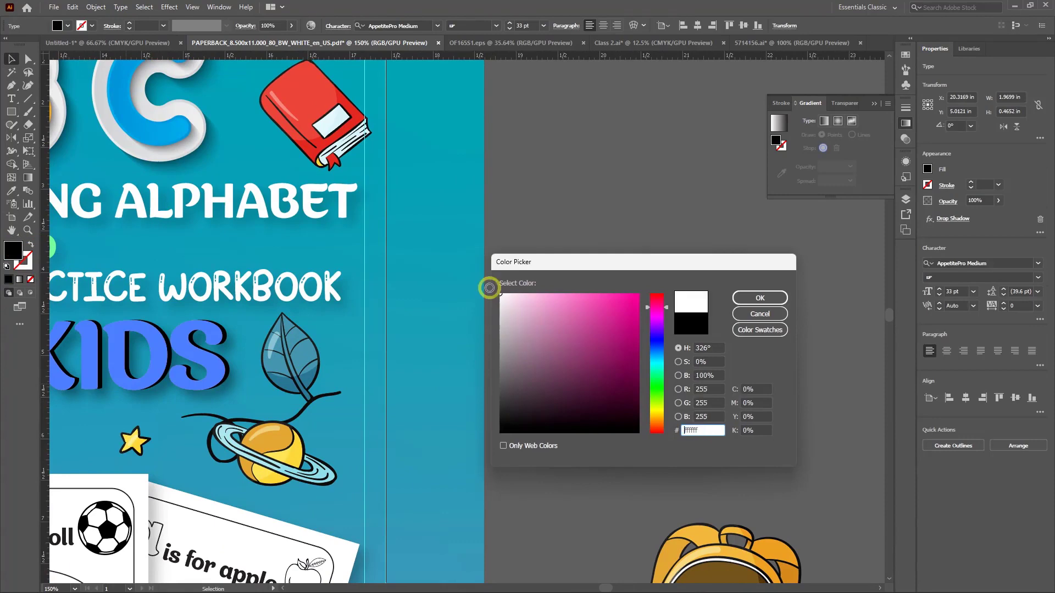
{"action": "left_click", "coordinate": [753, 298]}
Overlay the pink AGES 3-8 text on the white copy with a tiny offset, leaving only a thin white highlight along the letters
{"action": "left_click_drag", "start_coordinate": [616, 404], "coordinate": [631, 358]}
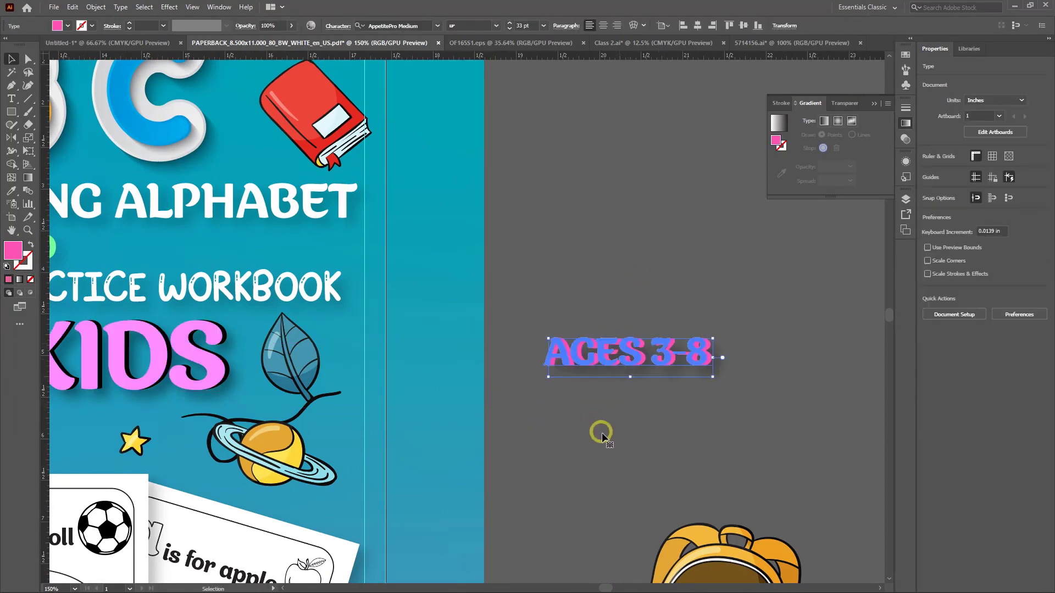
{"action": "scroll", "coordinate": [604, 434], "scroll_direction": "up", "scroll_amount": 1}
{"action": "left_click_drag", "start_coordinate": [561, 277], "coordinate": [656, 386]}
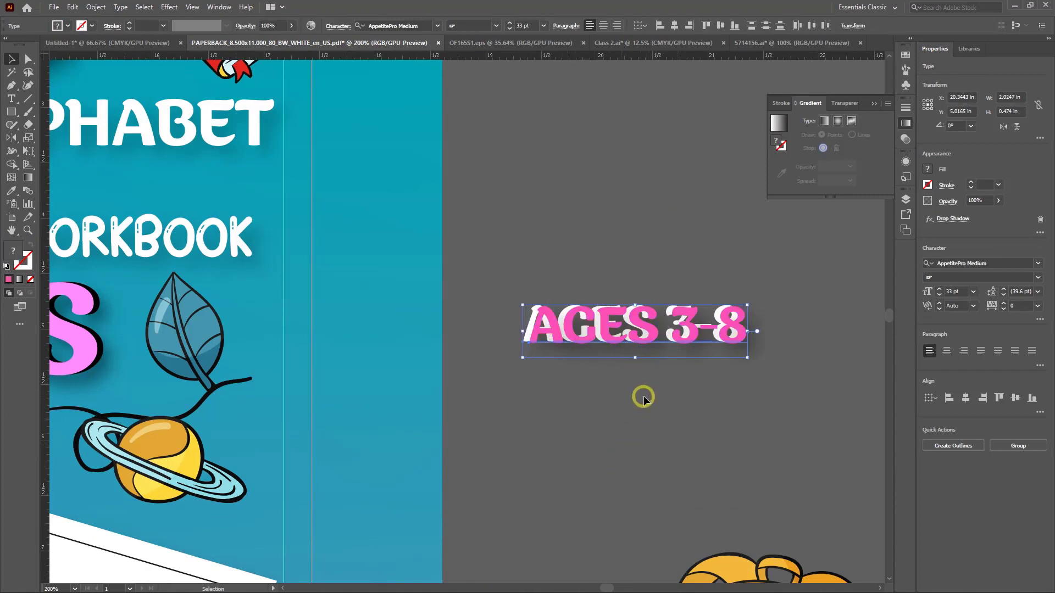
{"action": "left_click", "coordinate": [643, 397]}
{"action": "left_click_drag", "start_coordinate": [622, 341], "coordinate": [610, 341]}
{"action": "left_click", "coordinate": [616, 391]}
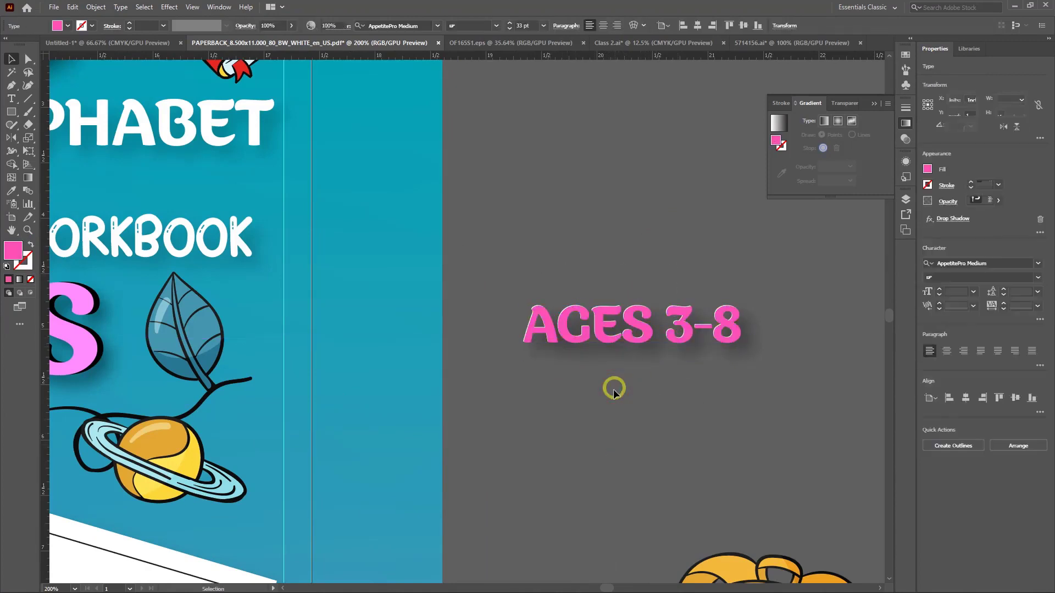
{"action": "scroll", "coordinate": [615, 397], "scroll_direction": "down", "scroll_amount": 1}
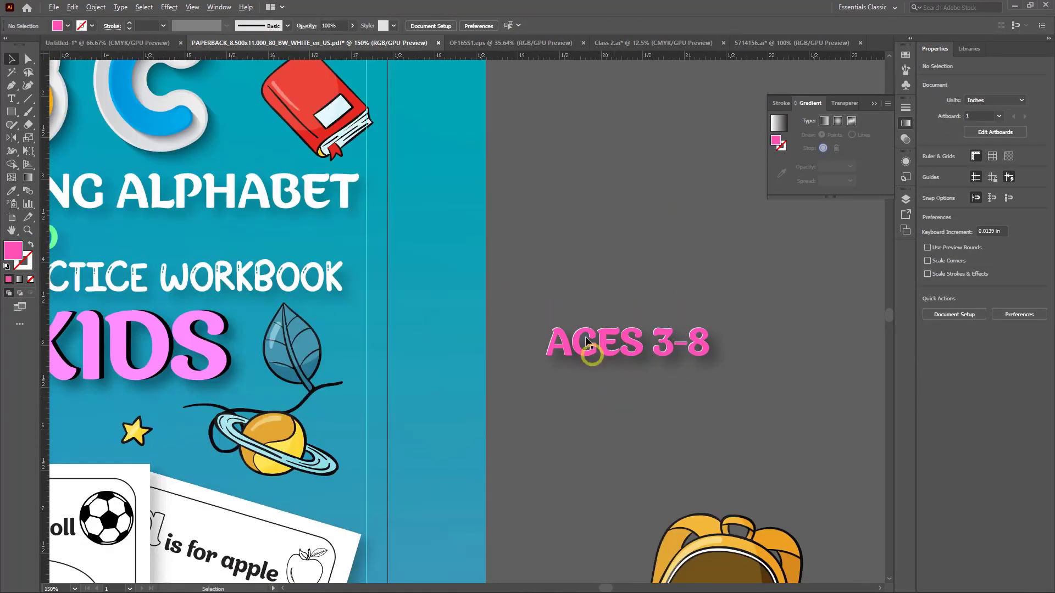
Move the layered pink and white AGES 3-8 text back onto the cover, centered beneath FOR KIDS
{"action": "left_click_drag", "start_coordinate": [592, 426], "coordinate": [742, 419]}
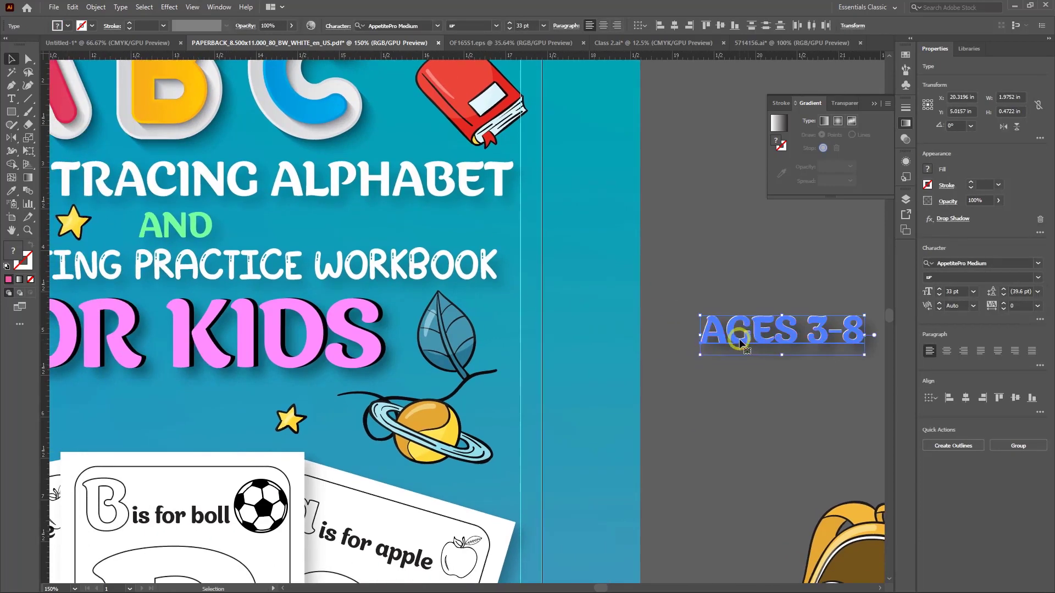
{"action": "left_click_drag", "start_coordinate": [737, 335], "coordinate": [138, 404]}
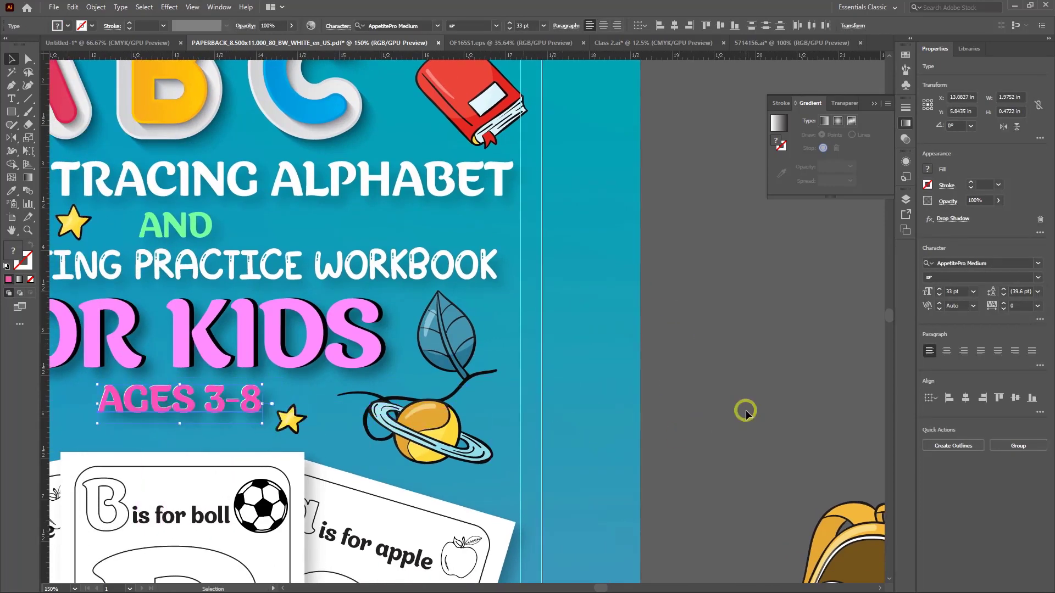
{"action": "left_click", "coordinate": [745, 417]}
{"action": "scroll", "coordinate": [747, 427], "scroll_direction": "up", "scroll_amount": 1}
{"action": "scroll", "coordinate": [748, 427], "scroll_direction": "down", "scroll_amount": 1}
{"action": "scroll", "coordinate": [624, 417], "scroll_direction": "left", "scroll_amount": 1}
{"action": "scroll", "coordinate": [761, 395], "scroll_direction": "left", "scroll_amount": 2}
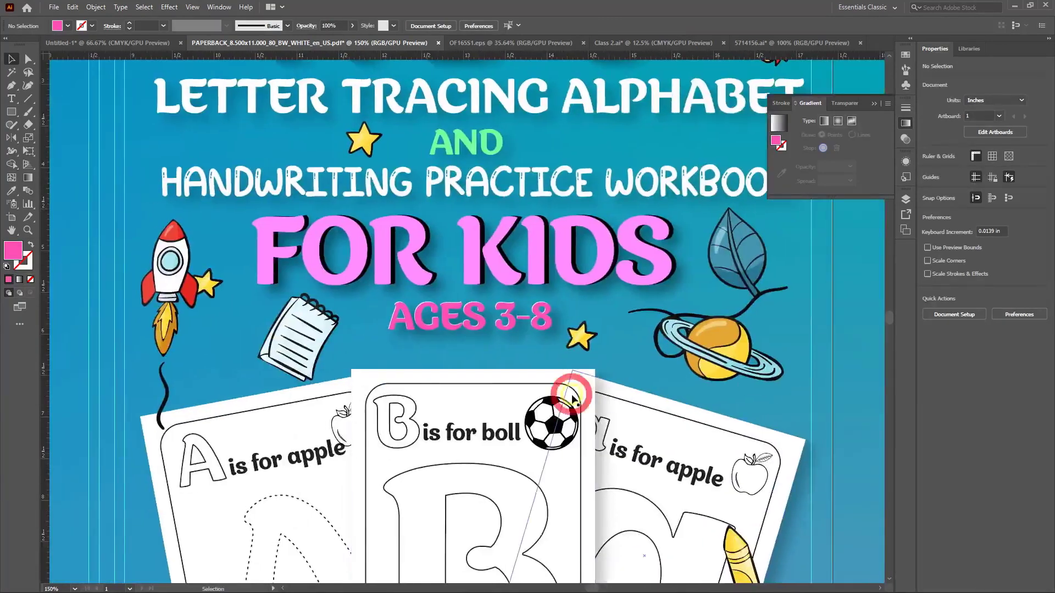
Recolor the top AGES 3-8 text from hot pink to the lighter pink of the FOR KIDS line
{"action": "scroll", "coordinate": [488, 352], "scroll_direction": "up", "scroll_amount": 3}
{"action": "left_click_drag", "start_coordinate": [488, 352], "coordinate": [500, 409]}
{"action": "left_click", "coordinate": [270, 329]}
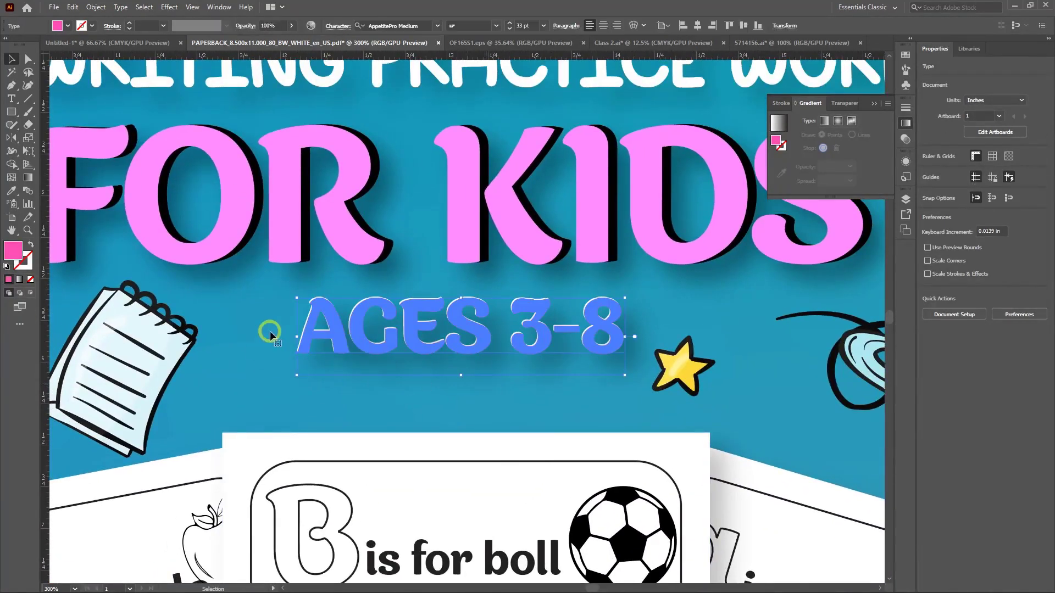
{"action": "left_click", "coordinate": [22, 255]}
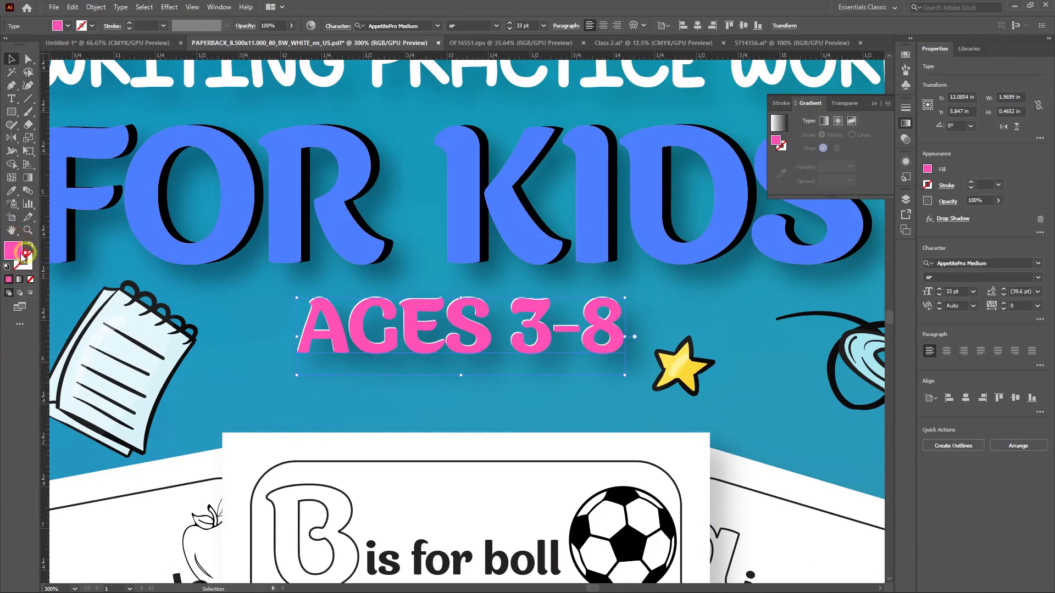
{"action": "double_click", "coordinate": [14, 250]}
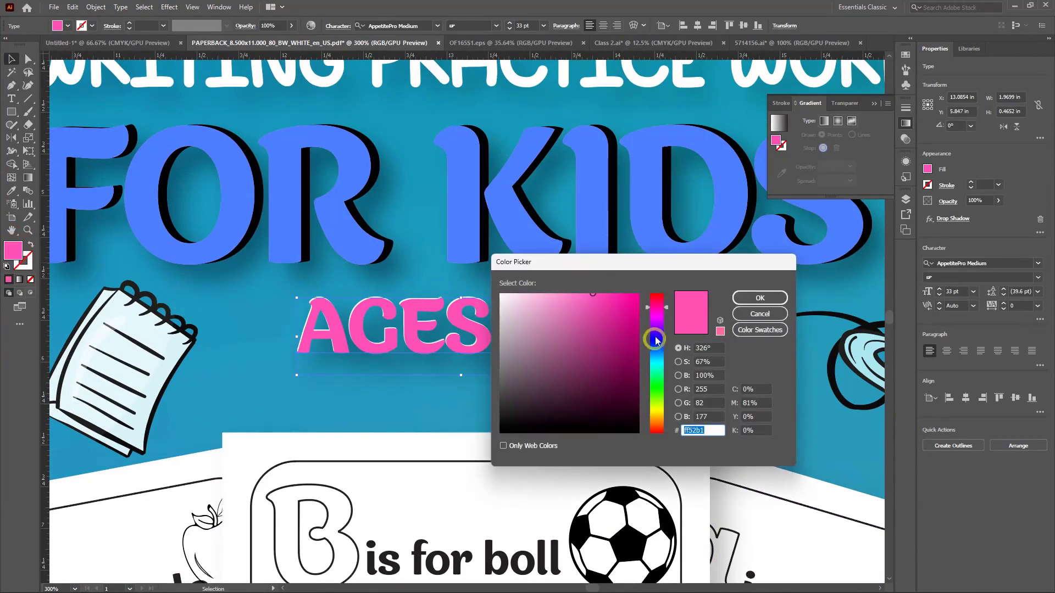
{"action": "mouse_move", "coordinate": [655, 336]}
{"action": "left_mouse_down"}
{"action": "mouse_move", "coordinate": [654, 316]}
{"action": "mouse_move", "coordinate": [596, 290]}
{"action": "mouse_move", "coordinate": [632, 349]}
{"action": "mouse_move", "coordinate": [553, 292]}
{"action": "left_mouse_up"}
{"action": "left_click", "coordinate": [735, 301]}
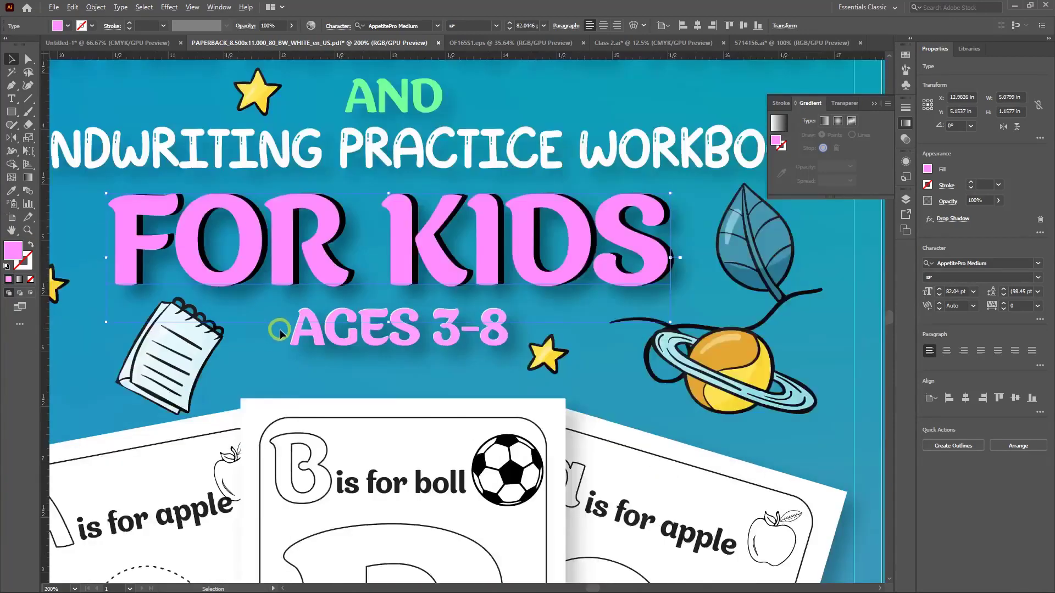
{"action": "scroll", "coordinate": [283, 329], "scroll_direction": "down", "scroll_amount": 2}
{"action": "left_click", "coordinate": [631, 327]}
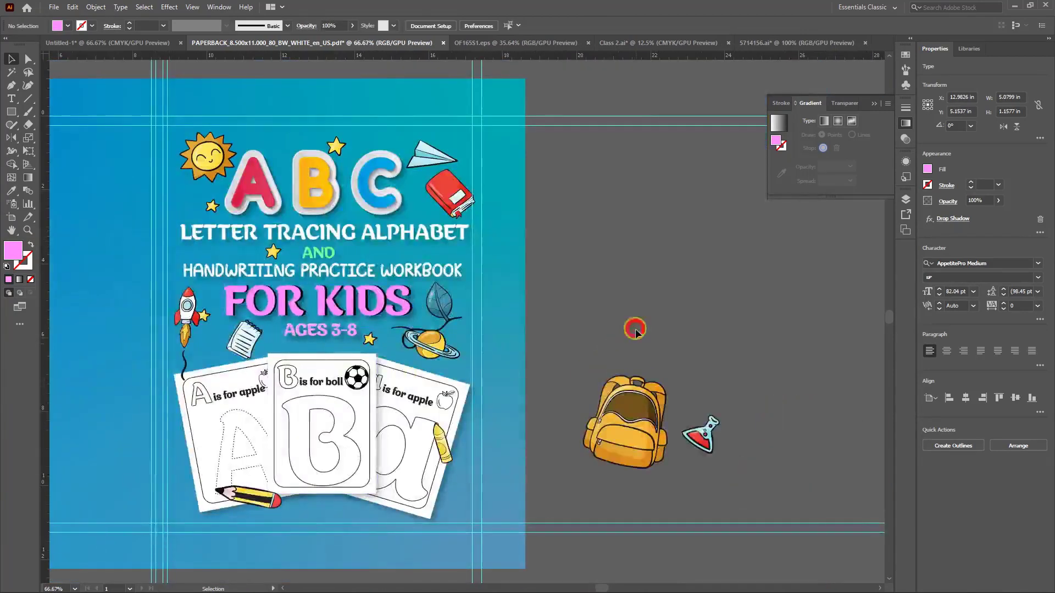
Delete the leftover backpack and flask illustrations lying outside the cover
{"action": "scroll", "coordinate": [612, 345], "scroll_direction": "up", "scroll_amount": 3}
{"action": "scroll", "coordinate": [667, 330], "scroll_direction": "down", "scroll_amount": 4}
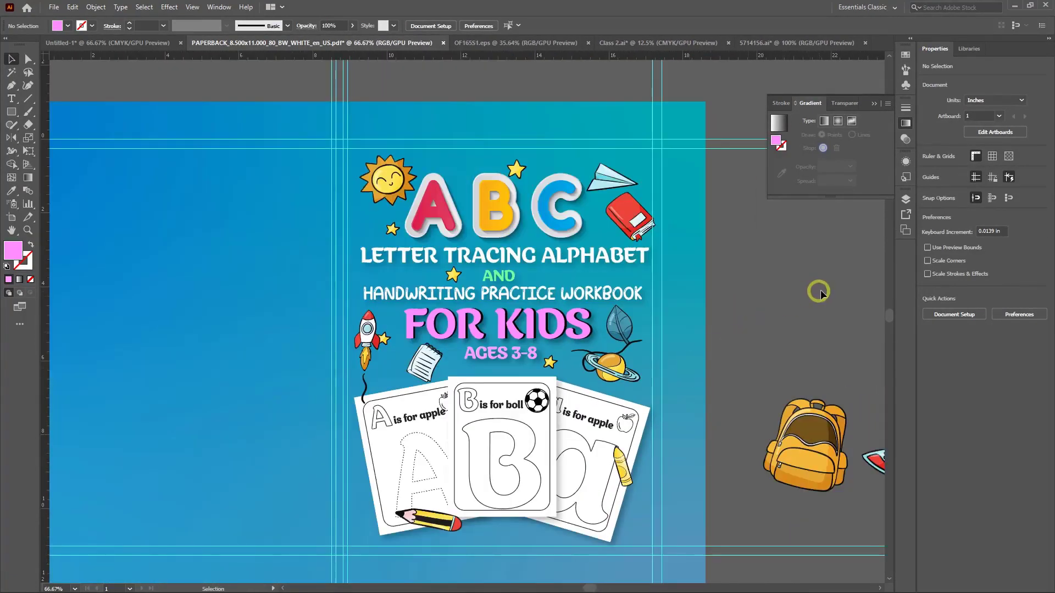
{"action": "left_click_drag", "start_coordinate": [819, 291], "coordinate": [680, 281]}
{"action": "scroll", "coordinate": [746, 281], "scroll_direction": "down", "scroll_amount": 1}
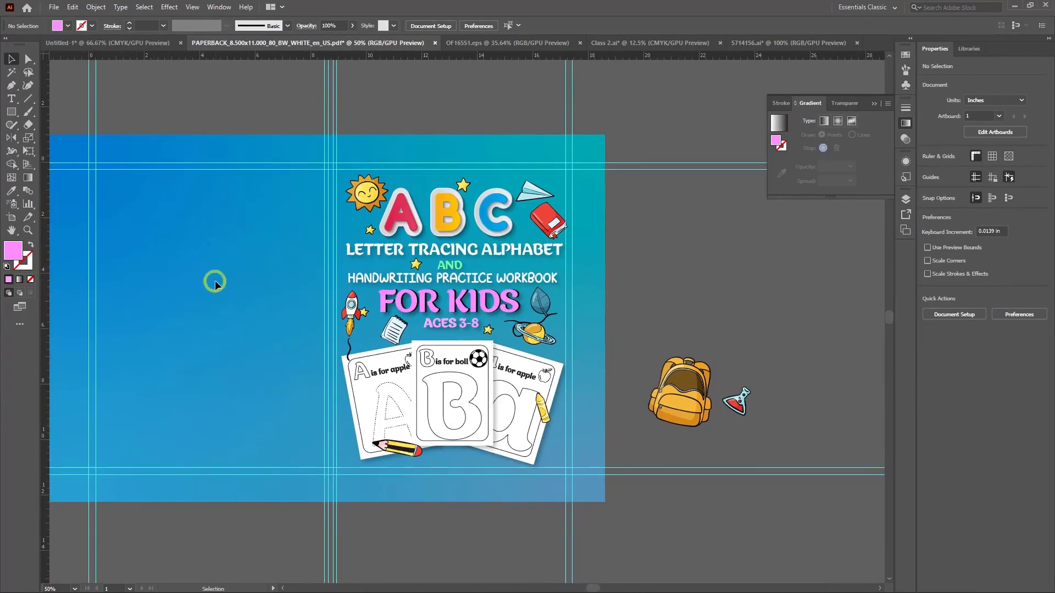
{"action": "left_click_drag", "start_coordinate": [640, 351], "coordinate": [759, 432]}
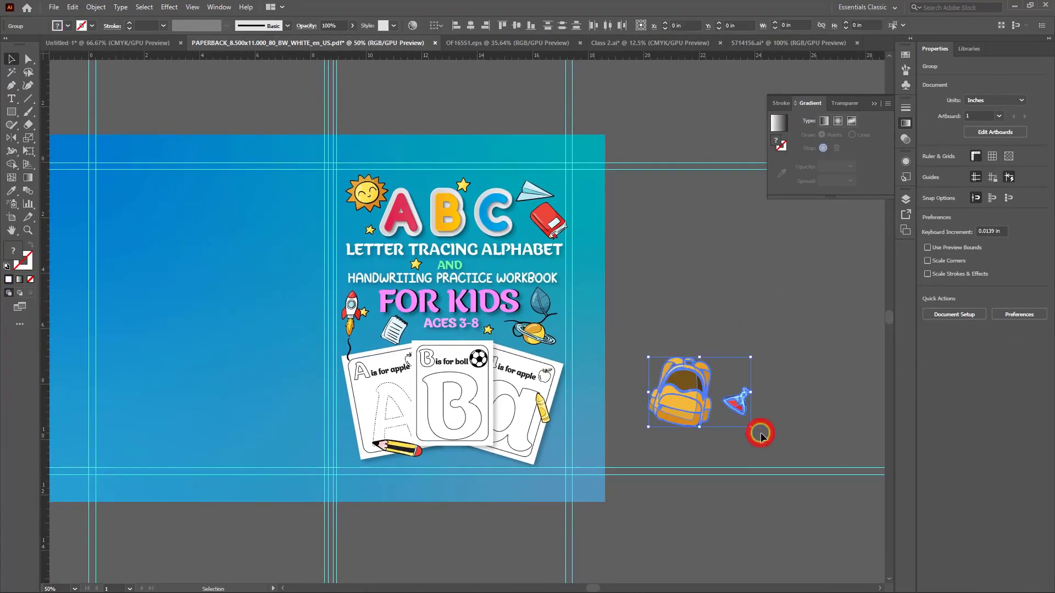
{"action": "key", "text": "Delete"}
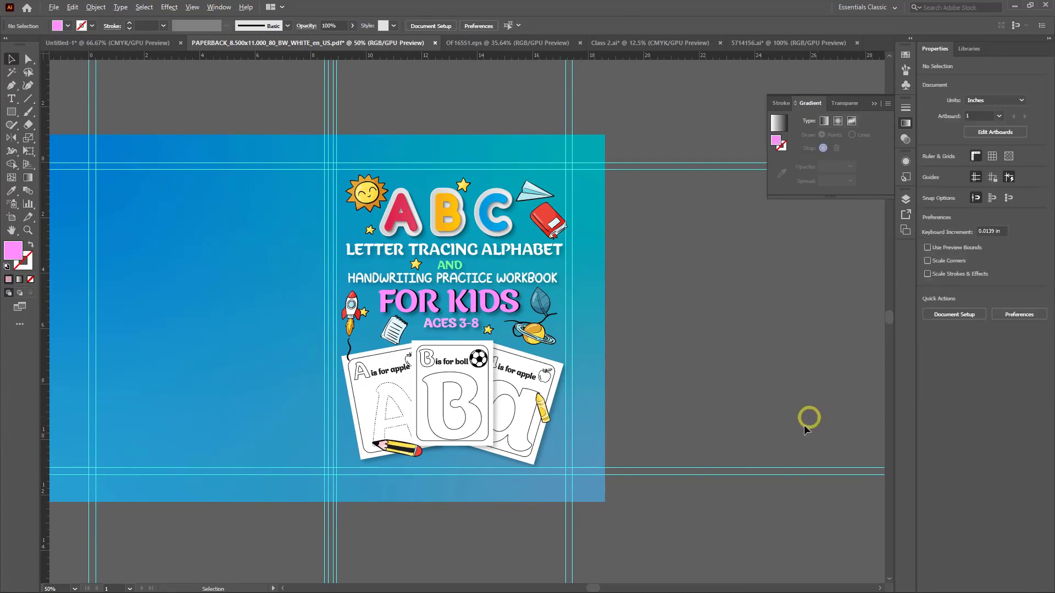
Move the narrow 0.18 x 11.25 in pink rectangle onto the cover and center it vertically and horizontally as the spine strip
{"action": "scroll", "coordinate": [792, 418], "scroll_direction": "down", "scroll_amount": 1}
{"action": "left_click_drag", "start_coordinate": [775, 404], "coordinate": [786, 353]}
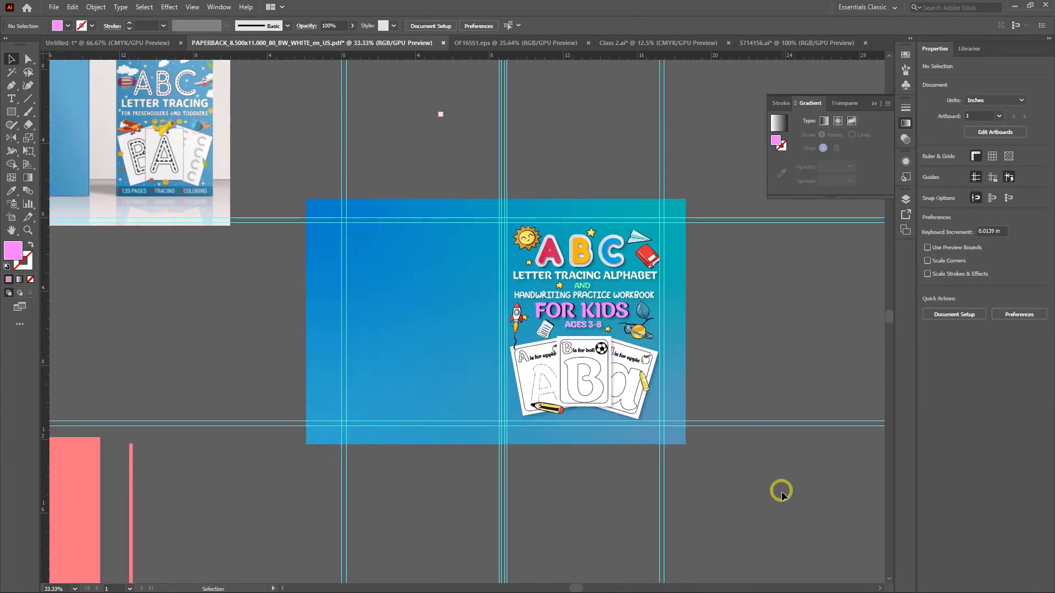
{"action": "mouse_move", "coordinate": [136, 512]}
{"action": "left_mouse_down"}
{"action": "mouse_move", "coordinate": [156, 470]}
{"action": "mouse_move", "coordinate": [197, 450]}
{"action": "mouse_move", "coordinate": [506, 358]}
{"action": "mouse_move", "coordinate": [497, 356]}
{"action": "mouse_move", "coordinate": [496, 383]}
{"action": "left_mouse_up"}
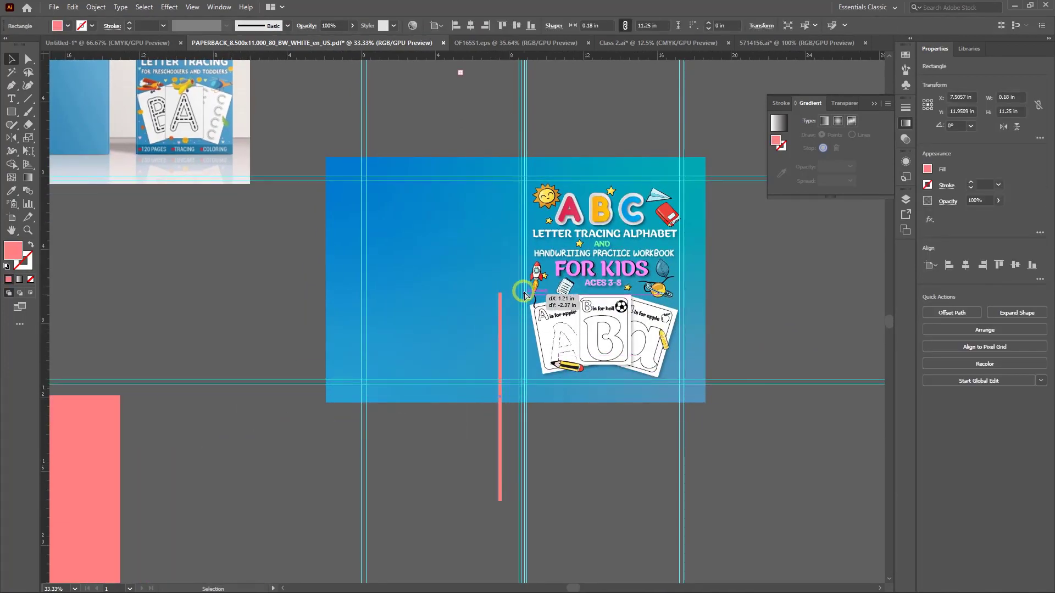
{"action": "left_click_drag", "start_coordinate": [501, 342], "coordinate": [473, 273]}
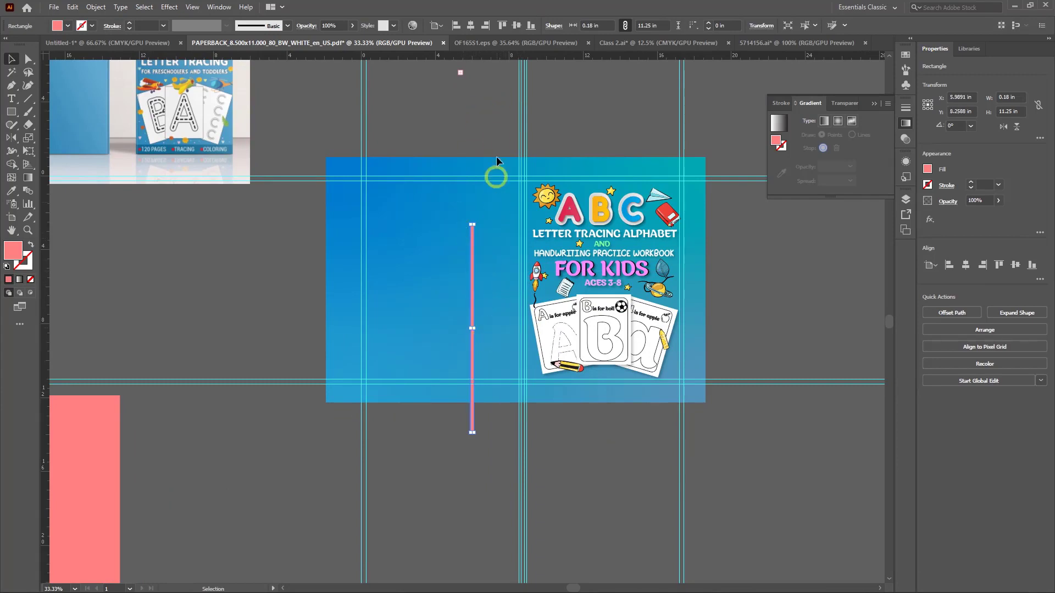
{"action": "left_click", "coordinate": [516, 25]}
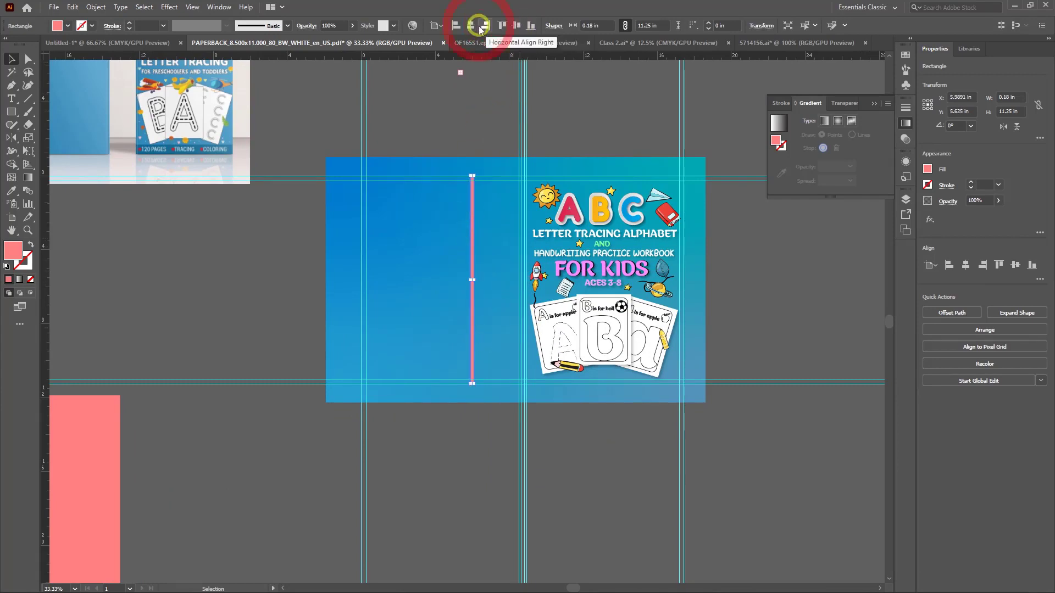
{"action": "left_click", "coordinate": [471, 25]}
{"action": "scroll", "coordinate": [527, 250], "scroll_direction": "up", "scroll_amount": 8}
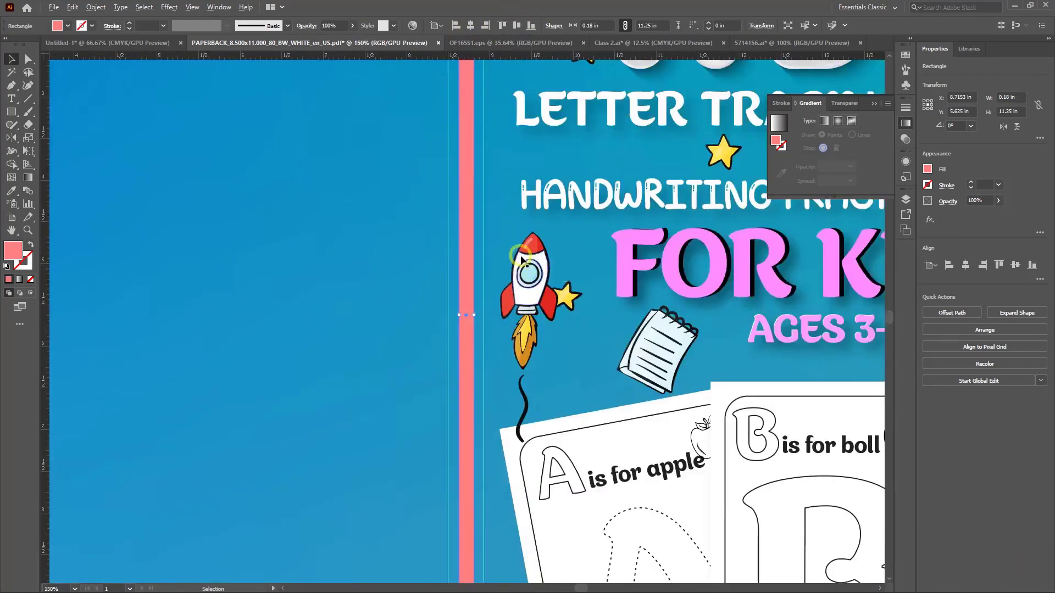
{"action": "scroll", "coordinate": [424, 253], "scroll_direction": "down", "scroll_amount": 5}
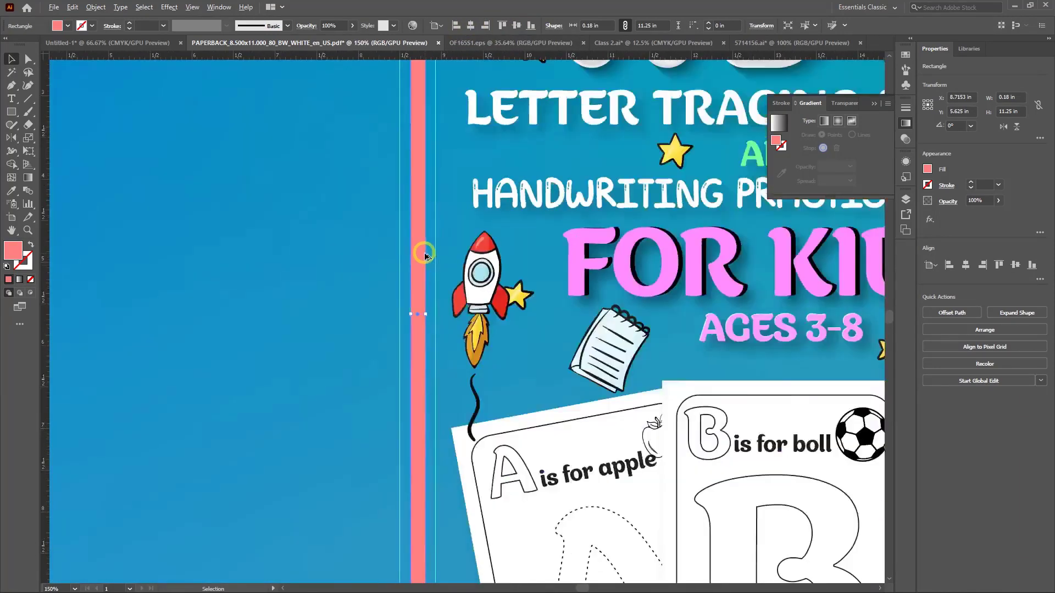
Try to fill the spine strip with the cover background's blue gradient using the Eyedropper
{"action": "double_click", "coordinate": [19, 251]}
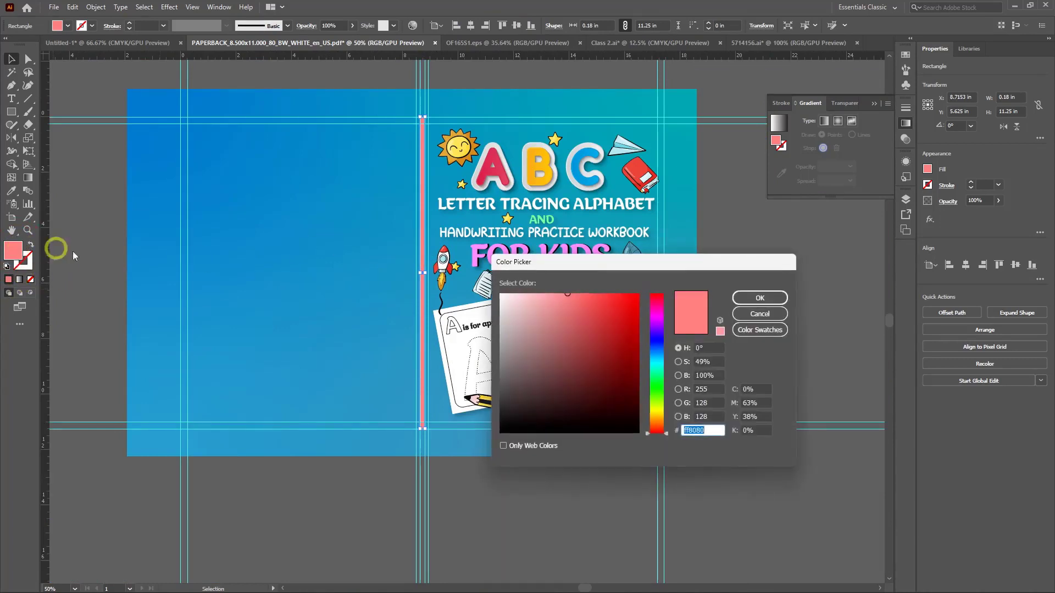
{"action": "left_click", "coordinate": [758, 298]}
{"action": "left_click", "coordinate": [15, 192]}
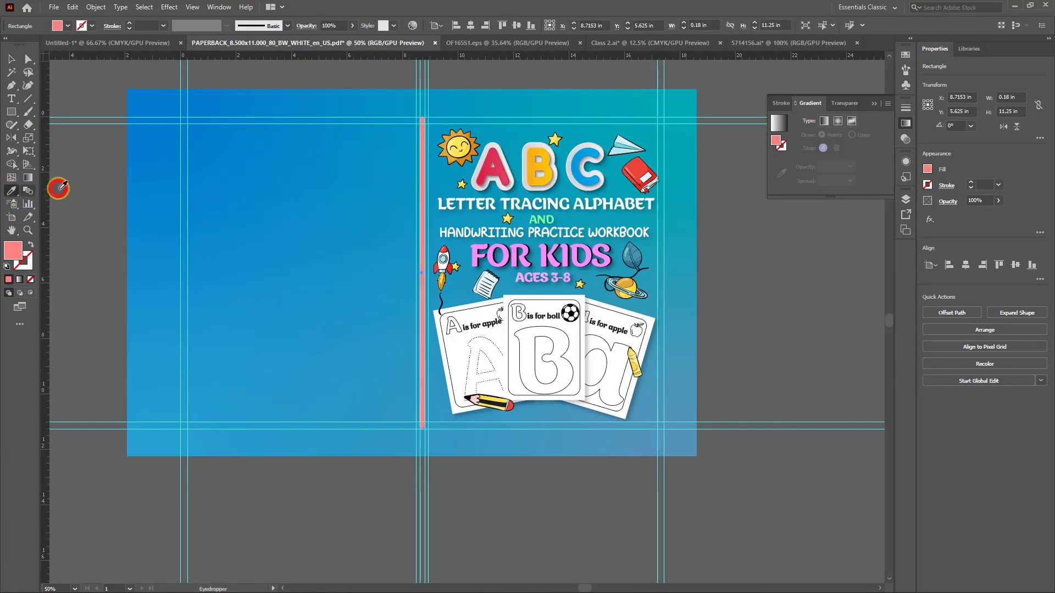
{"action": "left_click", "coordinate": [146, 104]}
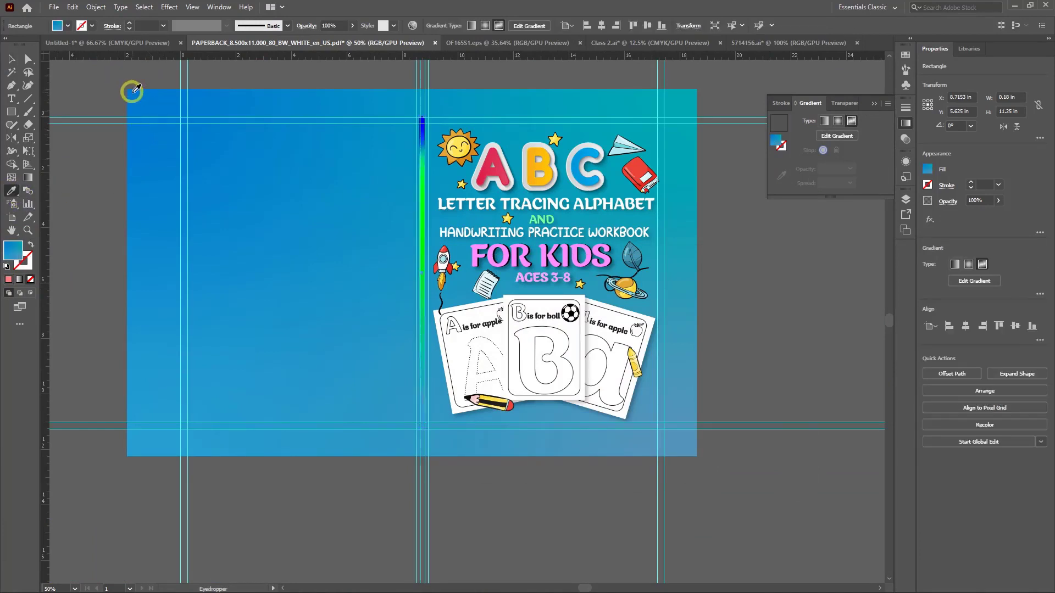
Try a dark blue #0027cc fill on the spine strip, followed by a color sampled with the Eyedropper
{"action": "double_click", "coordinate": [13, 254]}
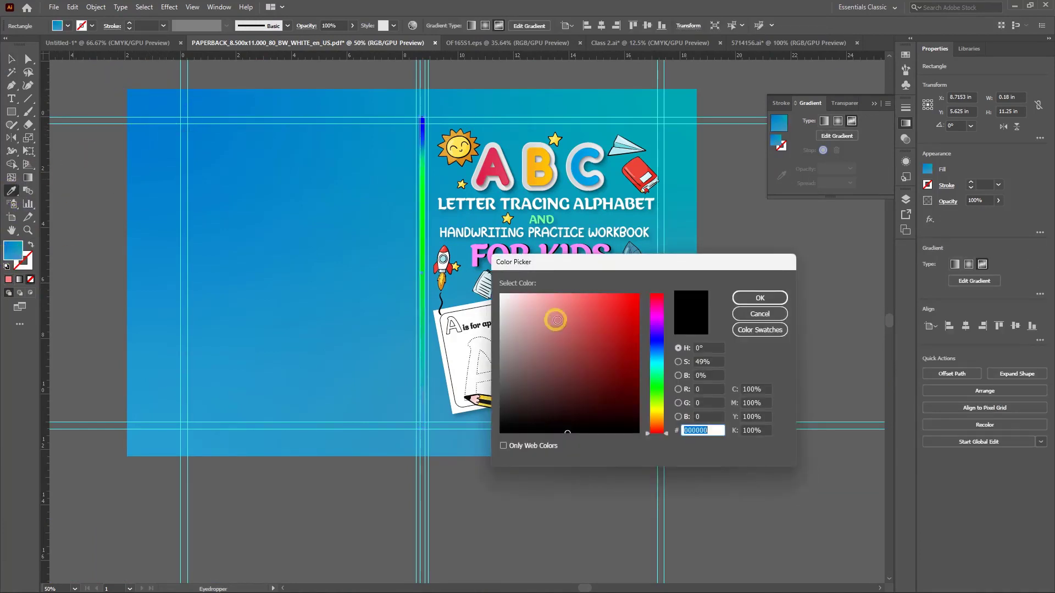
{"action": "left_click_drag", "start_coordinate": [660, 394], "coordinate": [638, 322]}
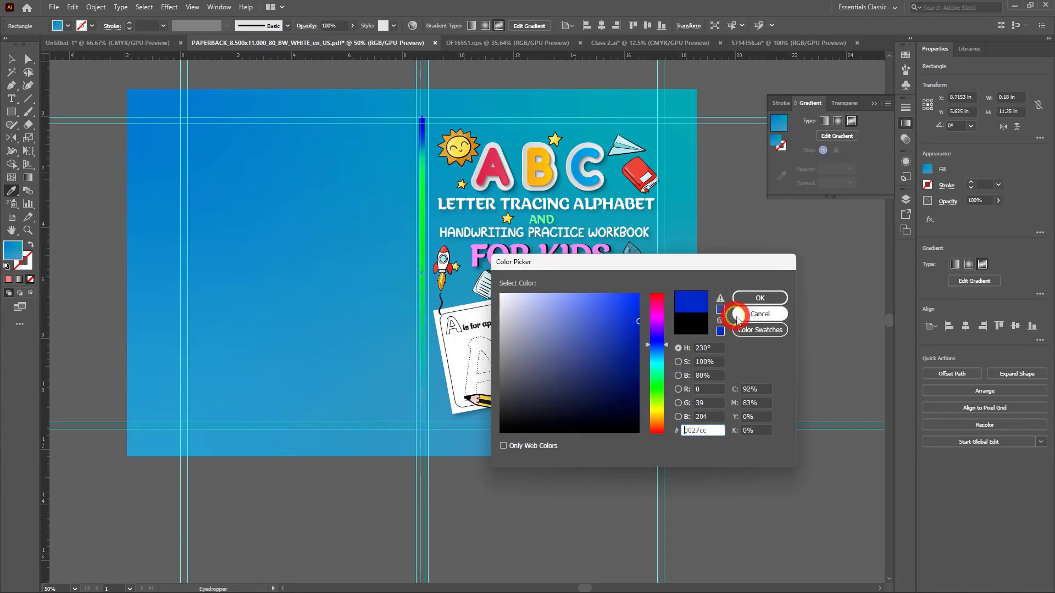
{"action": "left_click", "coordinate": [746, 301]}
{"action": "left_click", "coordinate": [352, 268]}
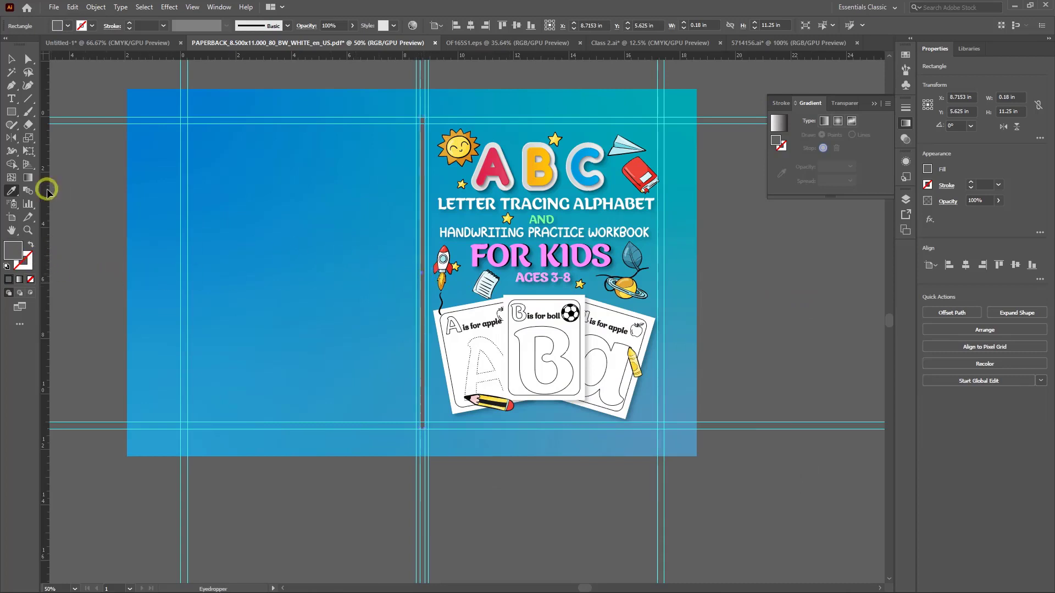
Fill the spine strip with bright cyan #0bd1ff and deselect it
{"action": "double_click", "coordinate": [13, 251]}
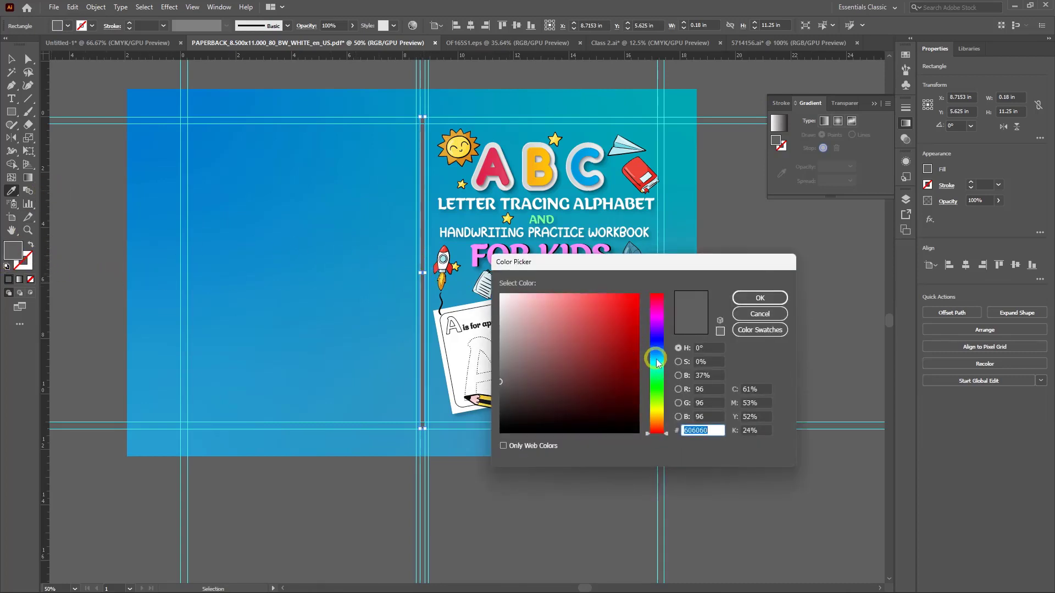
{"action": "left_click", "coordinate": [657, 360]}
{"action": "left_click", "coordinate": [634, 294]}
{"action": "left_click", "coordinate": [753, 300]}
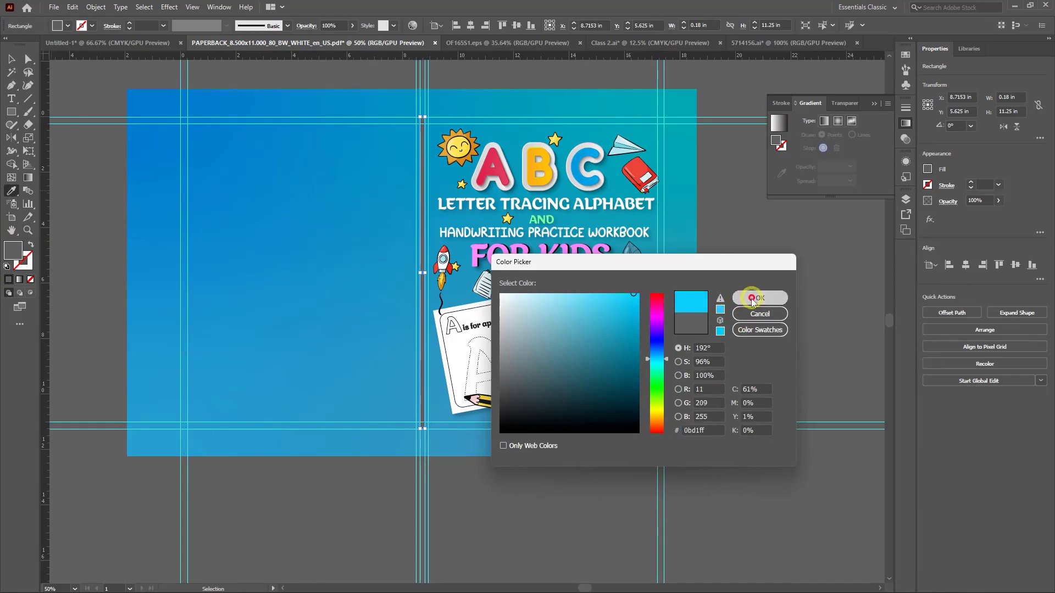
{"action": "left_click", "coordinate": [12, 60]}
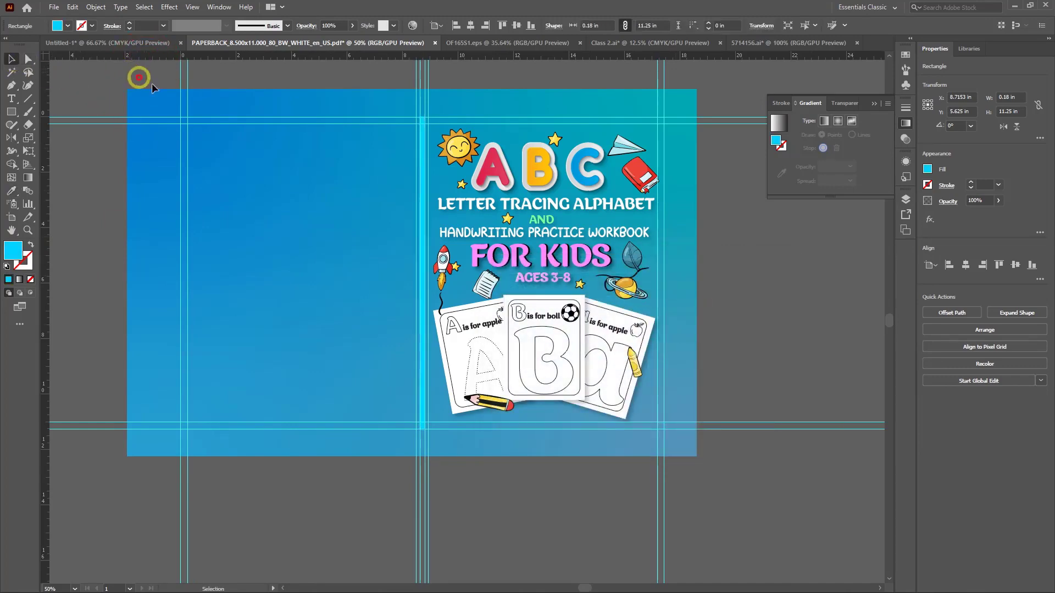
{"action": "left_click", "coordinate": [139, 78]}
Examine how the cyan spine strip looks against the front and back cover, both up close and as a whole
{"action": "scroll", "coordinate": [546, 502], "scroll_direction": "up", "scroll_amount": 4}
{"action": "scroll", "coordinate": [463, 445], "scroll_direction": "down", "scroll_amount": 2}
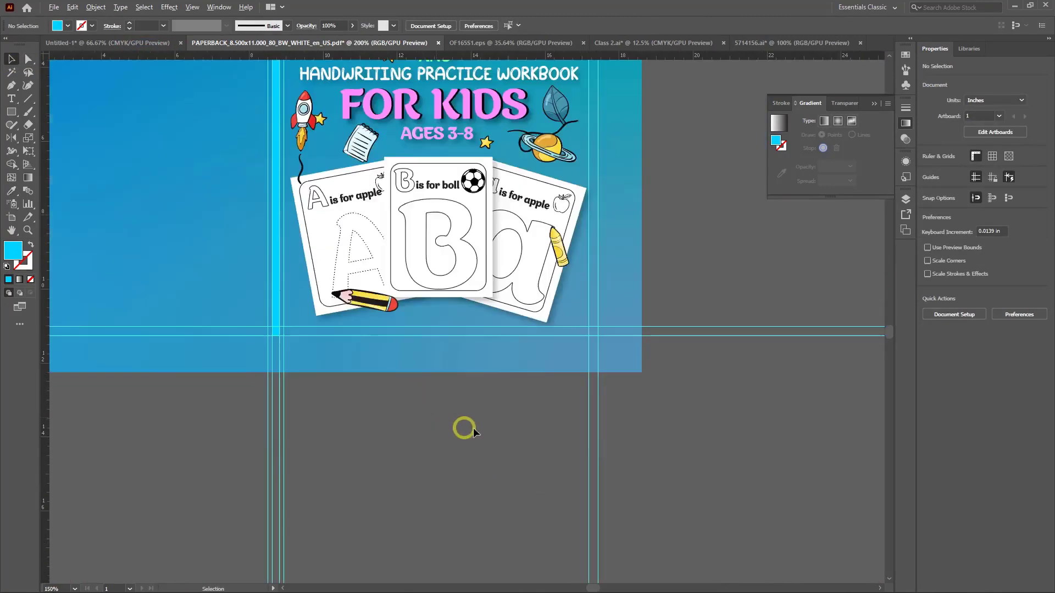
{"action": "scroll", "coordinate": [464, 428], "scroll_direction": "down", "scroll_amount": 2}
{"action": "scroll", "coordinate": [421, 415], "scroll_direction": "up", "scroll_amount": 3}
{"action": "left_click_drag", "start_coordinate": [282, 237], "coordinate": [339, 447]}
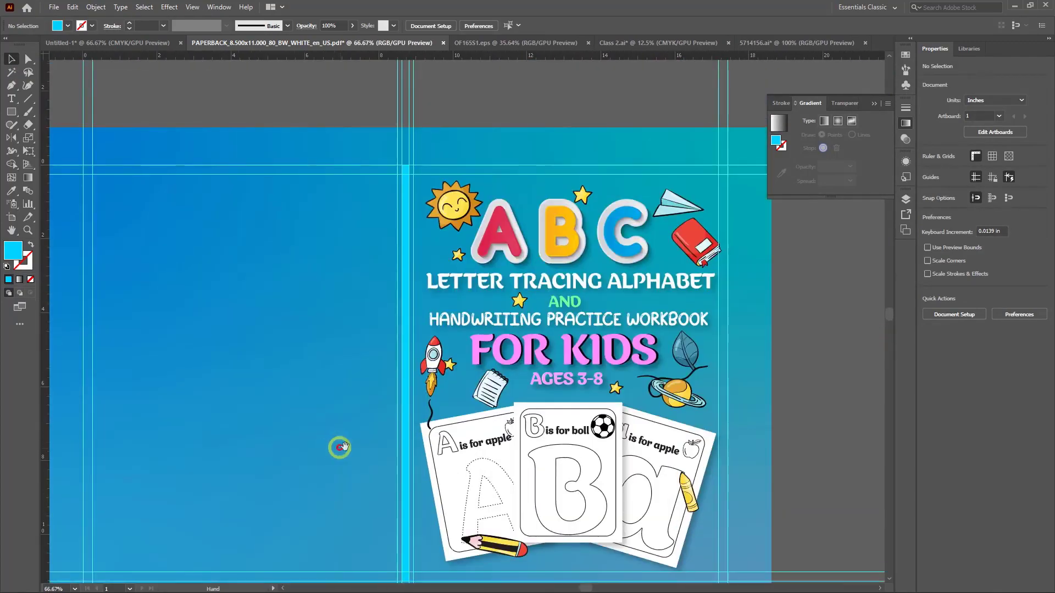
{"action": "scroll", "coordinate": [414, 314], "scroll_direction": "up", "scroll_amount": 2}
{"action": "scroll", "coordinate": [402, 299], "scroll_direction": "down", "scroll_amount": 4}
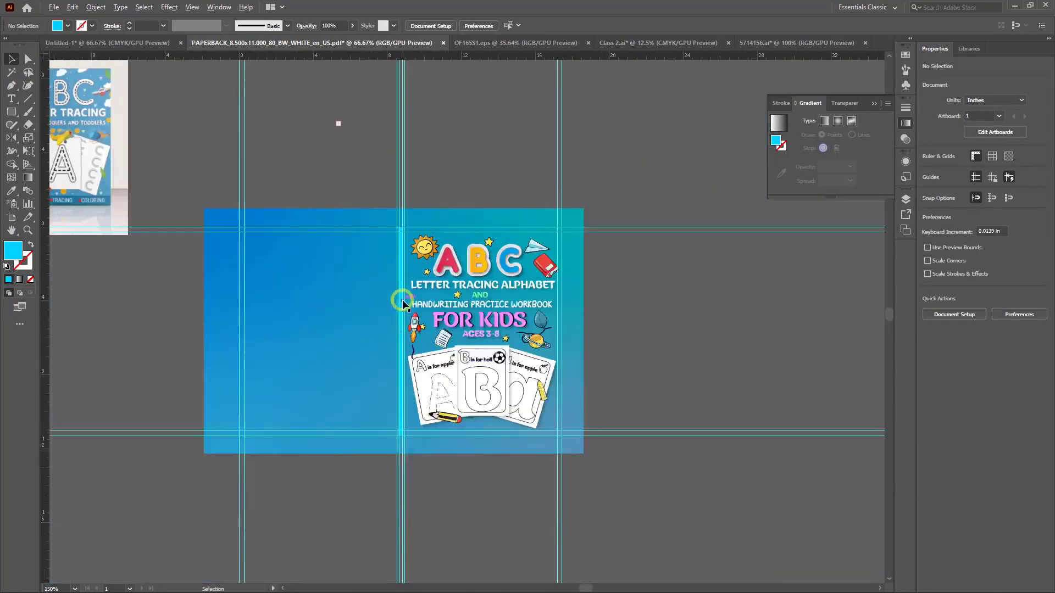
{"action": "scroll", "coordinate": [403, 303], "scroll_direction": "up", "scroll_amount": 3}
{"action": "scroll", "coordinate": [405, 317], "scroll_direction": "down", "scroll_amount": 1}
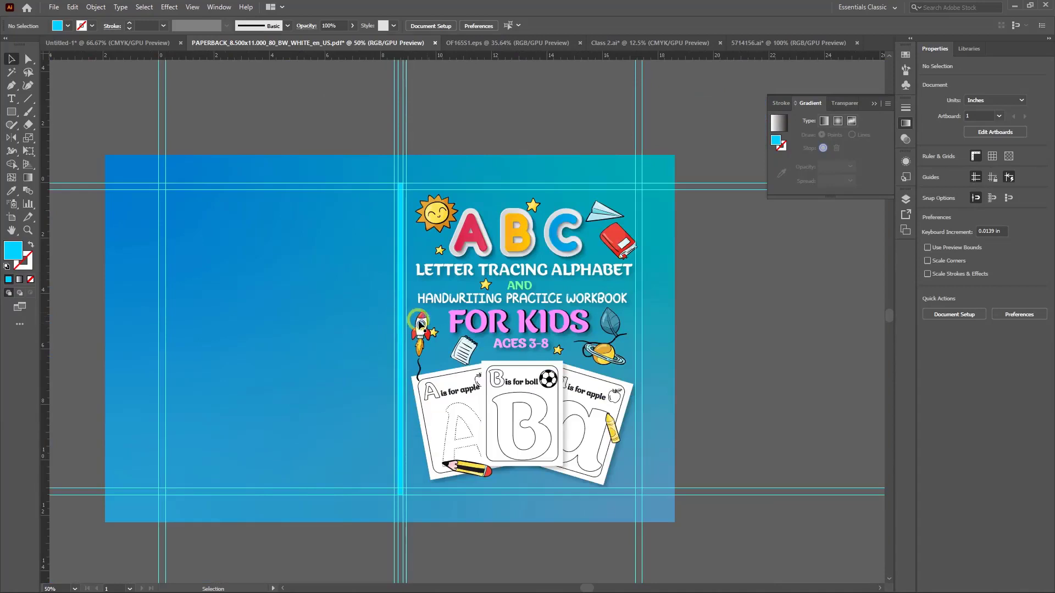
{"action": "double_click", "coordinate": [14, 252]}
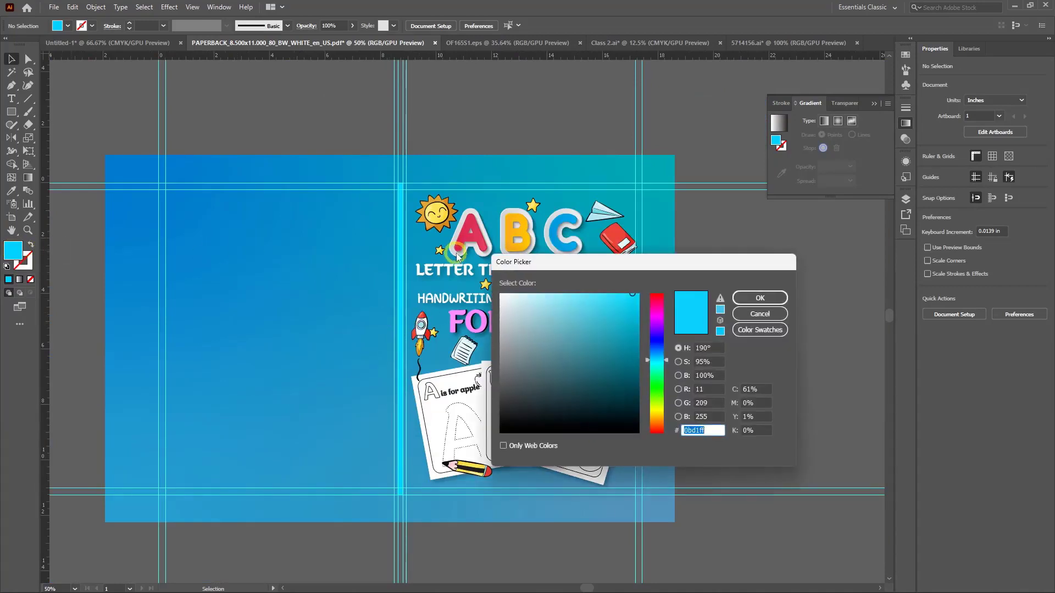
{"action": "left_click", "coordinate": [591, 292]}
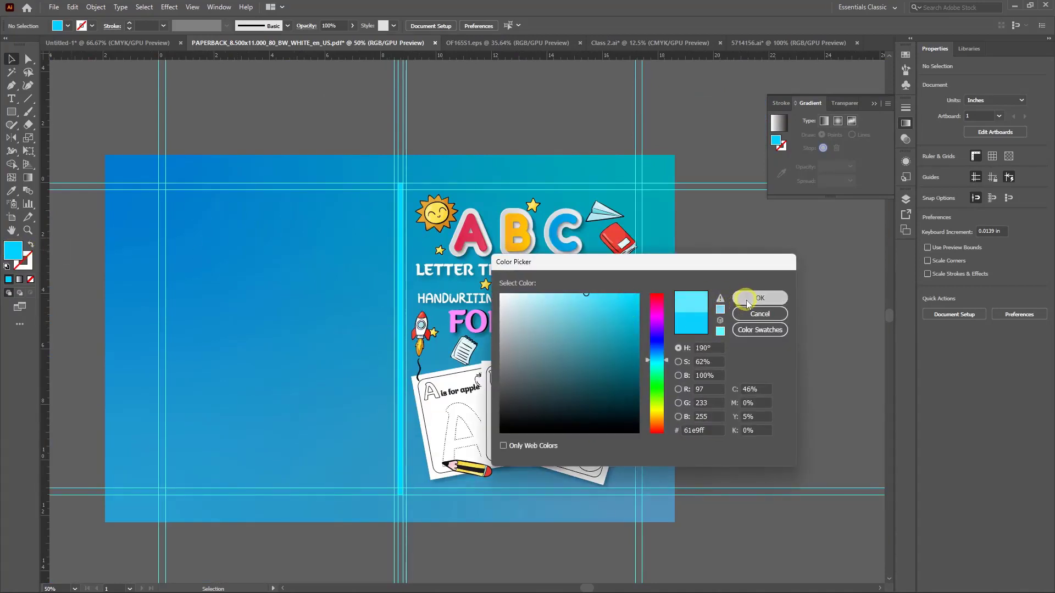
{"action": "left_click", "coordinate": [759, 298]}
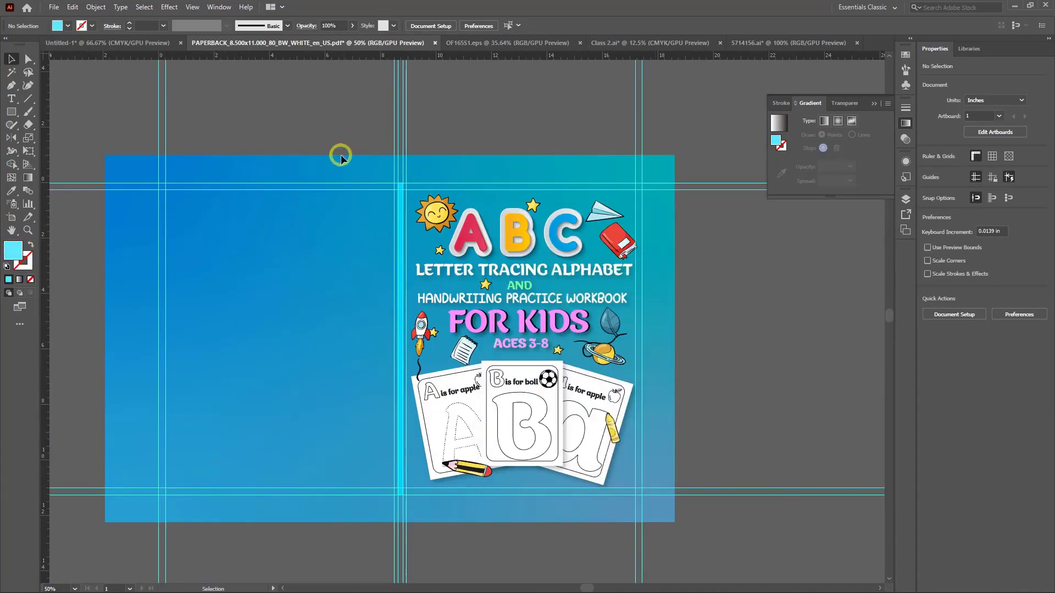
Select the spine strip and lighten its fill to a paler cyan, then deselect it
{"action": "left_click", "coordinate": [401, 280]}
{"action": "double_click", "coordinate": [13, 251]}
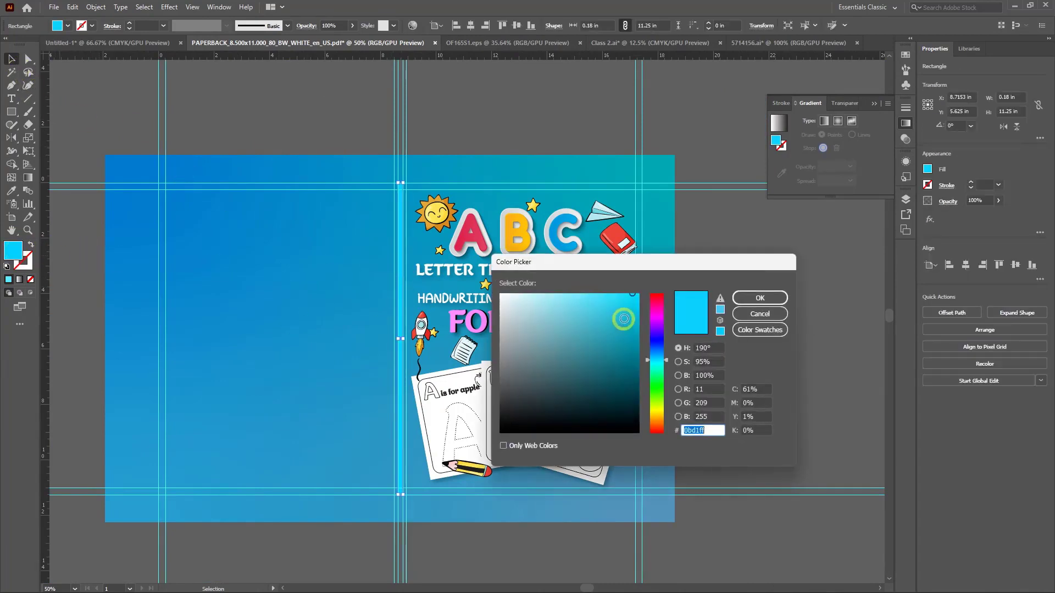
{"action": "left_click", "coordinate": [586, 290]}
{"action": "left_click", "coordinate": [755, 298]}
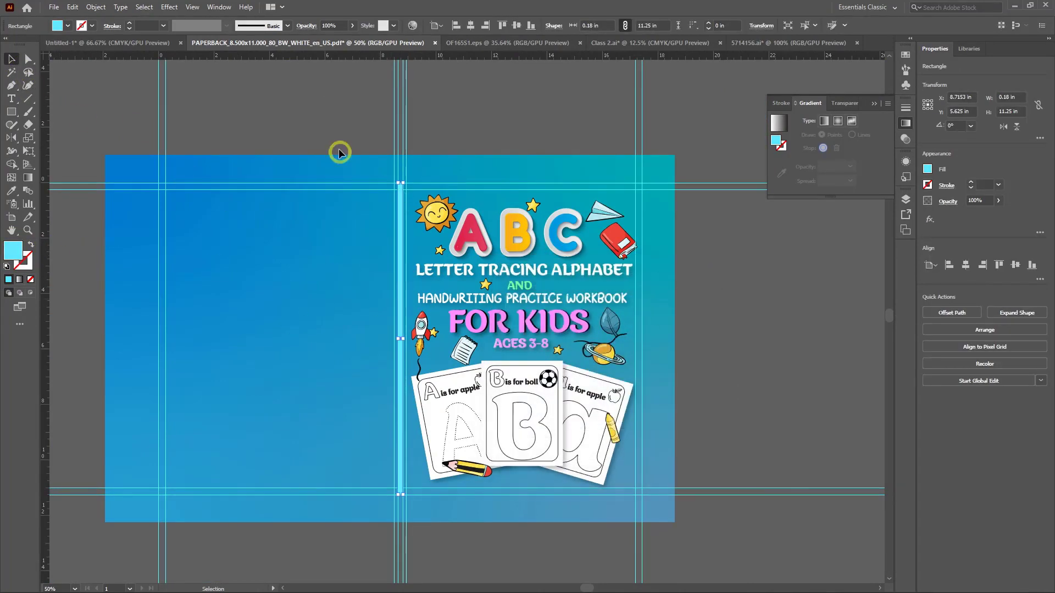
{"action": "left_click", "coordinate": [339, 153]}
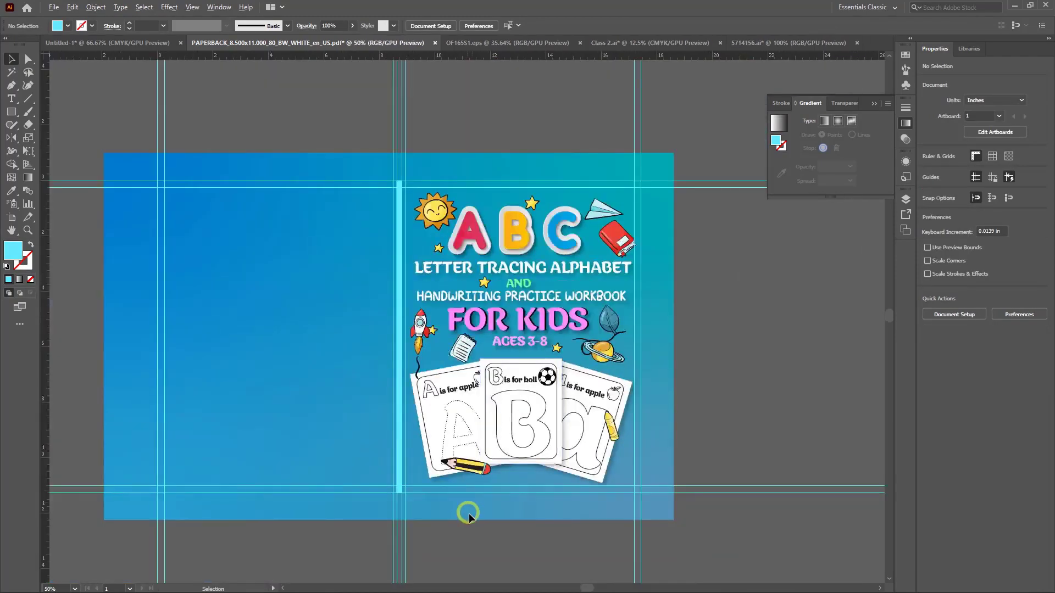
{"action": "scroll", "coordinate": [468, 515], "scroll_direction": "down", "scroll_amount": 1}
{"action": "left_click_drag", "start_coordinate": [520, 523], "coordinate": [552, 450]}
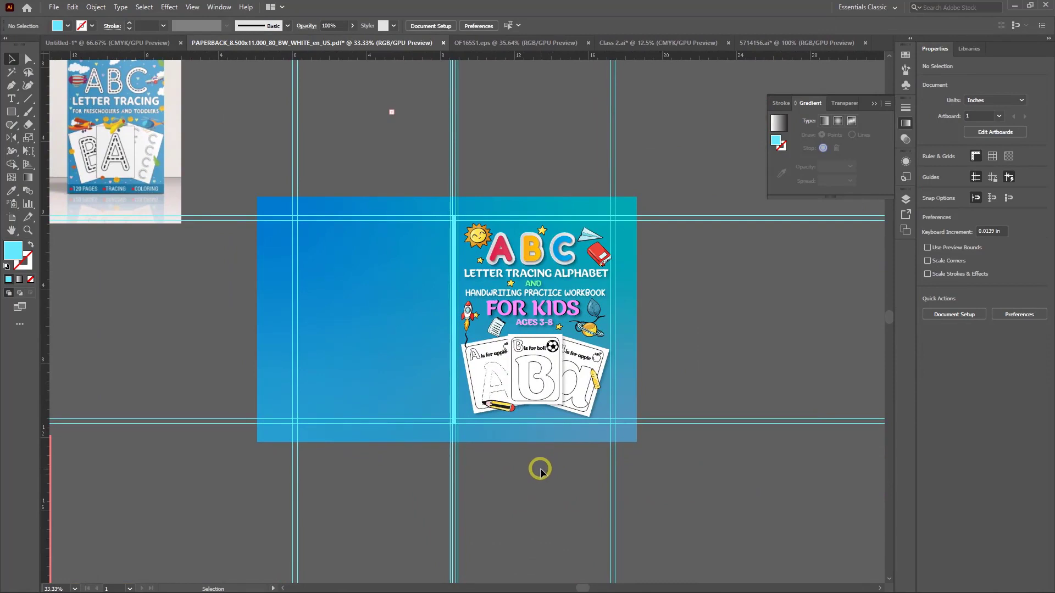
Move the reference mockup image around the cover, trying it below and beside it, and place it on the canvas above and left of the cover
{"action": "scroll", "coordinate": [540, 471], "scroll_direction": "down", "scroll_amount": 1}
{"action": "left_click_drag", "start_coordinate": [533, 515], "coordinate": [535, 482]}
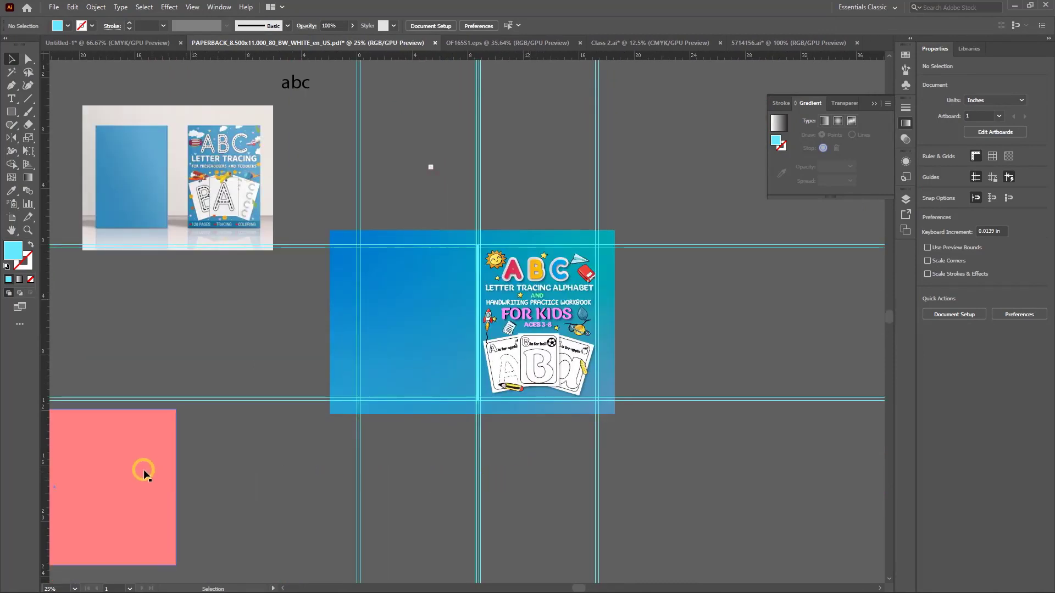
{"action": "left_click_drag", "start_coordinate": [141, 471], "coordinate": [274, 367]}
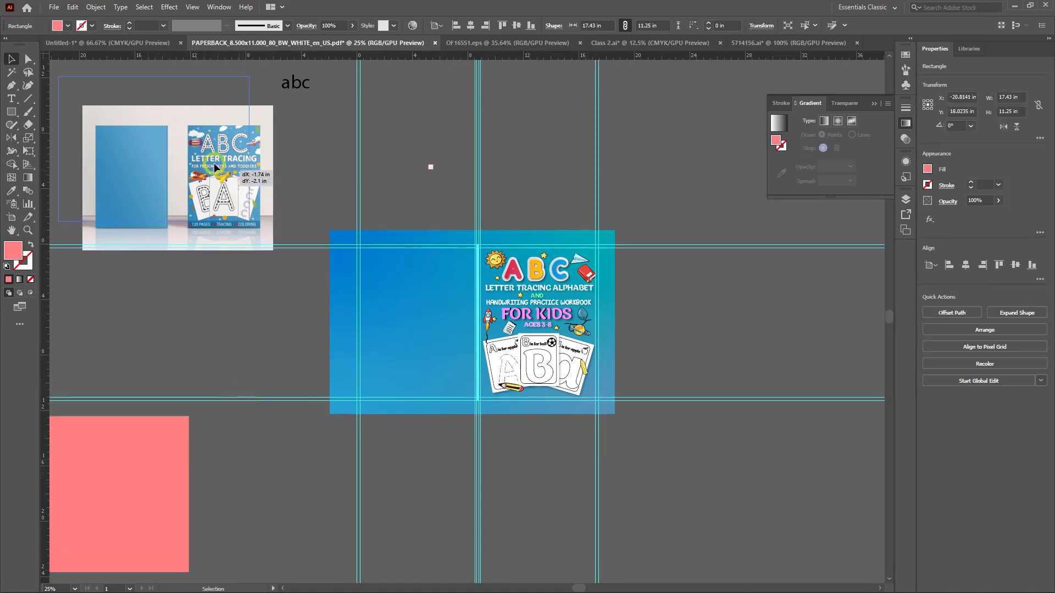
{"action": "left_click_drag", "start_coordinate": [240, 192], "coordinate": [190, 121]}
{"action": "left_click_drag", "start_coordinate": [748, 397], "coordinate": [635, 528]}
{"action": "left_click_drag", "start_coordinate": [553, 519], "coordinate": [481, 515]}
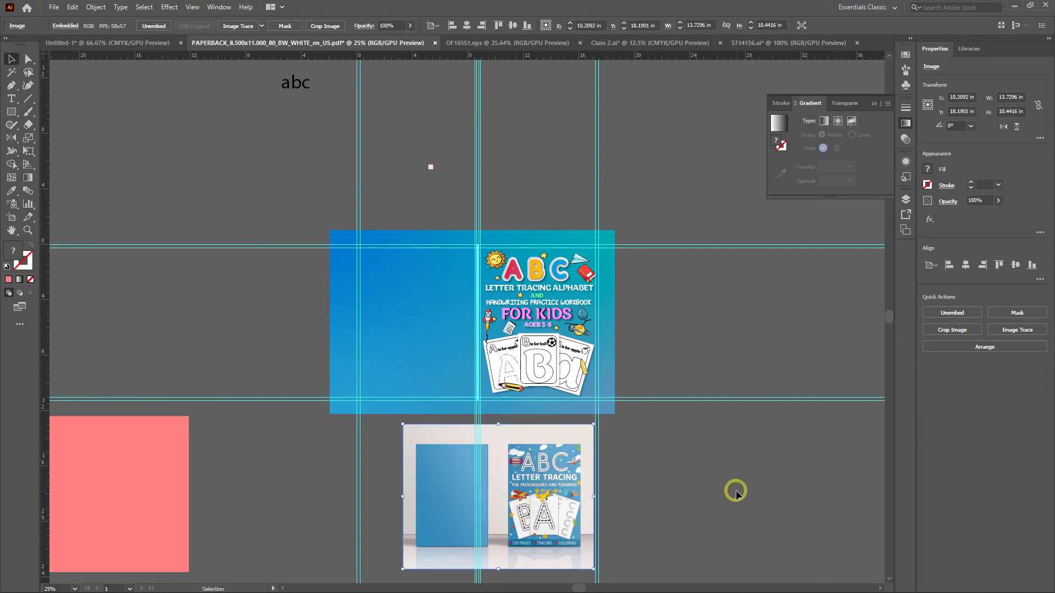
{"action": "left_click_drag", "start_coordinate": [564, 506], "coordinate": [607, 529]}
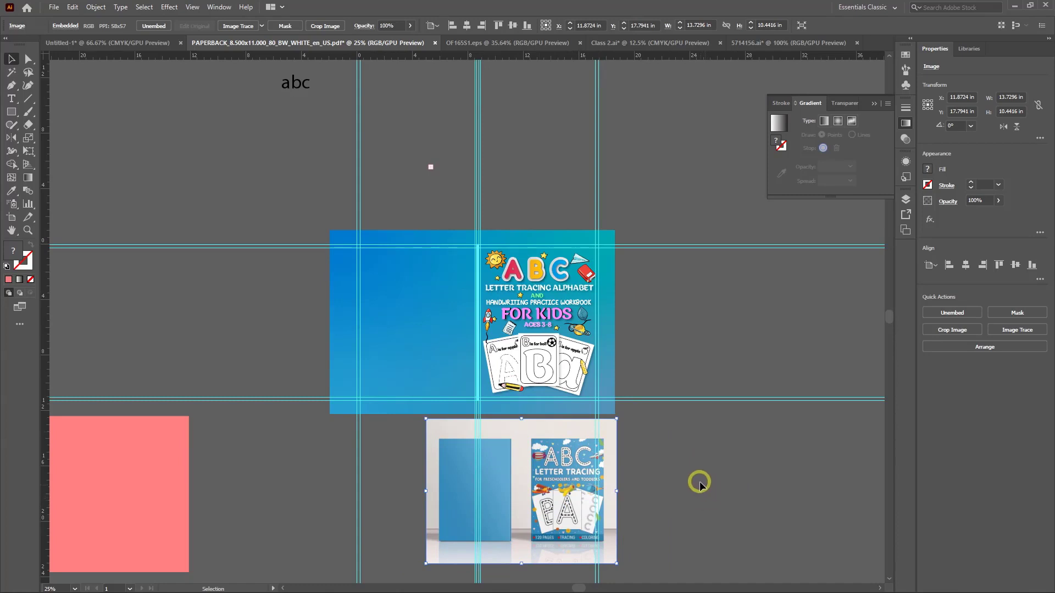
{"action": "left_click_drag", "start_coordinate": [601, 495], "coordinate": [819, 481]}
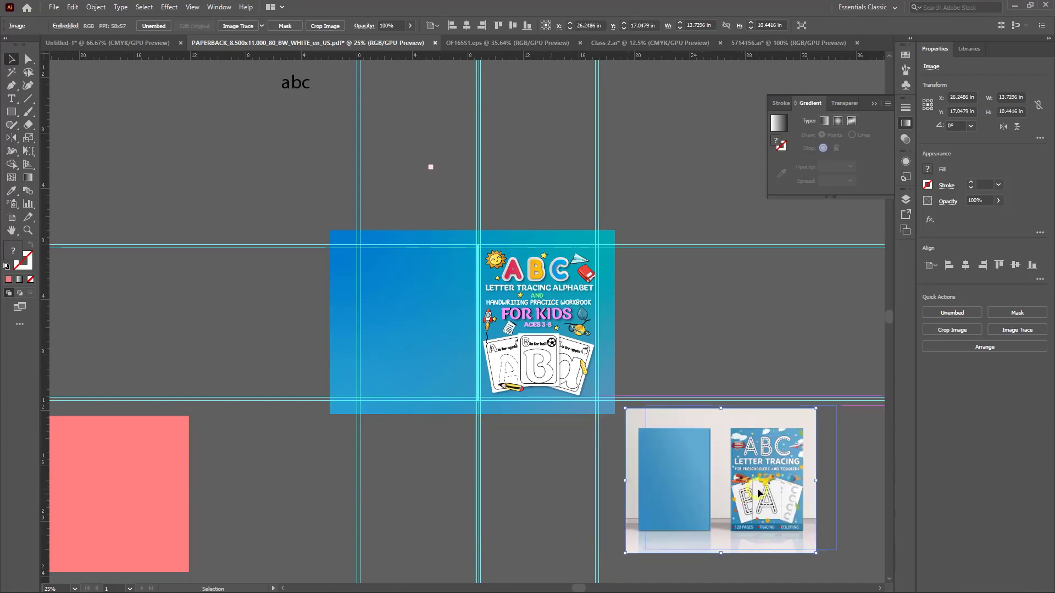
{"action": "left_click_drag", "start_coordinate": [629, 439], "coordinate": [176, 165]}
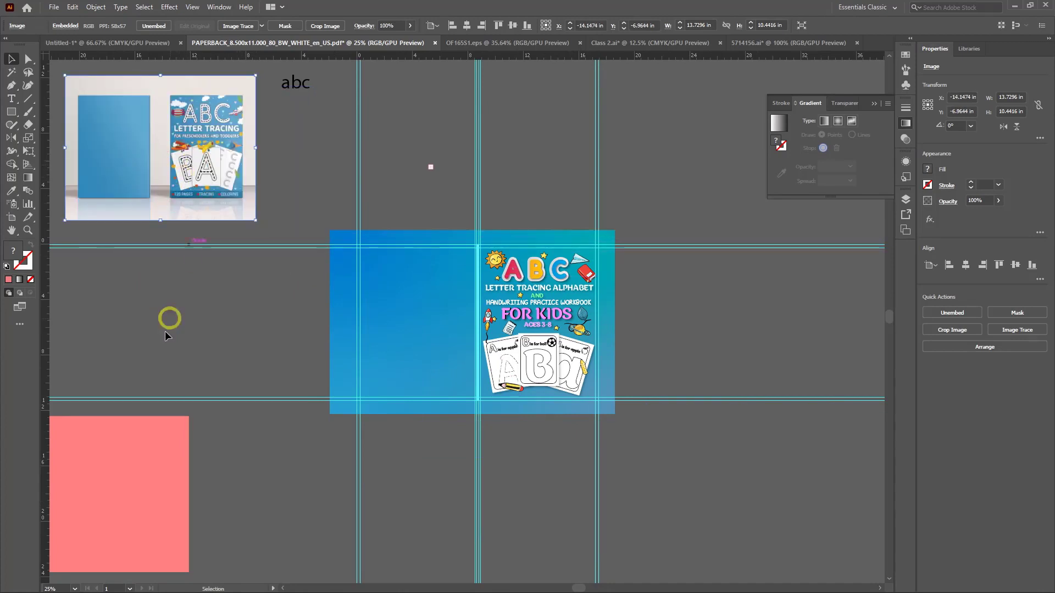
Bring the 17.43 × 11.25 in pink rectangle to the front and centre it over the cover area, aligned to the guides
{"action": "left_click_drag", "start_coordinate": [154, 458], "coordinate": [519, 472]}
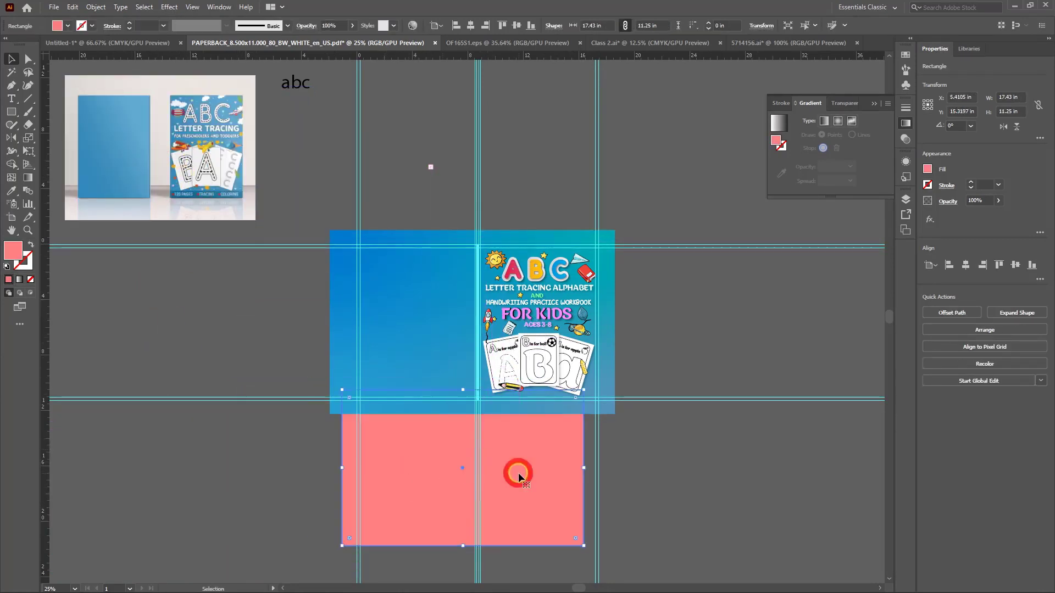
{"action": "right_click", "coordinate": [519, 473]}
{"action": "mouse_move", "coordinate": [593, 418]}
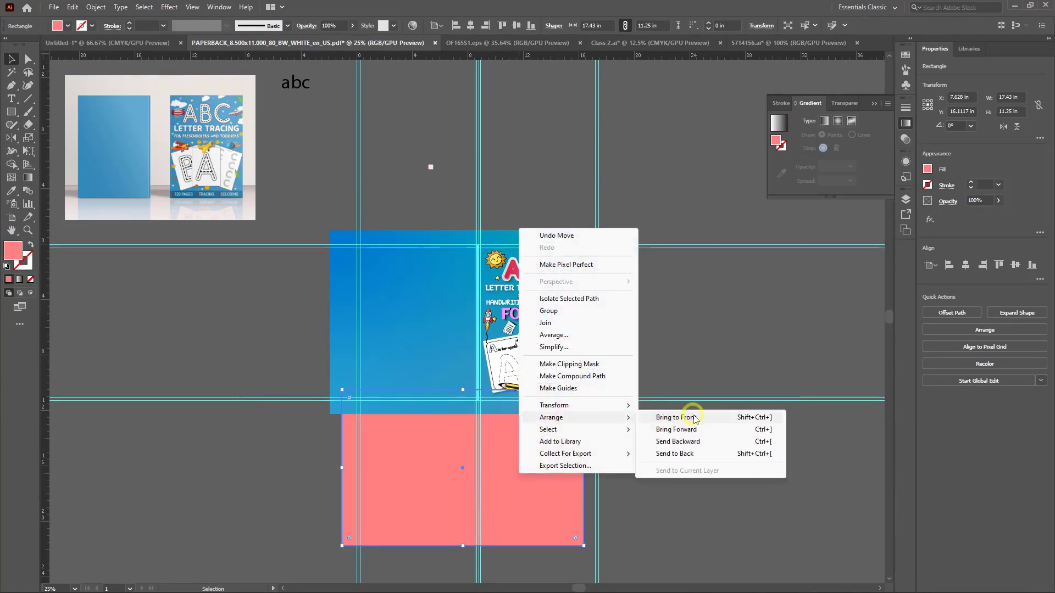
{"action": "left_click", "coordinate": [694, 421]}
{"action": "left_click_drag", "start_coordinate": [527, 474], "coordinate": [577, 337]}
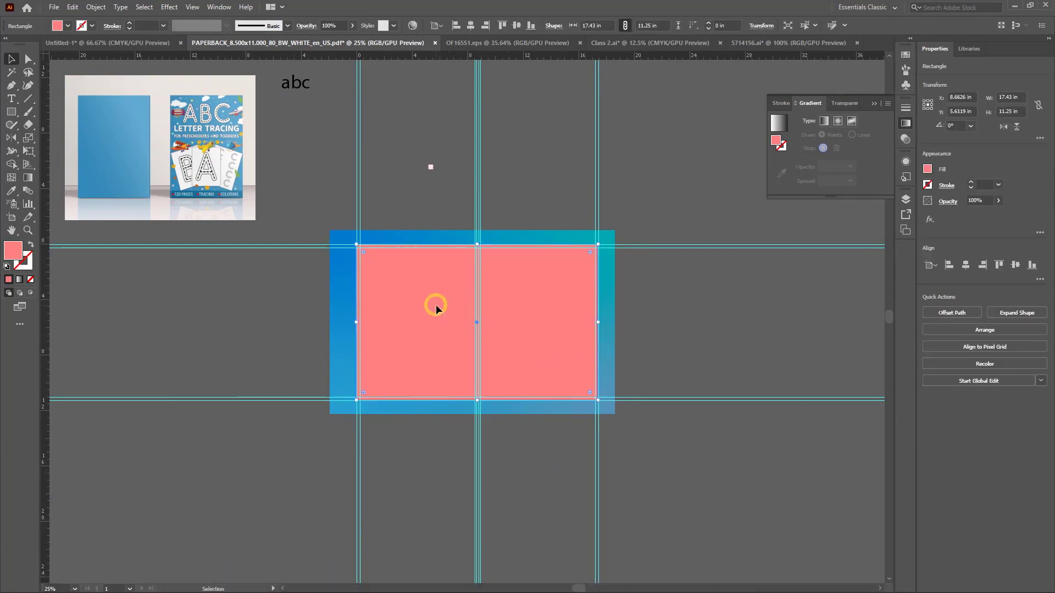
{"action": "left_click_drag", "start_coordinate": [436, 305], "coordinate": [444, 328]}
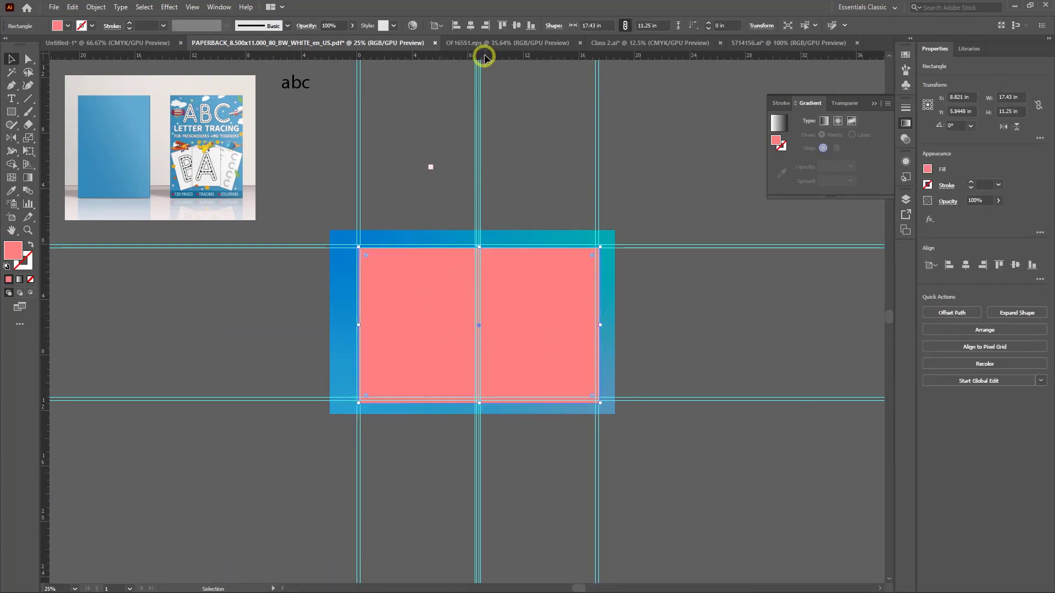
{"action": "left_click", "coordinate": [516, 26]}
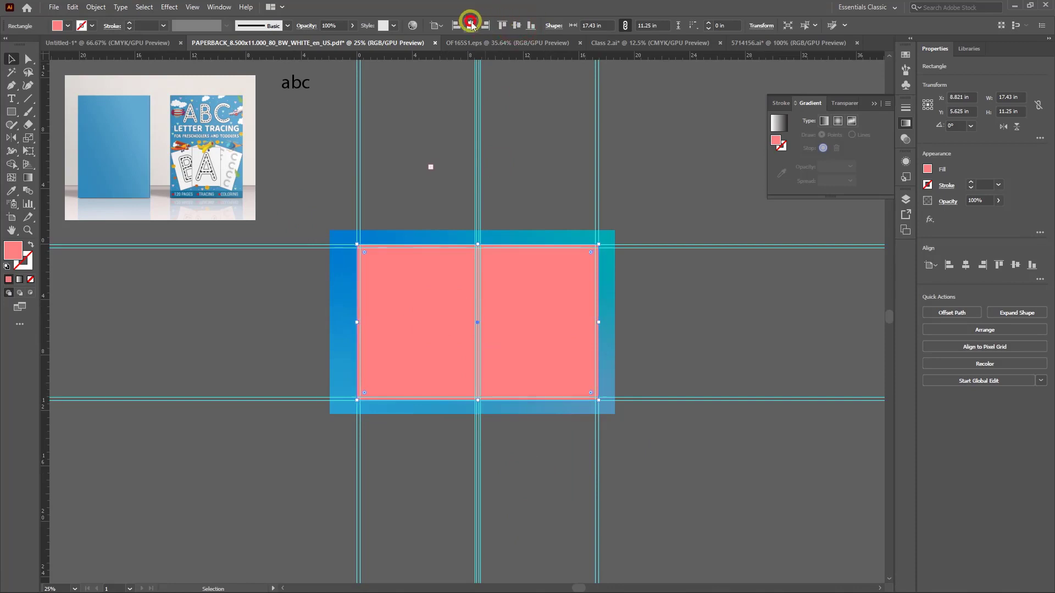
Select the pink rectangle together with the cover artwork, release the selection, and move the rectangle off to the cover's lower left
{"action": "left_click_drag", "start_coordinate": [308, 204], "coordinate": [485, 336]}
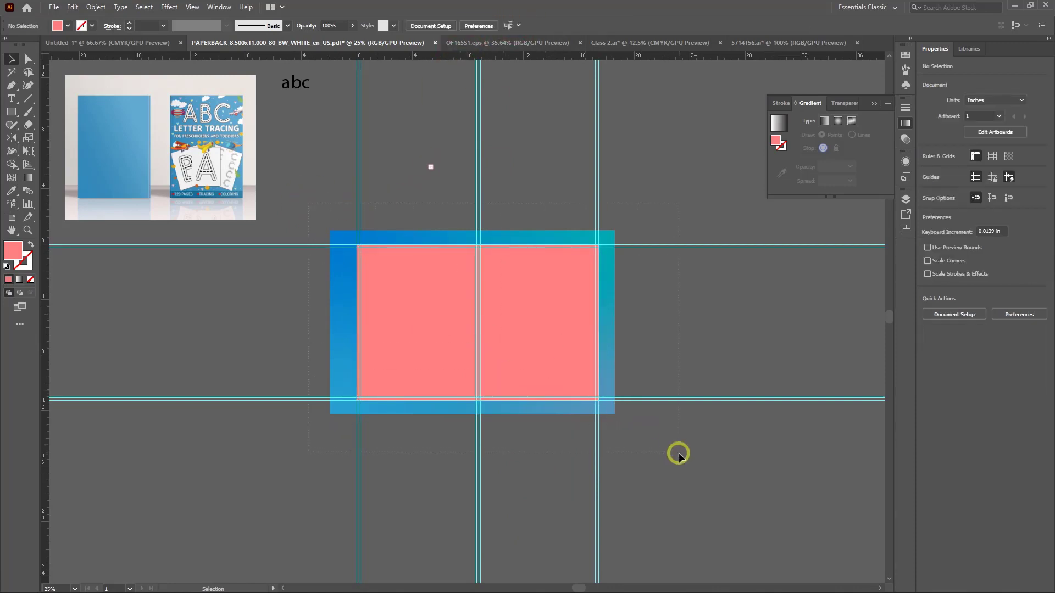
{"action": "left_click_drag", "start_coordinate": [678, 456], "coordinate": [664, 441]}
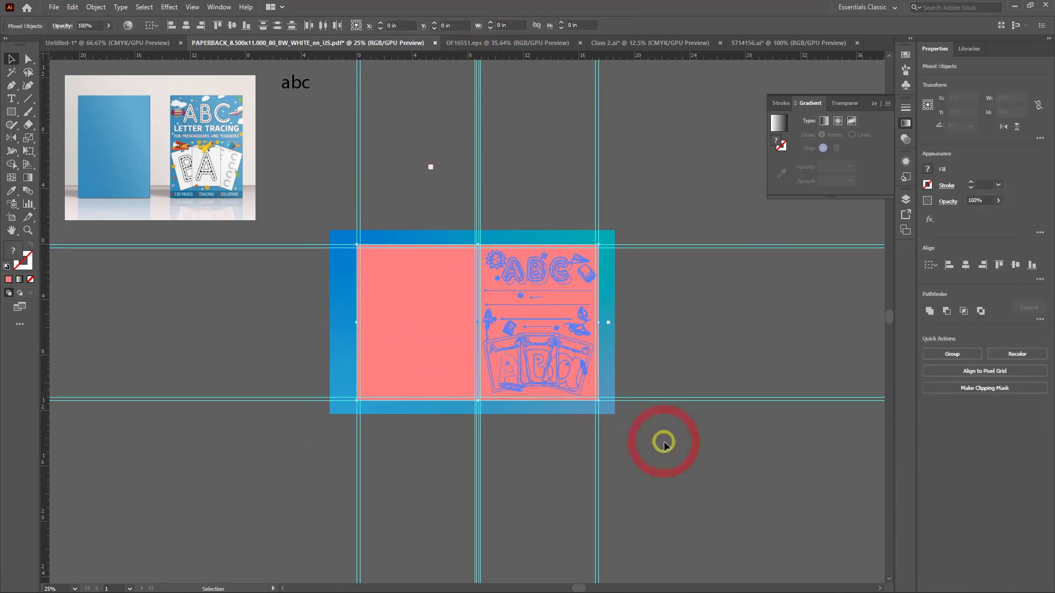
{"action": "right_click", "coordinate": [531, 347]}
{"action": "left_click", "coordinate": [436, 370]}
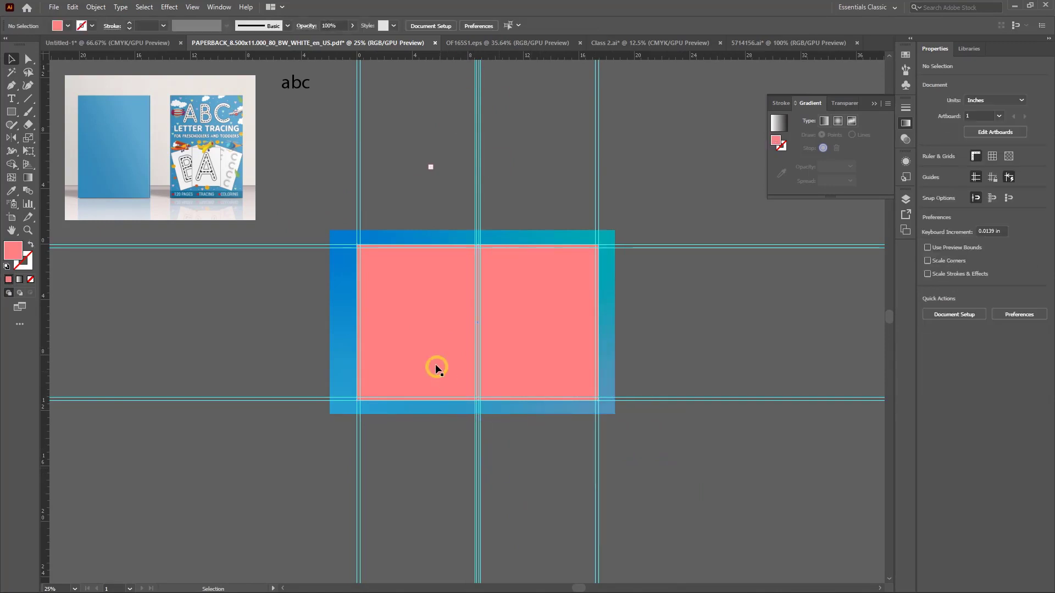
{"action": "left_click_drag", "start_coordinate": [436, 370], "coordinate": [160, 479]}
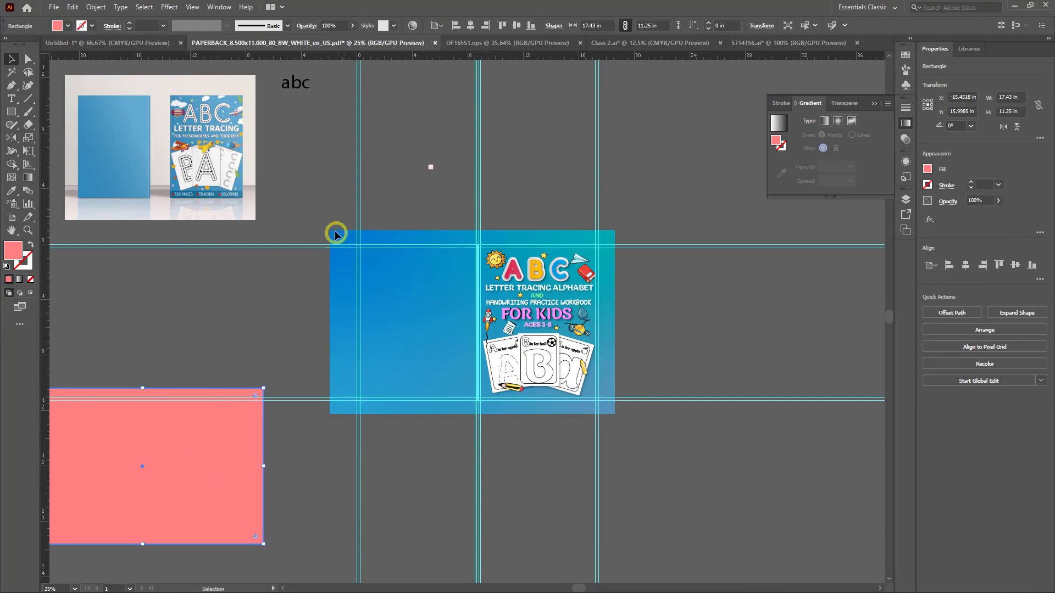
Expand the appearance of the front cover artwork and spine strip, expand their objects and fills, and deselect them
{"action": "left_click_drag", "start_coordinate": [643, 434], "coordinate": [608, 412]}
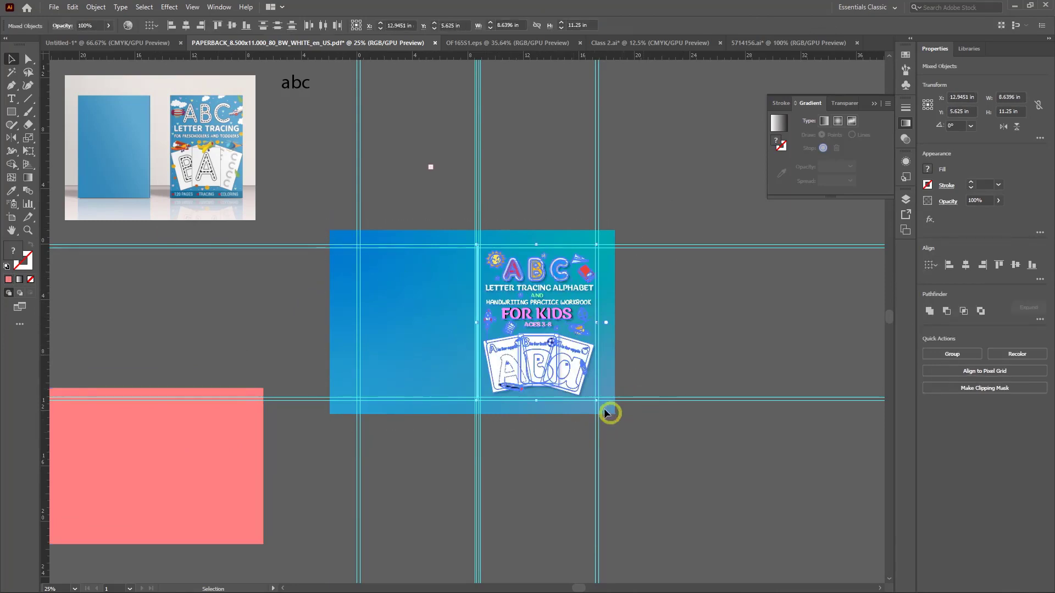
{"action": "left_click", "coordinate": [88, 7]}
{"action": "left_click", "coordinate": [132, 151]}
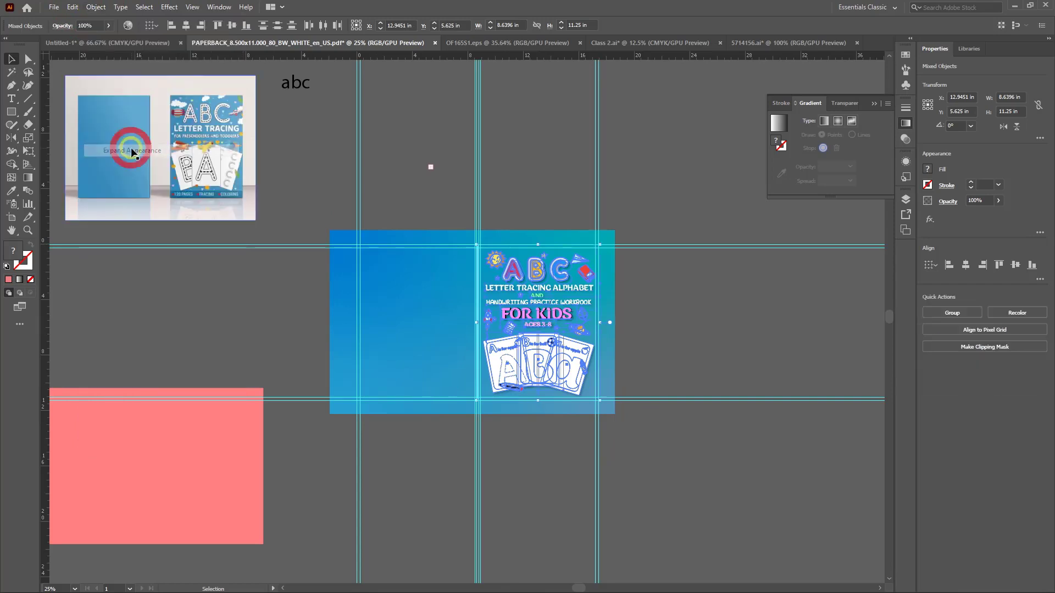
{"action": "left_click", "coordinate": [94, 7]}
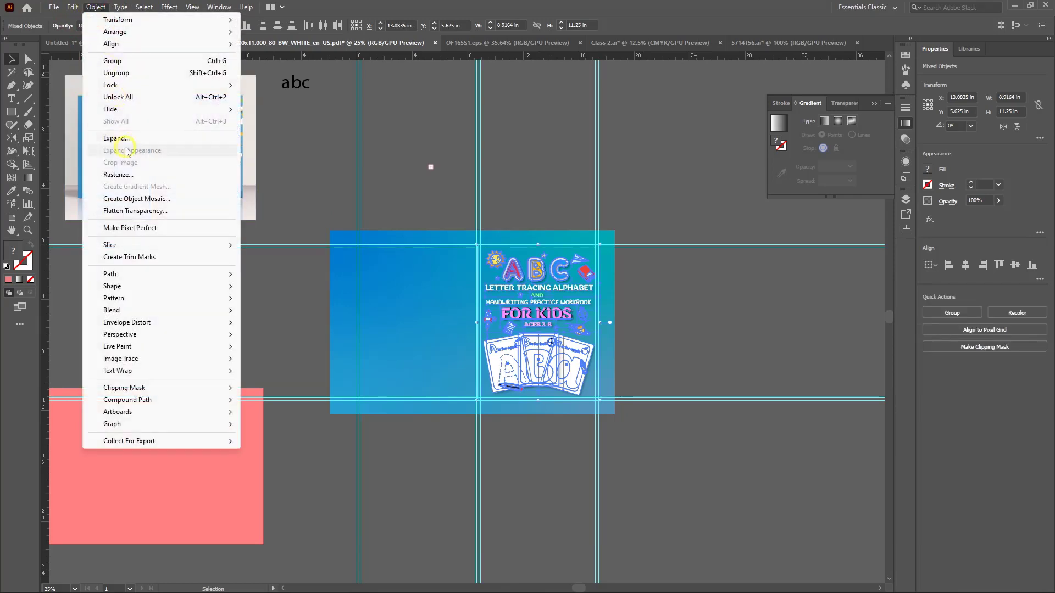
{"action": "left_click", "coordinate": [117, 138]}
{"action": "left_click", "coordinate": [501, 354]}
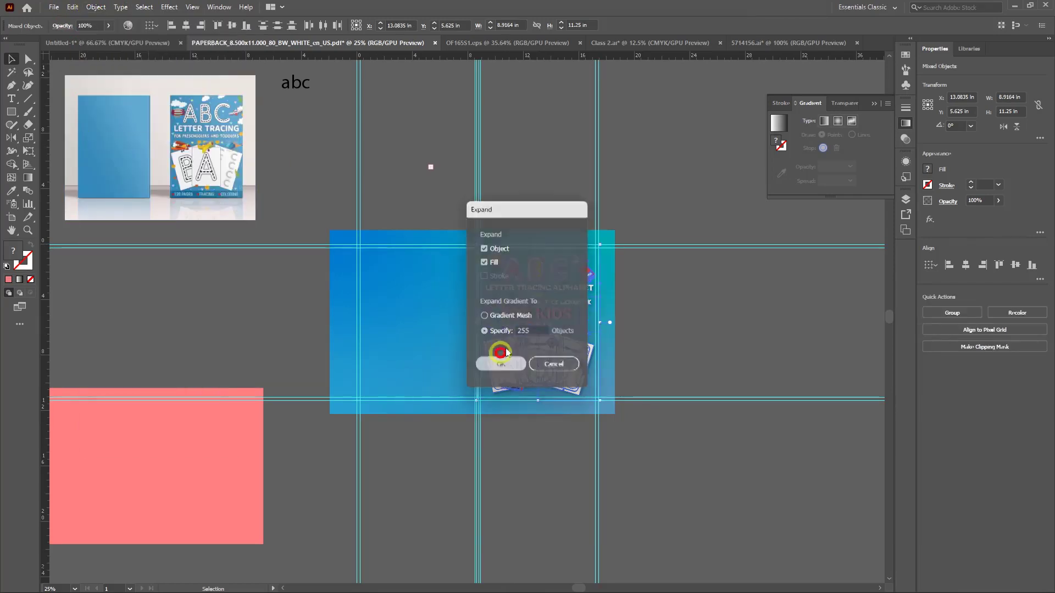
{"action": "left_click", "coordinate": [681, 306]}
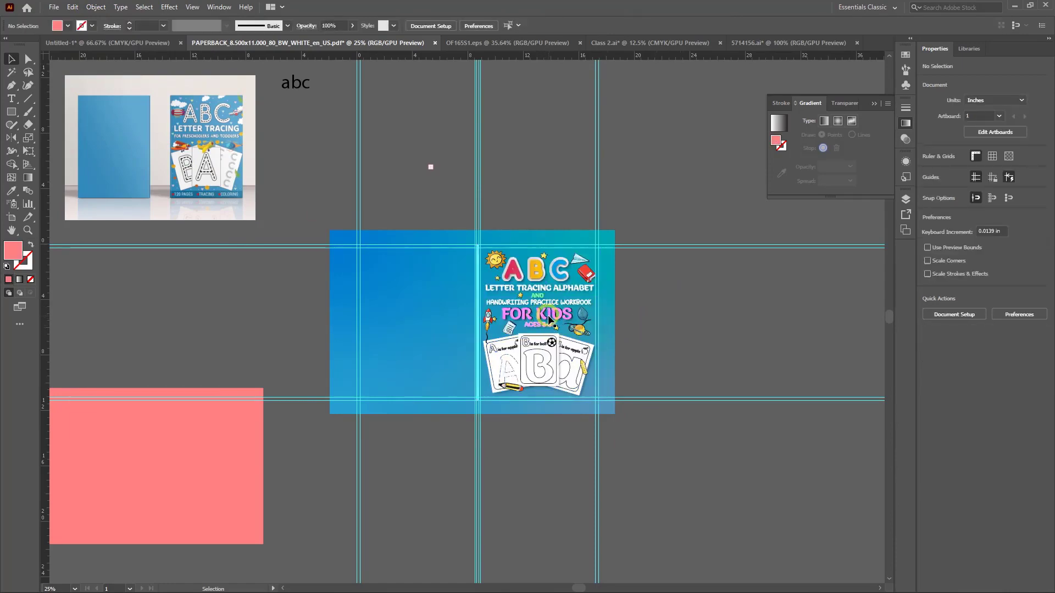
Try clipping the whole cover artwork with a clipping mask made from the pink rectangle centred over it
{"action": "scroll", "coordinate": [532, 317], "scroll_direction": "up", "scroll_amount": 5}
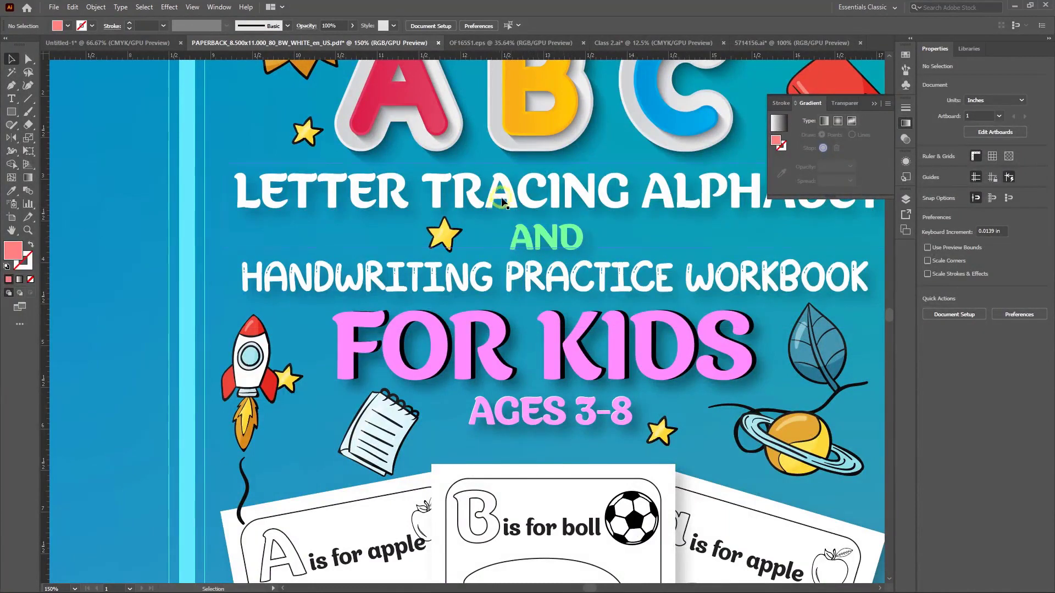
{"action": "scroll", "coordinate": [566, 198], "scroll_direction": "down", "scroll_amount": 3}
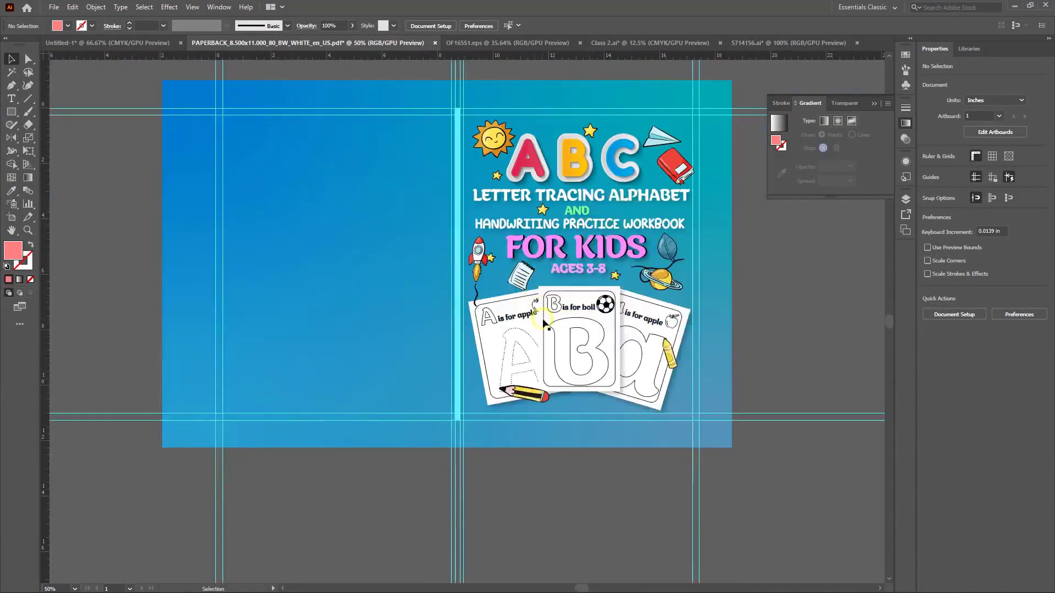
{"action": "scroll", "coordinate": [544, 324], "scroll_direction": "down", "scroll_amount": 2}
{"action": "scroll", "coordinate": [542, 365], "scroll_direction": "down", "scroll_amount": 2}
{"action": "left_click_drag", "start_coordinate": [222, 372], "coordinate": [487, 217]}
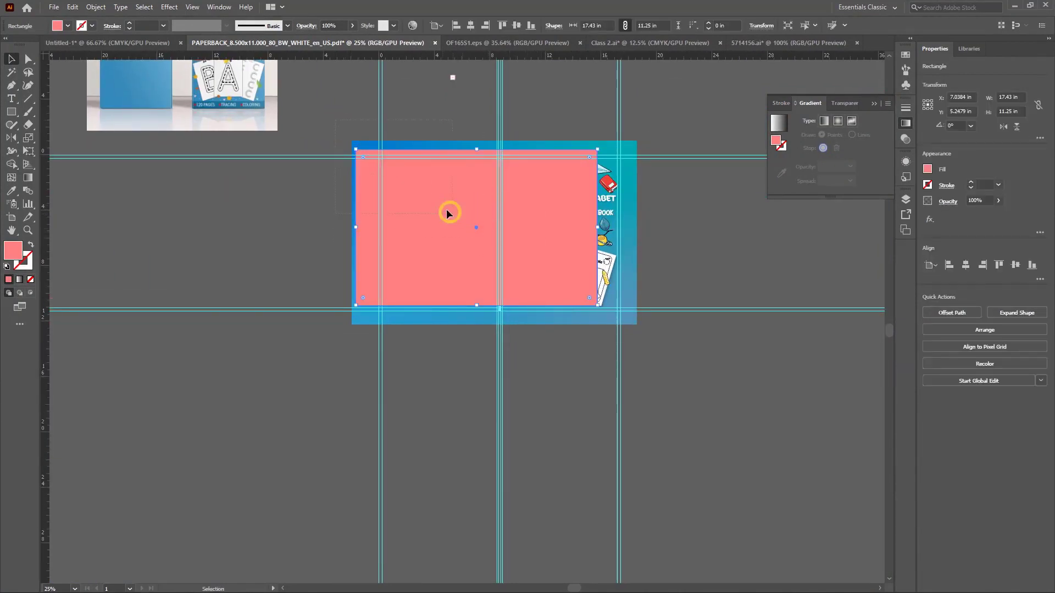
{"action": "left_click", "coordinate": [471, 26]}
{"action": "left_click", "coordinate": [385, 118]}
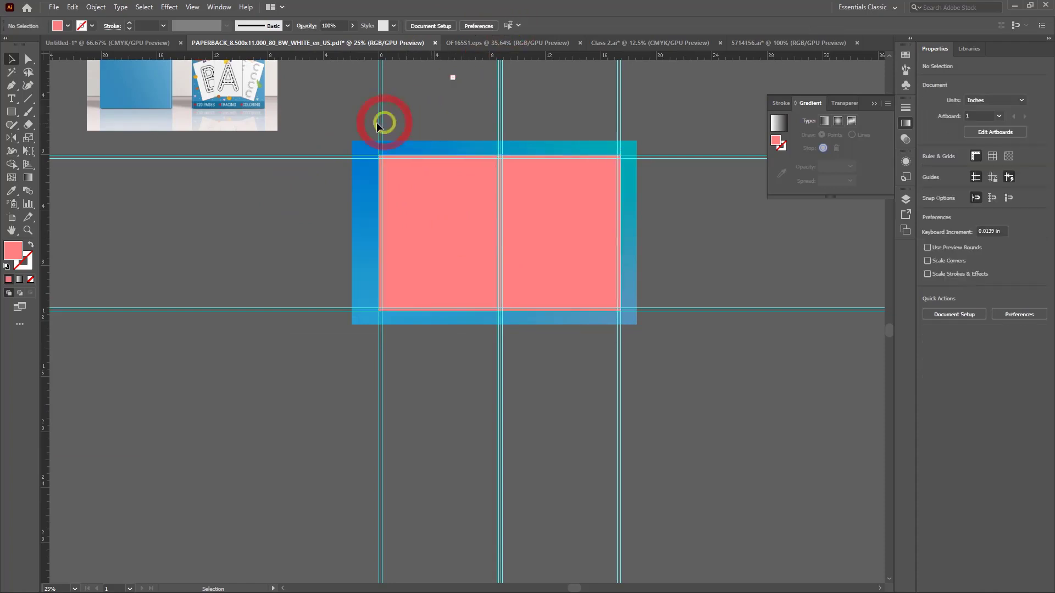
{"action": "left_click_drag", "start_coordinate": [724, 353], "coordinate": [572, 256]}
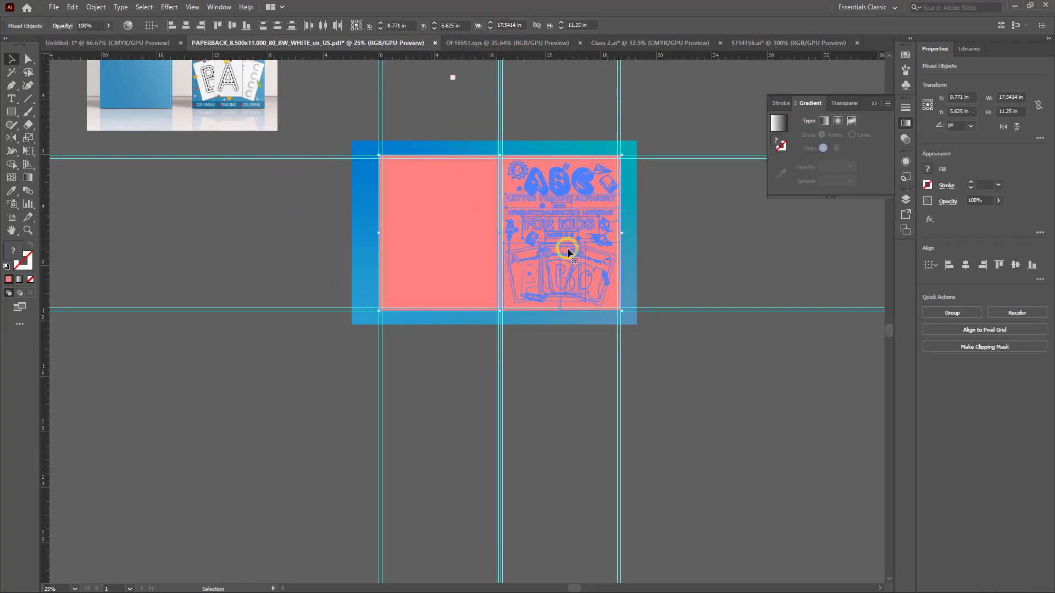
{"action": "right_click", "coordinate": [548, 232]}
{"action": "left_click", "coordinate": [572, 330]}
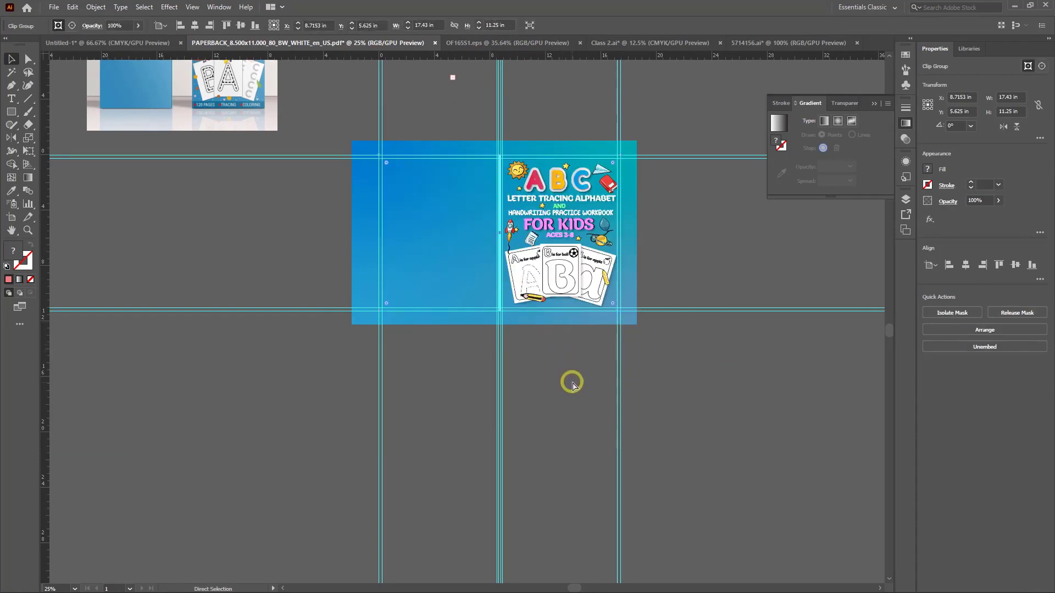
Undo the clipping mask and move the pink rectangle off the cover onto the empty canvas at its lower left
{"action": "key", "text": "ctrl+z"}
{"action": "key", "text": "ctrl+shift+a"}
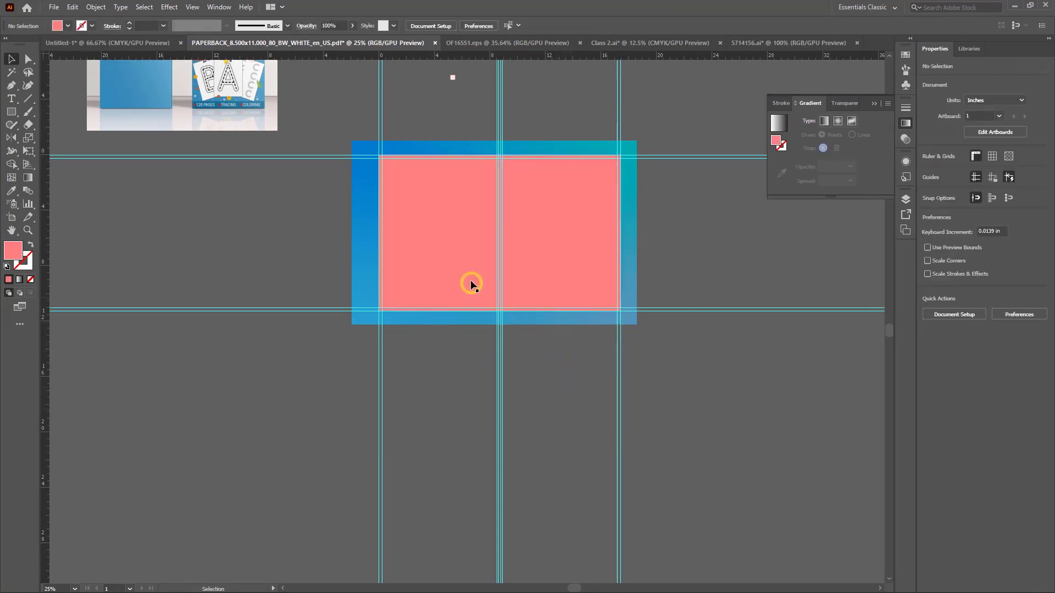
{"action": "left_click_drag", "start_coordinate": [345, 461], "coordinate": [337, 463]}
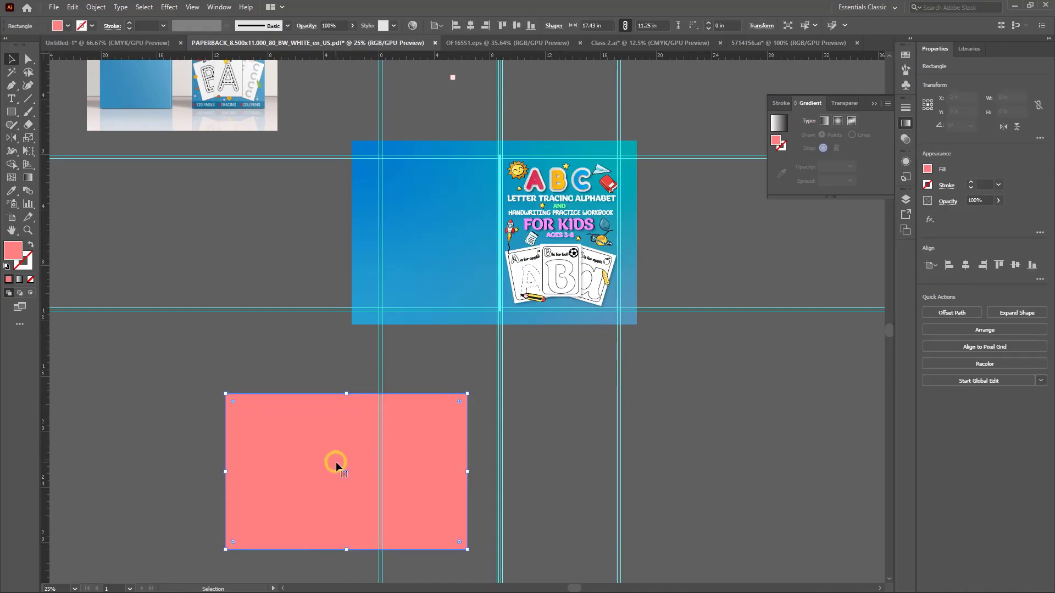
{"action": "left_click", "coordinate": [432, 222]}
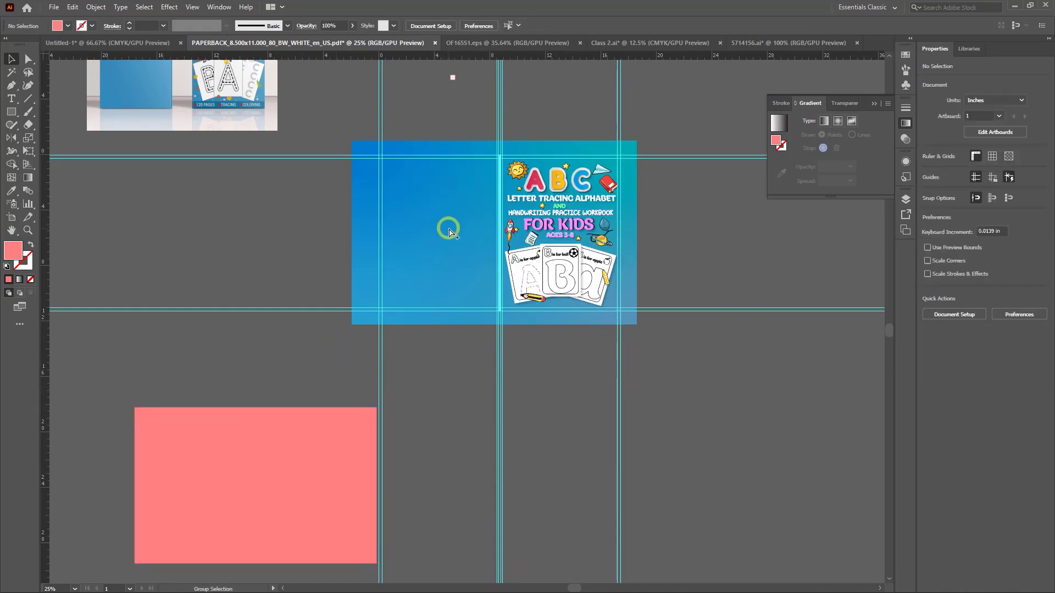
{"action": "left_click", "coordinate": [450, 238]}
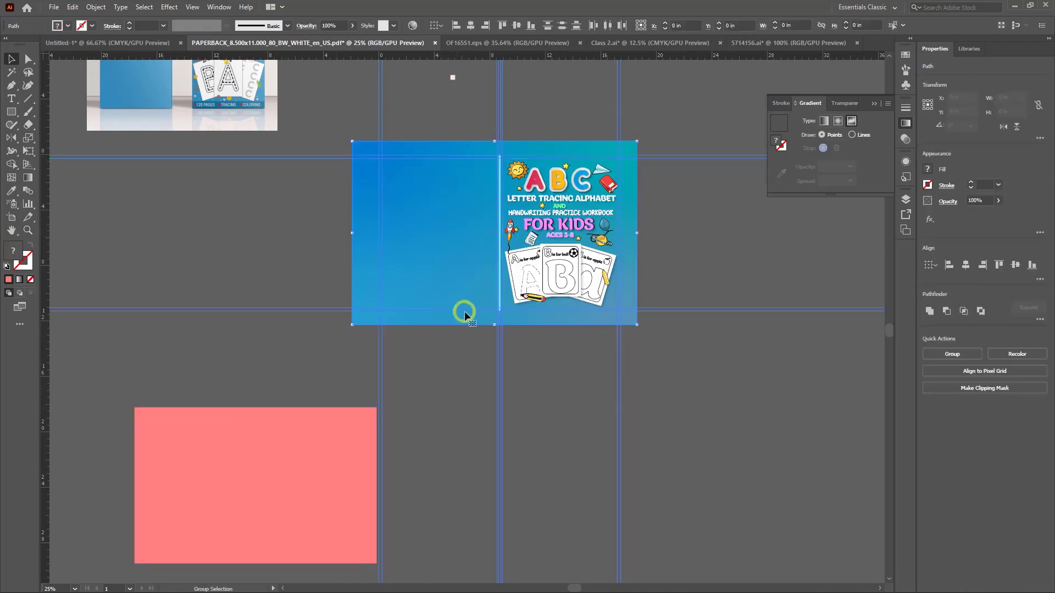
{"action": "left_click", "coordinate": [439, 421]}
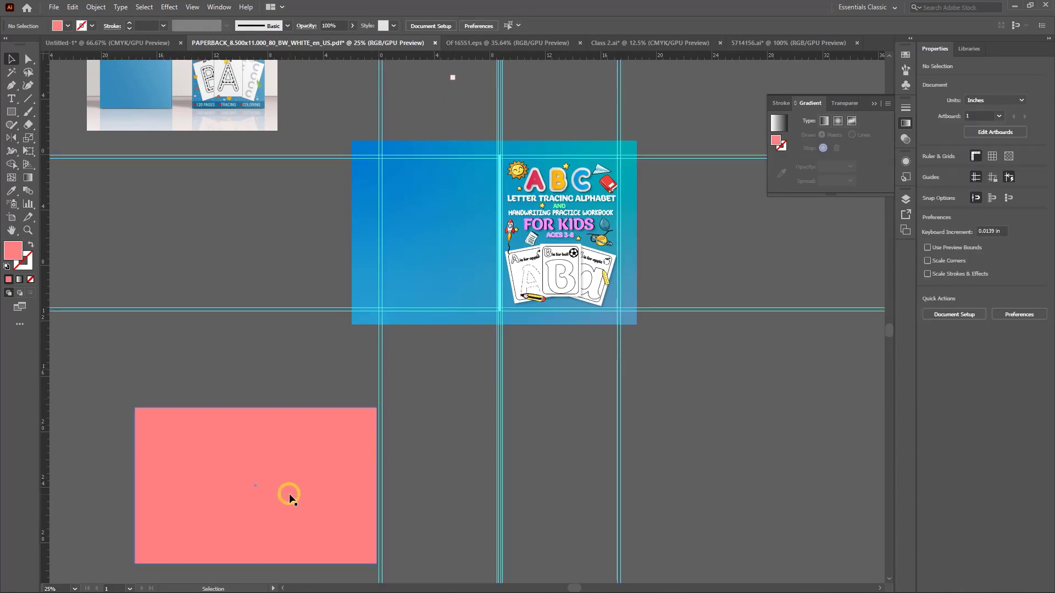
{"action": "left_click_drag", "start_coordinate": [287, 492], "coordinate": [528, 248]}
{"action": "left_click_drag", "start_coordinate": [252, 476], "coordinate": [252, 477]}
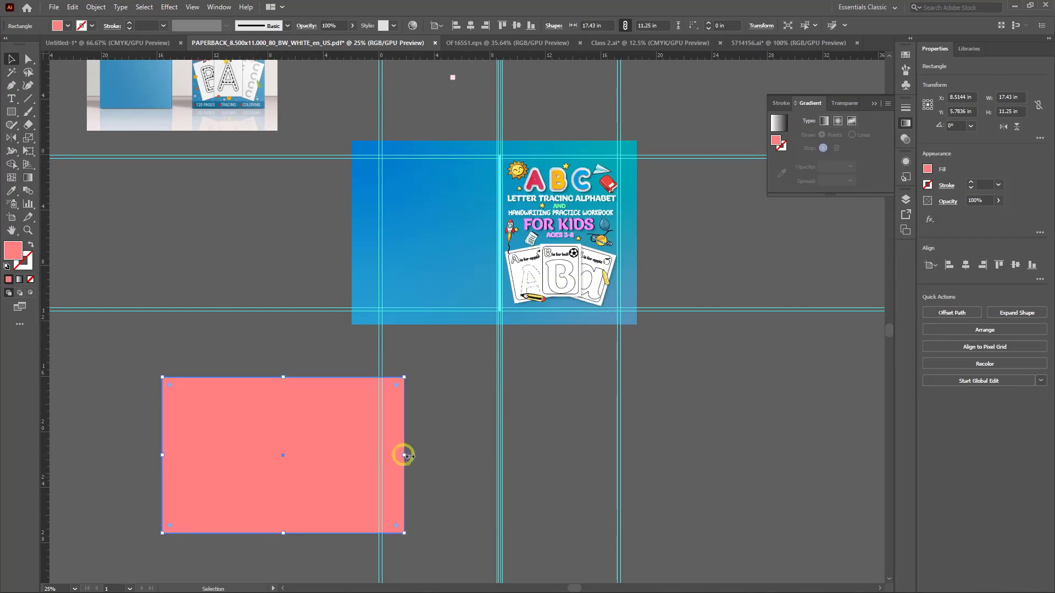
Delete all the horizontal and vertical guides crossing the cover
{"action": "scroll", "coordinate": [410, 450], "scroll_direction": "down", "scroll_amount": 2}
{"action": "left_click_drag", "start_coordinate": [628, 466], "coordinate": [572, 466]}
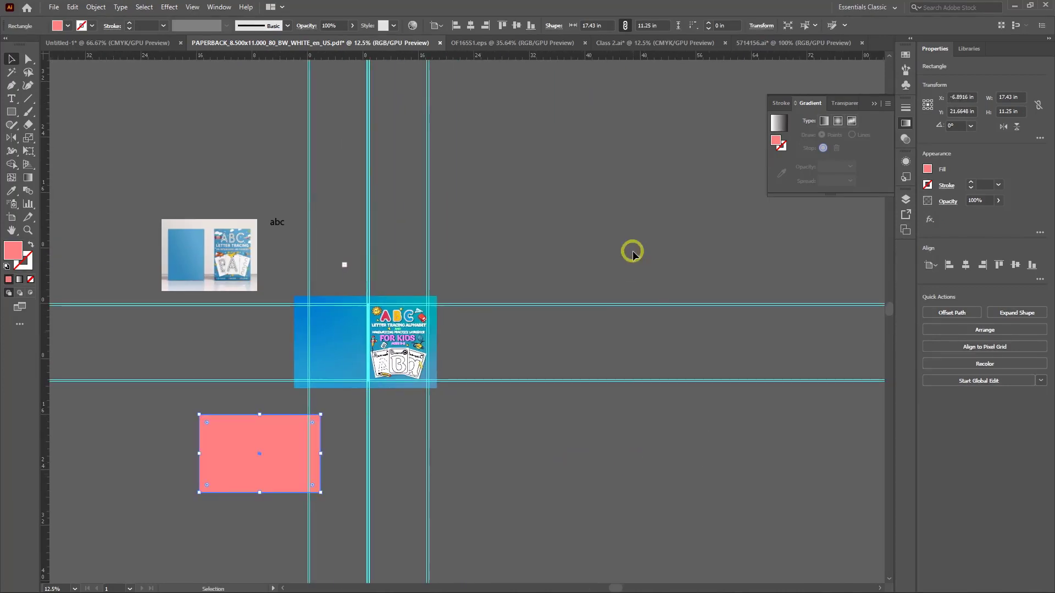
{"action": "left_click_drag", "start_coordinate": [632, 251], "coordinate": [655, 465]}
{"action": "left_click", "coordinate": [654, 464]}
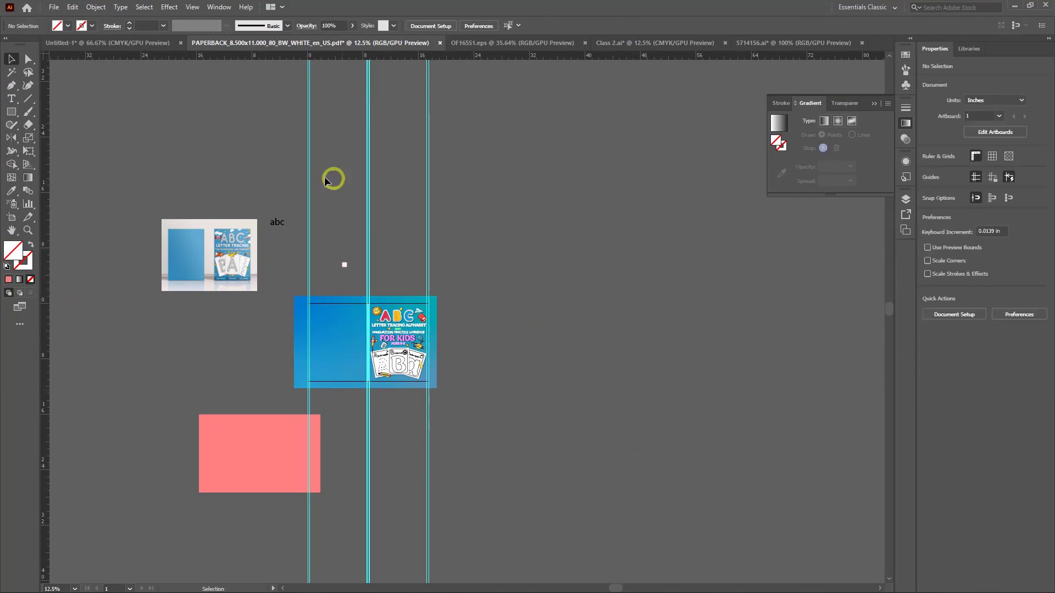
{"action": "left_click_drag", "start_coordinate": [291, 167], "coordinate": [468, 217]}
{"action": "key", "text": "Delete"}
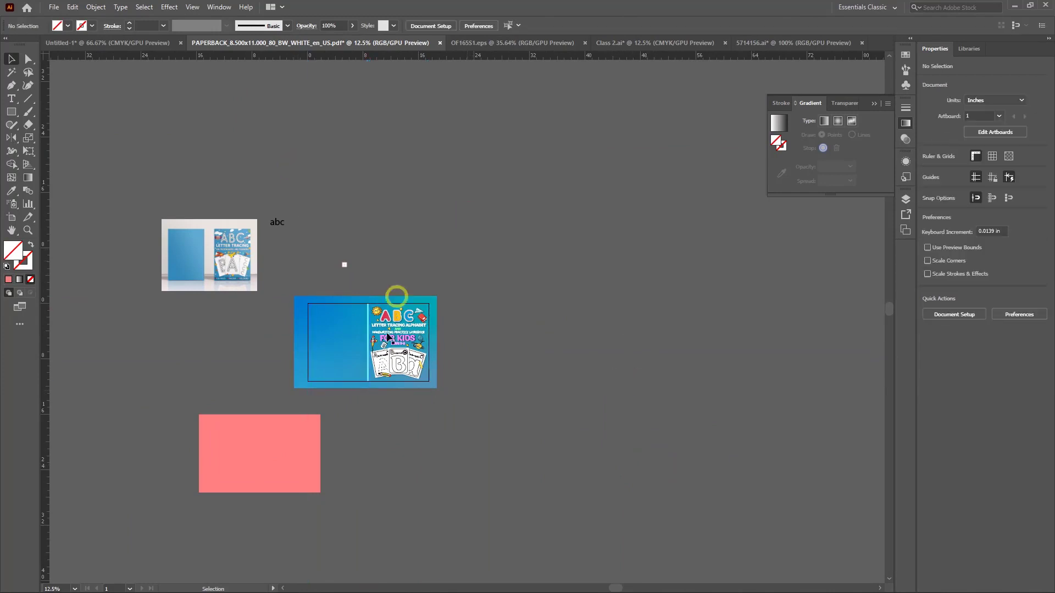
Move the pink rectangle onto the cover, centre it horizontally and vertically on the artboard, and deselect it
{"action": "left_click_drag", "start_coordinate": [259, 464], "coordinate": [361, 356]}
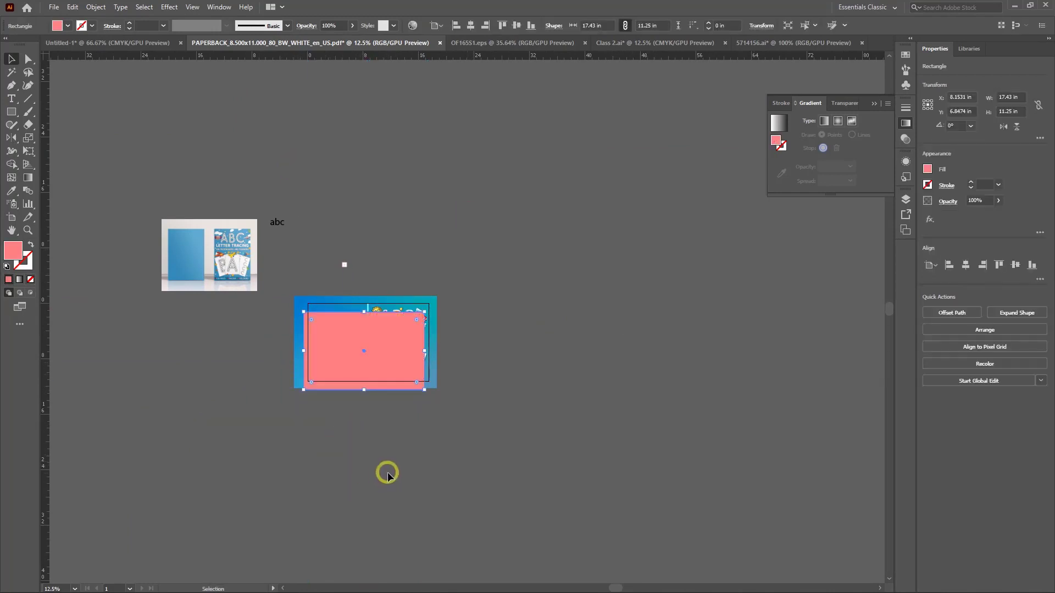
{"action": "key", "text": "ctrl+="}
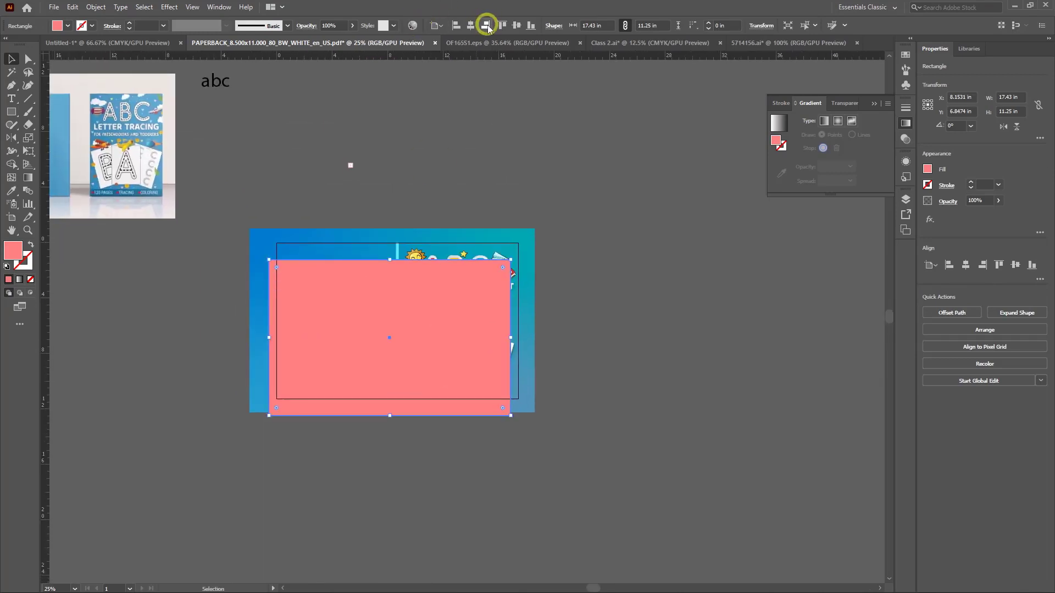
{"action": "left_click", "coordinate": [470, 25]}
{"action": "left_click", "coordinate": [516, 25]}
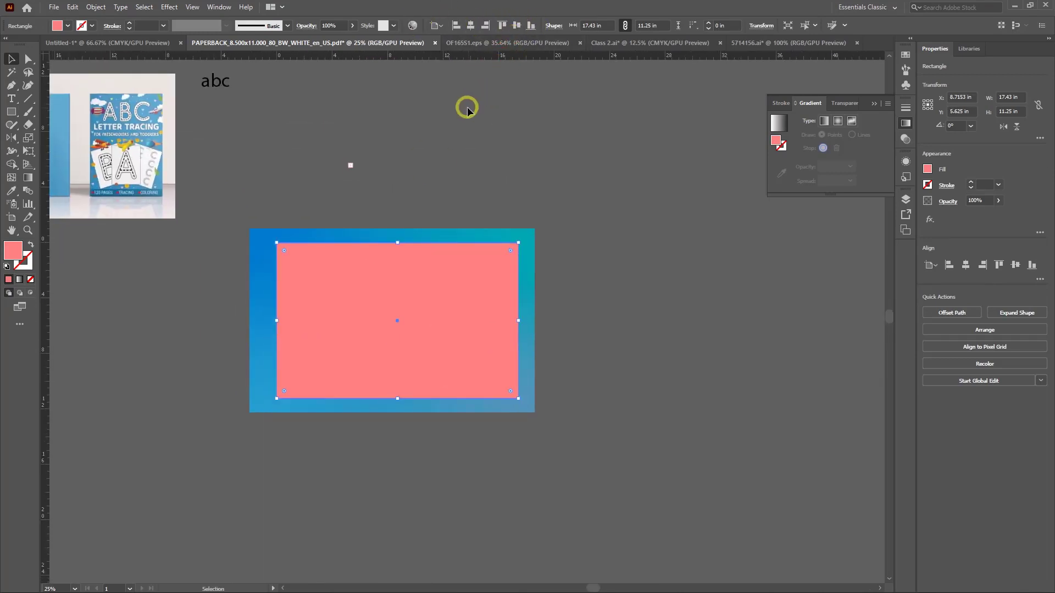
{"action": "left_click", "coordinate": [317, 219]}
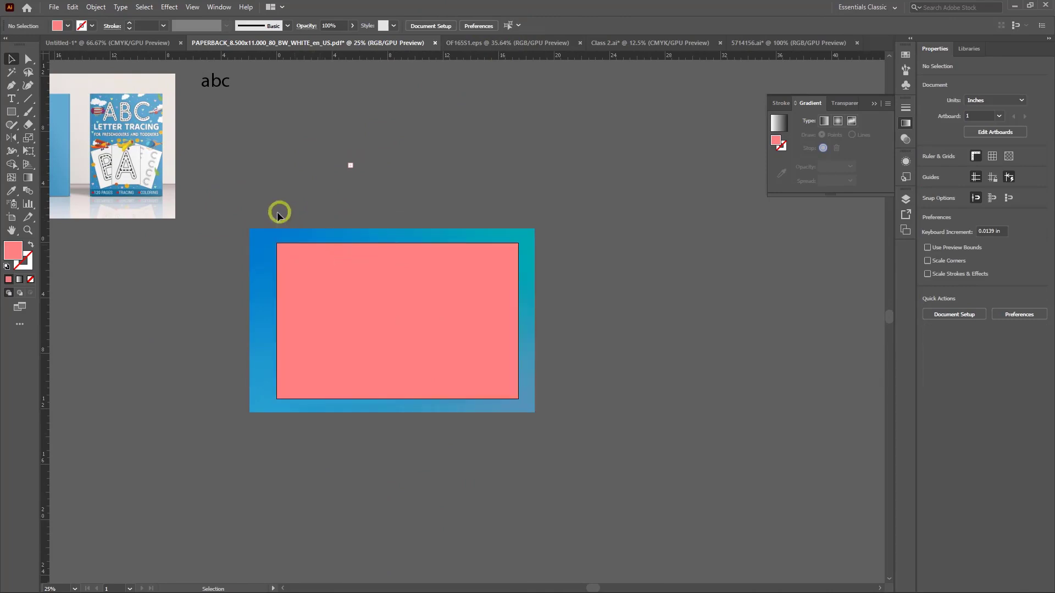
Select the whole cover artwork together with the pink rectangle and make a clipping mask from them
{"action": "left_click_drag", "start_coordinate": [245, 206], "coordinate": [585, 433]}
{"action": "right_click", "coordinate": [412, 334]}
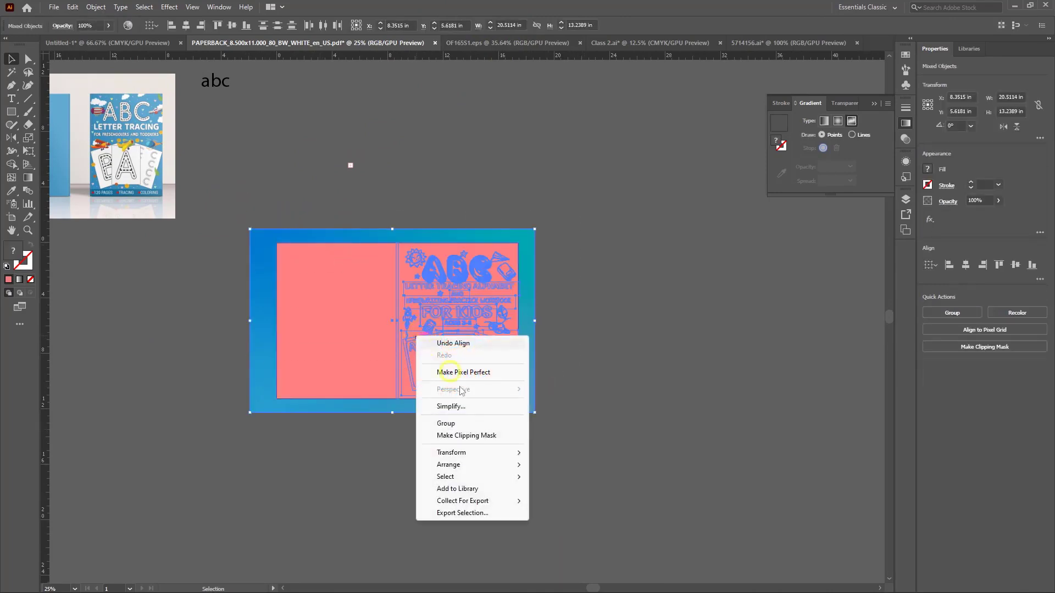
{"action": "left_click", "coordinate": [467, 430]}
{"action": "scroll", "coordinate": [500, 454], "scroll_direction": "up", "scroll_amount": 3}
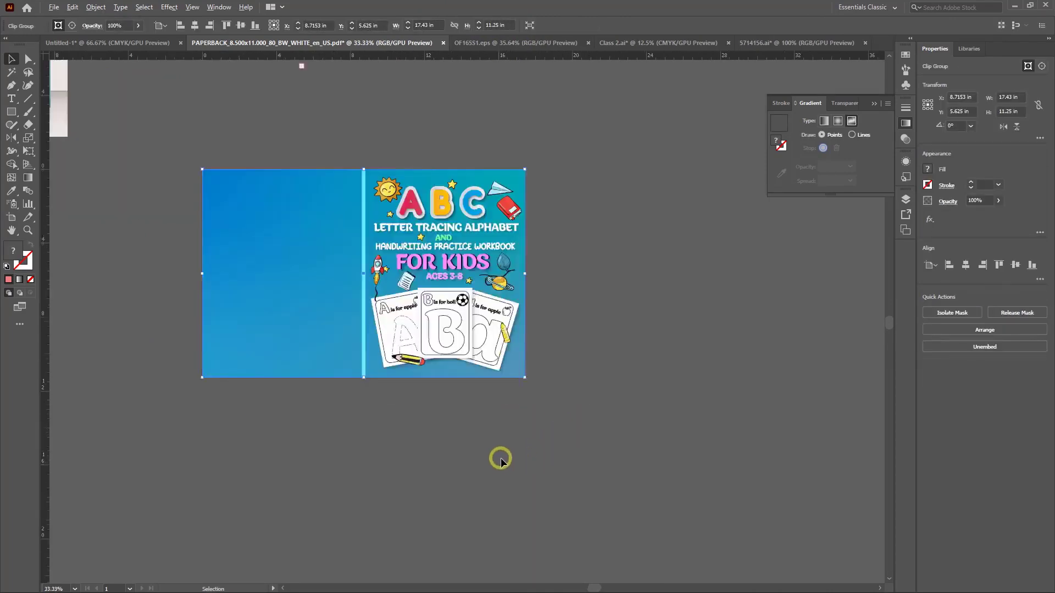
{"action": "scroll", "coordinate": [471, 263], "scroll_direction": "down", "scroll_amount": 1}
{"action": "scroll", "coordinate": [454, 365], "scroll_direction": "up", "scroll_amount": 3}
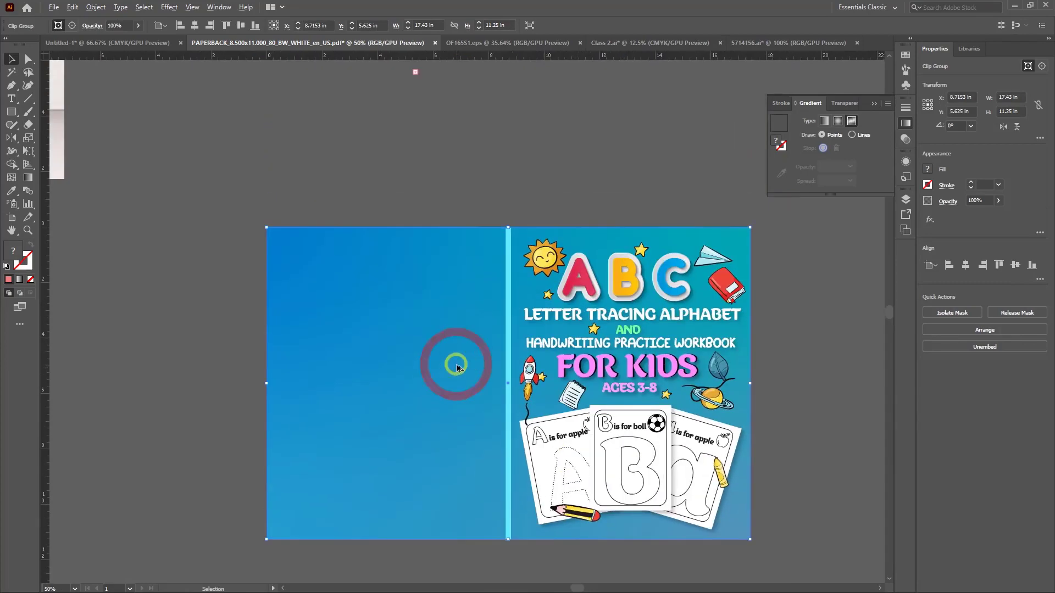
{"action": "scroll", "coordinate": [429, 361], "scroll_direction": "down", "scroll_amount": 1}
Move the reference book mockup image from the canvas beside the cover to directly below the finished cover
{"action": "left_click_drag", "start_coordinate": [184, 188], "coordinate": [553, 537]}
{"action": "scroll", "coordinate": [698, 478], "scroll_direction": "down", "scroll_amount": 1}
{"action": "scroll", "coordinate": [682, 448], "scroll_direction": "down", "scroll_amount": 1}
{"action": "left_click_drag", "start_coordinate": [612, 469], "coordinate": [535, 484]}
{"action": "scroll", "coordinate": [568, 487], "scroll_direction": "down", "scroll_amount": 1}
{"action": "left_click_drag", "start_coordinate": [517, 439], "coordinate": [577, 463]}
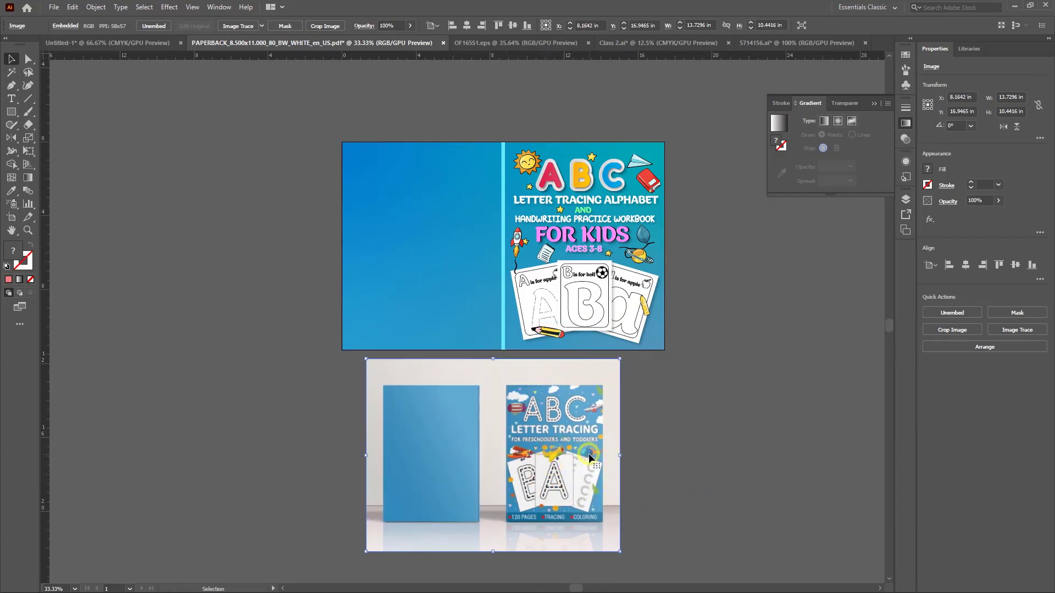
Compare the reference mockup with the finished cover and reposition it close beneath the cover, slightly left of its centre
{"action": "scroll", "coordinate": [567, 426], "scroll_direction": "down", "scroll_amount": 1}
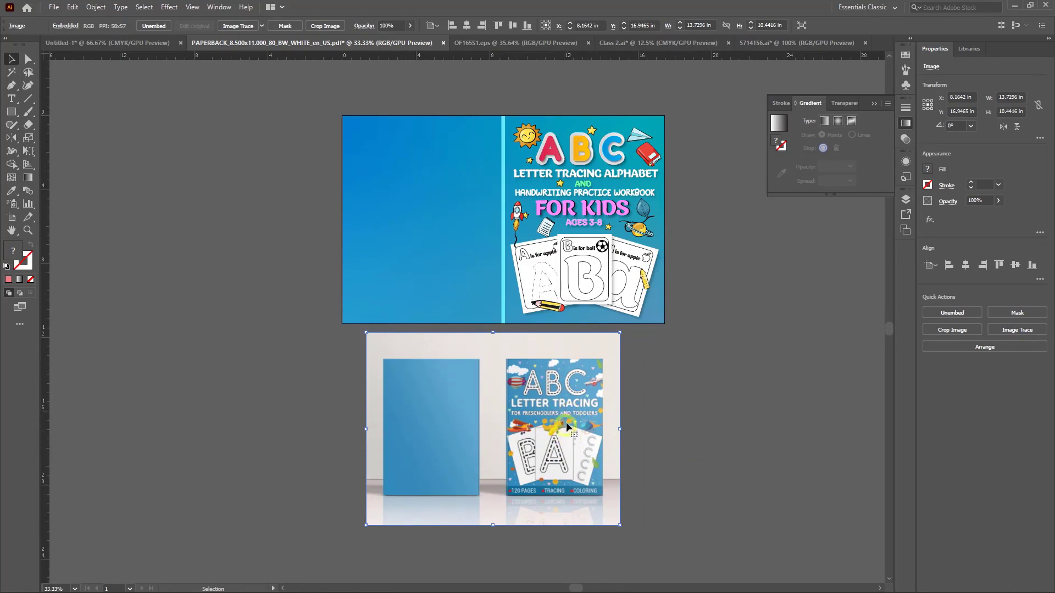
{"action": "scroll", "coordinate": [571, 443], "scroll_direction": "up", "scroll_amount": 2}
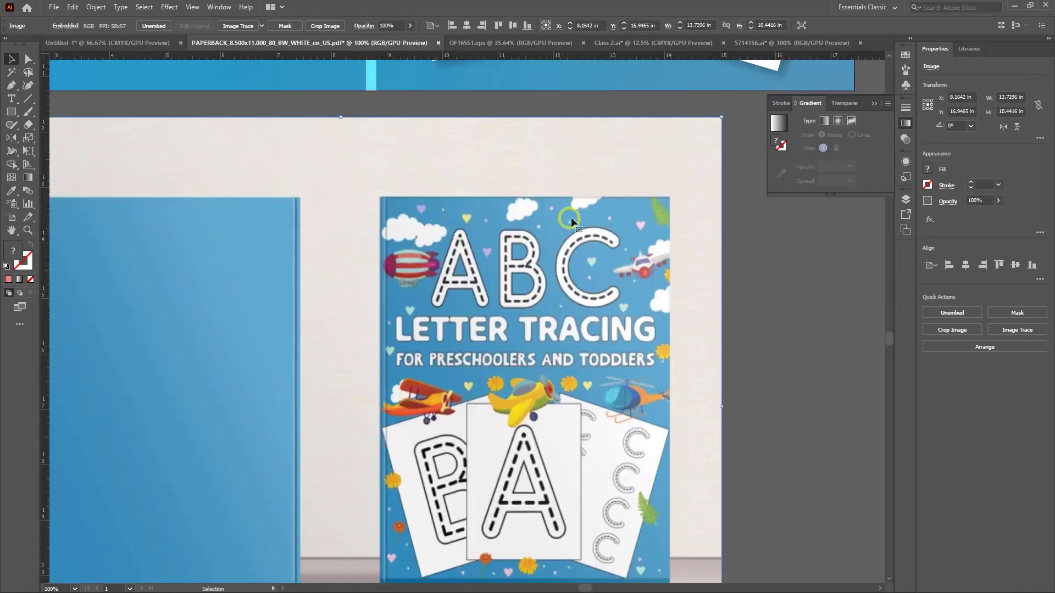
{"action": "scroll", "coordinate": [591, 223], "scroll_direction": "down", "scroll_amount": 3}
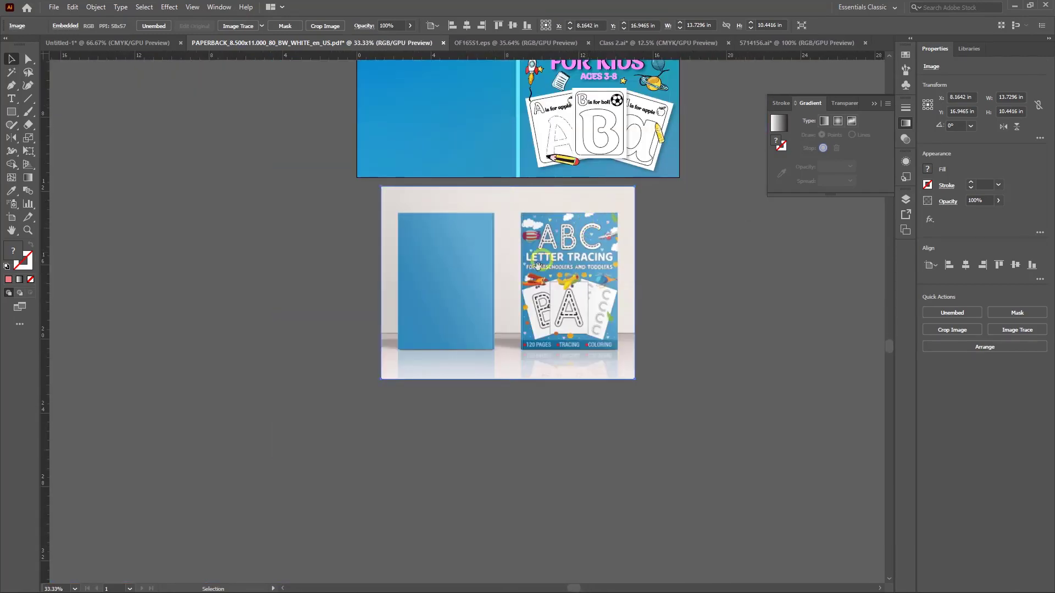
{"action": "left_click_drag", "start_coordinate": [593, 225], "coordinate": [475, 338]}
{"action": "scroll", "coordinate": [457, 386], "scroll_direction": "up", "scroll_amount": 1}
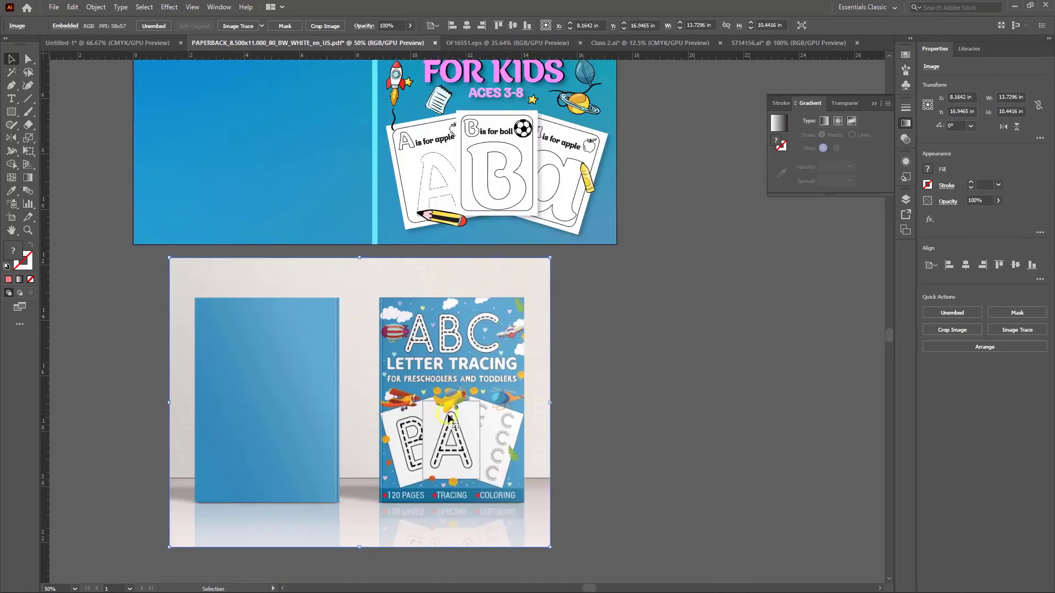
{"action": "scroll", "coordinate": [447, 398], "scroll_direction": "down", "scroll_amount": 2}
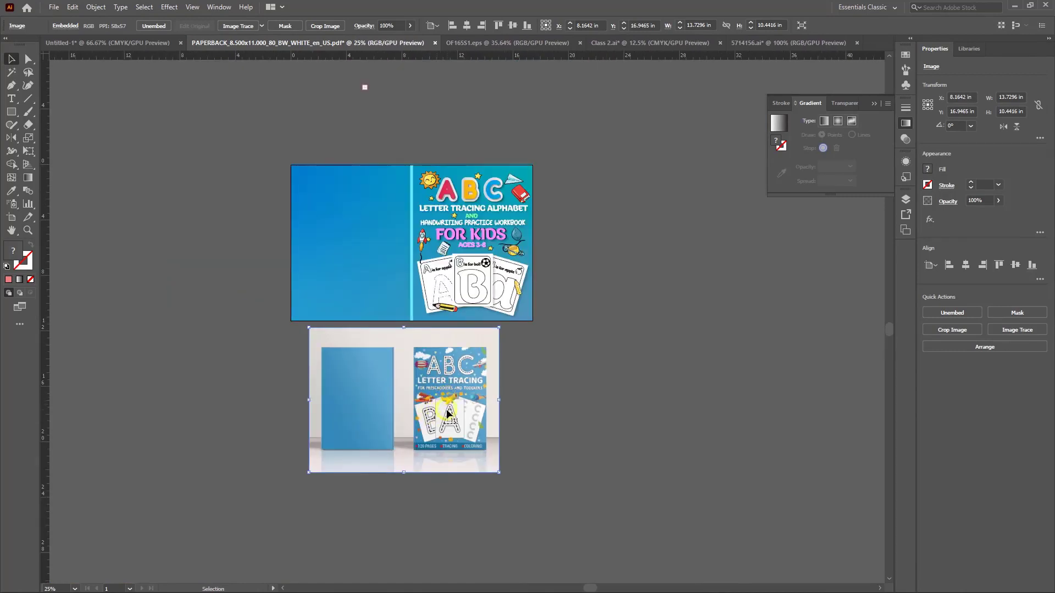
{"action": "left_click_drag", "start_coordinate": [448, 415], "coordinate": [376, 424]}
{"action": "scroll", "coordinate": [474, 385], "scroll_direction": "up", "scroll_amount": 1}
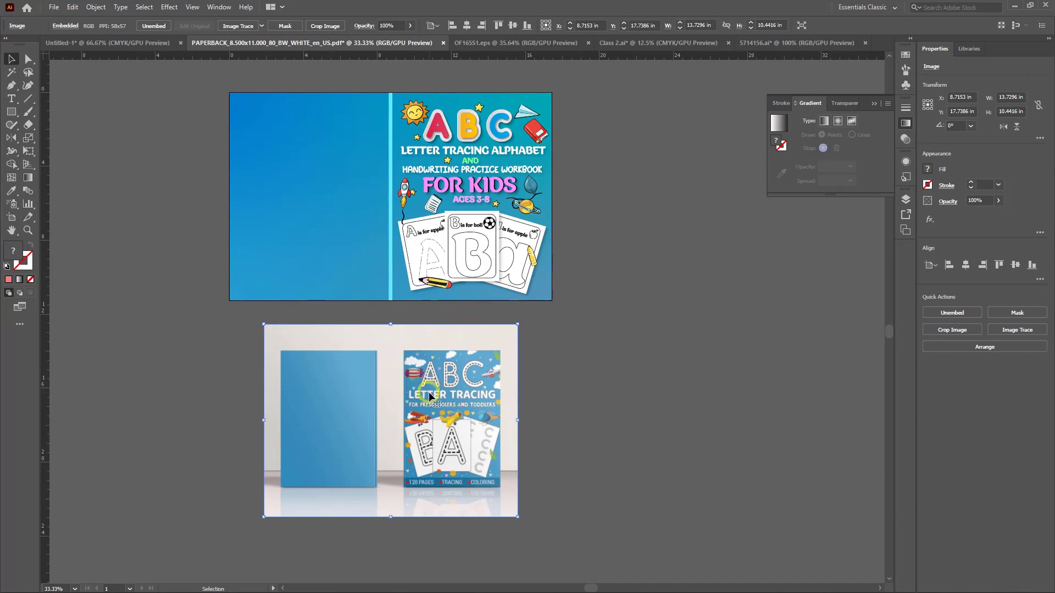
{"action": "left_click_drag", "start_coordinate": [429, 396], "coordinate": [396, 394]}
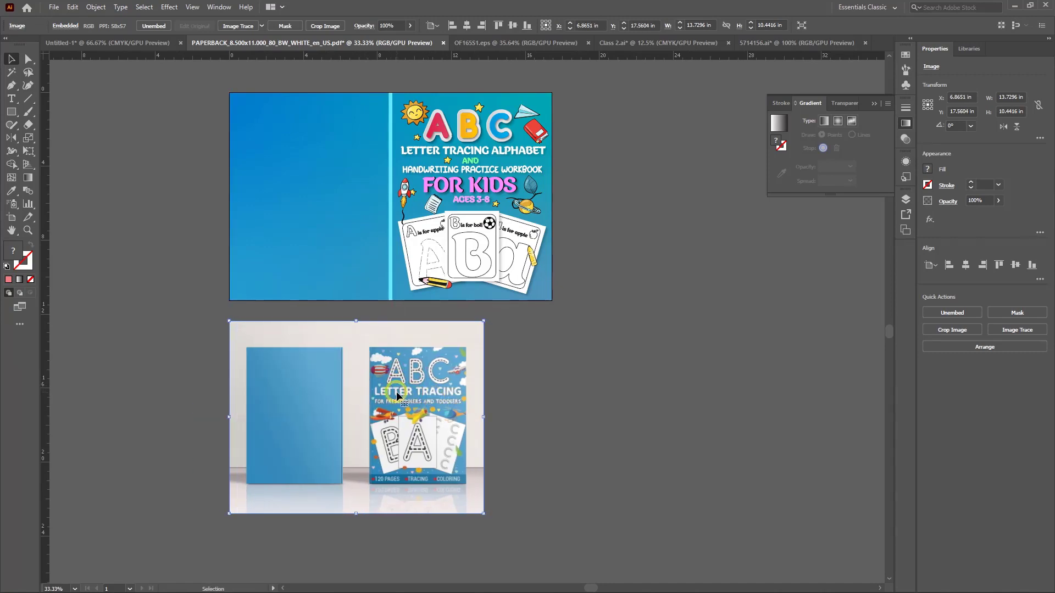
{"action": "scroll", "coordinate": [400, 391], "scroll_direction": "up", "scroll_amount": 1}
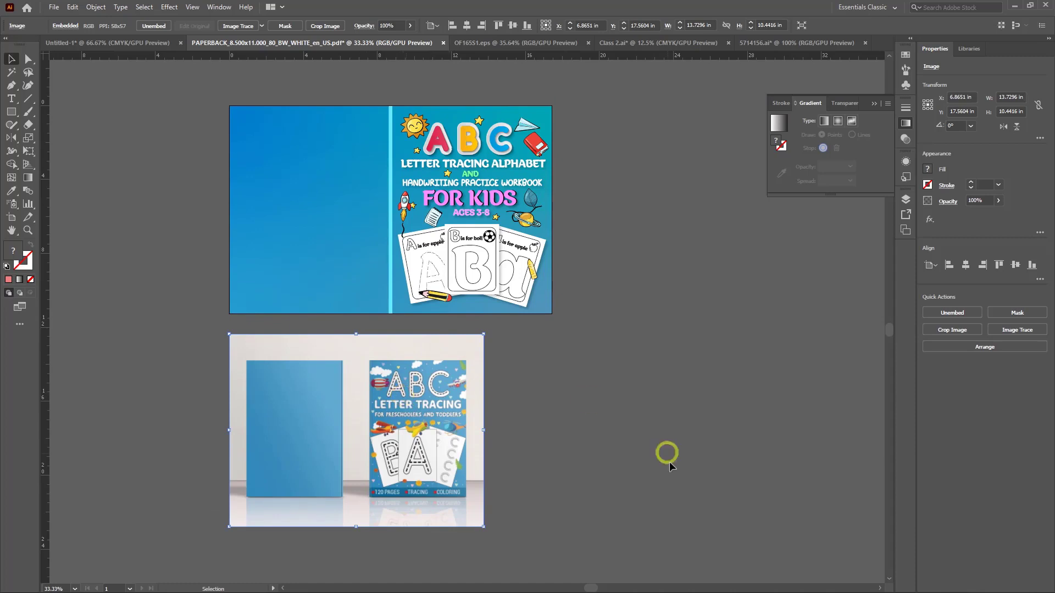
{"action": "mouse_move", "coordinate": [669, 589]}
{"action": "left_click_drag", "start_coordinate": [453, 449], "coordinate": [480, 420]}
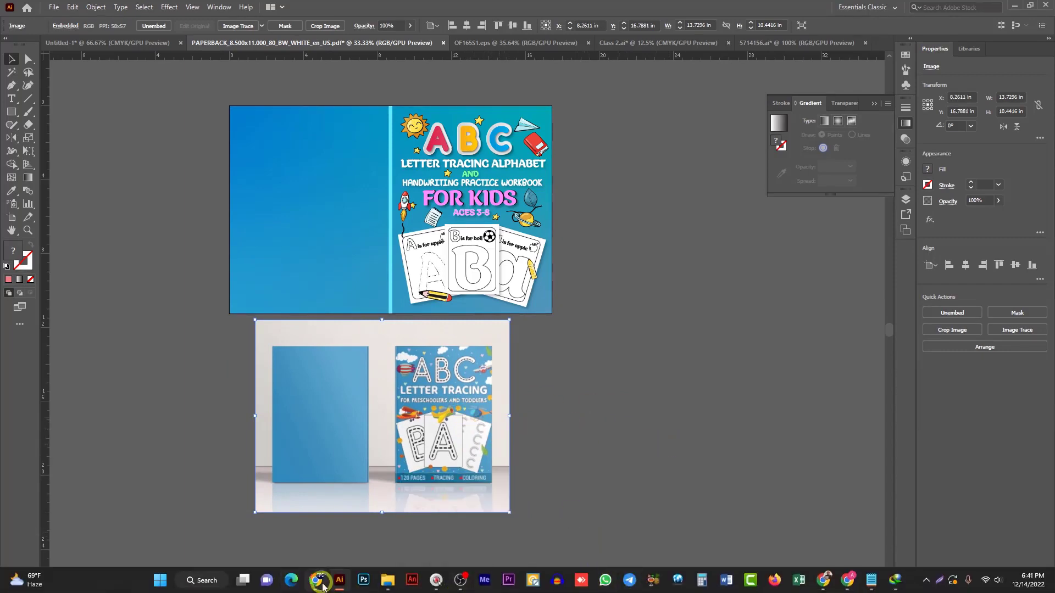
Switch to the Chrome browser
{"action": "mouse_move", "coordinate": [317, 580]}
{"action": "left_click", "coordinate": [323, 546]}
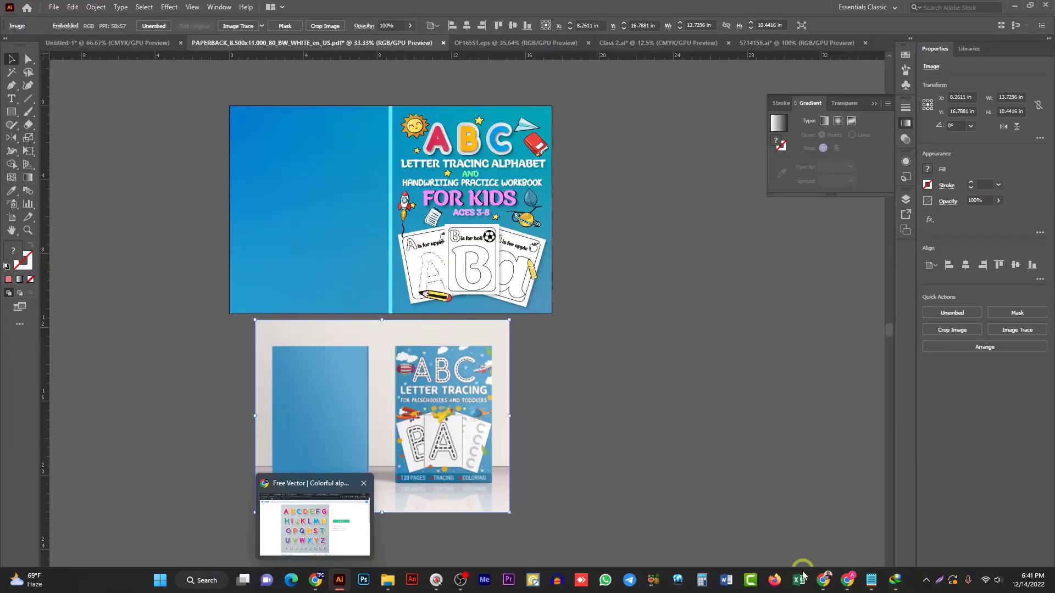